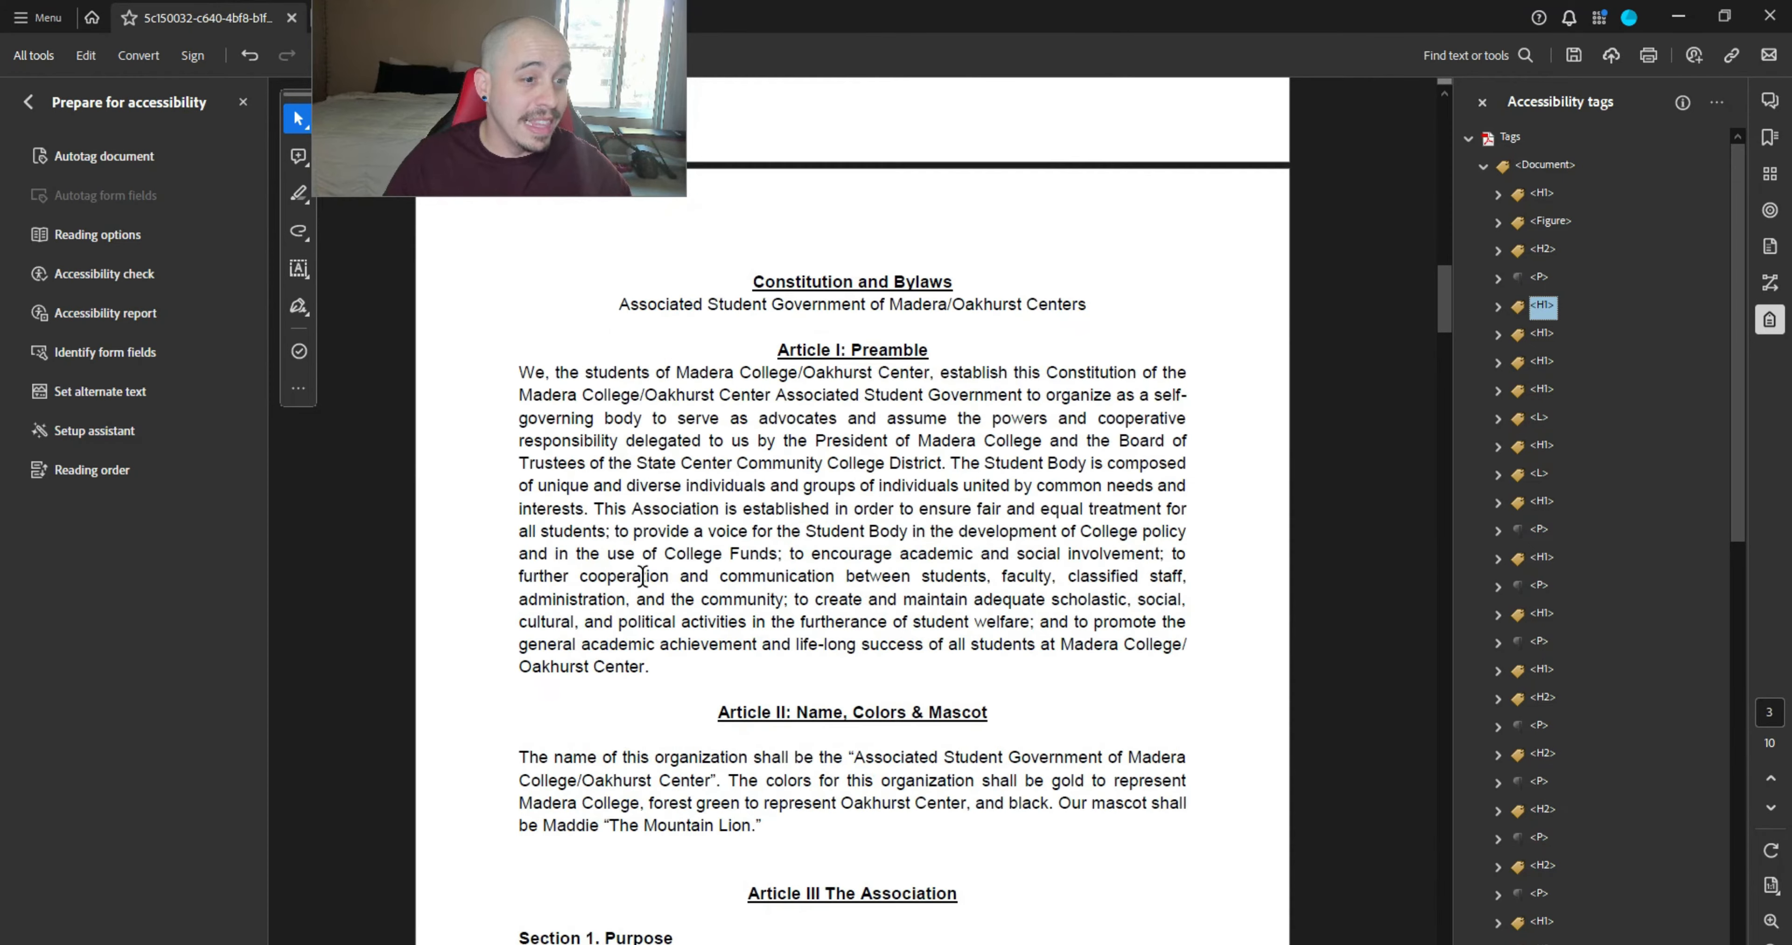
- Change the tag of the "Table of Contents" heading on page 2 to H2
scroll(626, 590, "up", 9)
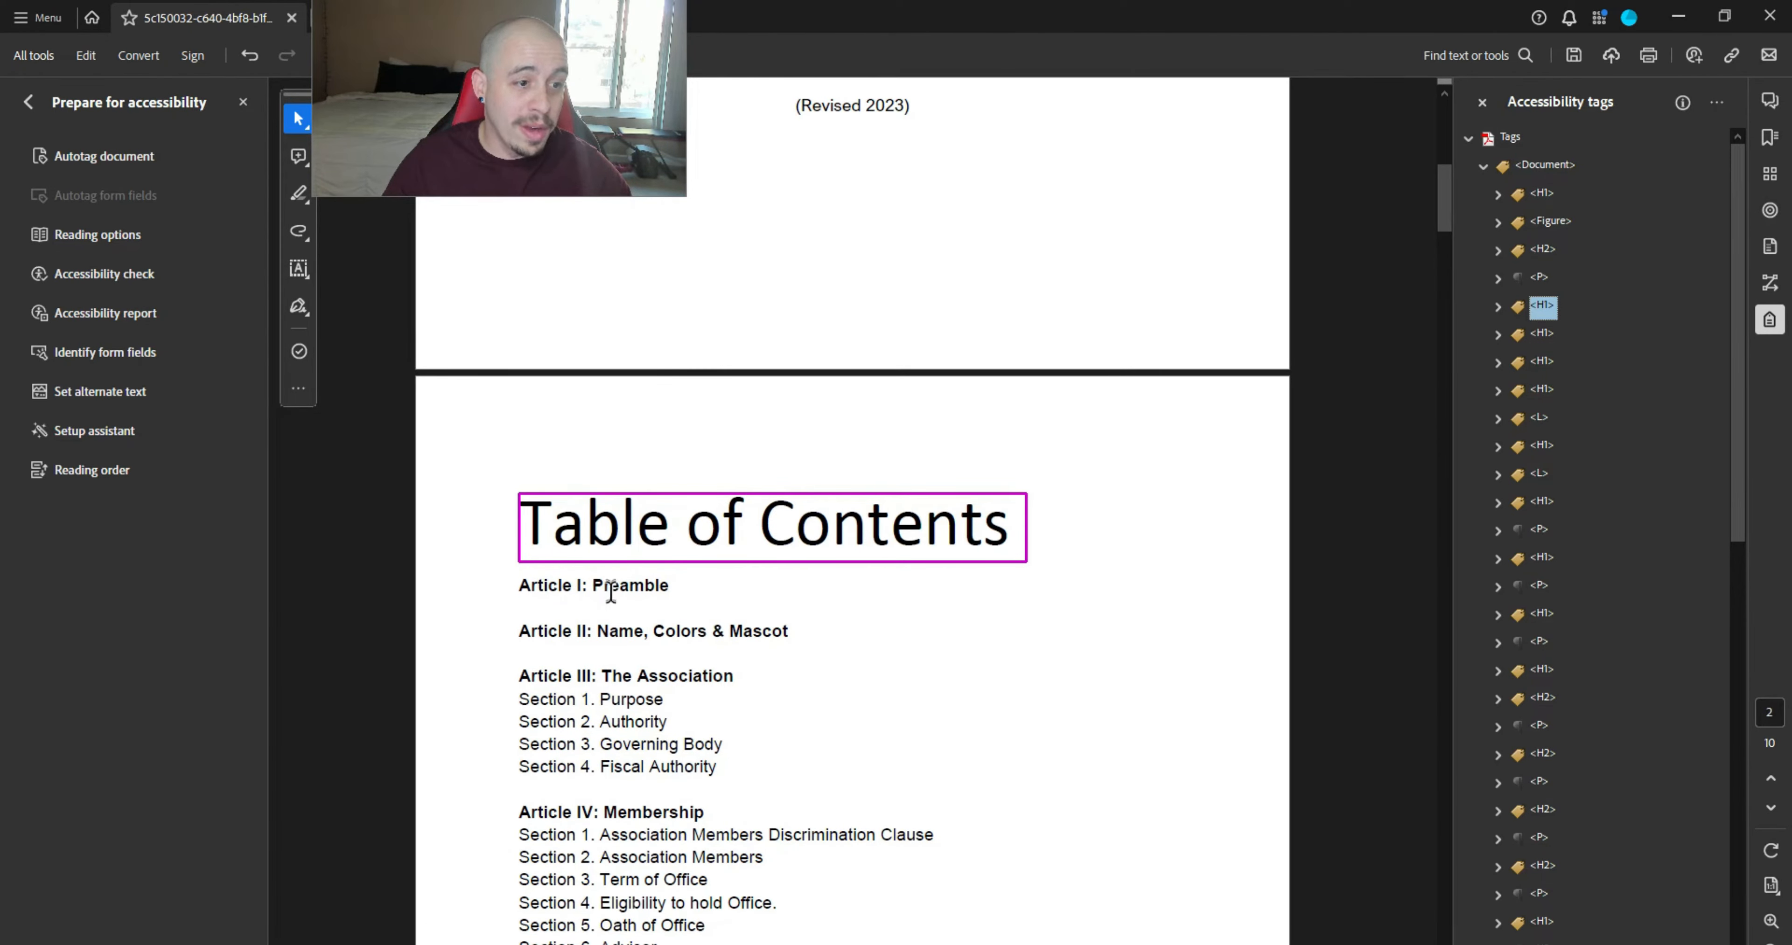
key("Down")
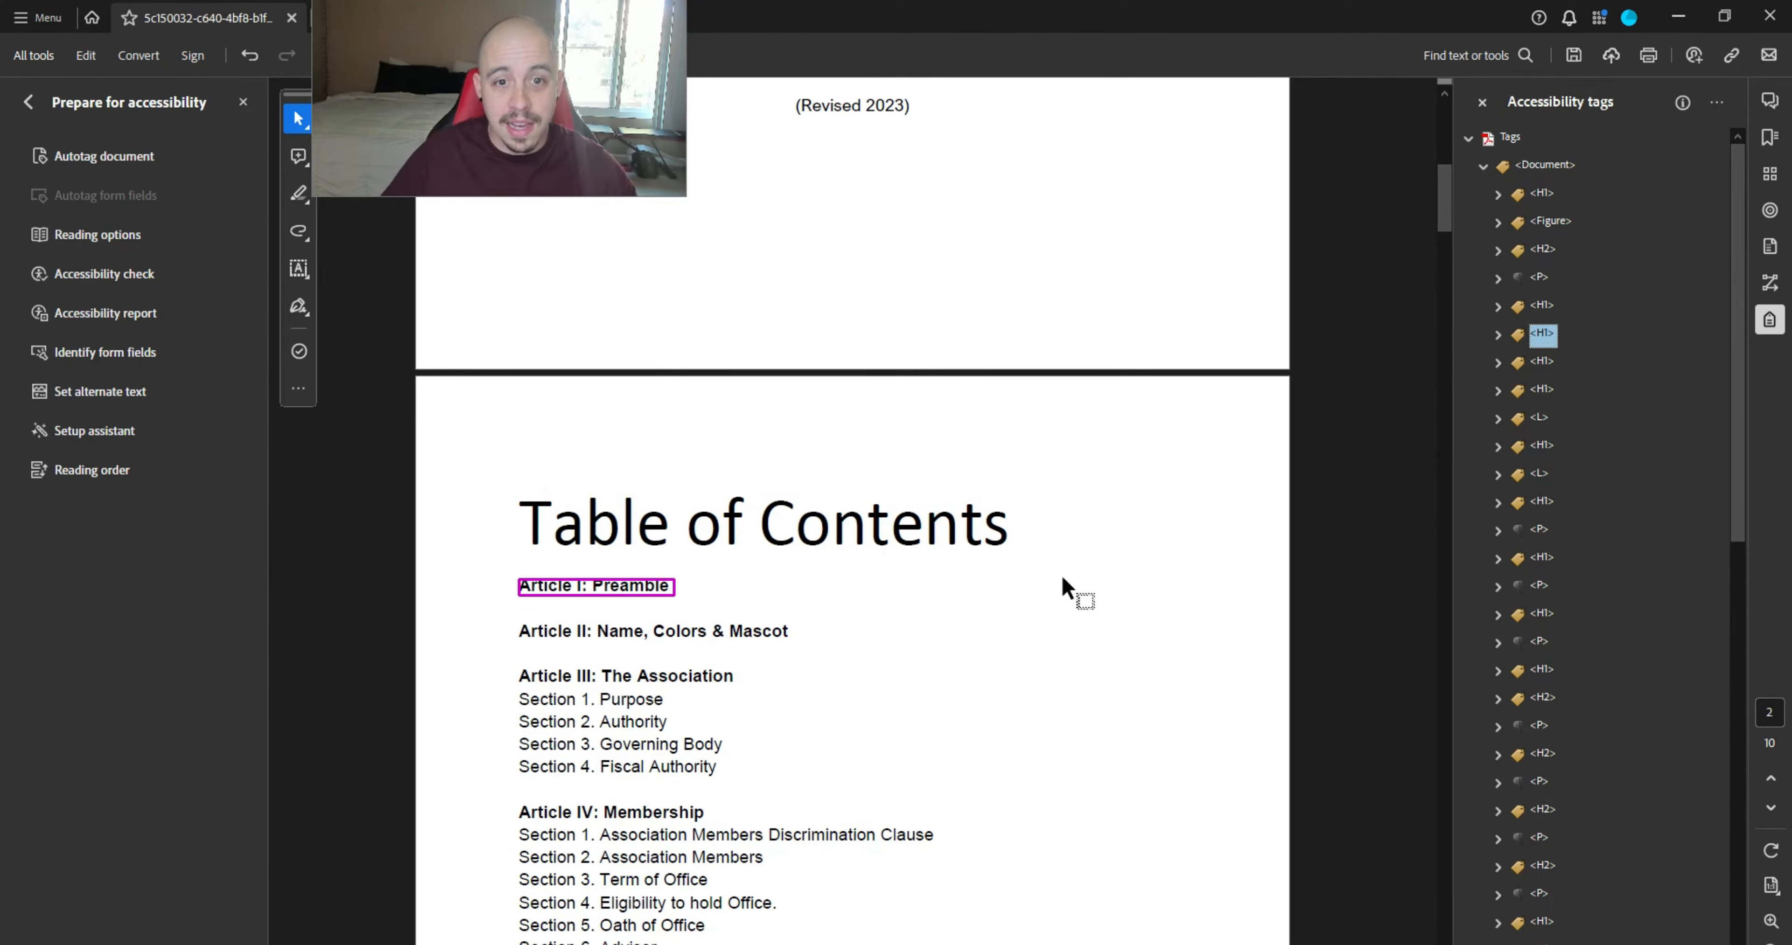
key("Up")
key("F2")
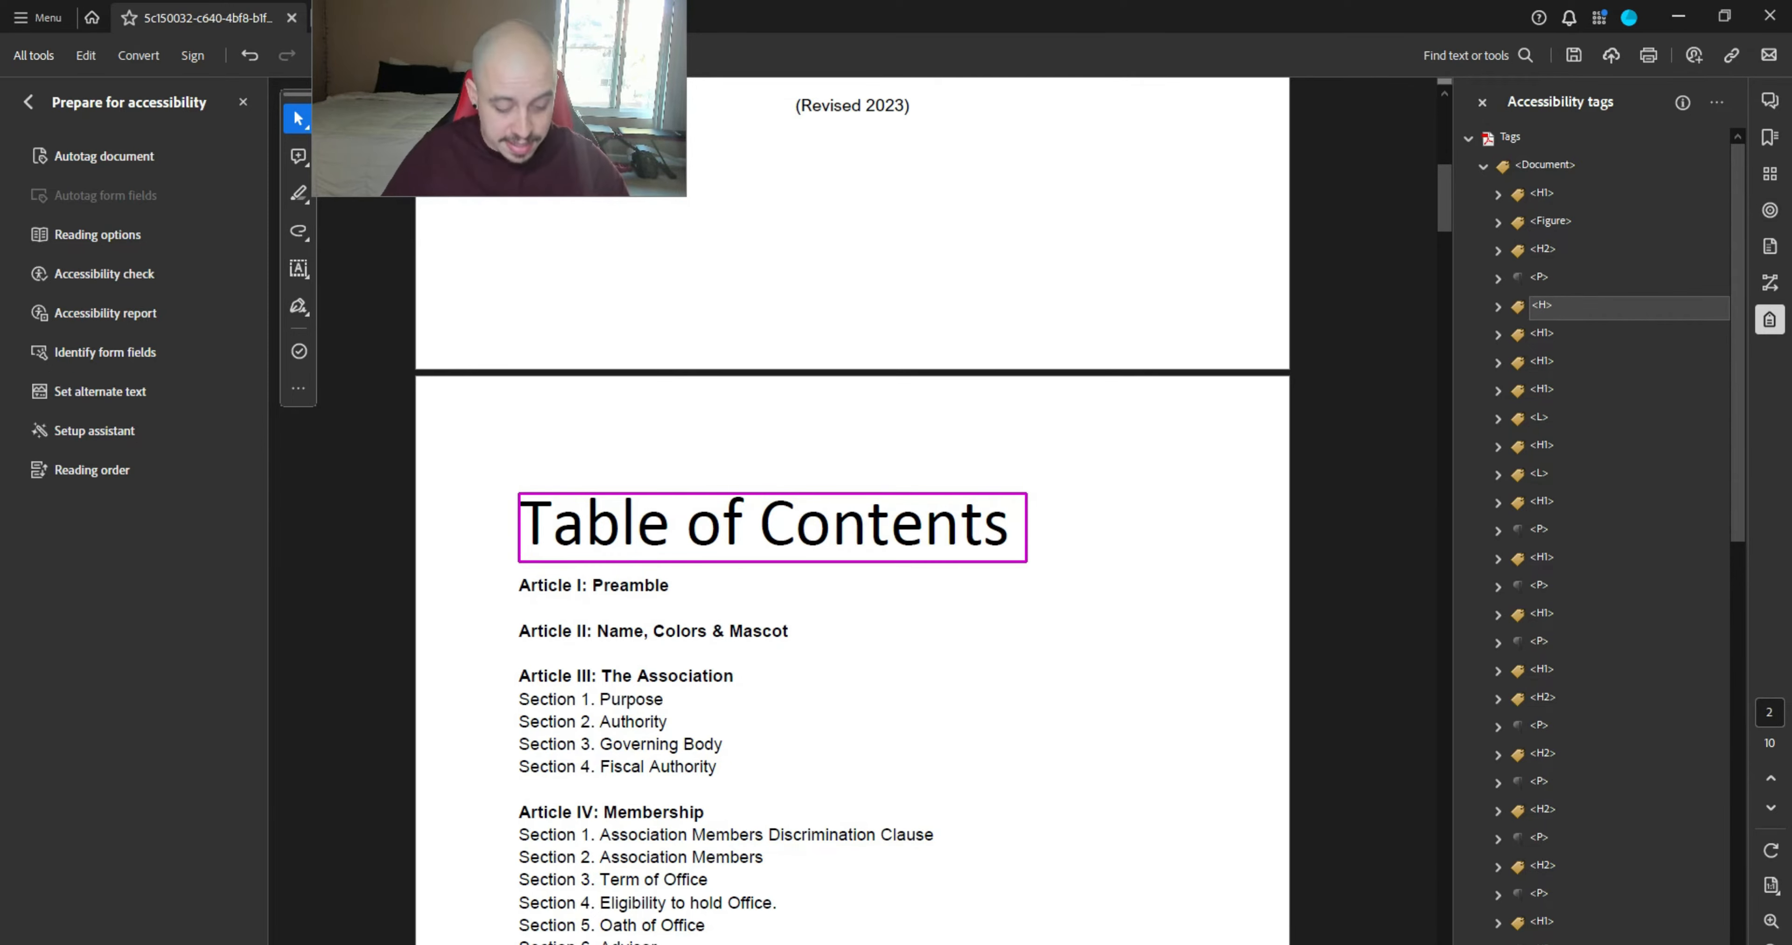
type("2")
key("Return")
key("Down")
key("Up")
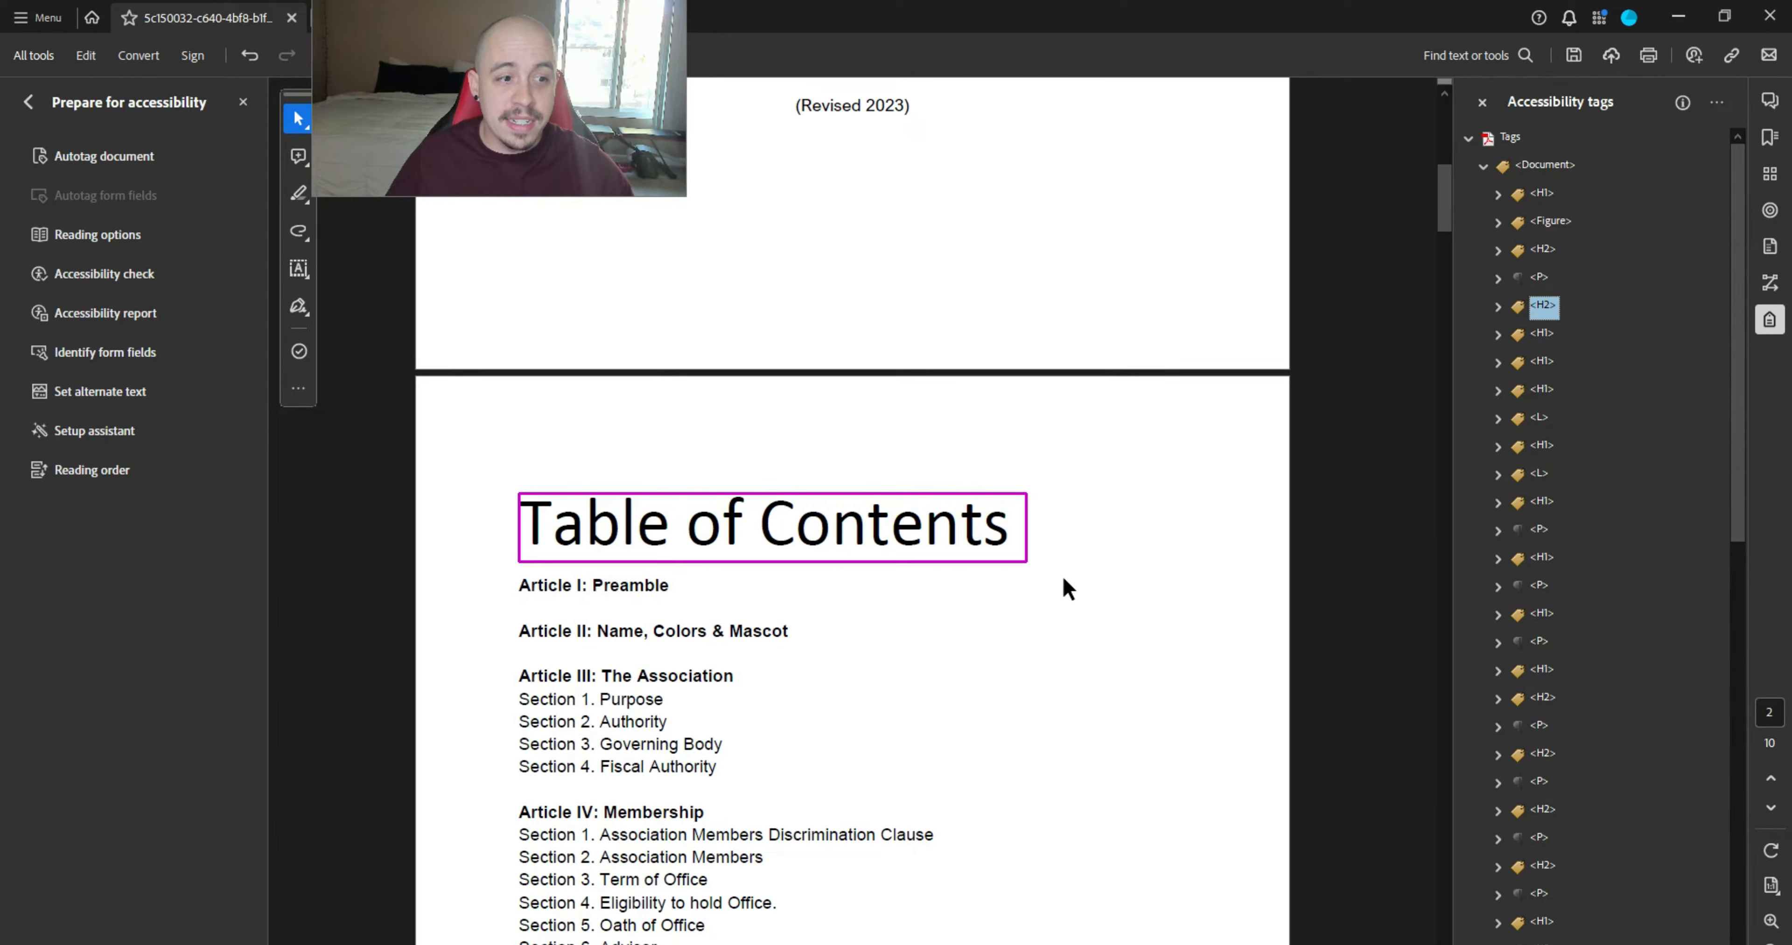
- Review the heading and list tags between the "Table of Contents" heading and the "Constitution and Bylaws" heading
key("Down")
key("Down")
key("Down")
key("Down")
key("Down")
key("Up")
key("Up")
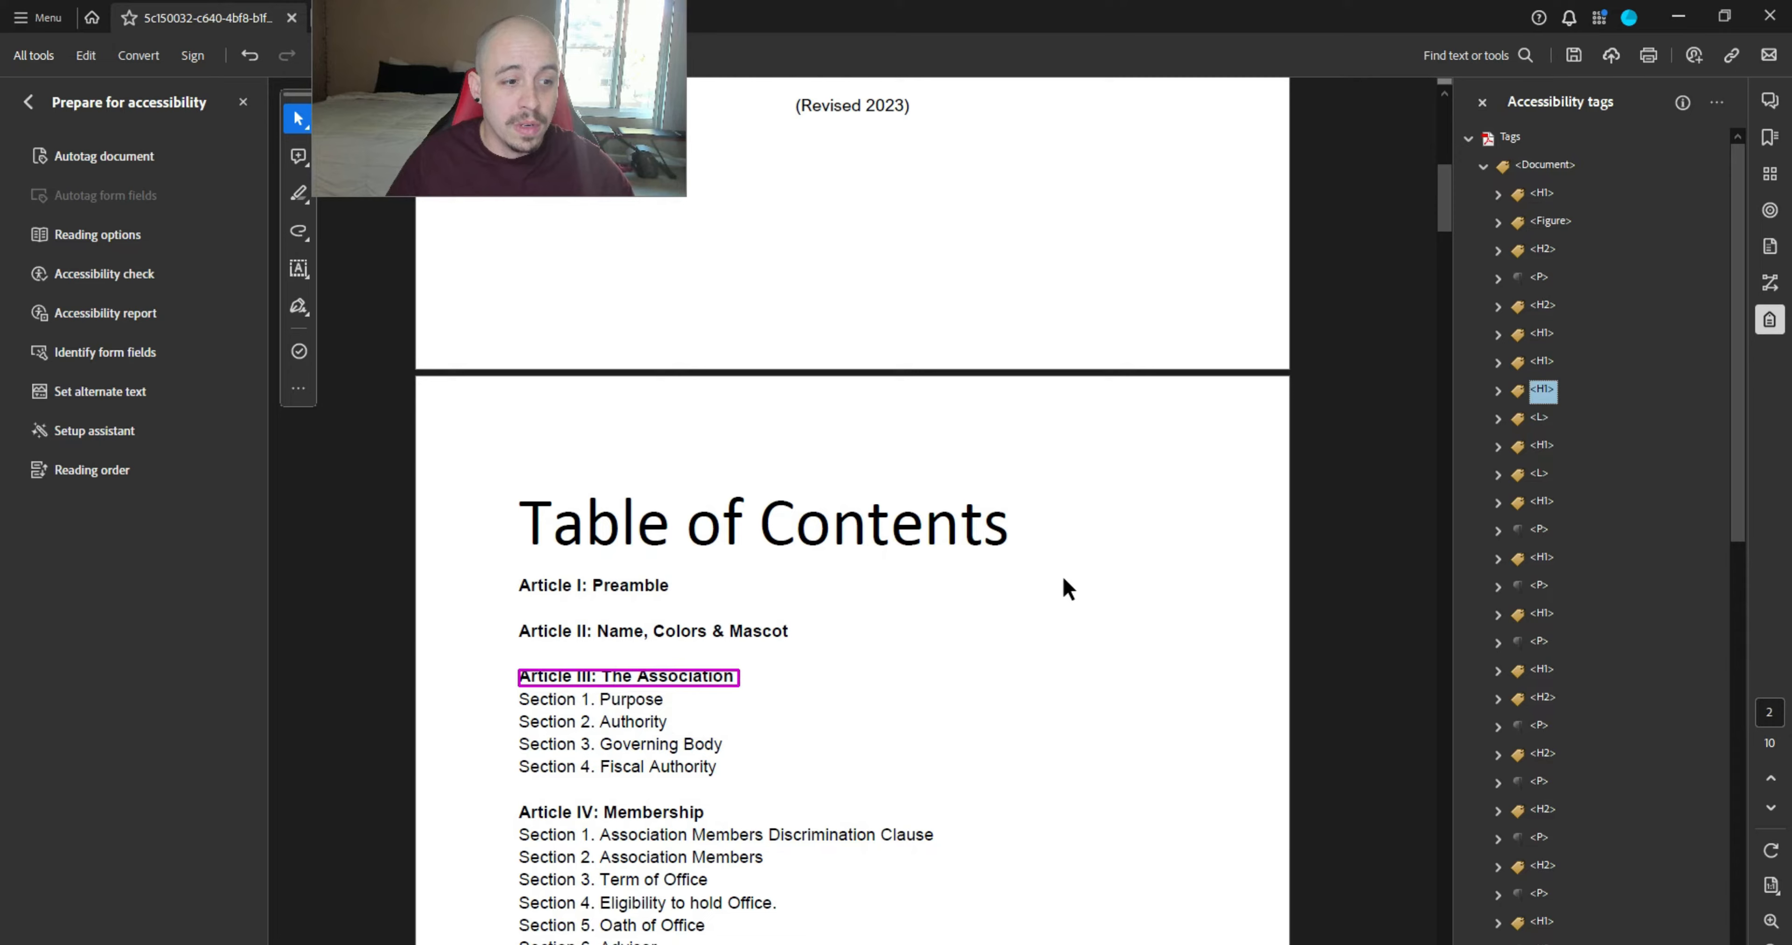
key("Up")
key("Up")
key("Down")
key("Down")
key("Down")
key("Down")
key("Down")
key("Down")
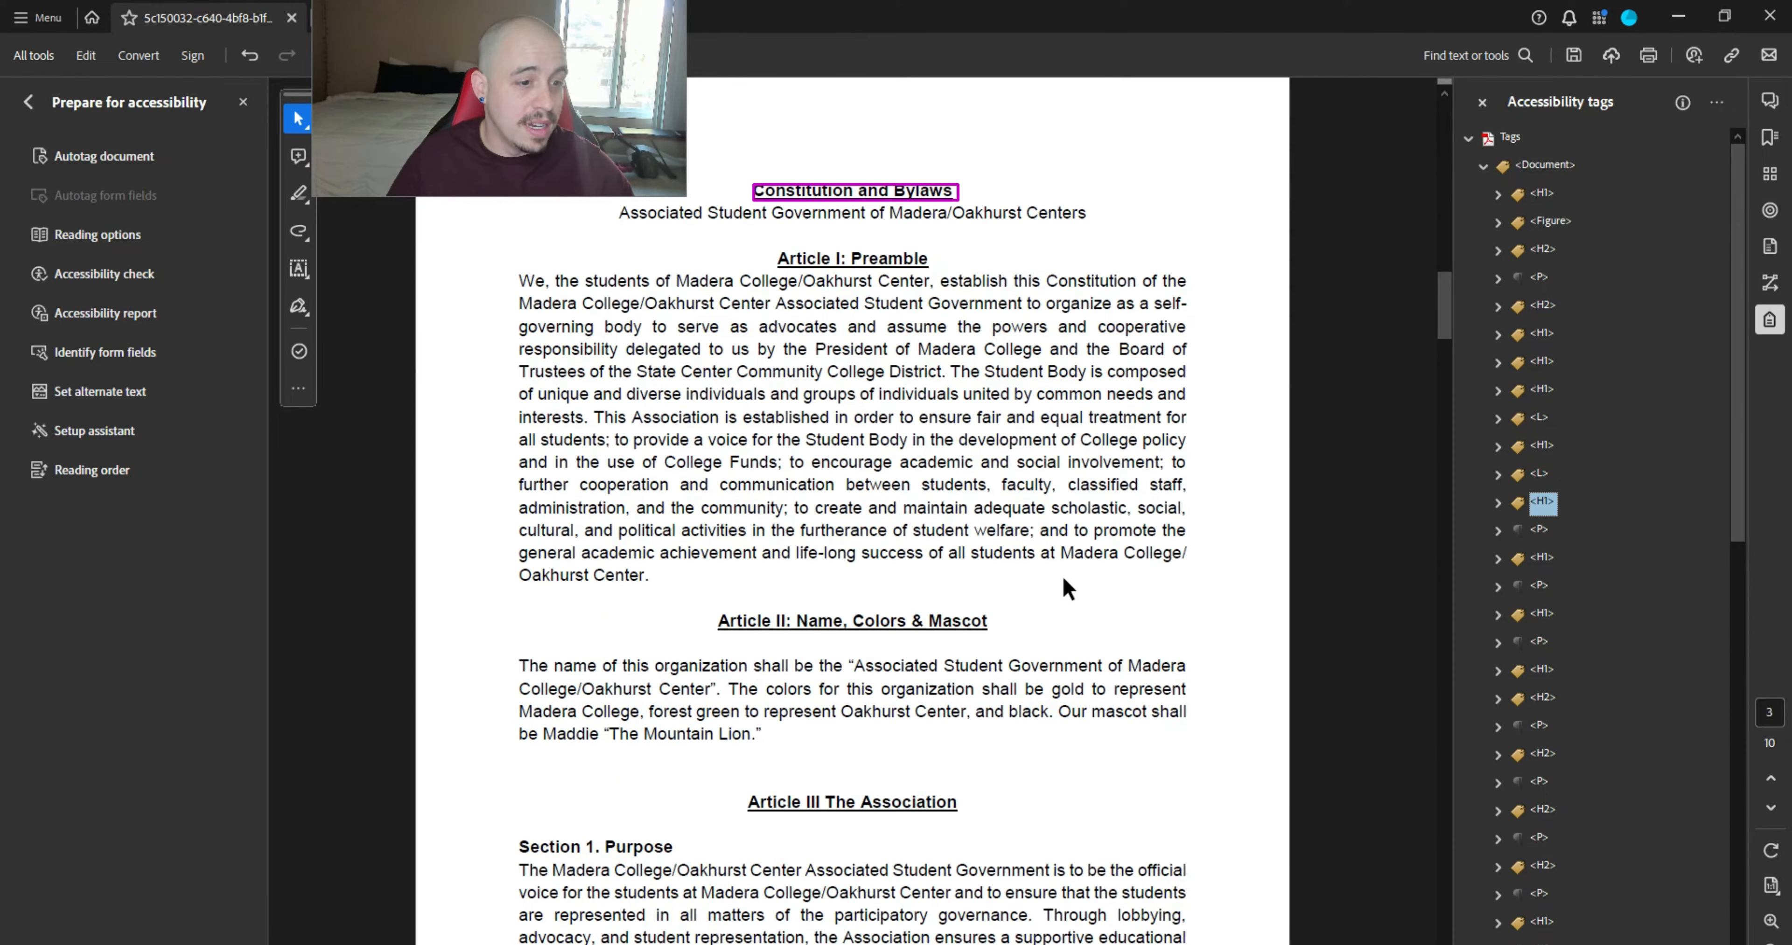
key("Up")
key("Up")
key("Up")
key("Up")
key("Up")
key("Up")
key("Up")
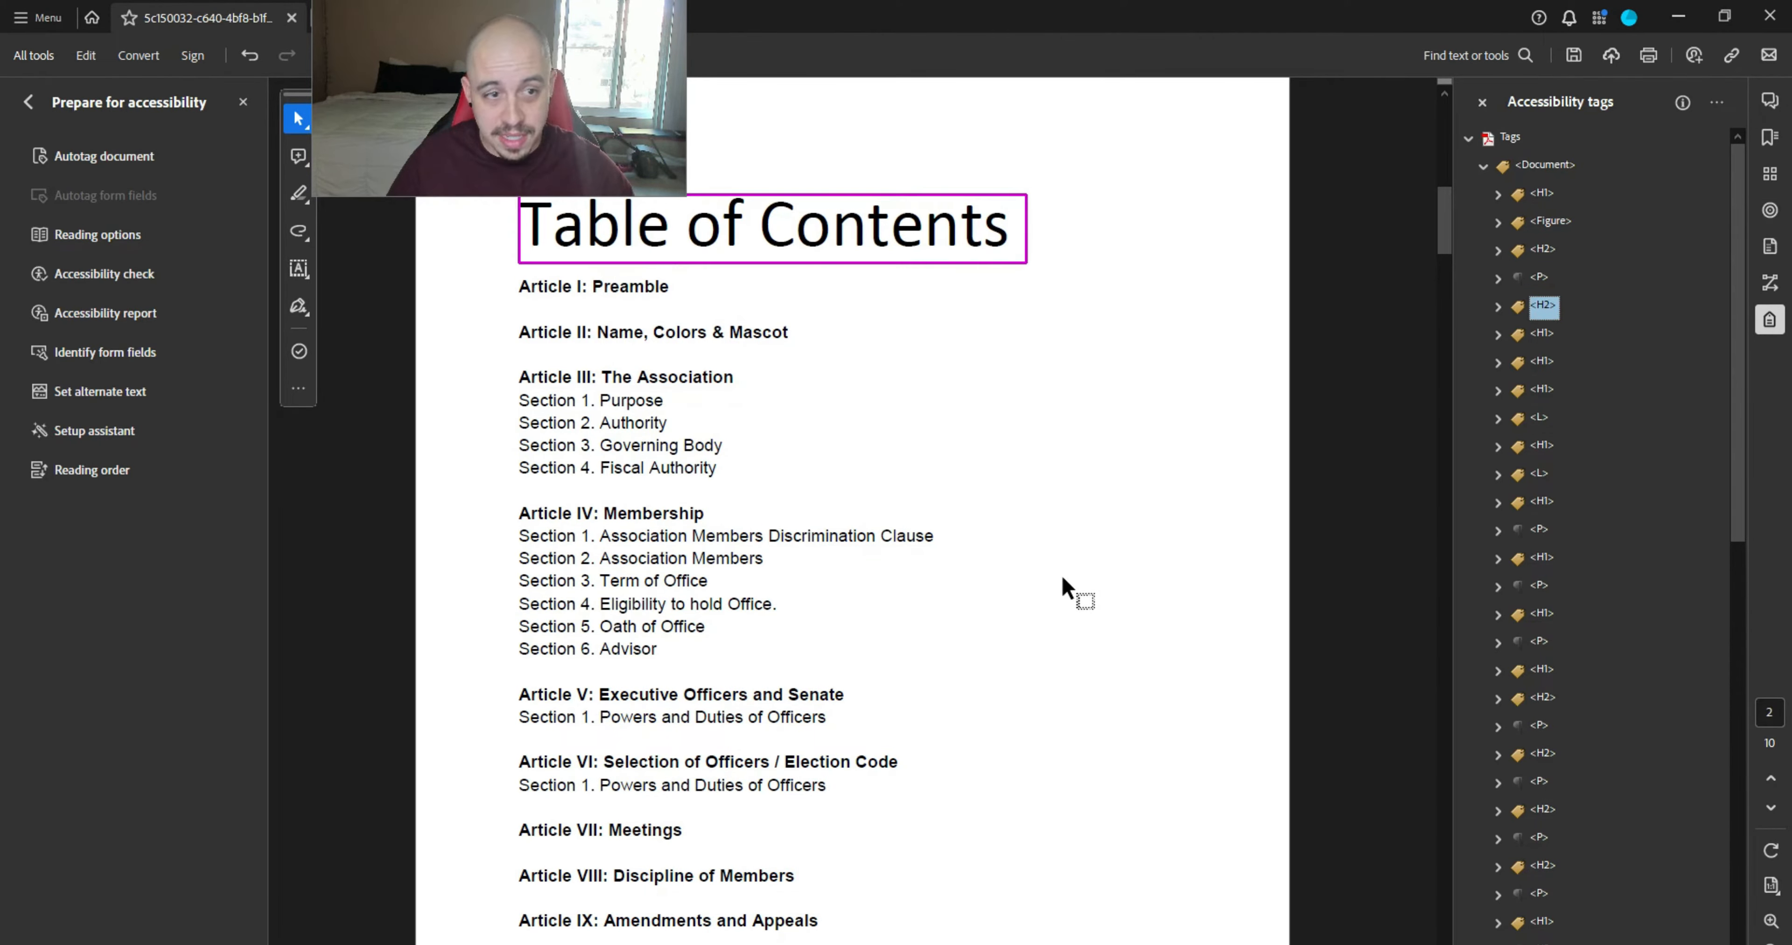
key("Down")
key("Up")
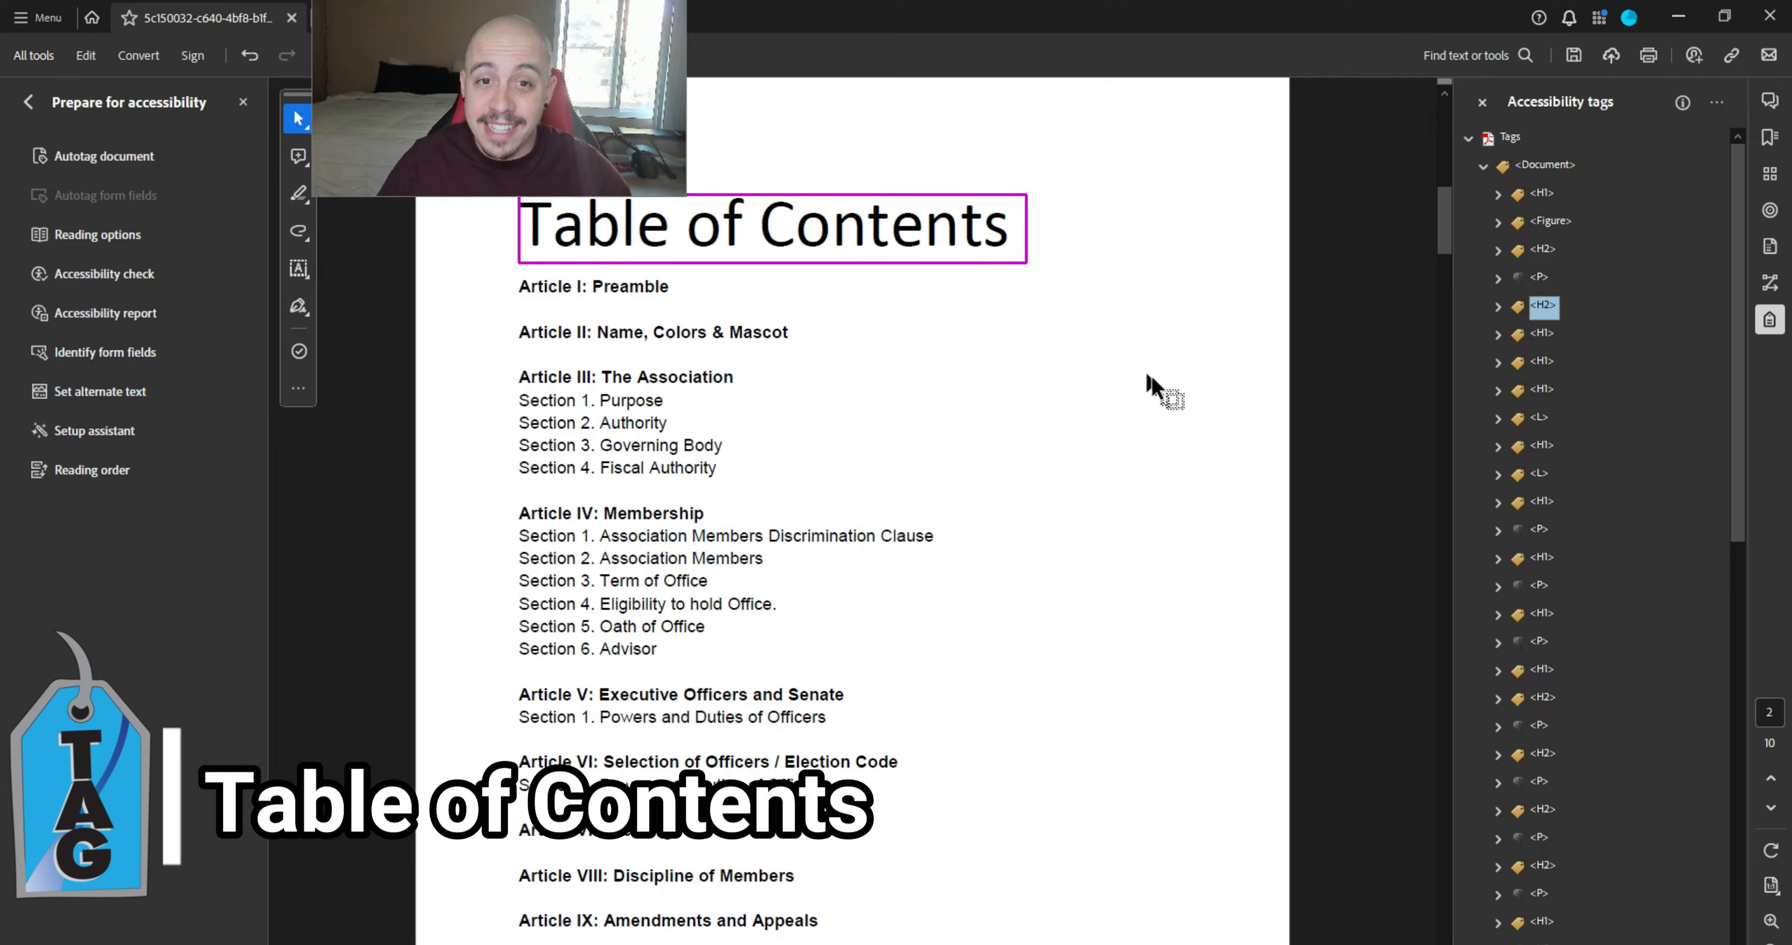
- Insert a new TOC tag directly after the H2 tag of the "Table of Contents" heading
right_click(1545, 308)
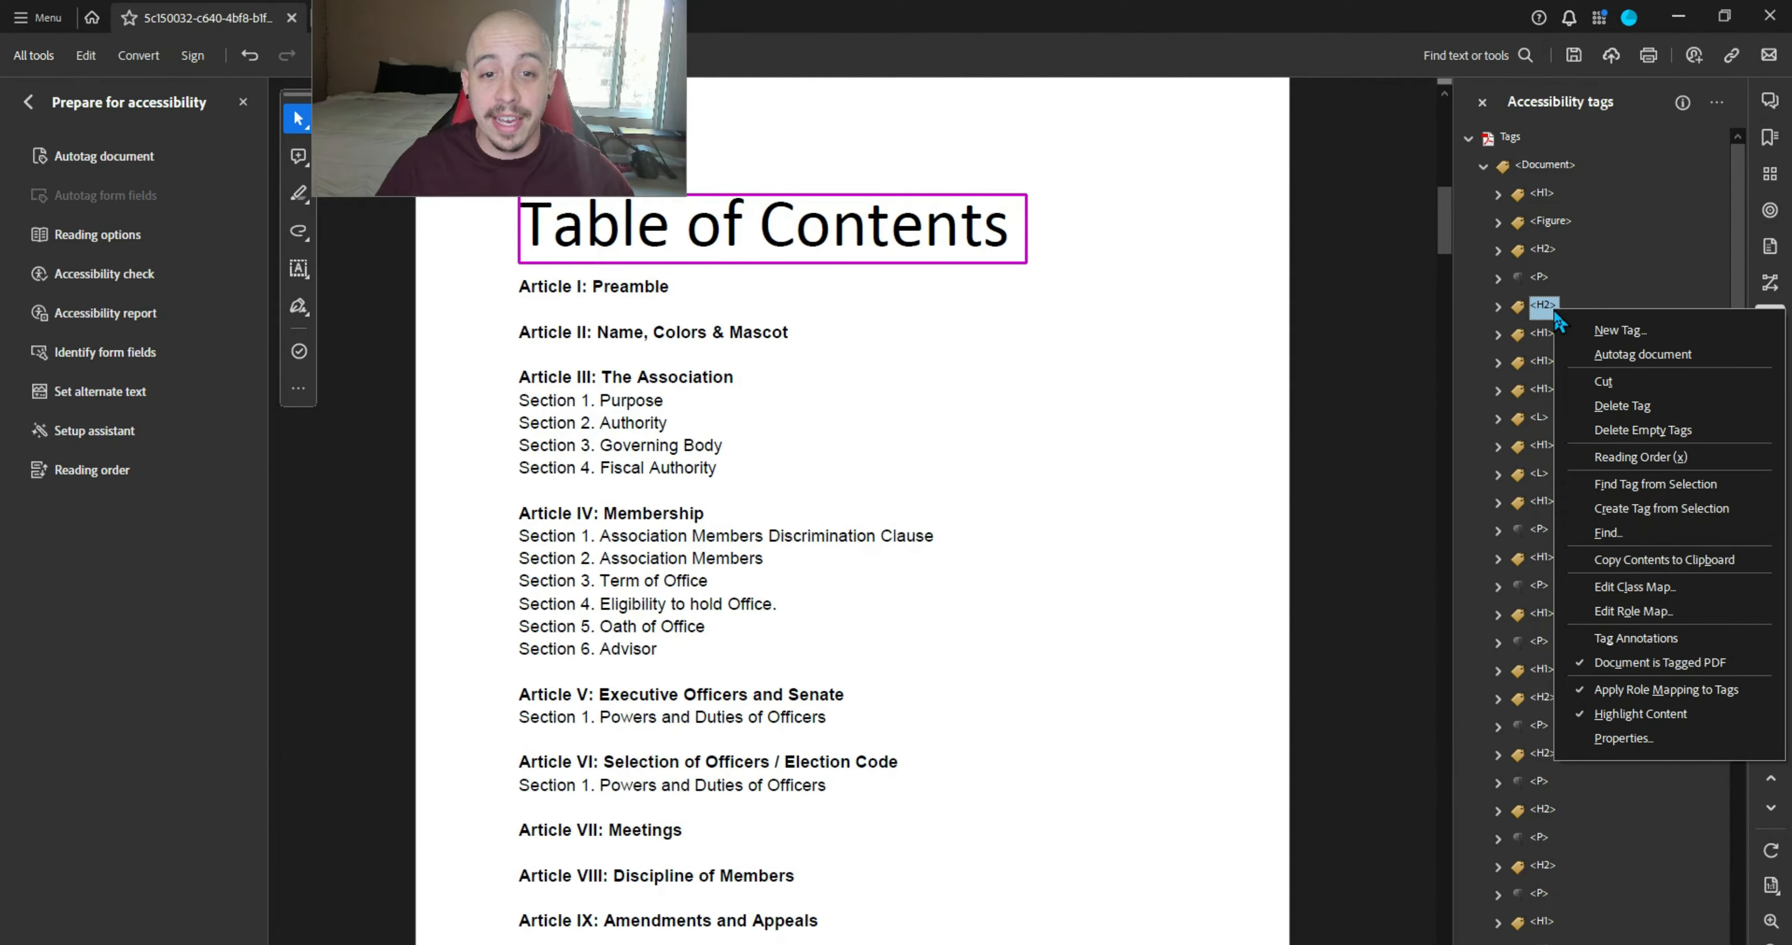
left_click(1619, 330)
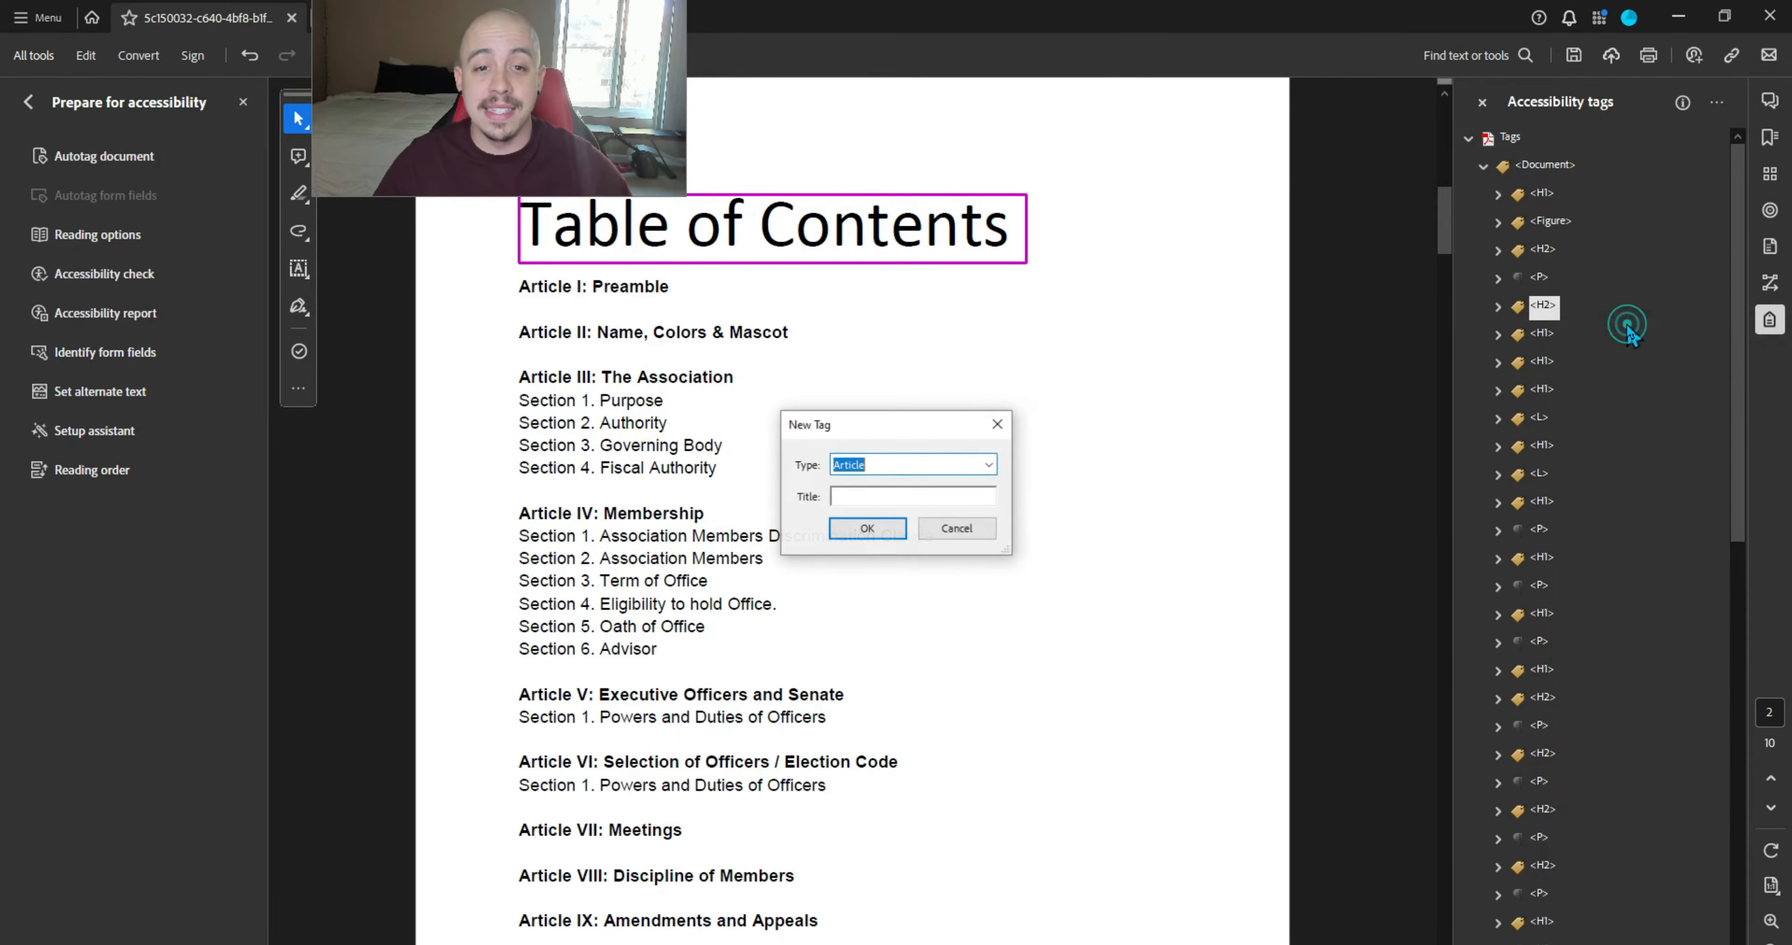
type("TOC")
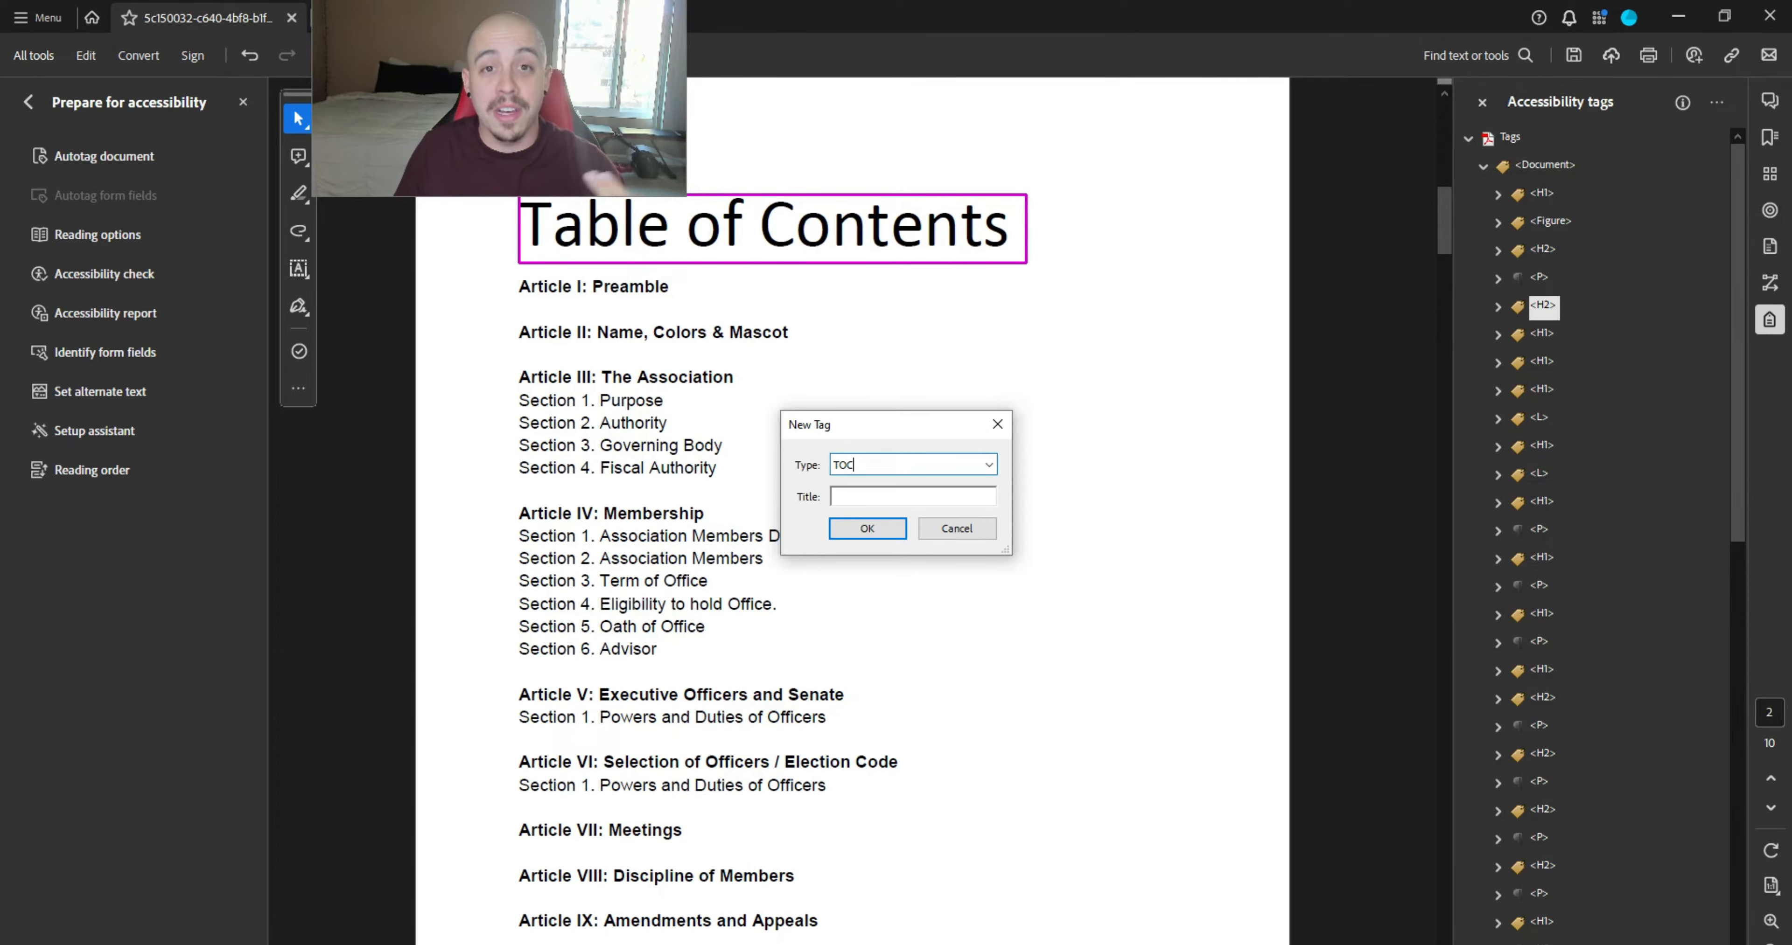
key("Return")
- Examine the article and section entries listed on the table of contents page
left_click_drag(1542, 362, 627, 328)
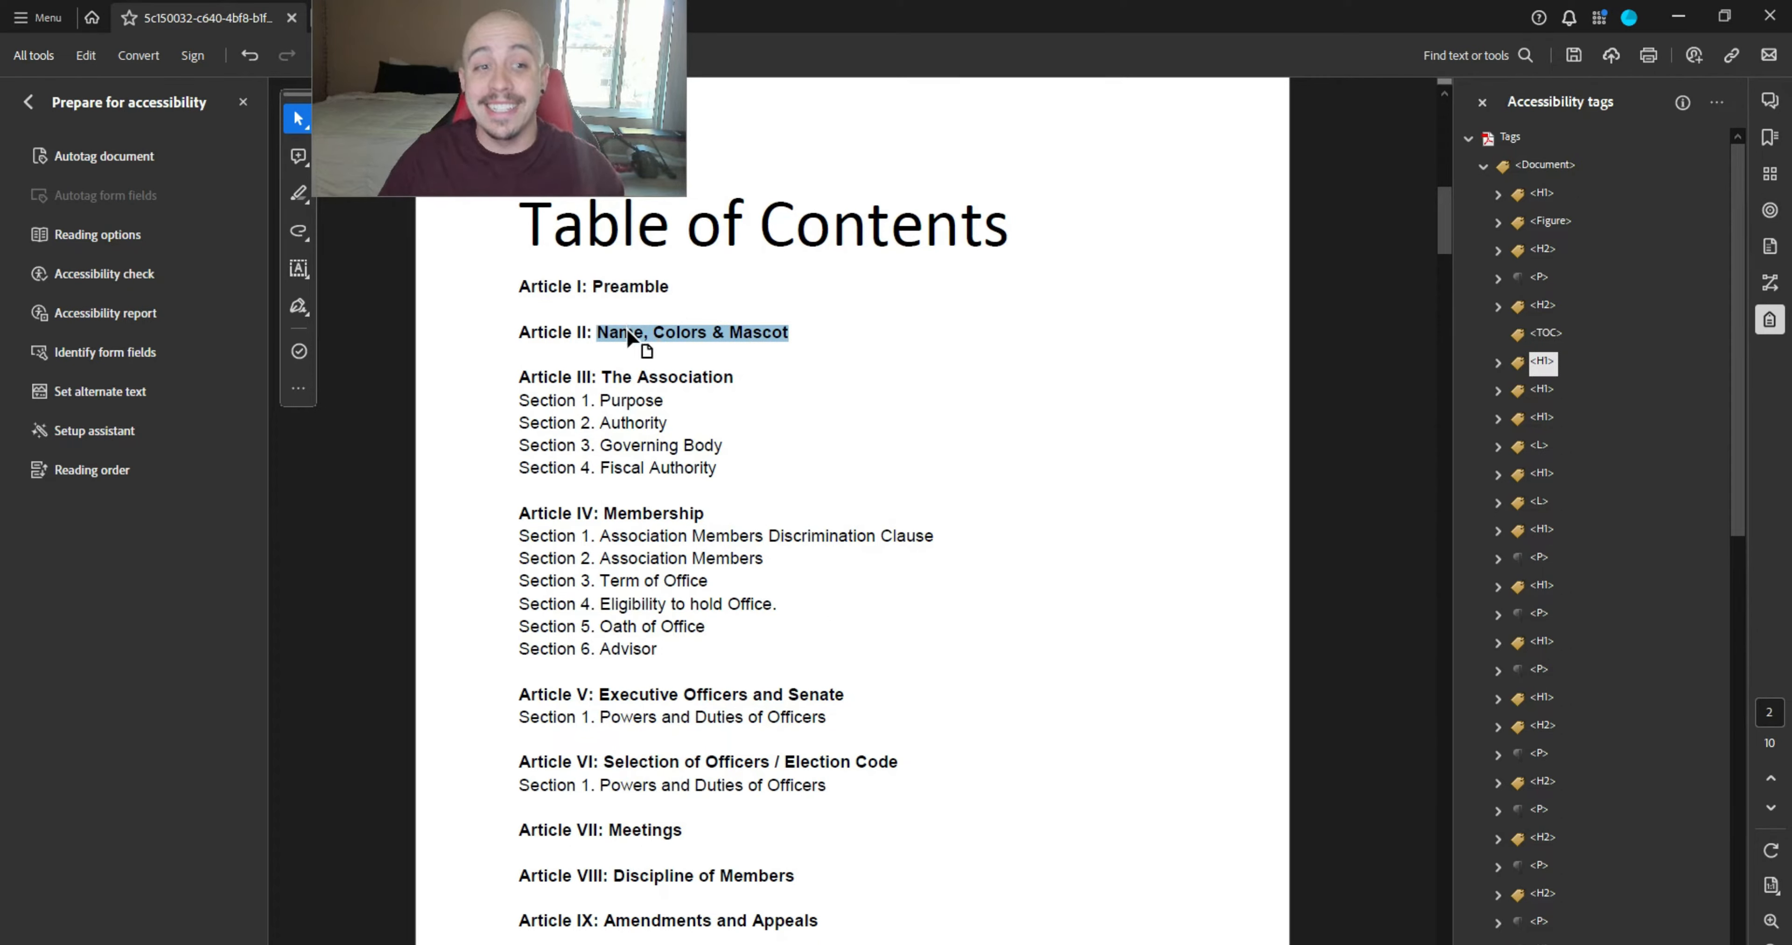
left_click(610, 280)
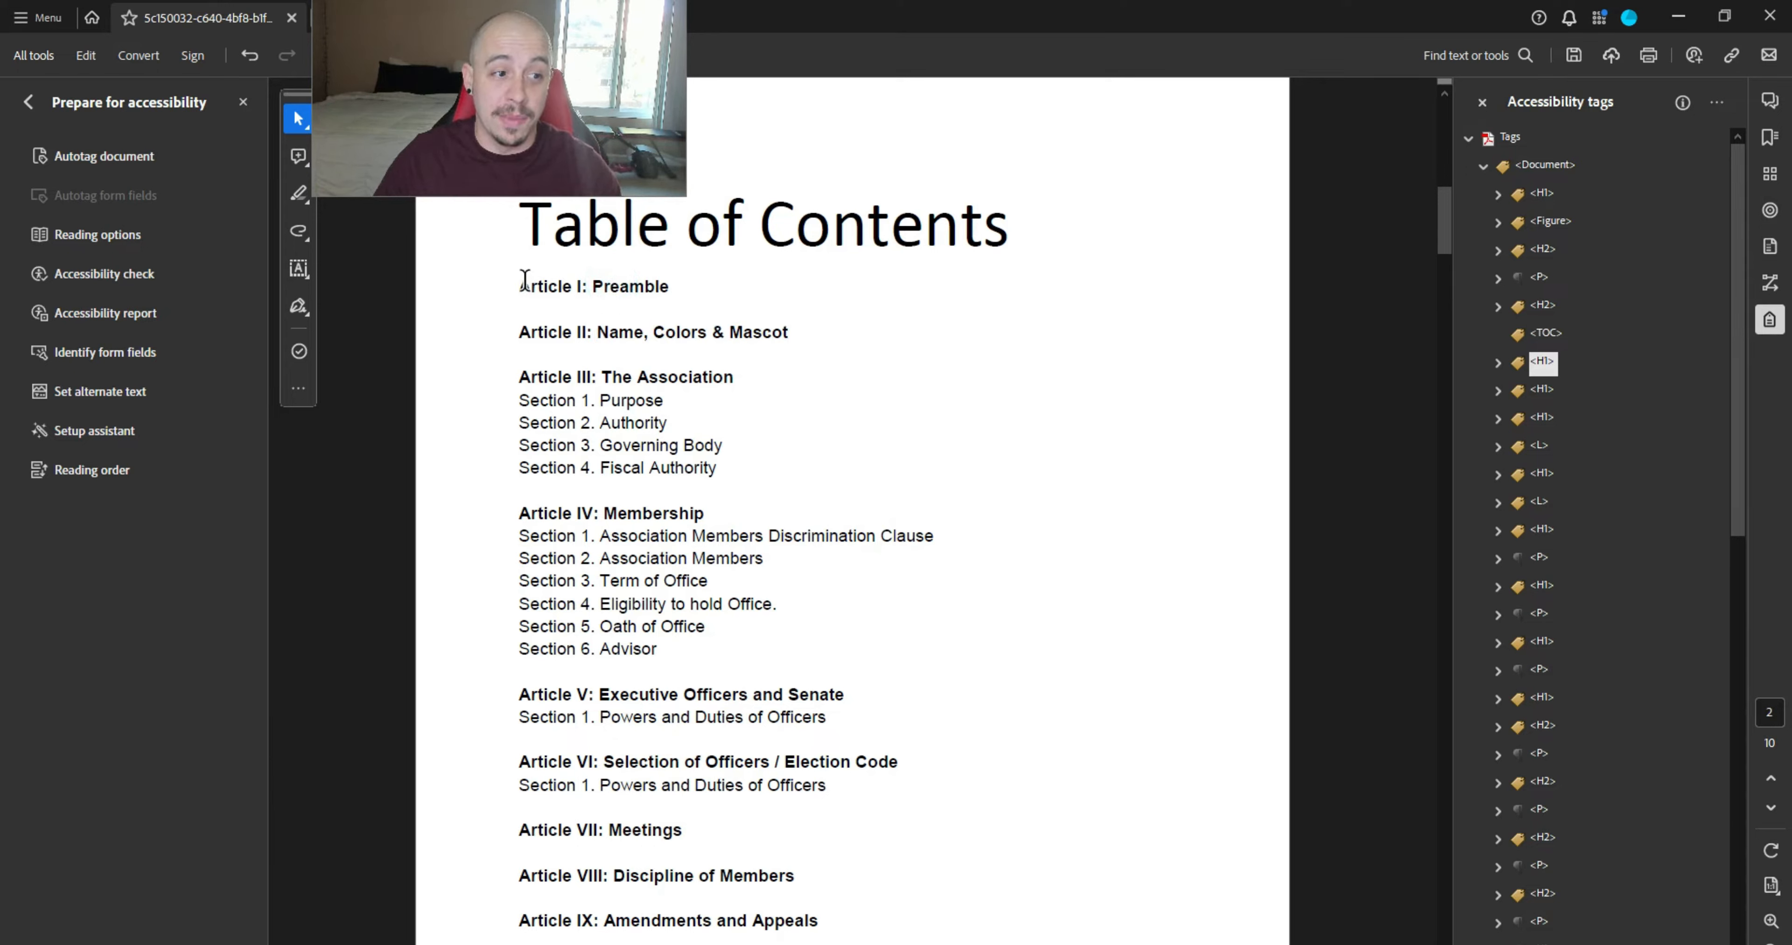
left_click_drag(526, 282, 690, 283)
left_click(680, 332)
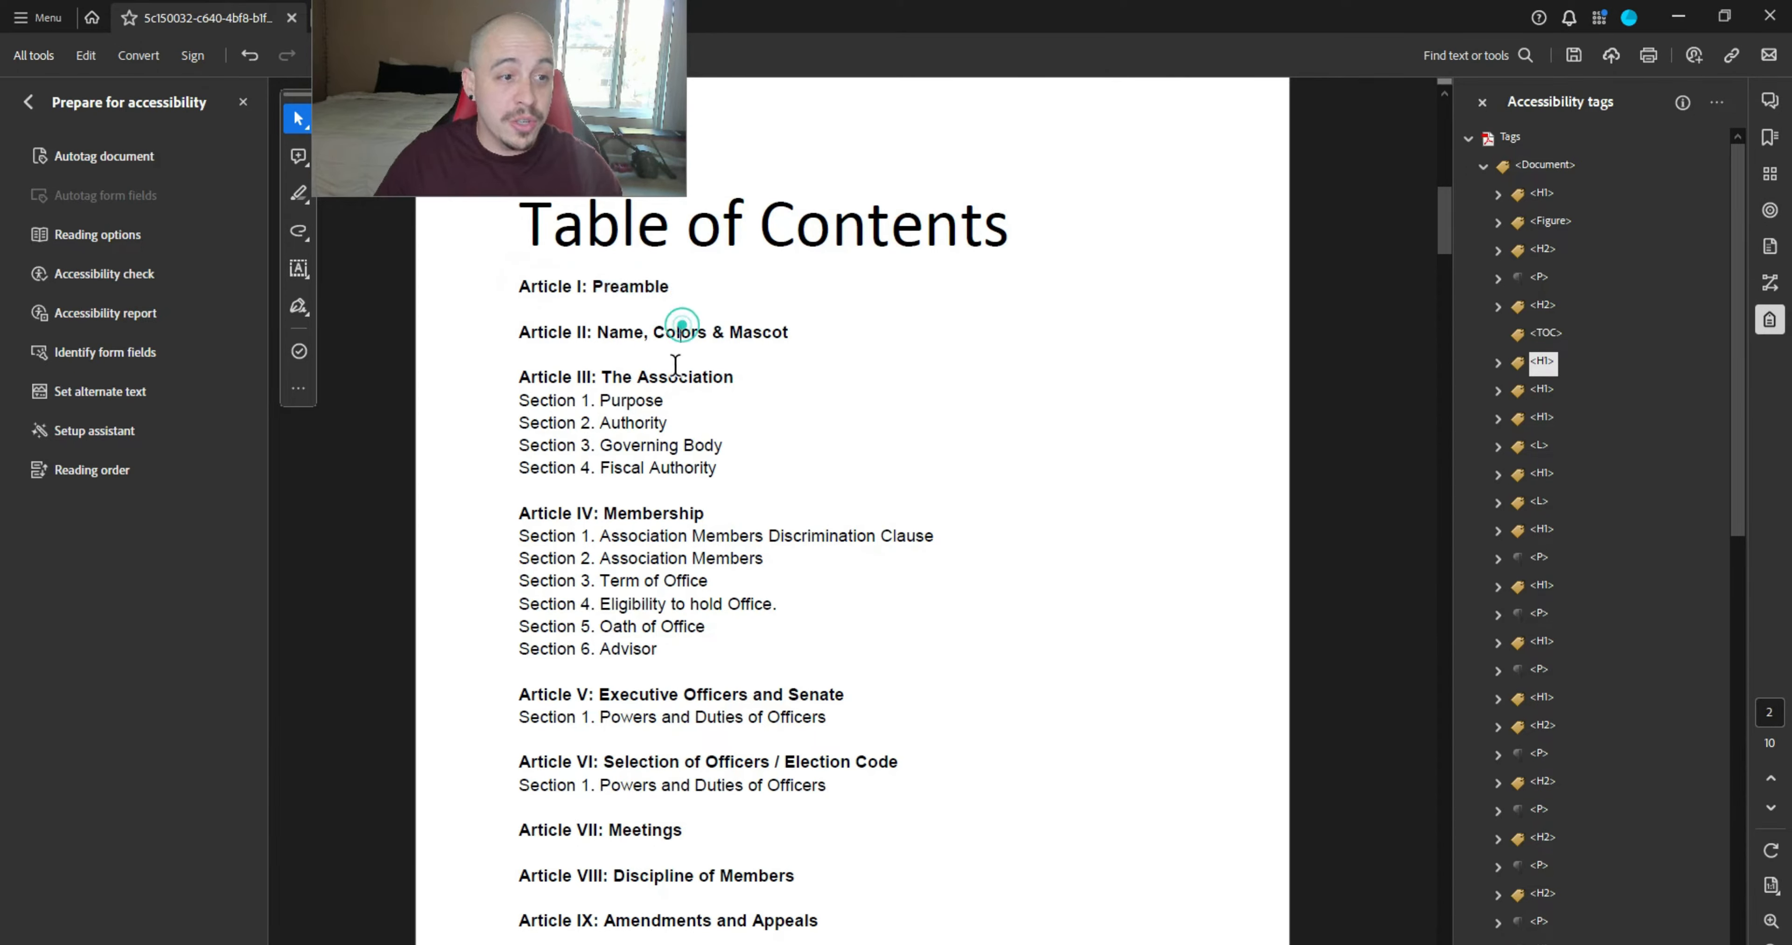
left_click(678, 376)
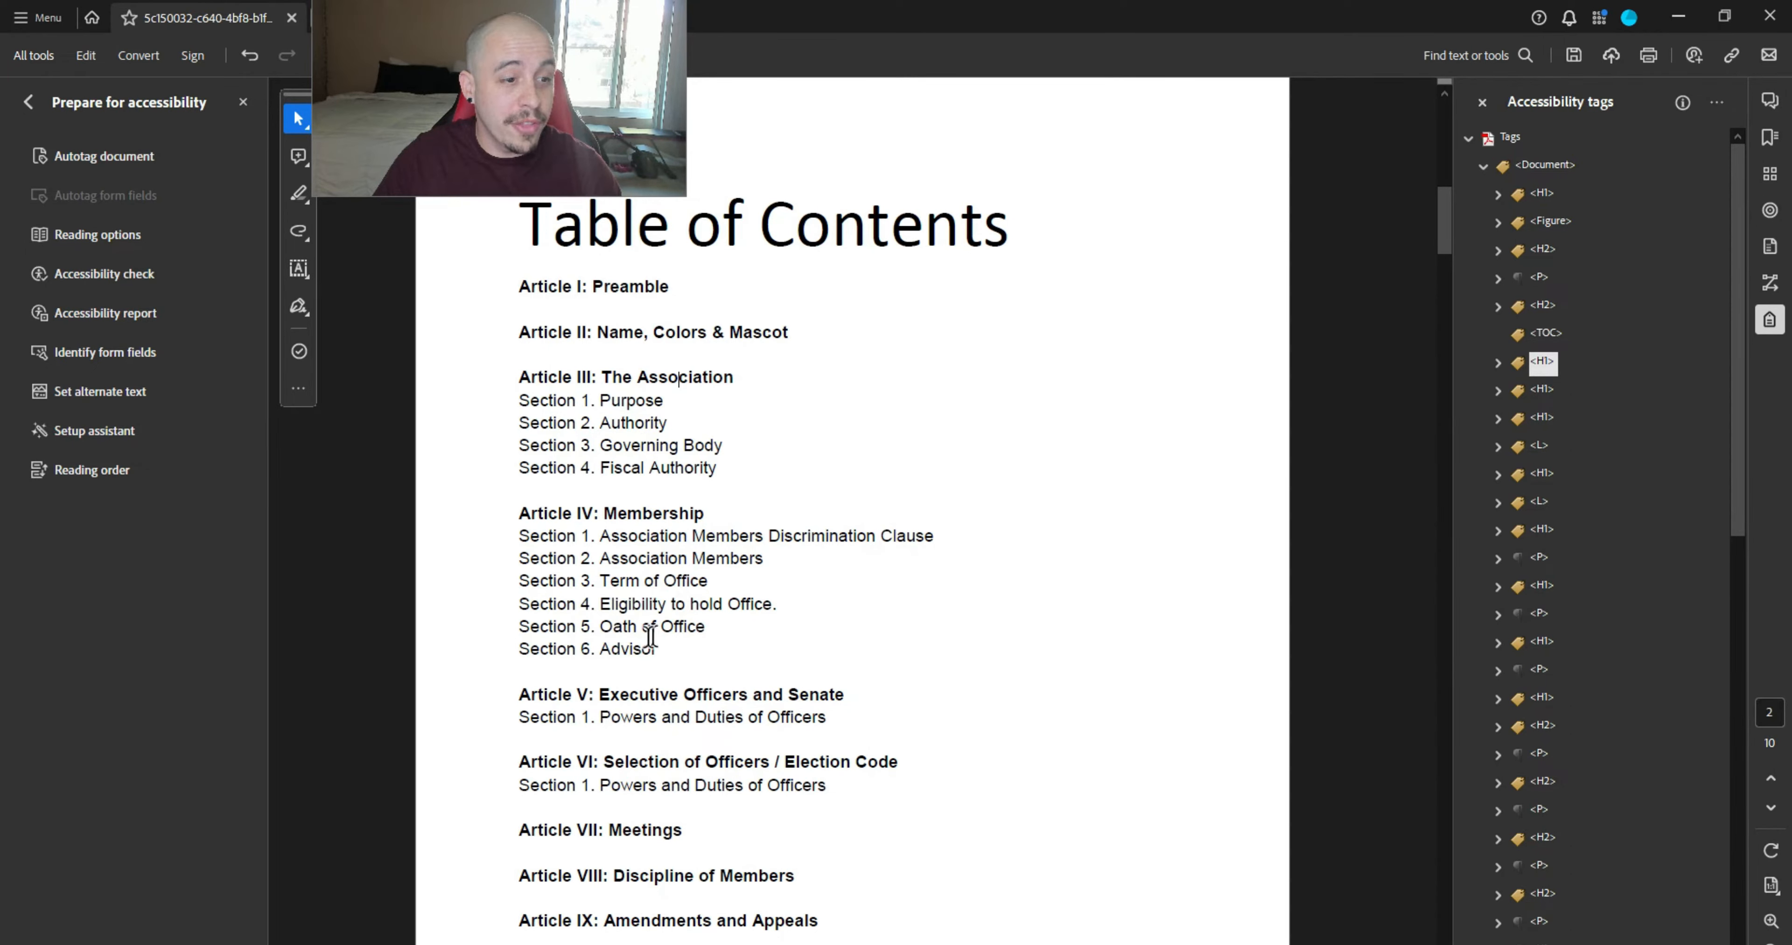
scroll(654, 685, "down", 2)
scroll(655, 685, "up", 2)
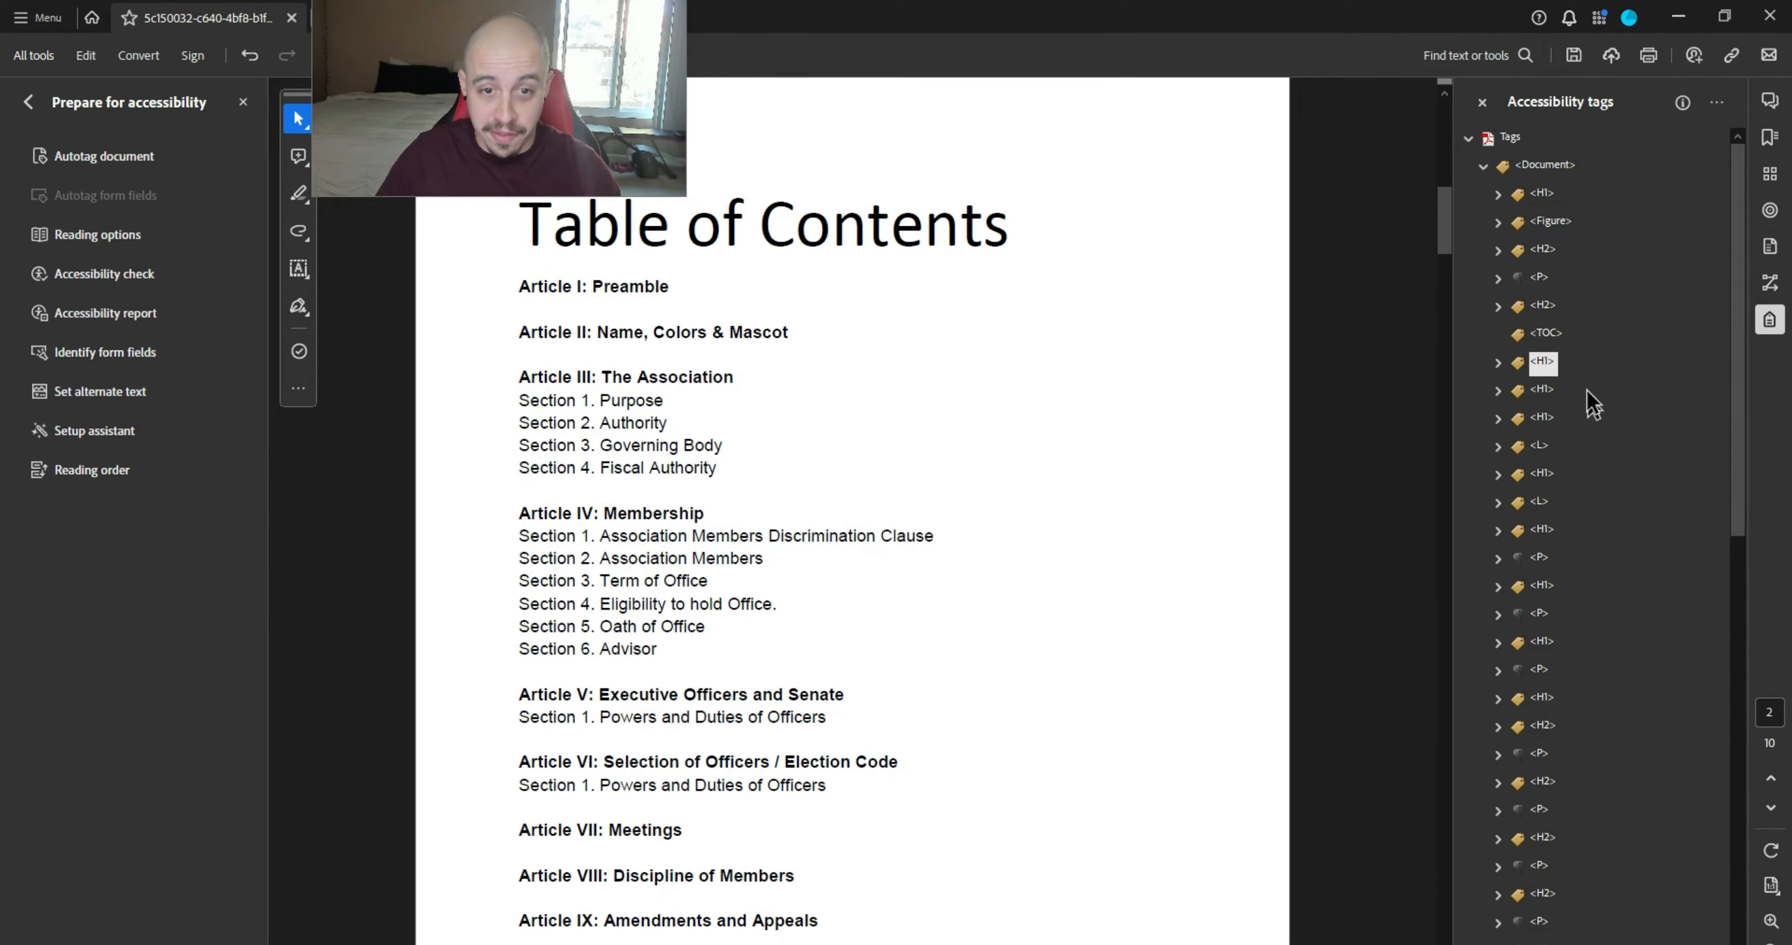
- Expand the list tag holding the Article III sections and select its first item, "Section 1. Purpose"
left_click(1542, 391)
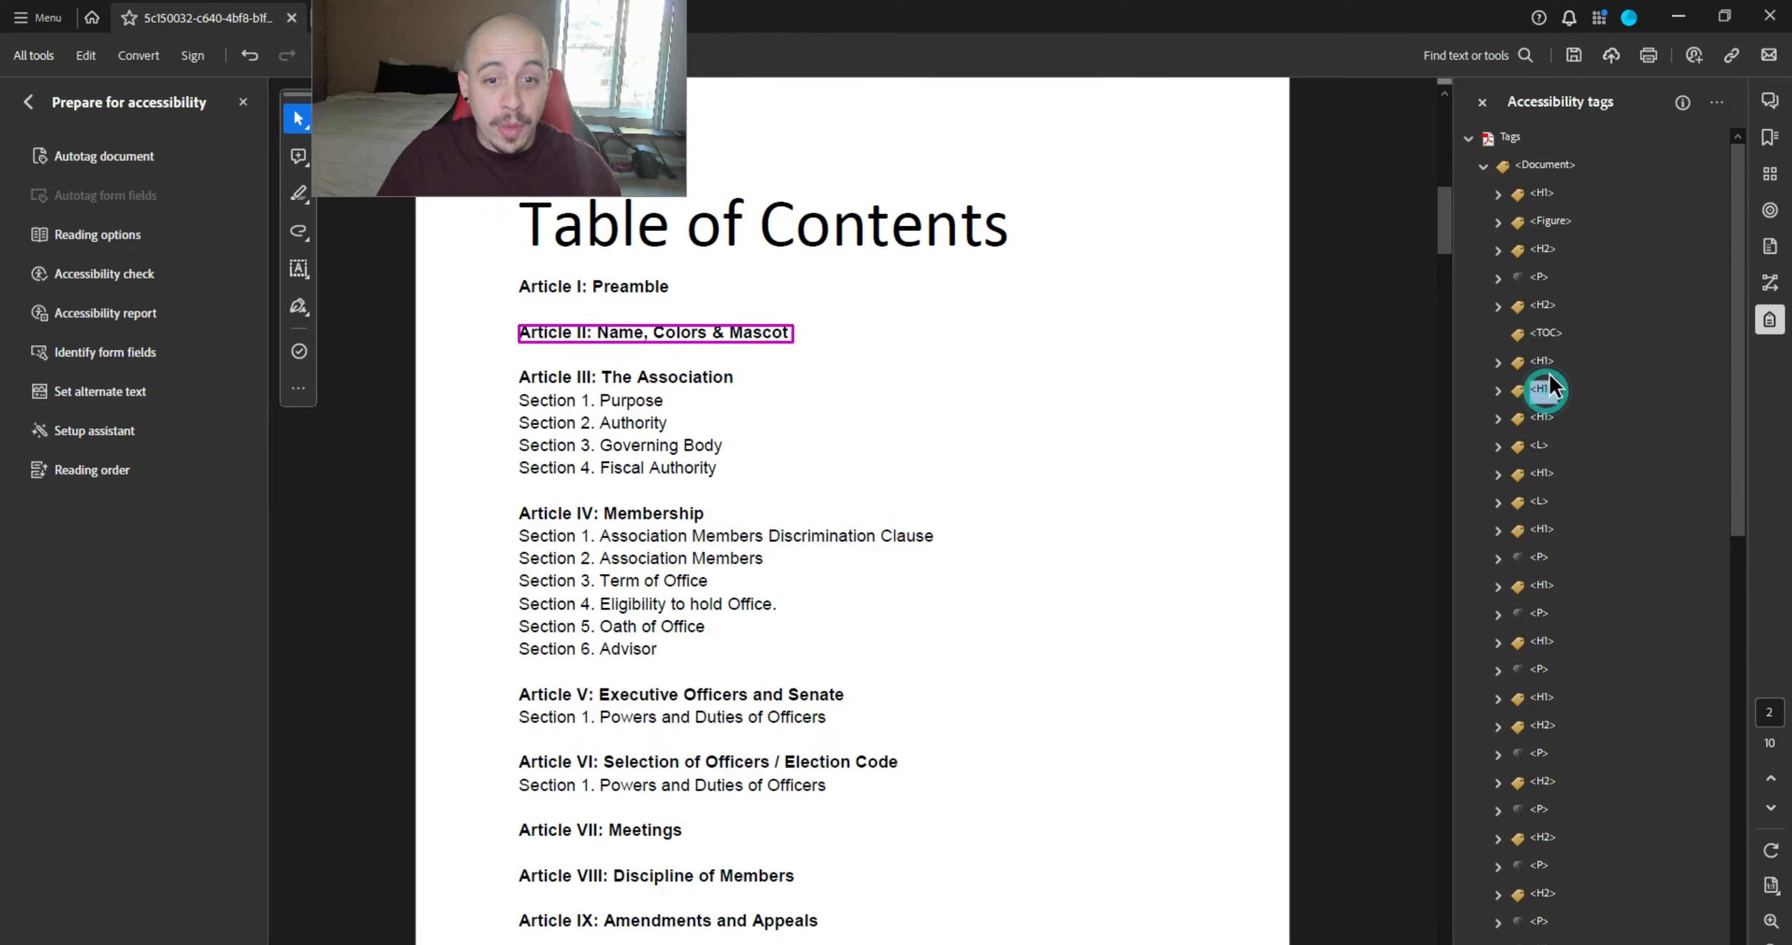
double_click(1548, 371)
key("Left")
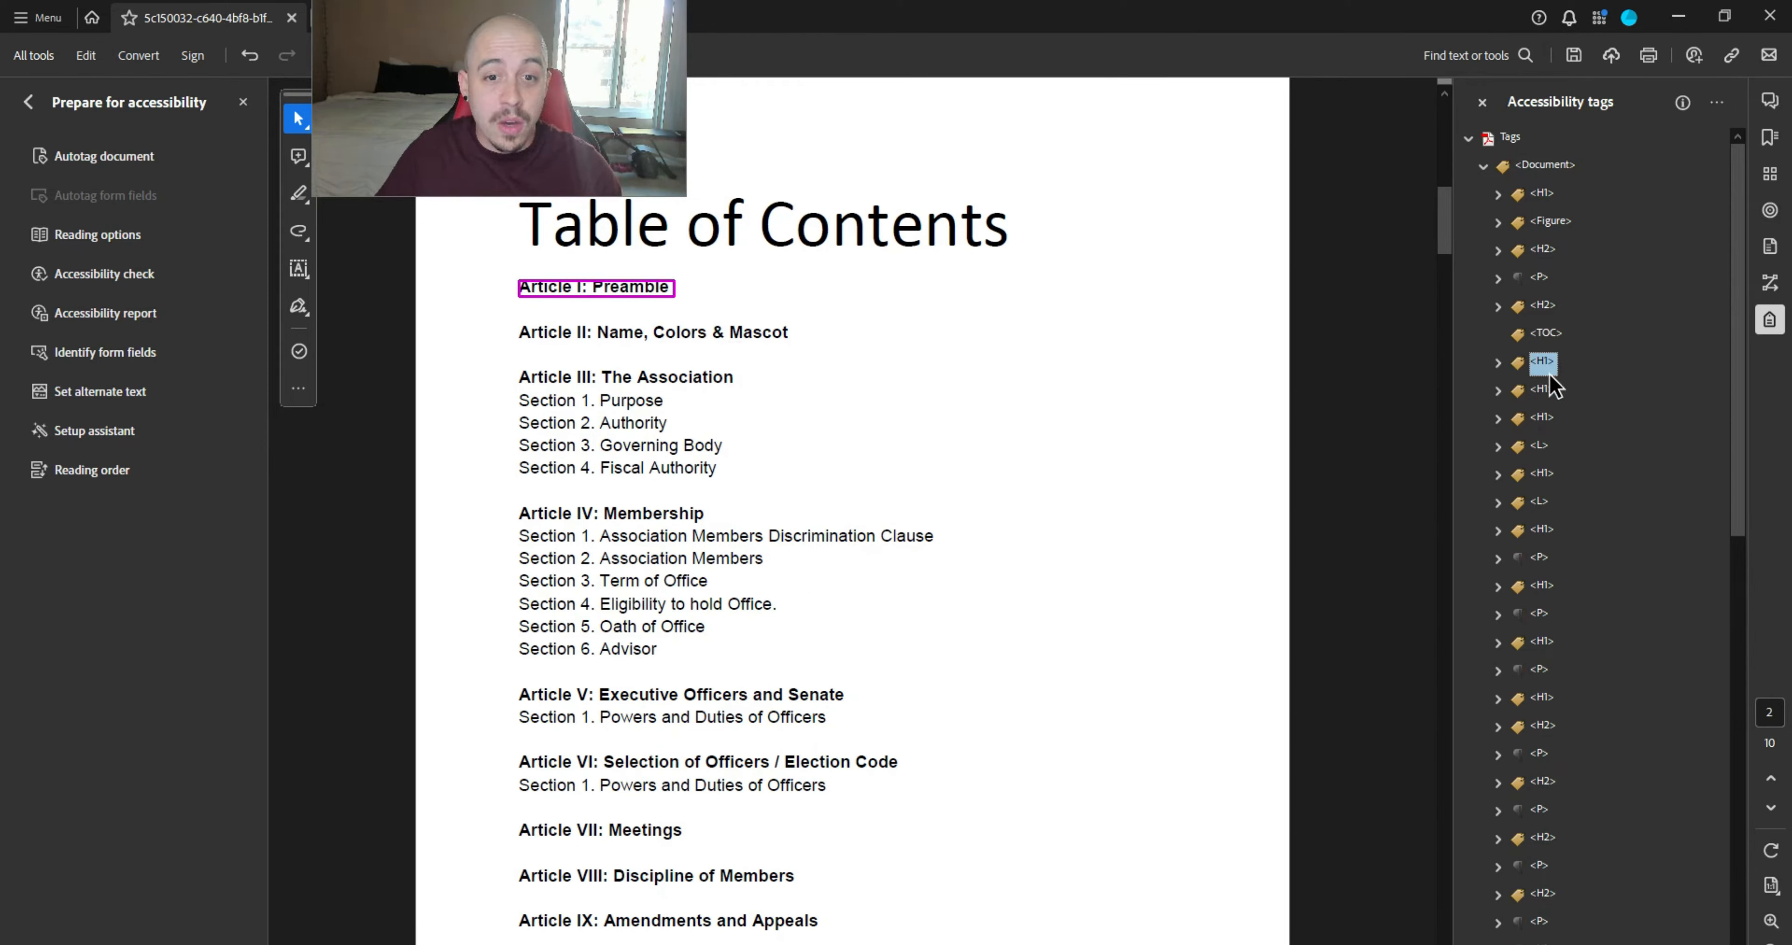
key("Down")
key("Down")
key("Down")
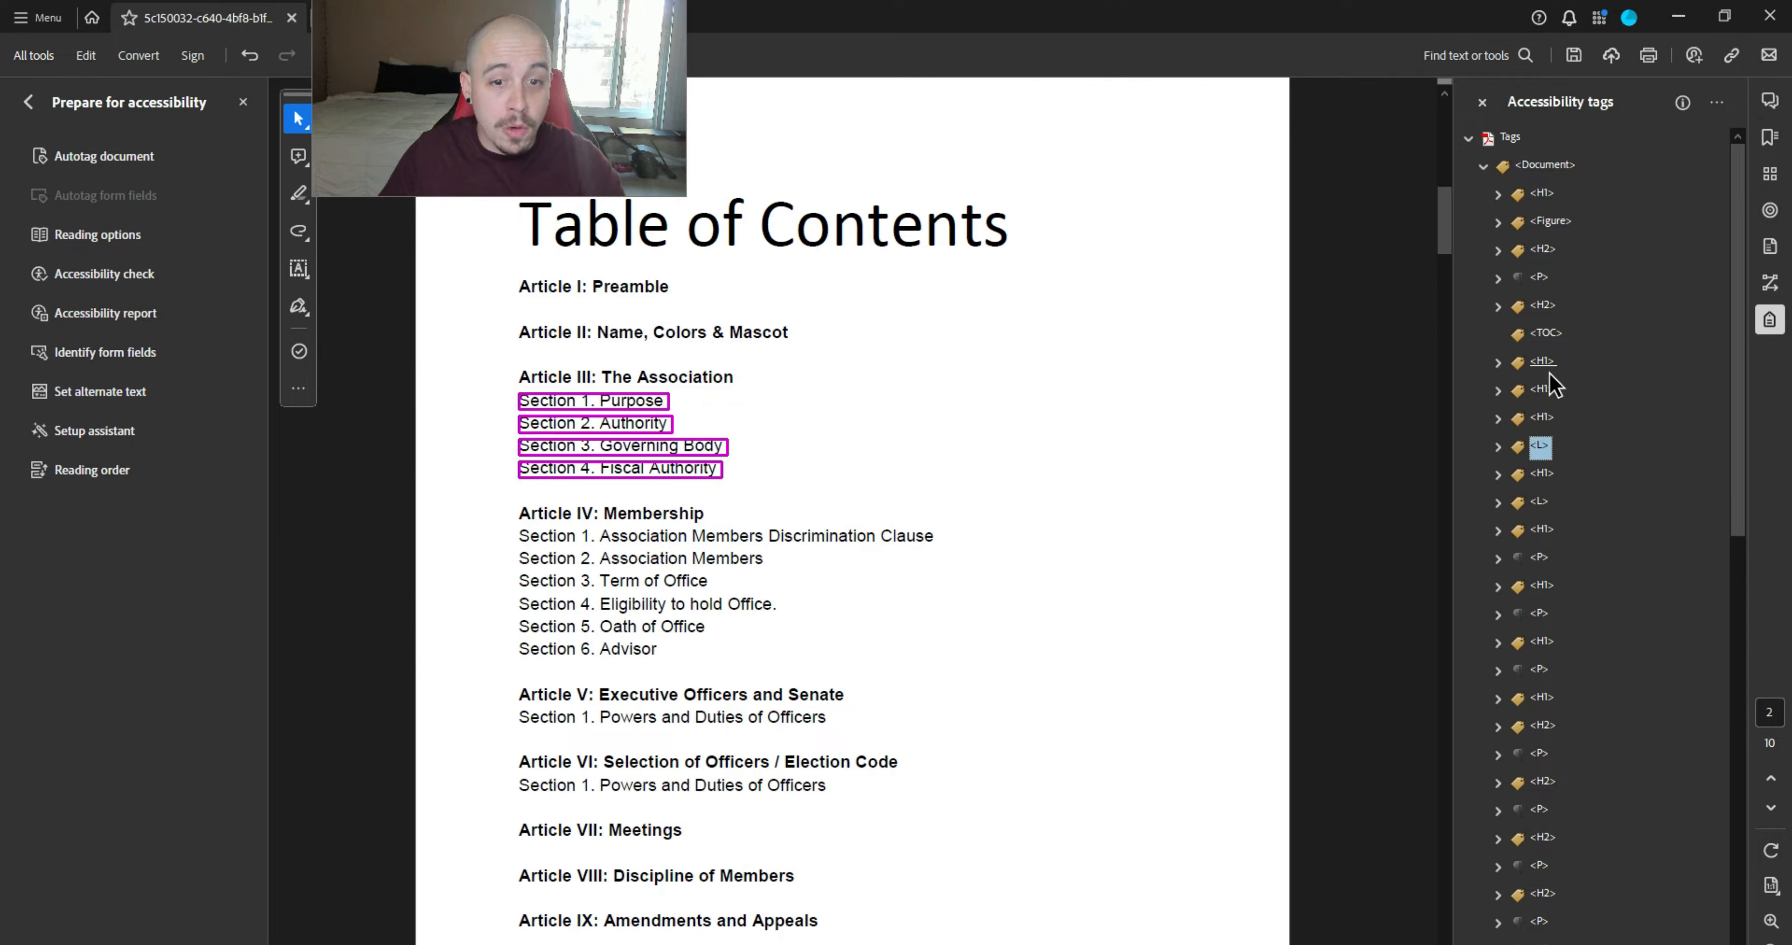
key("Right")
key("Down")
key("shift+Down")
key("shift+Down")
key("shift+Down")
key("Up")
key("Up")
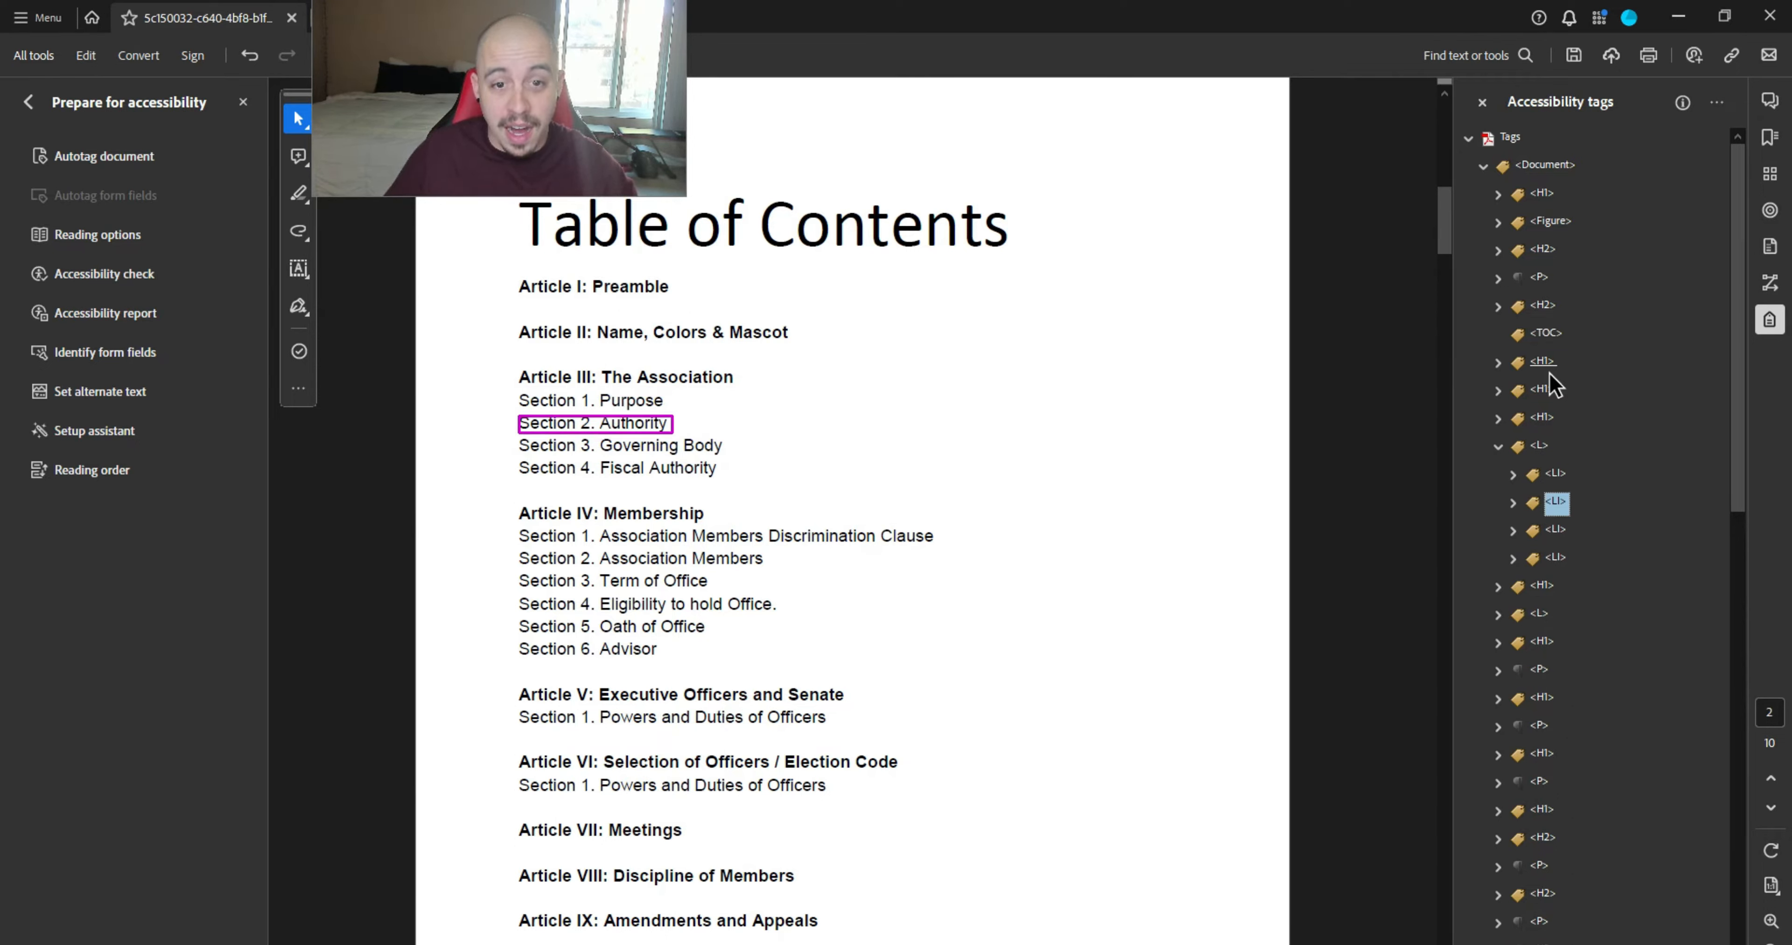
key("Up")
key("Up")
key("Down")
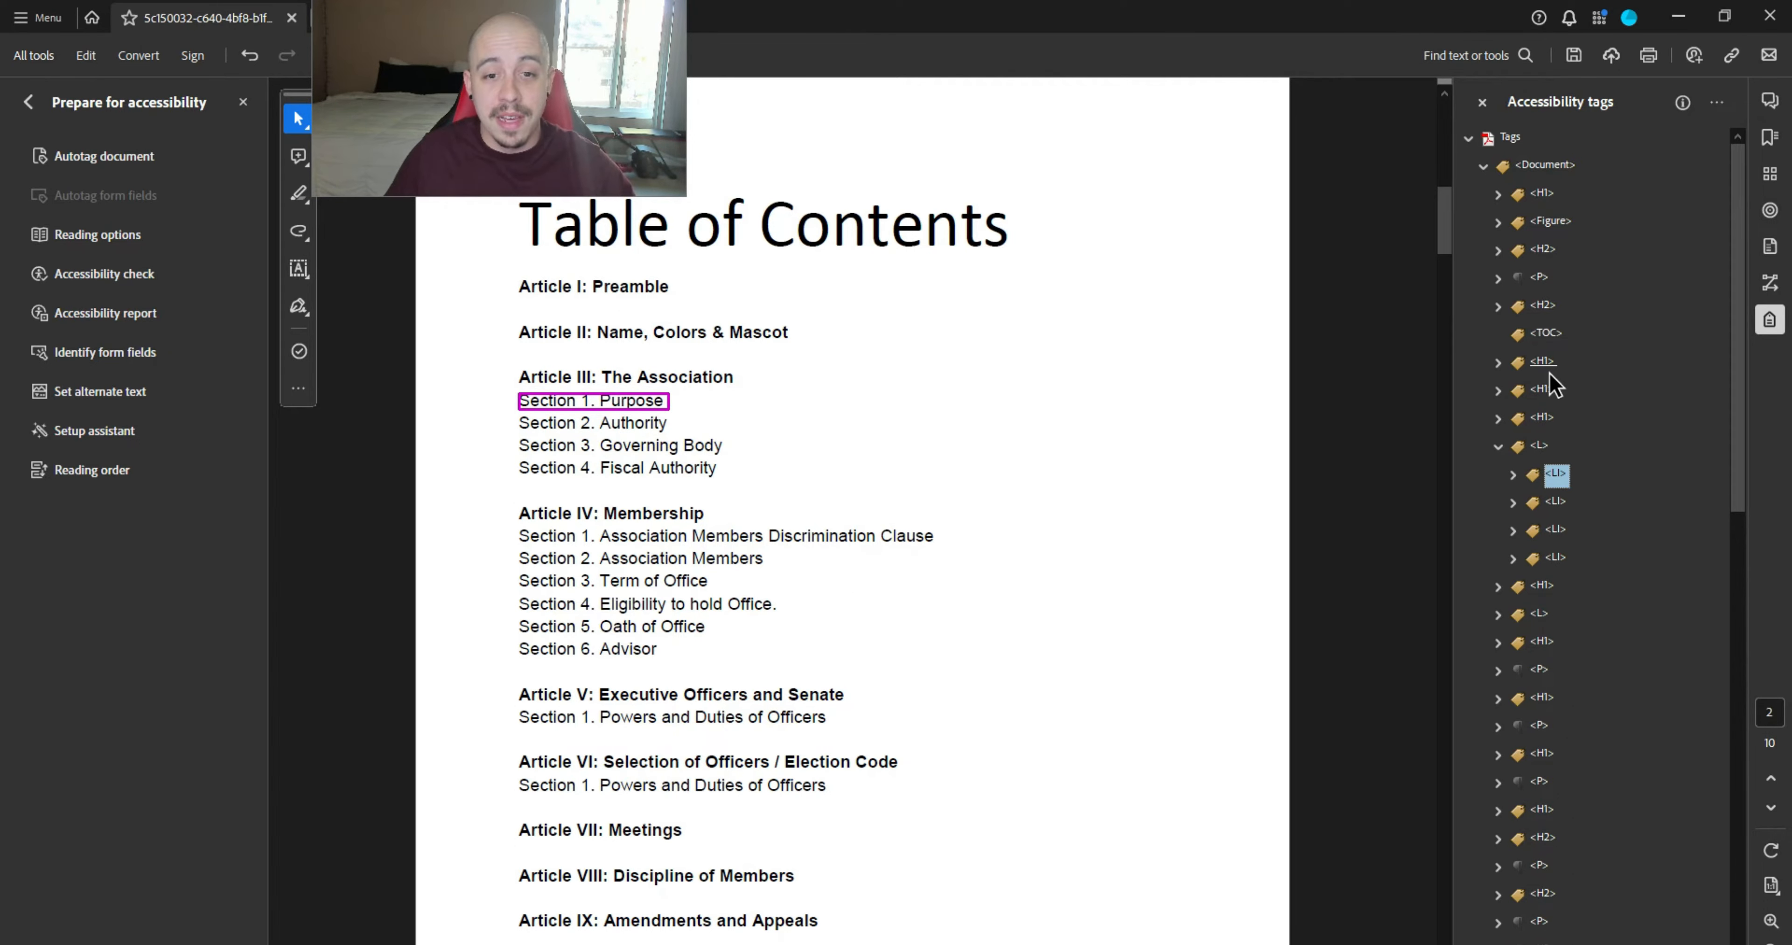
- Move the four Article III section items out of their list tag, placing them directly after the Article III heading tag
key("shift+Down")
key("shift+Down")
key("shift+Down")
key("ctrl+x")
key("Up")
key("Up")
key("Up")
key("Up")
key("Up")
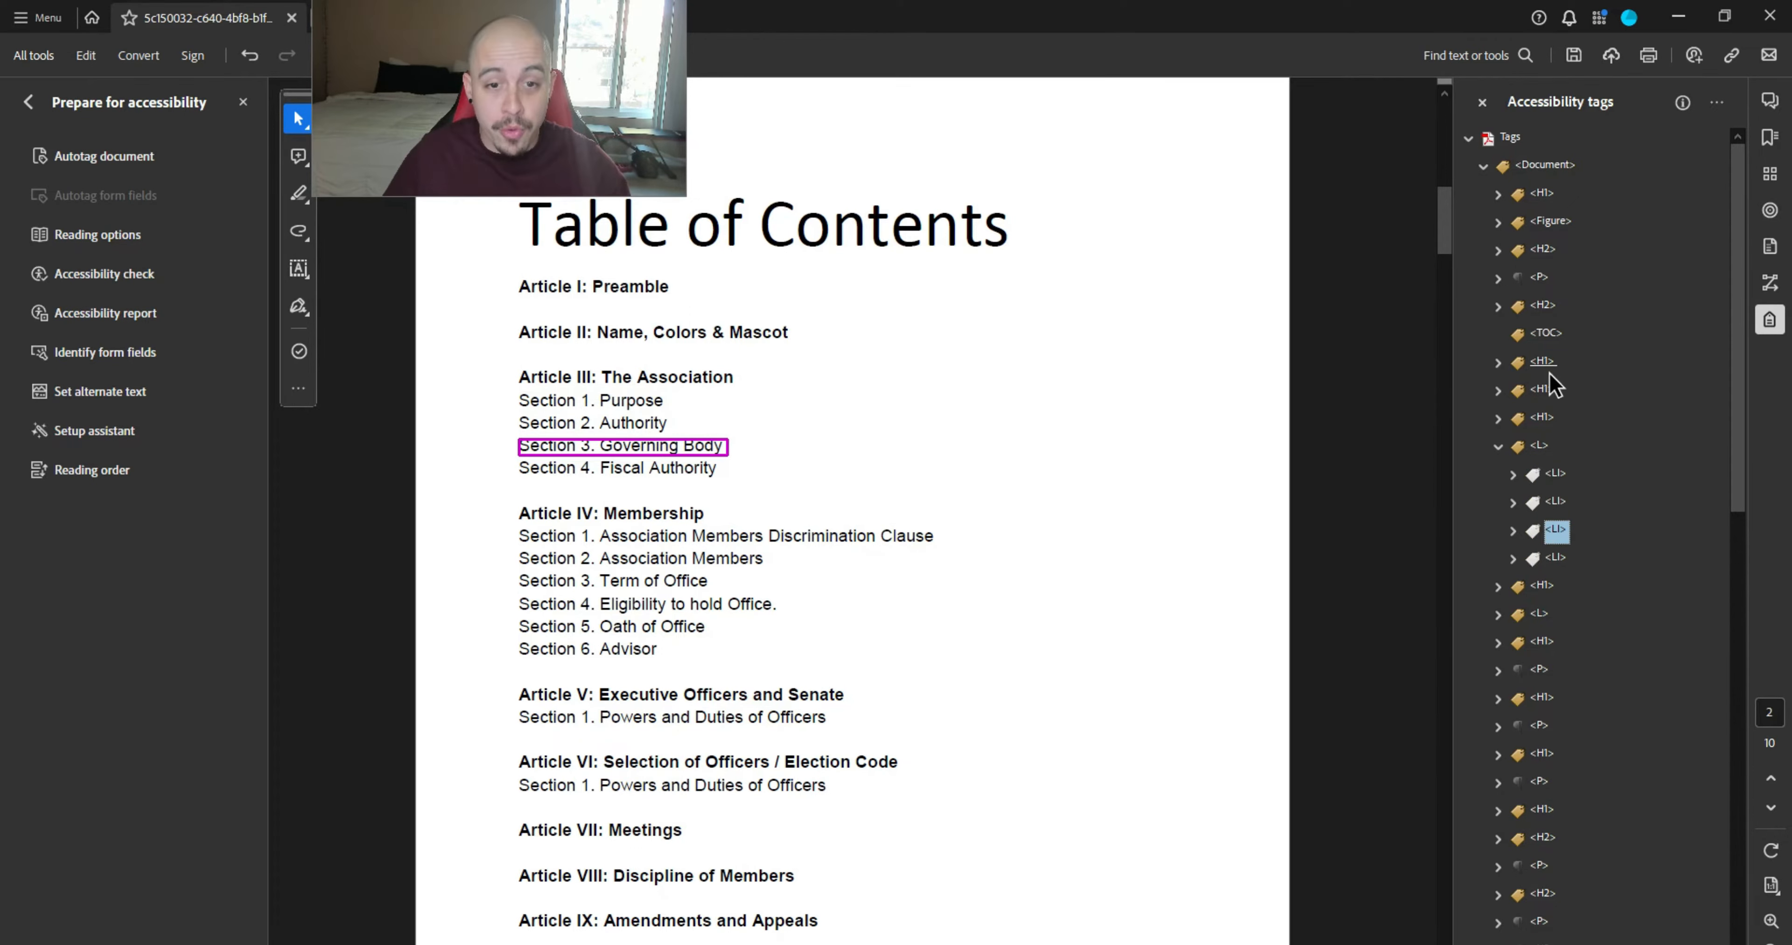
key("ctrl+v")
- Delete the emptied list tag that follows the four moved Article III section items
key("Down")
key("Down")
key("Down")
key("Down")
key("Down")
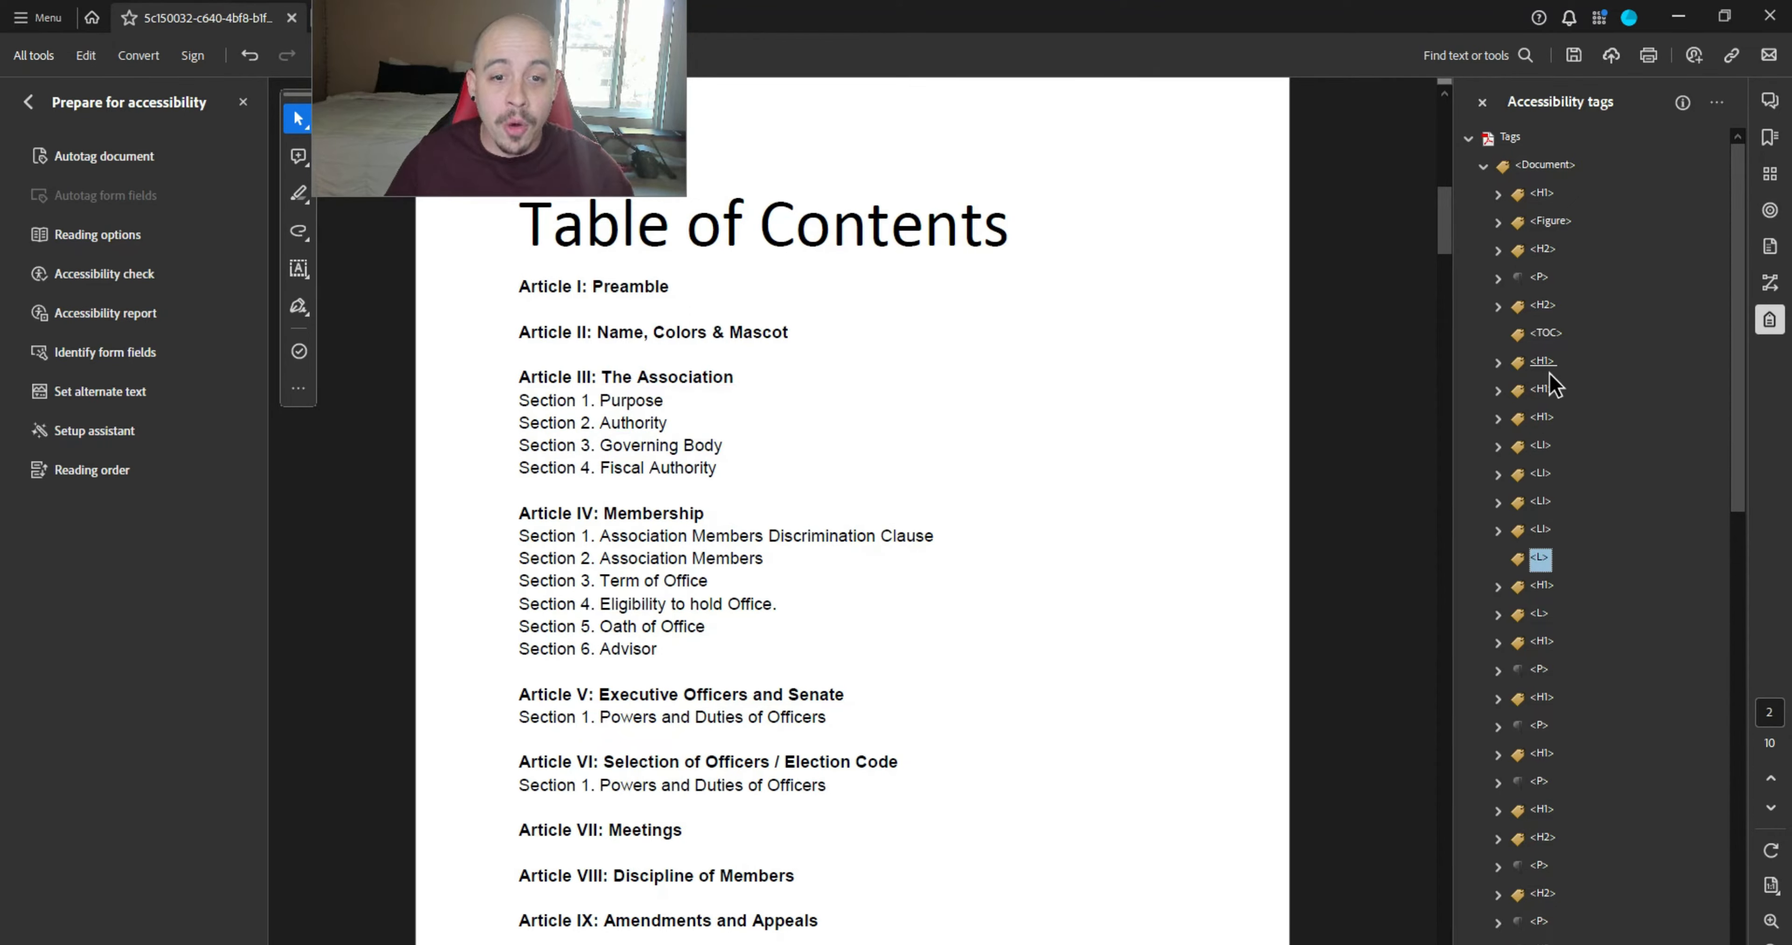
key("Delete")
- Check the moved Article III section items and the Article IV: Membership heading tag against the page
key("Up")
key("Up")
key("Up")
key("Up")
key("Up")
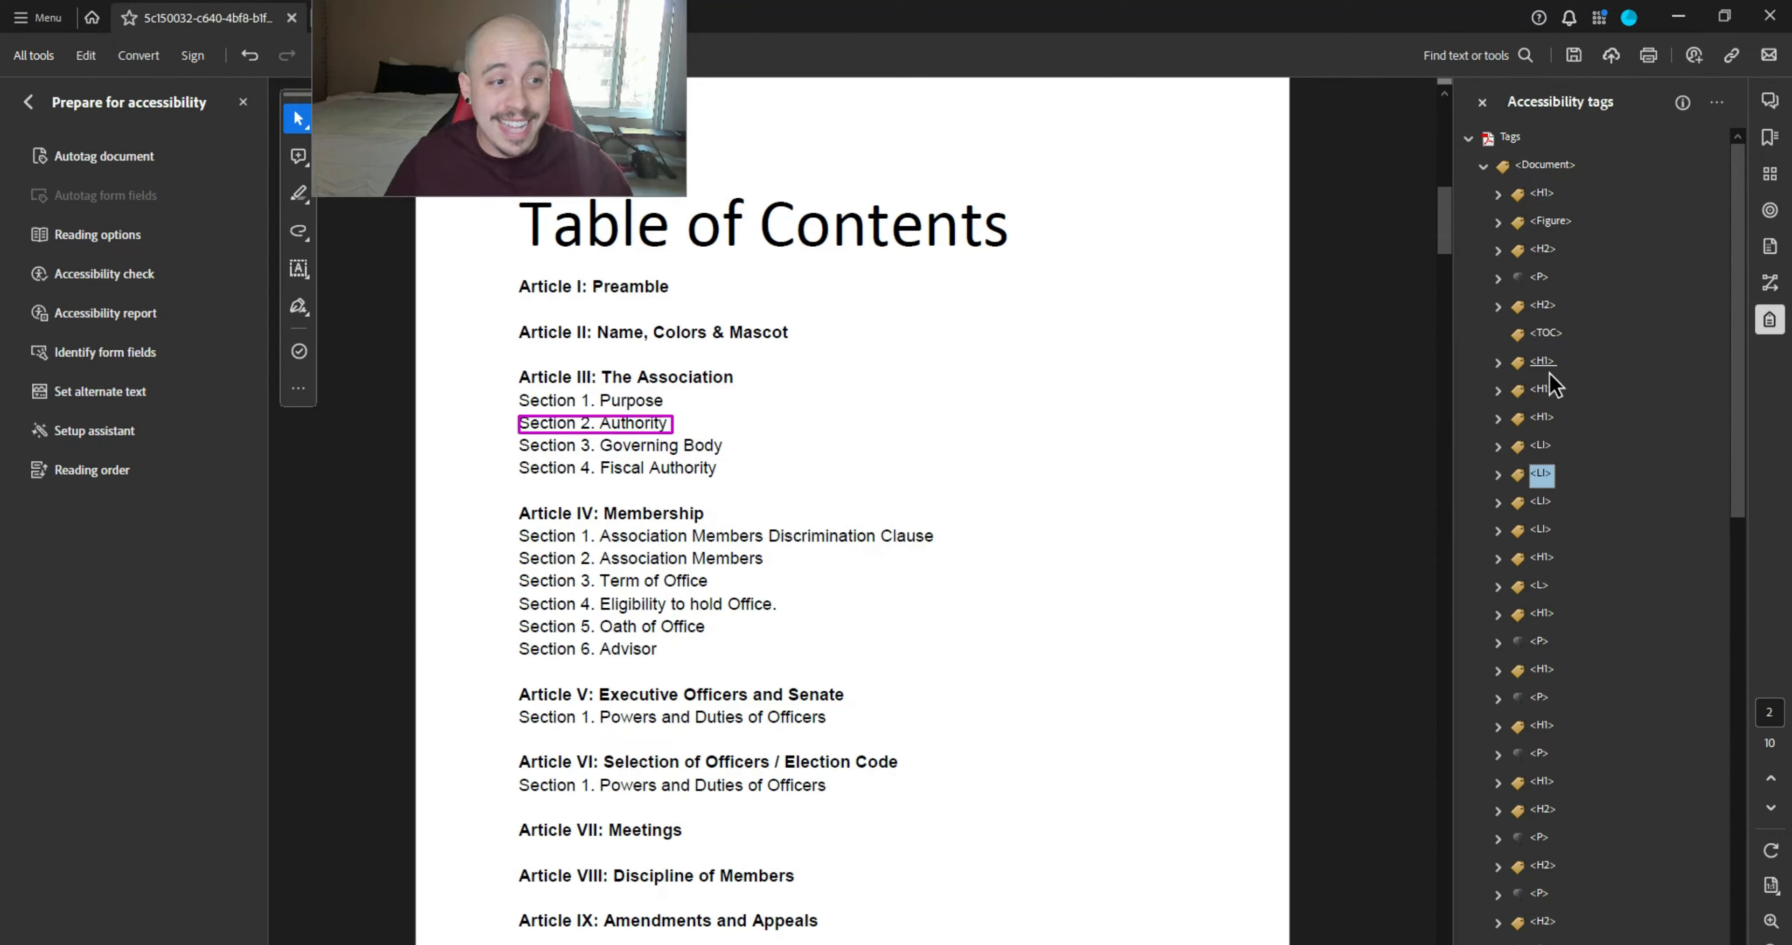
key("Down")
key("Down")
key("Down")
key("Down")
key("Down")
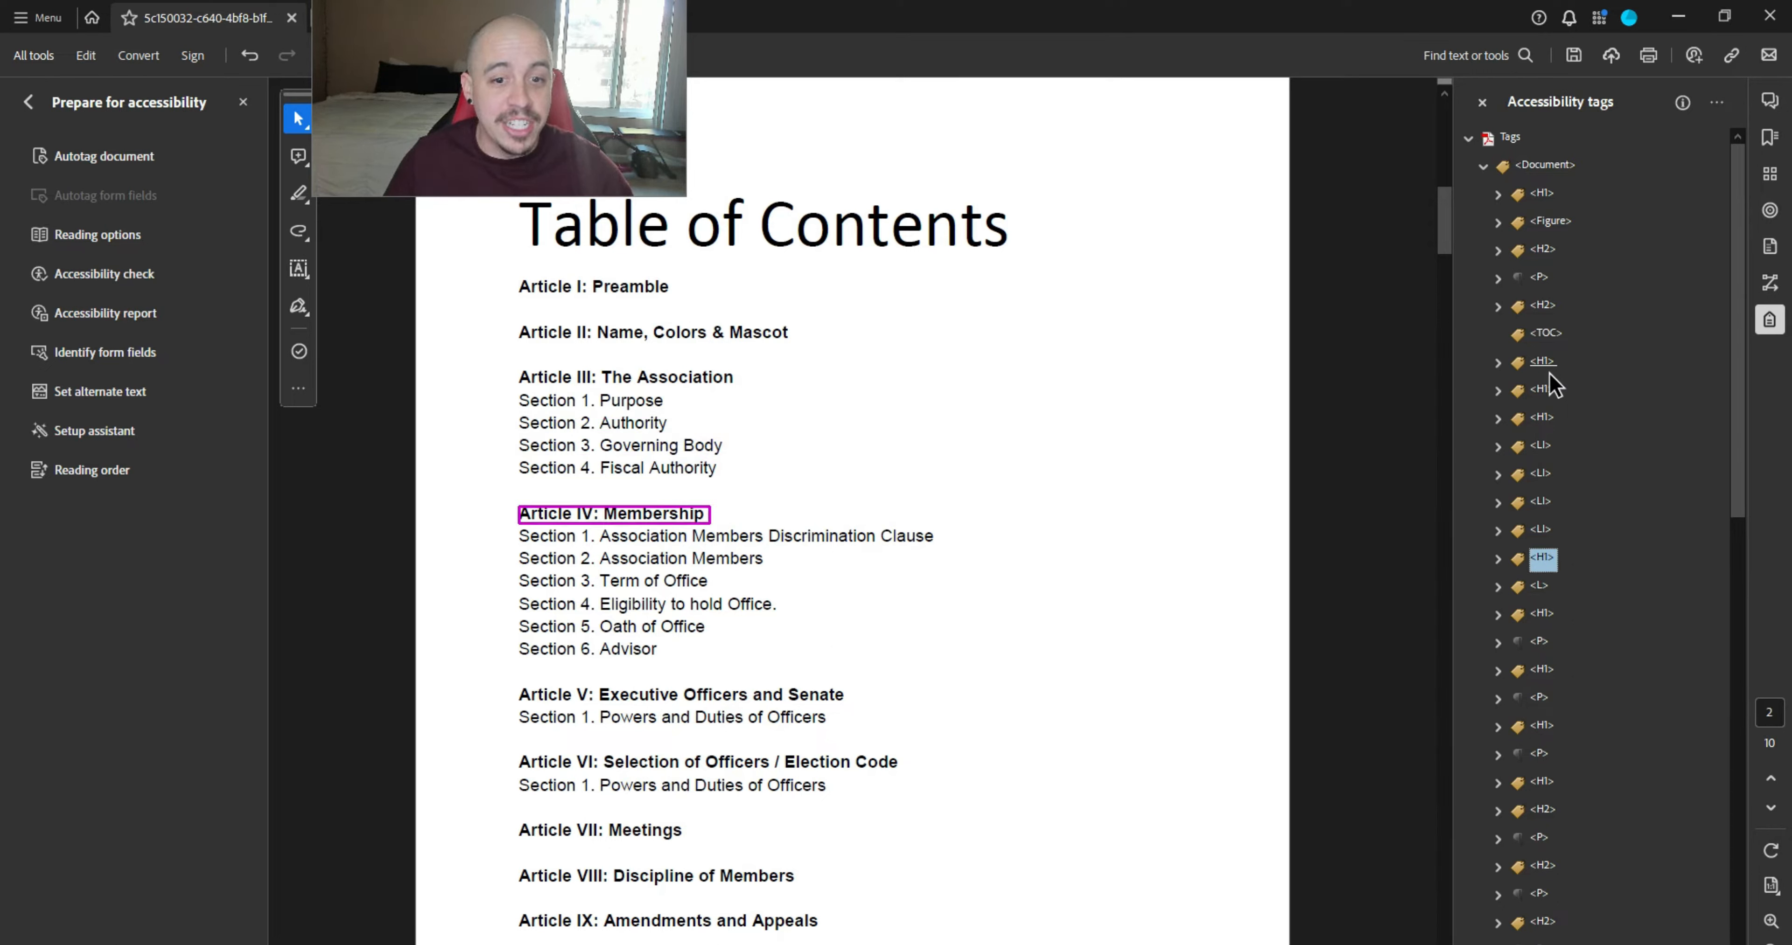
- Move all items out of the list tag below Article IV: Membership, placing them directly after that heading tag
key("Down")
key("Right")
key("Down")
key("shift+Down")
key("shift+Down")
key("shift+Down")
key("shift+Down")
key("shift+Down")
key("shift+Down")
key("shift+Down")
key("shift+Down")
key("shift+Down")
key("shift+Down")
key("shift+Down")
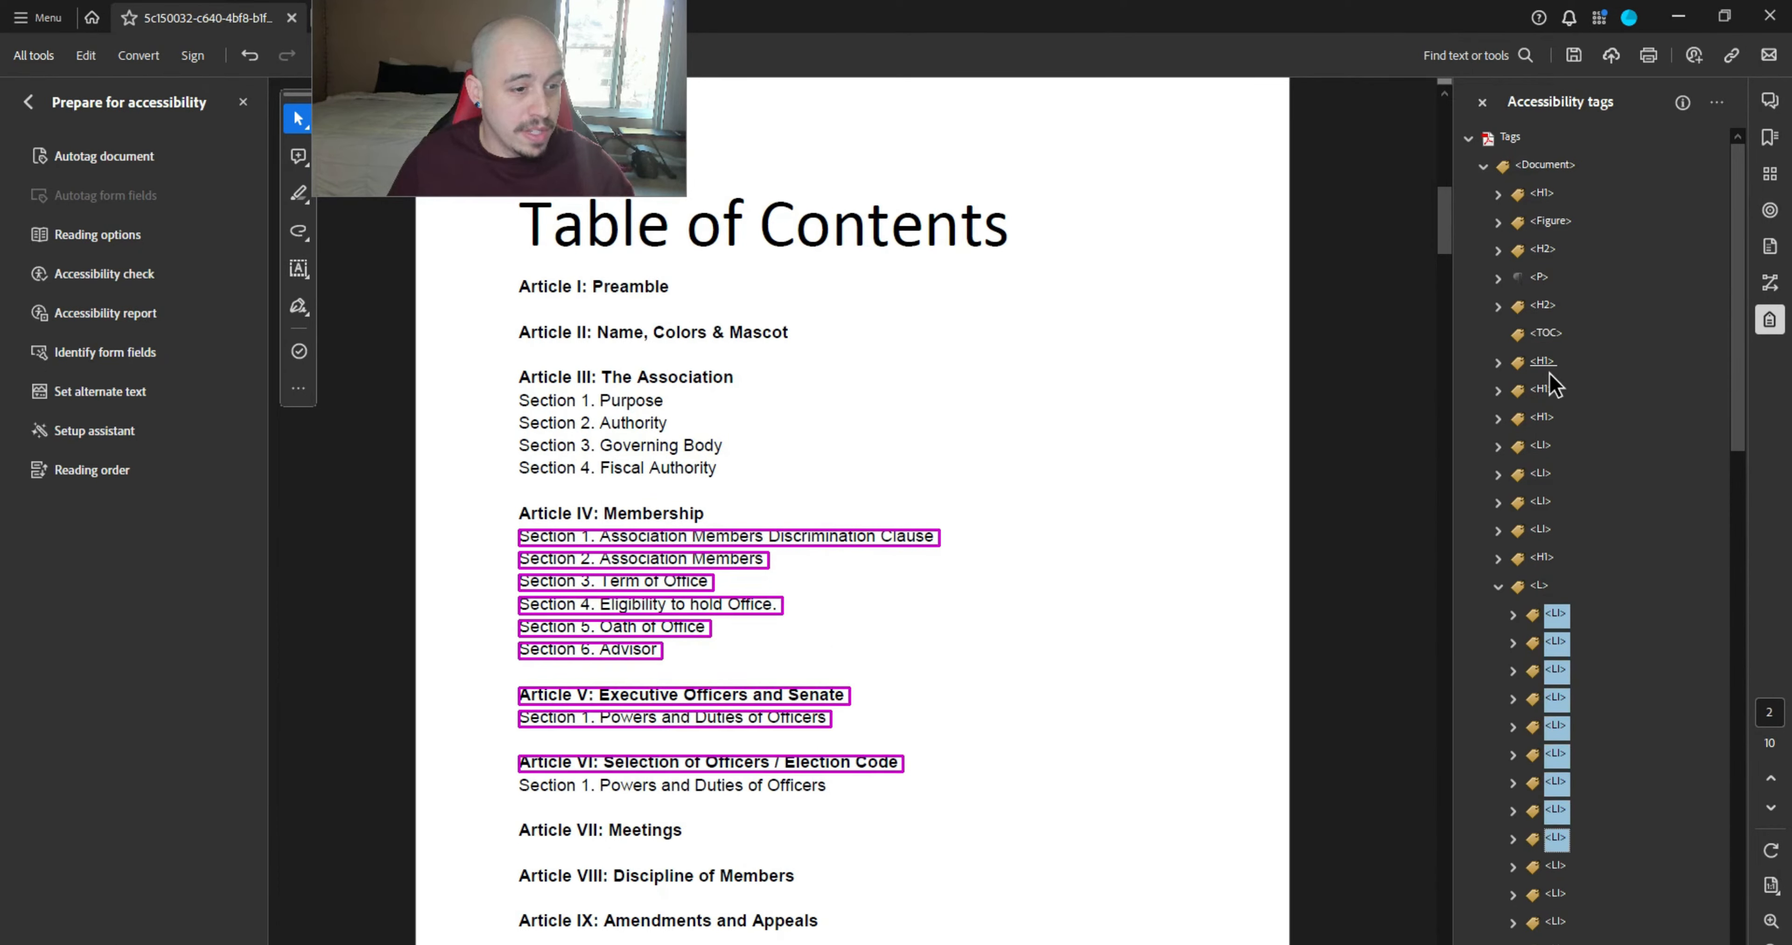
key("shift+Down")
key("shift+Down")
key("ctrl+x")
key("Up")
key("Up")
key("Up")
key("Up")
key("Up")
key("Up")
key("Up")
key("Up")
key("Up")
key("Up")
key("Up")
key("Up")
key("Up")
key("Up")
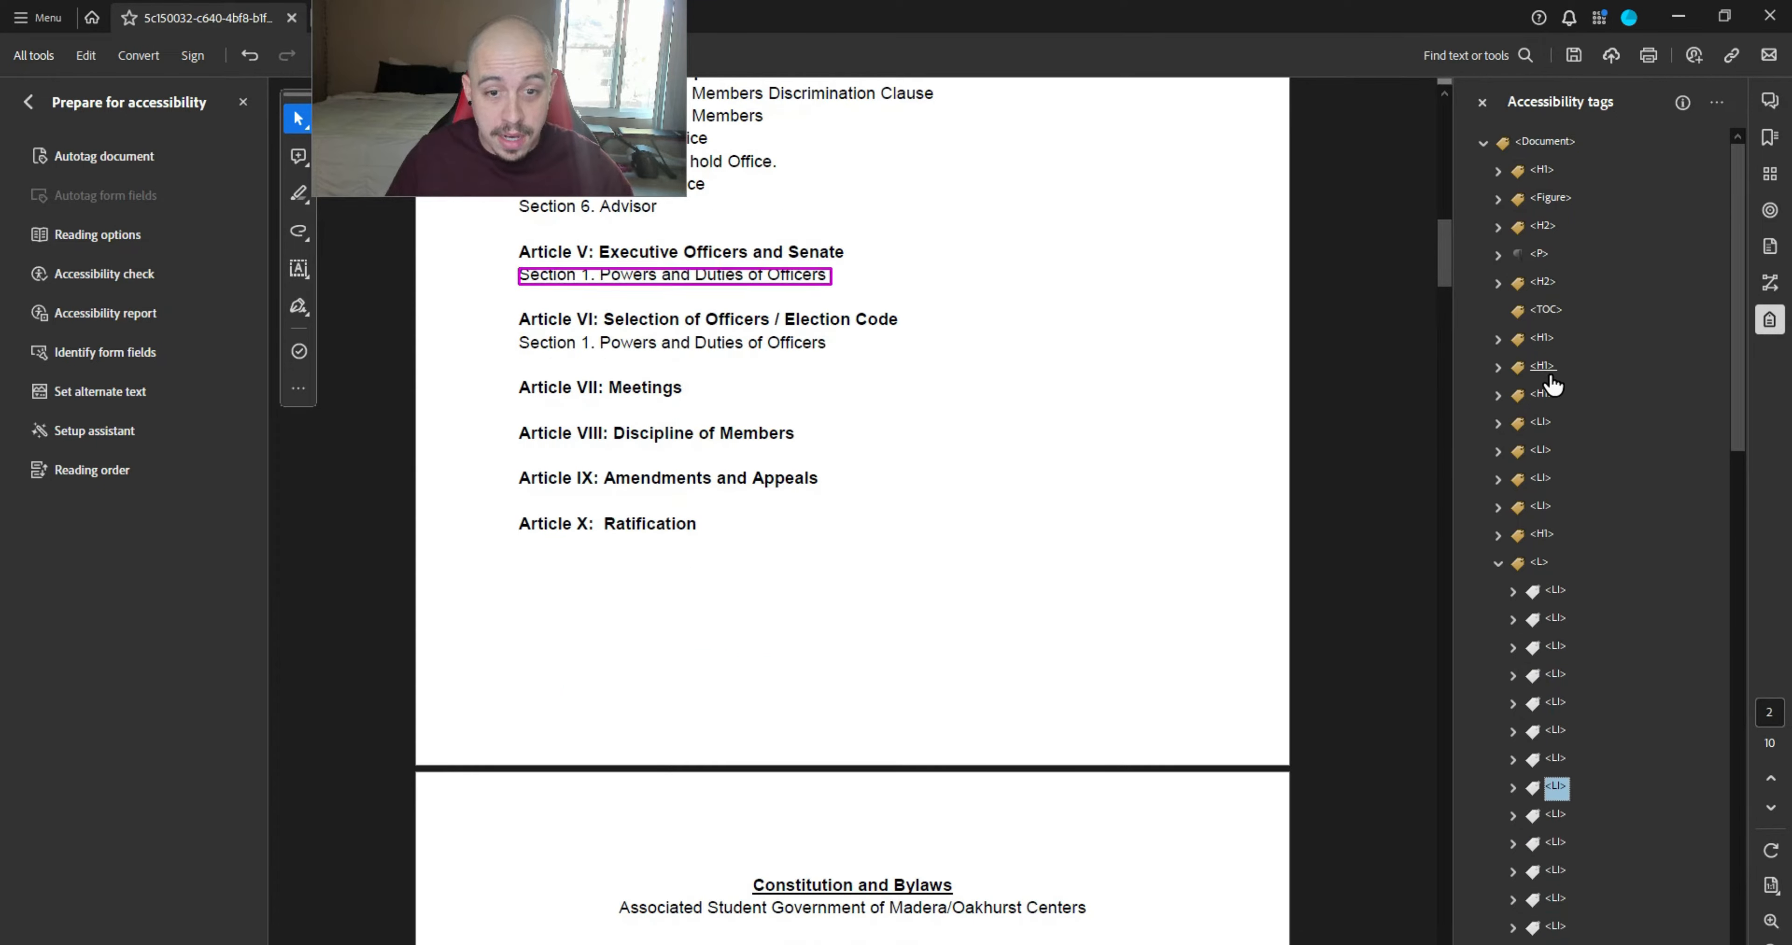
key("Up")
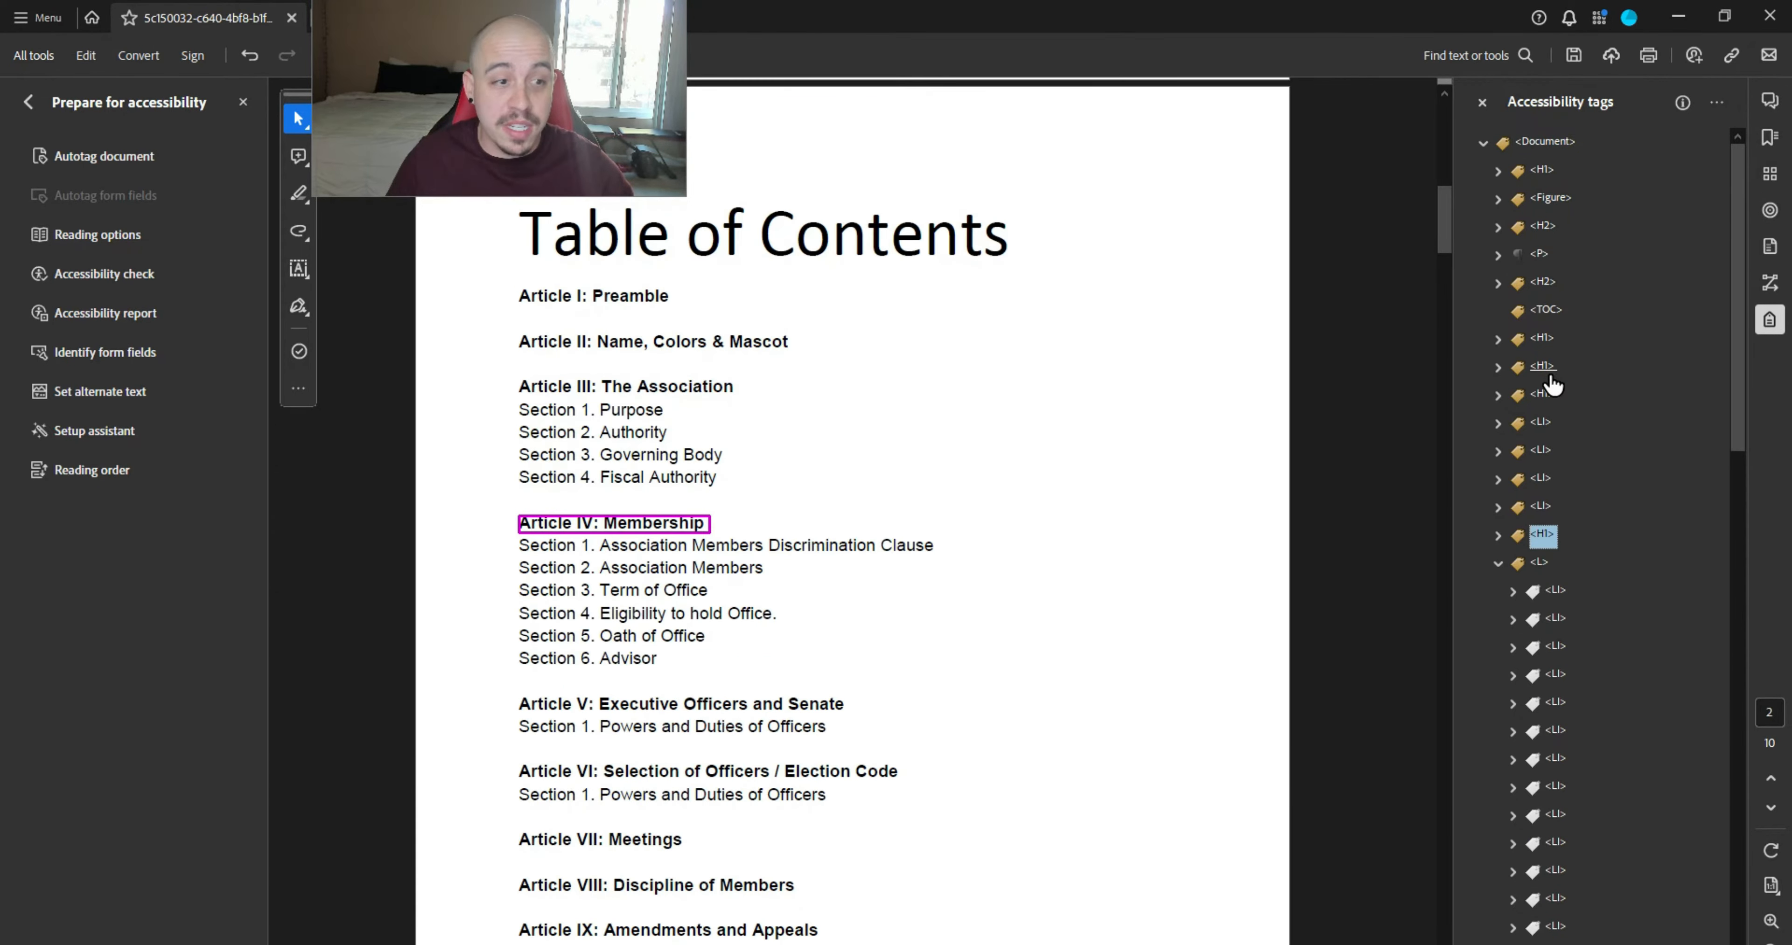
key("ctrl+v")
- Delete the emptied list tag between the moved list items and the "Constitution and Bylaws" heading tag
key("Down")
key("Down")
key("Down")
key("Down")
key("Down")
key("Down")
key("Down")
key("Down")
key("Down")
key("Down")
key("Down")
key("Down")
key("Down")
key("Down")
key("Down")
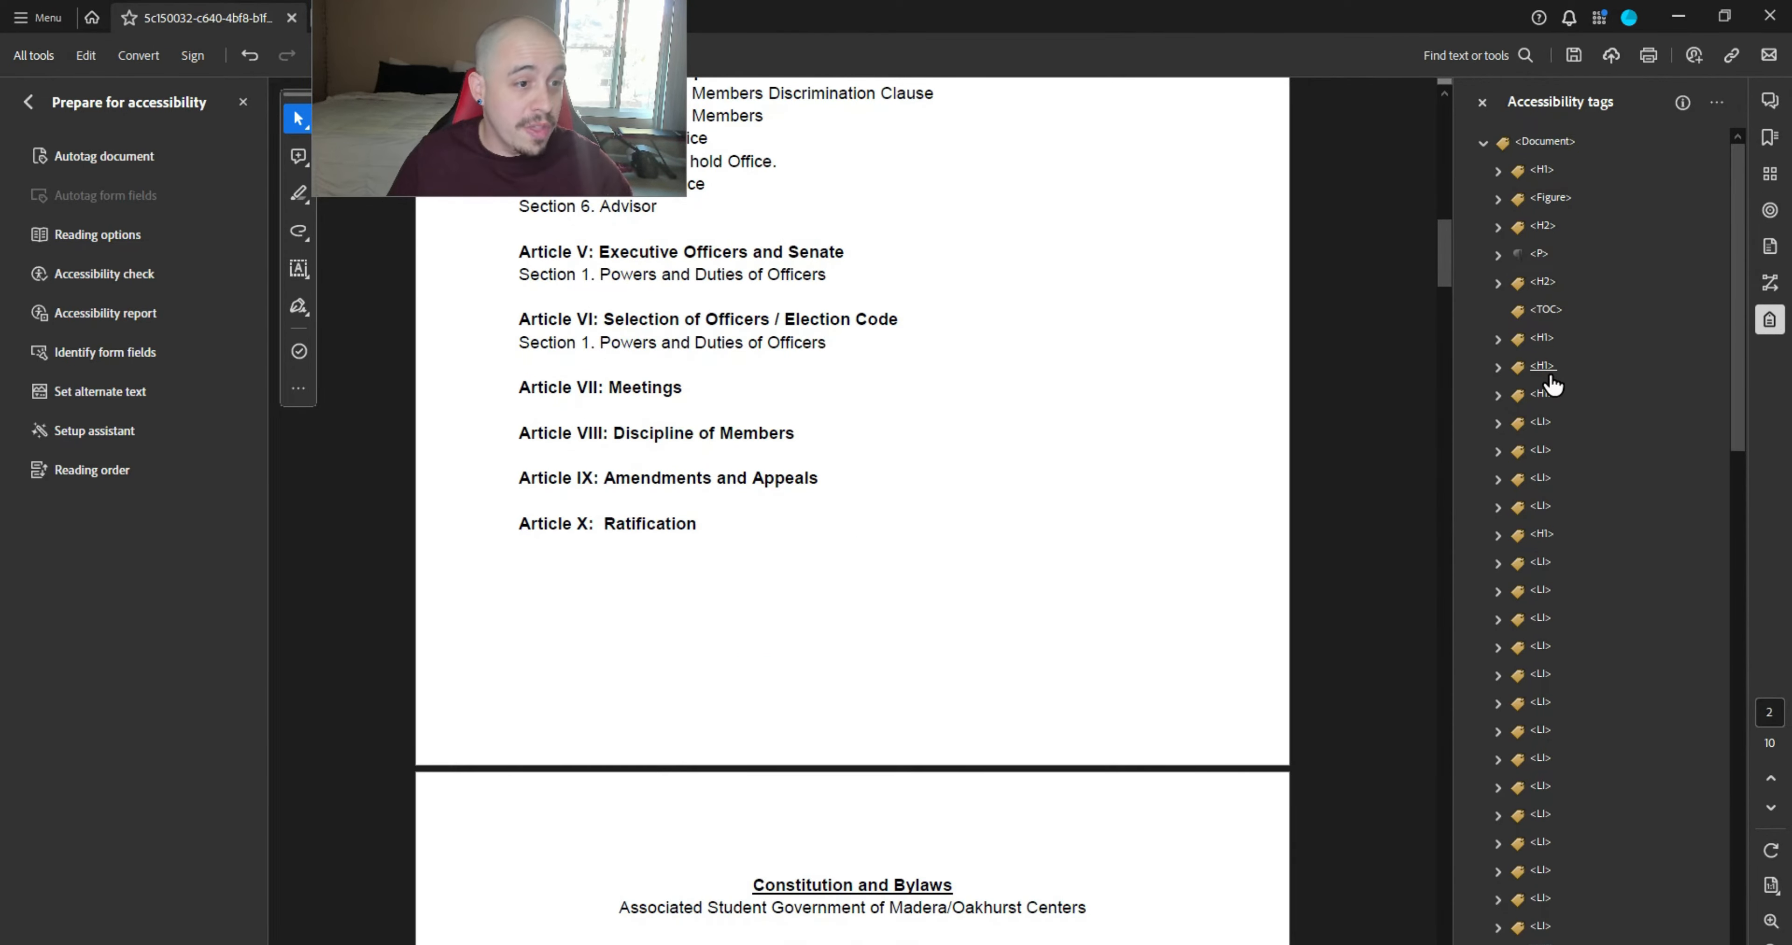
key("Down")
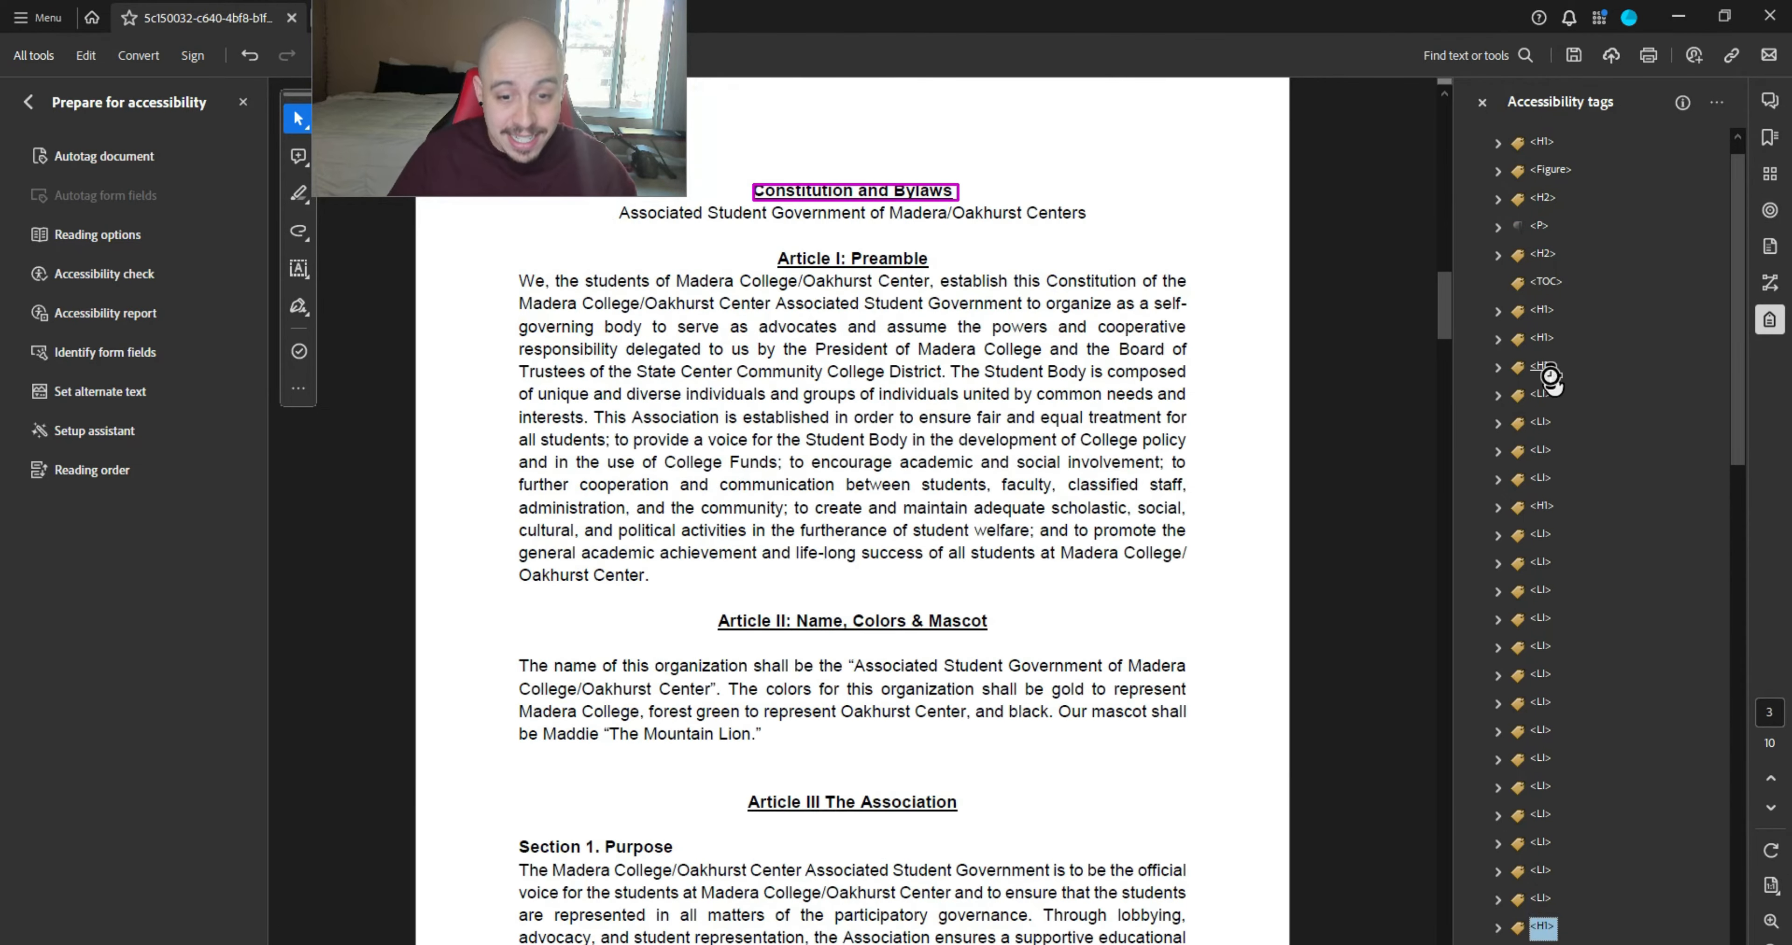
- Select the "Article I: Preamble" heading tag, the first contents entry after the TOC tag
key("Up")
key("Up")
key("Up")
key("Up")
key("Up")
key("Up")
key("Up")
key("Up")
key("Up")
key("Up")
key("Up")
key("Up")
key("Up")
key("Up")
key("Up")
key("Up")
key("Up")
key("Up")
key("Up")
key("Up")
key("Up")
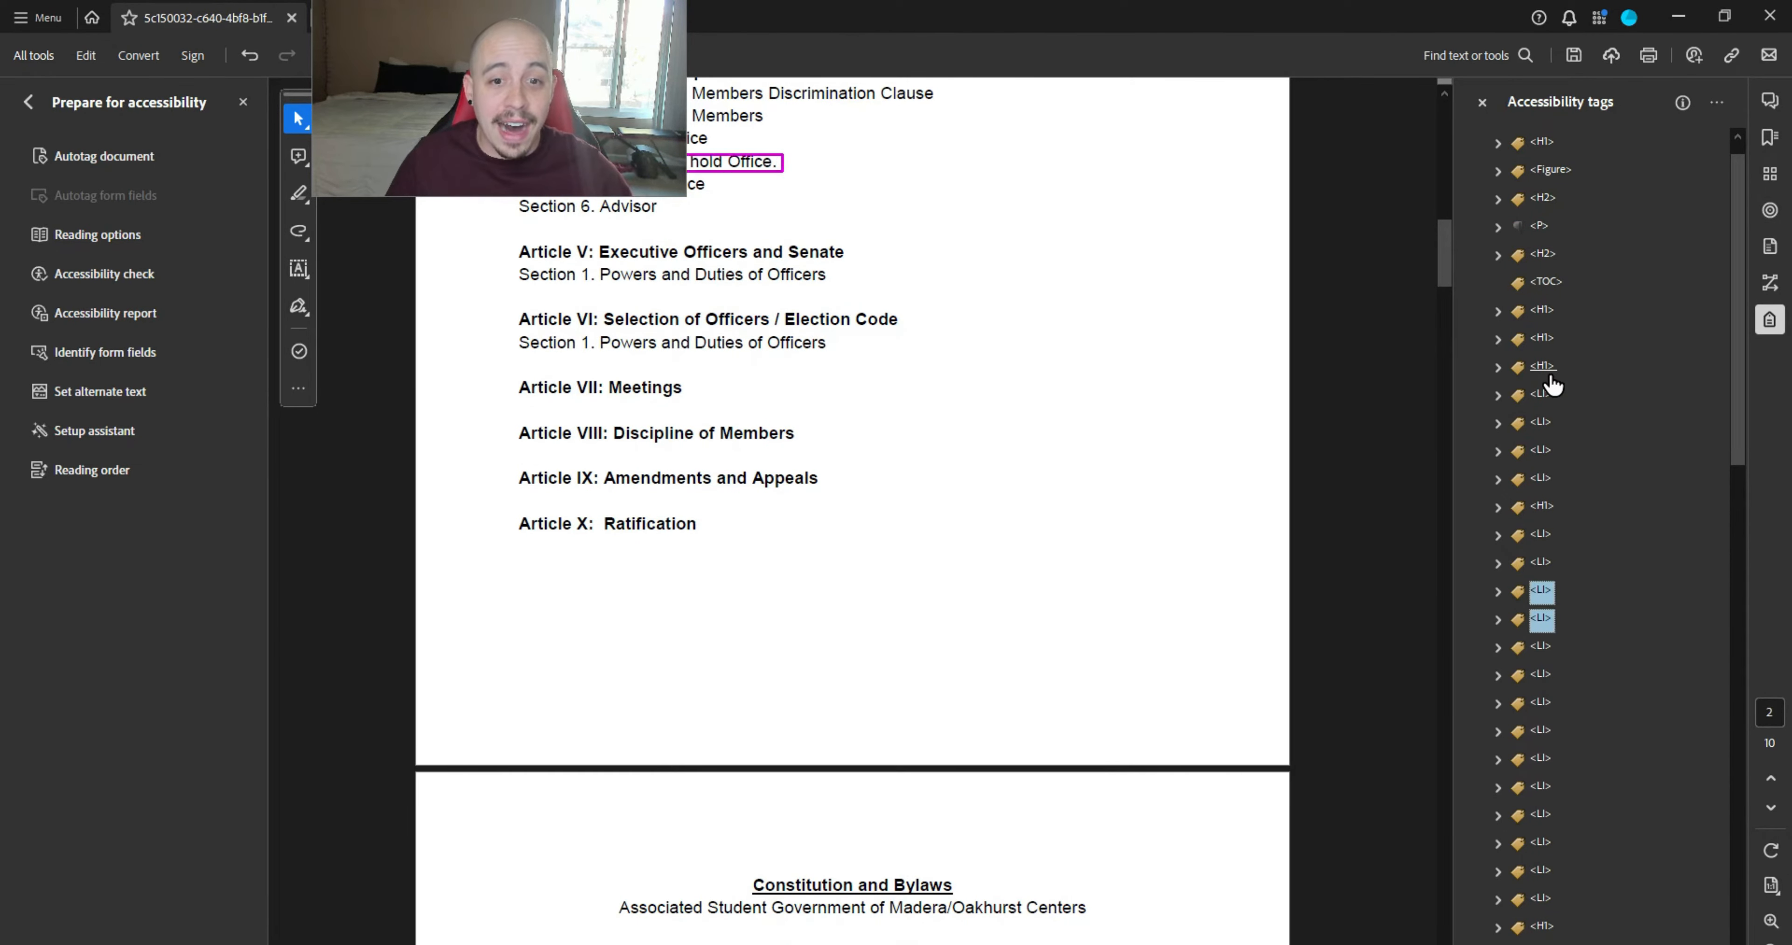
key("Up")
key("Up")
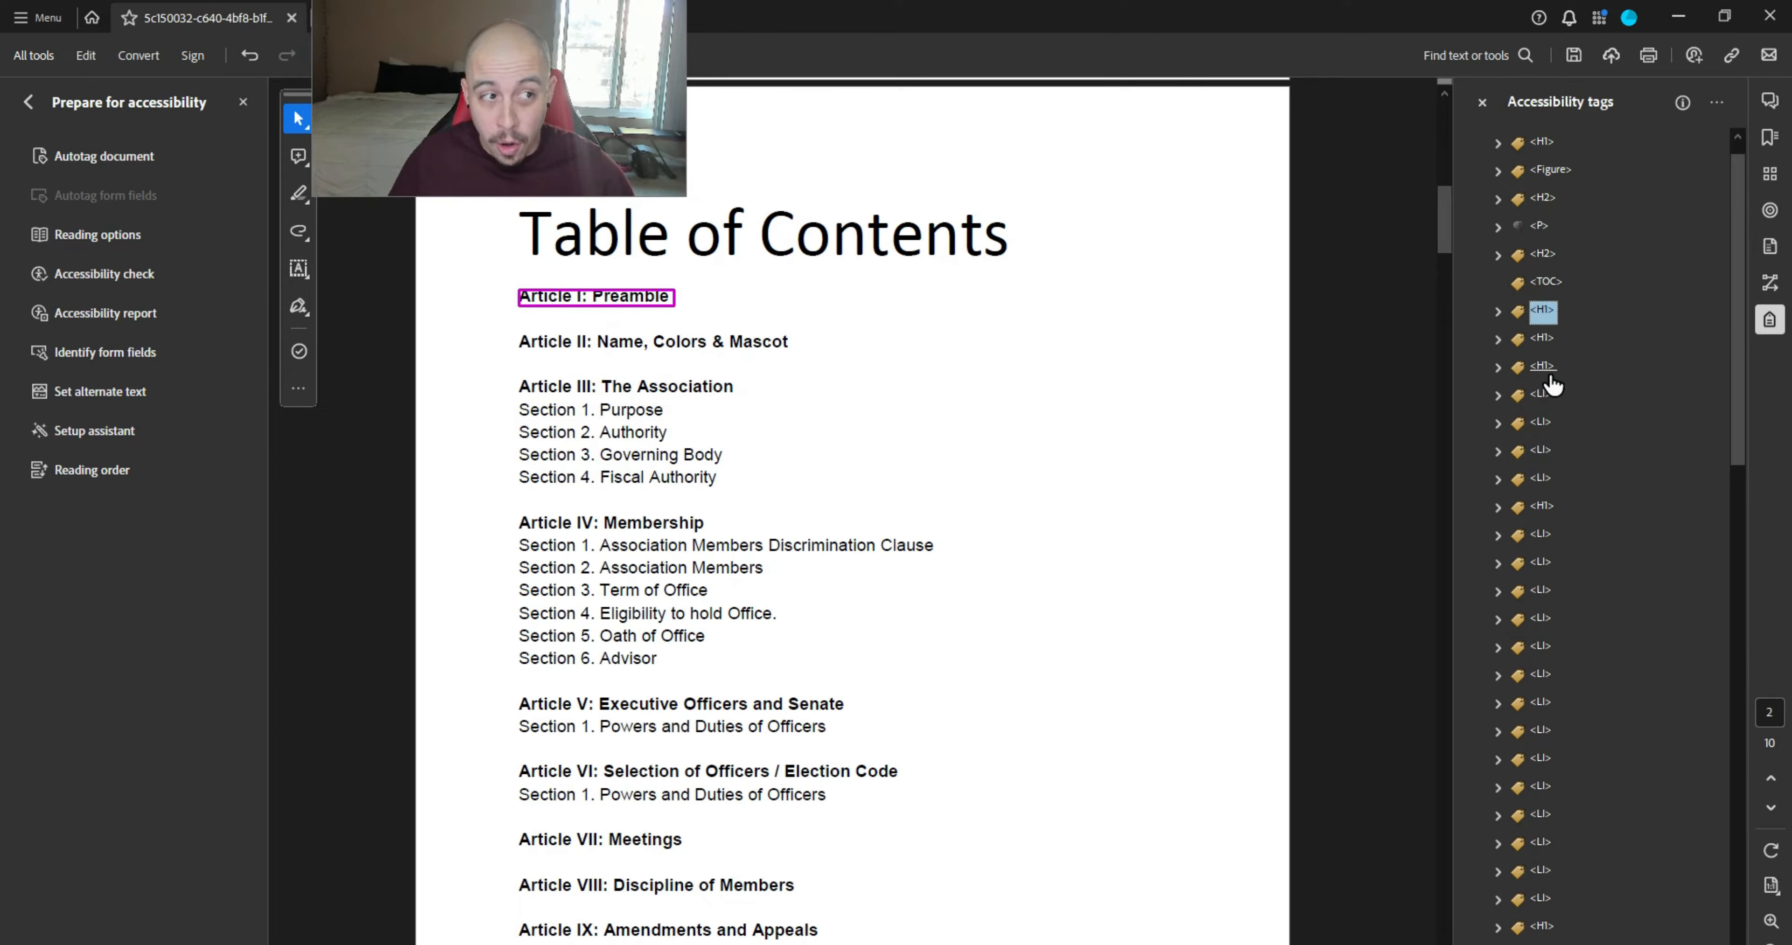
- Change the tag type of all contents entries from Article I: Preamble through Article X: Ratification to Table Of Contents Item
key("shift+Down")
key("shift+Down")
key("shift+Down")
key("shift+Down")
key("shift+Down")
key("shift+Down")
key("shift+Down")
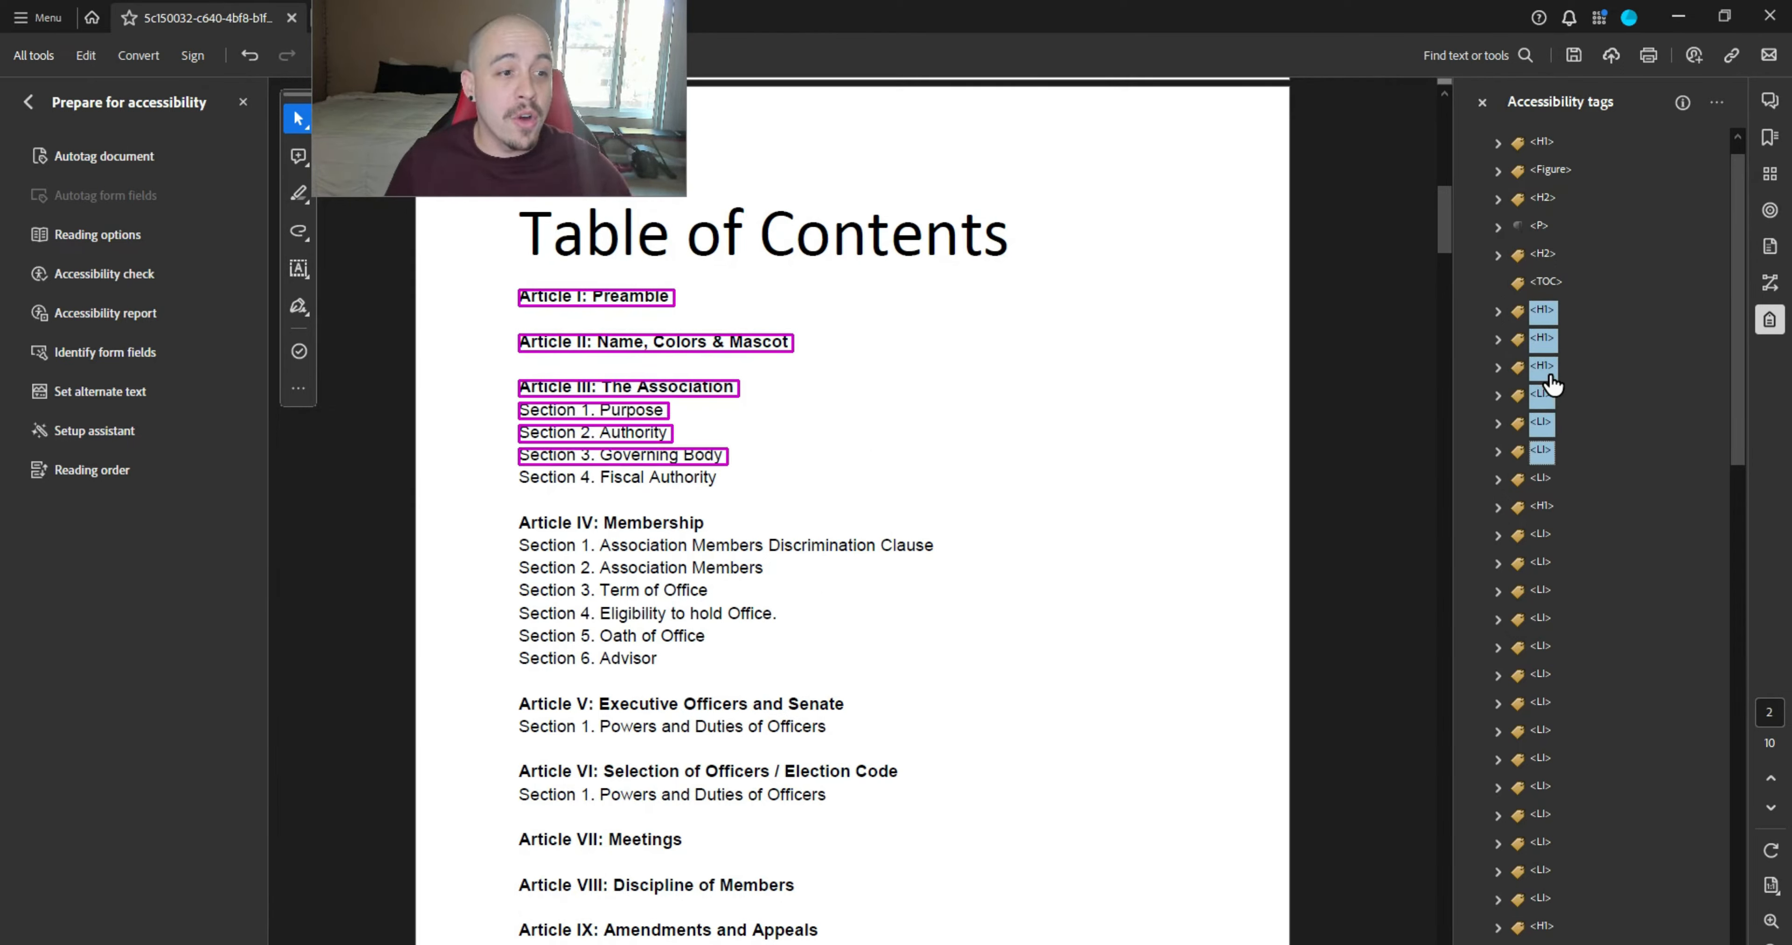
key("shift+Down")
key("shift+Down")
key("shift+Down")
key("shift+Down")
key("shift+Down")
key("shift+Down")
key("shift+Down")
key("shift+Down")
key("shift+Down")
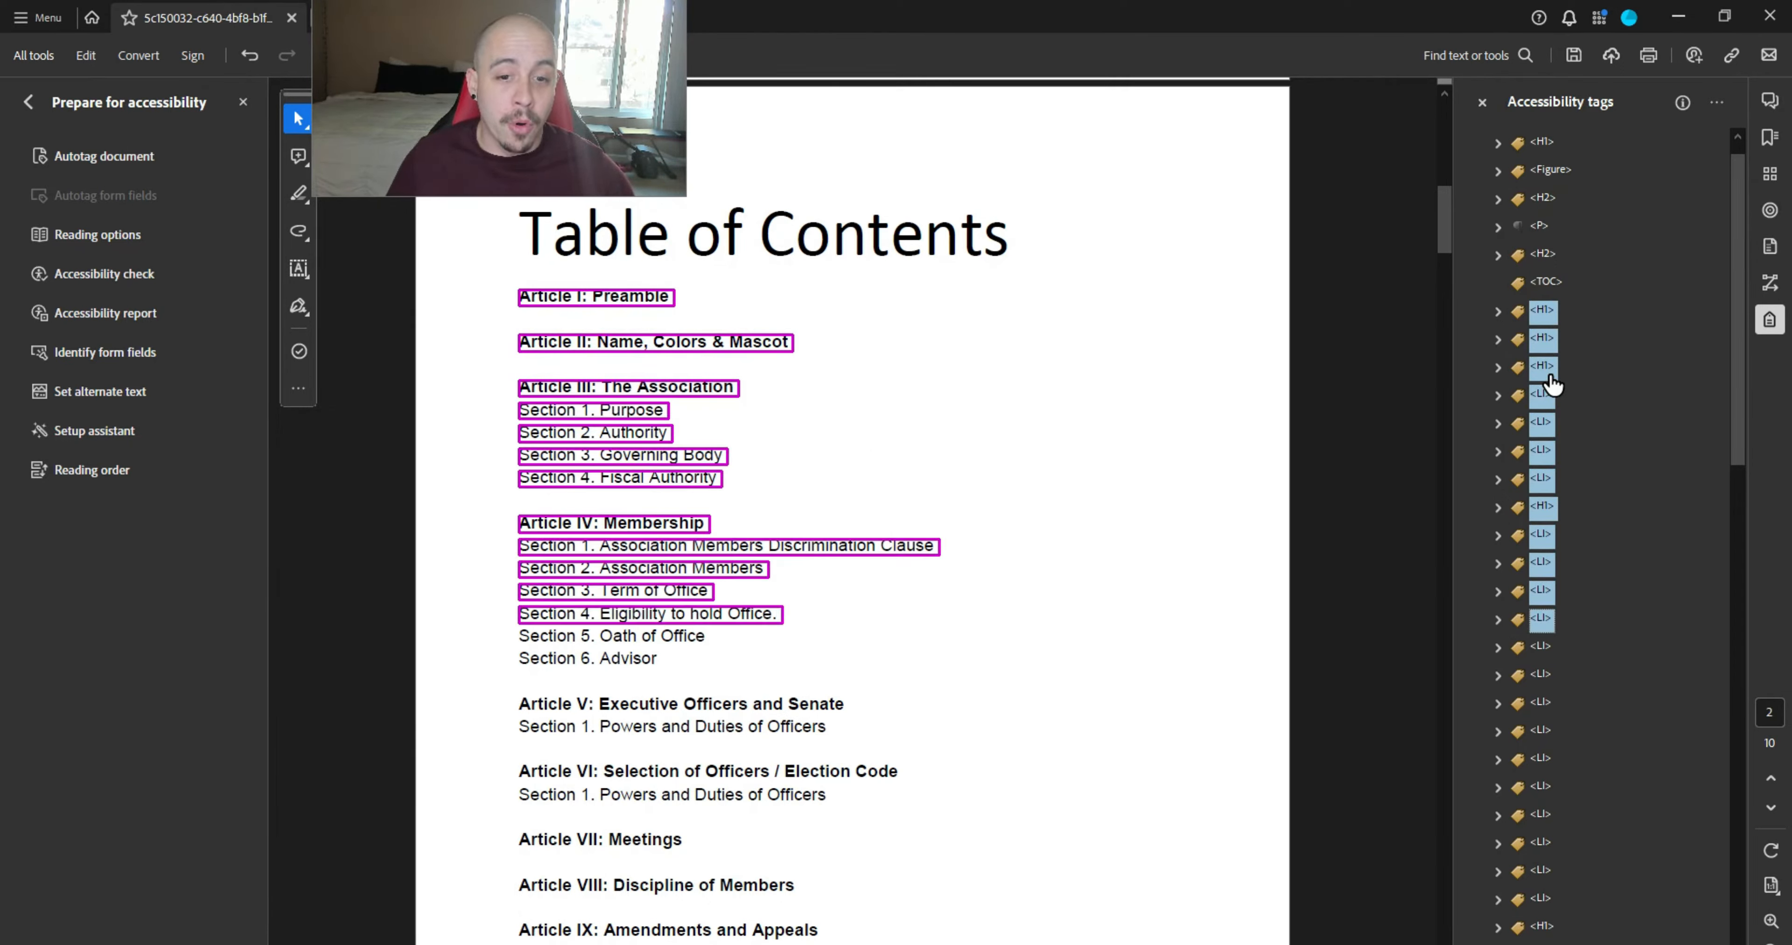
key("shift+Down")
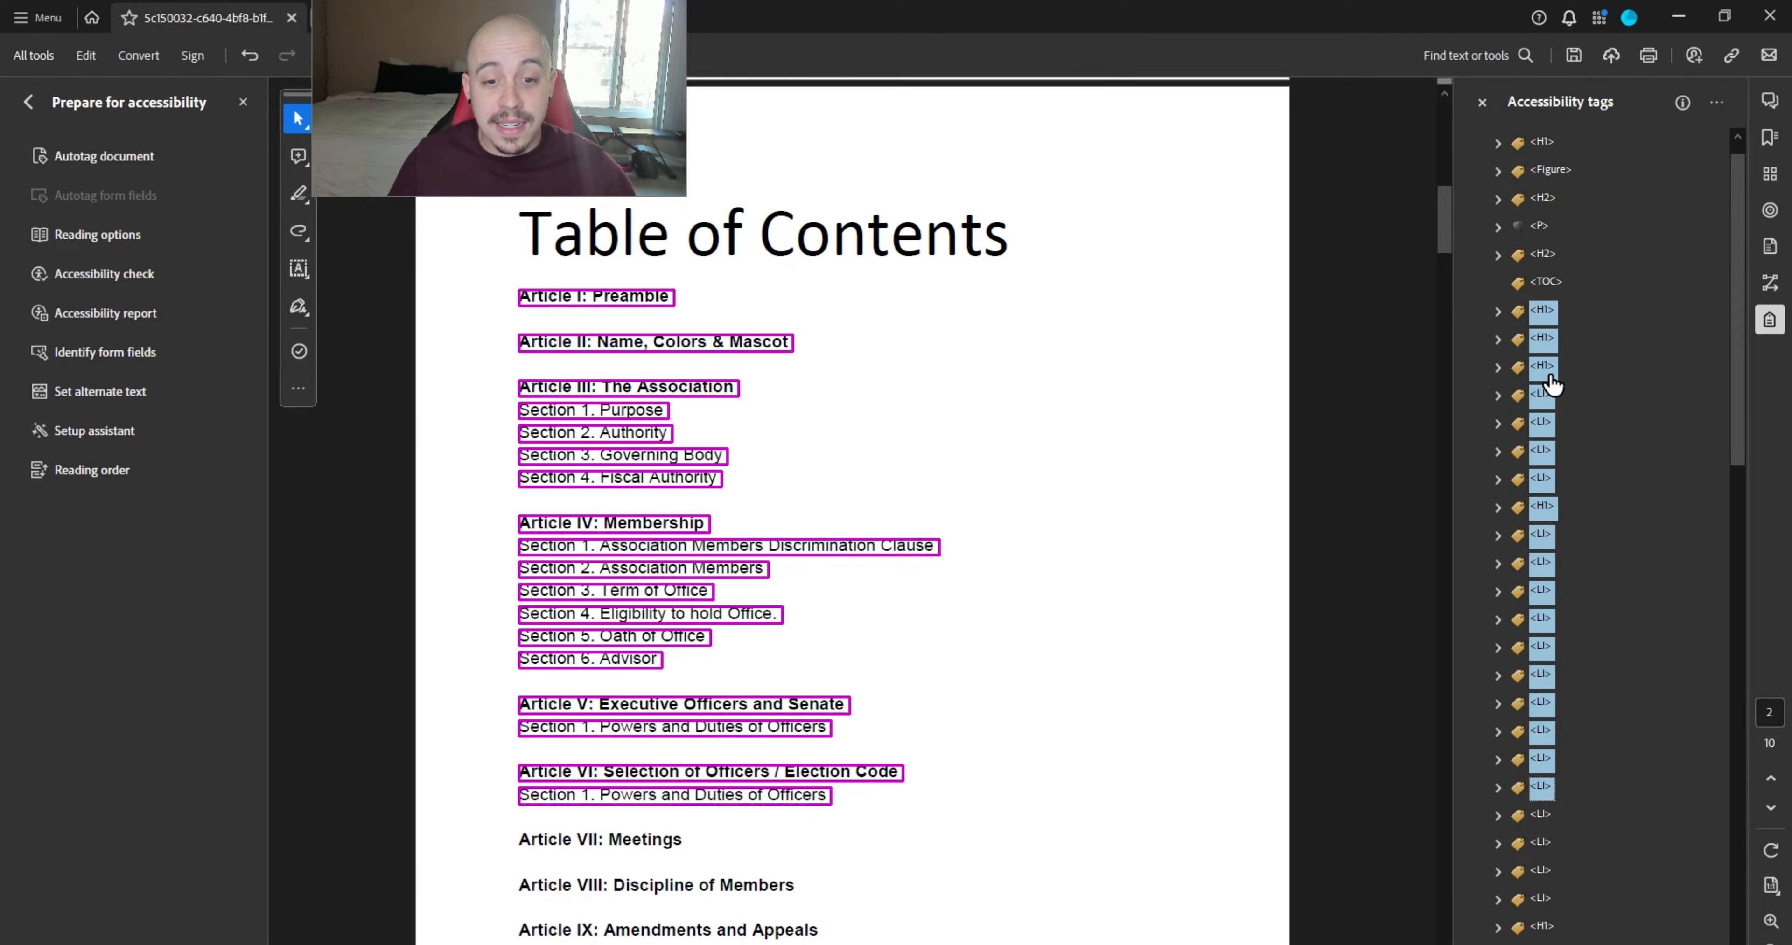
key("shift+Down")
key("shift+Down")
key("shift+Down")
key("shift+Down")
key("shift+Down")
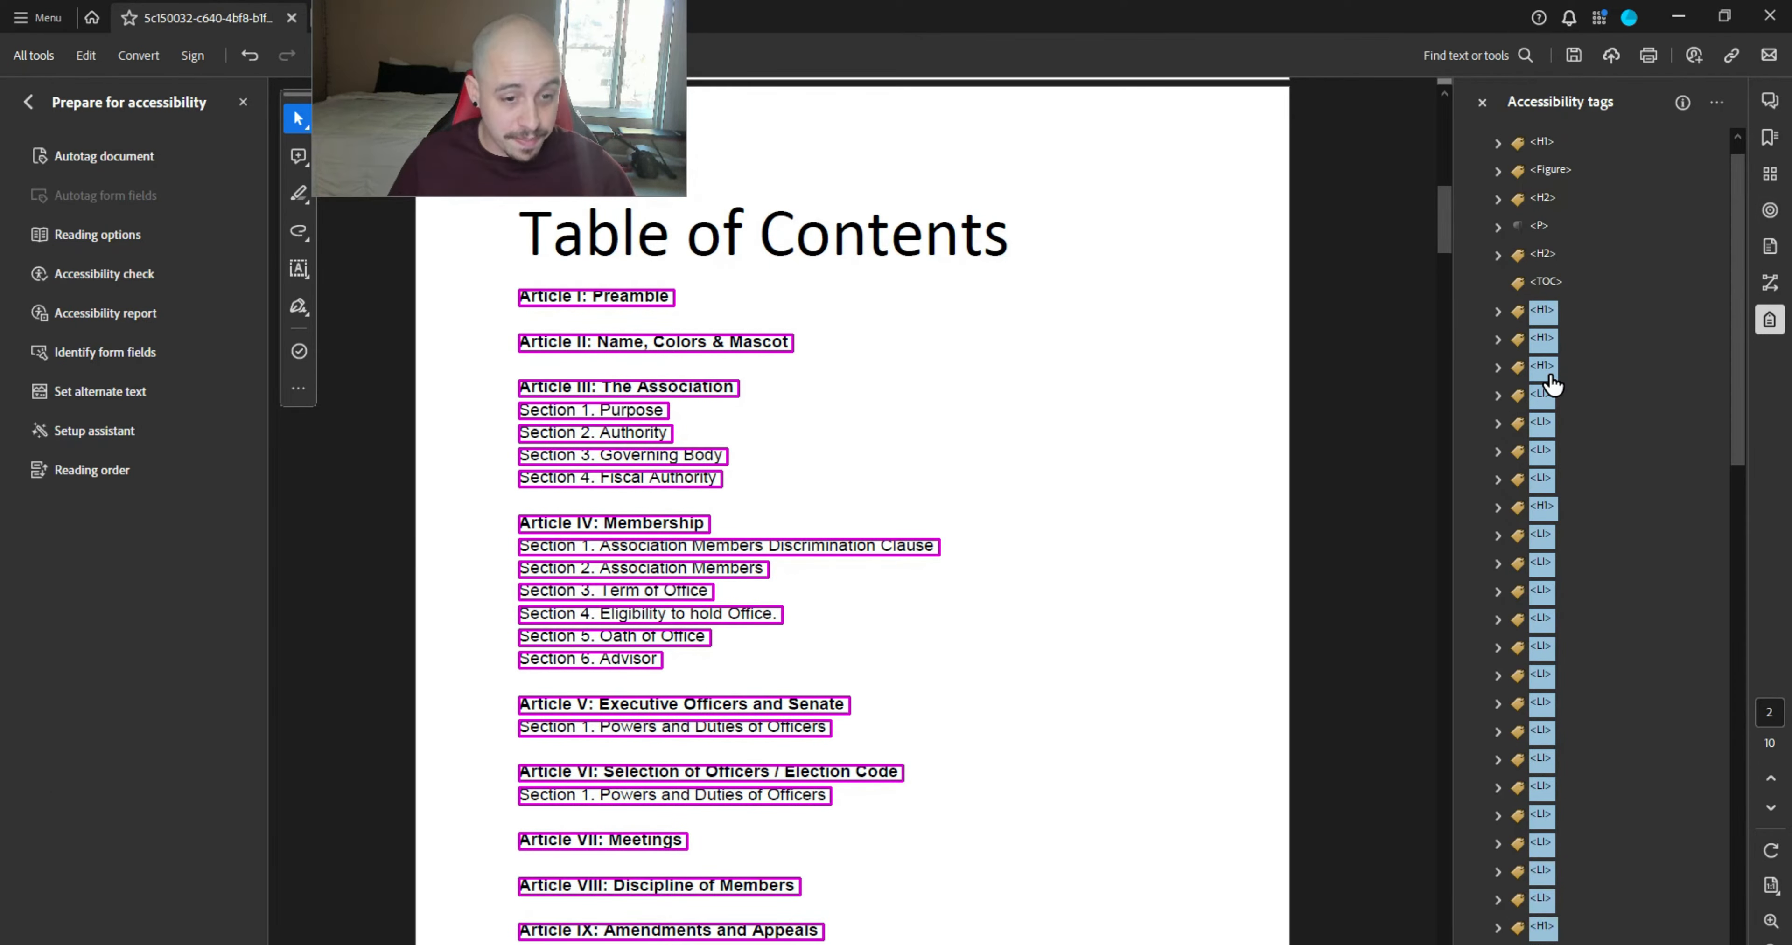
scroll(1631, 709, "down", 3)
left_click(1544, 649, "ctrl")
scroll(1263, 684, "down", 3)
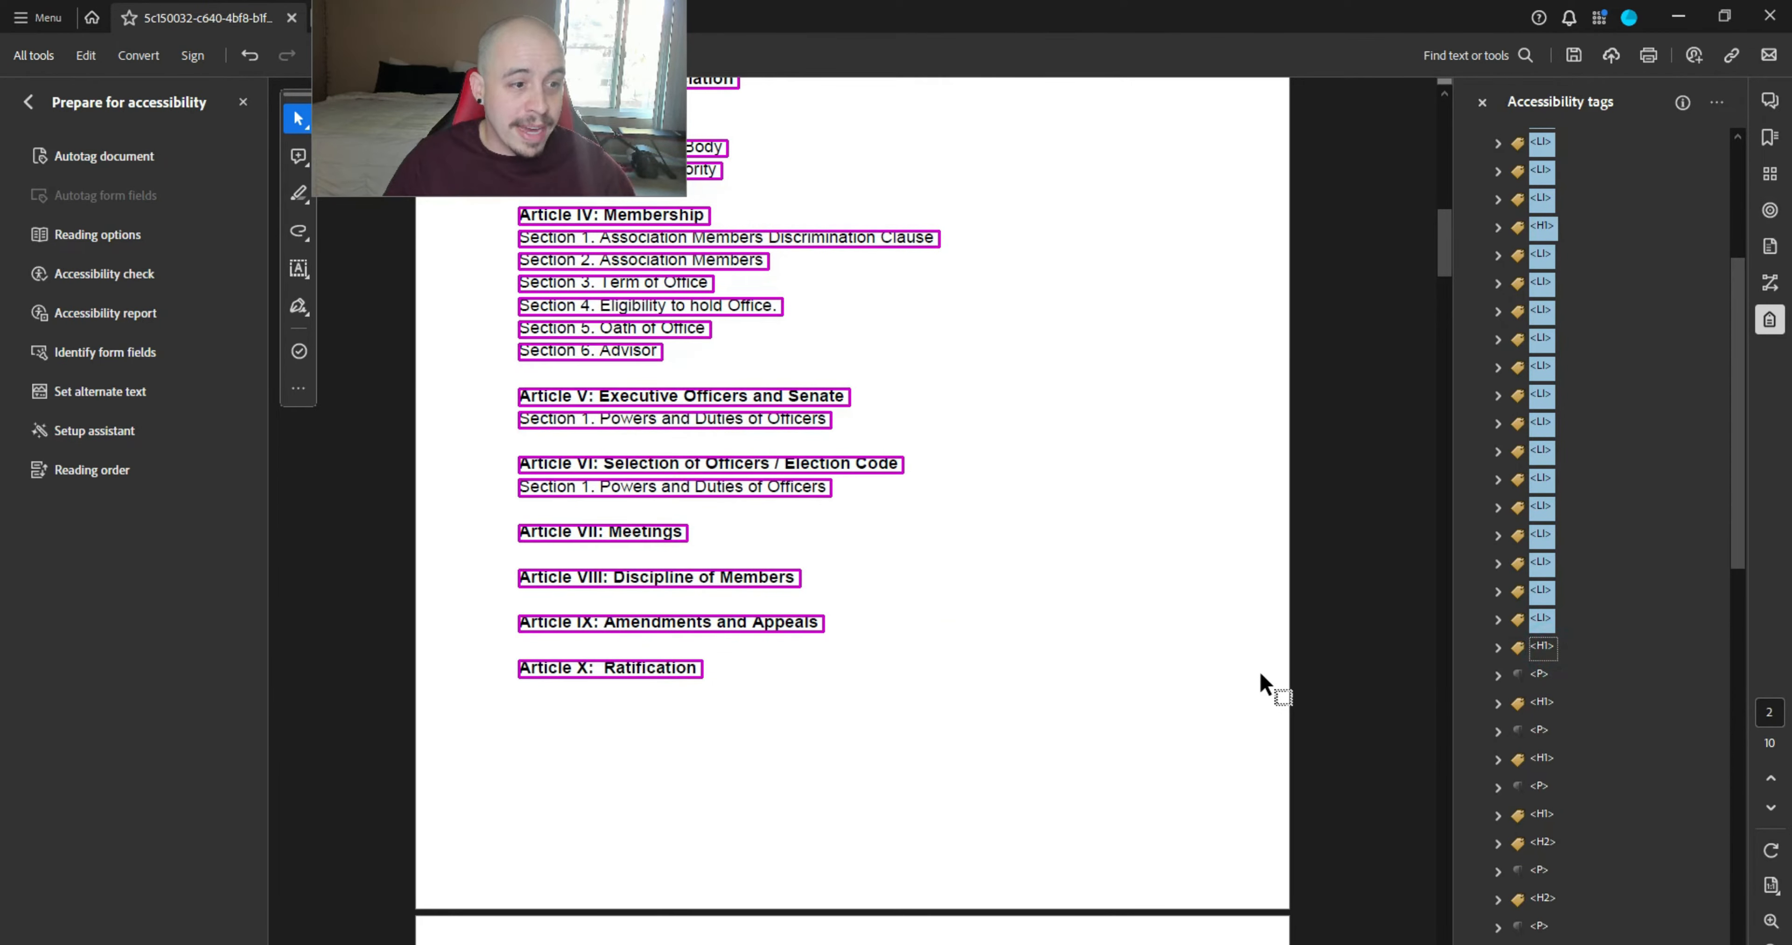
scroll(1593, 643, "down", 6)
scroll(1272, 651, "down", 1)
scroll(1280, 657, "up", 5)
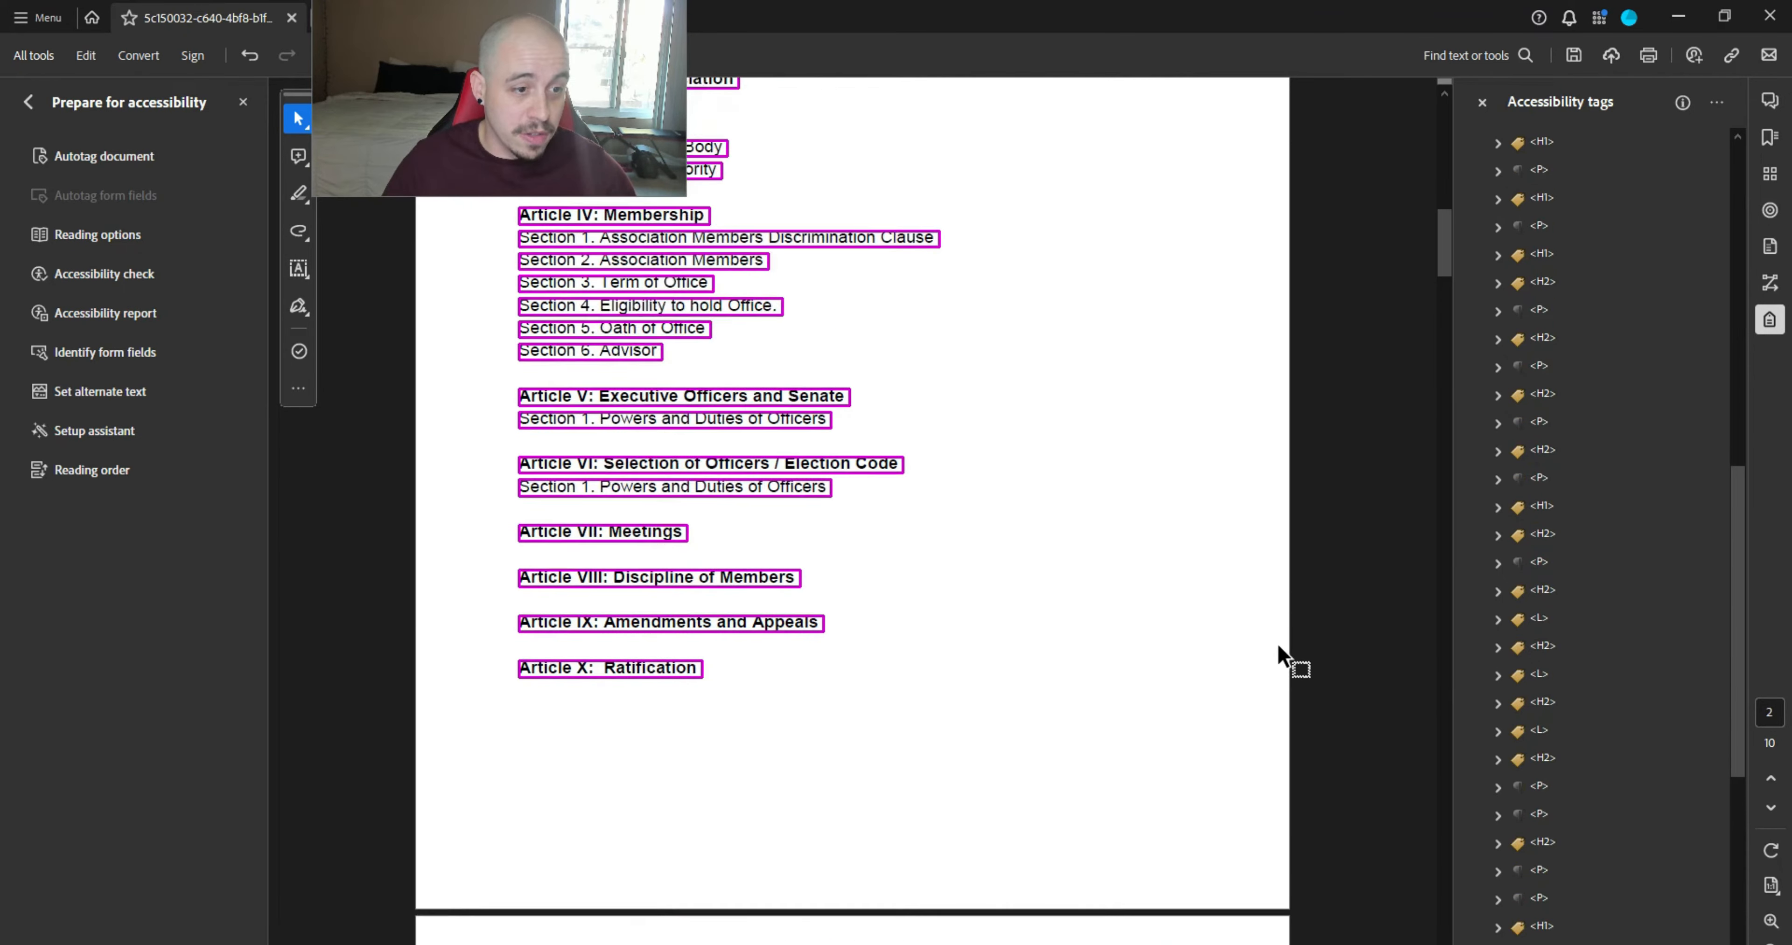
scroll(1587, 607, "up", 10)
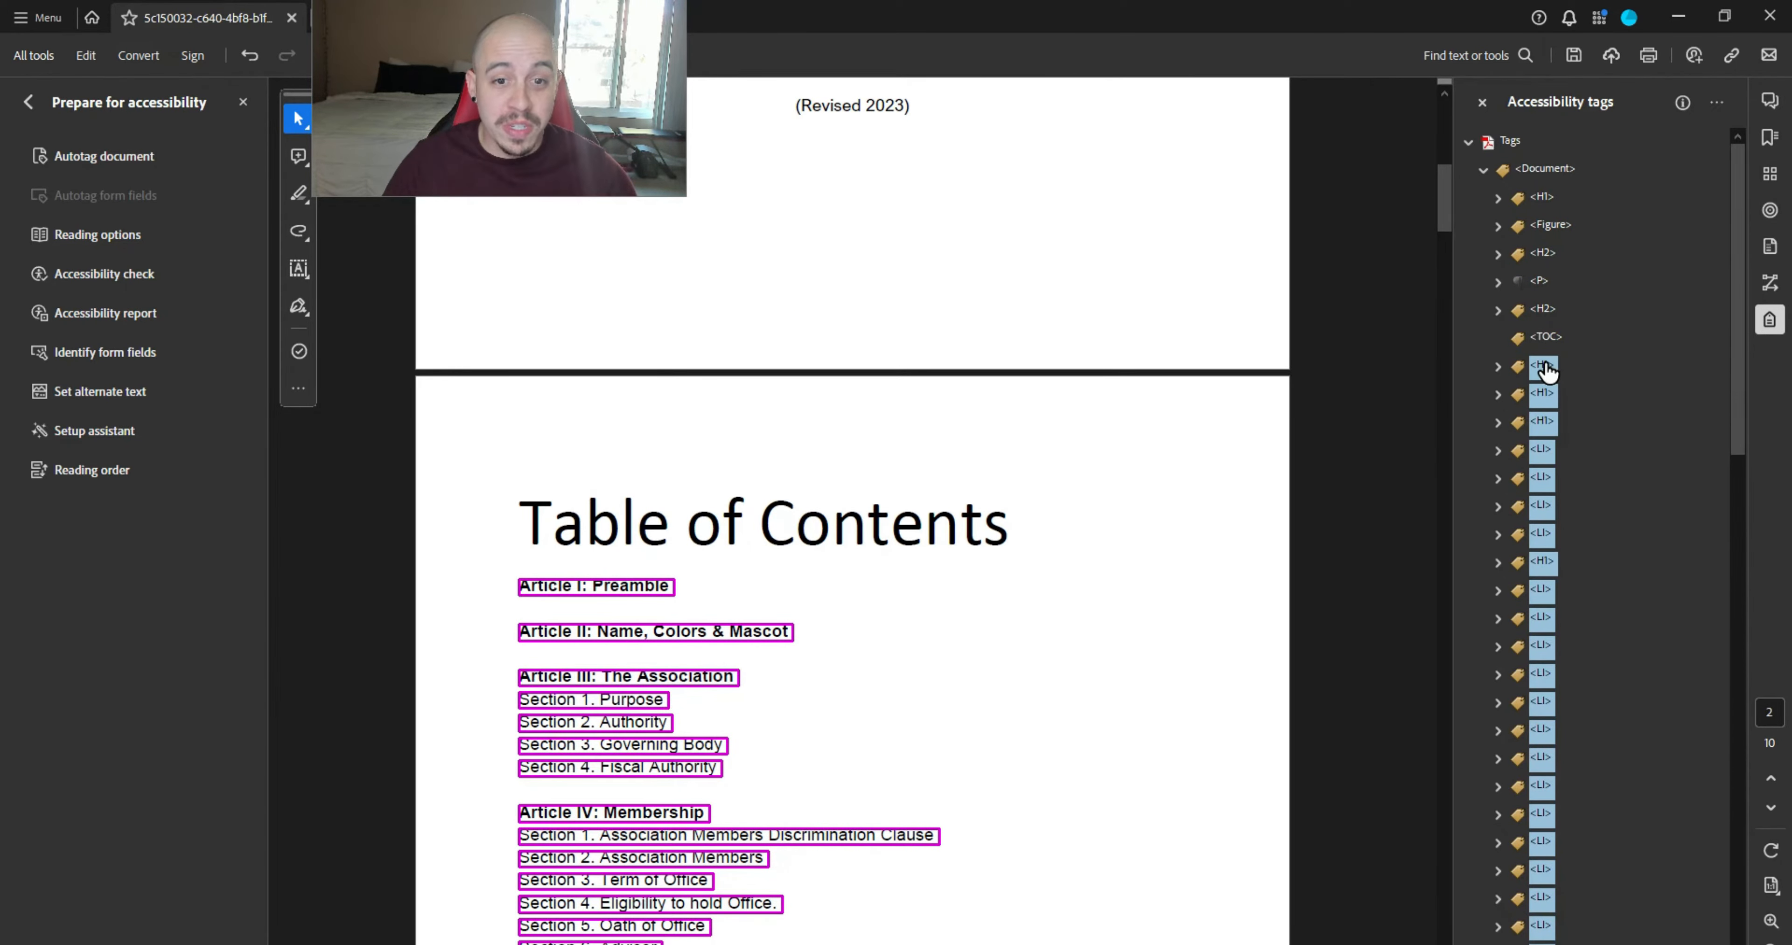
right_click(1546, 372)
left_click(1670, 767)
left_click(1620, 310)
scroll(1621, 459, "down", 8)
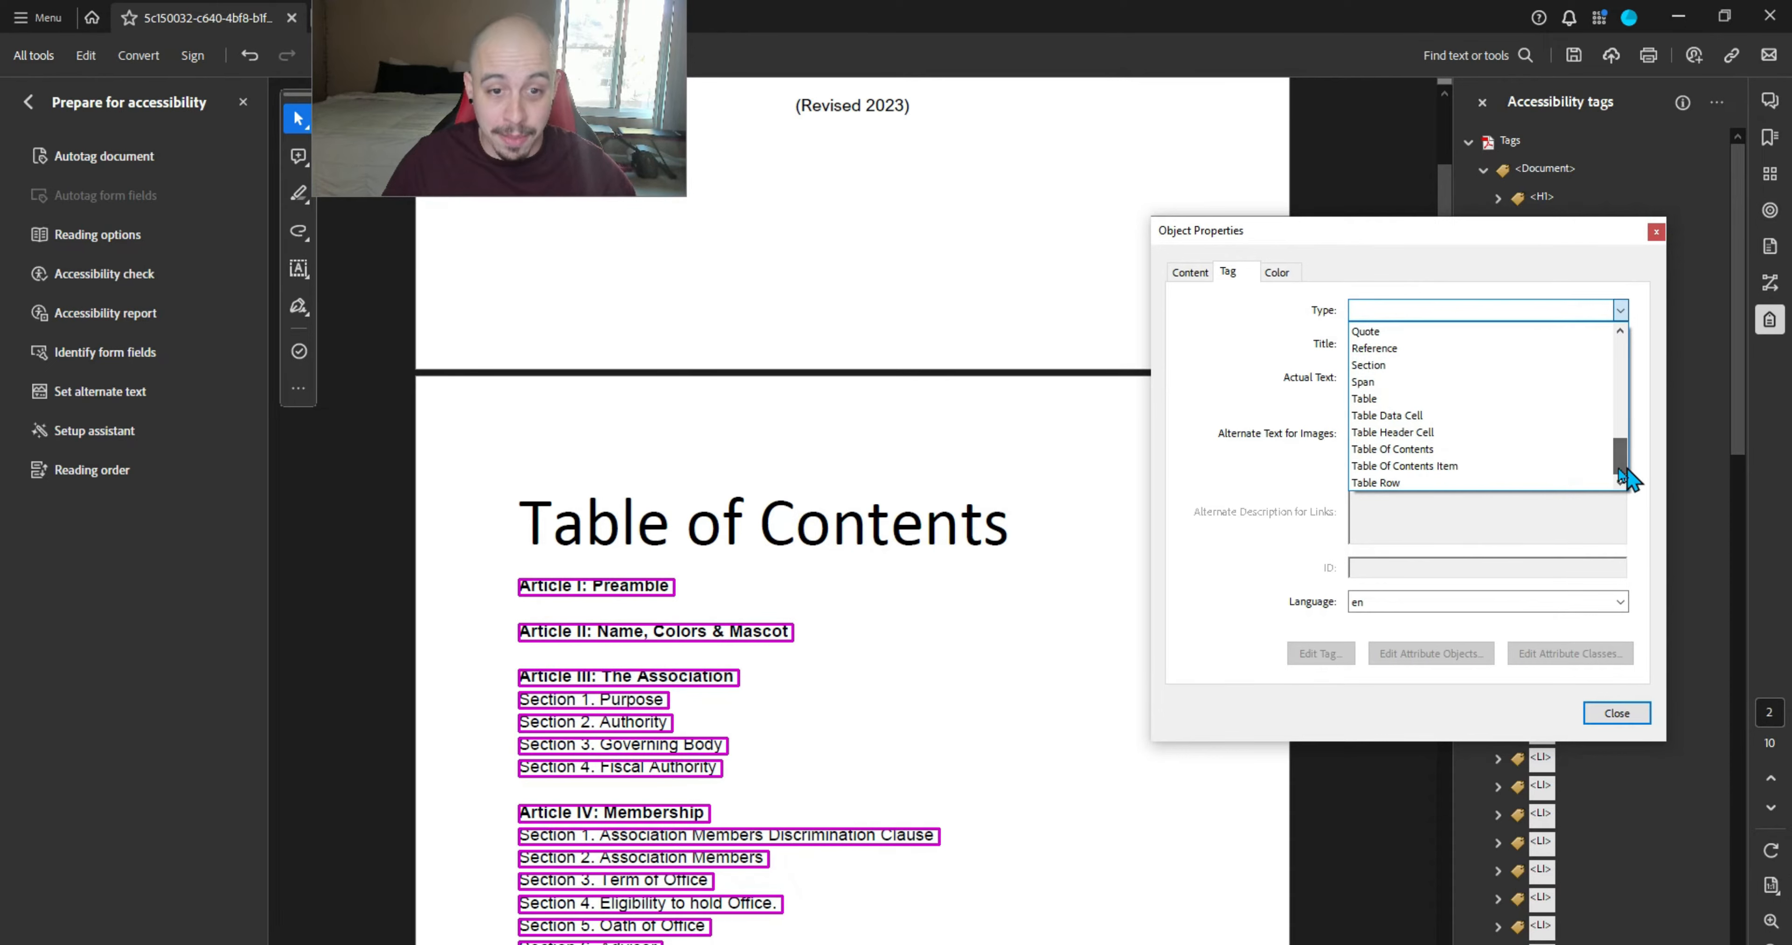
left_click(1498, 466)
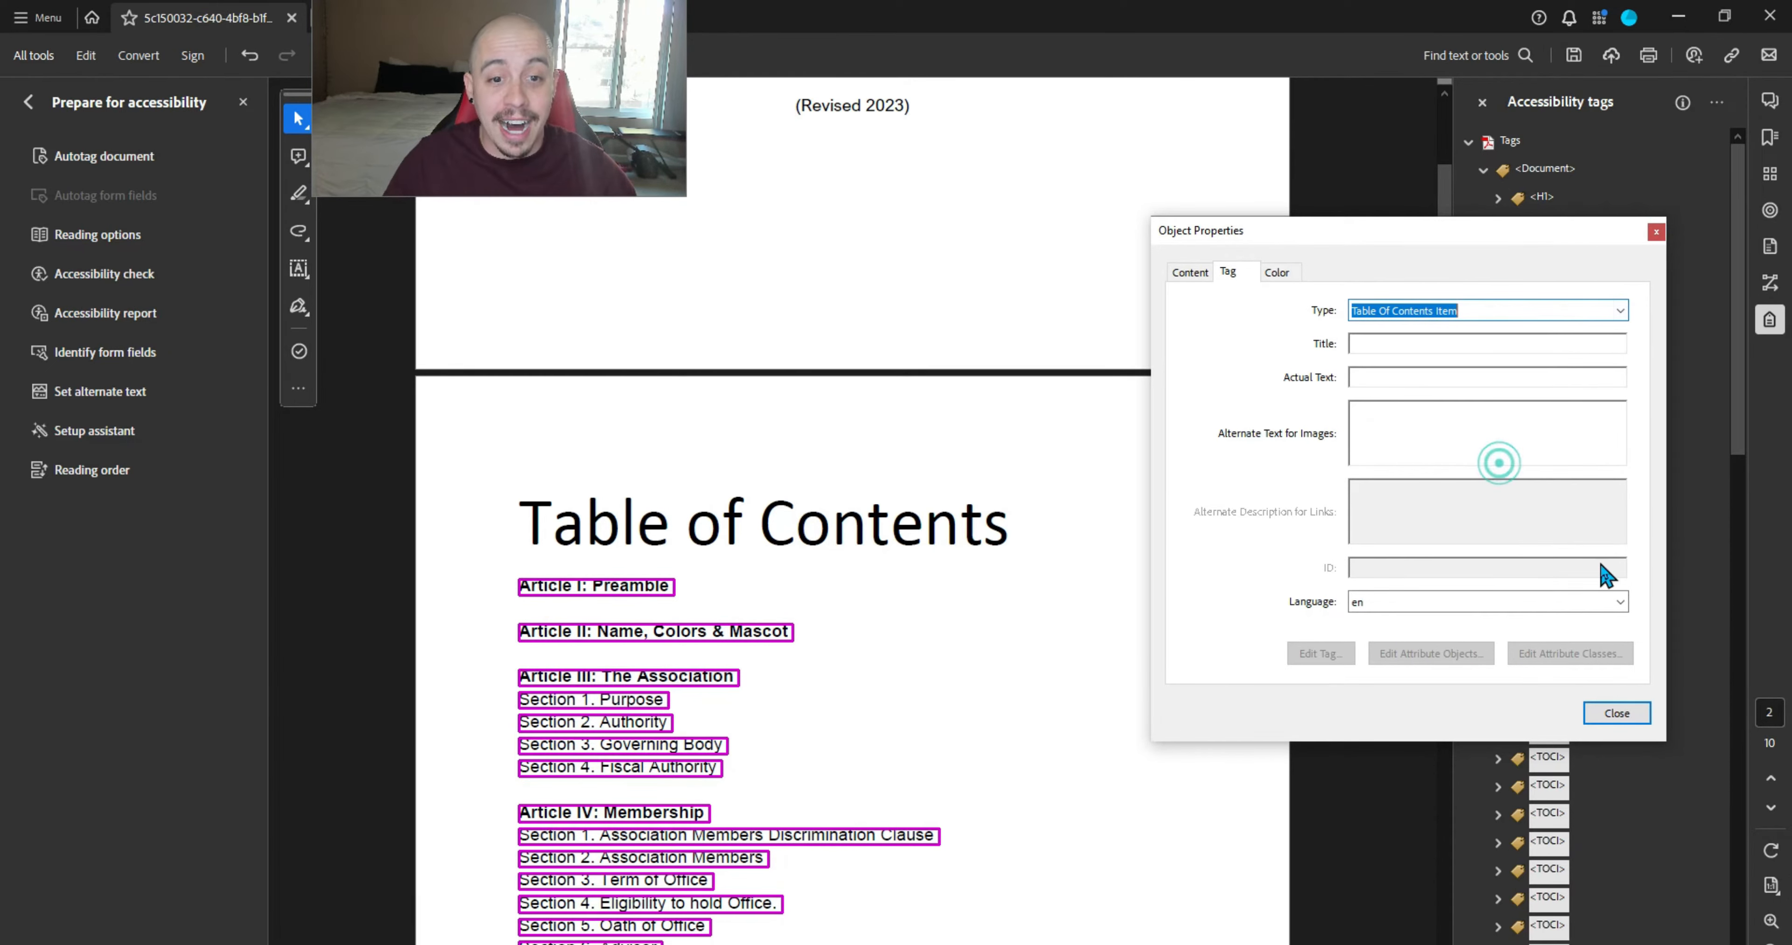
left_click(1617, 713)
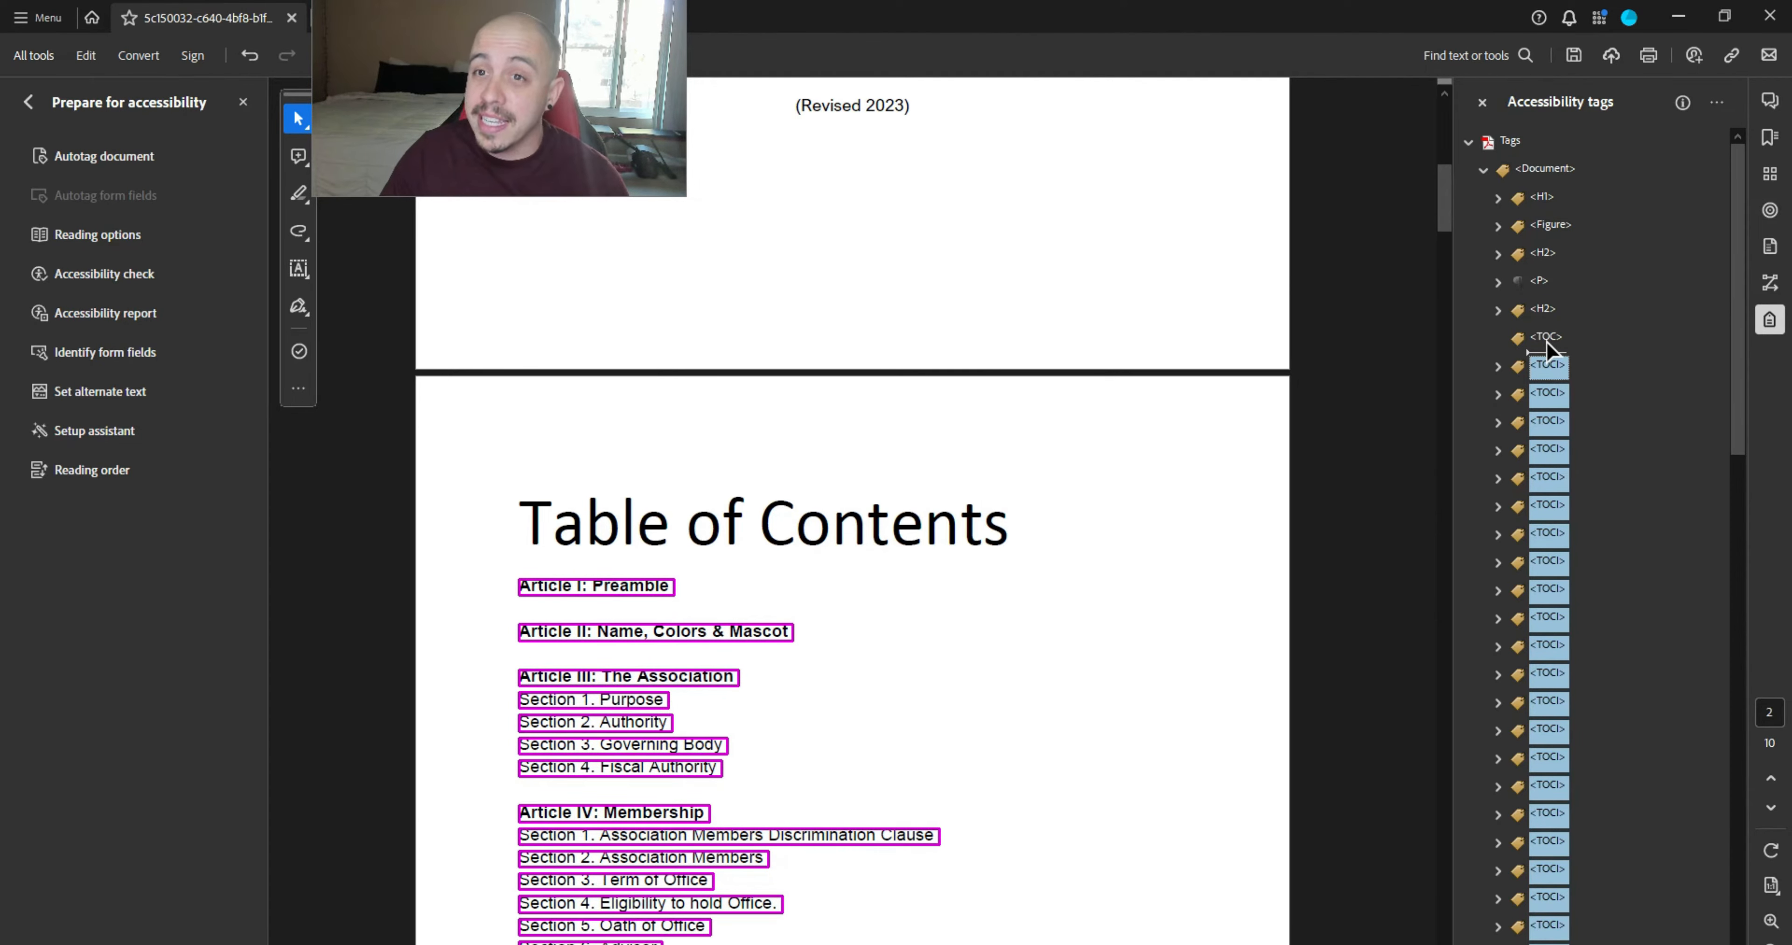
- Nest all the selected TOCI tags inside the TOC tag and collapse it
left_click_drag(1546, 341, 1546, 339)
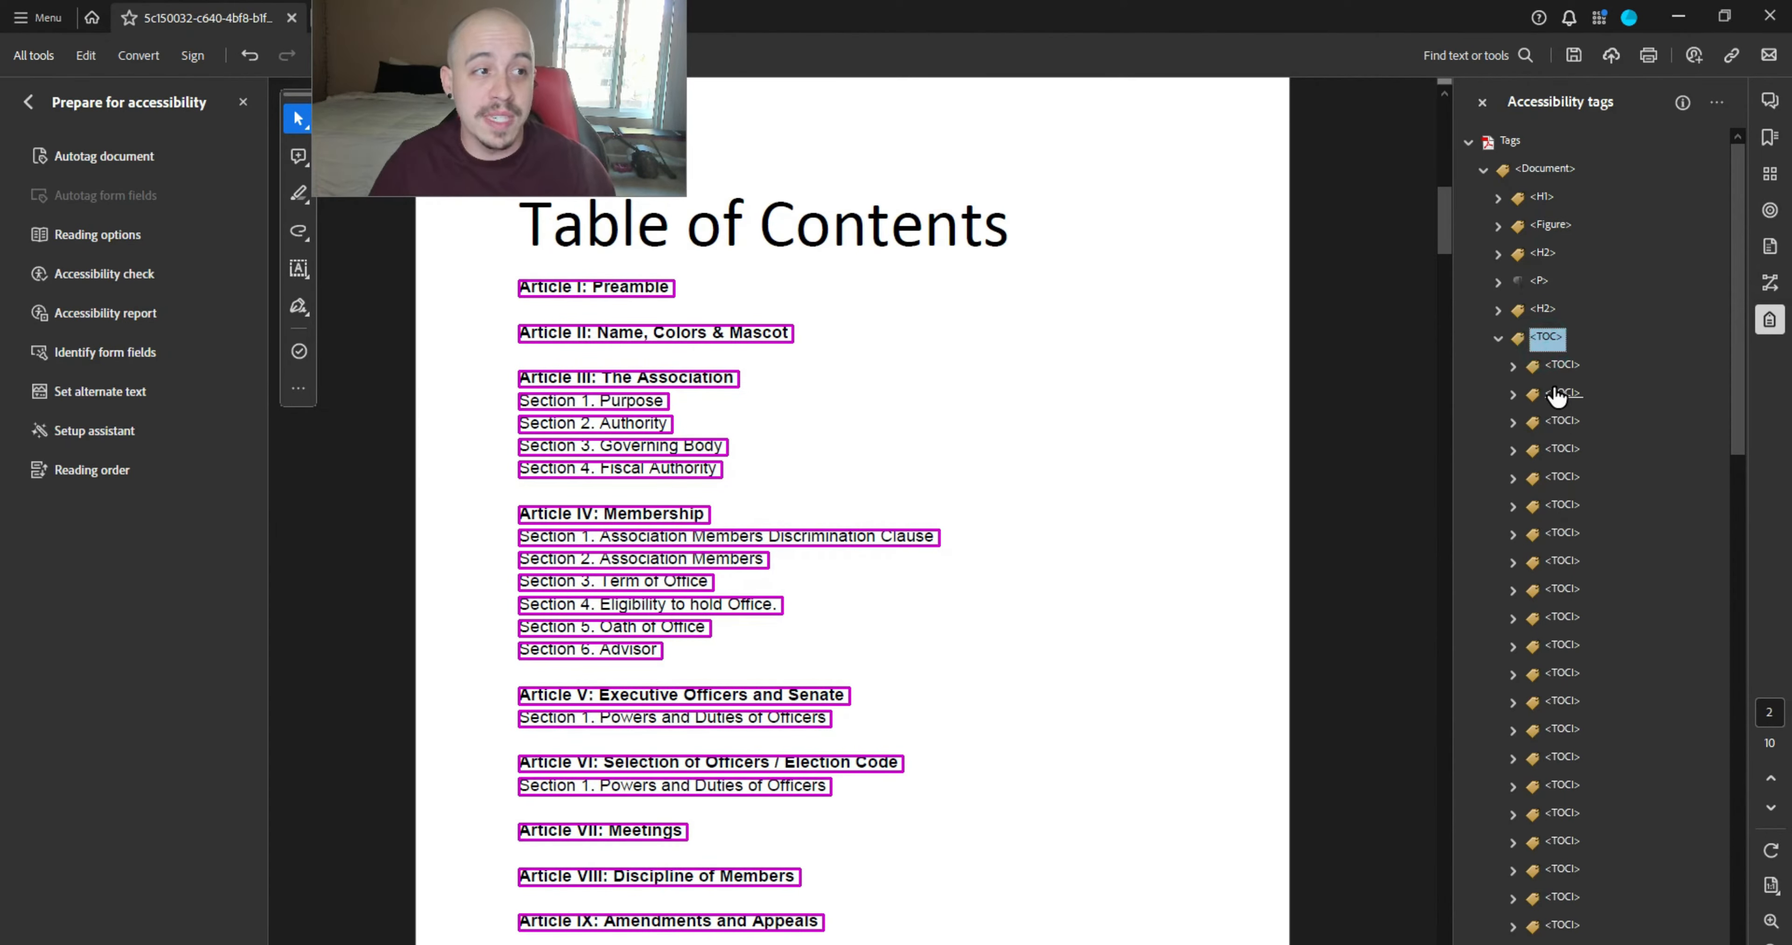
key("Left")
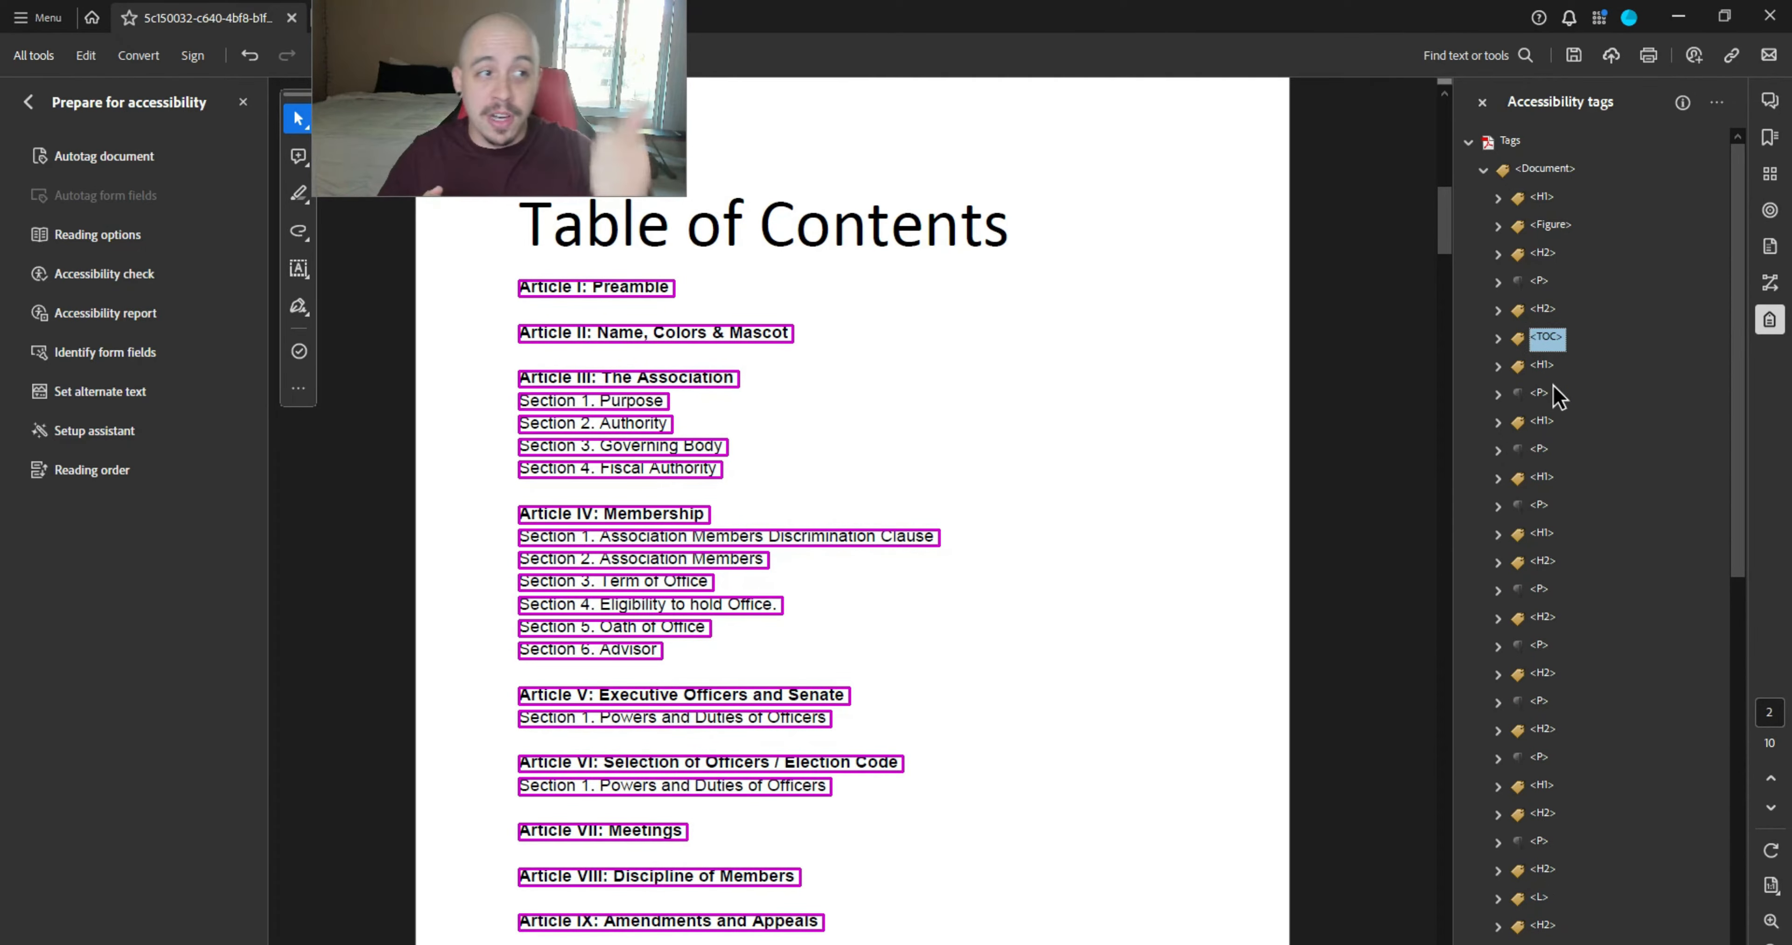
- Expand the TOC tag and check its nested TOCI tags one by one against the contents entries on the page
key("Right")
key("Down")
key("Down")
key("Down")
key("Down")
key("Down")
key("Down")
key("Down")
key("Down")
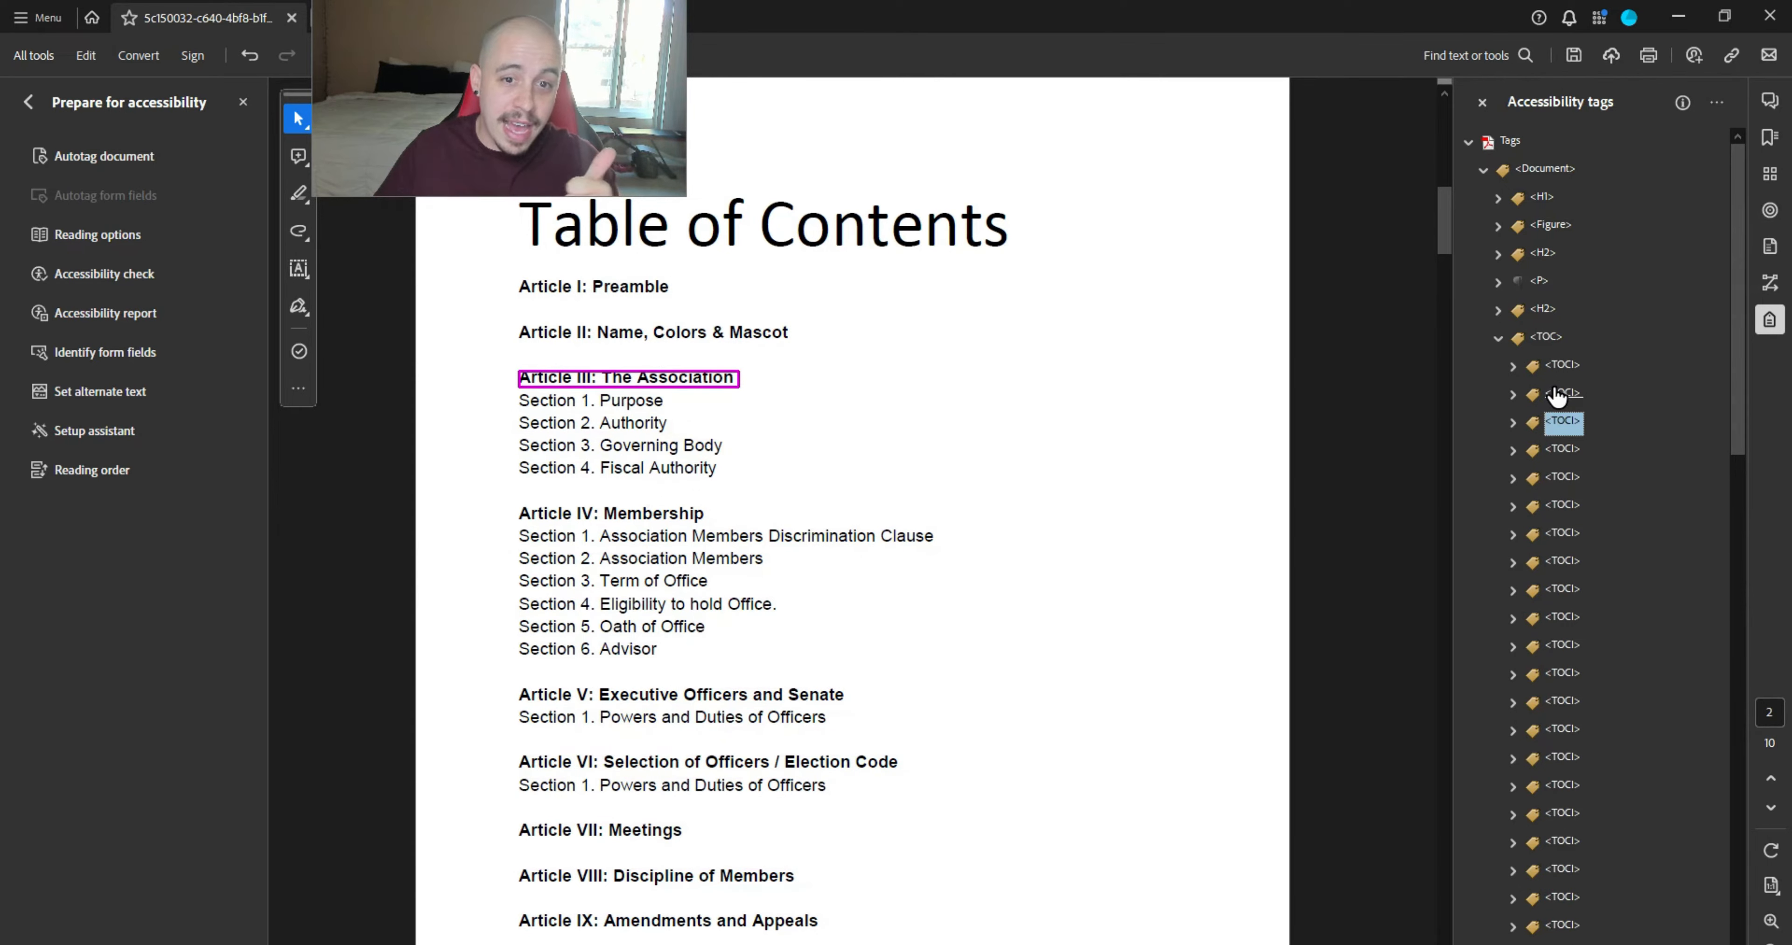
key("Down")
key("Down")
key("Down")
key("Up")
key("Up")
key("Up")
key("Up")
key("Up")
key("Up")
key("Up")
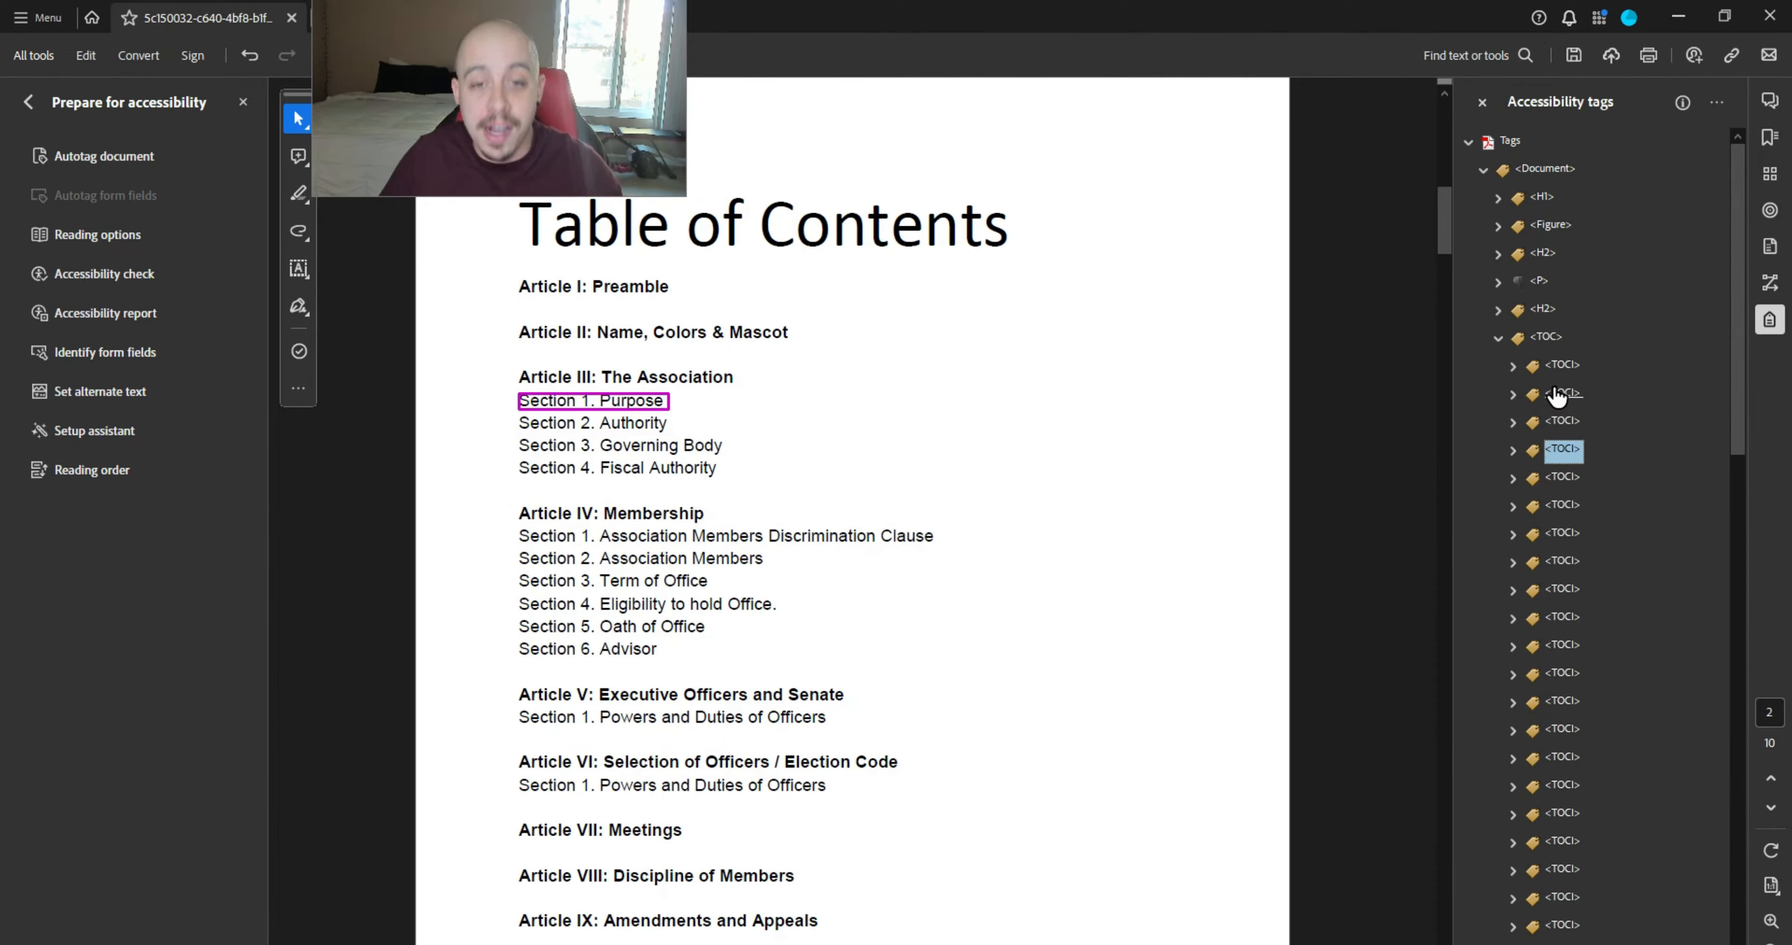
- Inspect what is nested inside the TOCI tag for Article I: Preamble and collapse the tag again
key("Up")
key("Up")
key("Up")
key("Right")
key("Down")
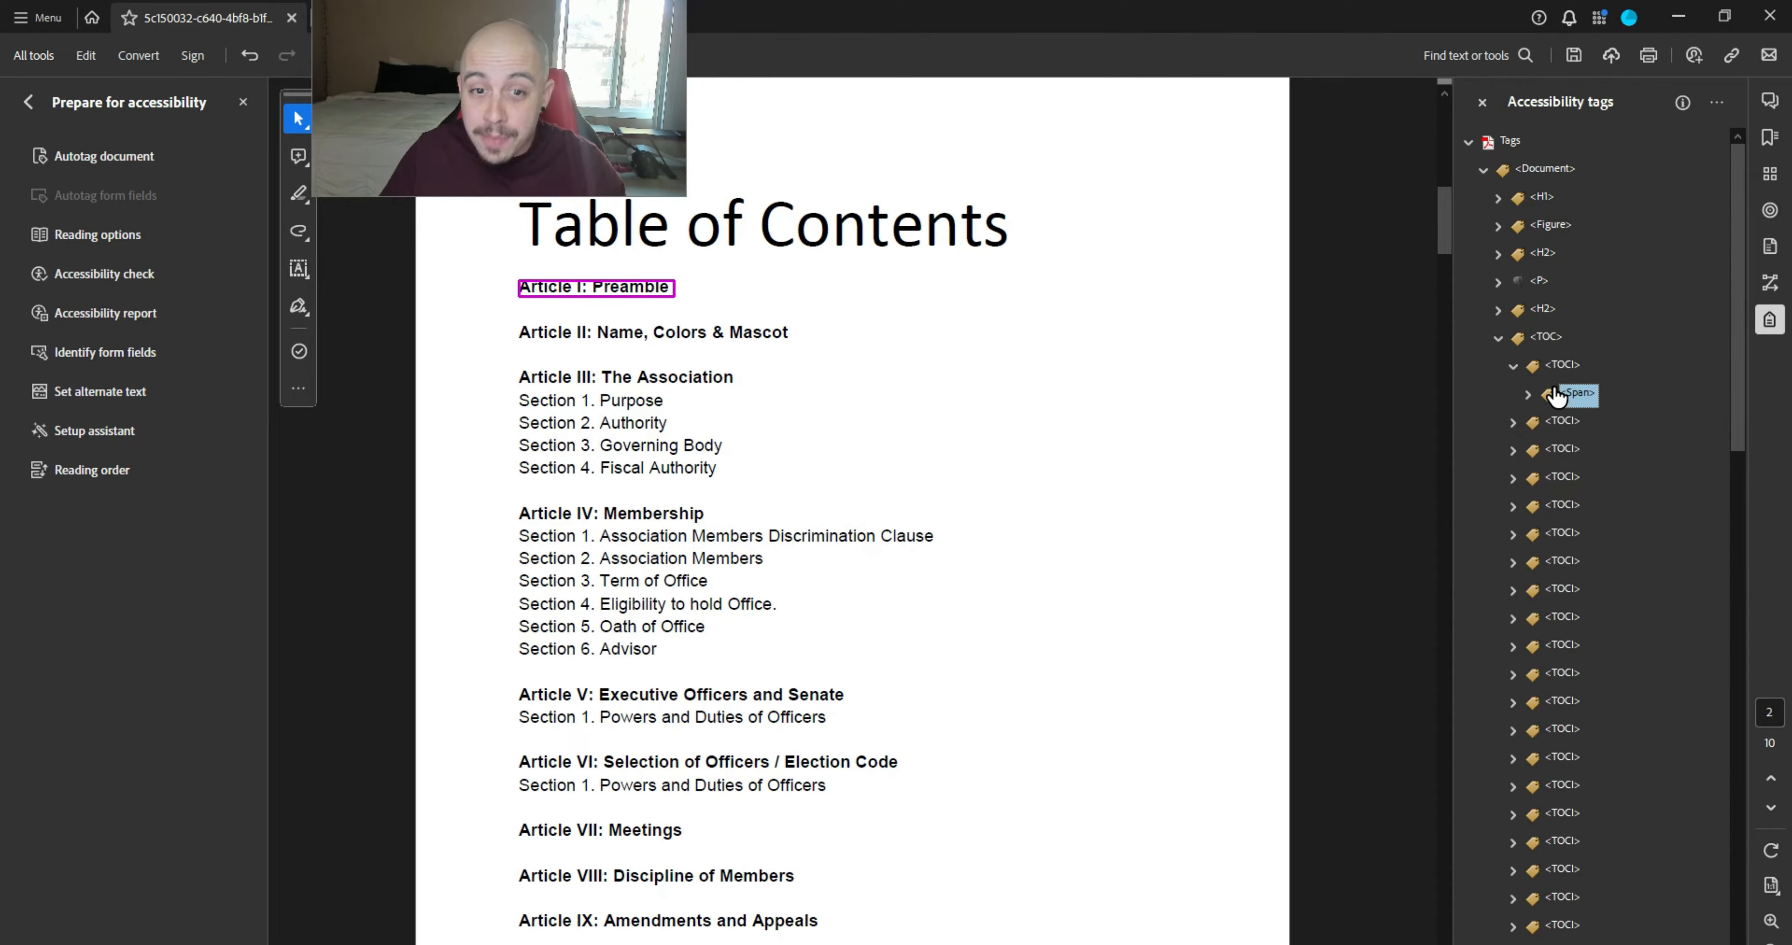
key("Left")
key("Left")
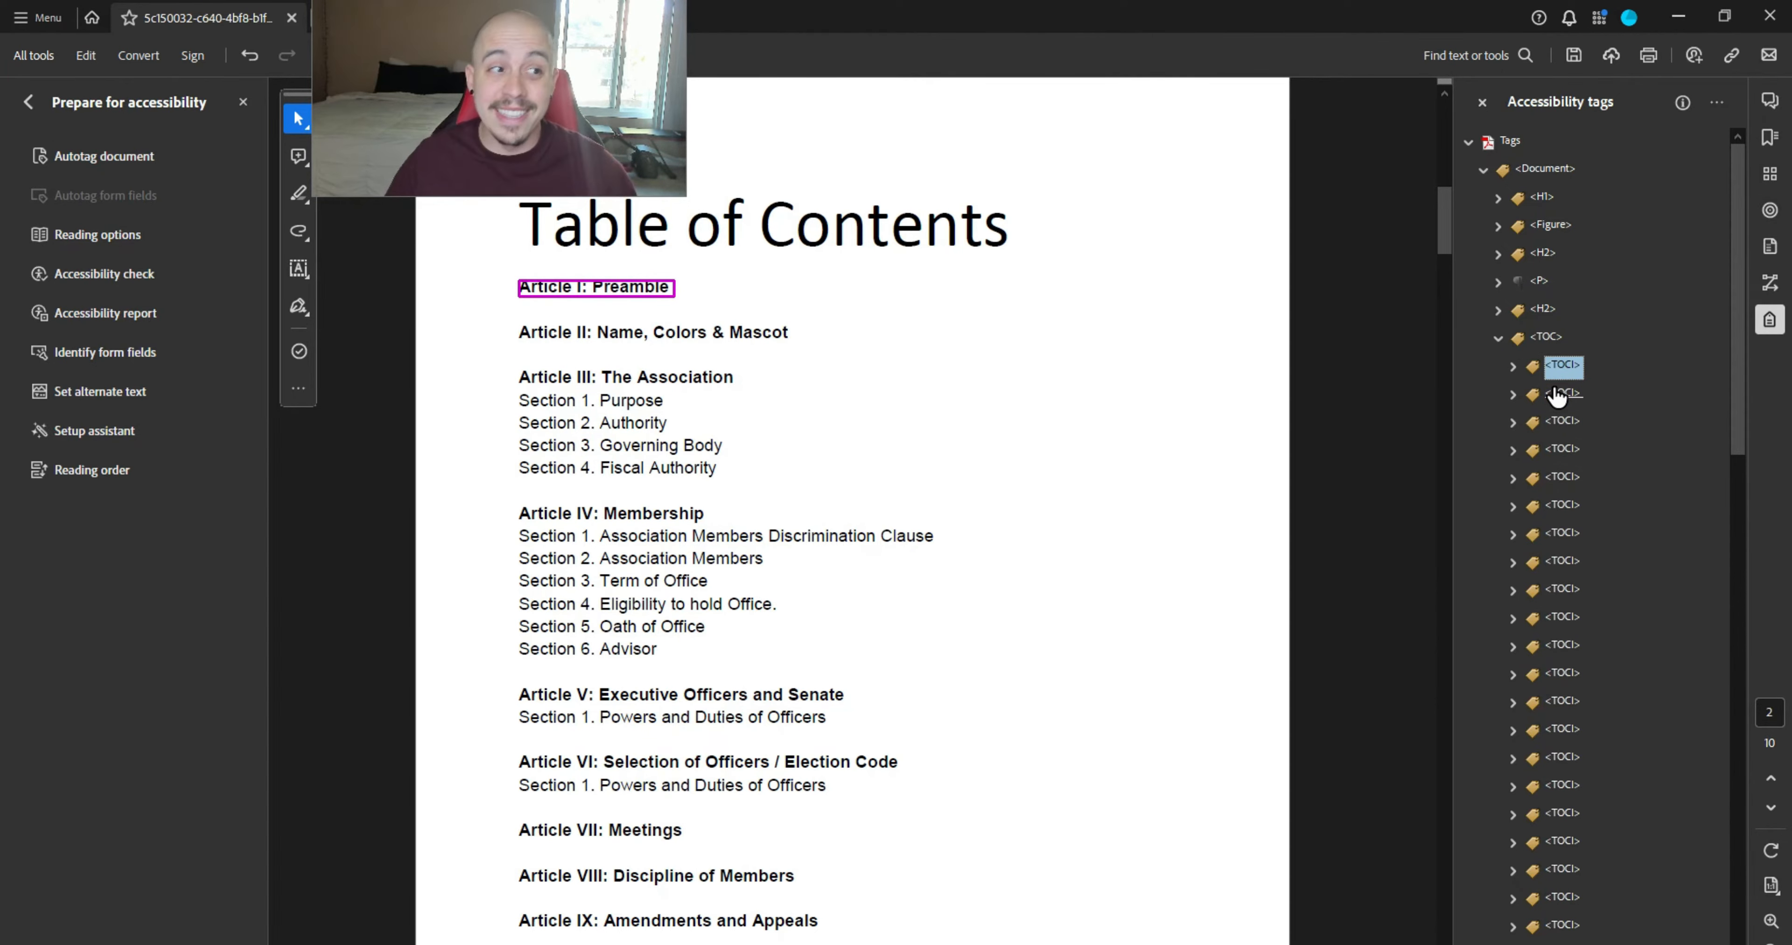
- Create an invisible rectangle link on the "Article I: Preamble" contents entry with the action Go to a page view
left_click(967, 355)
scroll(972, 359, "down", 2)
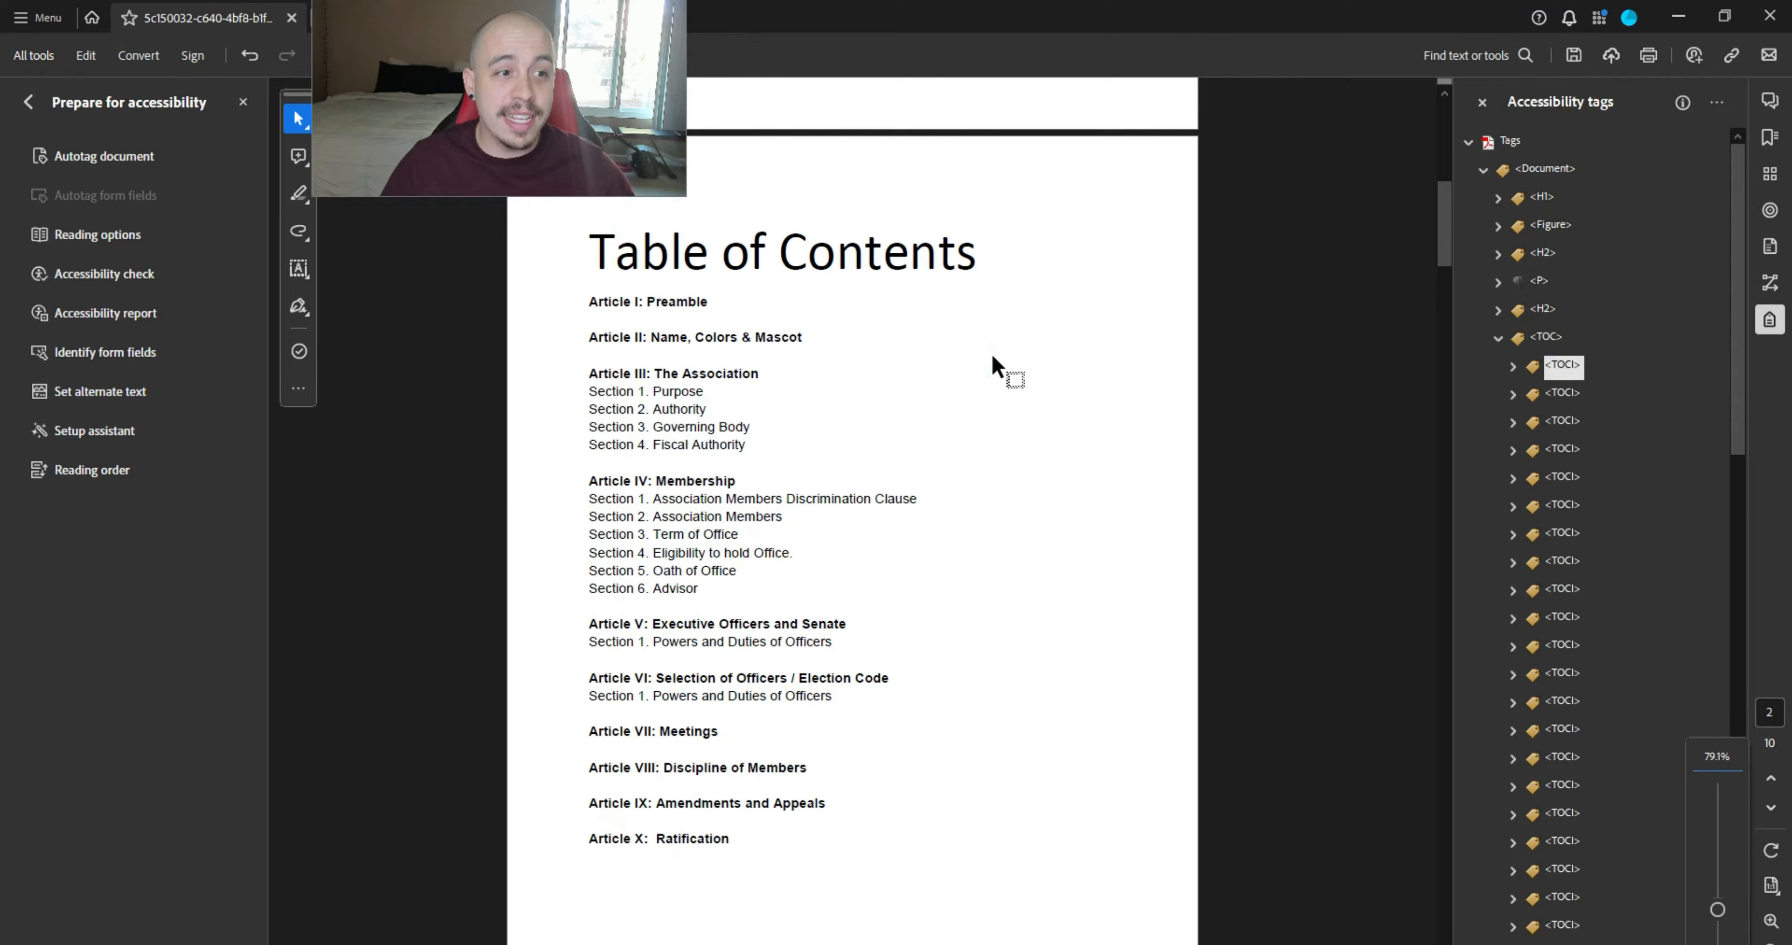
scroll(993, 366, "up", 1)
scroll(992, 366, "down", 2)
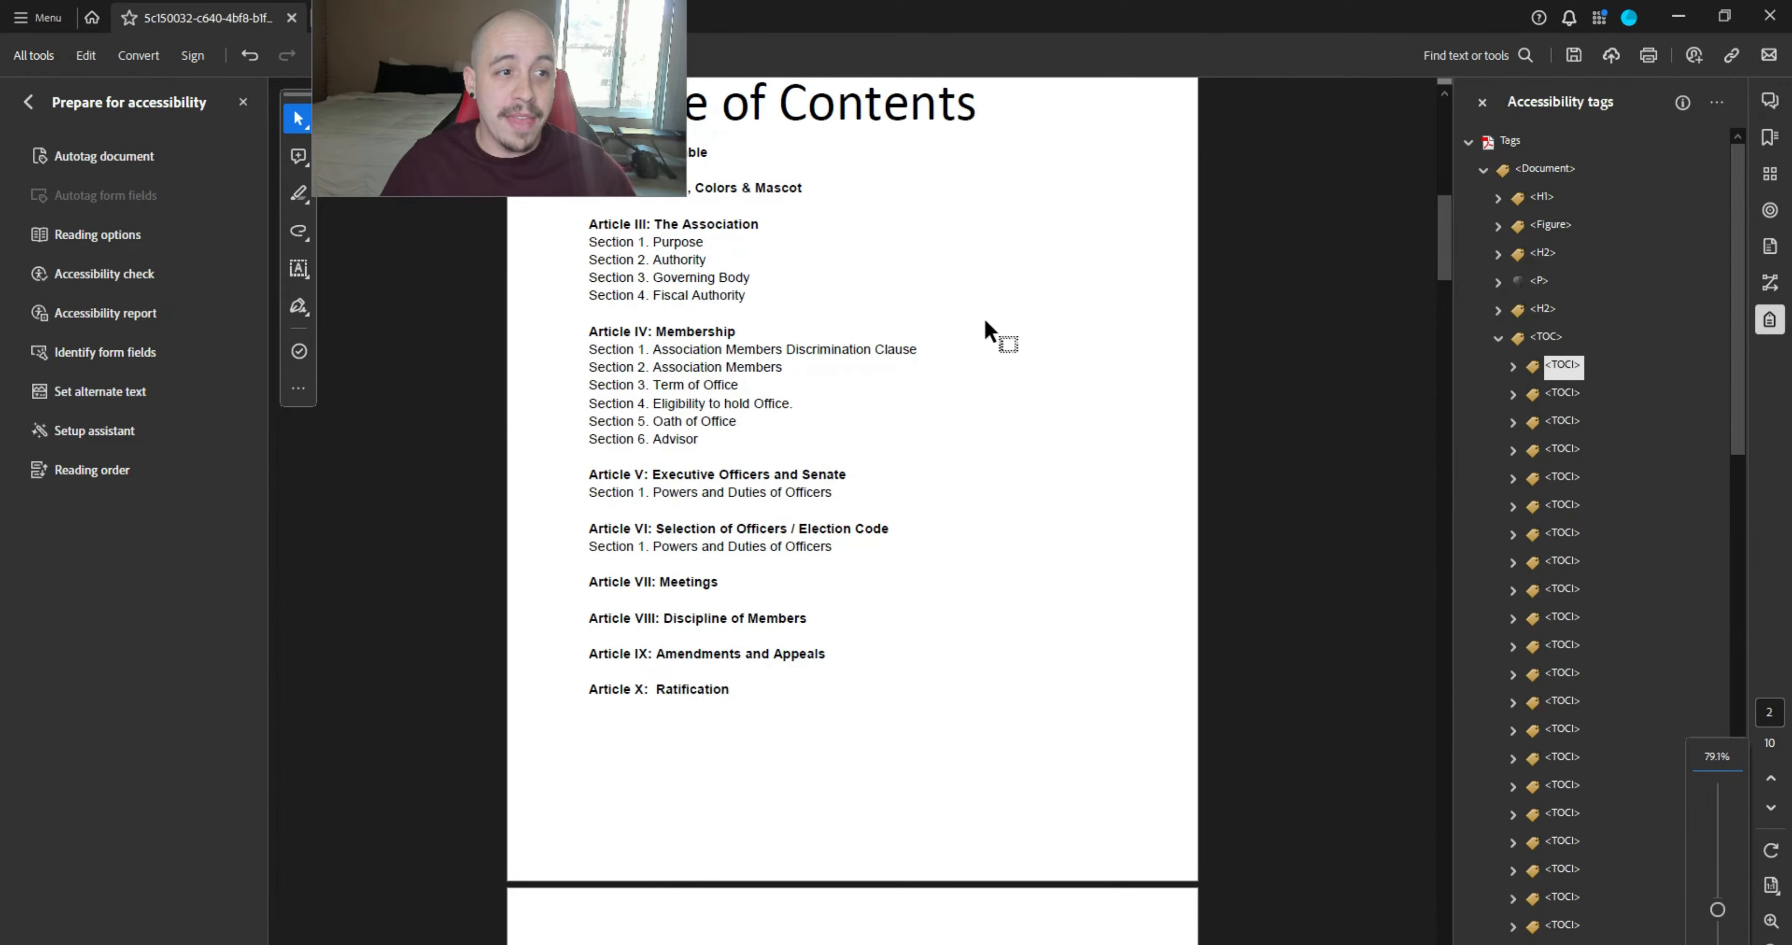
scroll(988, 332, "up", 2)
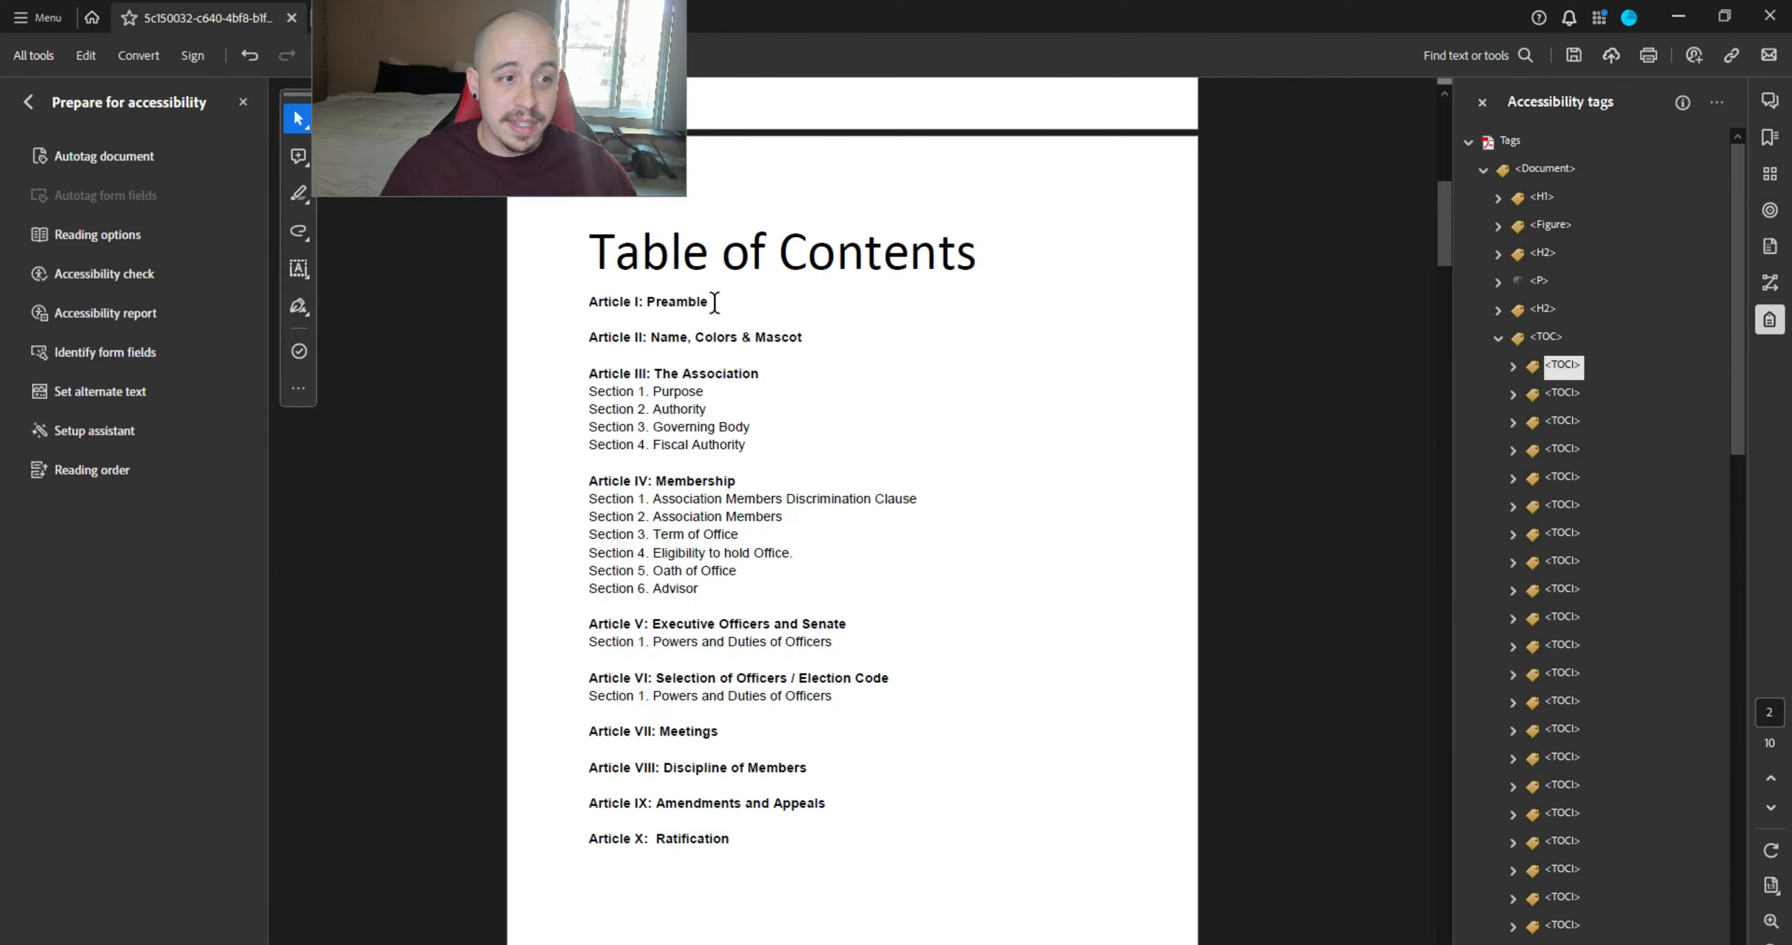
left_click_drag(712, 302, 671, 301)
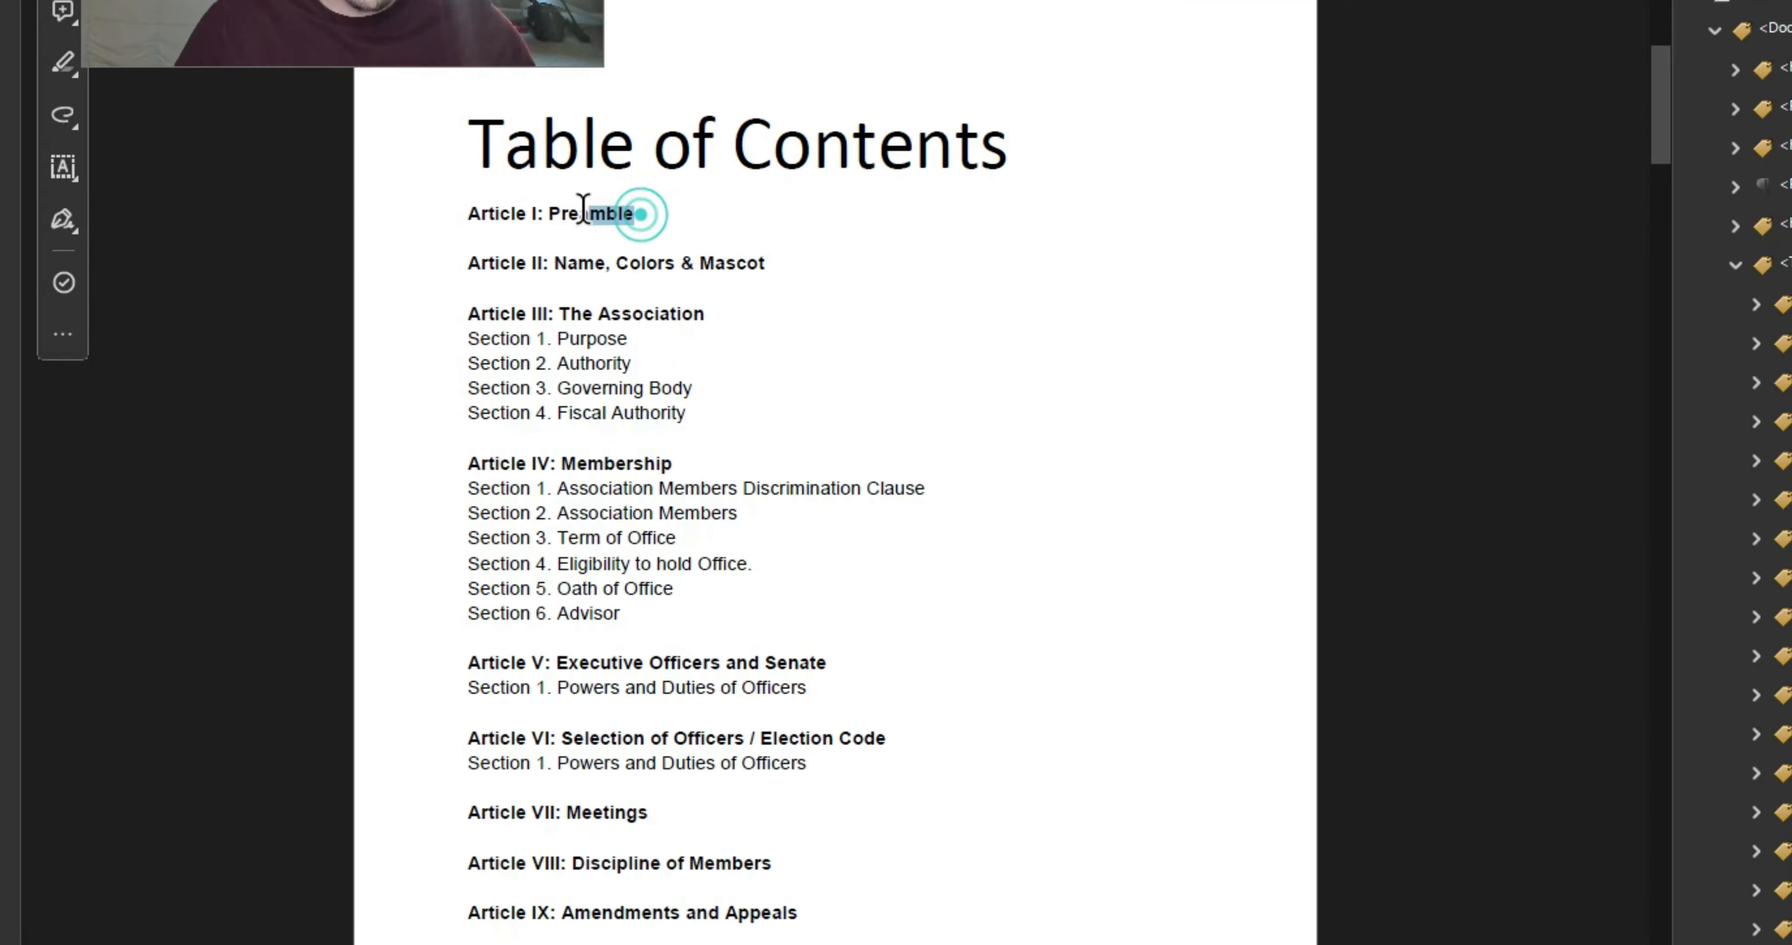
left_click_drag(583, 210, 470, 214)
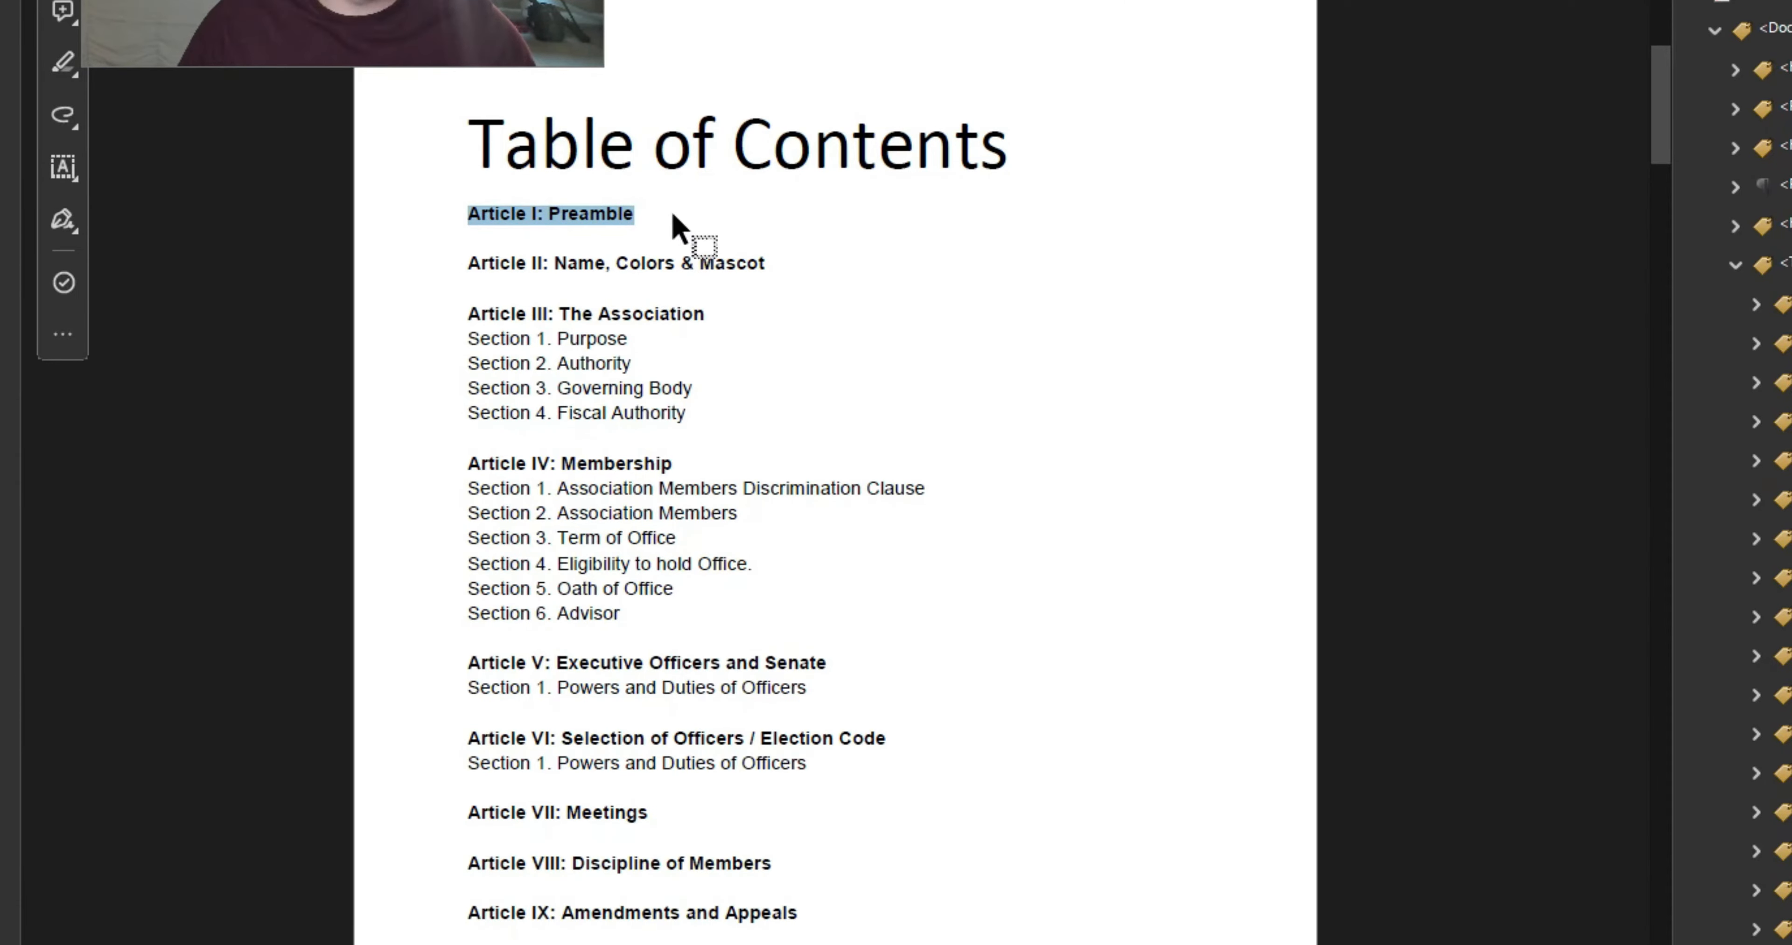
right_click(614, 225)
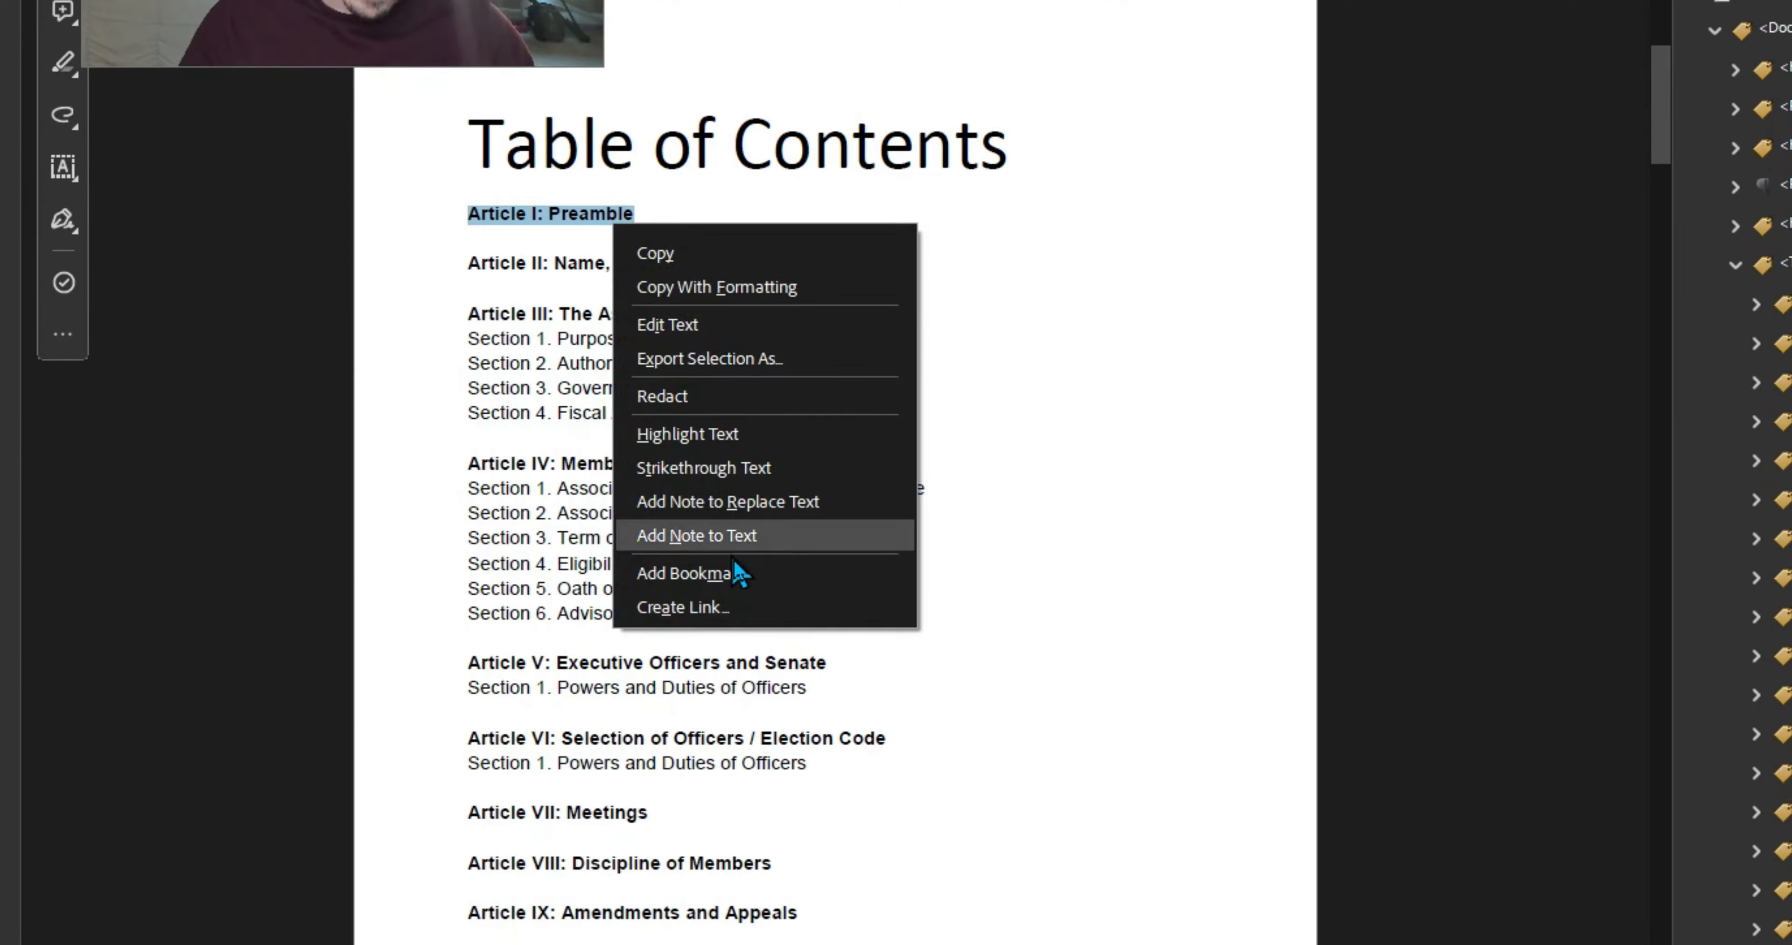
left_click(756, 621)
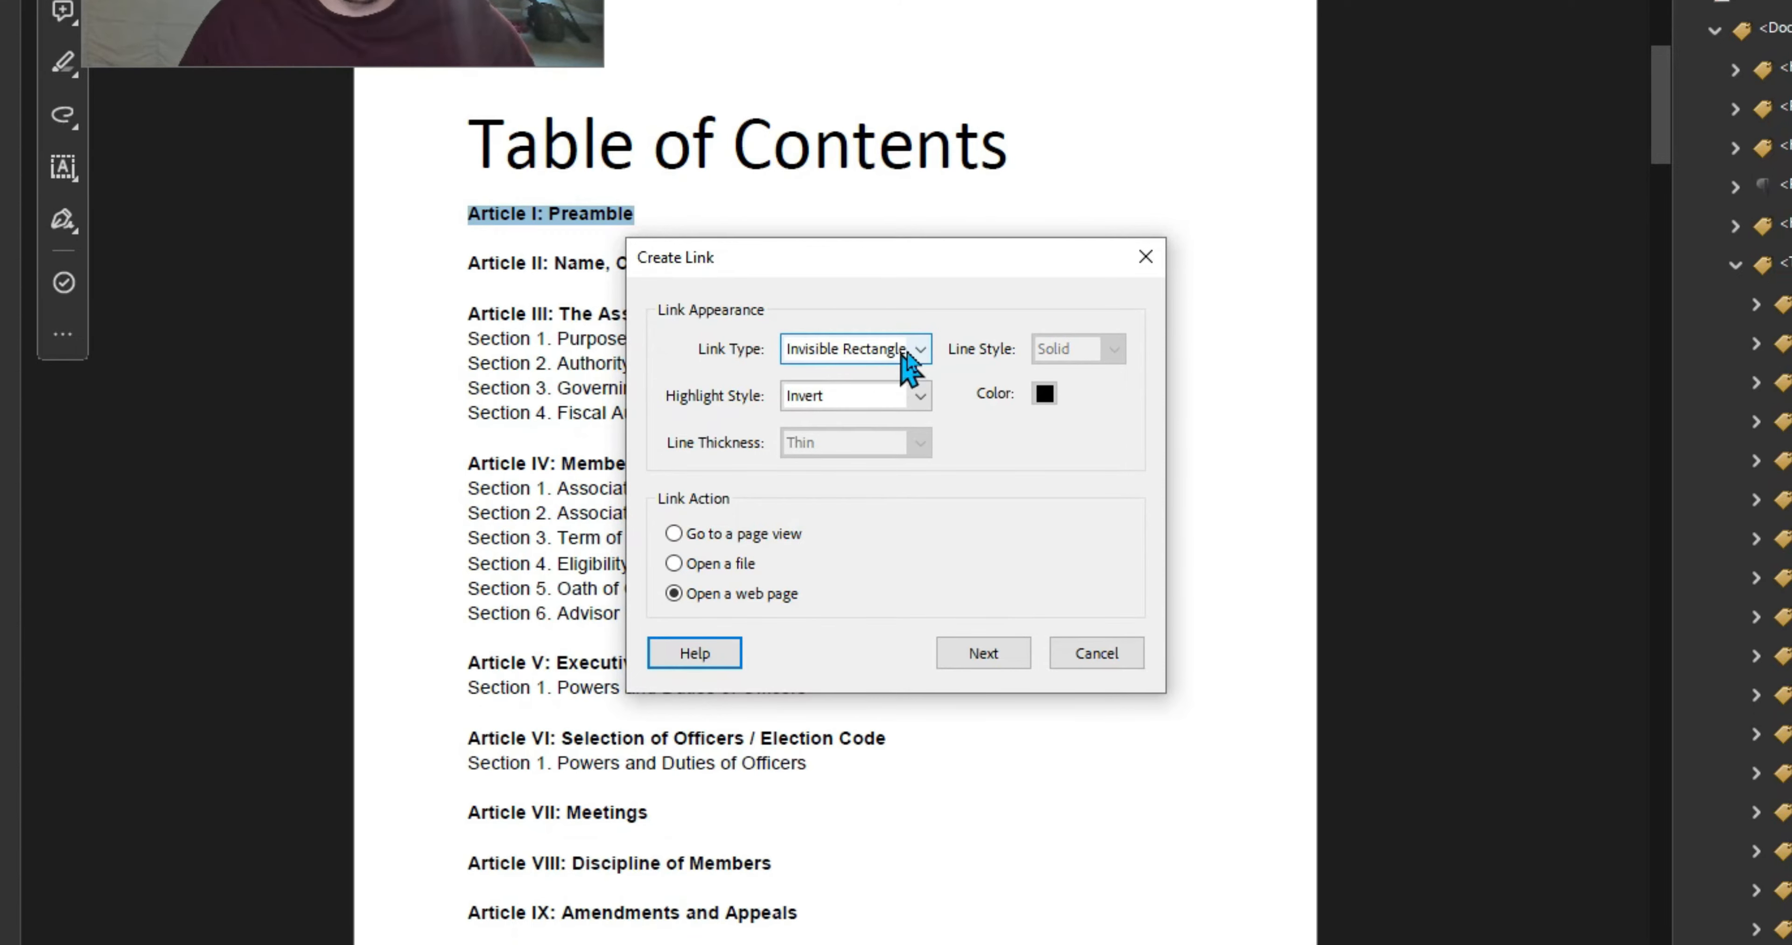
left_click(924, 349)
left_click(926, 353)
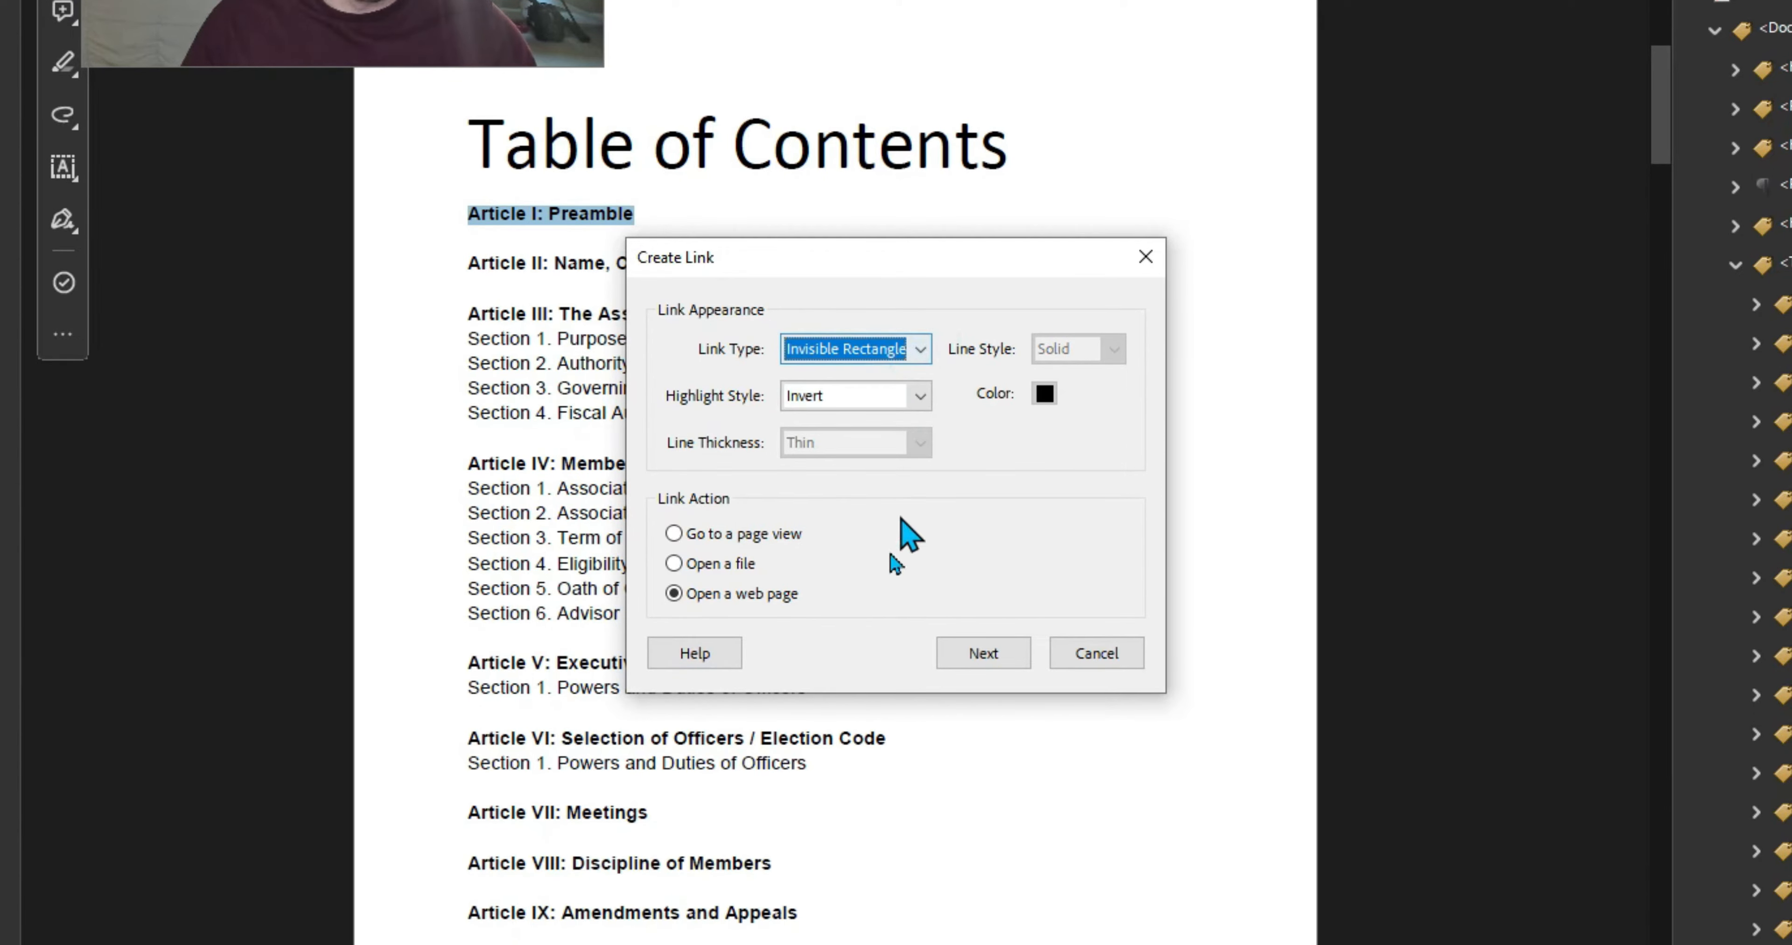
left_click(709, 534)
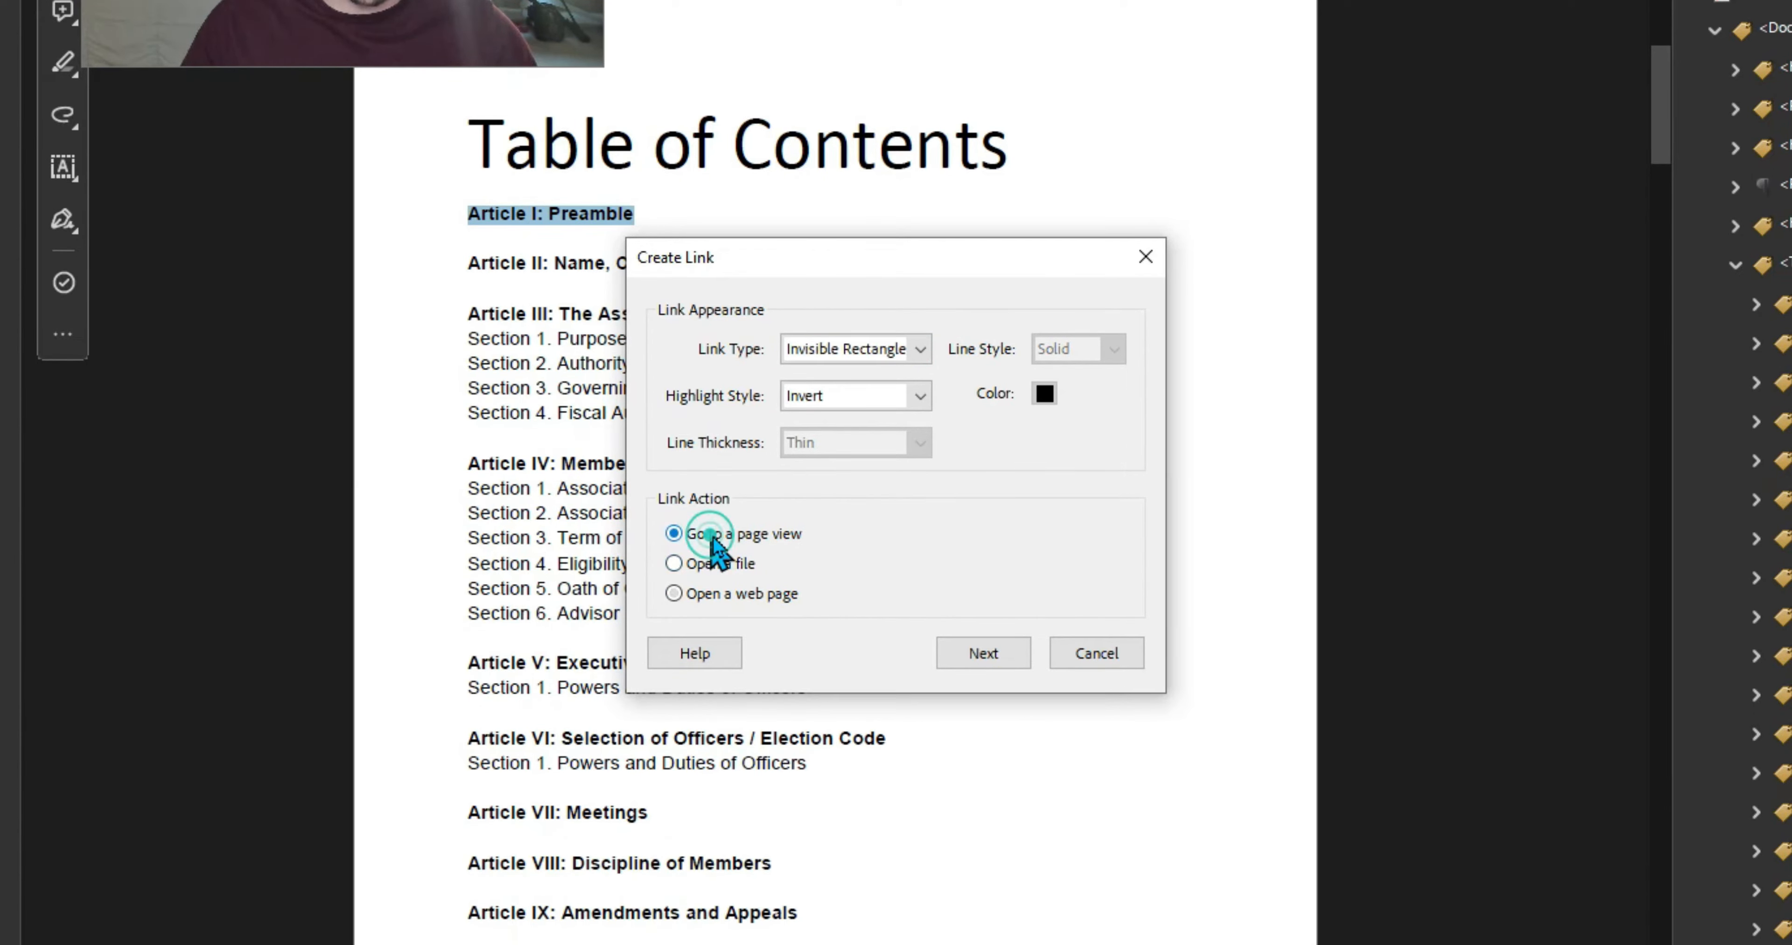
left_click(996, 660)
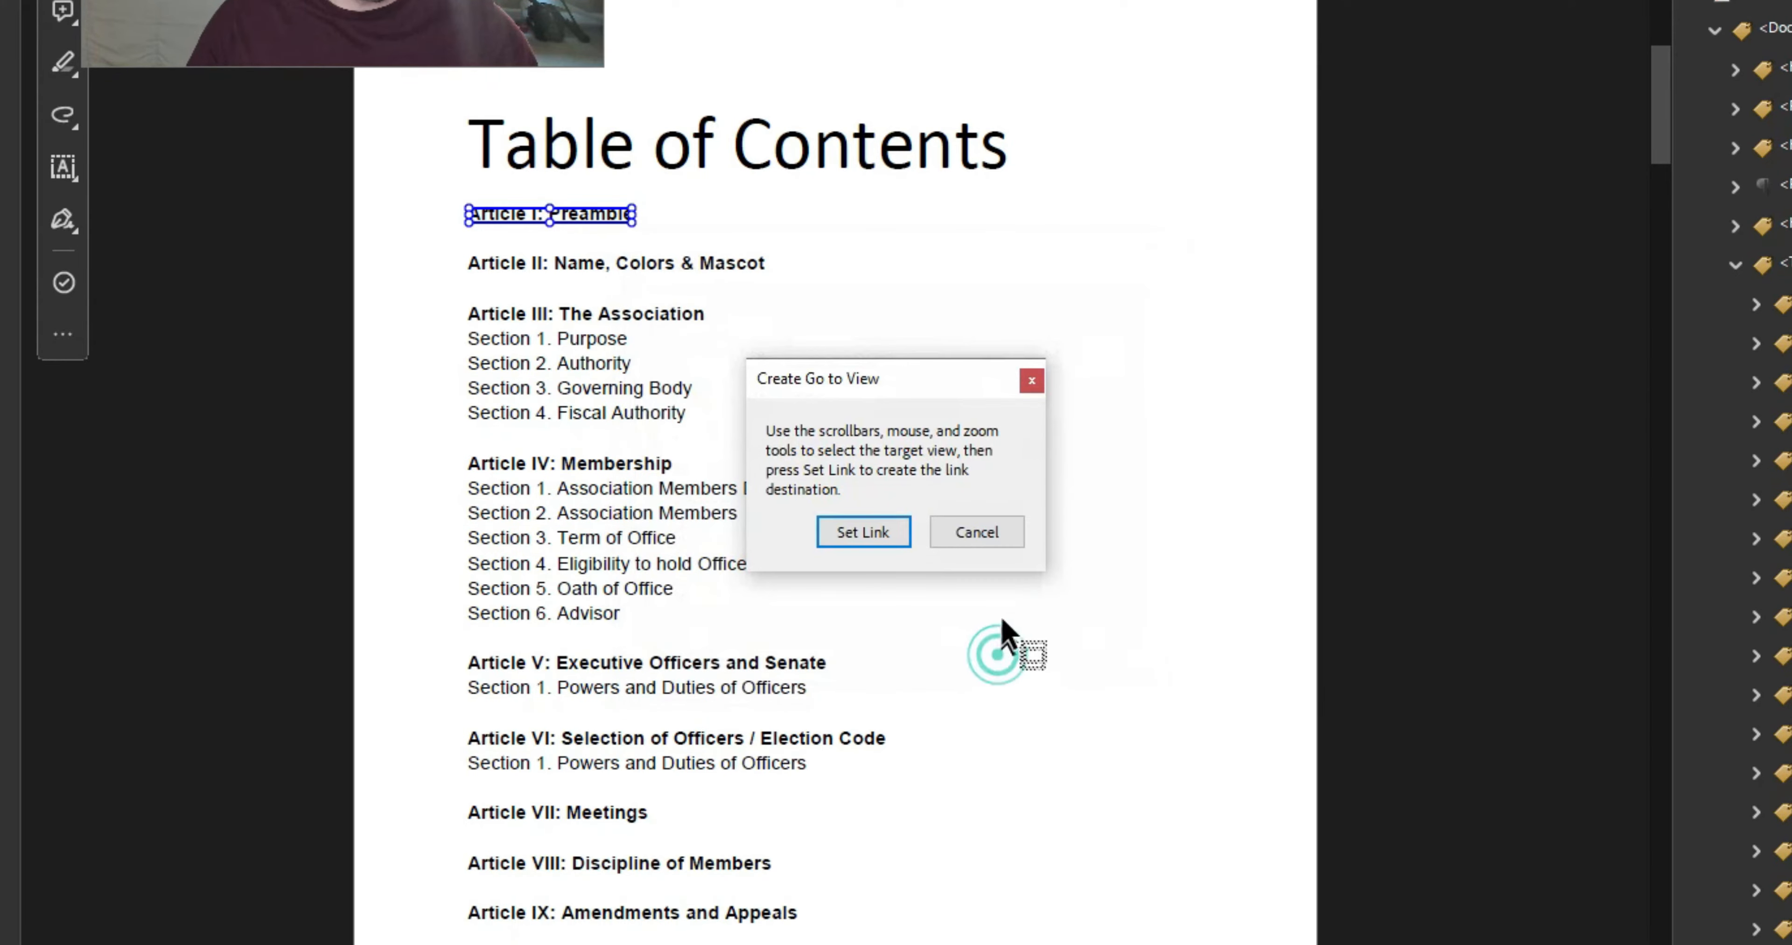
- Set the link's destination to the Article I: Preamble section in the bylaws body, and collapse the entry's TOCI tag
scroll(1065, 569, "down", 5)
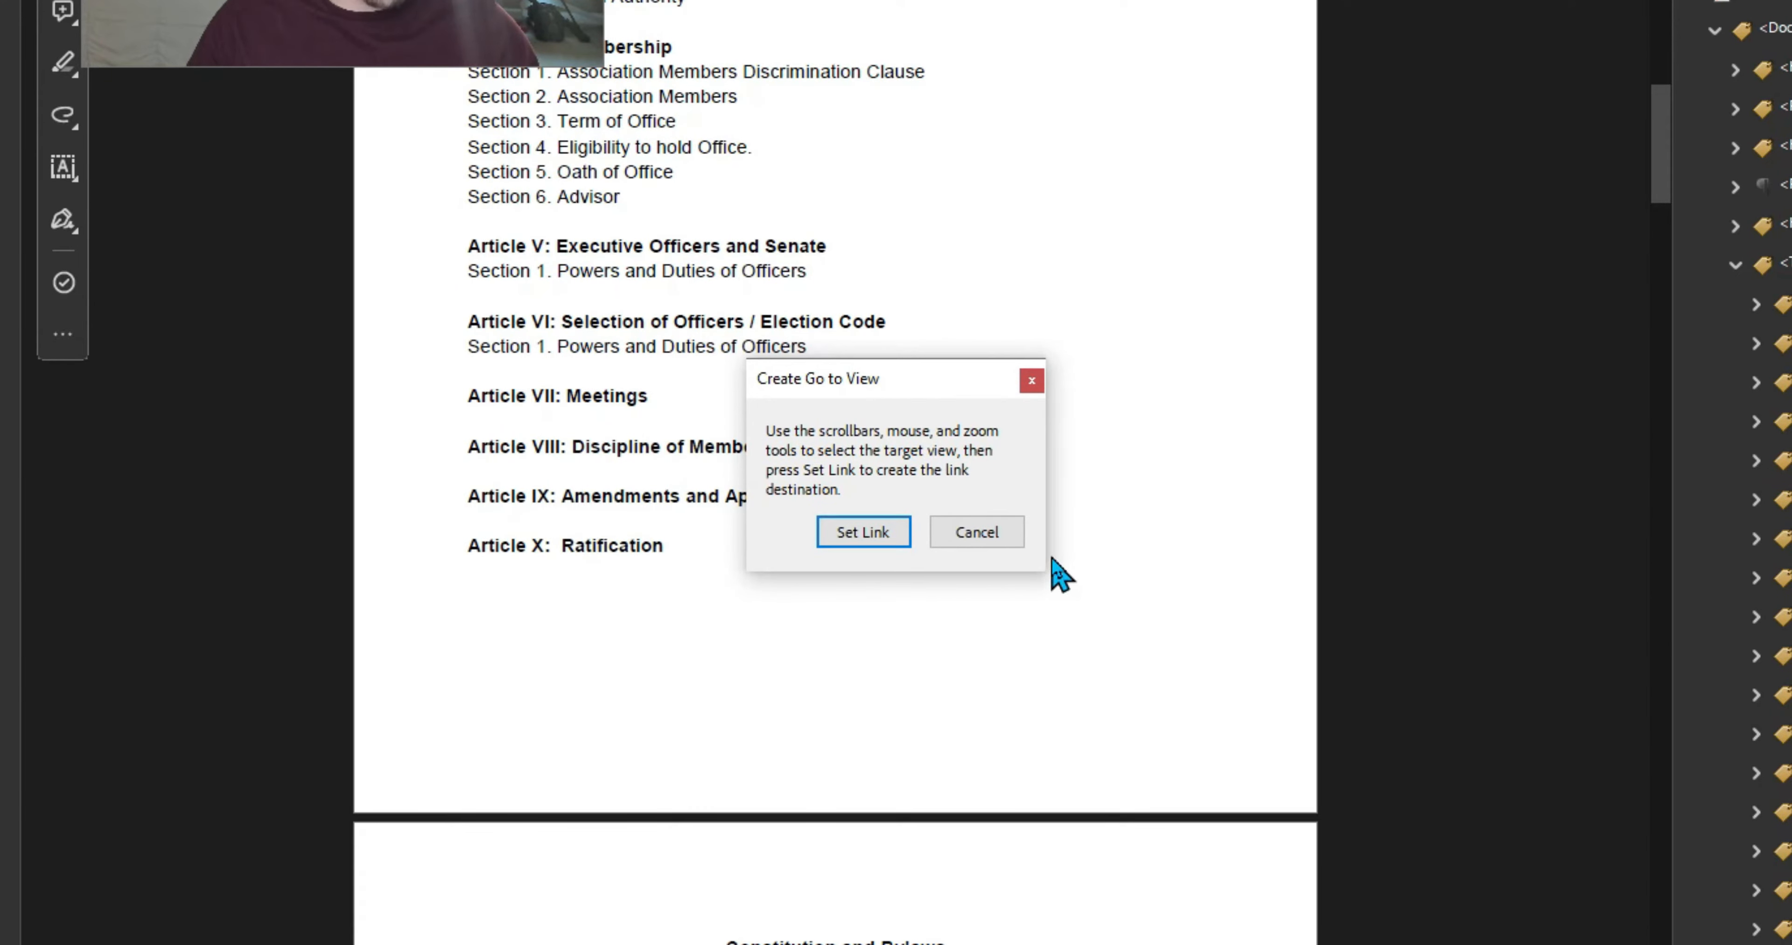
scroll(1071, 369, "up", 5)
scroll(1321, 341, "down", 20)
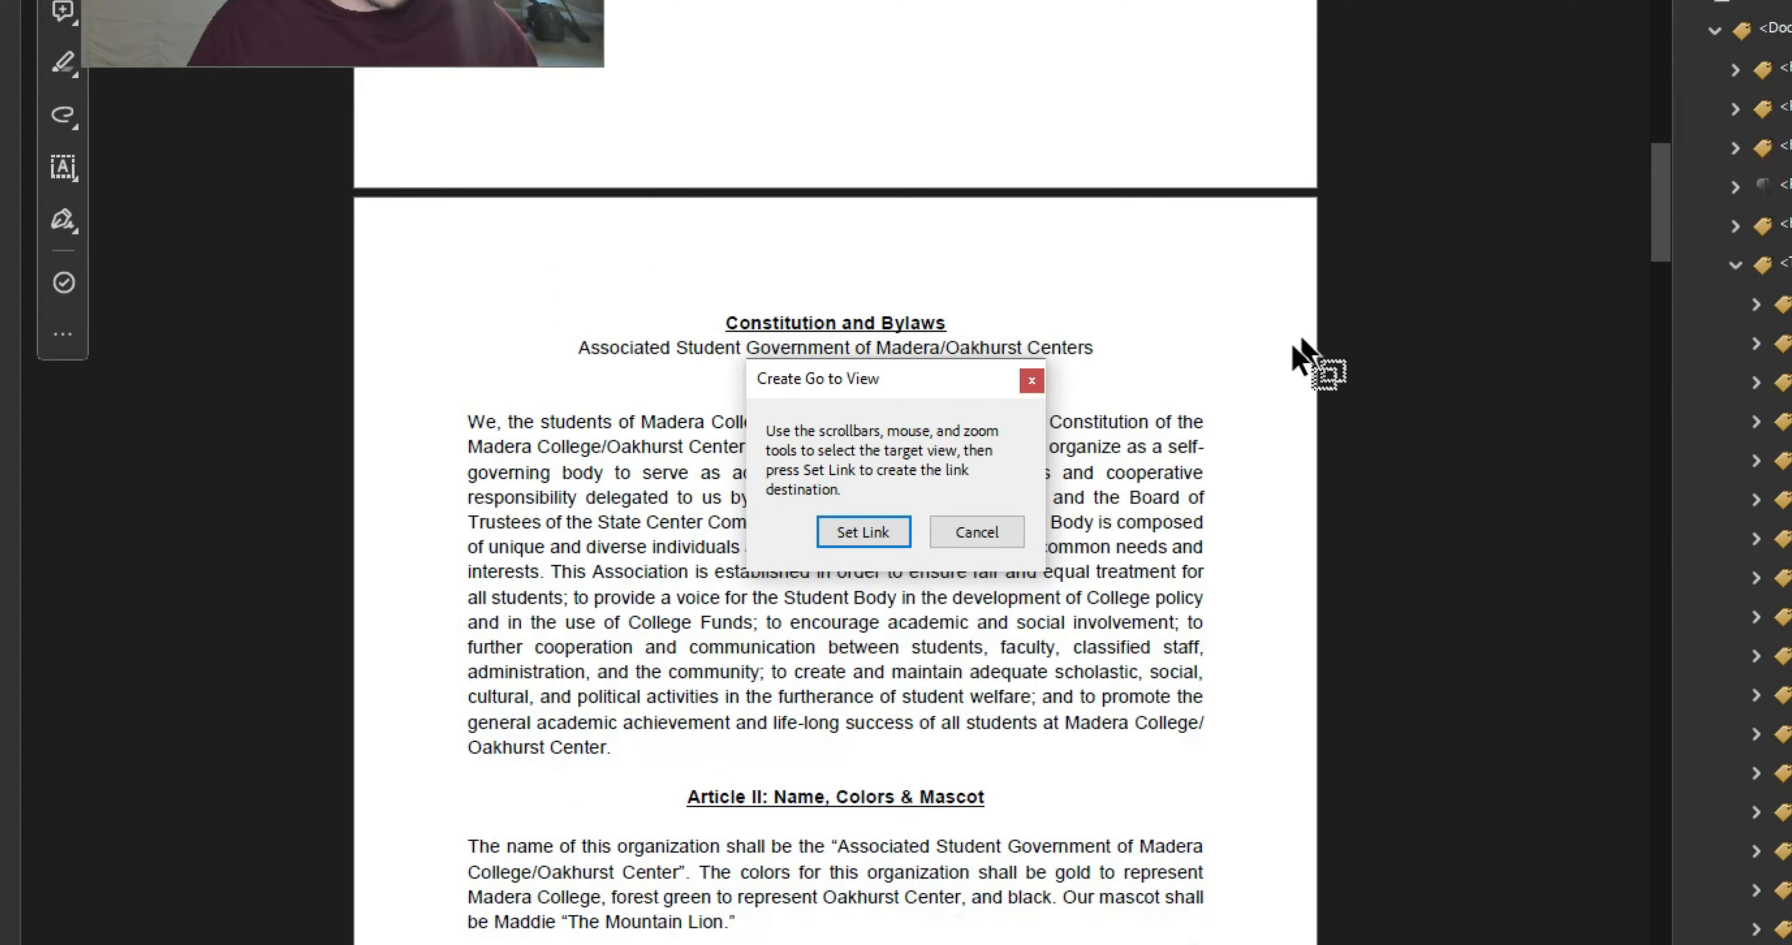
scroll(1211, 417, "up", 5)
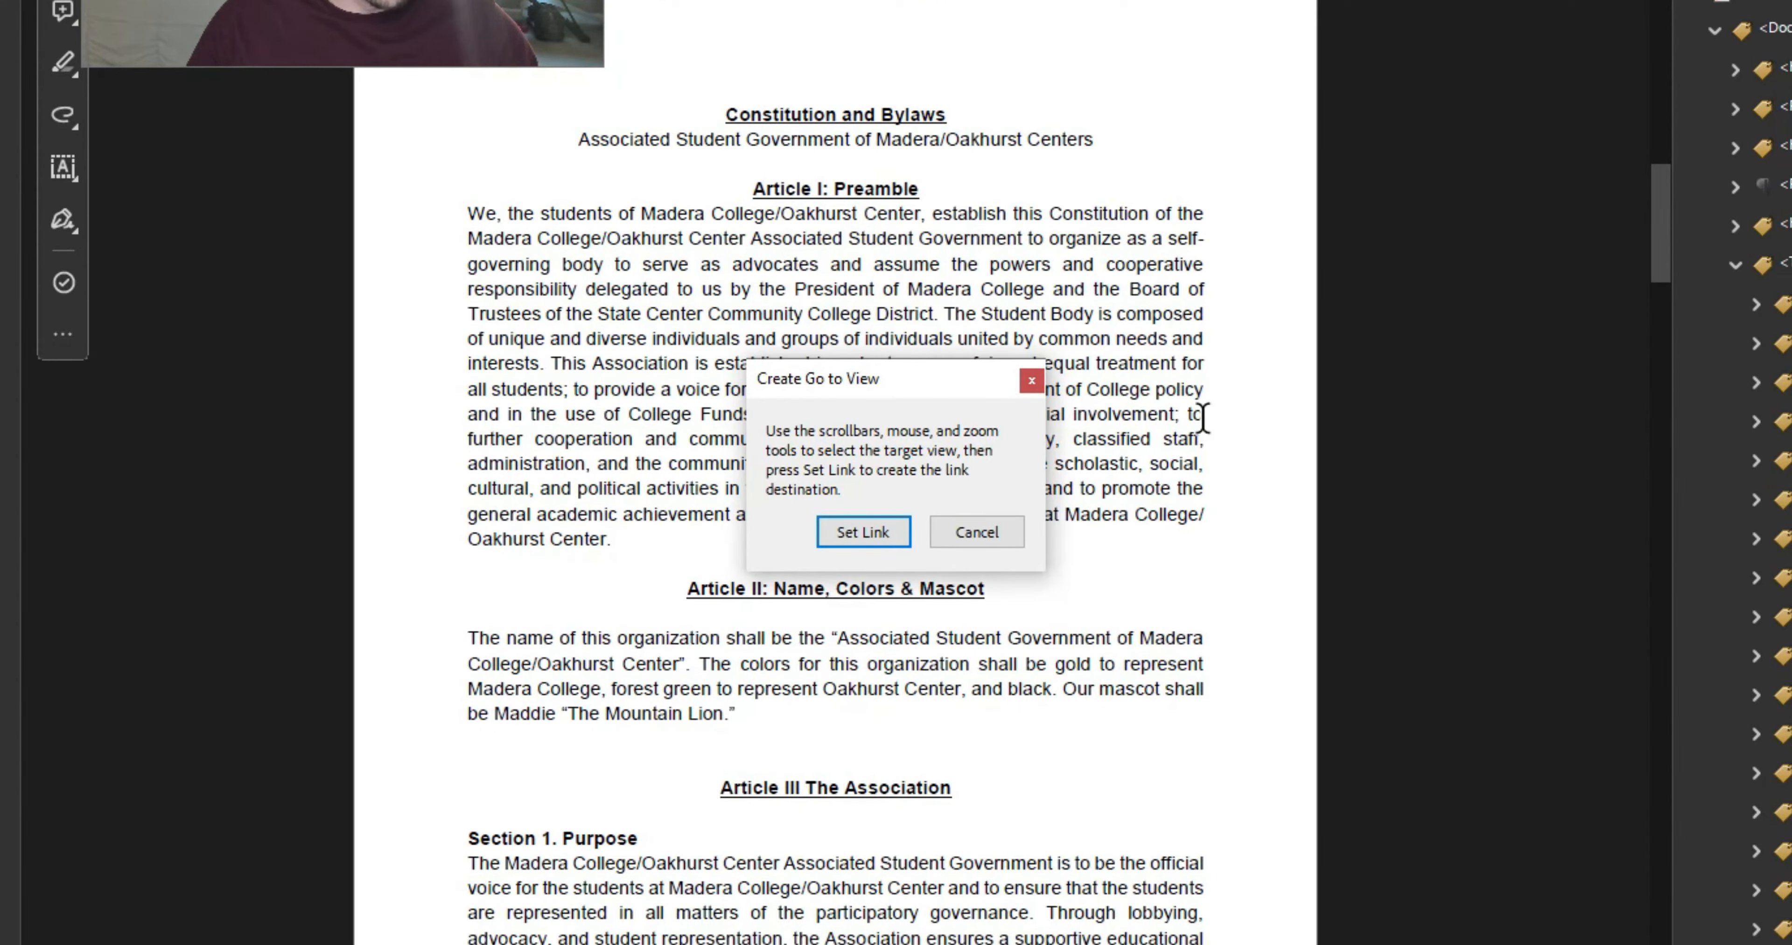
left_click_drag(1661, 231, 1663, 257)
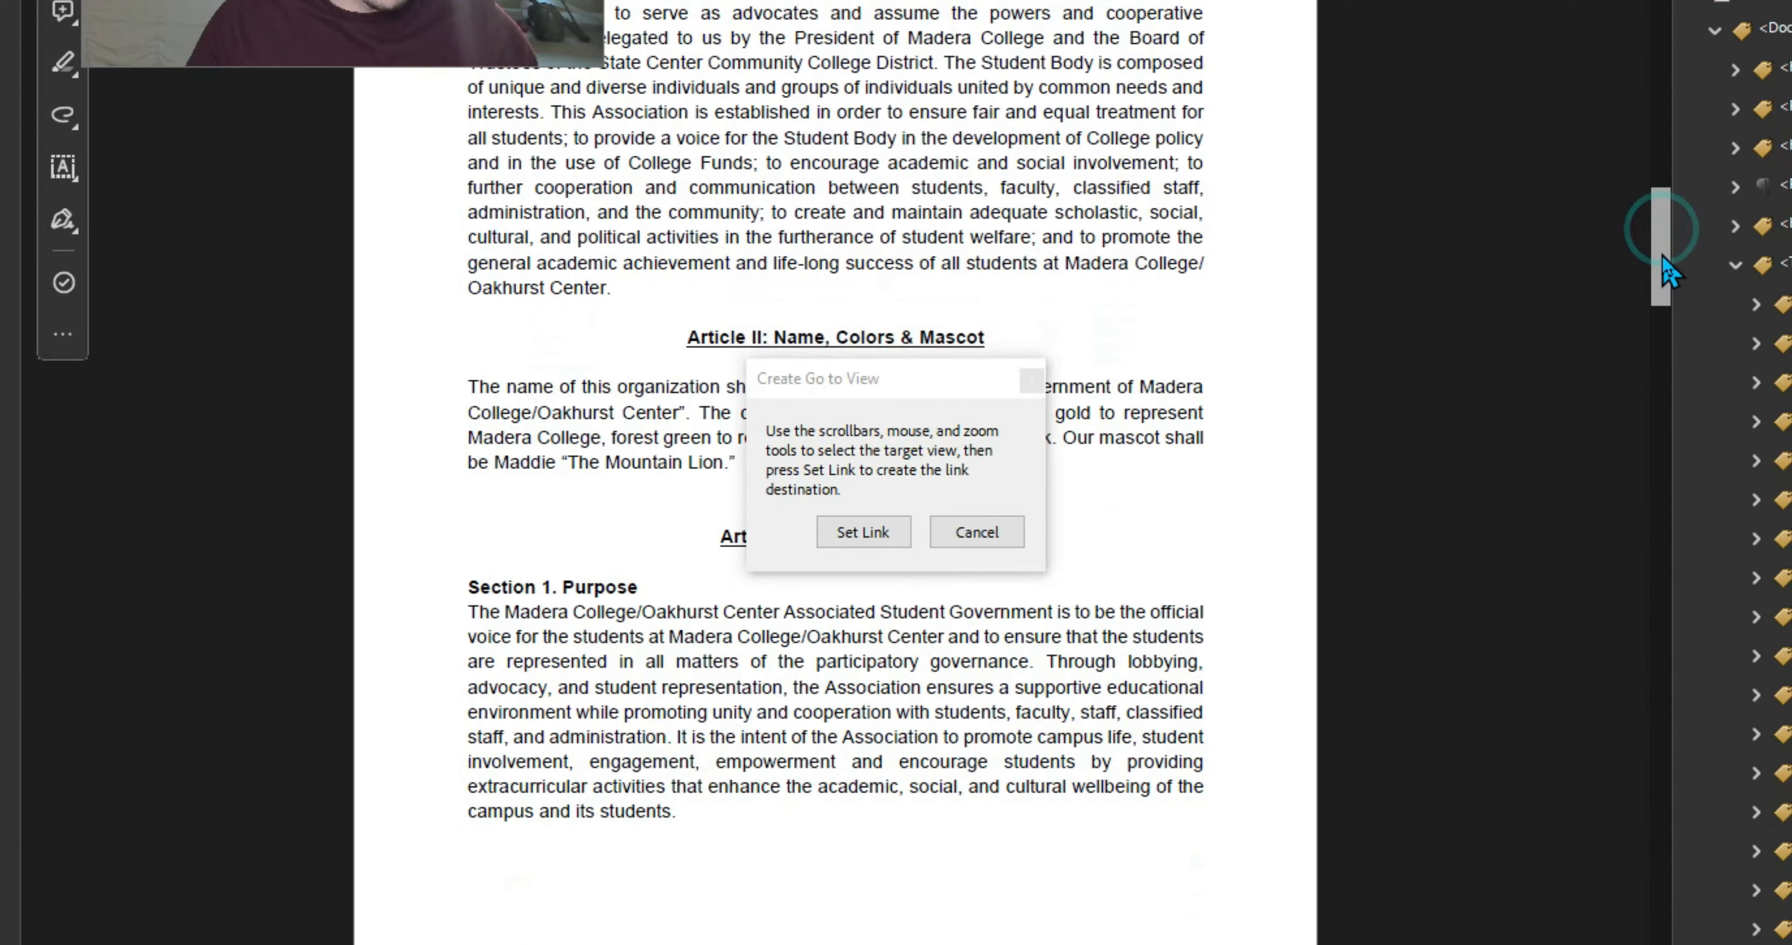
left_click(897, 533)
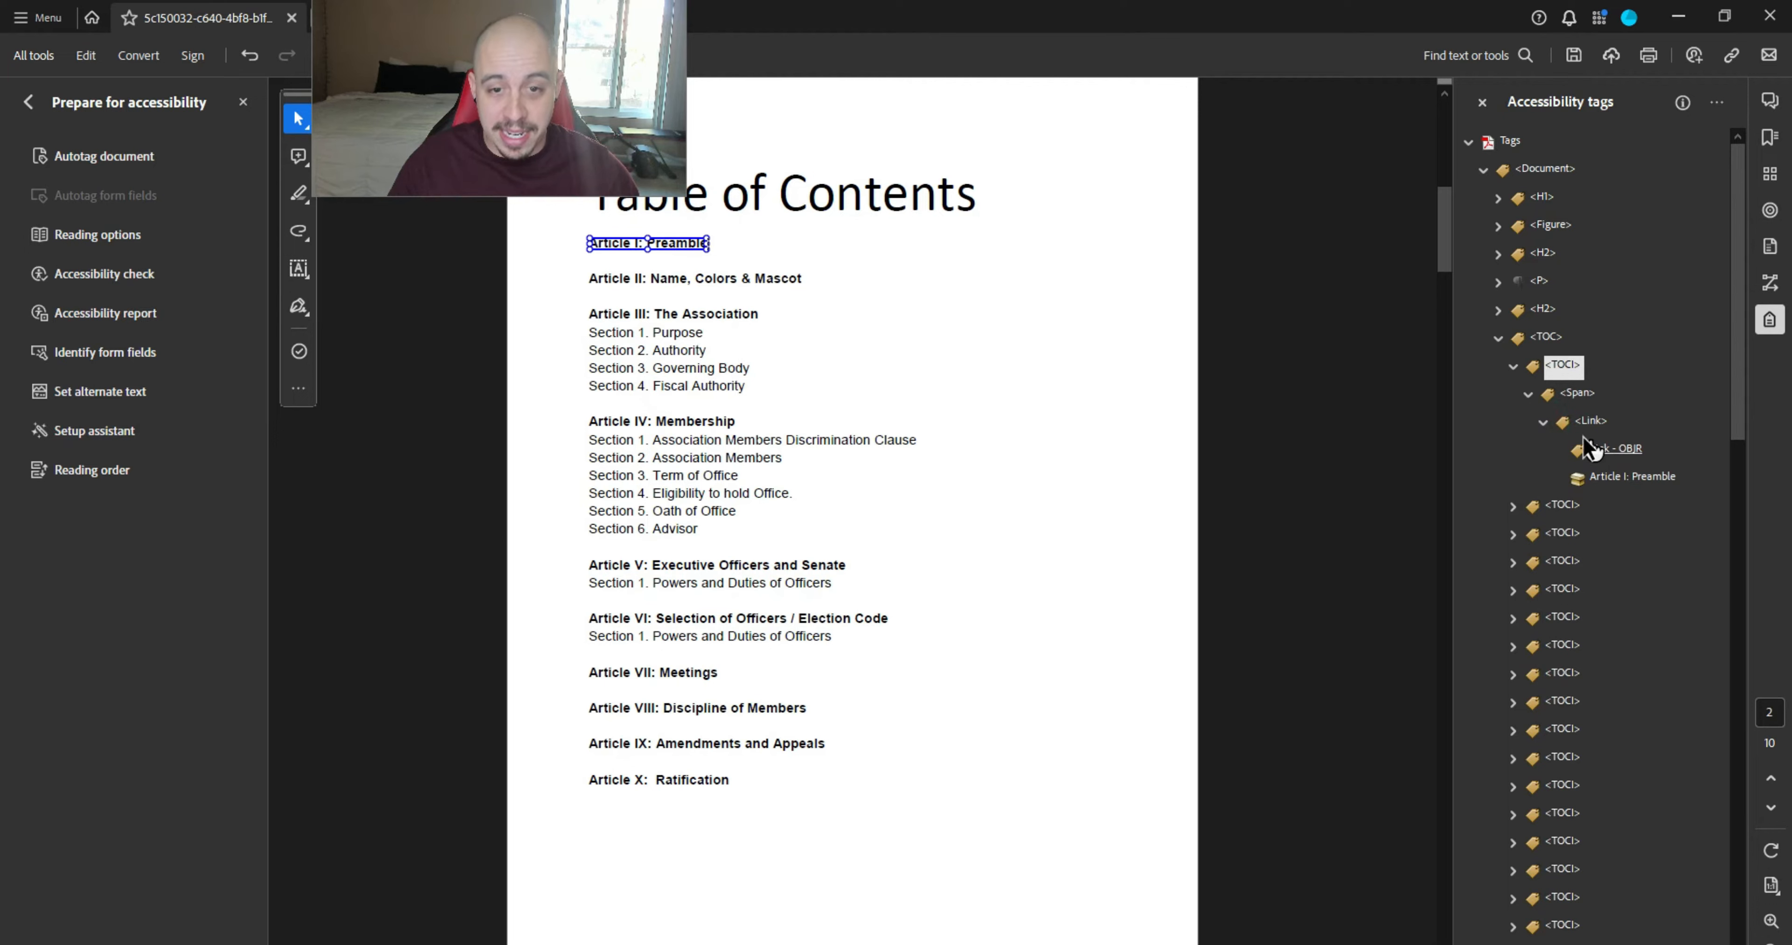
left_click(1513, 366)
- Link the "Article II: Name, Colors & Mascot" contents entry to the page view of its section in the bylaws body
left_click_drag(803, 278, 592, 277)
right_click(671, 278)
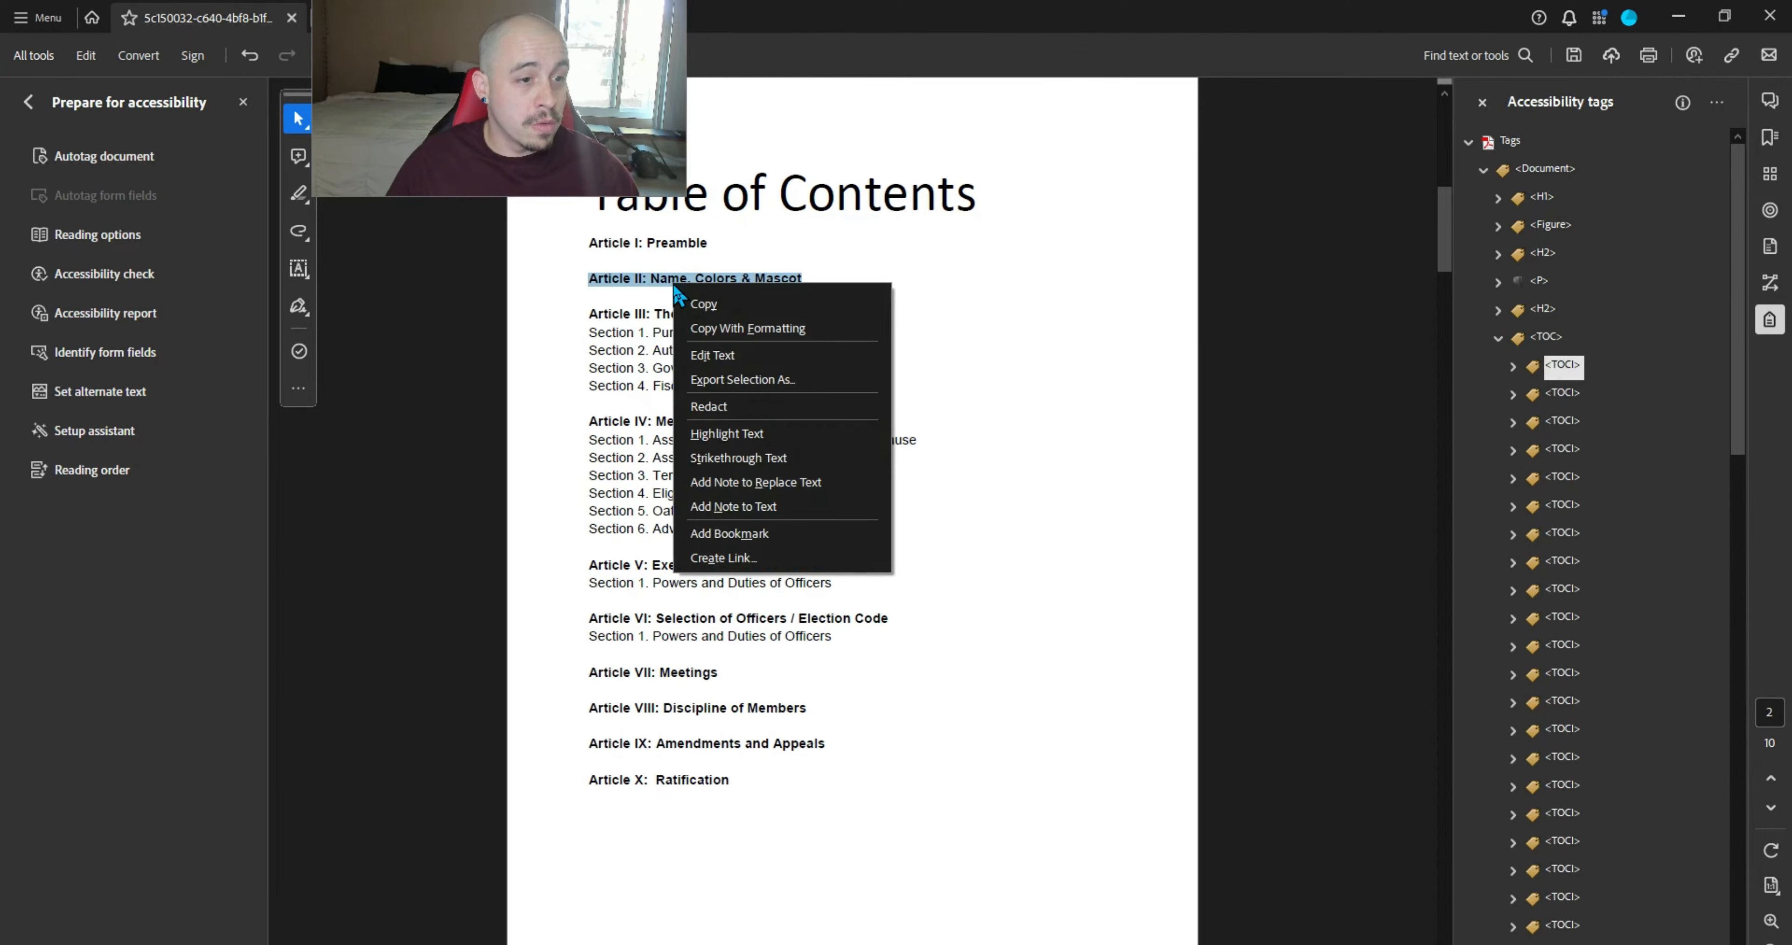
left_click(755, 558)
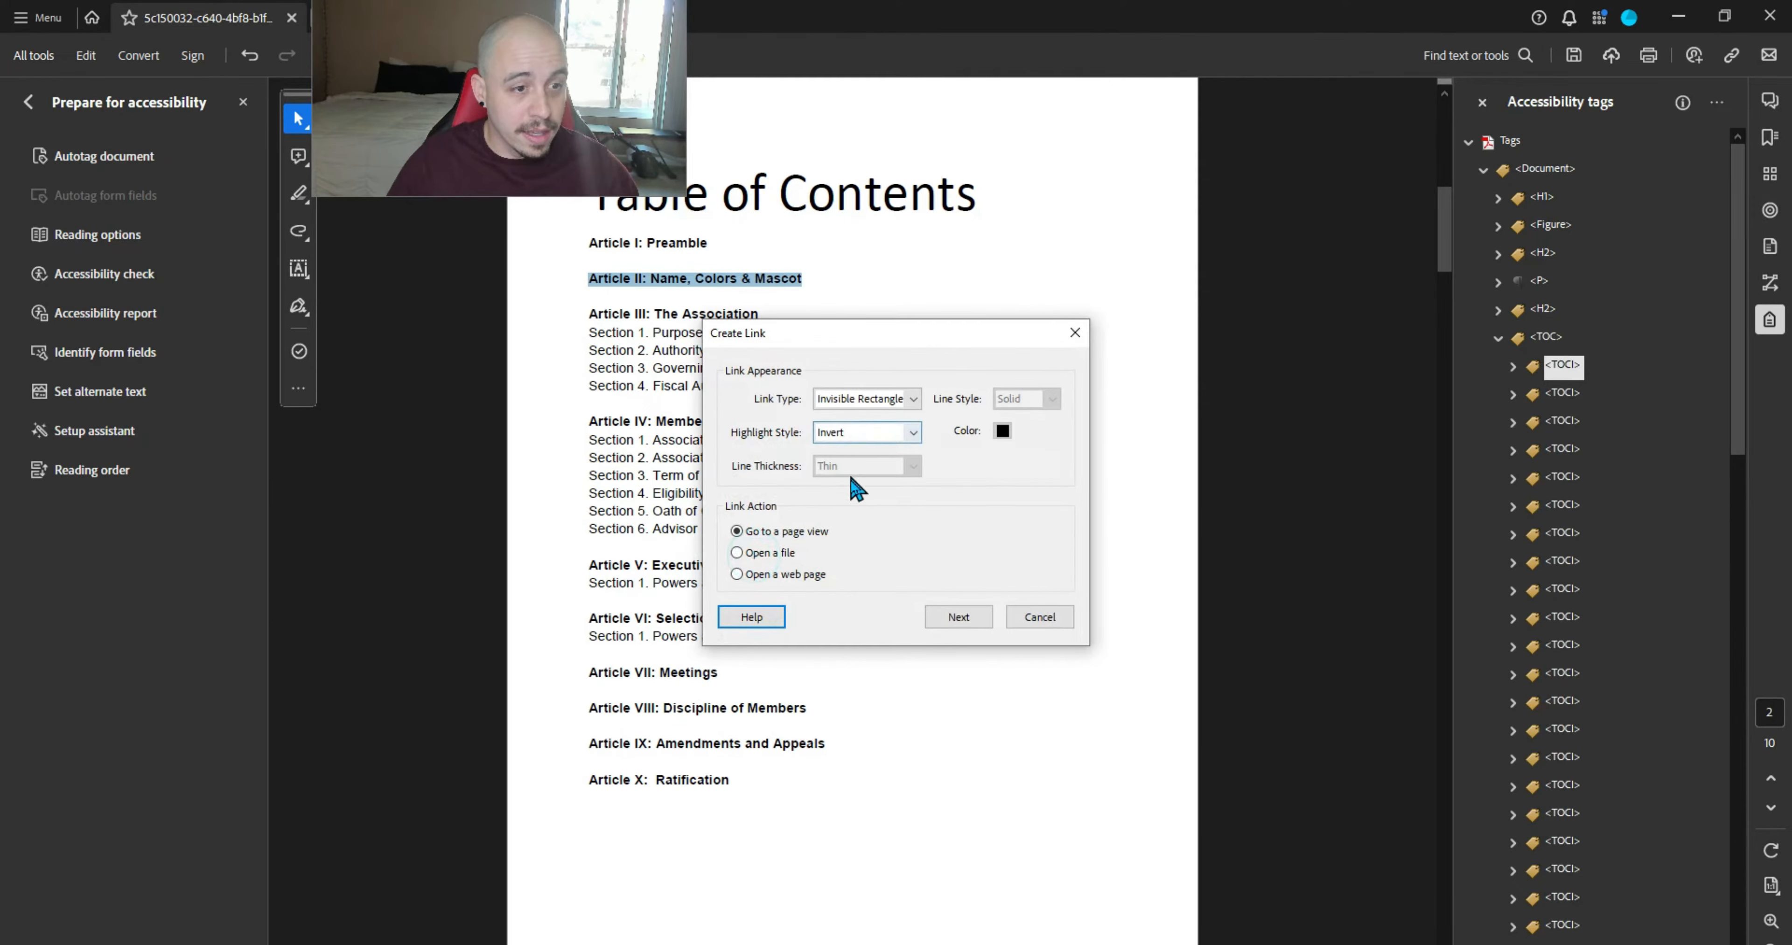
left_click(959, 616)
scroll(999, 617, "down", 10)
scroll(995, 618, "down", 3)
left_click(871, 531)
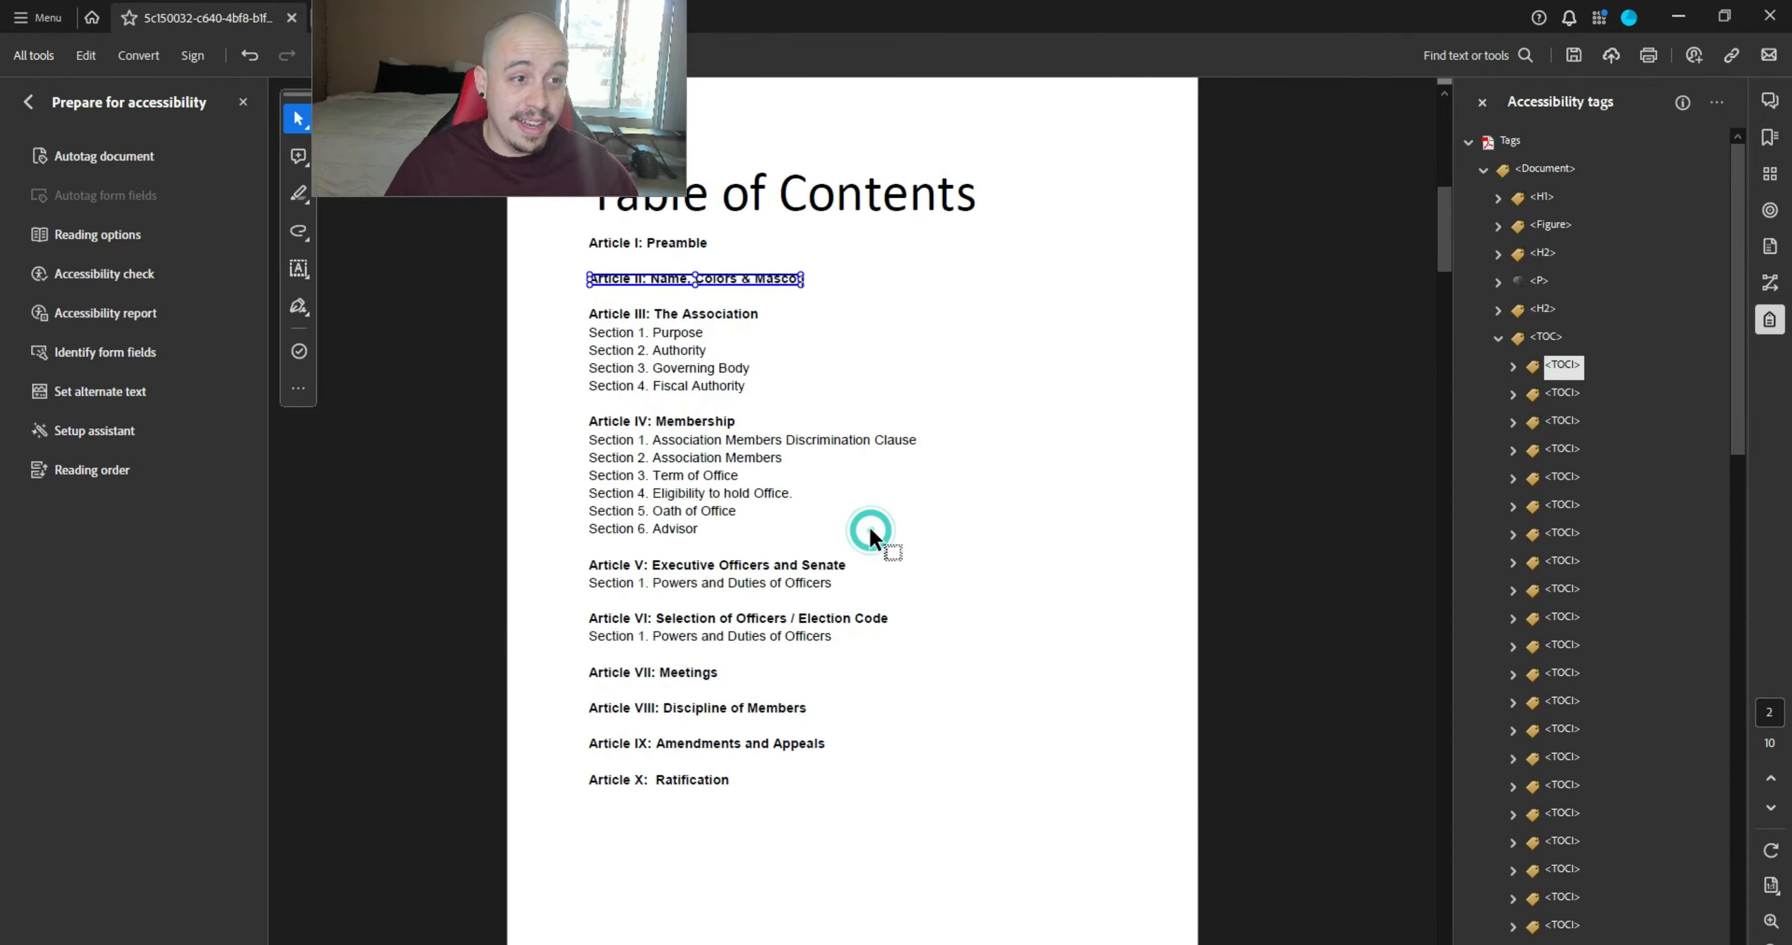
- Link the "Article III: The Association" contents entry to the page view of its heading in the bylaws body
left_click(713, 315)
left_click_drag(764, 316, 594, 318)
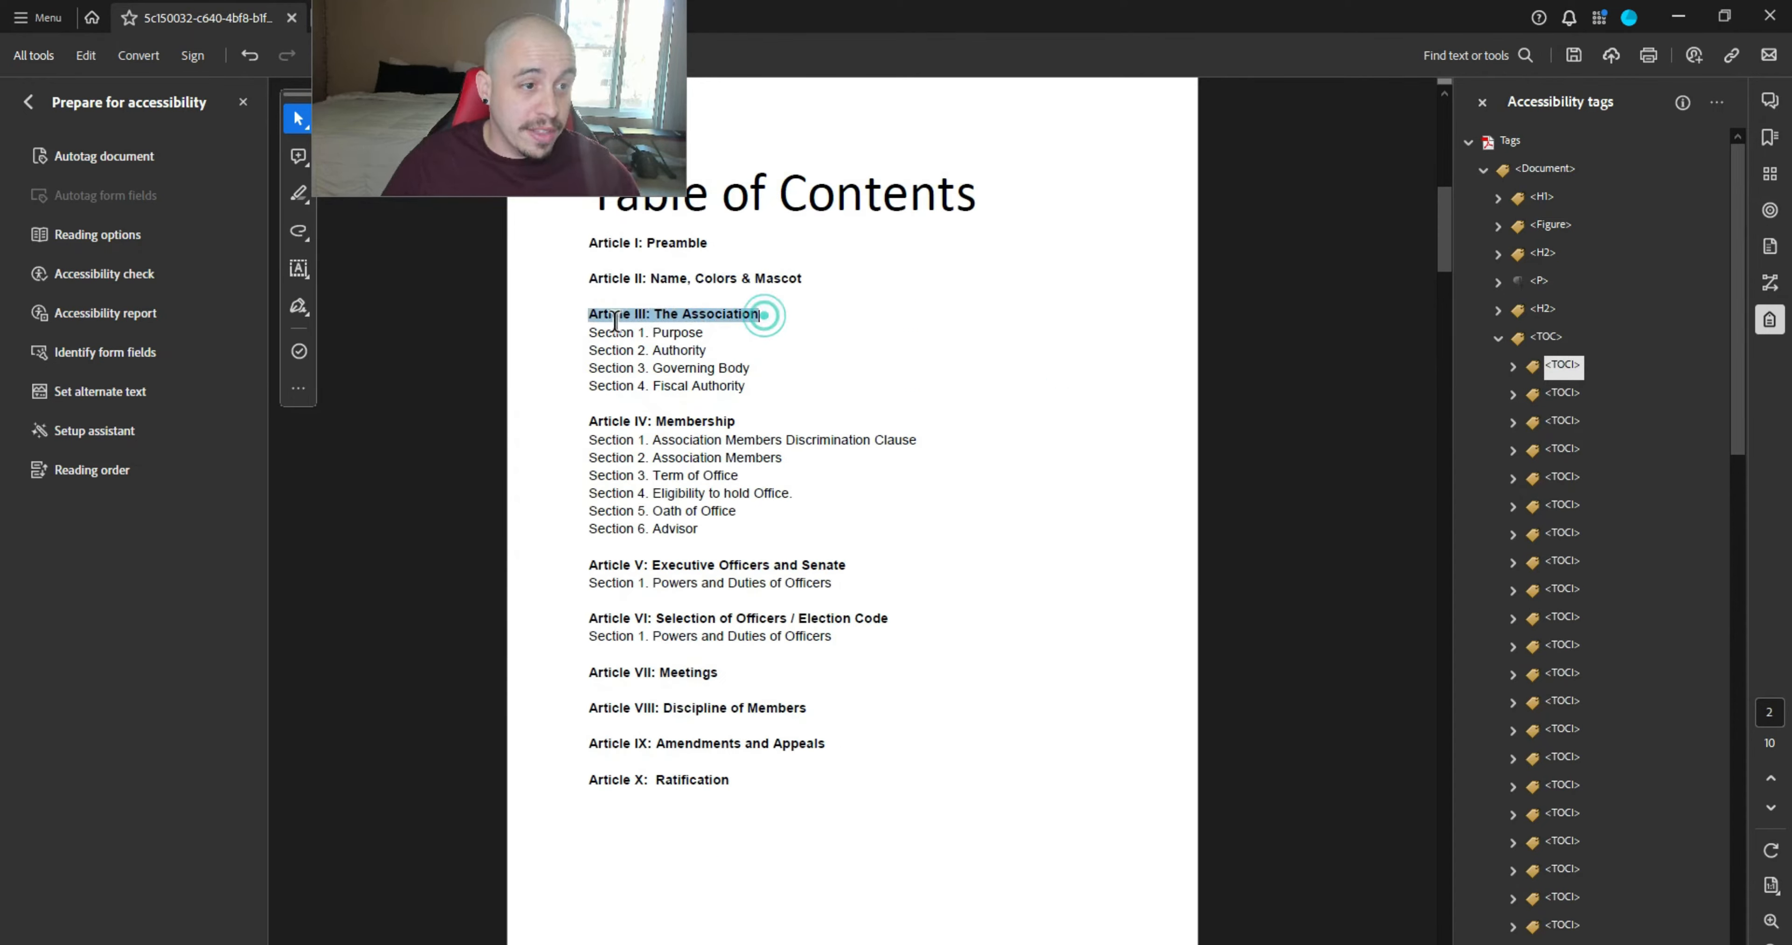
right_click(614, 321)
left_click(697, 603)
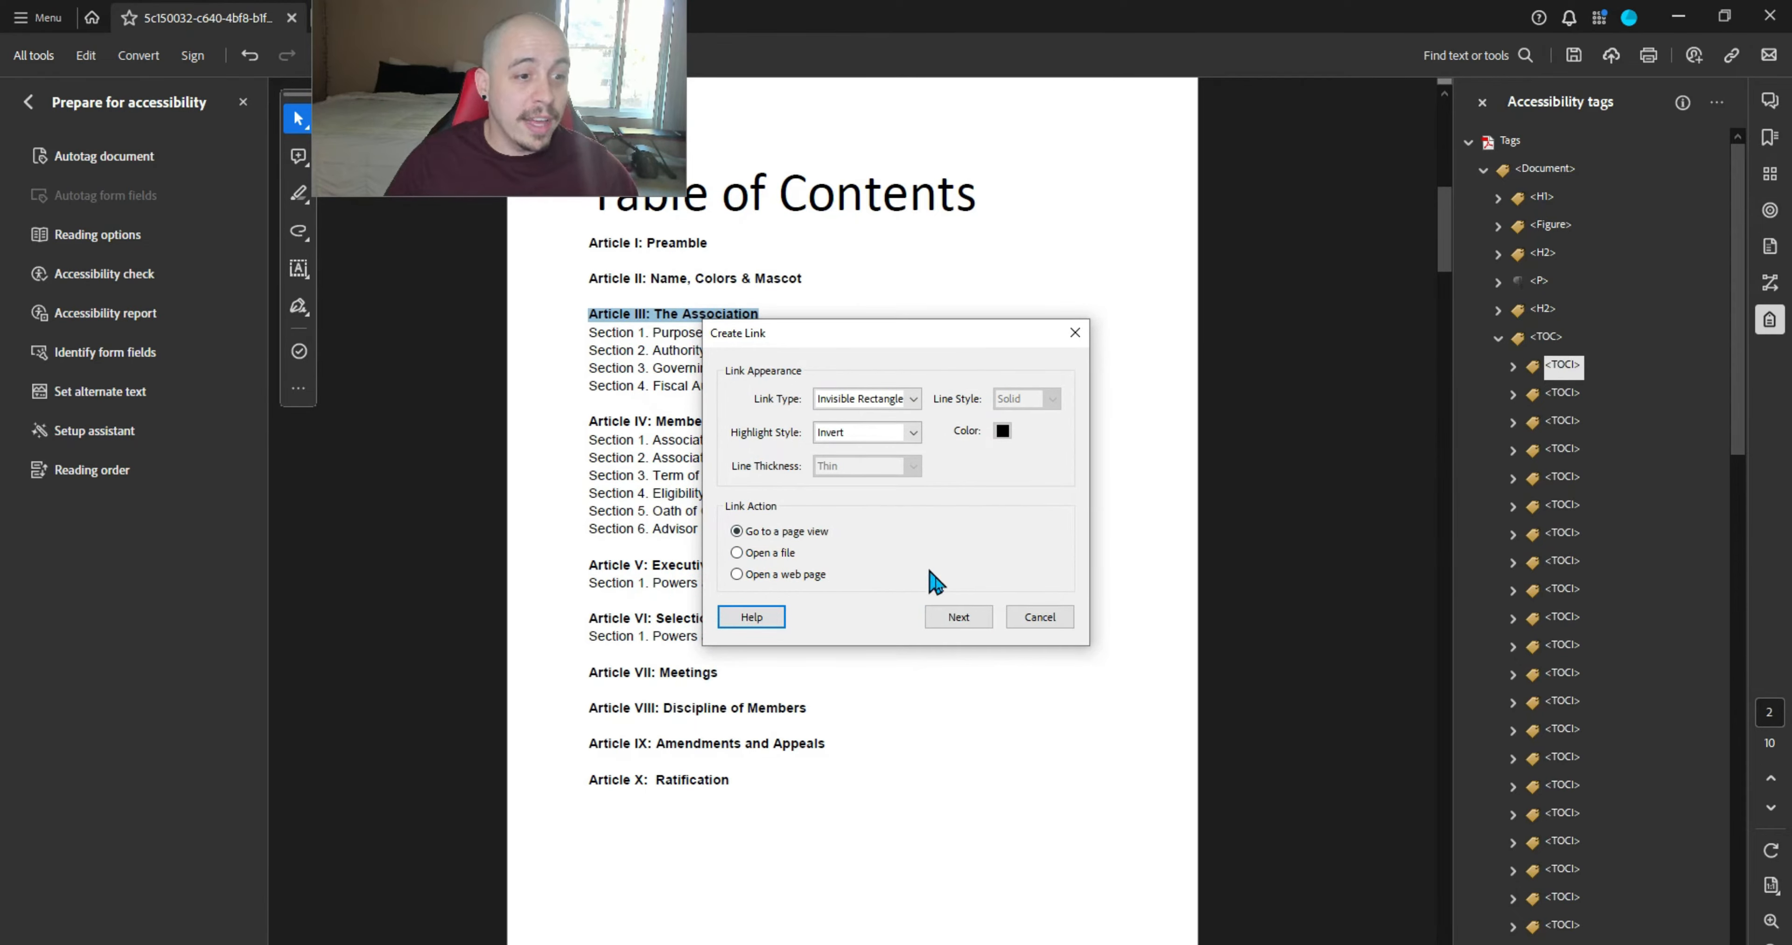
left_click(966, 613)
scroll(1002, 577, "down", 5)
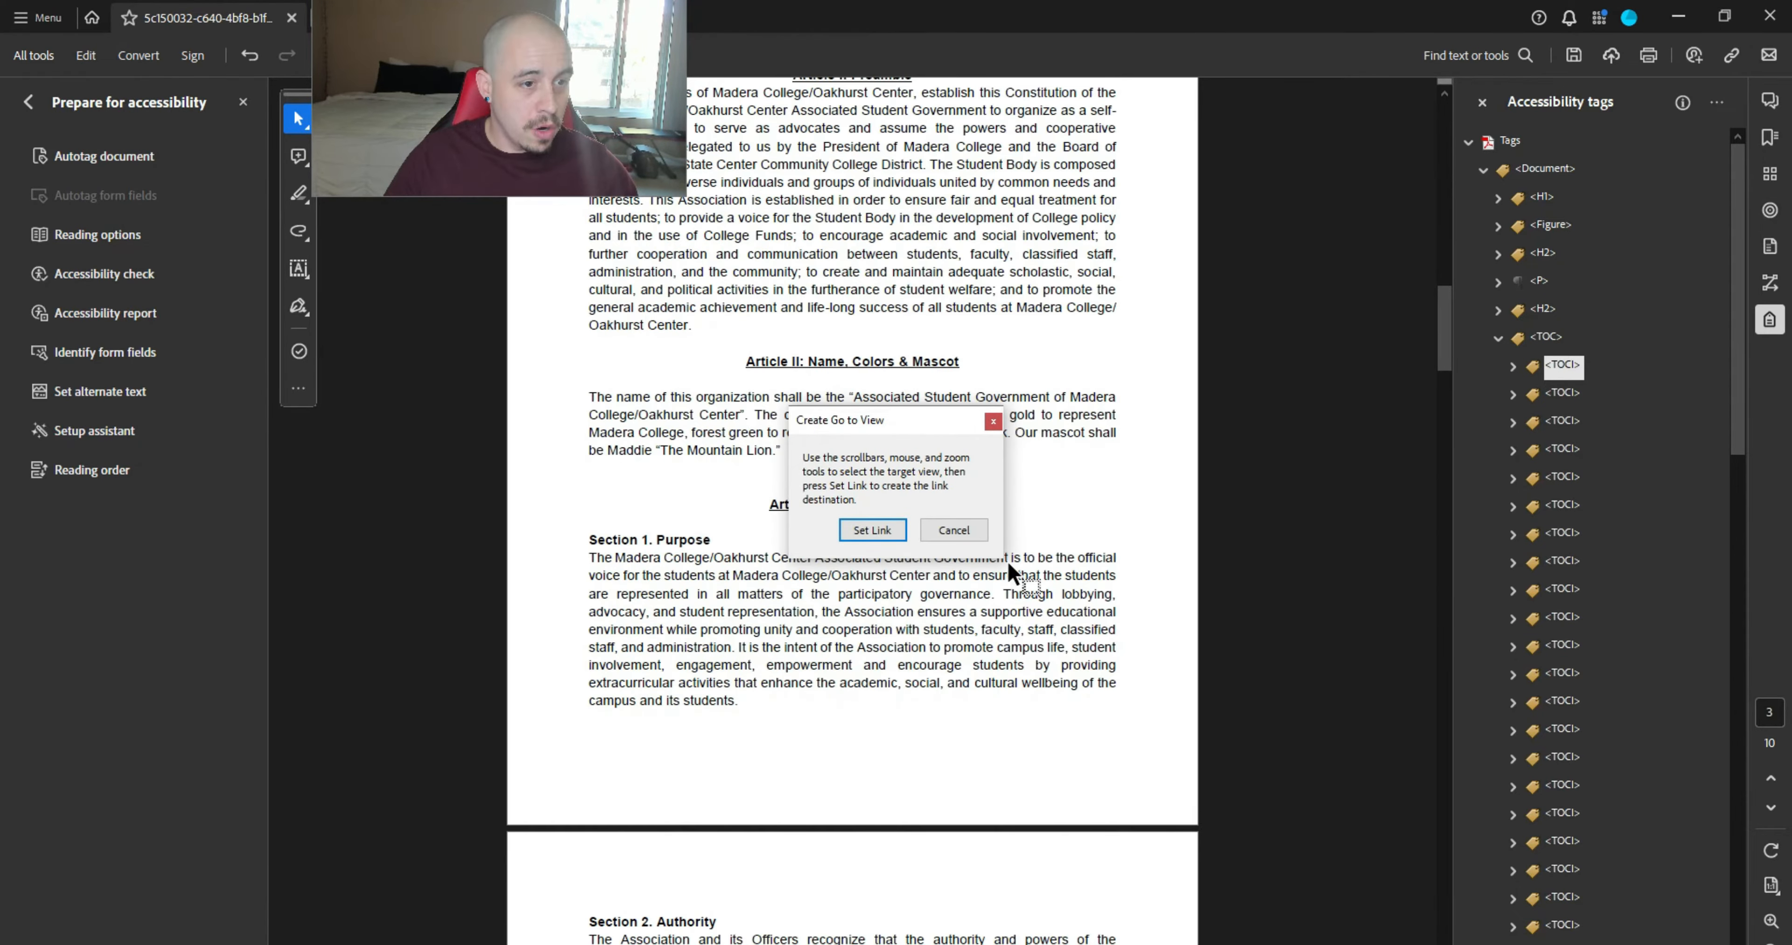
left_click_drag(1448, 323, 1448, 351)
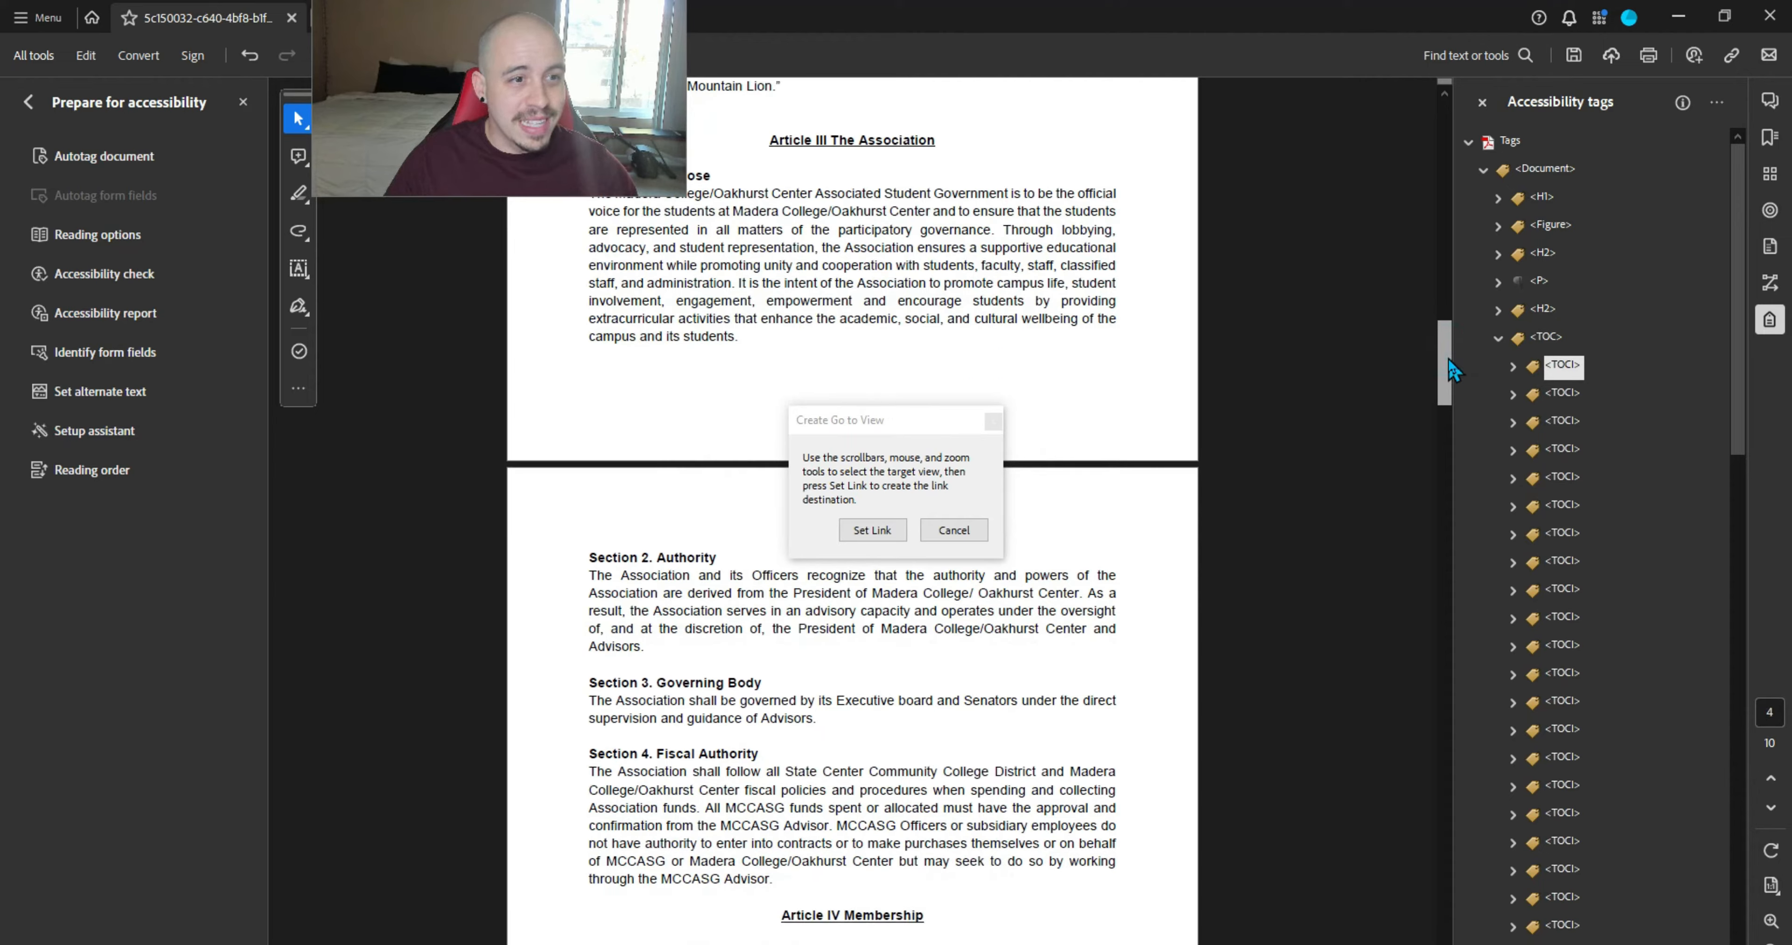
left_click_drag(1447, 358, 1447, 362)
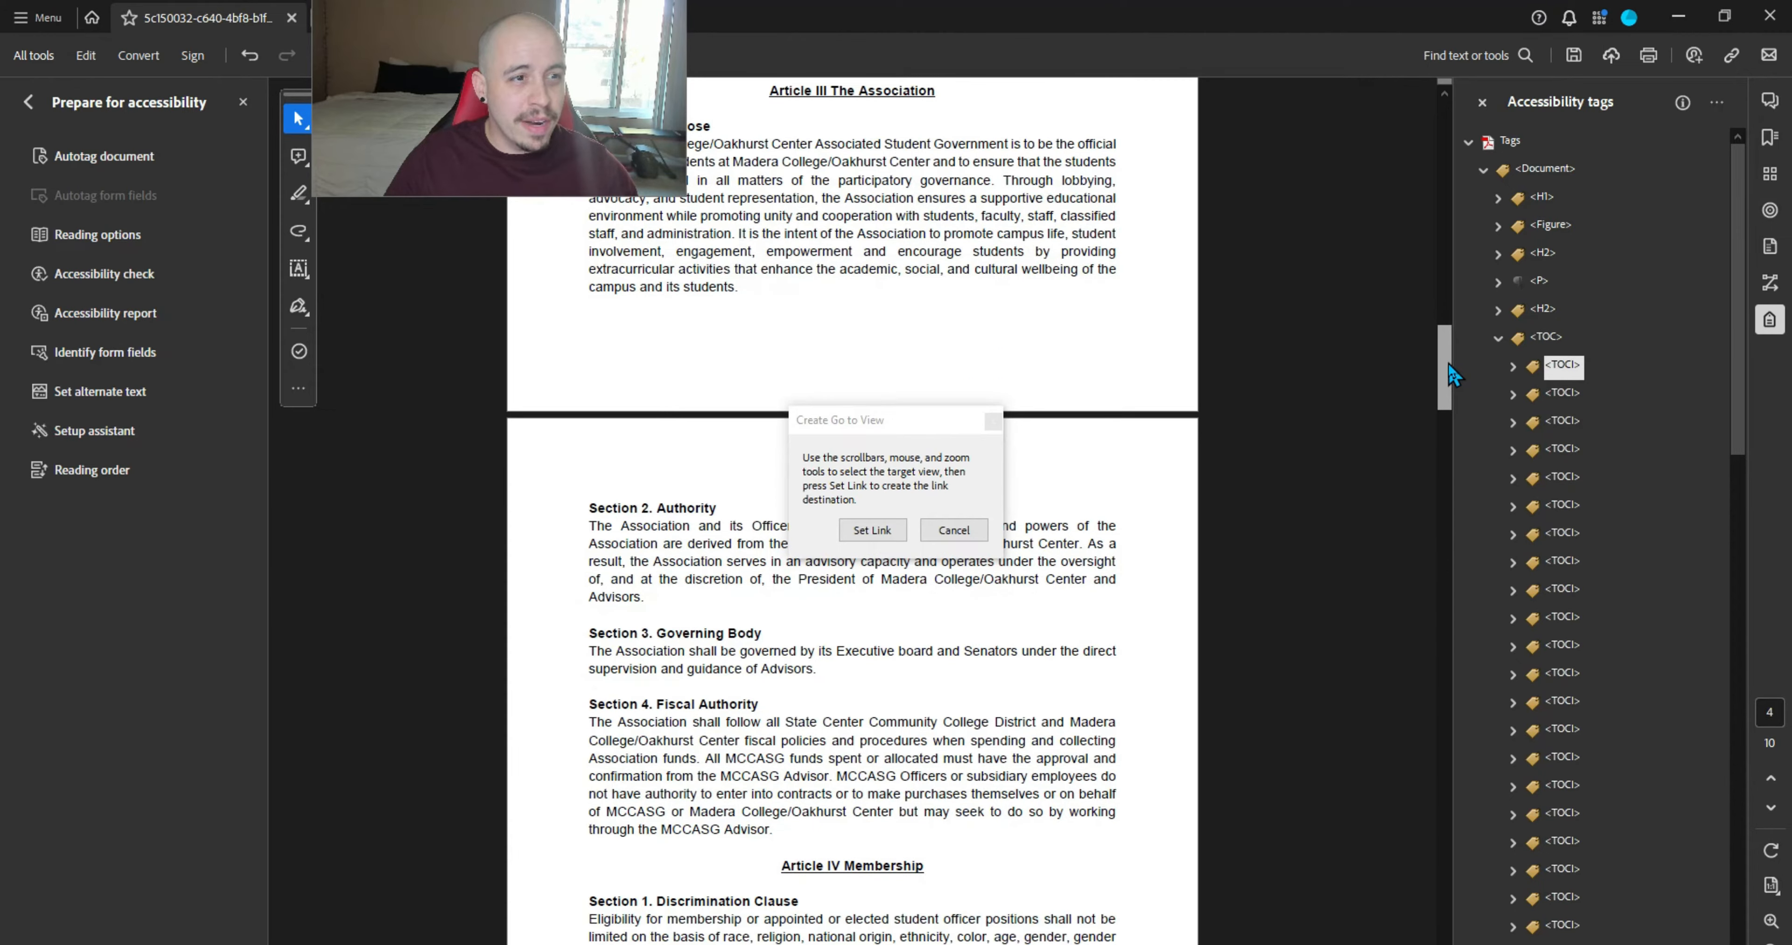
left_click(878, 532)
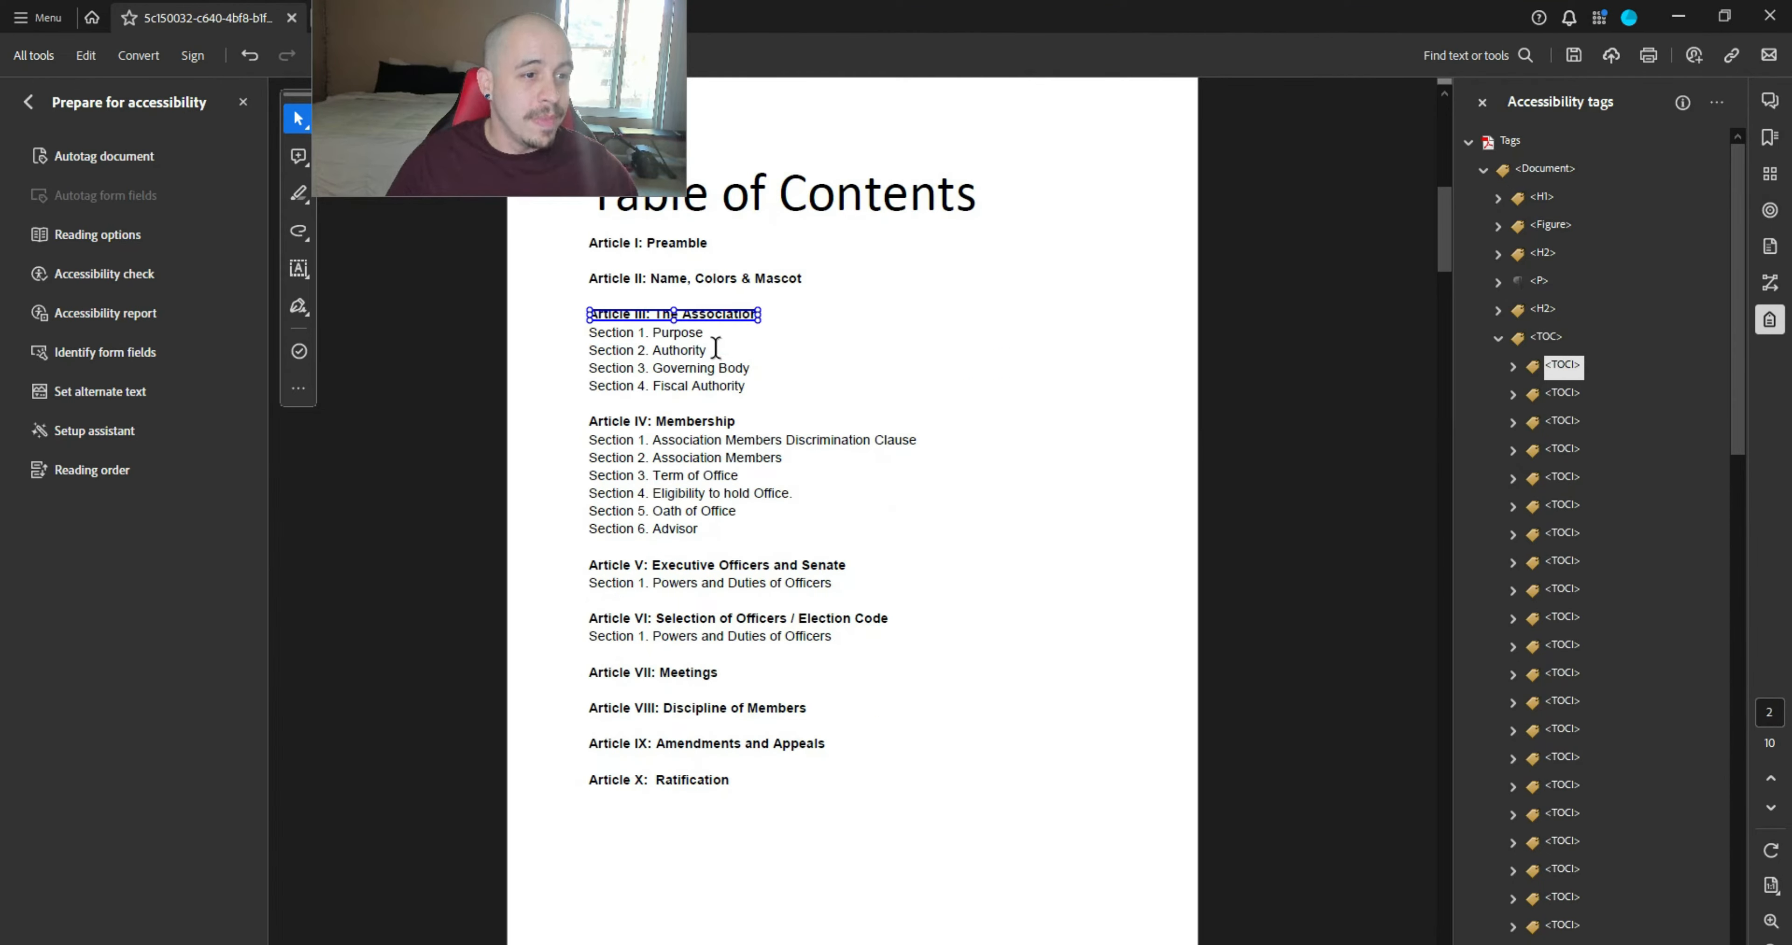
- Link the "Section 1. Purpose" contents entry under Article III to the page view of its section in the bylaws body
left_click_drag(708, 335, 614, 337)
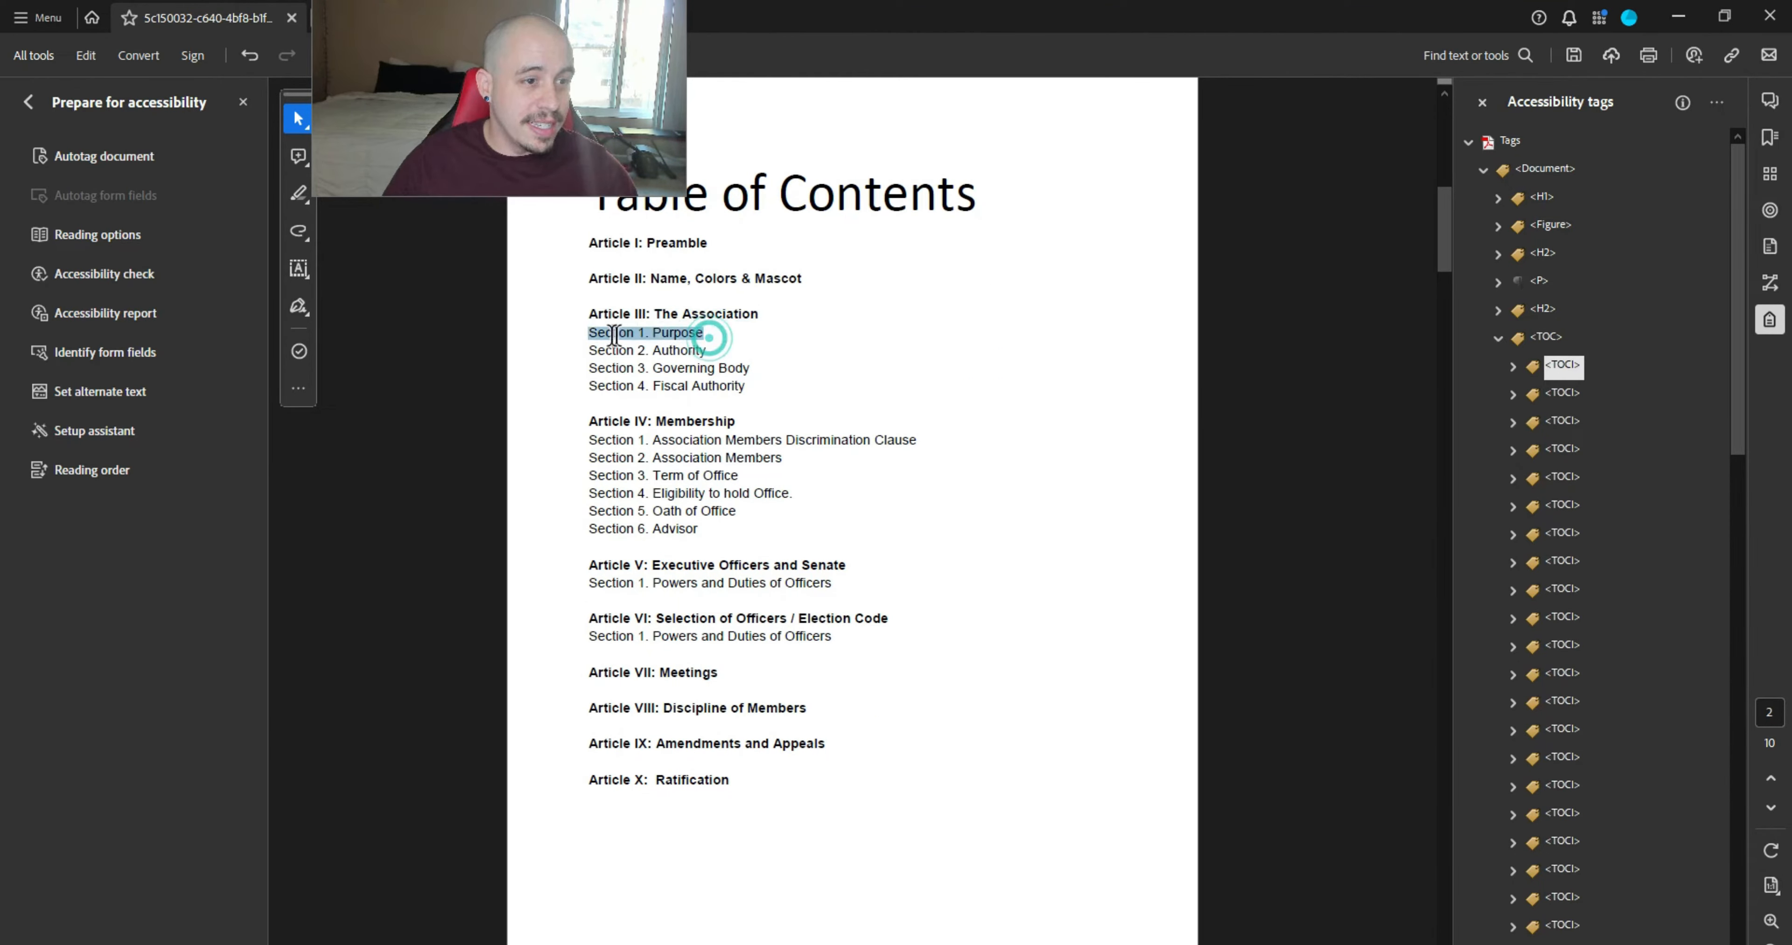
right_click(679, 333)
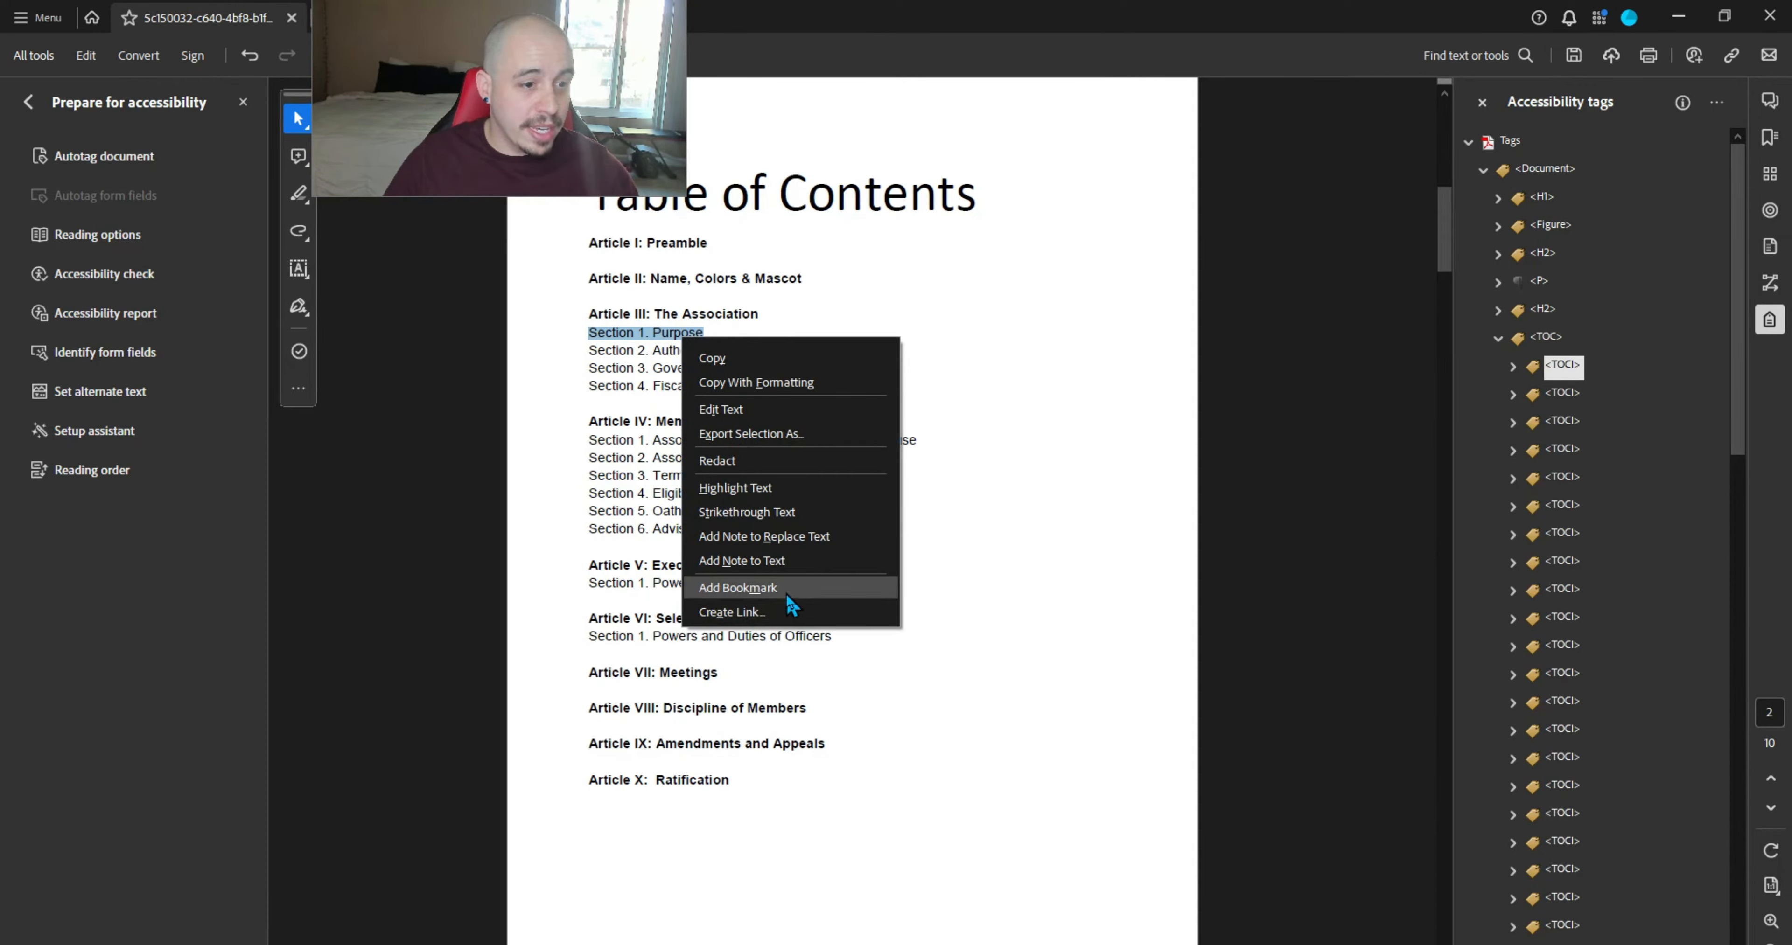
left_click(788, 612)
left_click(977, 617)
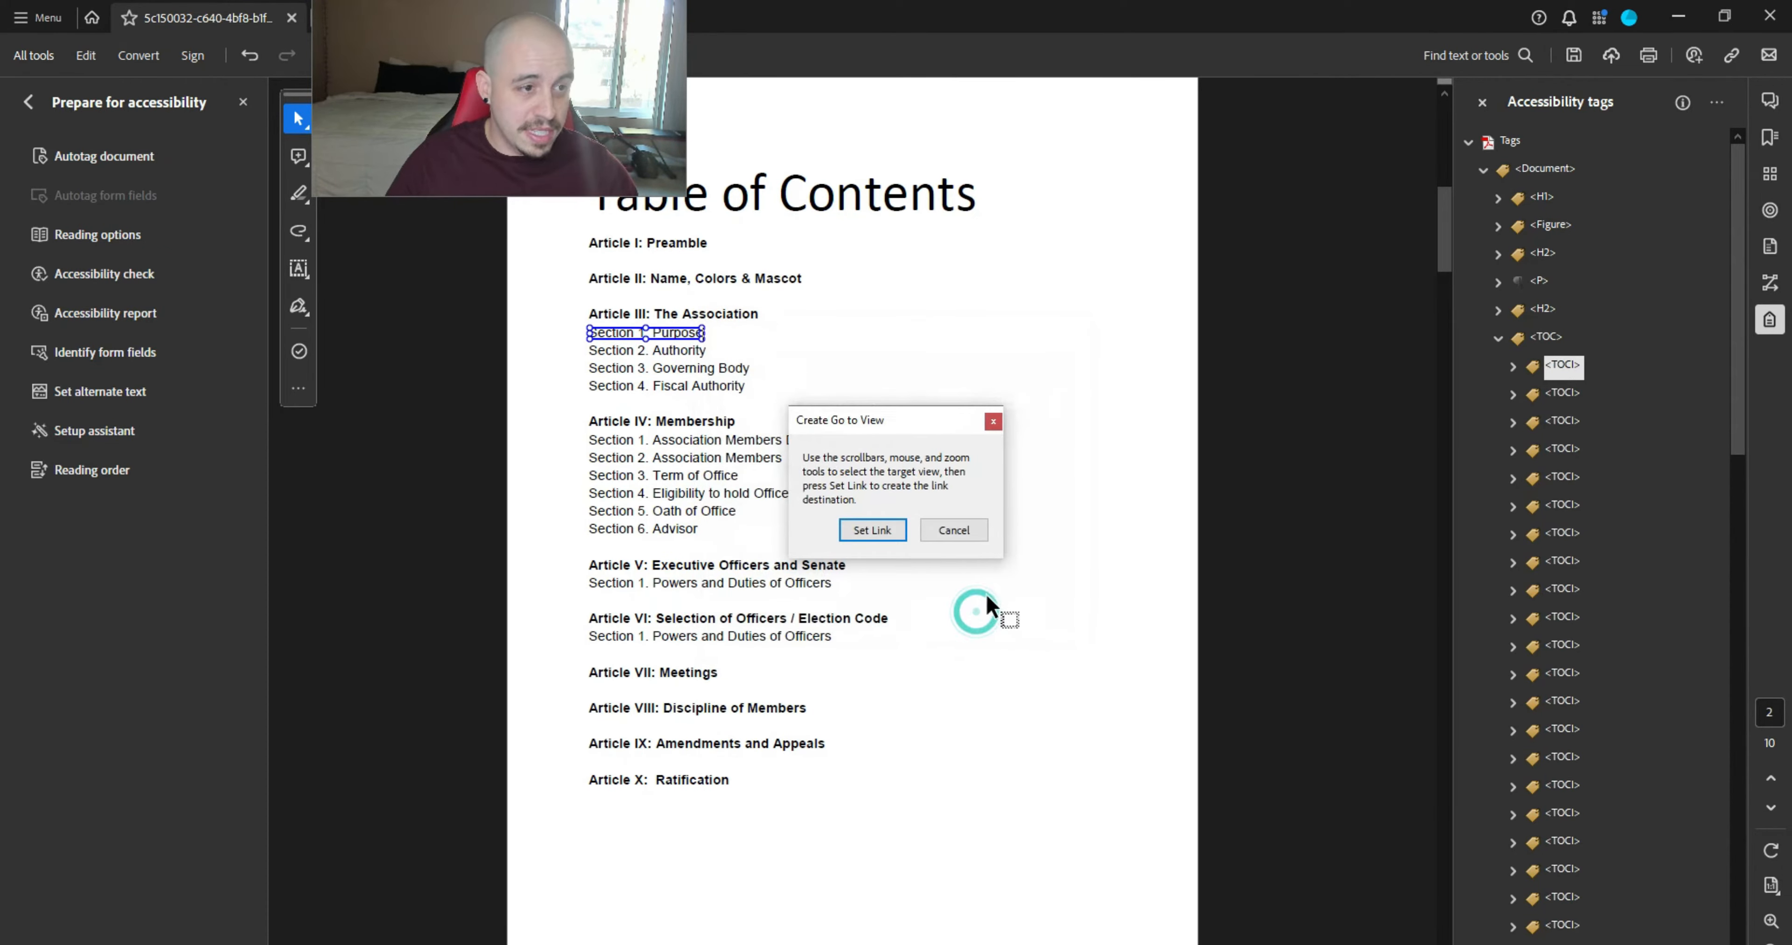
scroll(986, 596, "down", 1)
scroll(987, 596, "down", 5)
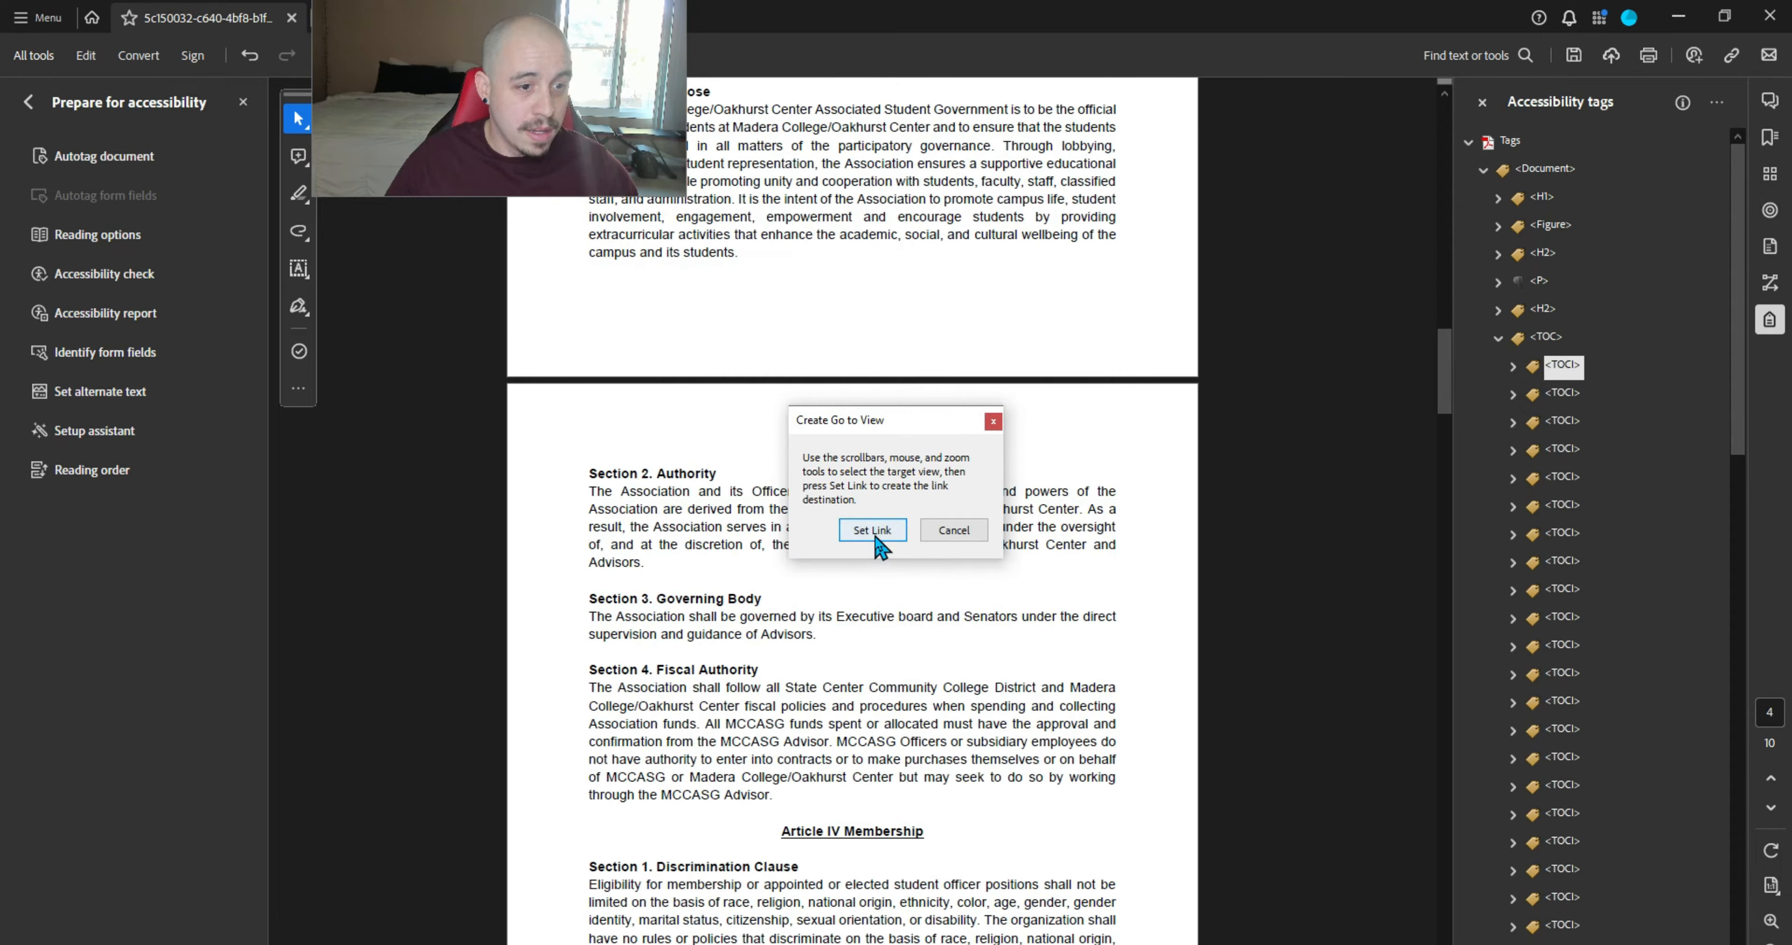
left_click(873, 530)
- Link the "Section 2. Authority" contents entry to a page view, and select the "Section 3. Governing Body" entry
left_click_drag(706, 349, 609, 352)
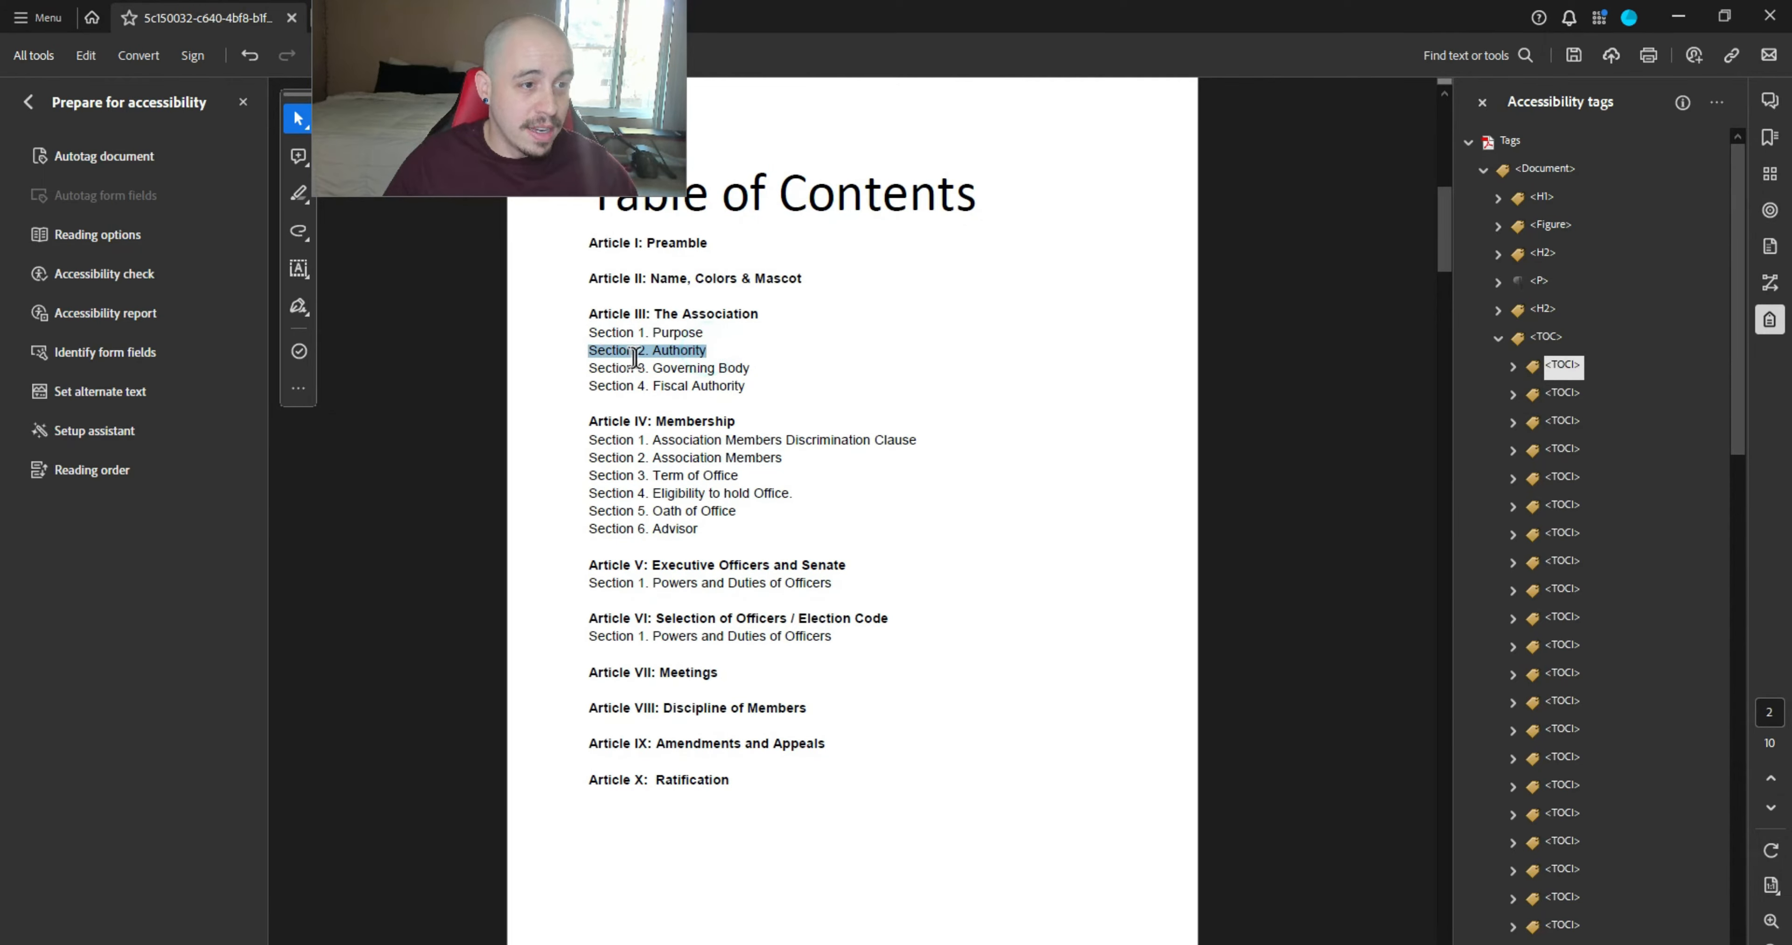
right_click(631, 350)
left_click(670, 619)
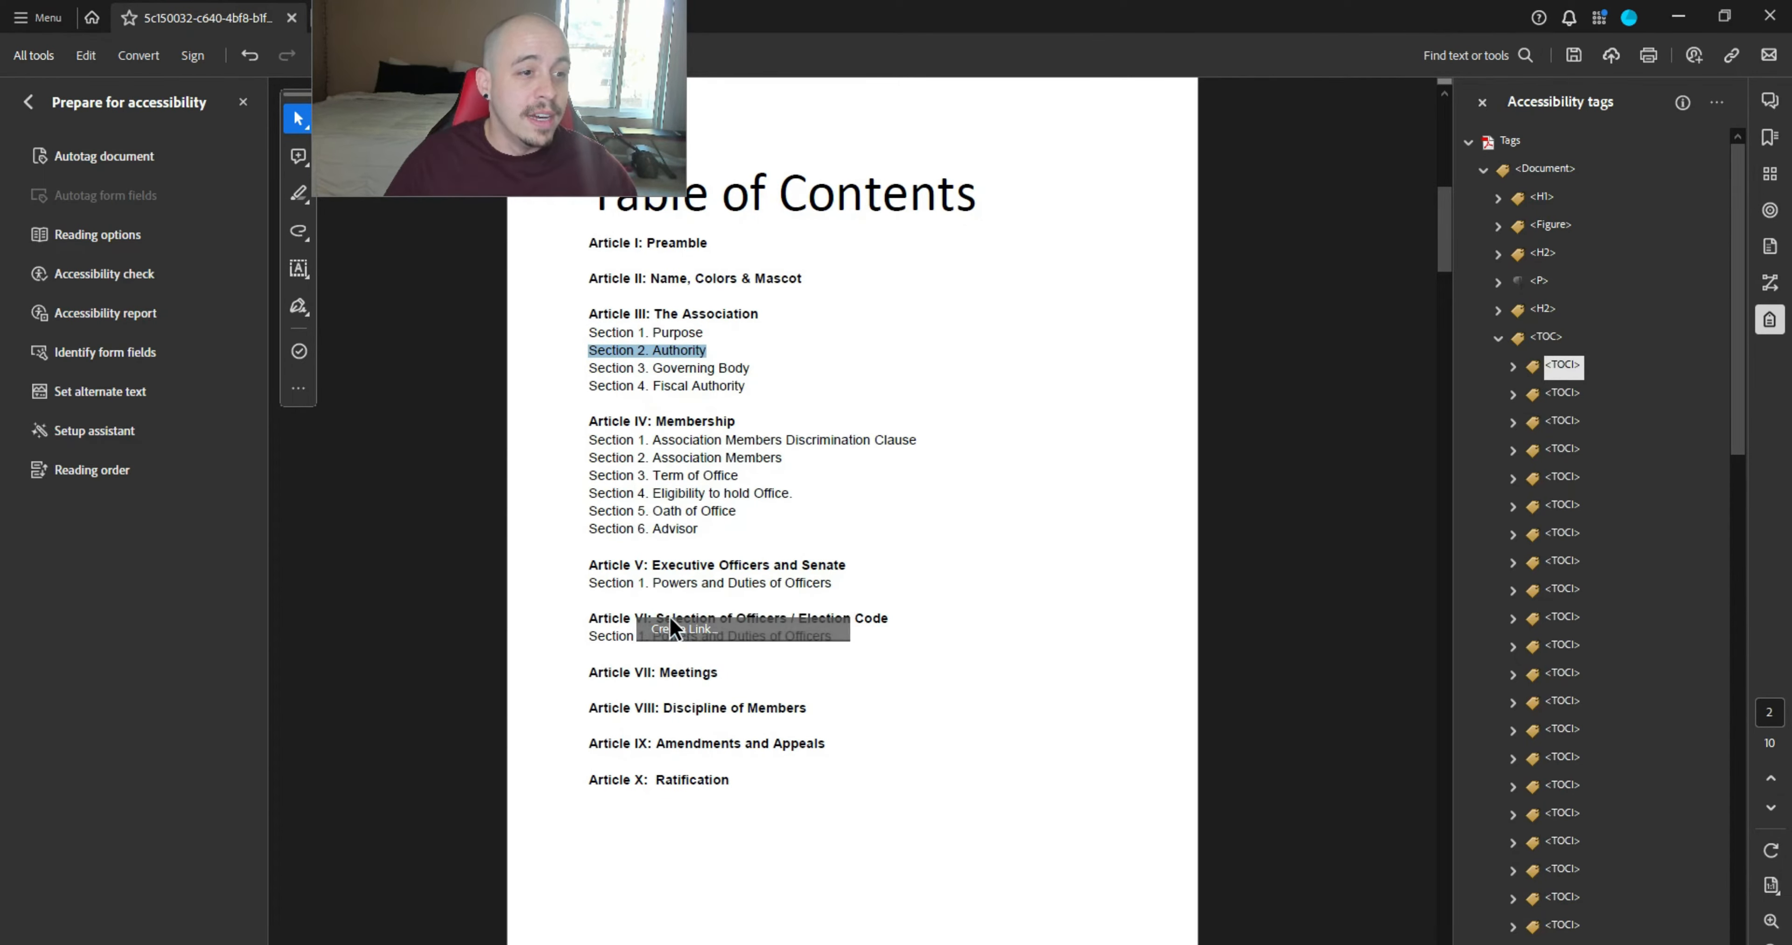
left_click(958, 617)
left_click(871, 532)
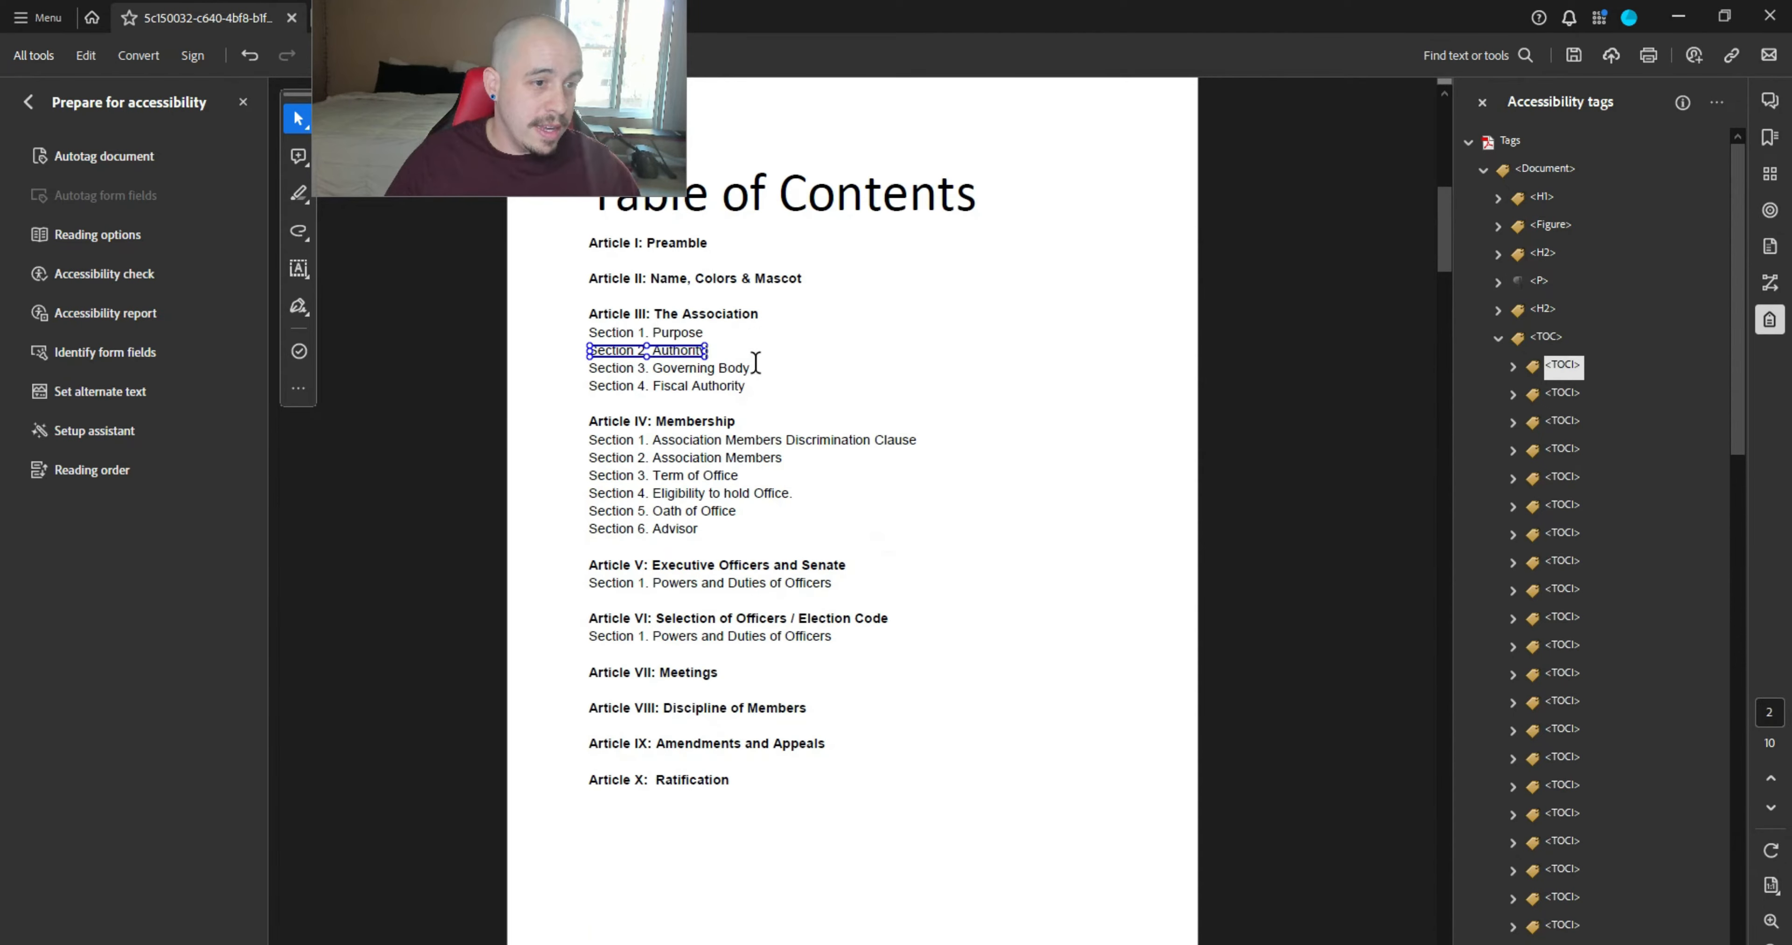
left_click_drag(752, 370, 600, 366)
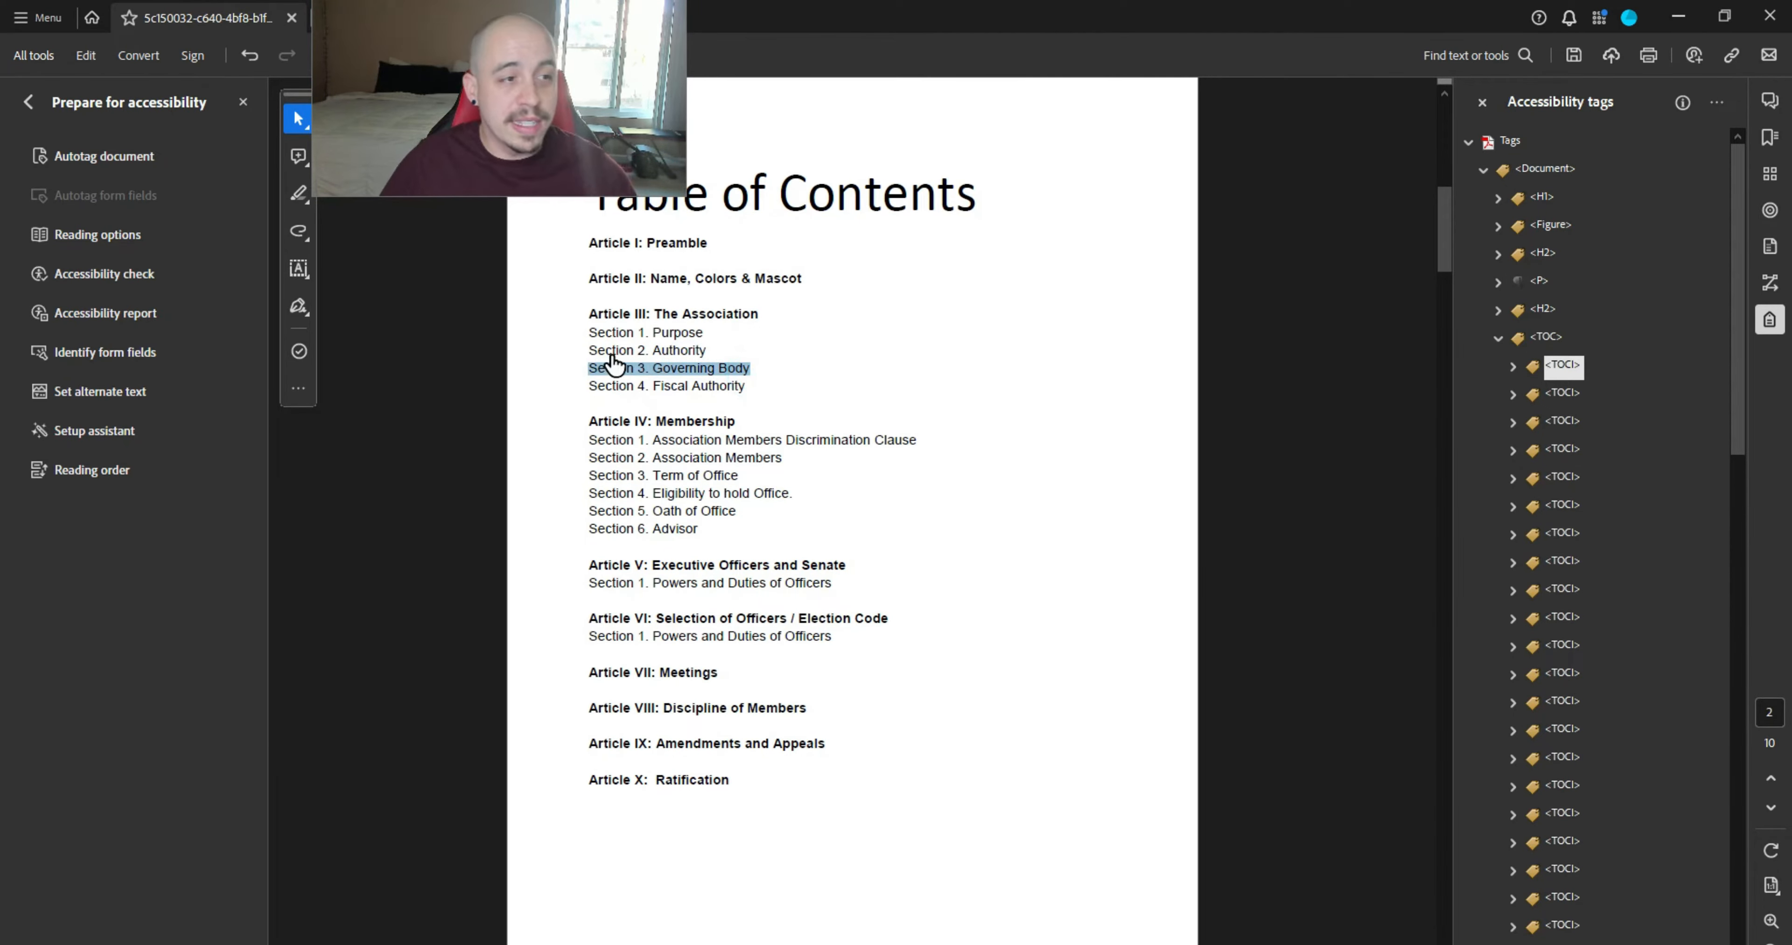
- Try linking the "Section 3. Term of Office" contents entry to a page view in the bylaws body, and delete that link
left_click_drag(739, 477, 590, 477)
right_click(591, 479)
left_click(701, 753)
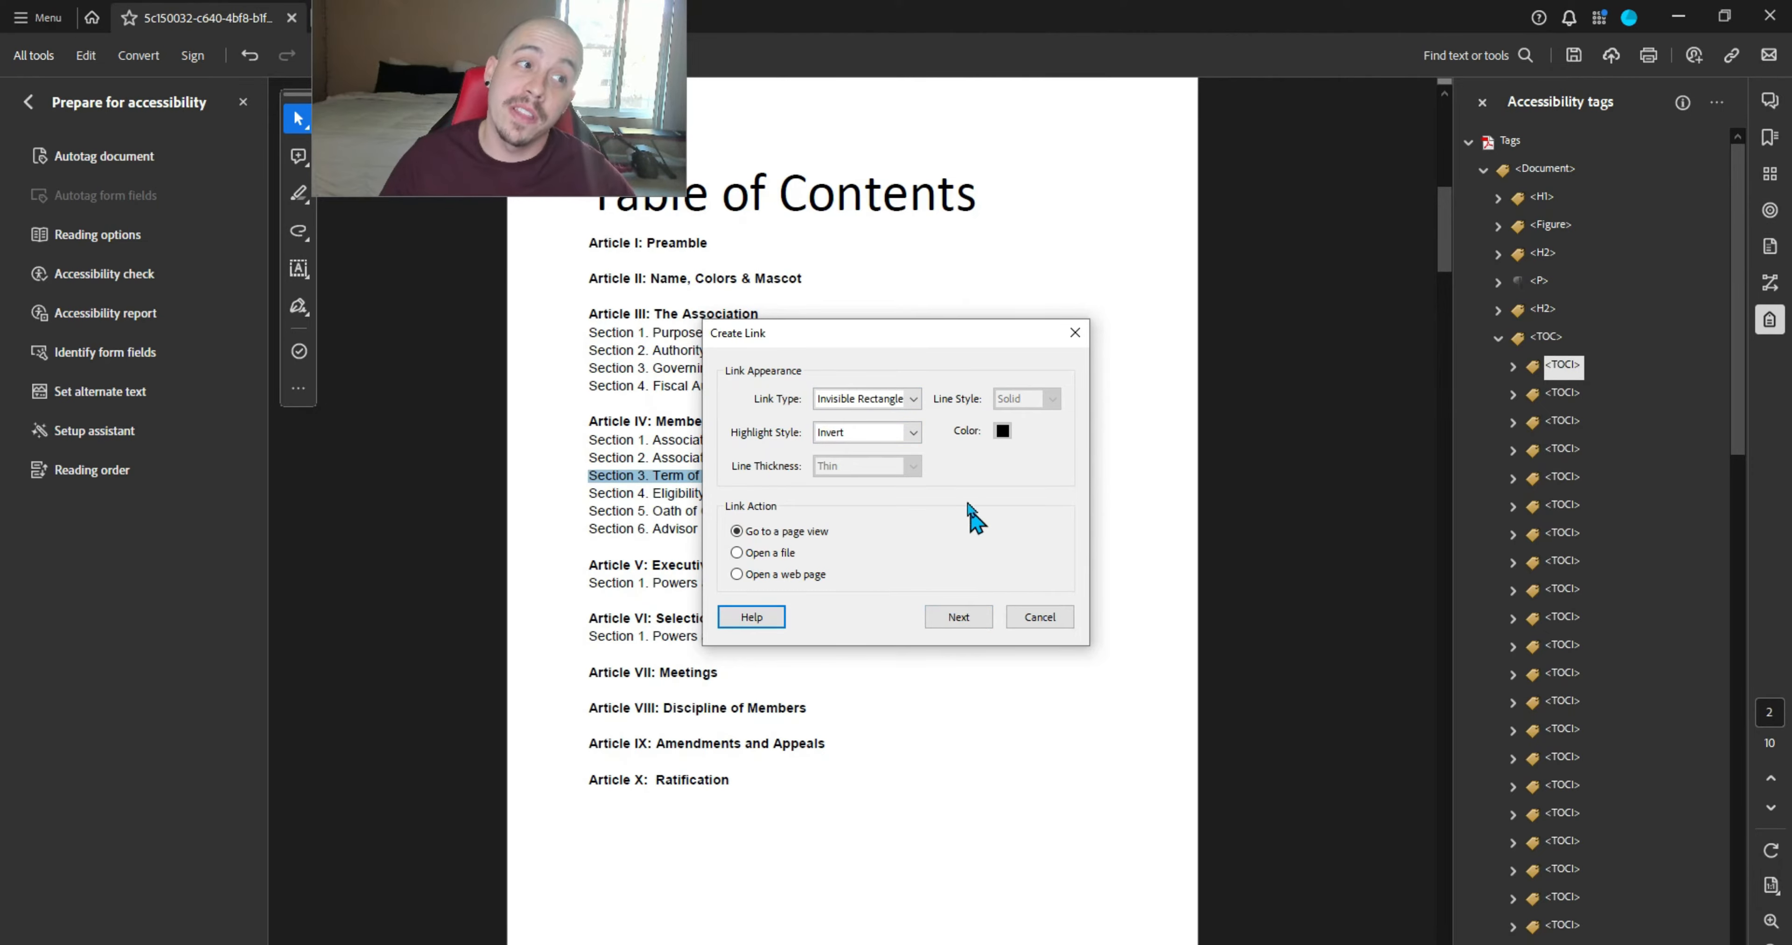
left_click(959, 616)
scroll(971, 608, "down", 10)
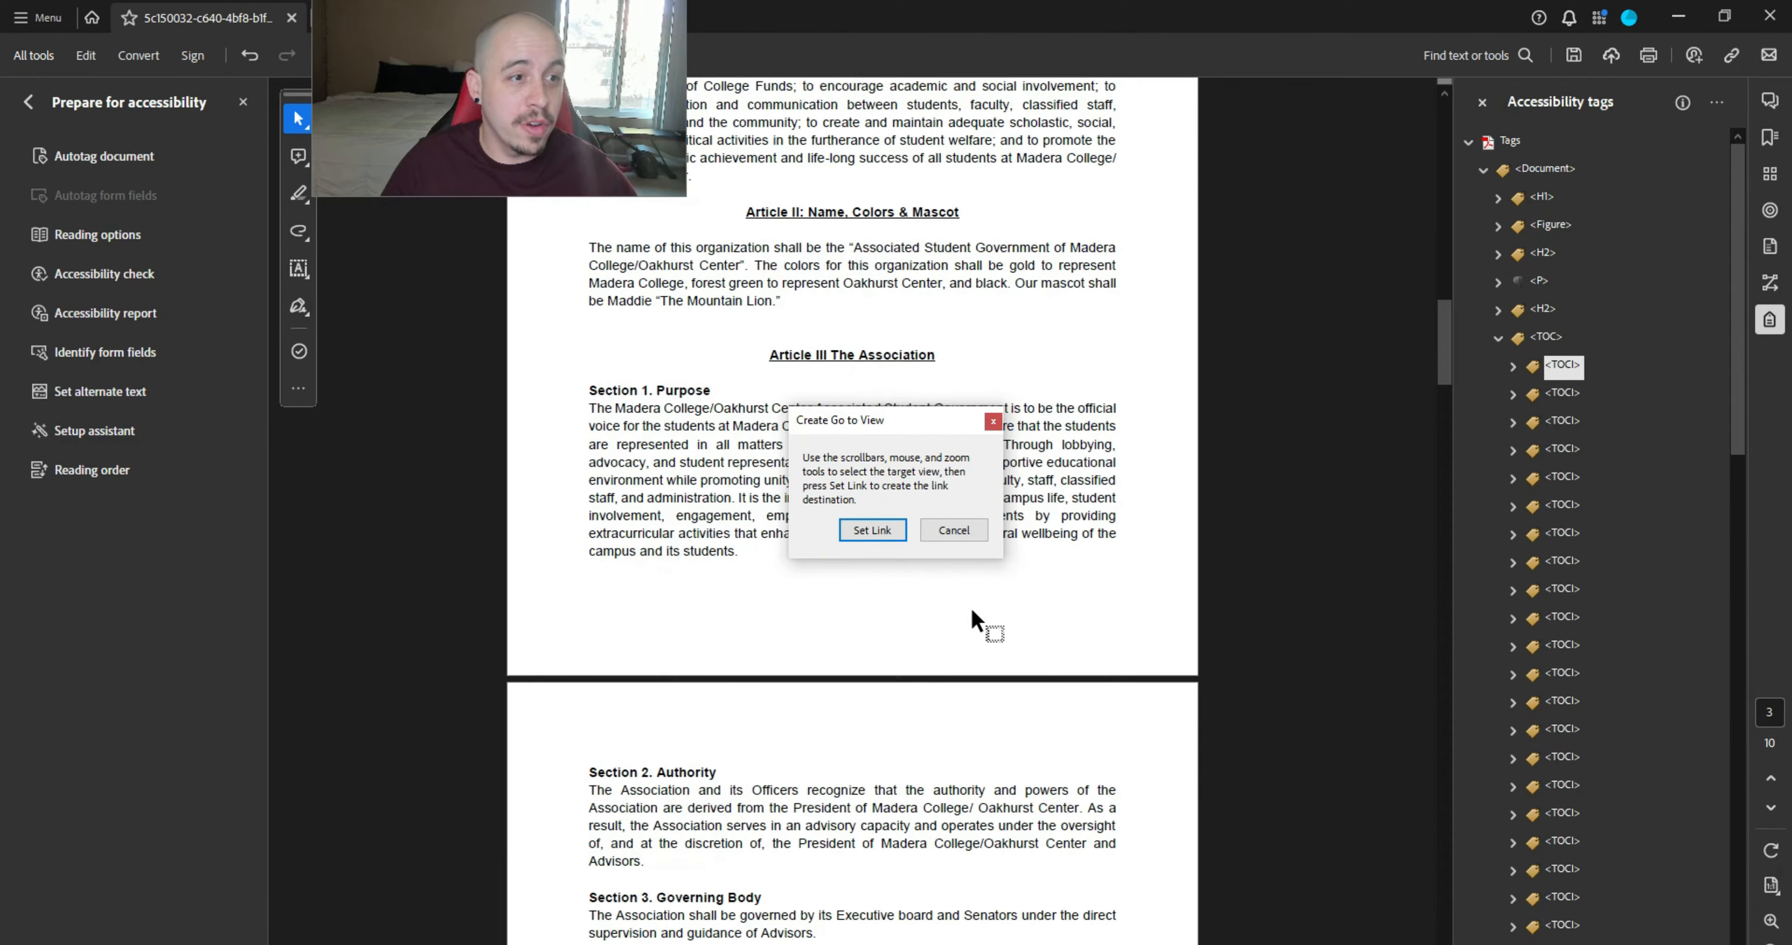
scroll(964, 618, "down", 4)
left_click(872, 530)
right_click(734, 487)
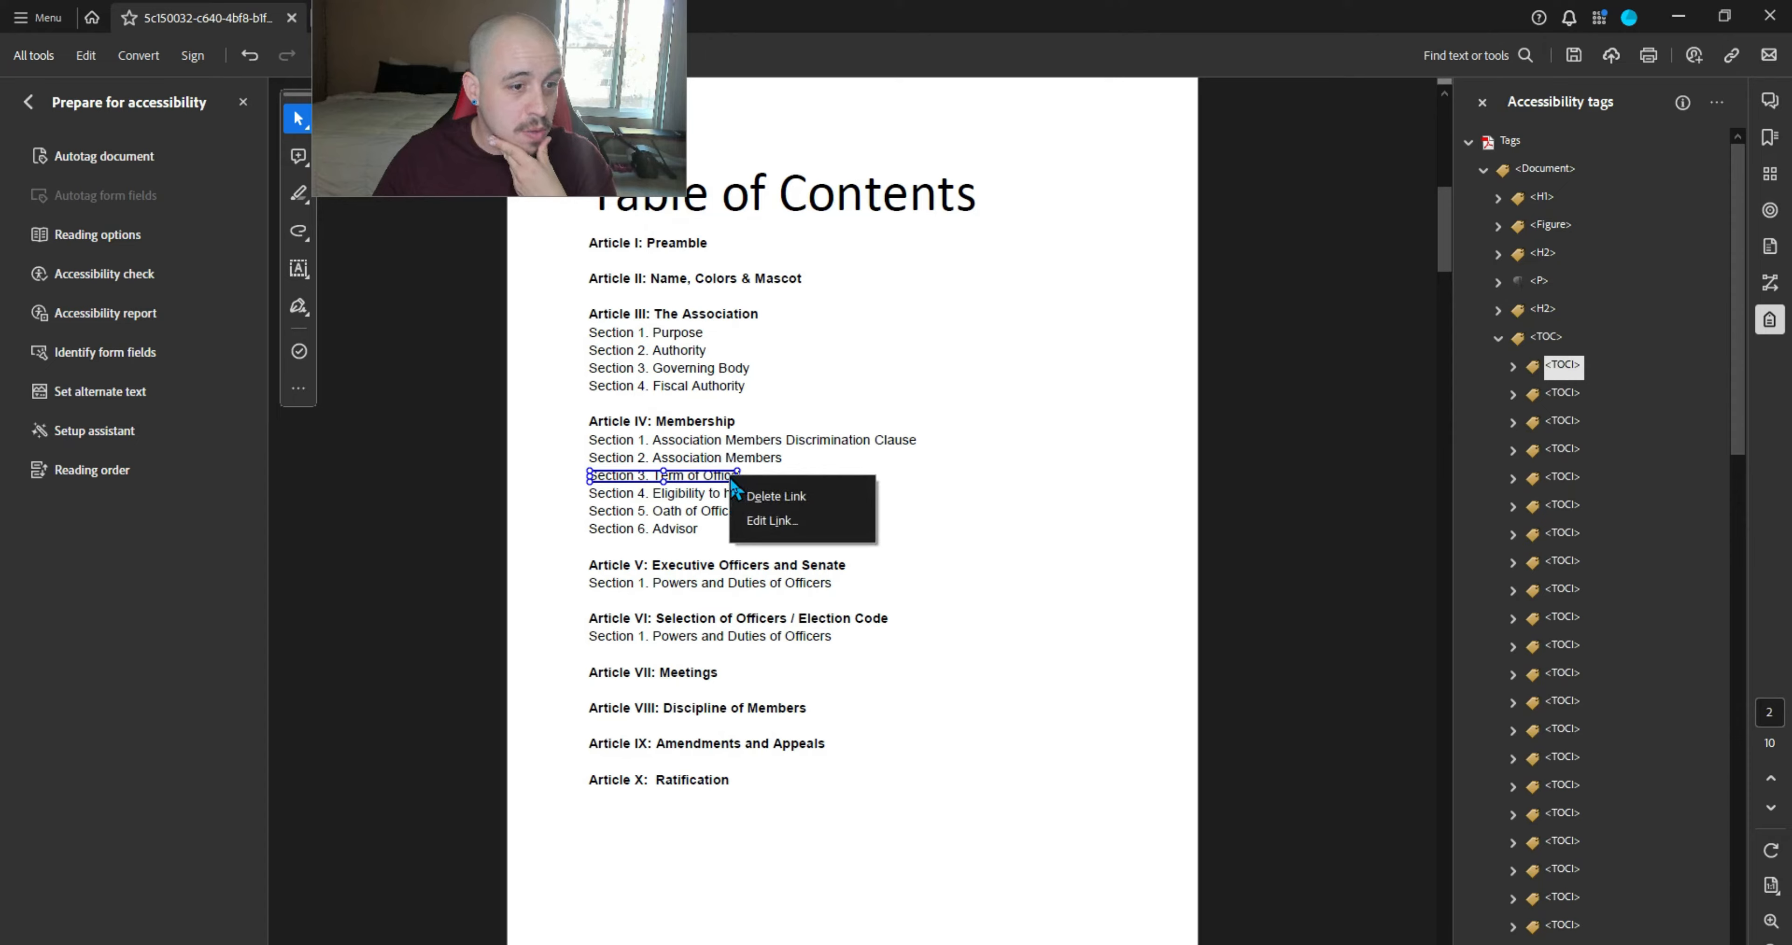
left_click(752, 498)
- Create an invisible rectangle link from the "Section 3. Term of Office" contents entry to a page view in the bylaws body
triple_click(635, 478)
right_click(636, 479)
left_click(768, 752)
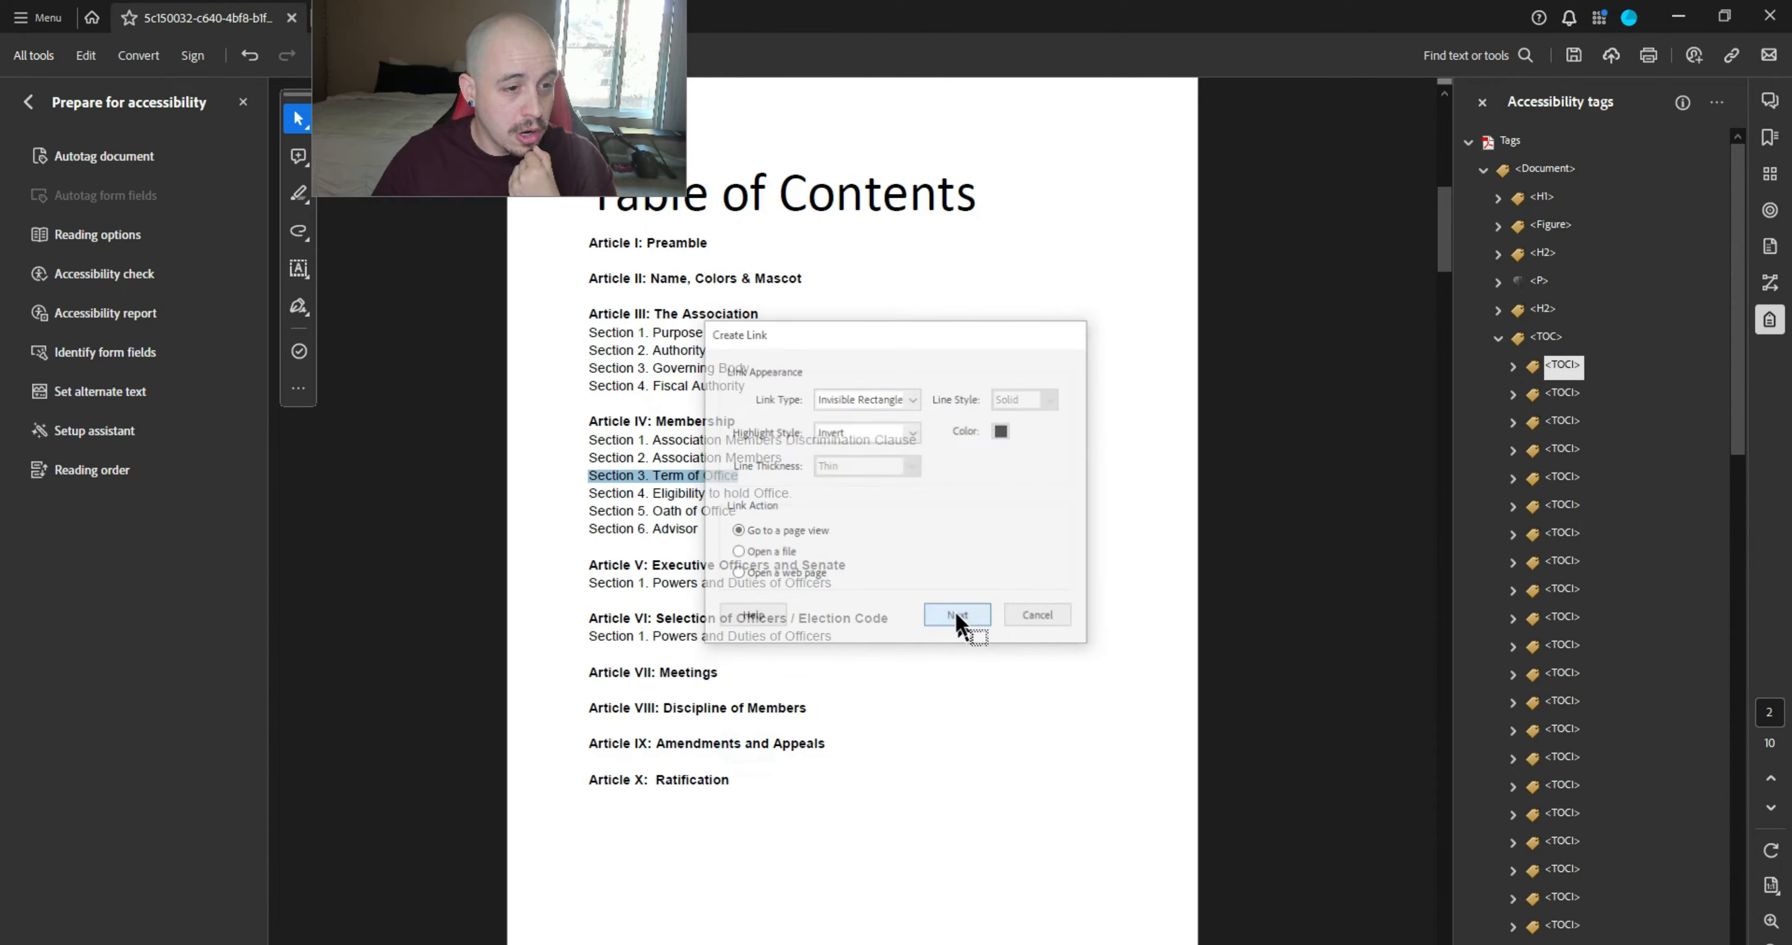
left_click(957, 615)
scroll(974, 629, "down", 10)
scroll(995, 650, "down", 2)
left_click(872, 529)
- Link the "Section 4. Eligibility to hold Office" contents entry to the page view of its section in the bylaws body
left_click_drag(796, 493, 600, 490)
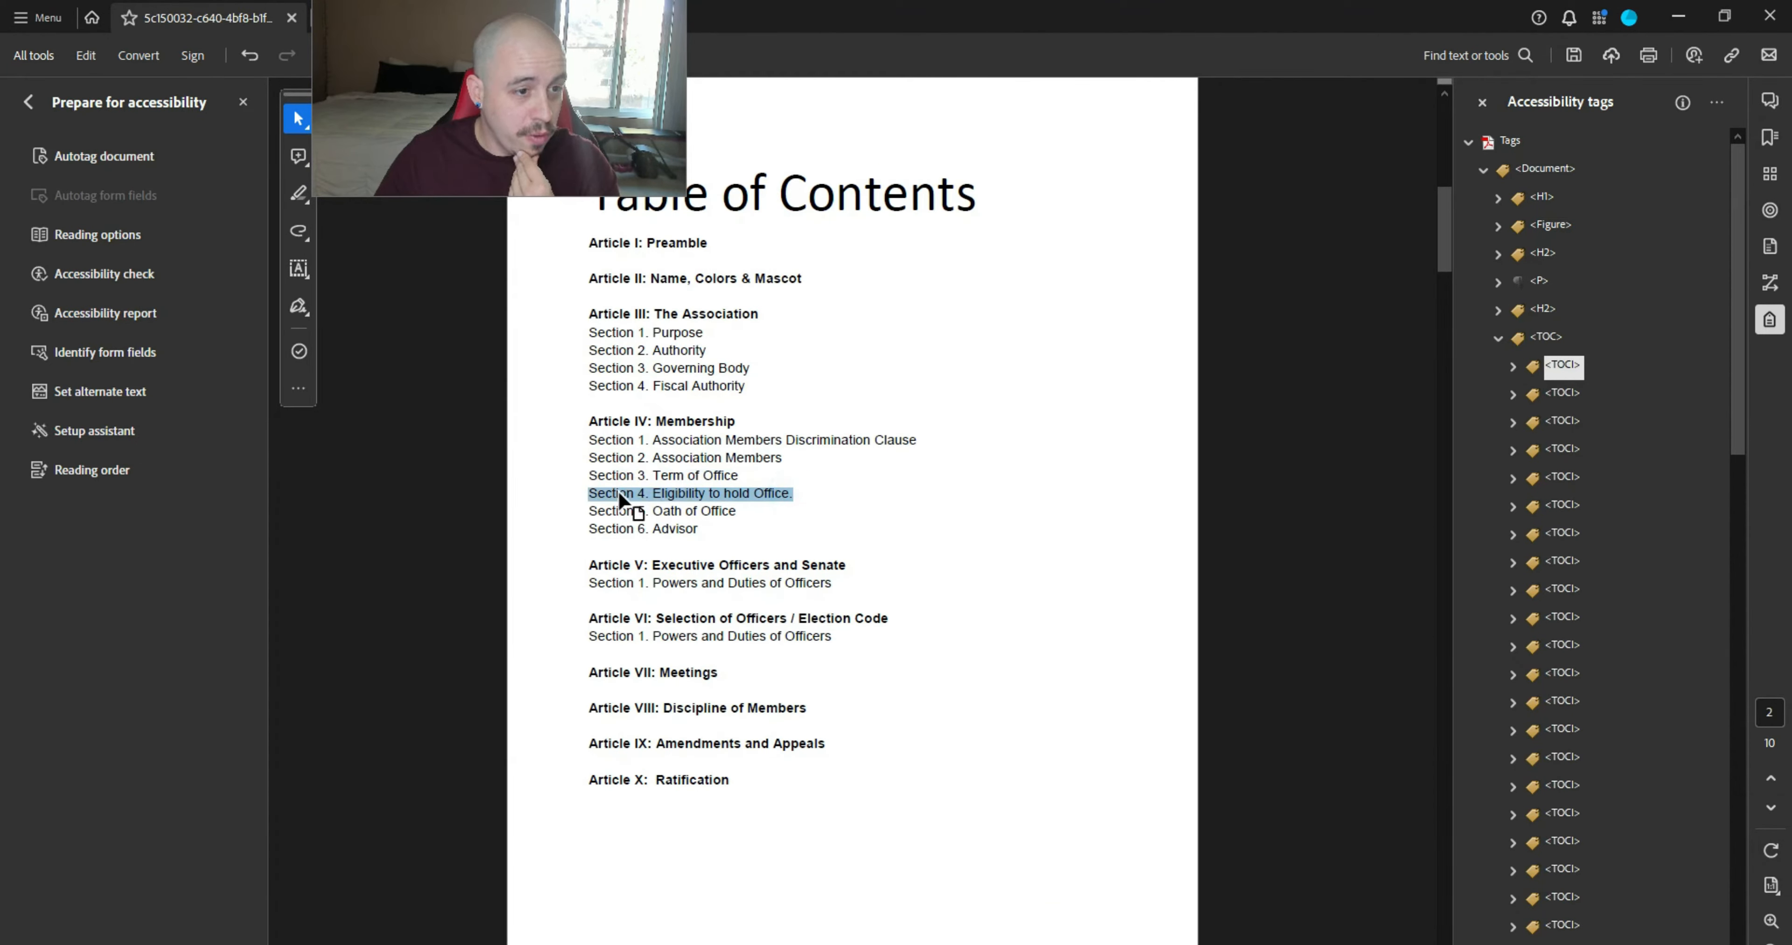
right_click(620, 495)
left_click(757, 773)
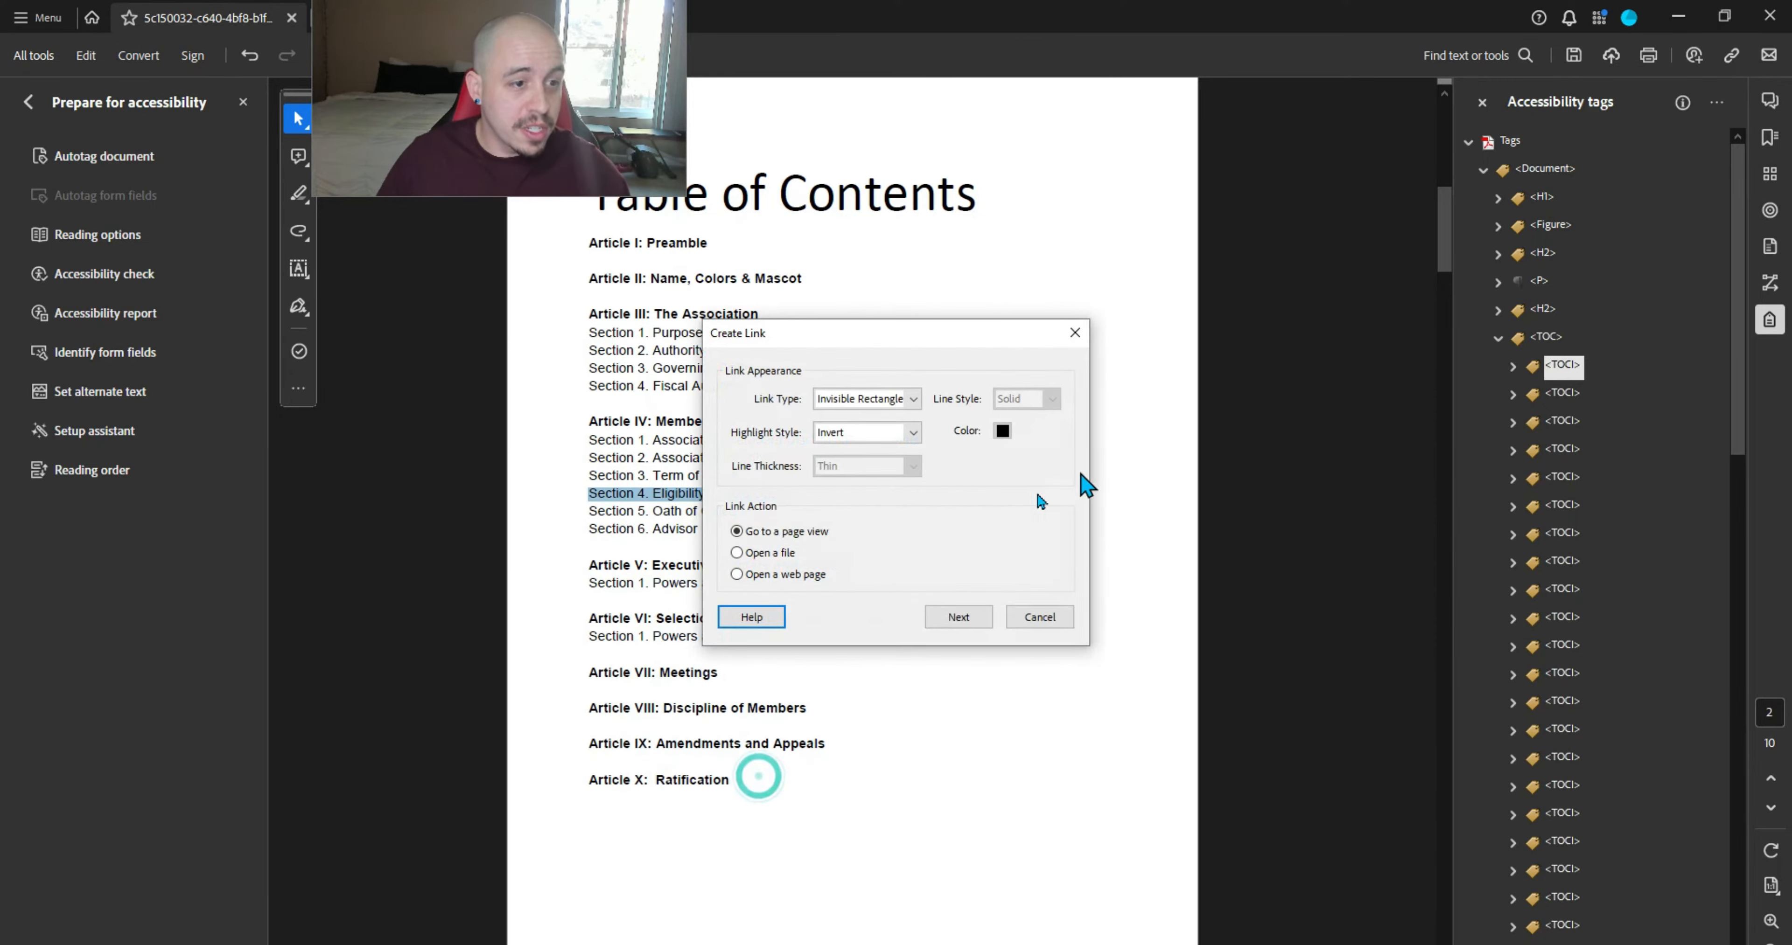
left_click(959, 618)
scroll(1106, 525, "down", 10)
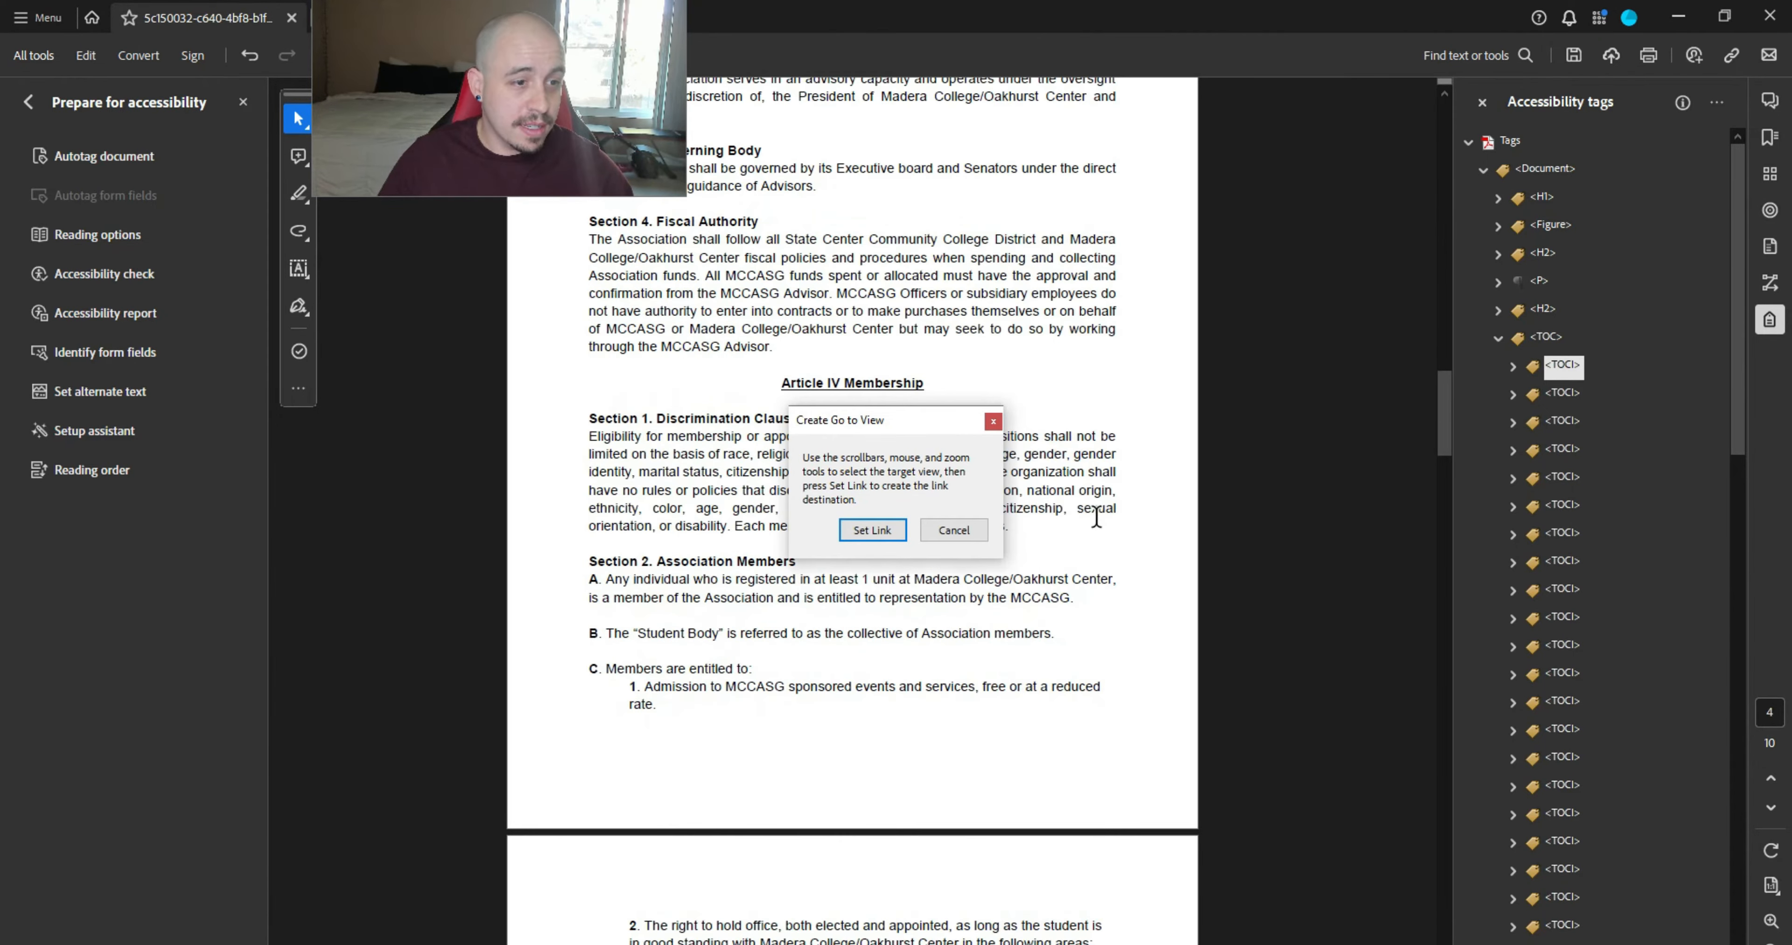
left_click(873, 530)
- Link the "Section 5. Oath of Office" and "Section 6. Advisor" contents entries to the page views of their sections in the bylaws body
left_click_drag(744, 511, 607, 511)
right_click(628, 508)
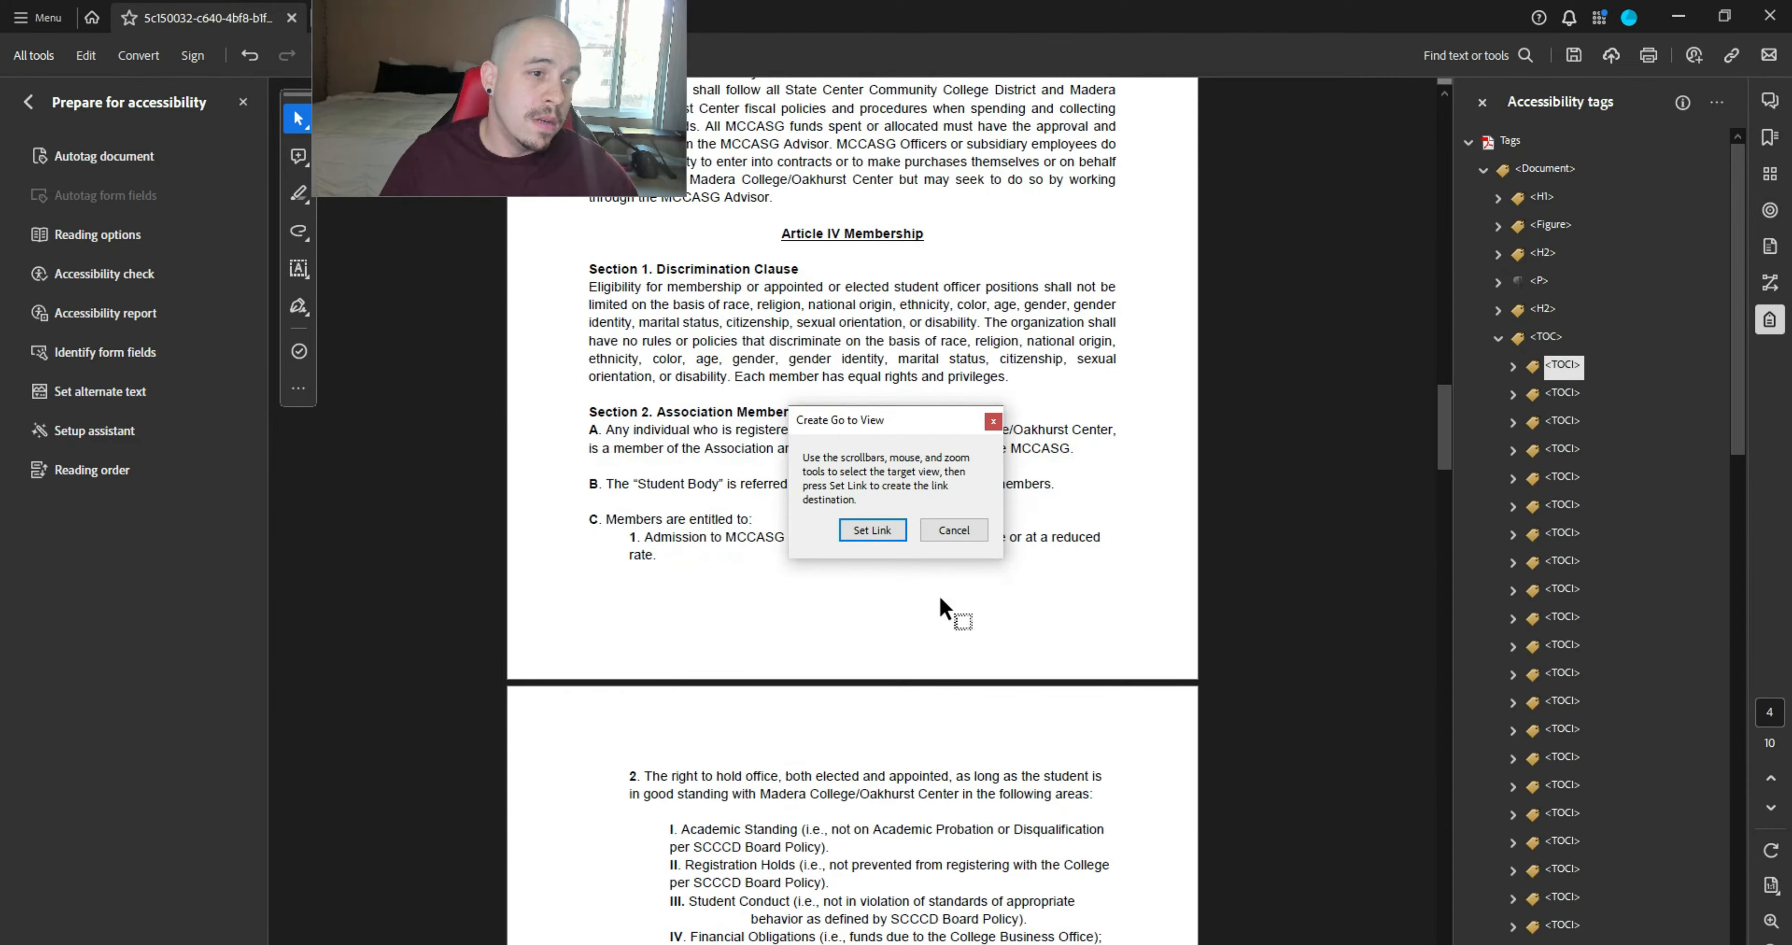
scroll(945, 609, "down", 5)
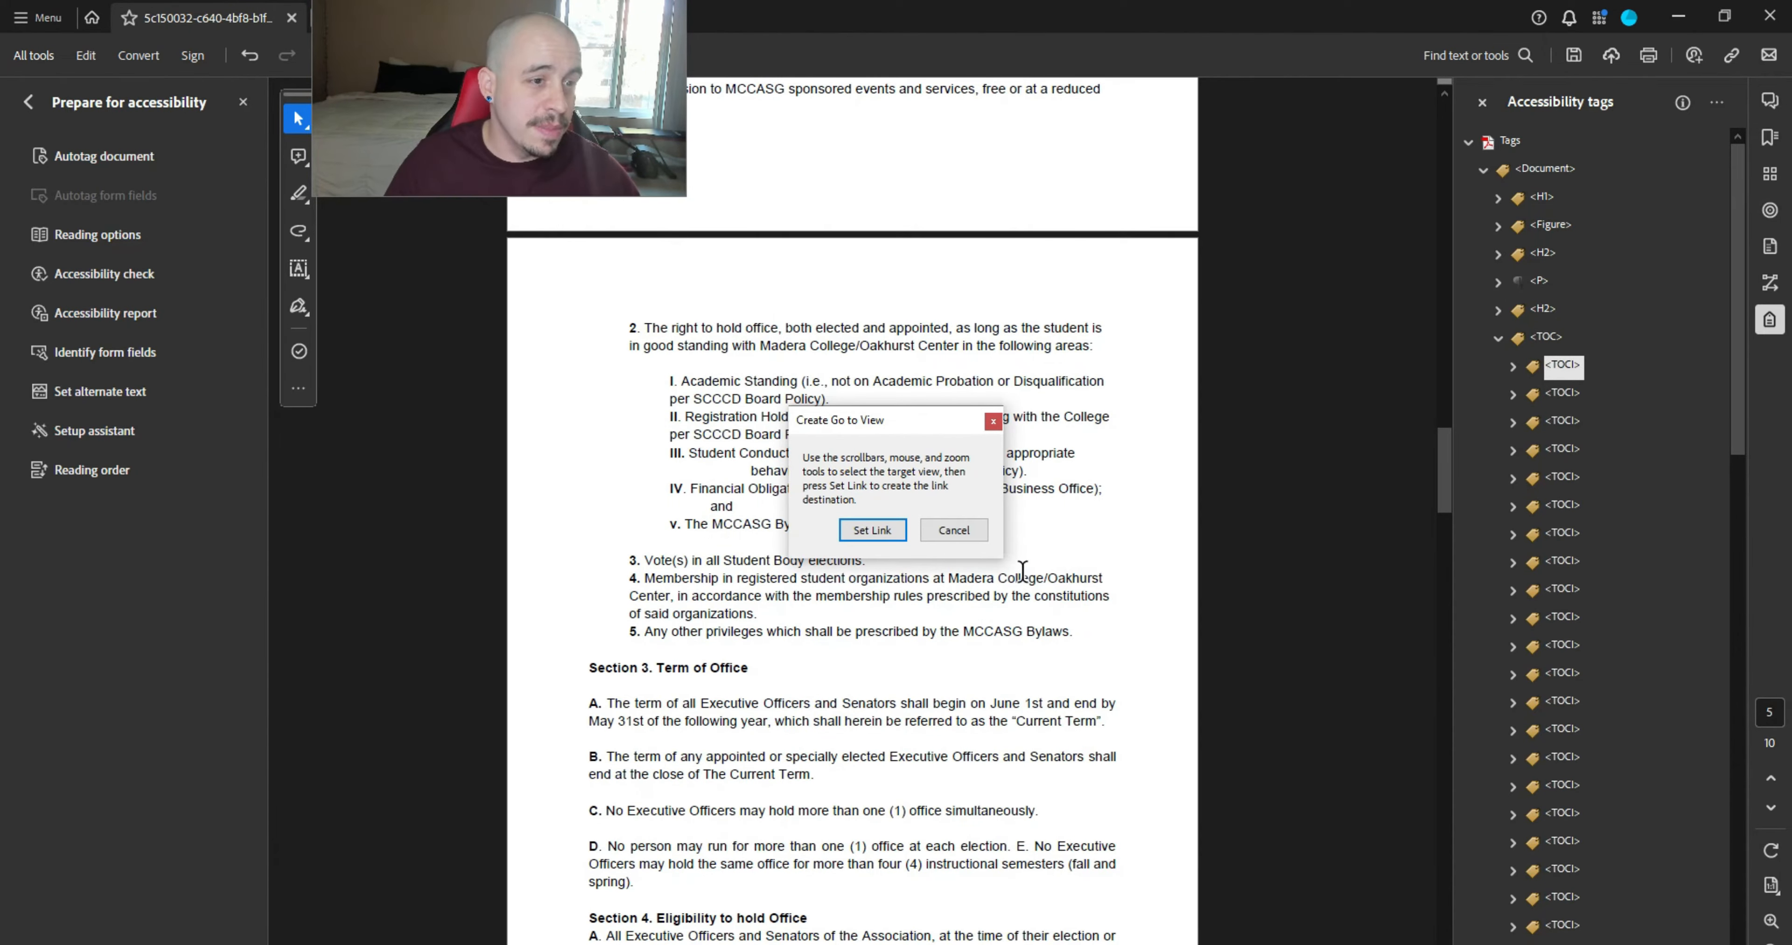
scroll(1021, 570, "down", 5)
scroll(1002, 588, "down", 3)
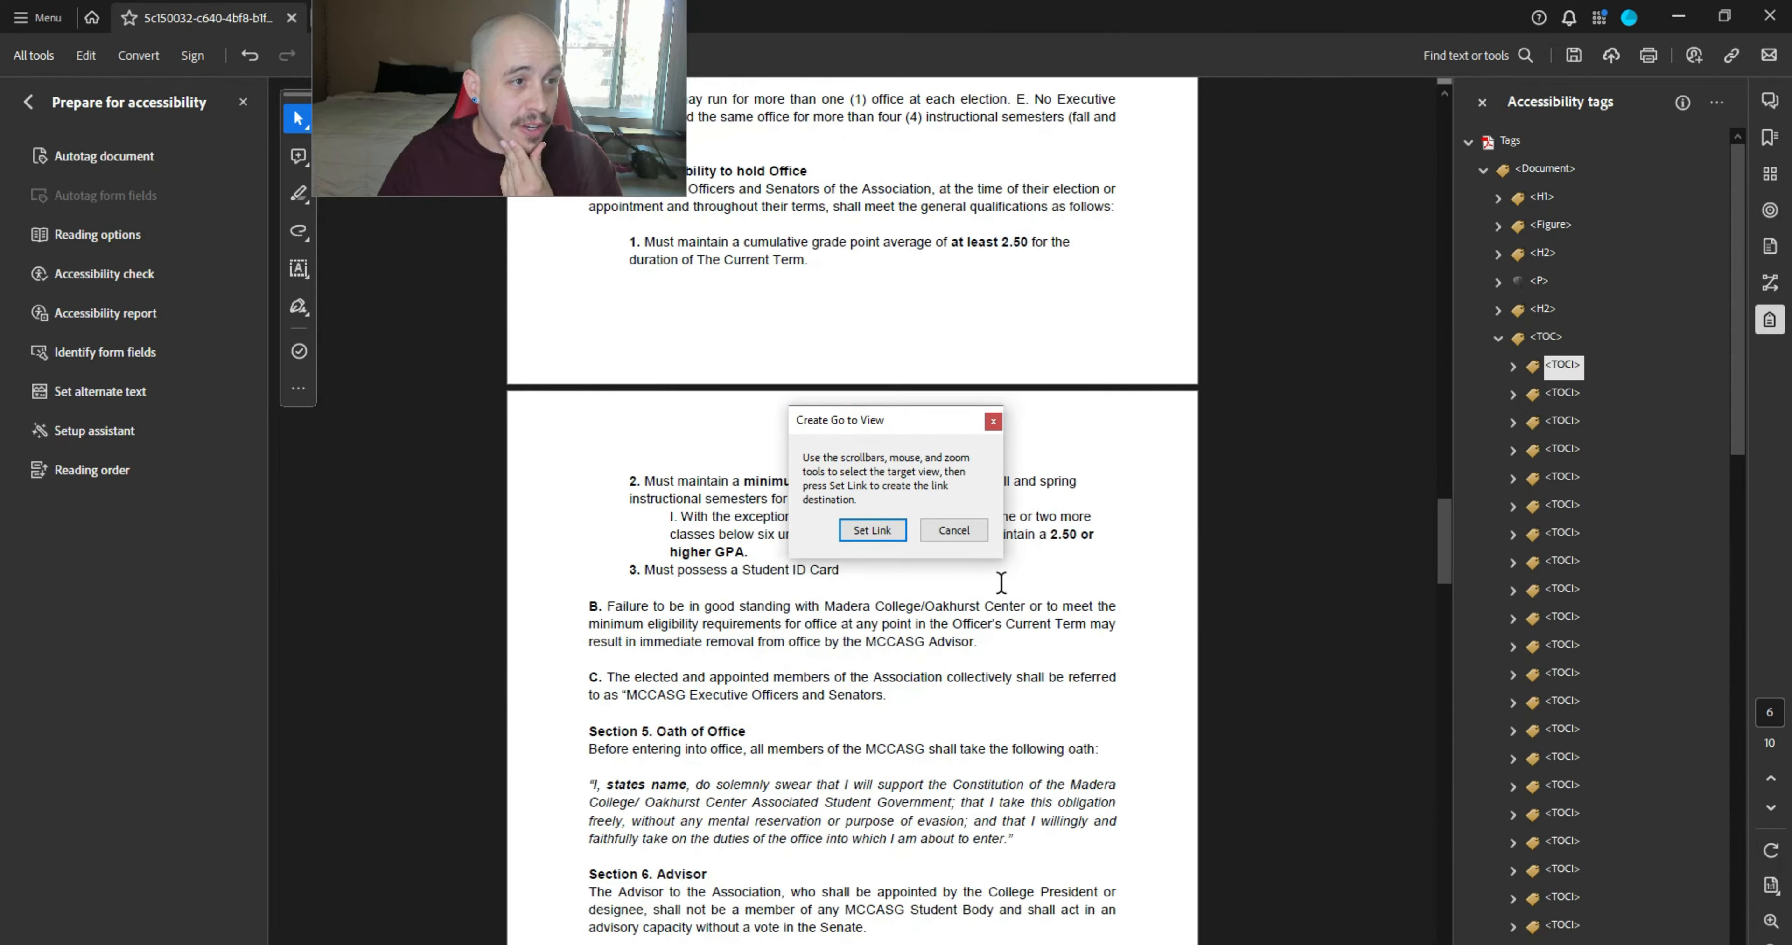
scroll(995, 588, "down", 5)
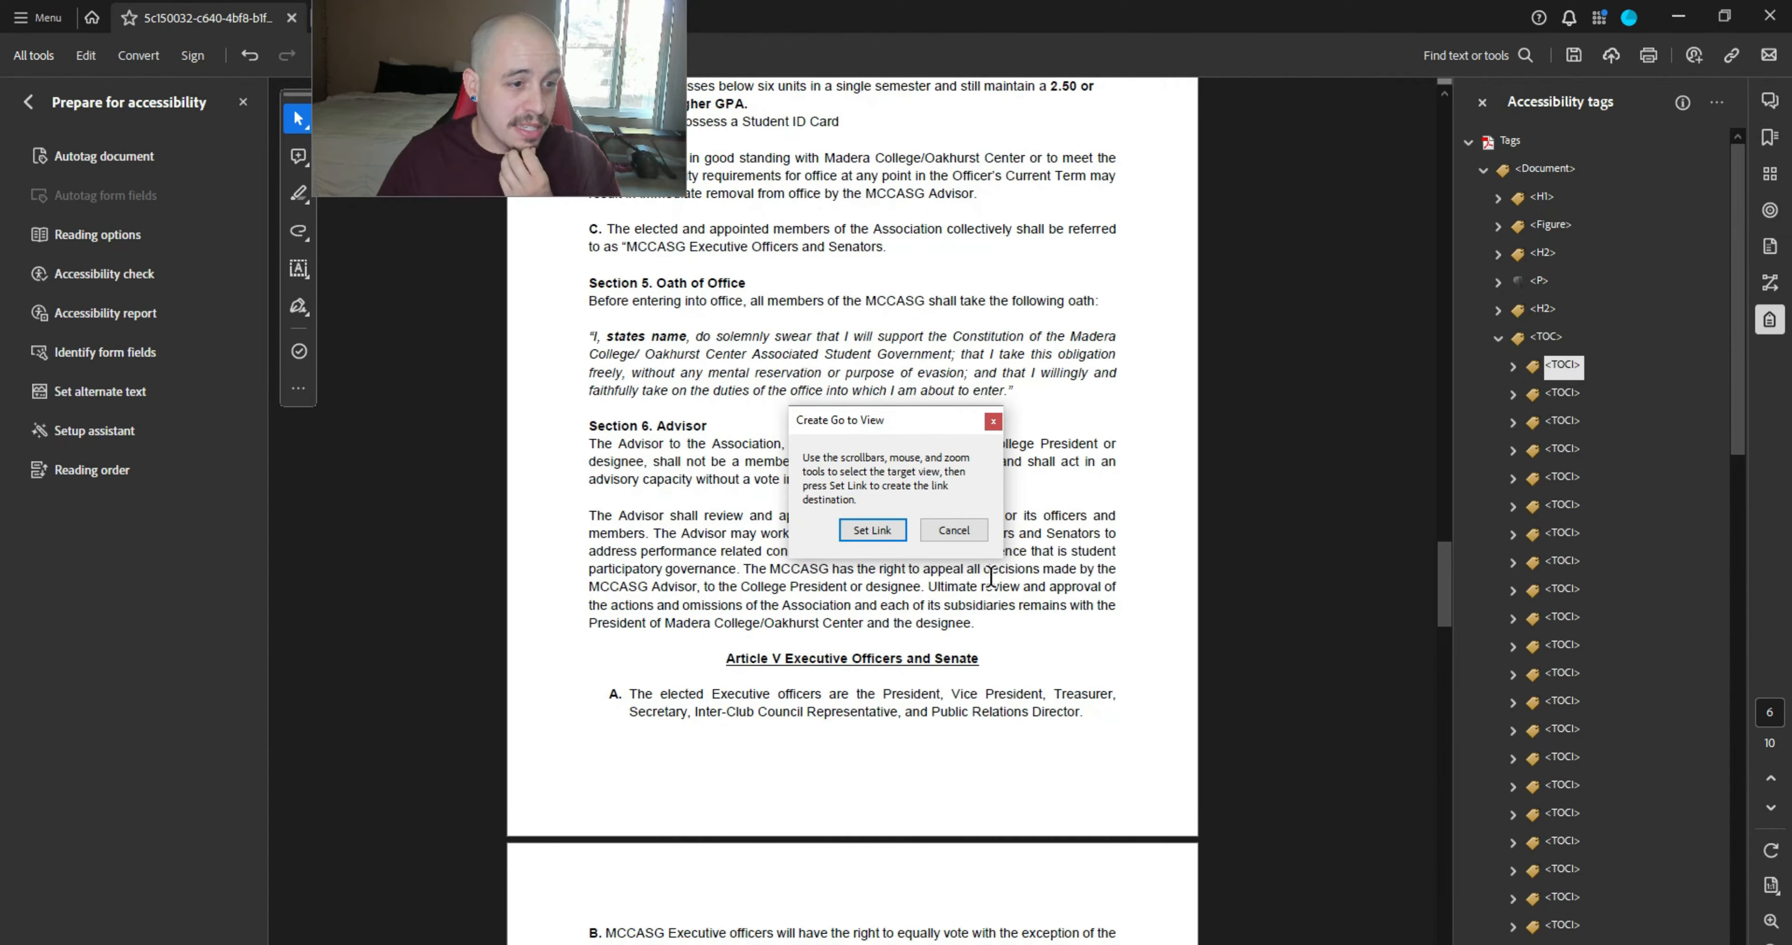
scroll(989, 577, "down", 2)
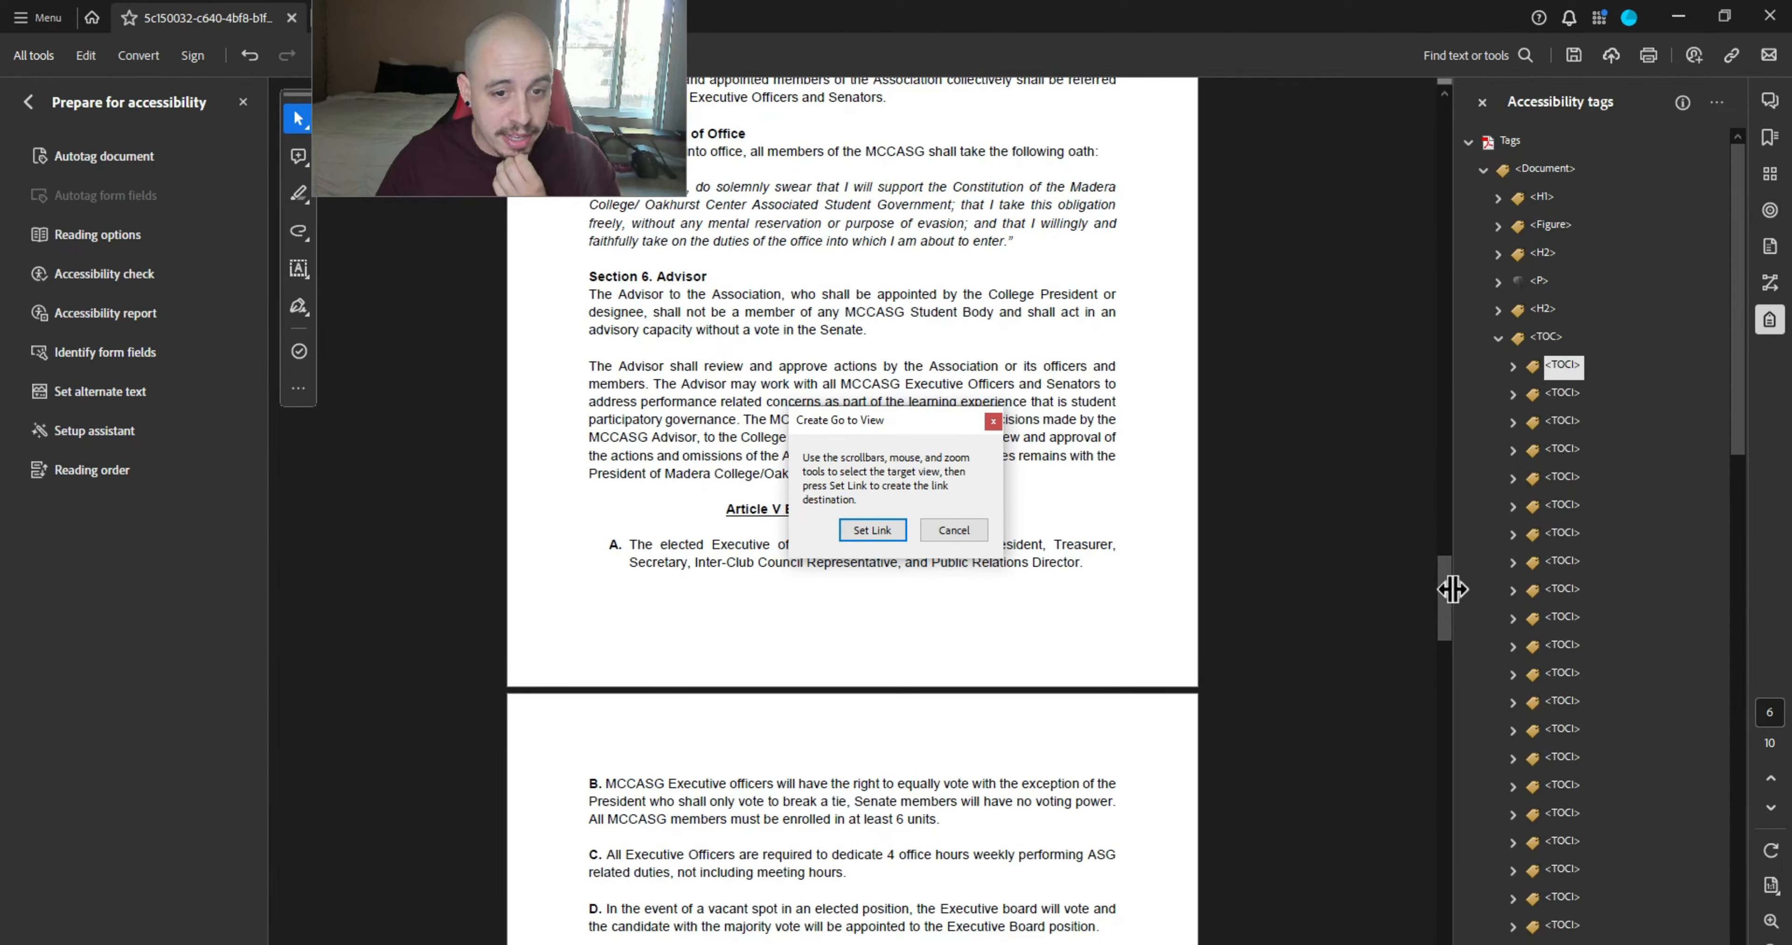
left_click_drag(1450, 589, 1447, 605)
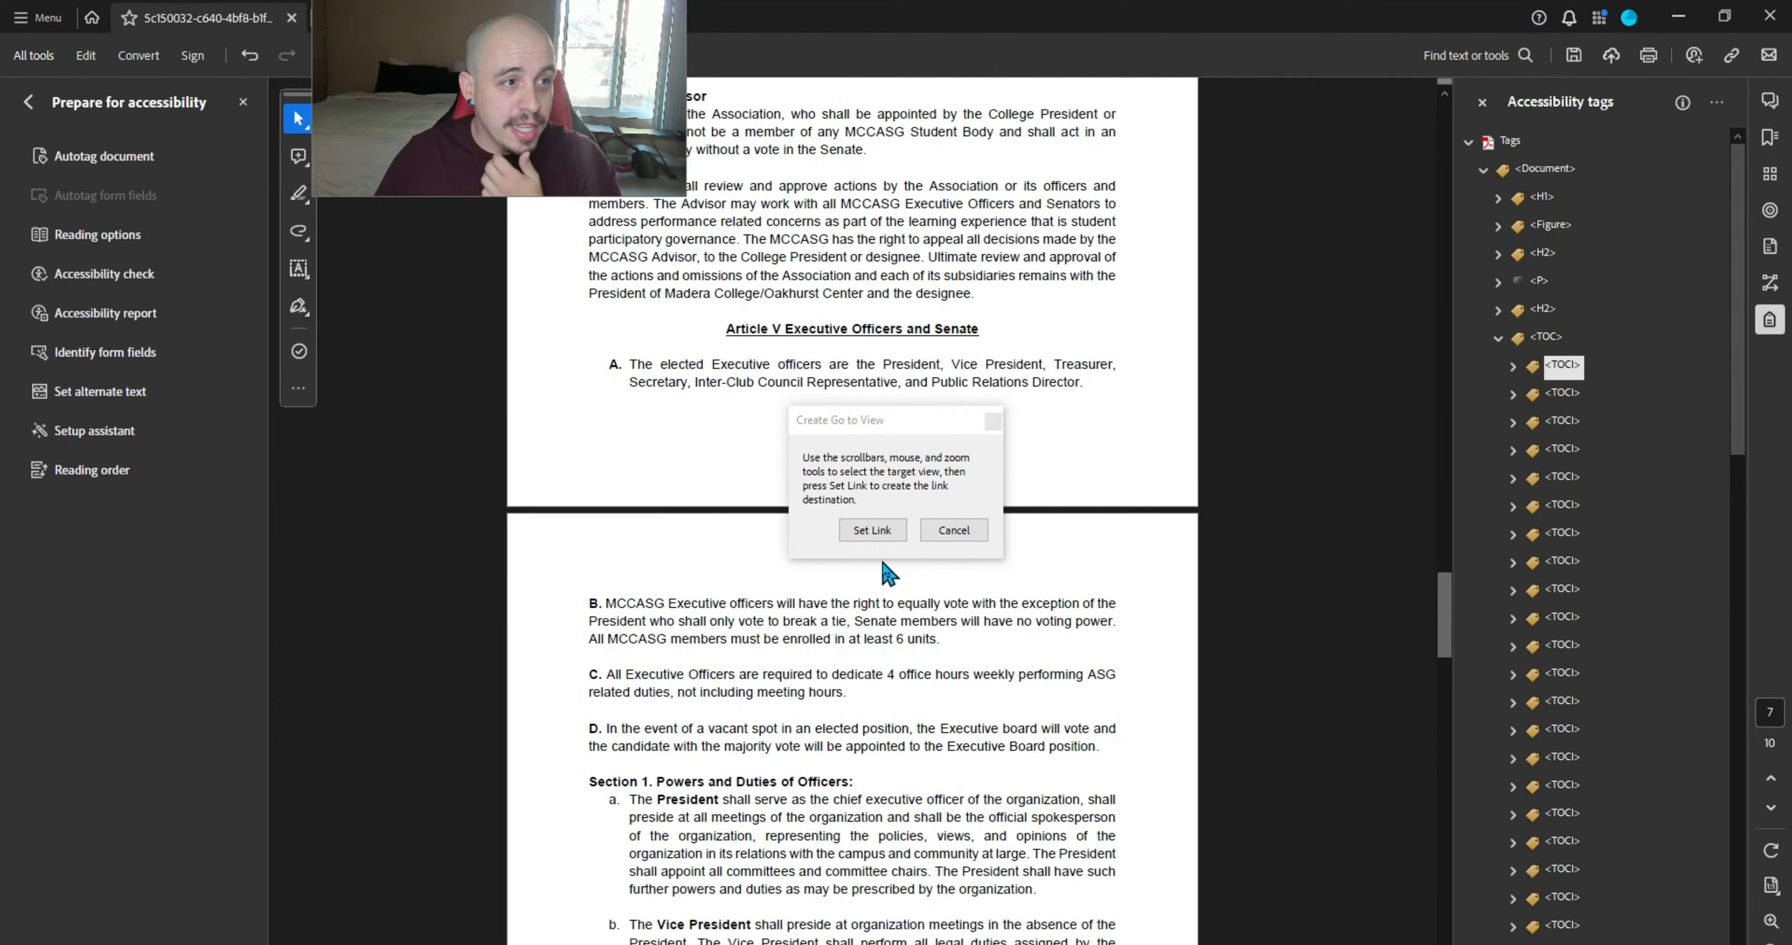
left_click(872, 531)
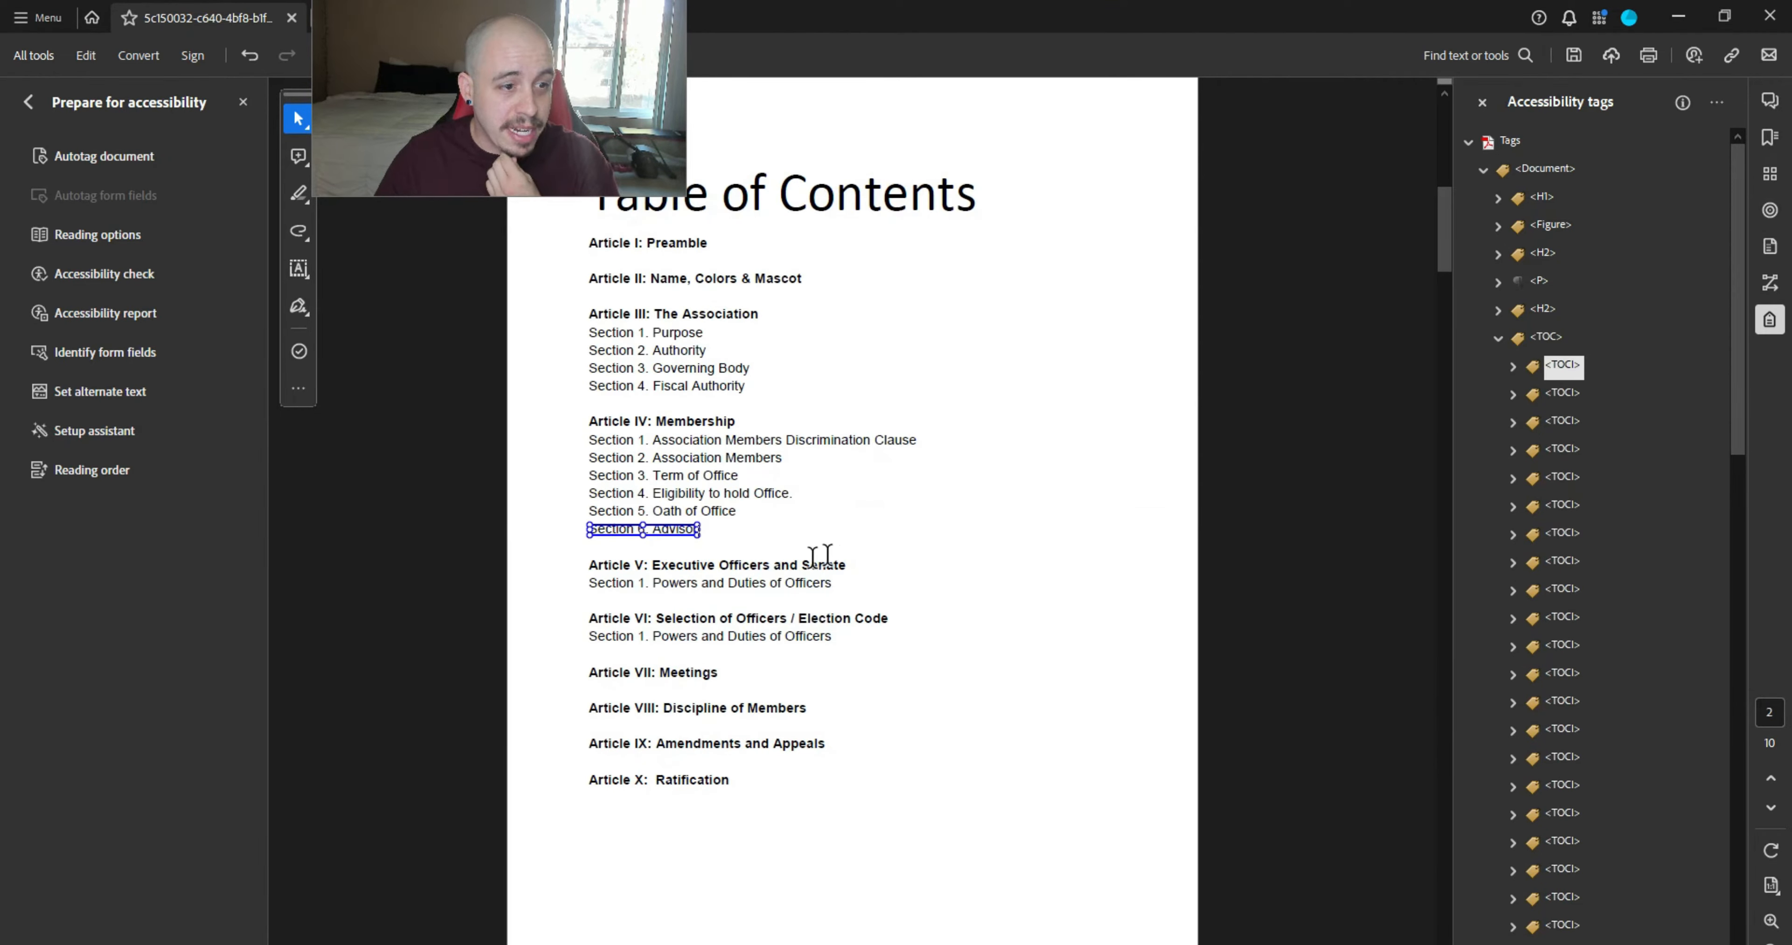
- Link the "Article V: Executive Officers and Senate" contents entry to the page view of its section in the bylaws body
left_click_drag(848, 565, 604, 564)
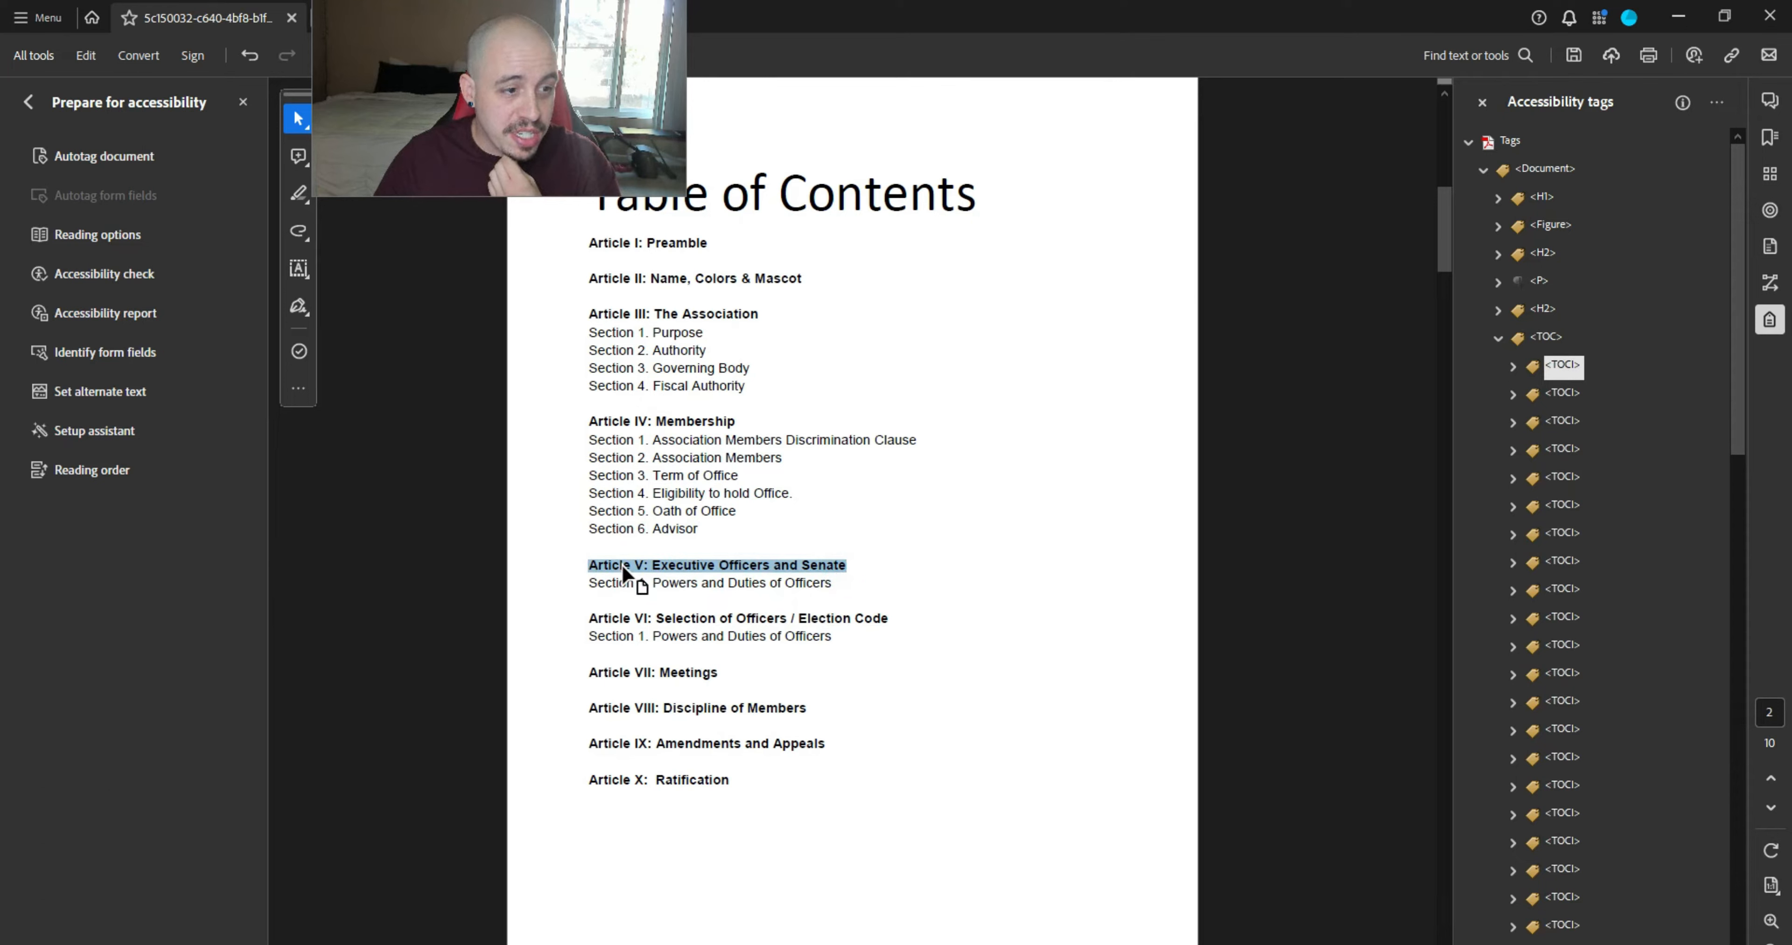
right_click(622, 564)
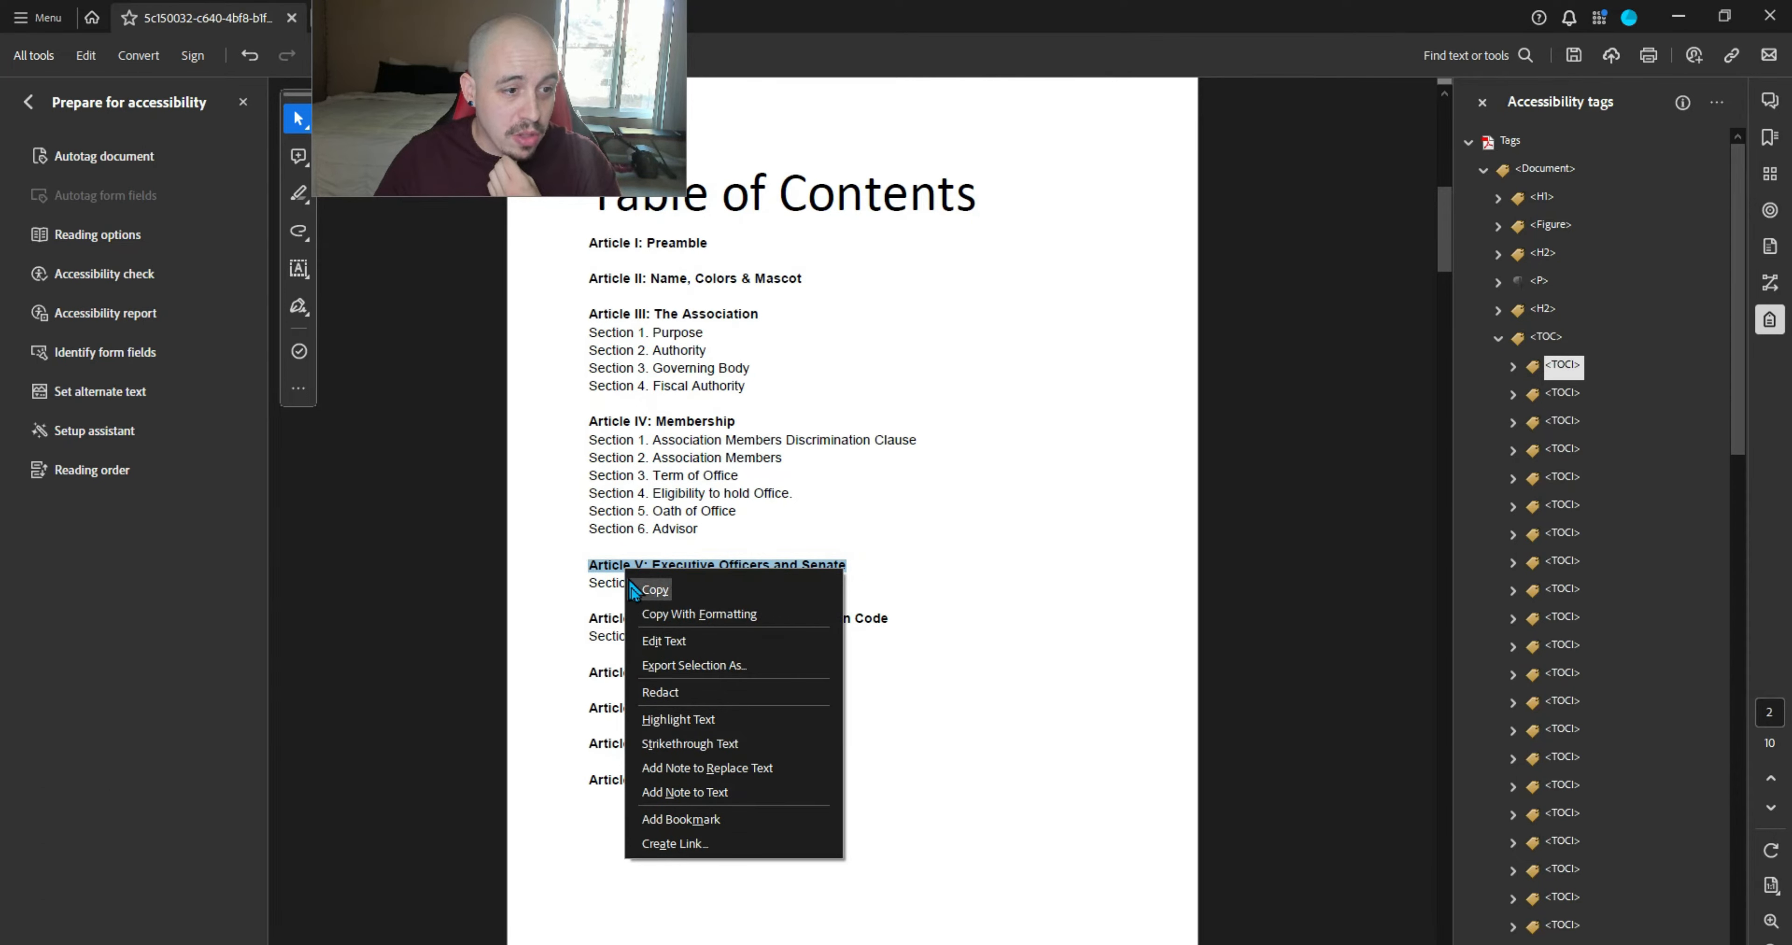
left_click(707, 844)
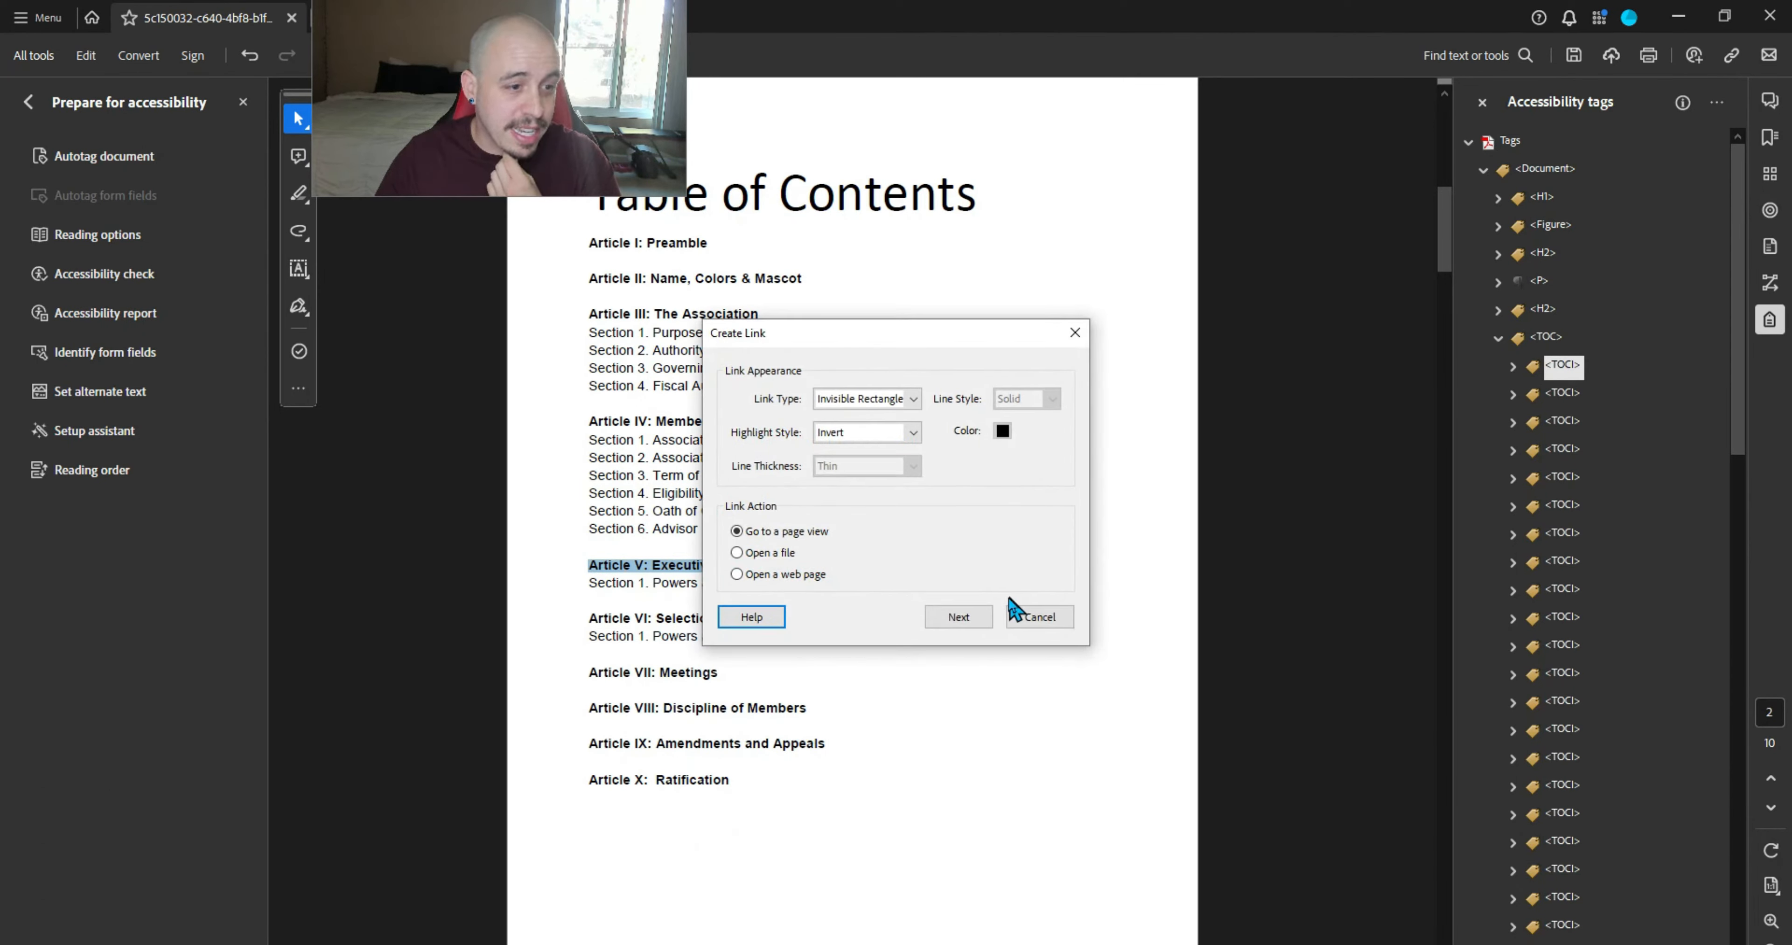
left_click(980, 621)
scroll(1168, 615, "down", 20)
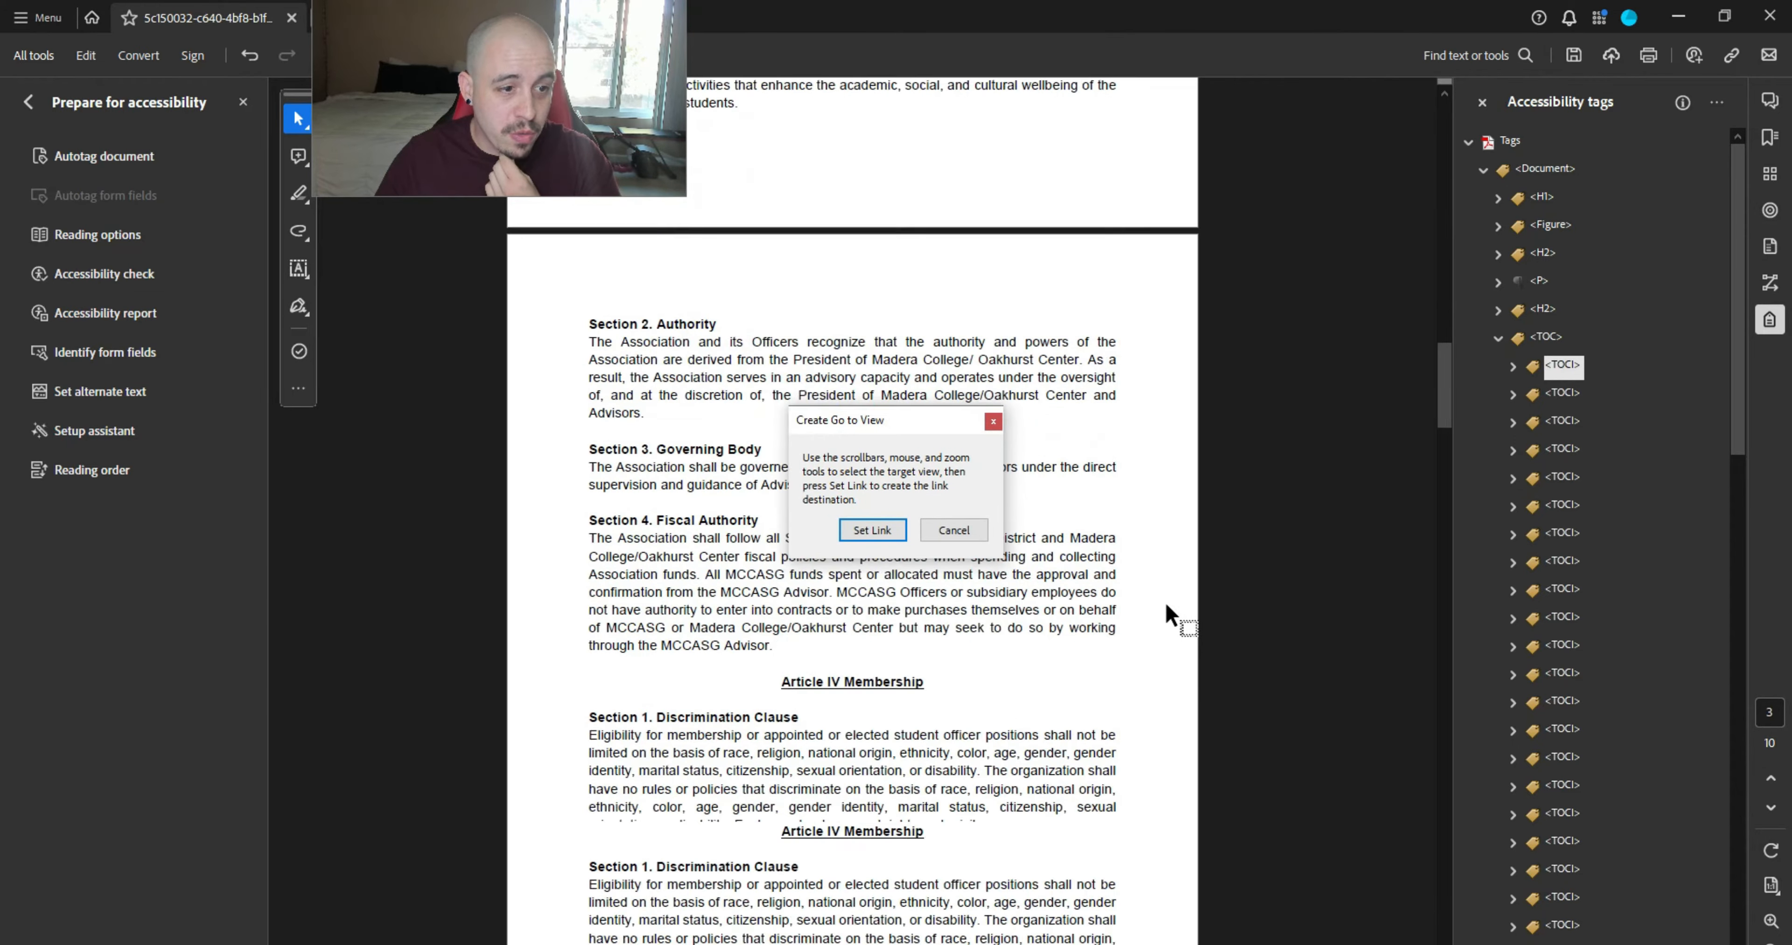
scroll(1168, 615, "down", 10)
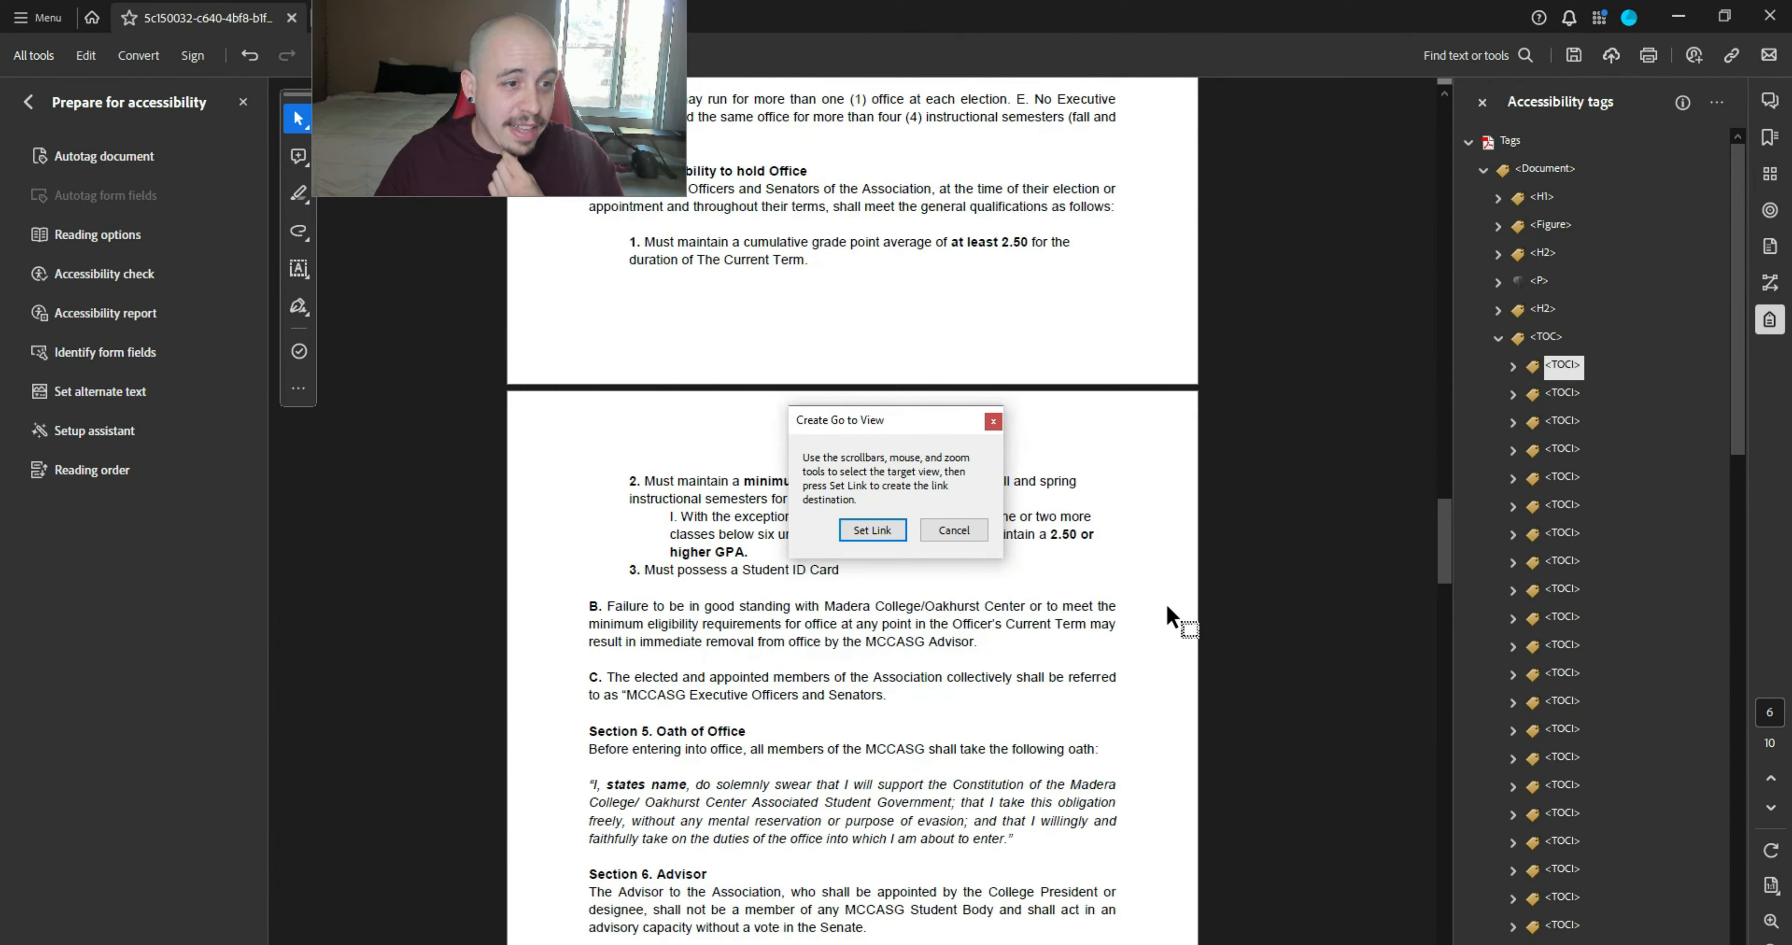
scroll(1142, 615, "down", 10)
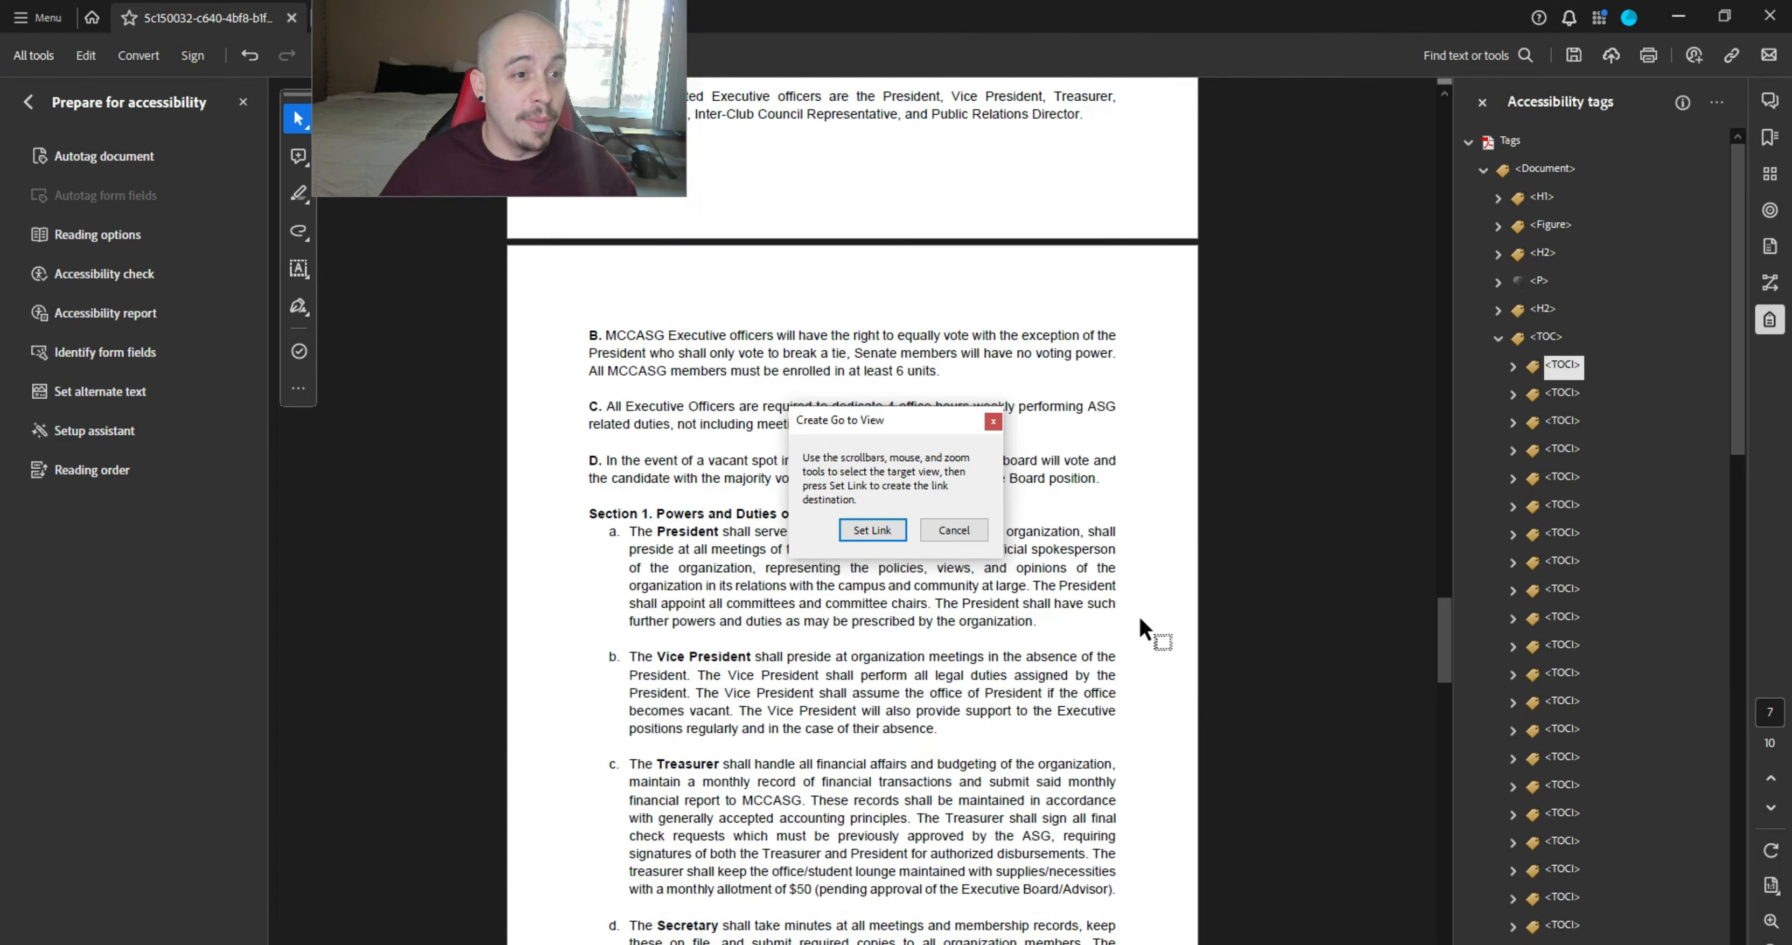
left_click_drag(1438, 643, 1442, 641)
left_click(878, 531)
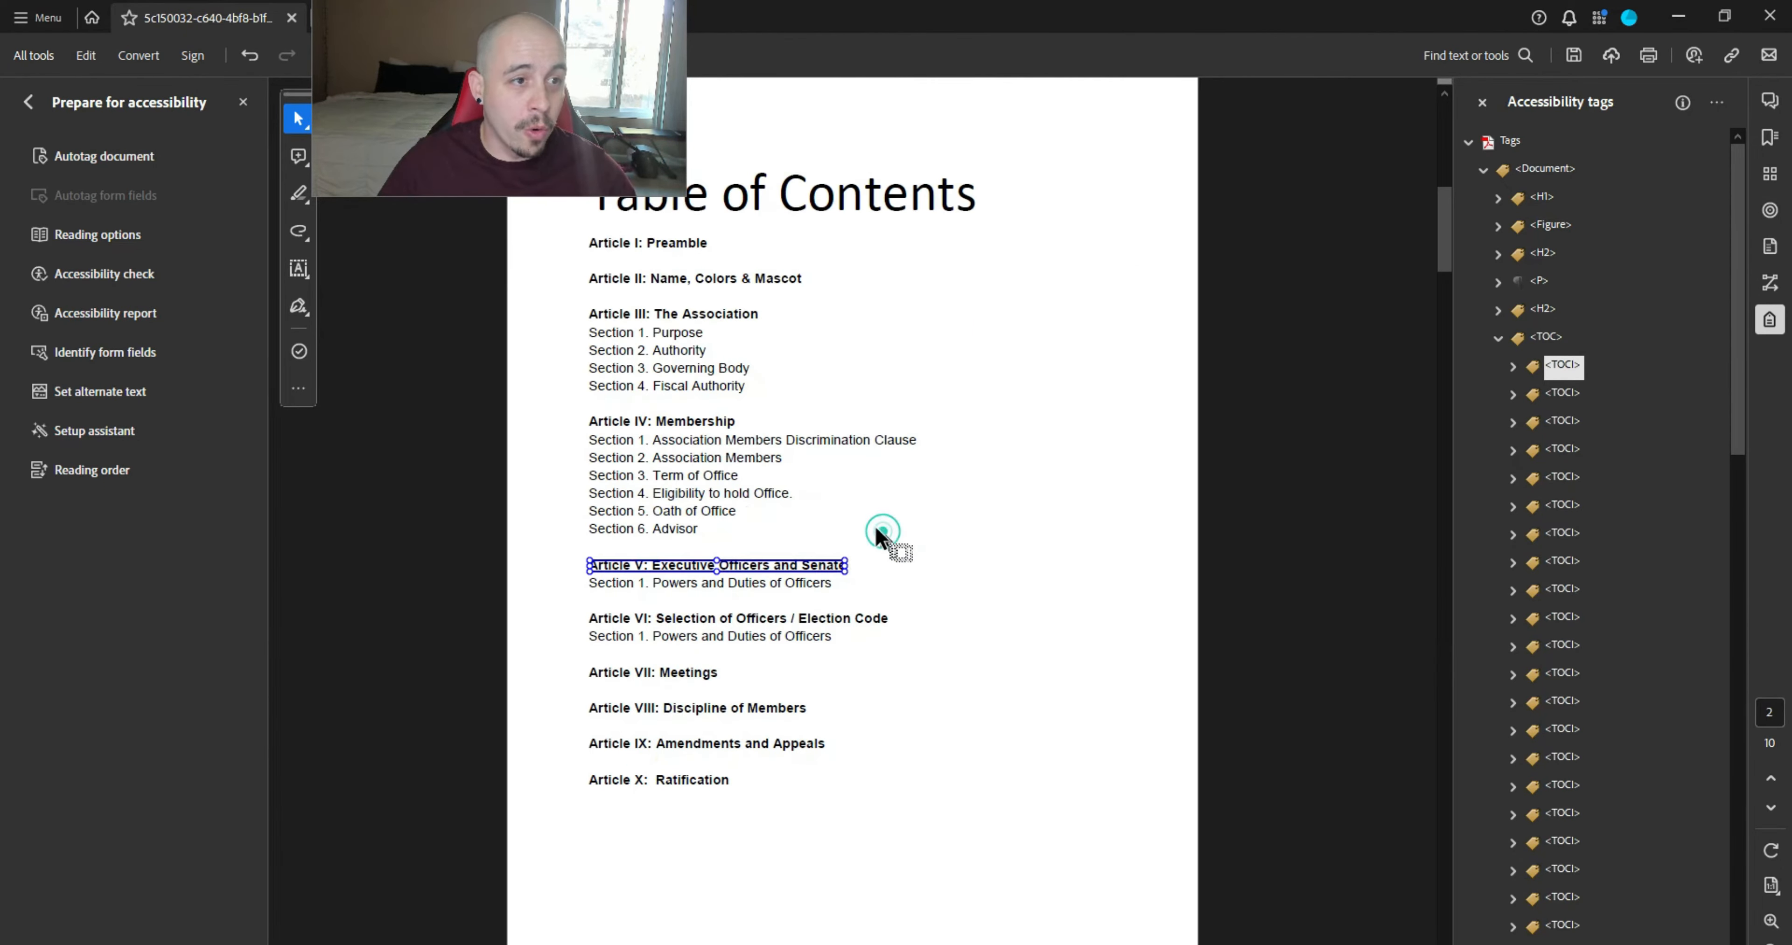
- Link the "Section 1. Powers and Duties of Officers" contents entry under Article V to the page view of its section in the bylaws body
left_click_drag(841, 587, 590, 585)
right_click(623, 588)
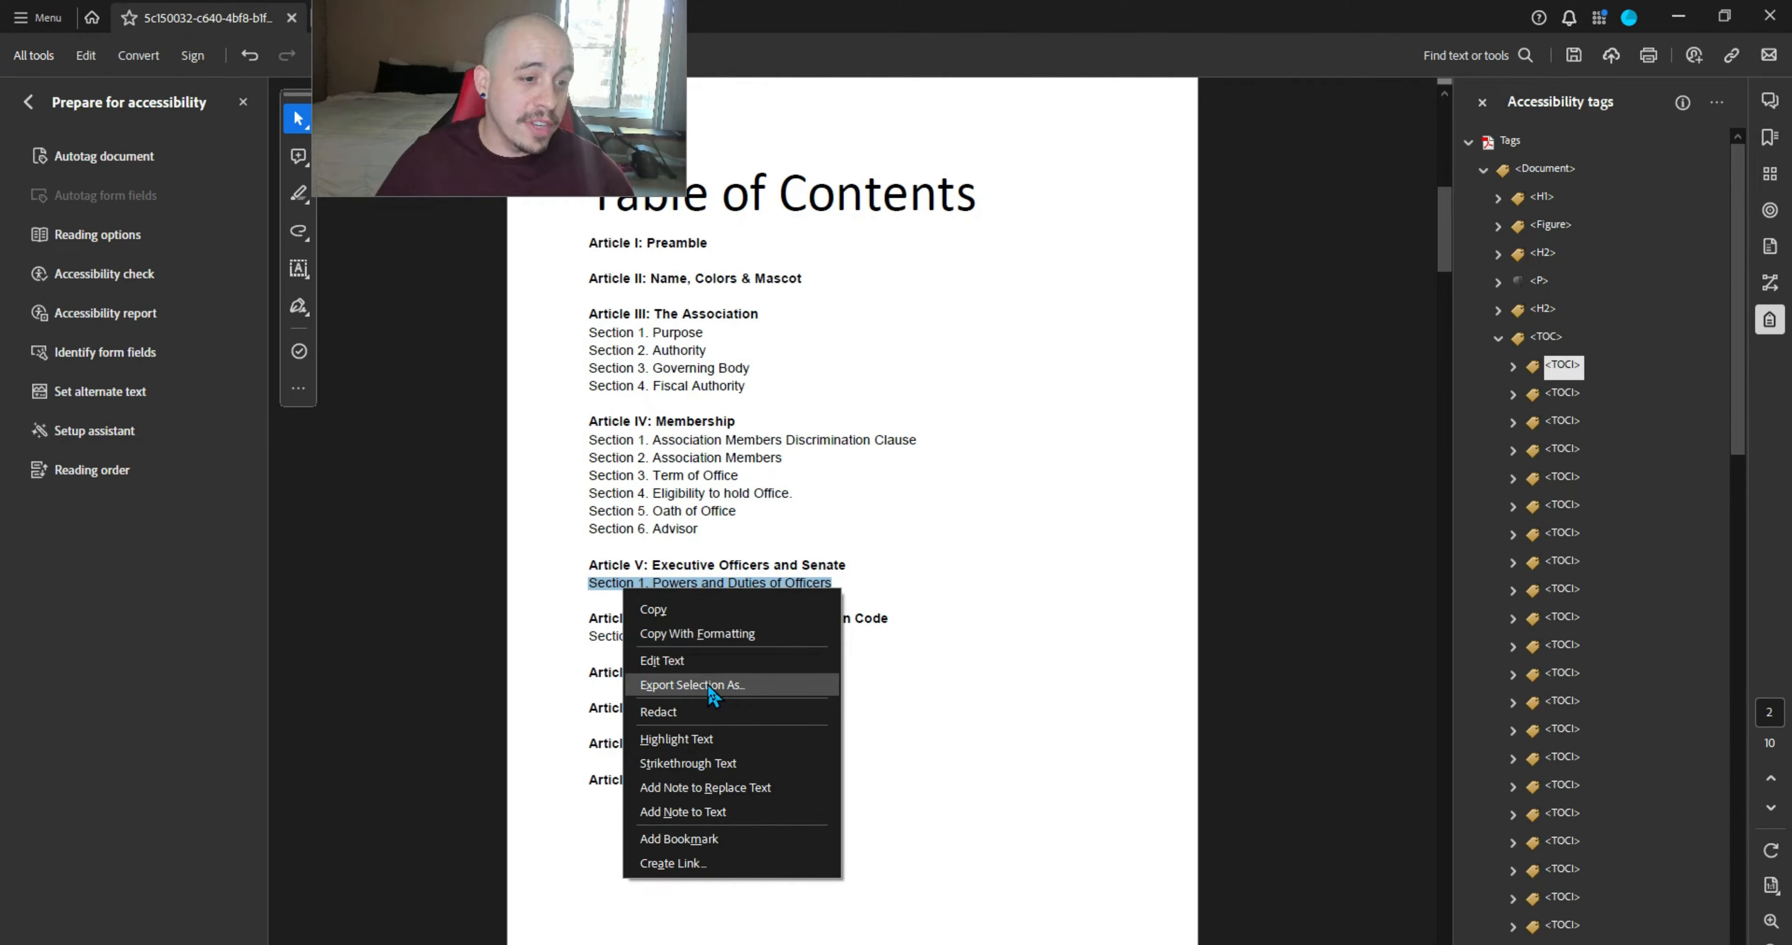
left_click(706, 863)
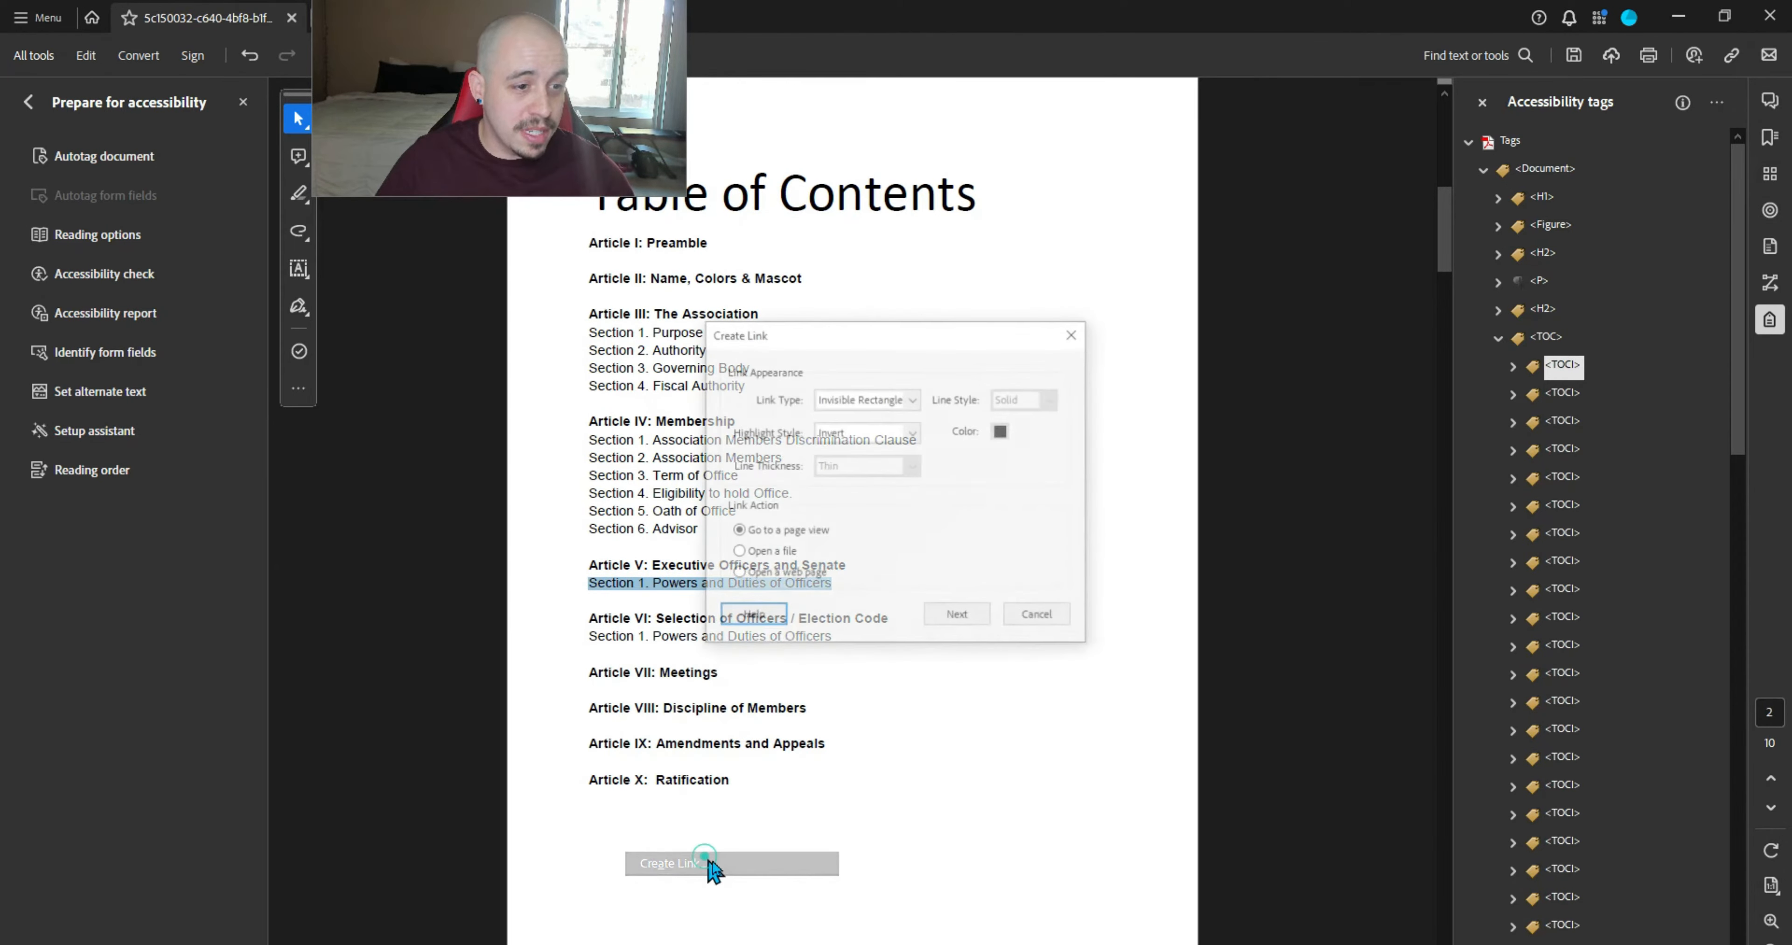
left_click(963, 624)
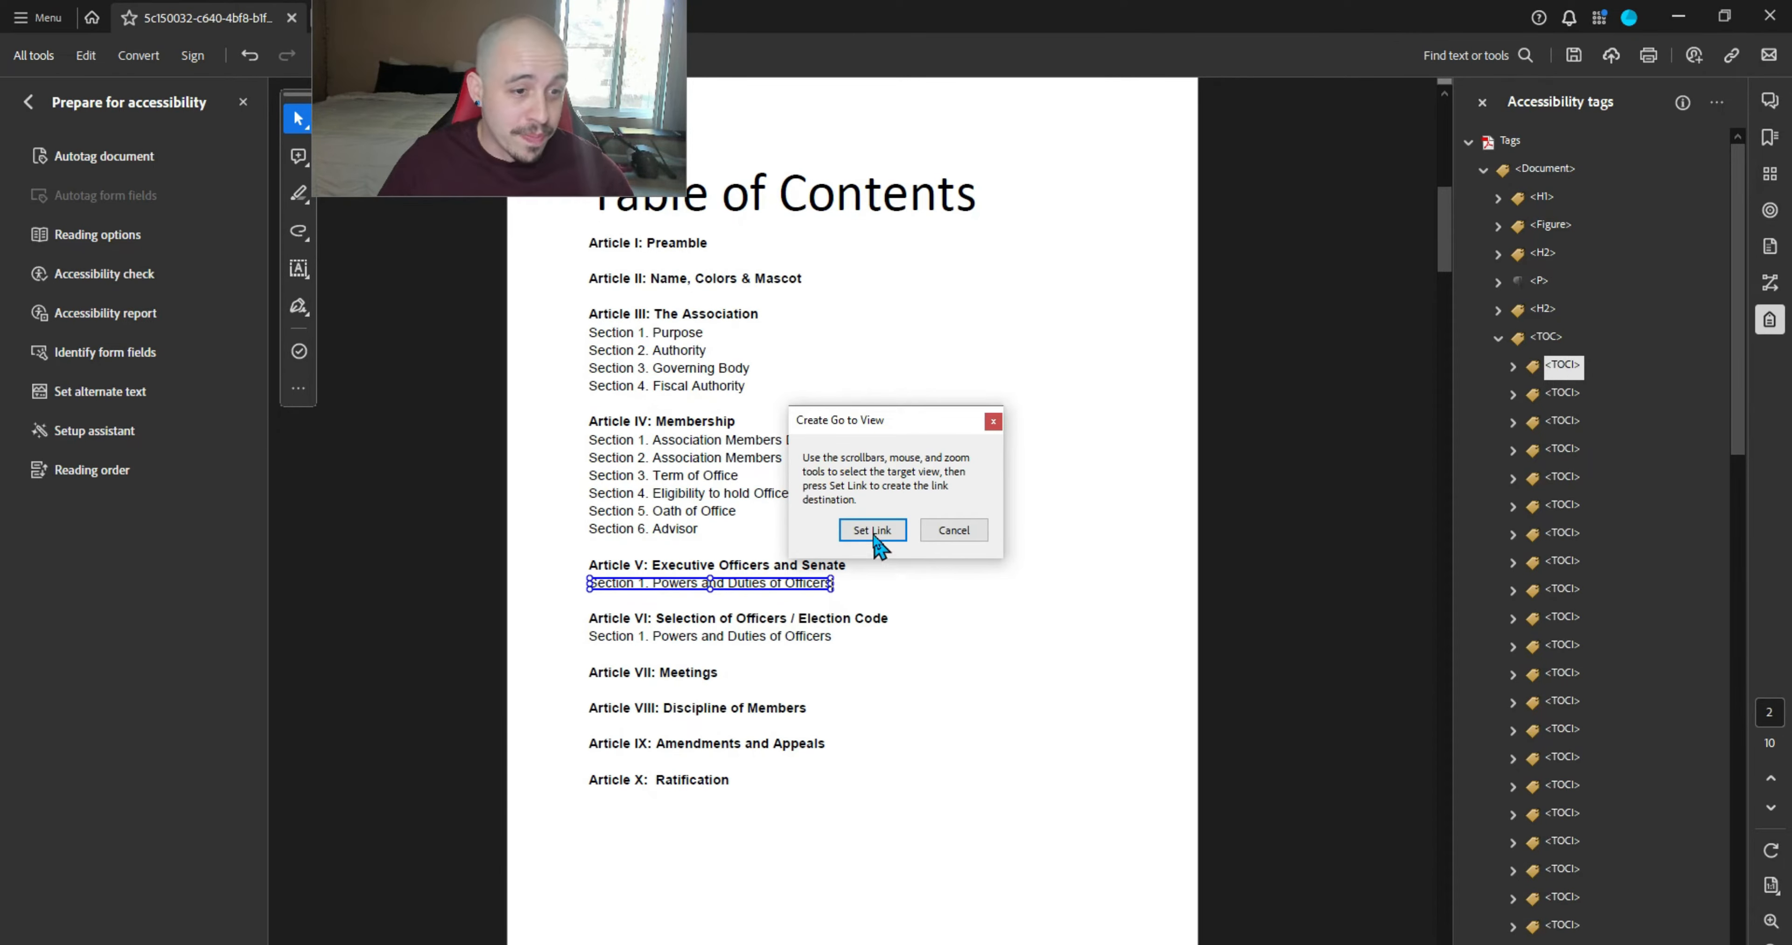
scroll(971, 677, "down", 4)
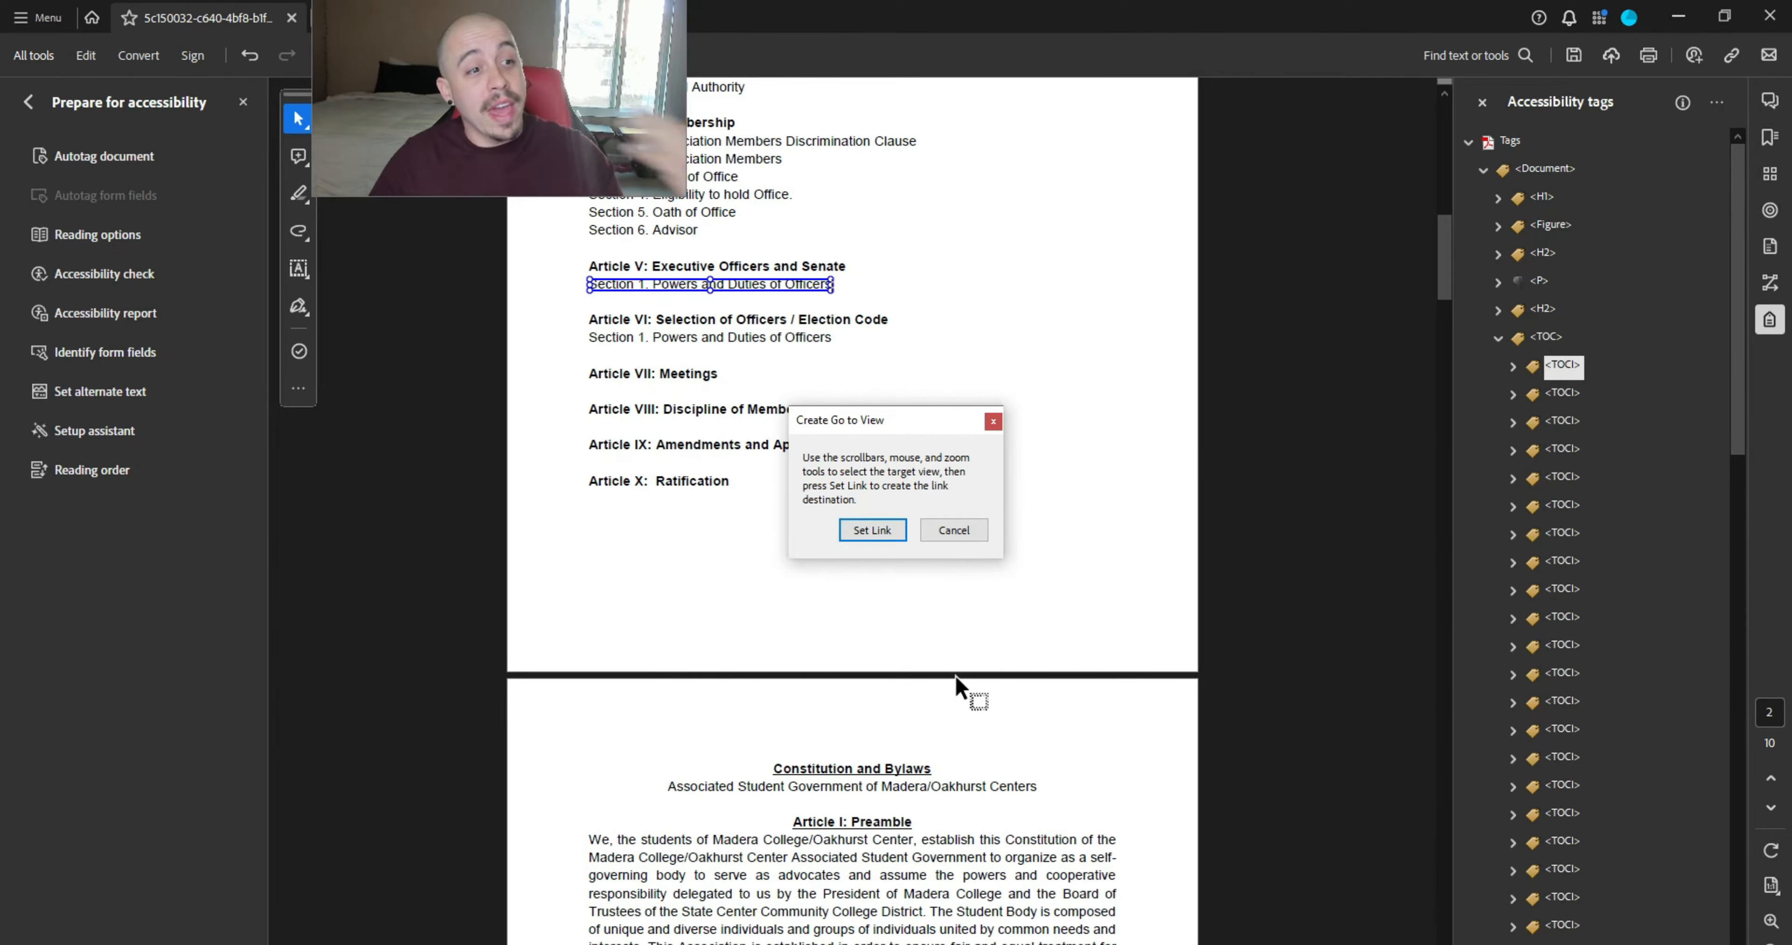
scroll(915, 638, "down", 2)
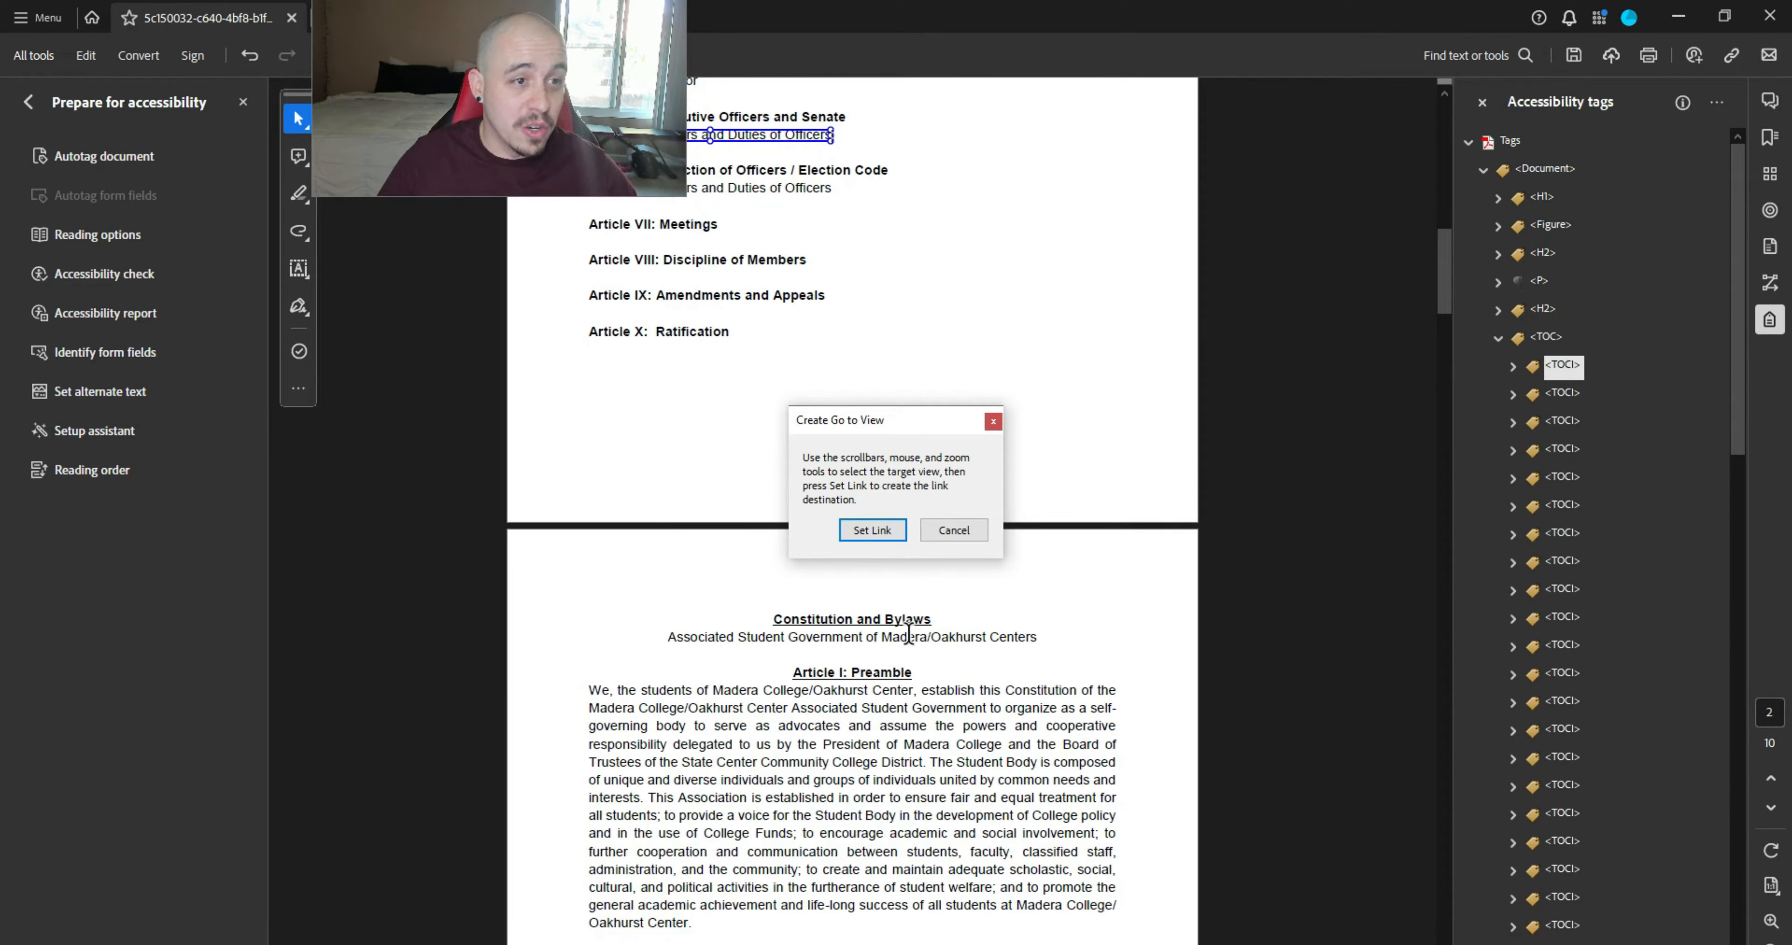
scroll(905, 629, "up", 2)
scroll(904, 626, "down", 13)
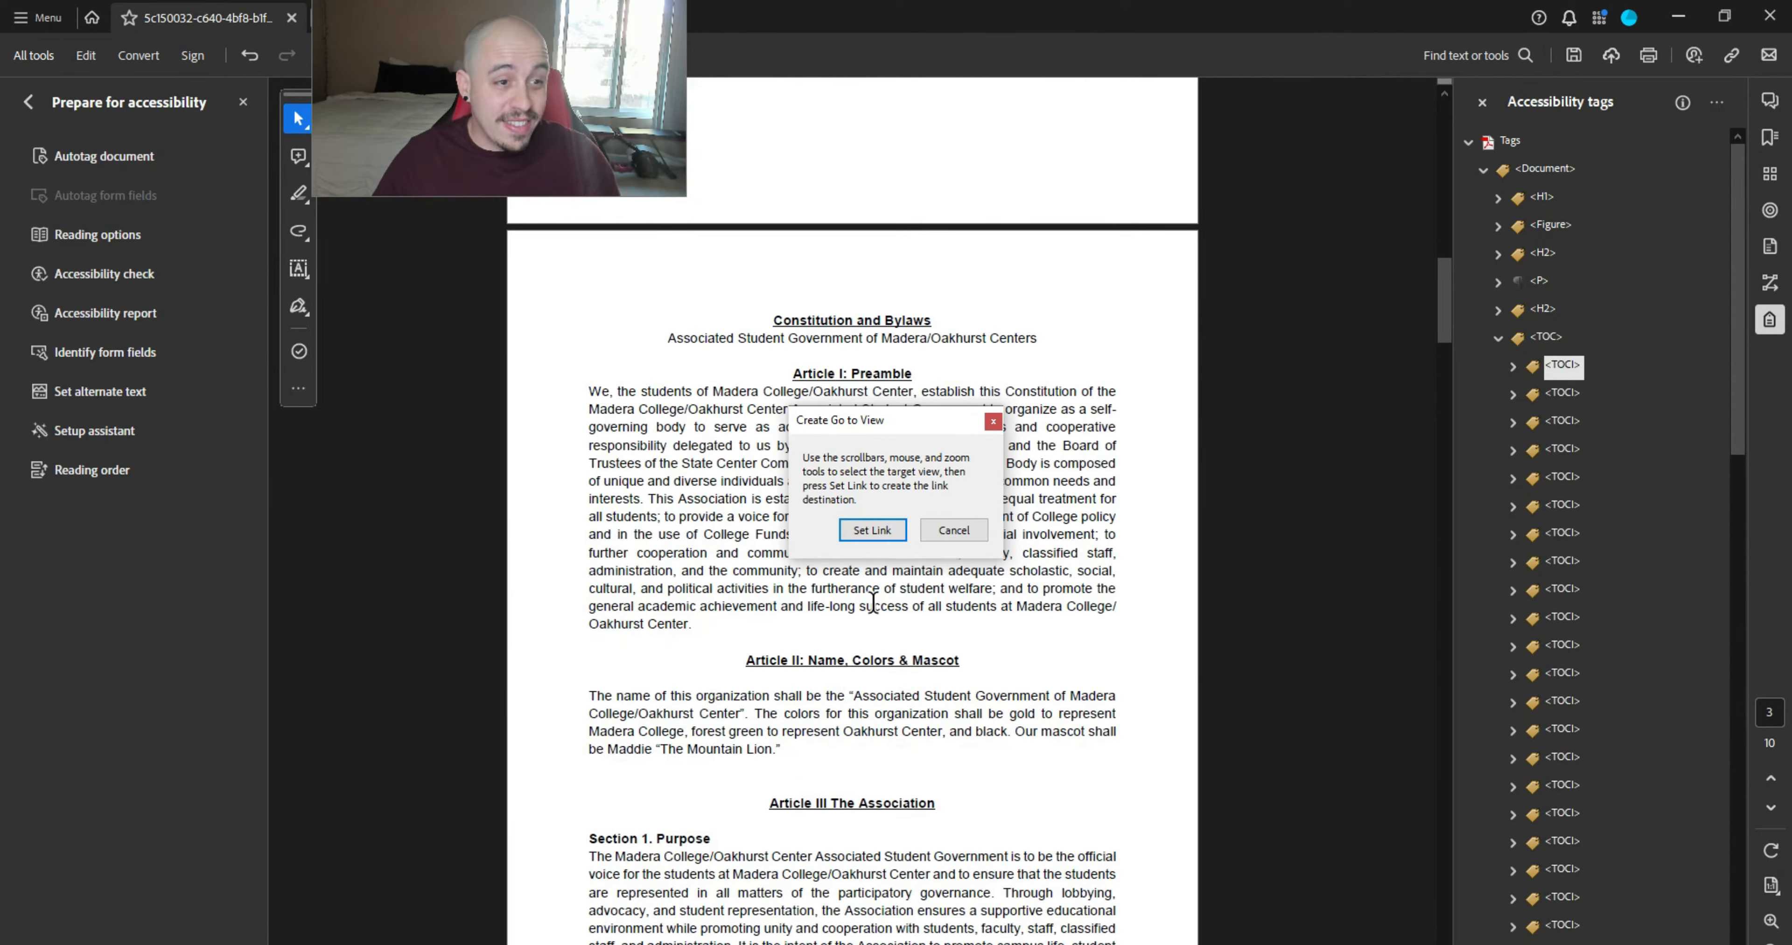
scroll(875, 629, "down", 14)
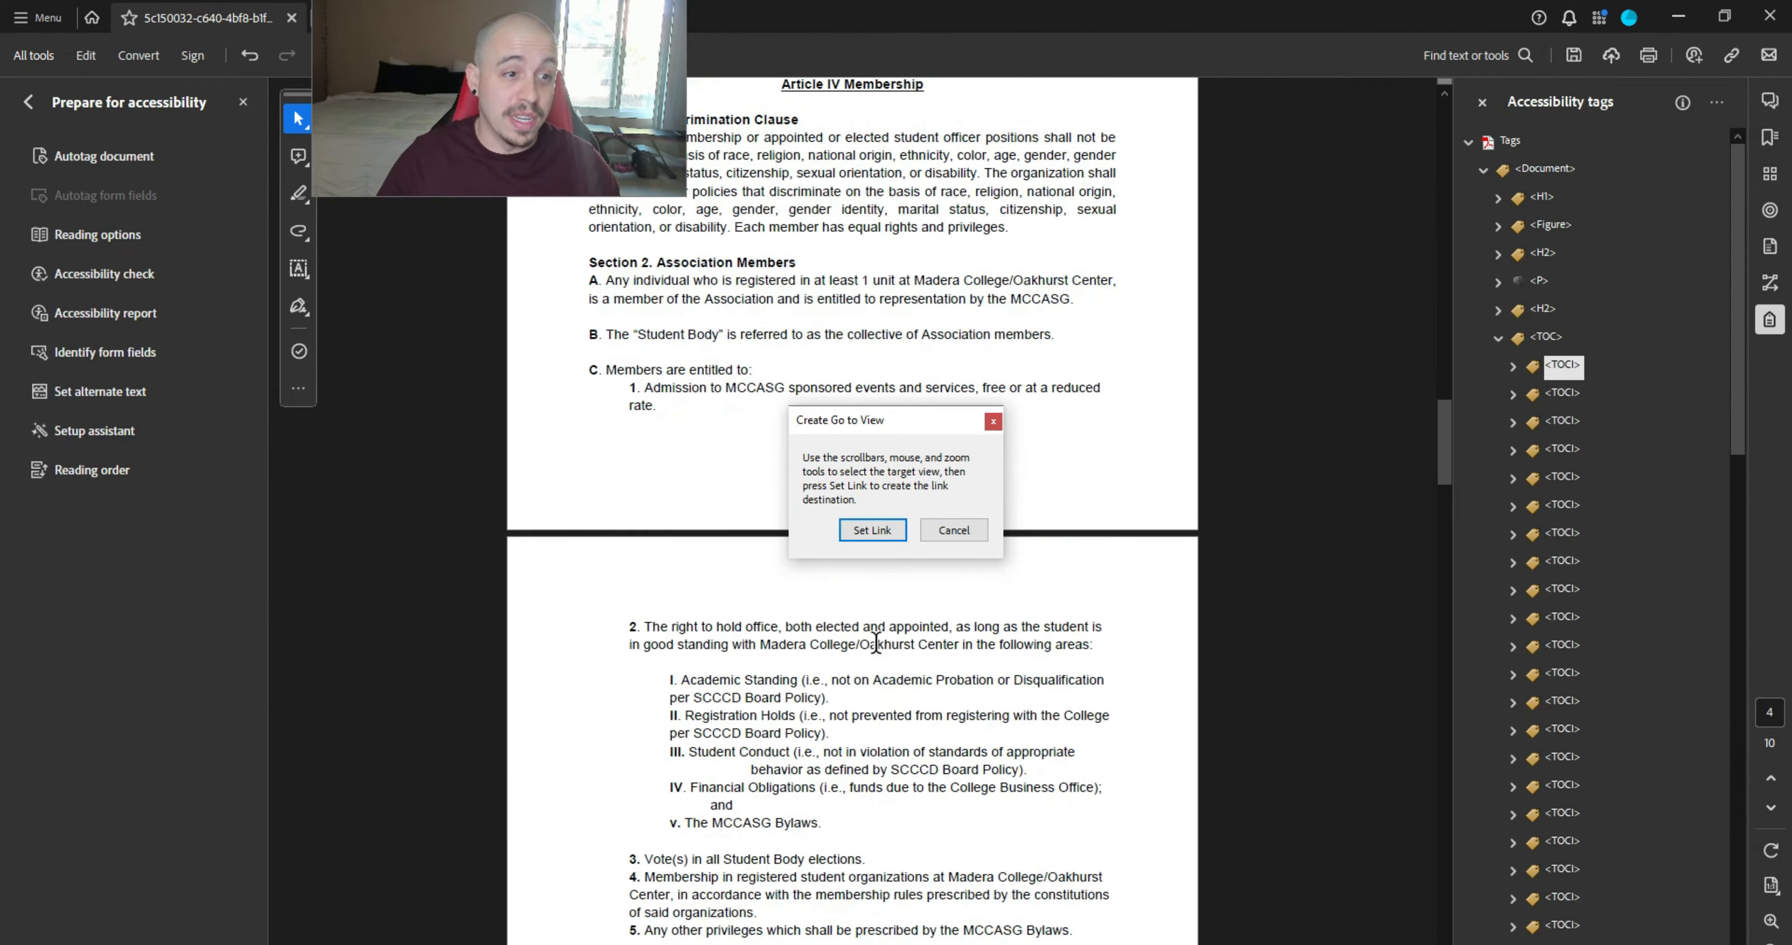
scroll(875, 643, "down", 12)
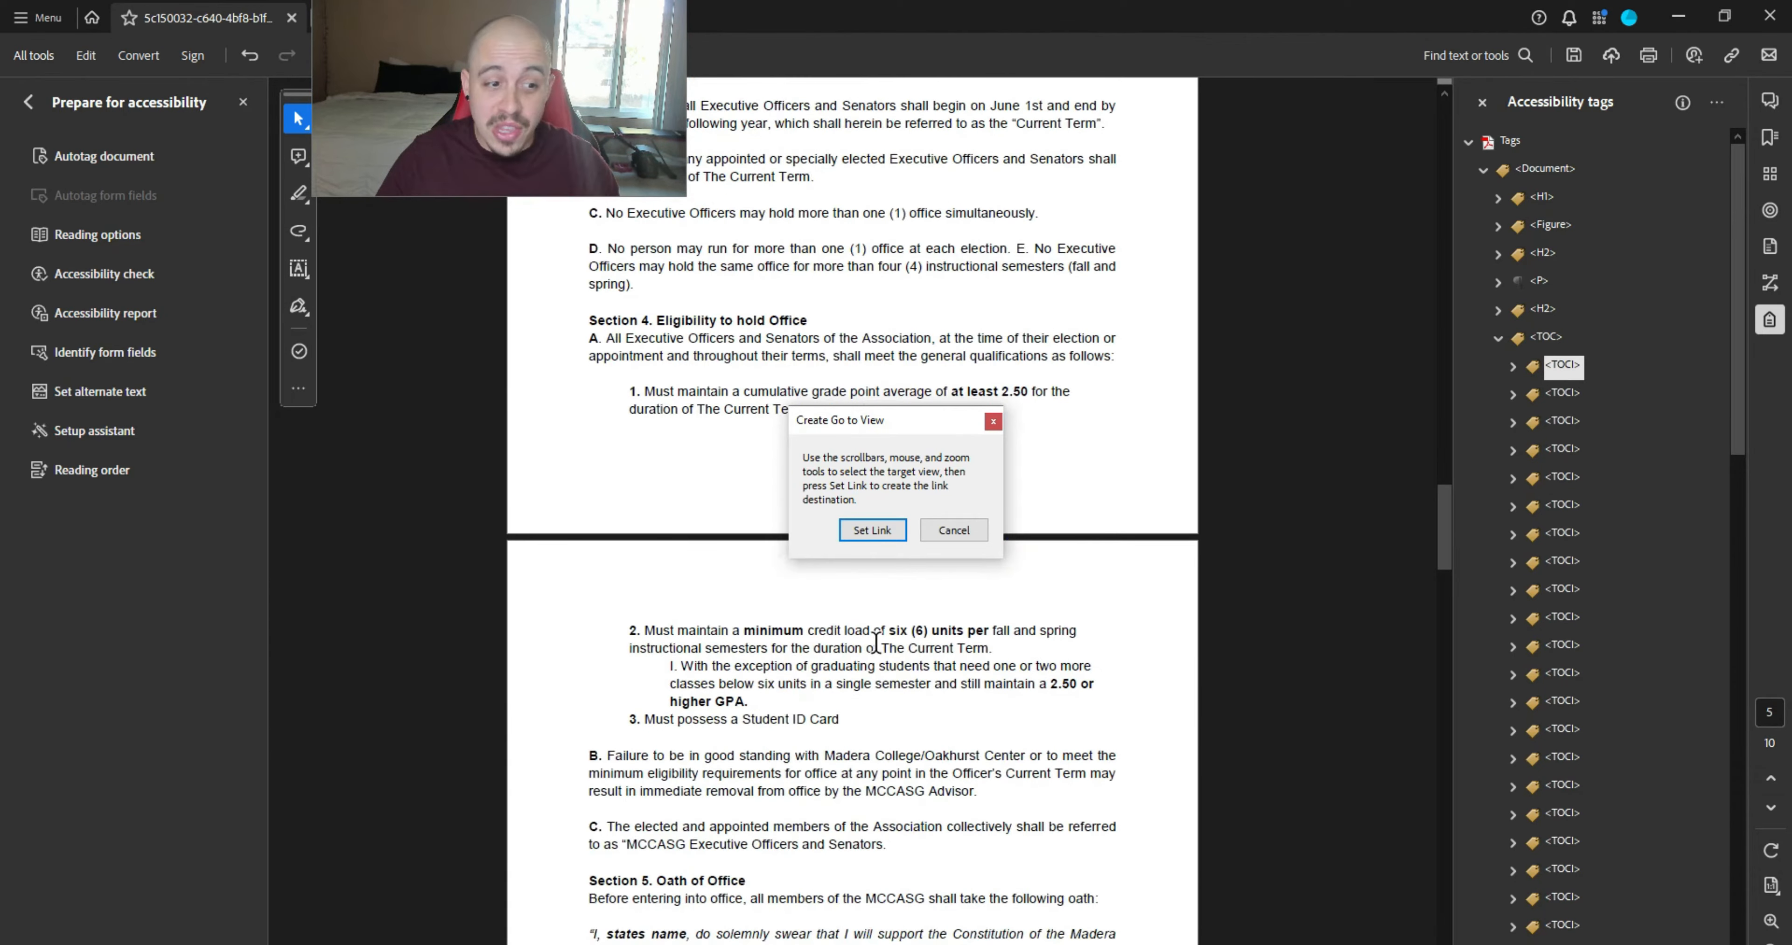
scroll(875, 643, "down", 12)
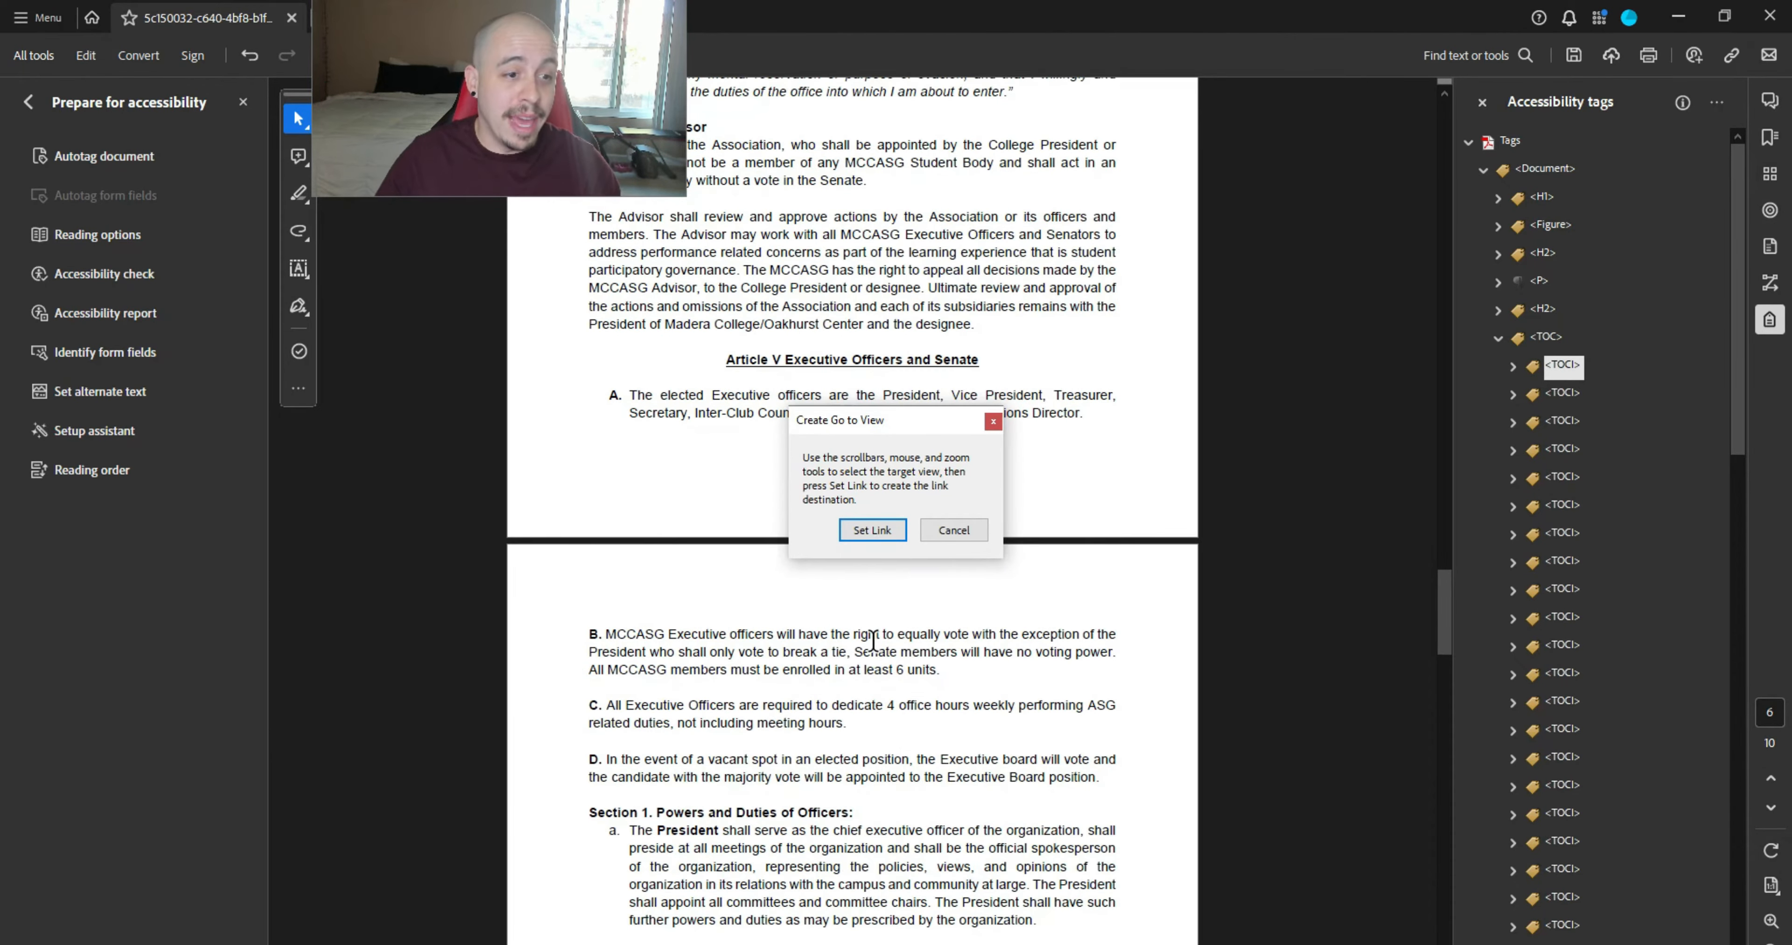
scroll(873, 640, "down", 6)
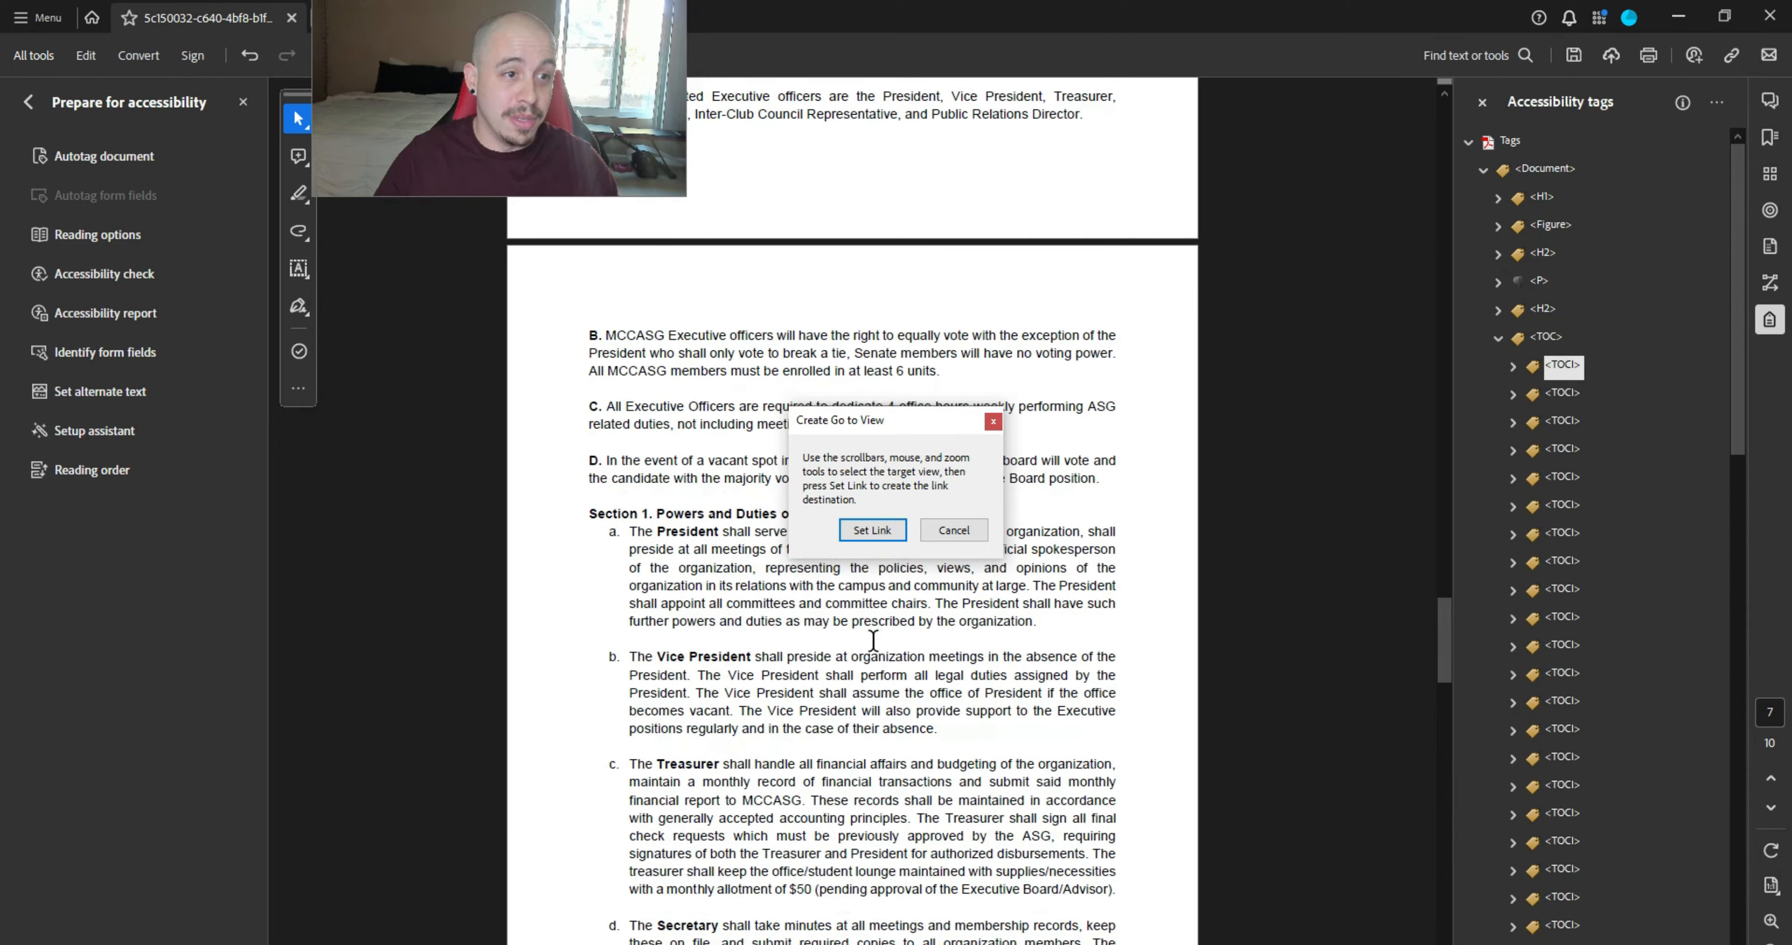
left_click_drag(1442, 668, 1447, 680)
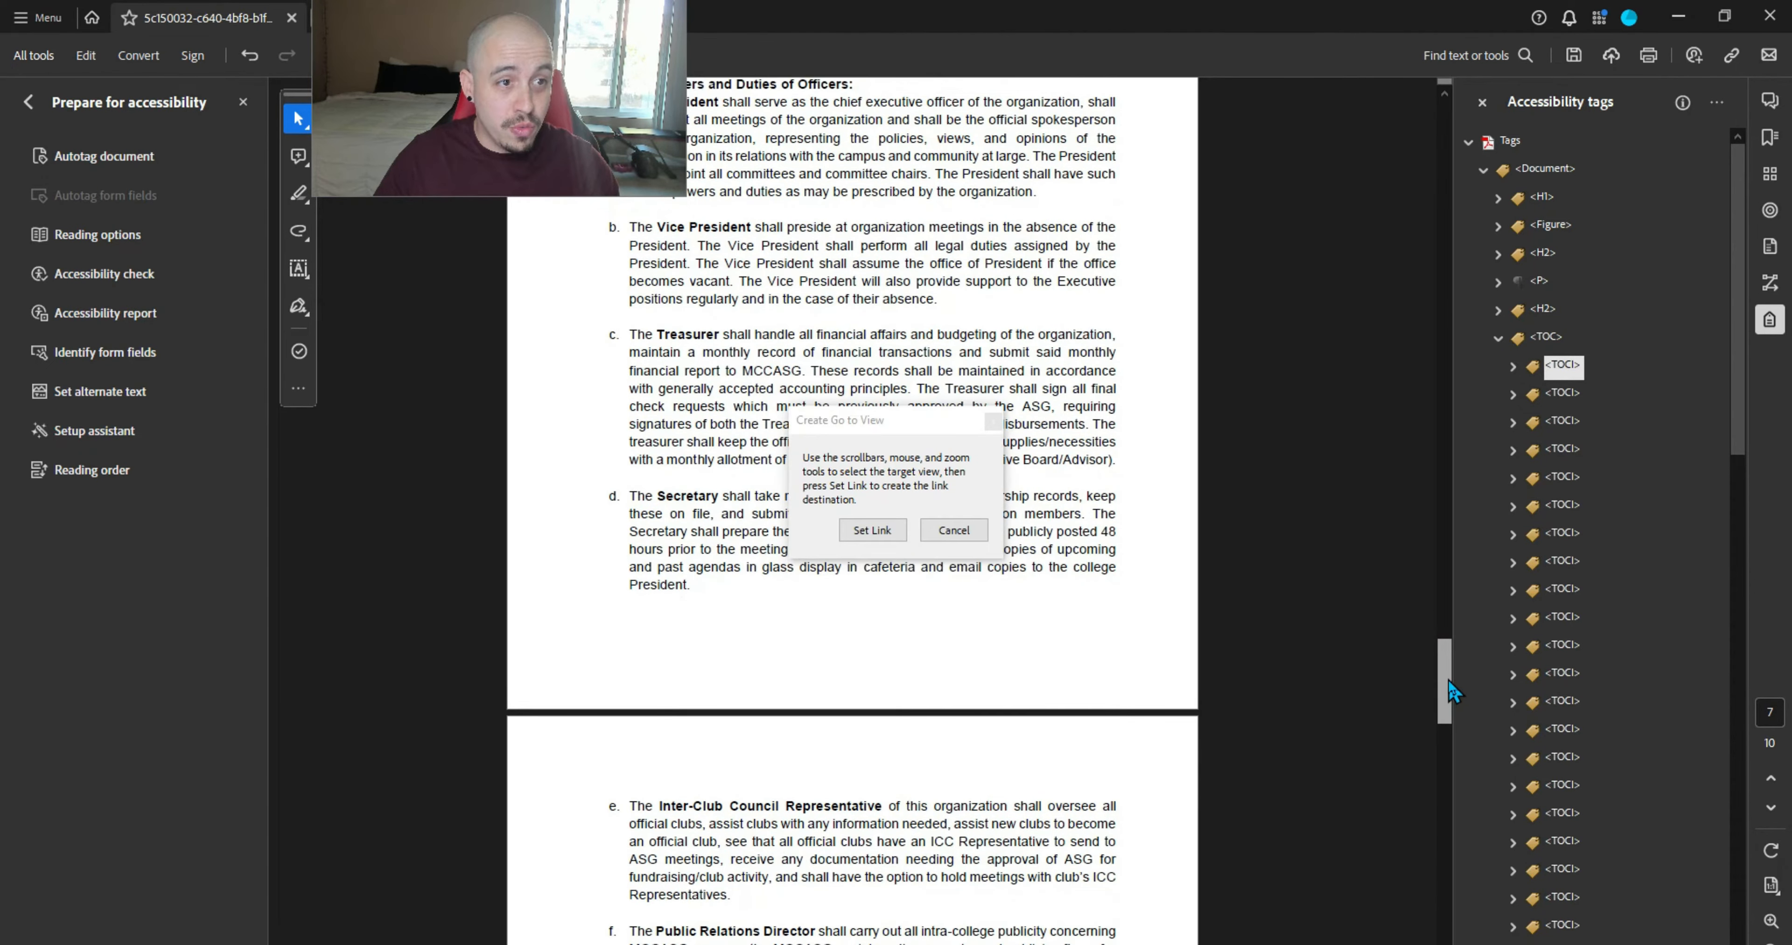
left_click(893, 530)
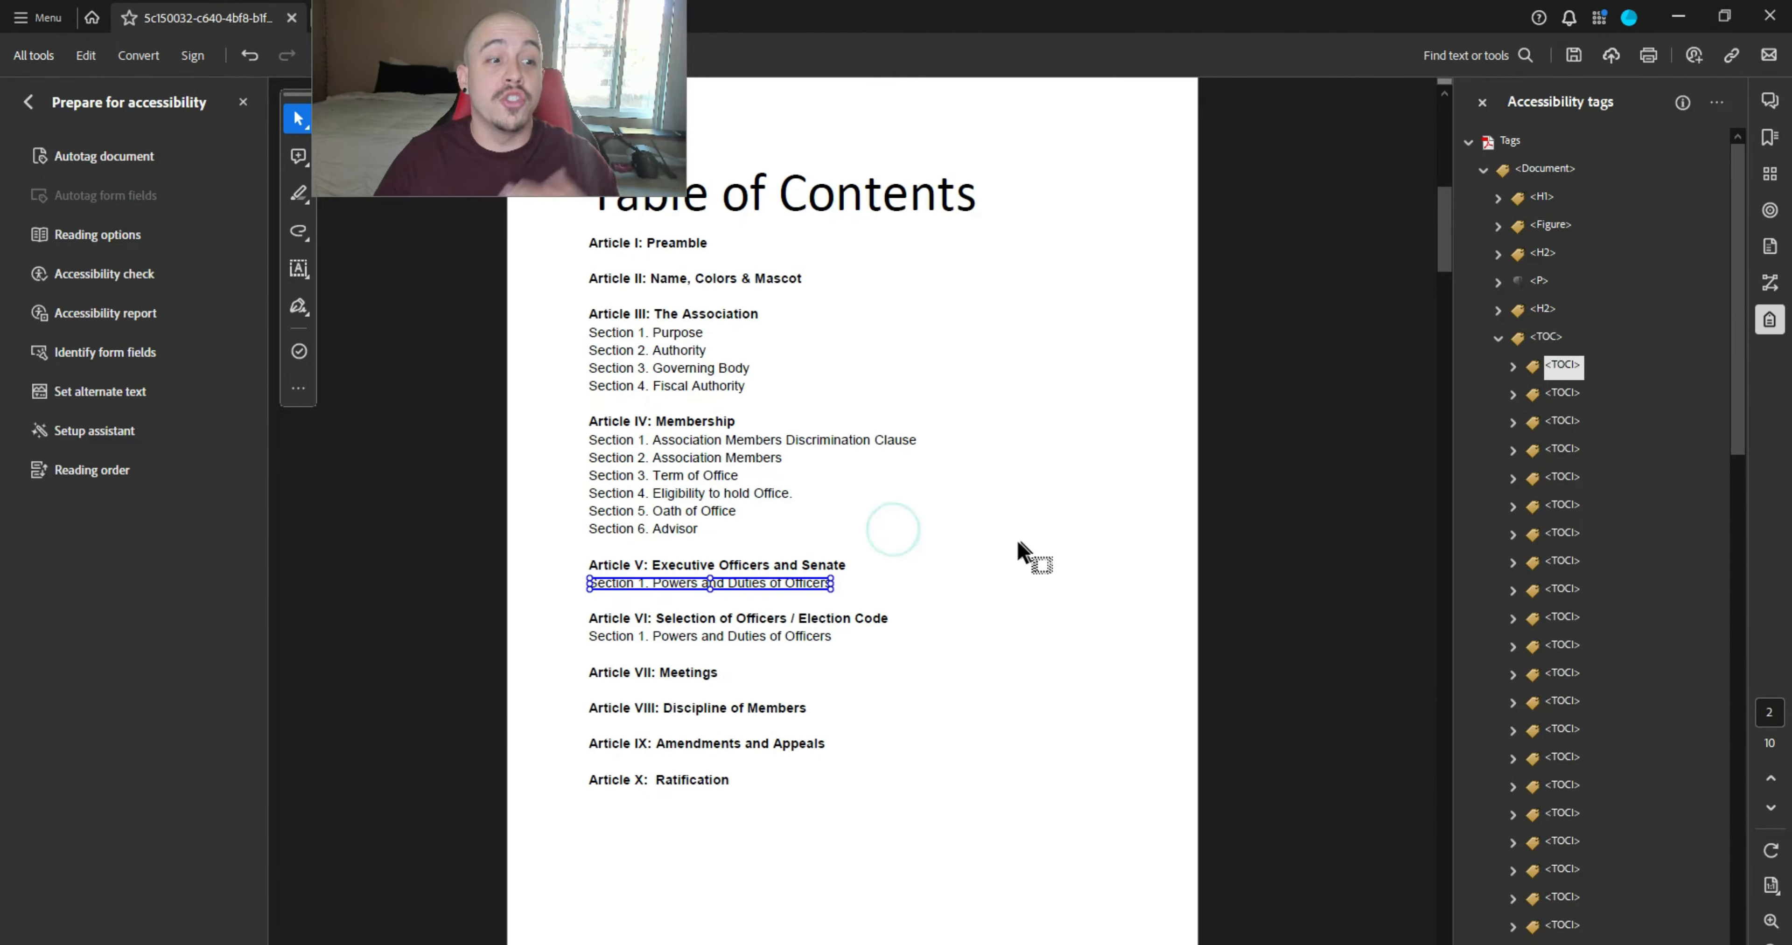
- Link the "Article VI: Selection of Officers / Election Code" contents entry to the page view of its section in the bylaws body
left_click_drag(894, 614, 588, 618)
right_click(650, 621)
left_click(751, 896)
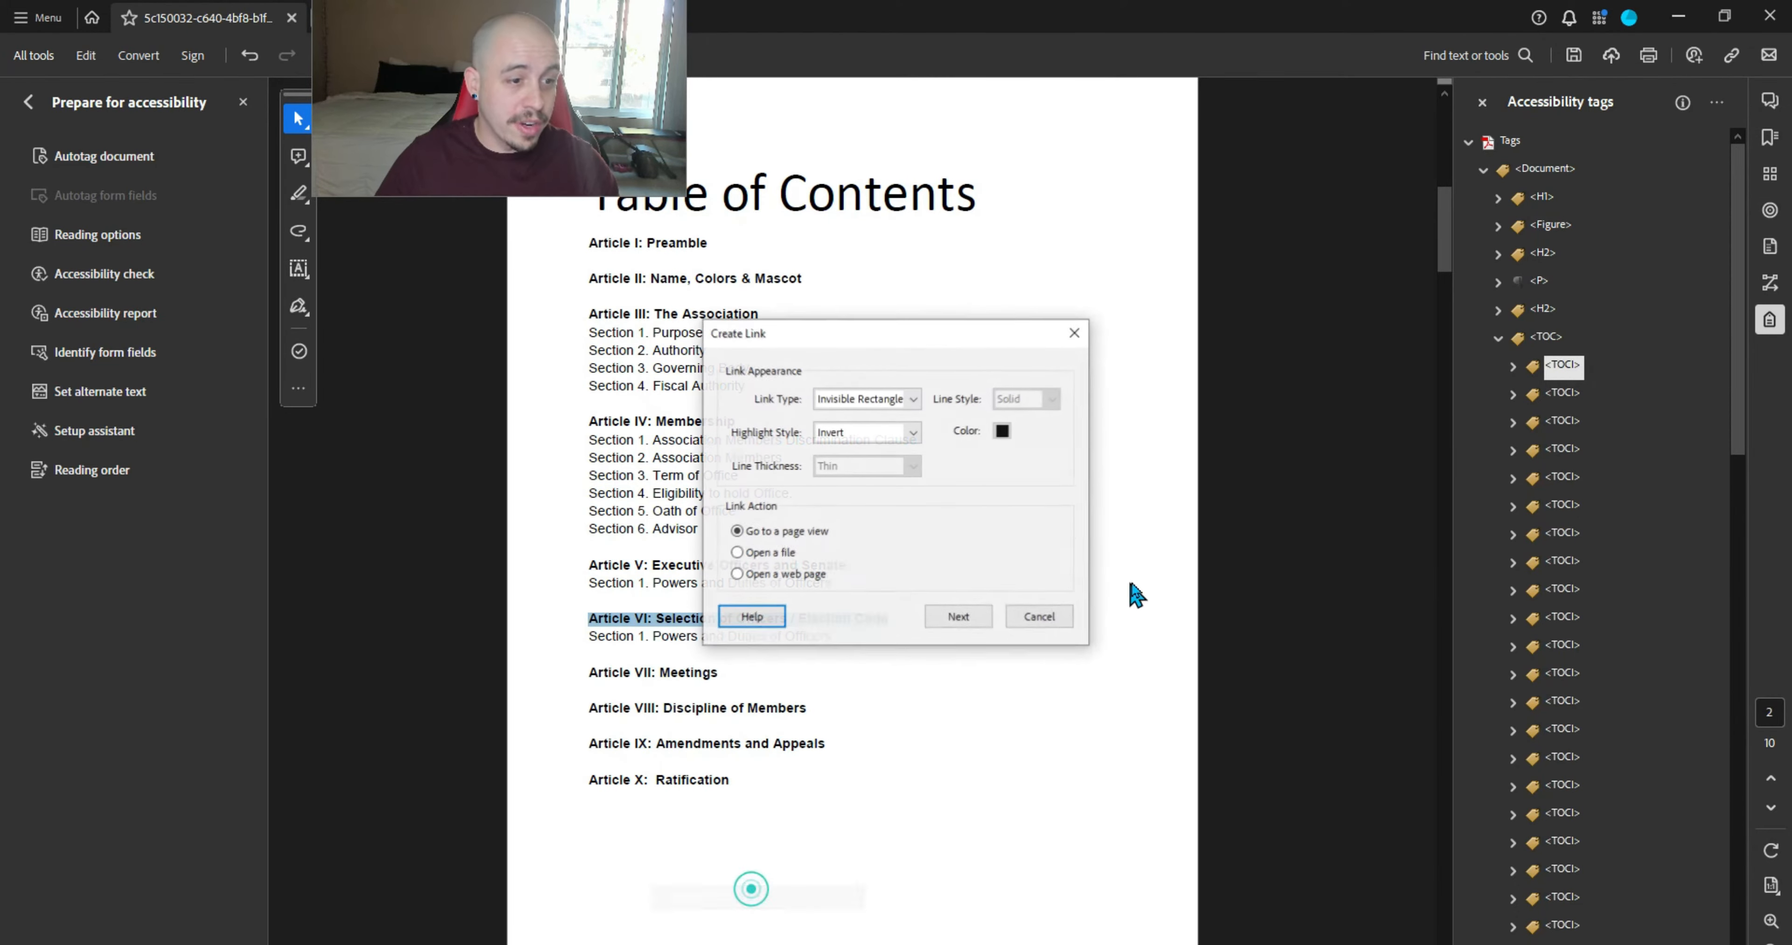
left_click(1001, 620)
scroll(1072, 653, "down", 10)
scroll(1072, 653, "down", 20)
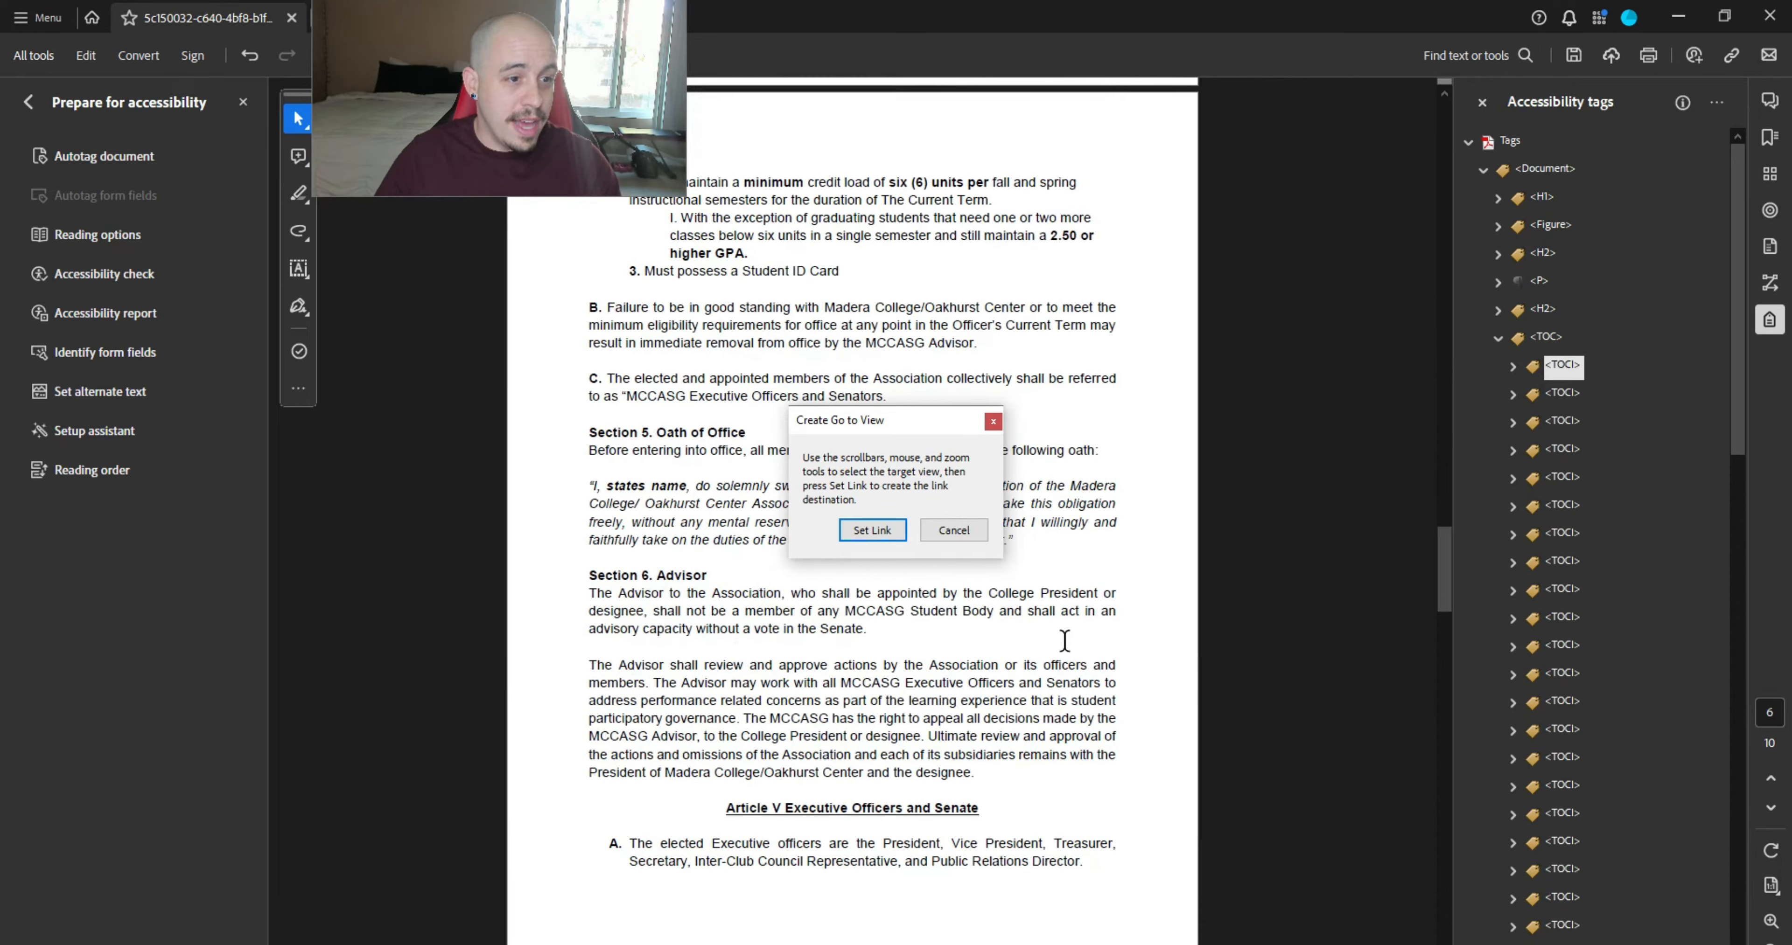
scroll(1066, 650, "down", 15)
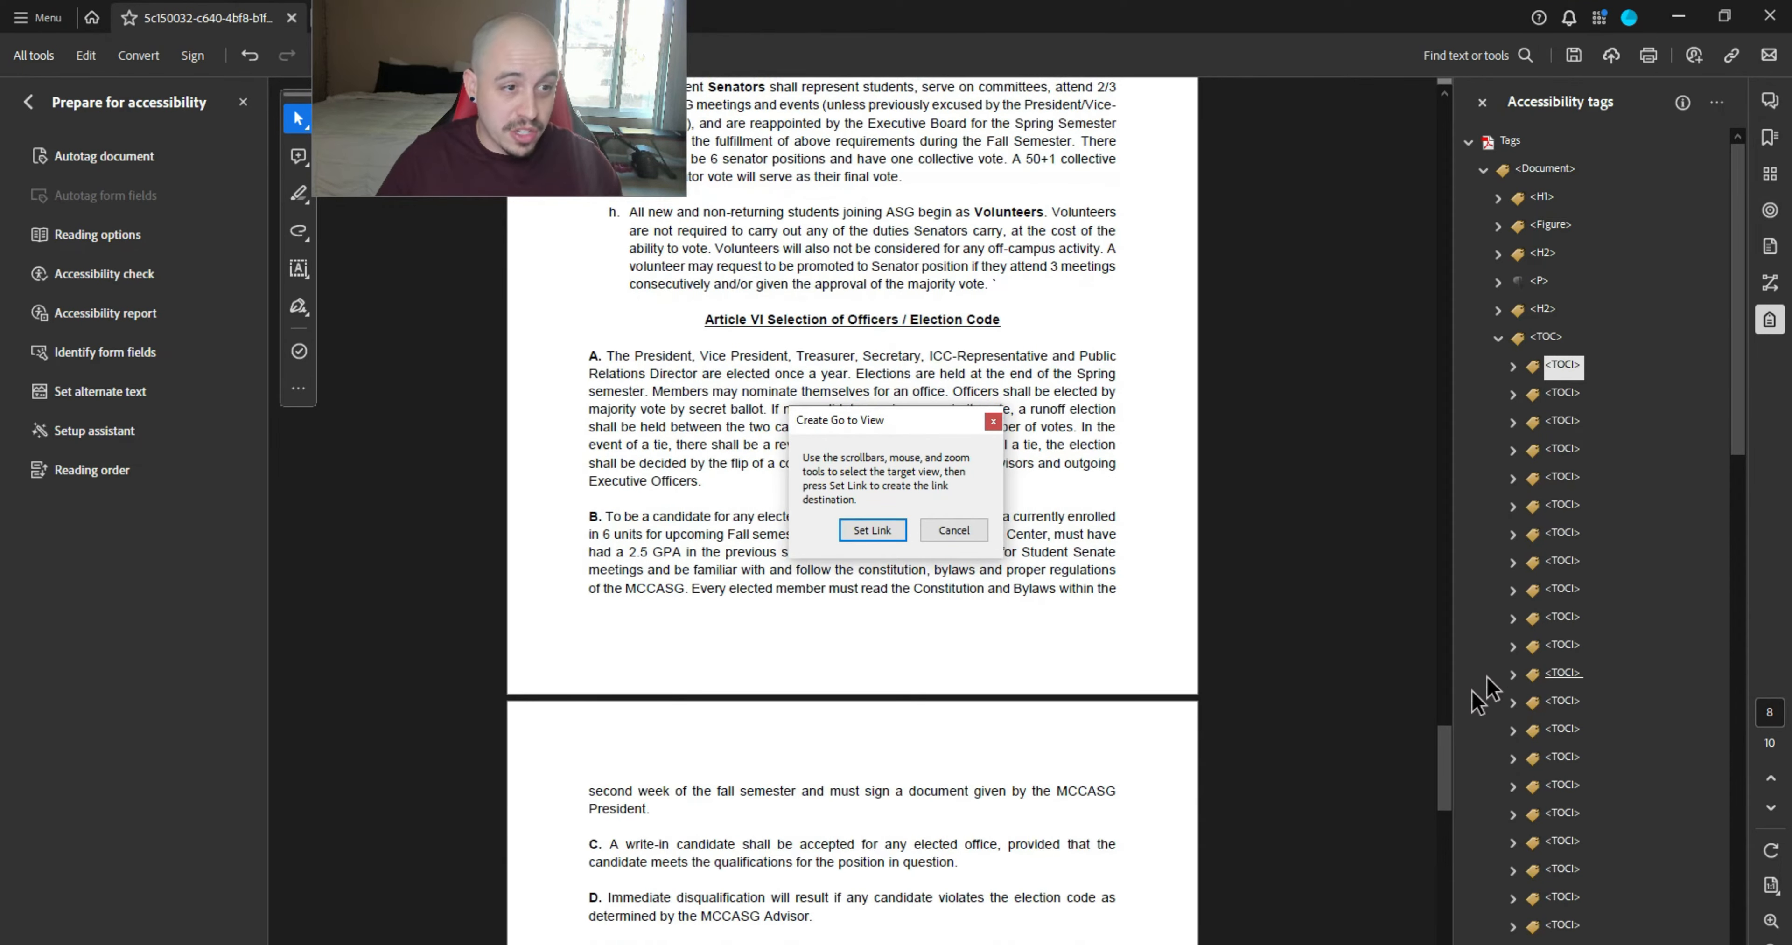
left_click_drag(1442, 743, 1447, 761)
- Link the "Section 1. Powers and Duties of Officers" contents entry under Article VI to a page view in the bylaws body
left_click_drag(845, 641, 583, 632)
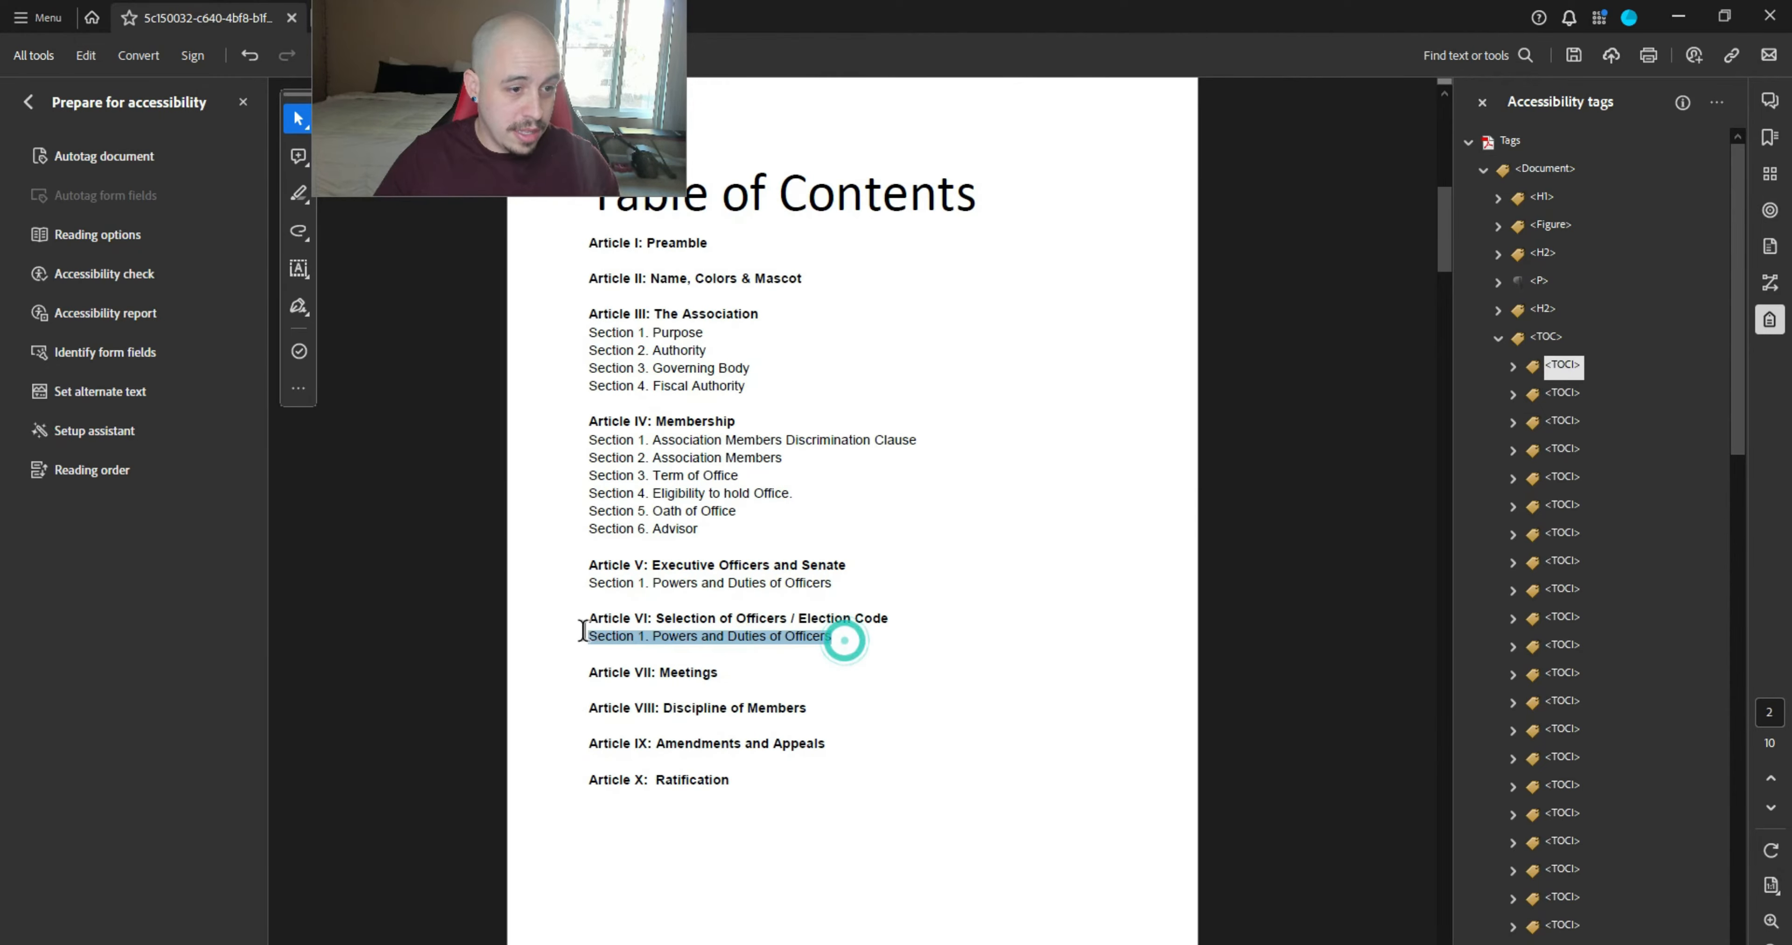
right_click(617, 637)
left_click(661, 911)
left_click(956, 615)
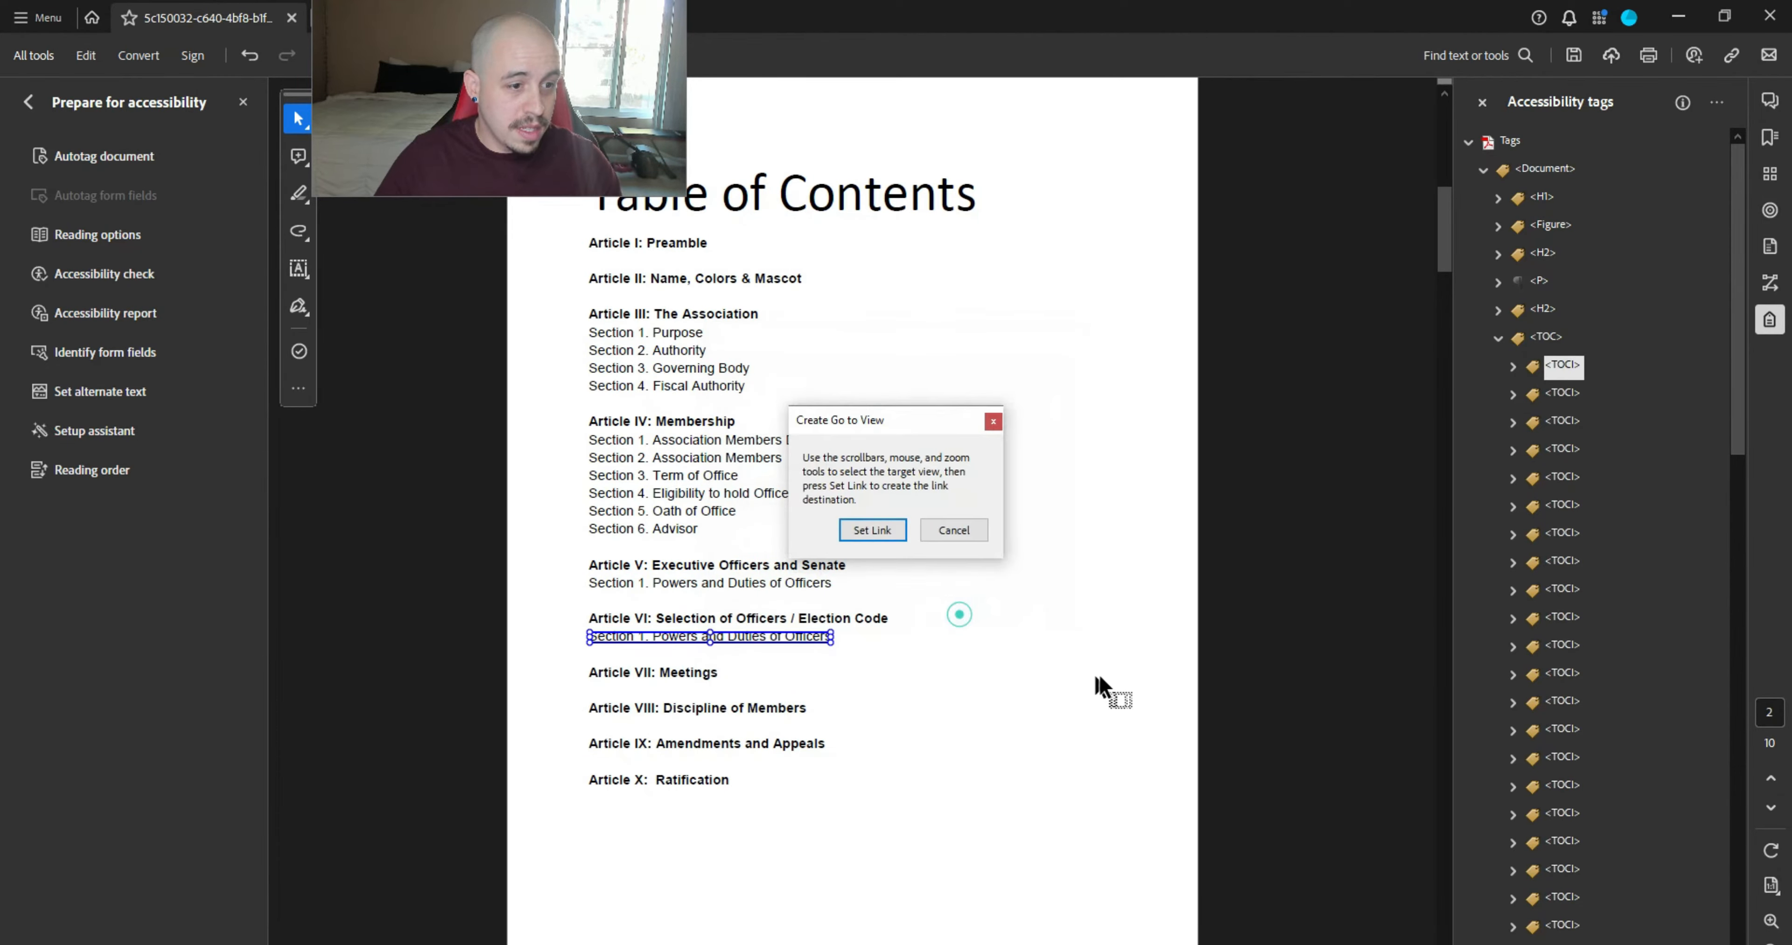
scroll(1096, 670, "down", 10)
scroll(1091, 657, "down", 20)
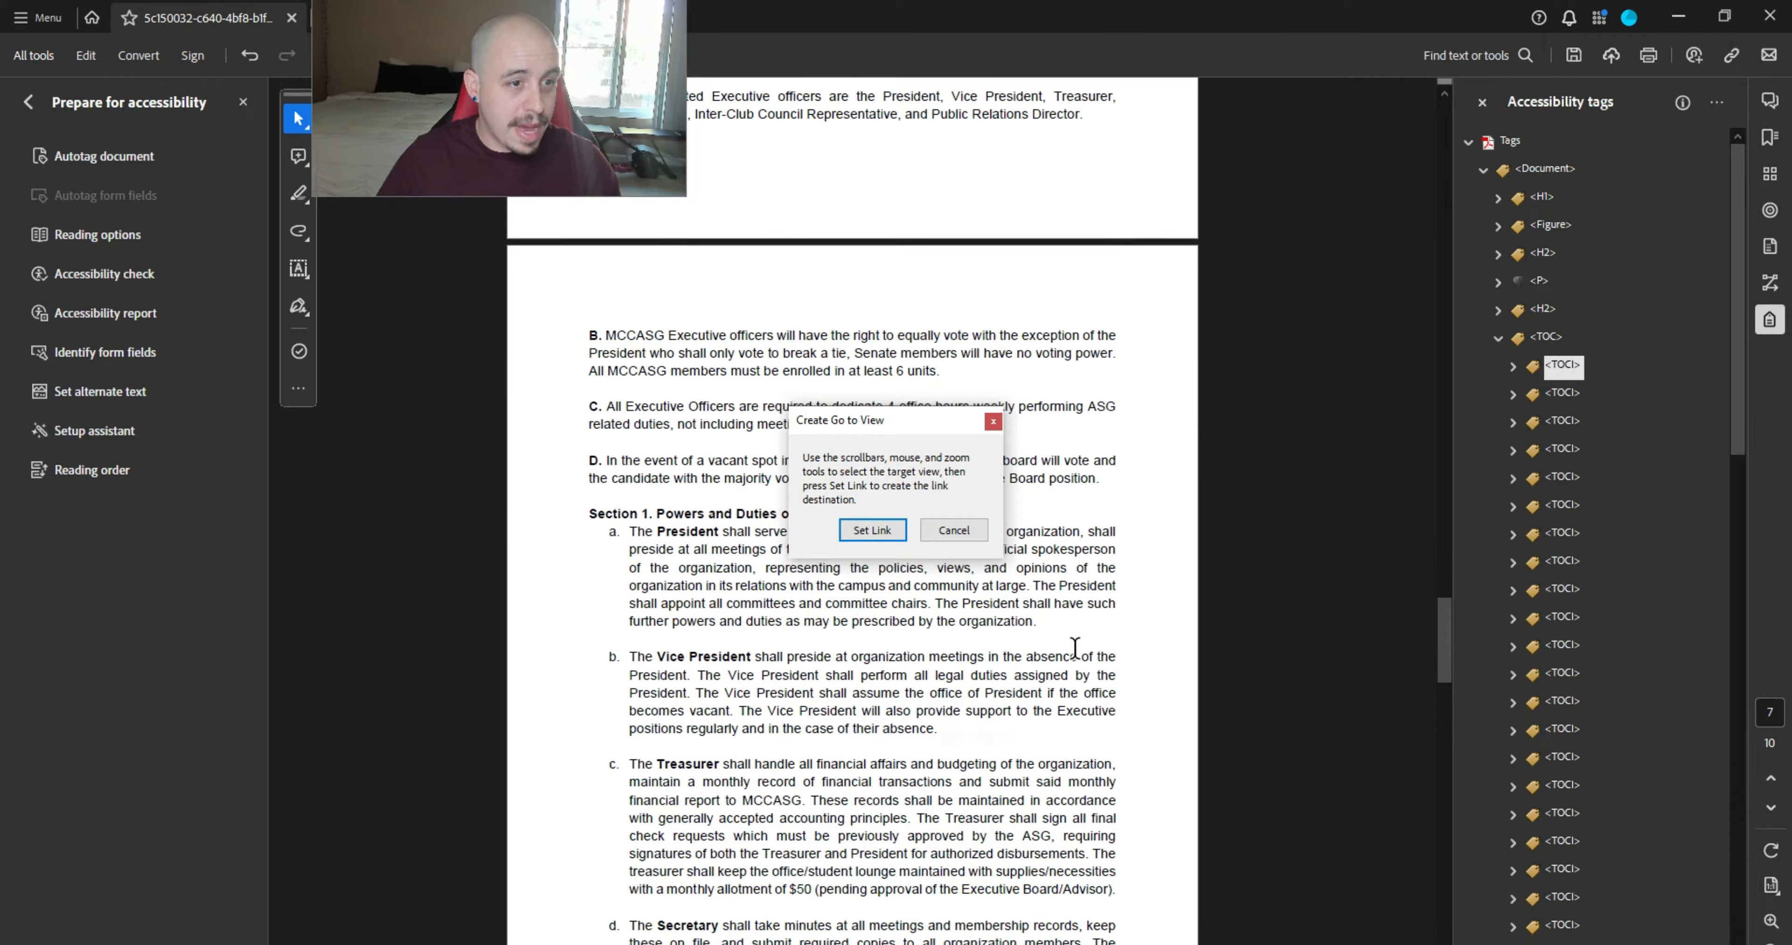
scroll(1077, 645, "down", 15)
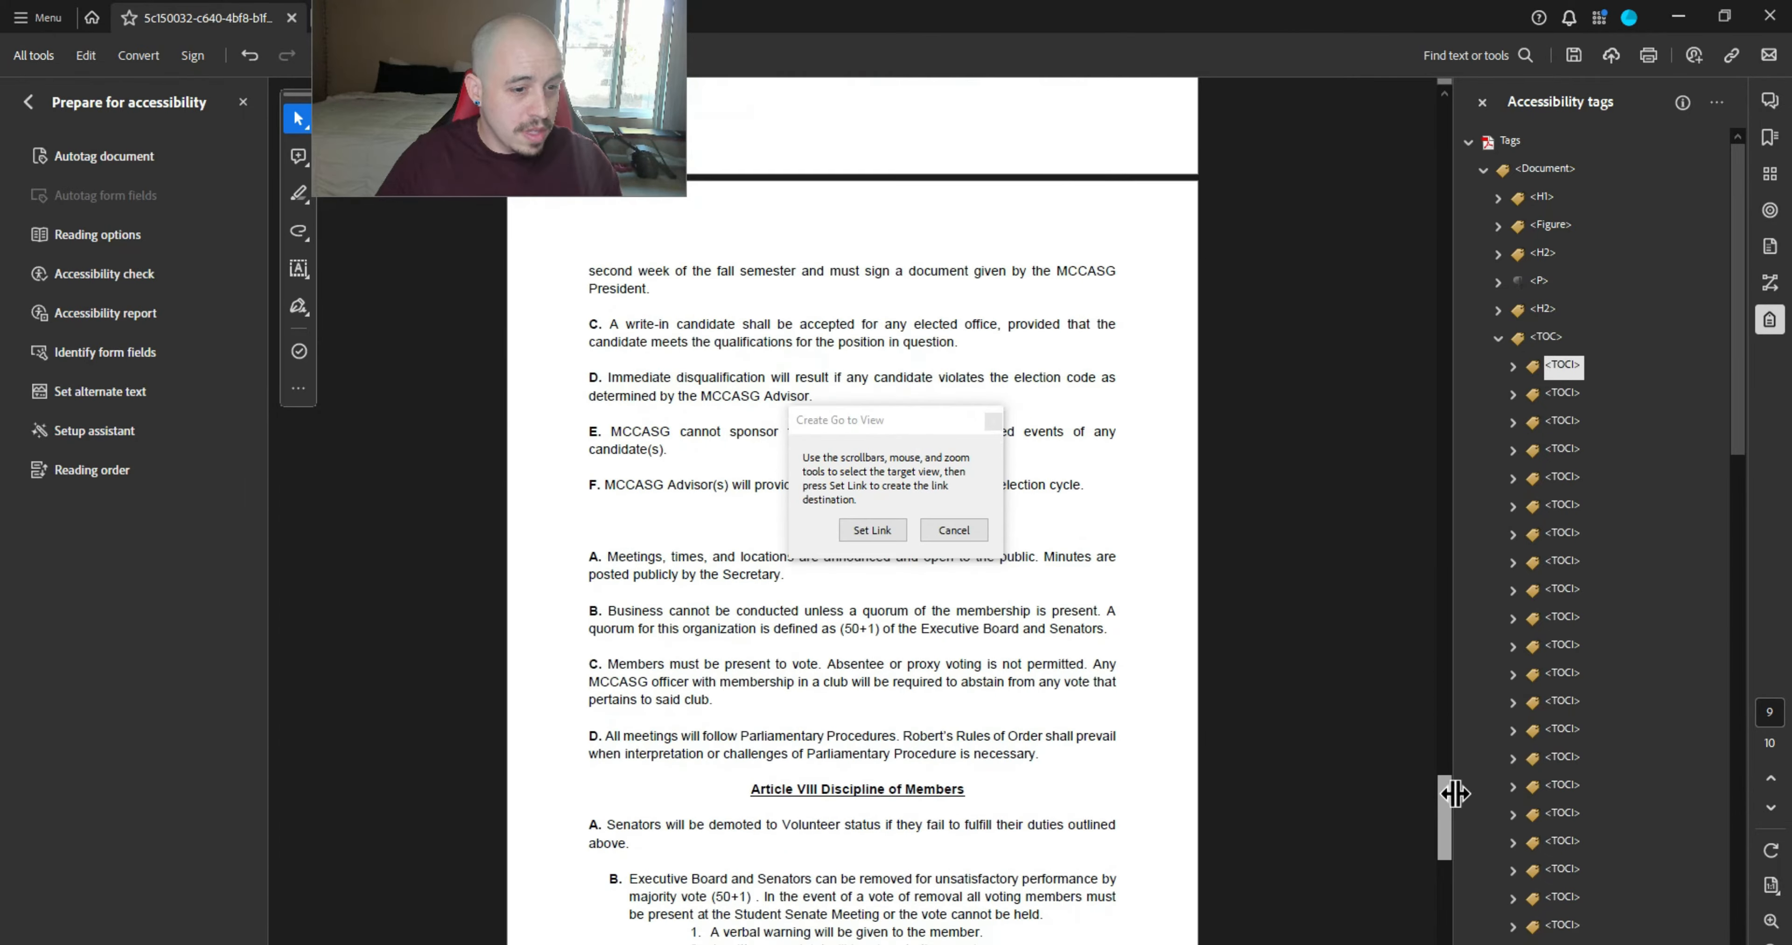
left_click_drag(1459, 836, 1429, 193)
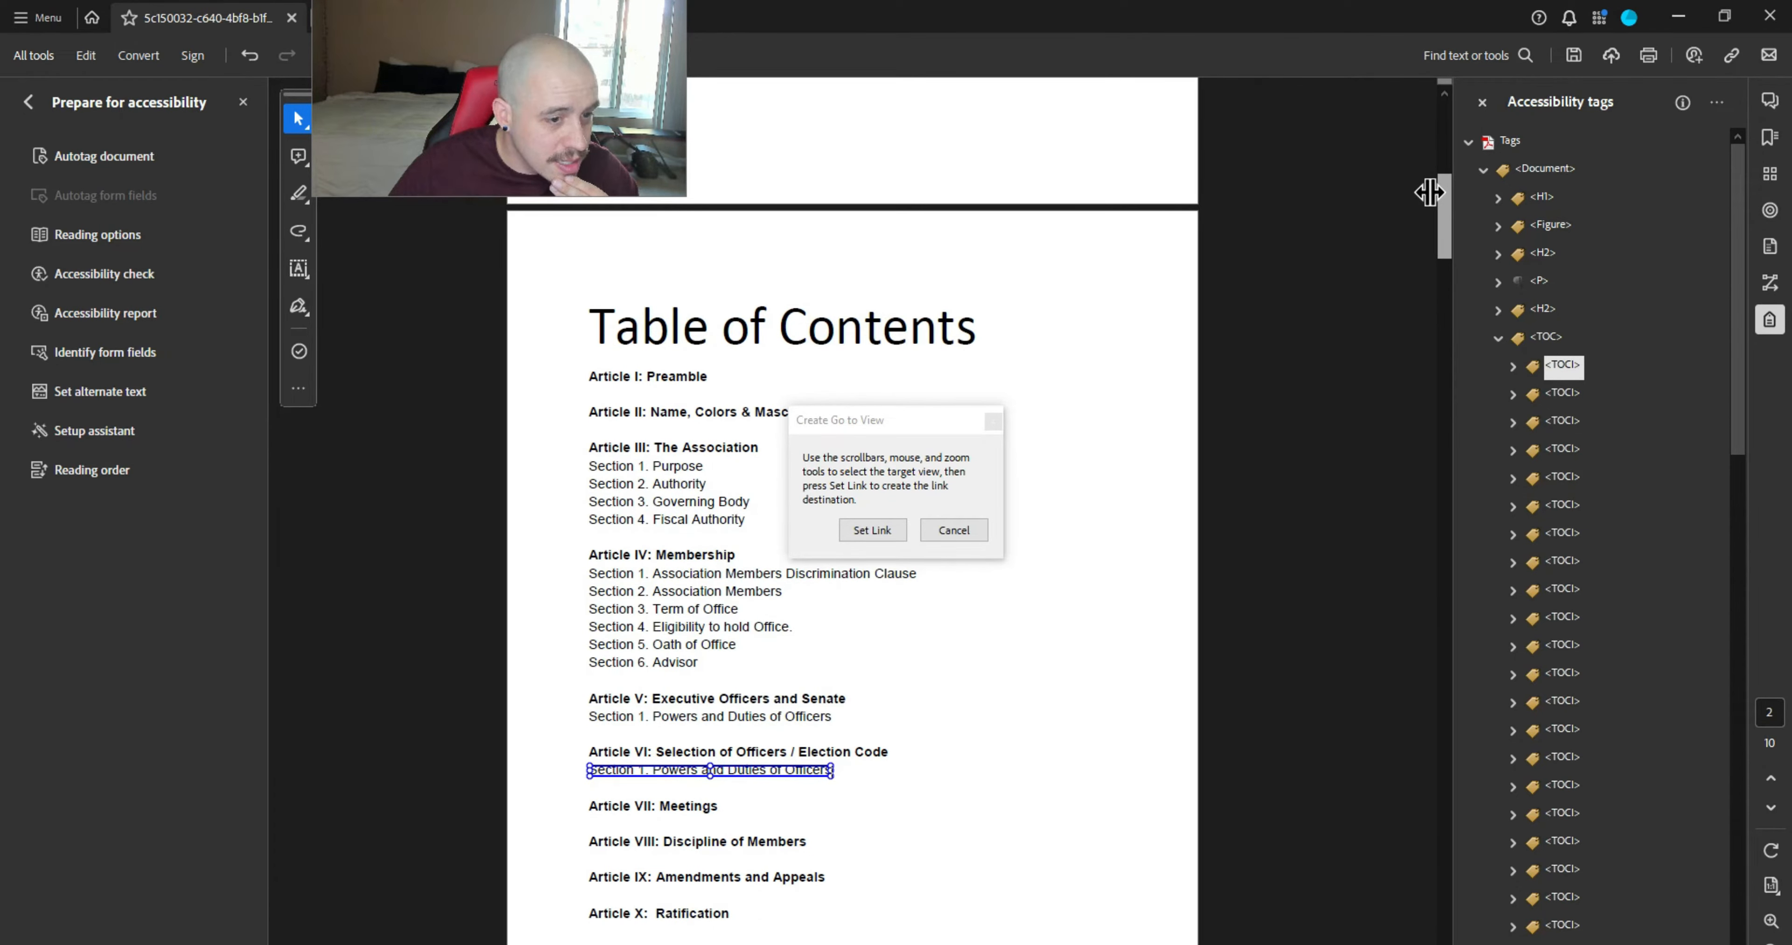
left_click_drag(1430, 192, 1442, 760)
left_click(872, 530)
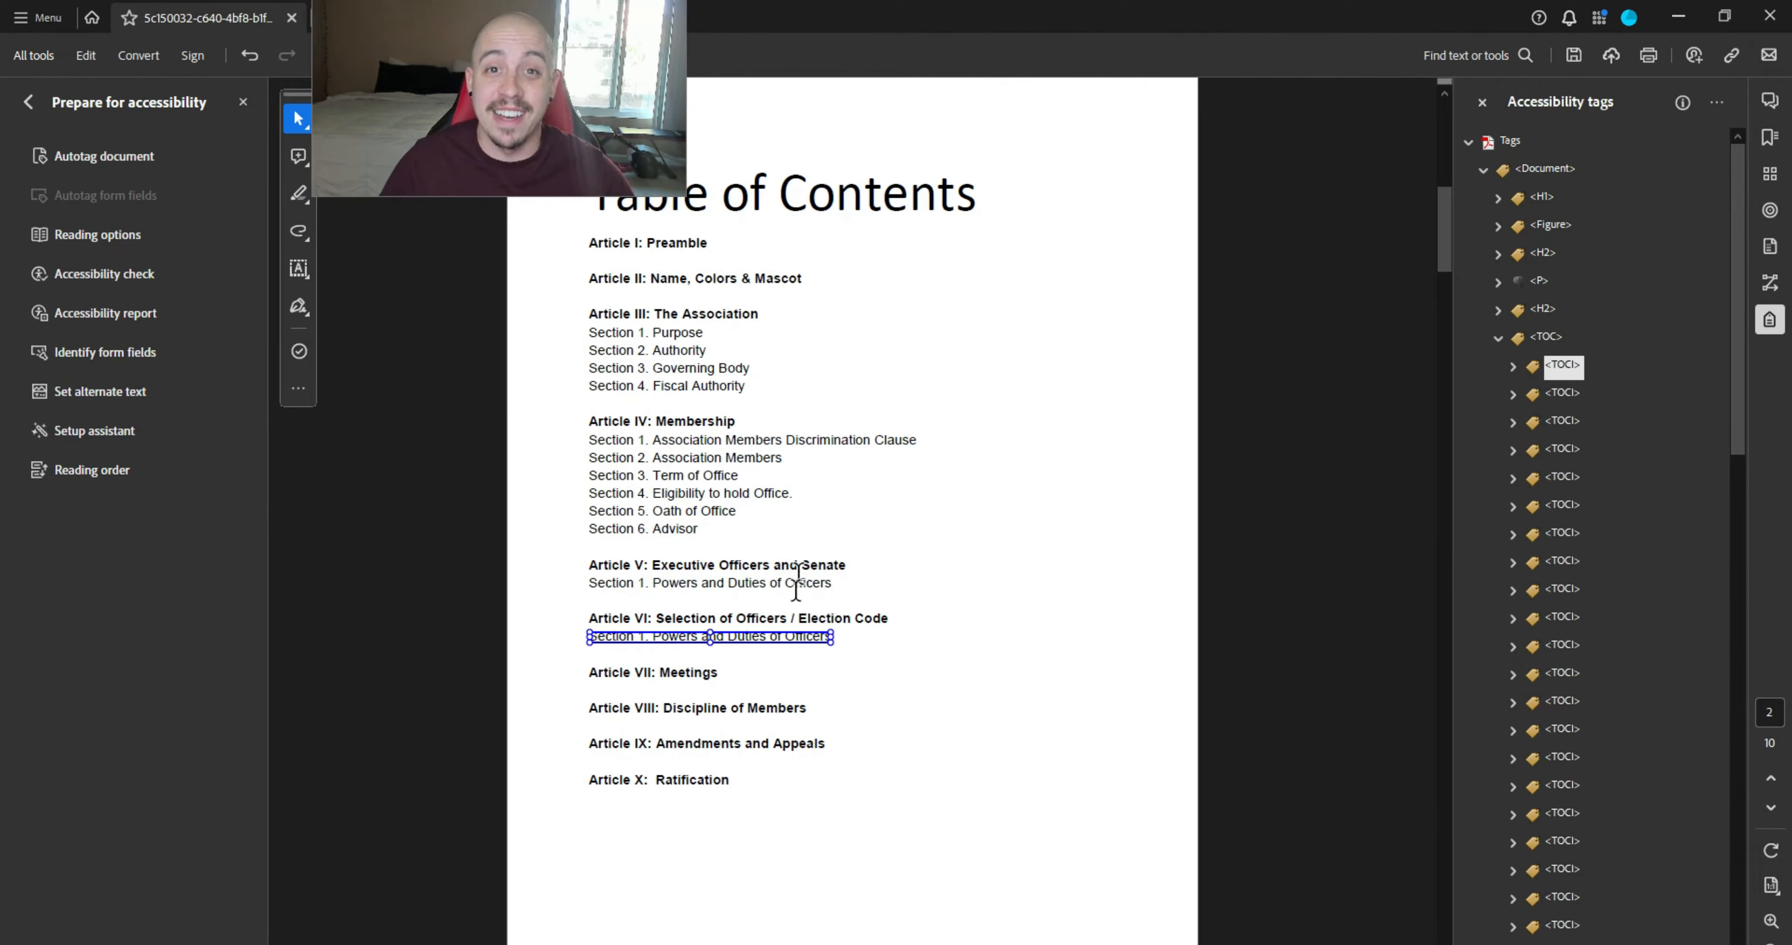
- Link the "Article VII: Meetings" contents entry to a page view in the bylaws body using an invisible rectangle
left_click_drag(721, 669, 588, 673)
right_click(625, 673)
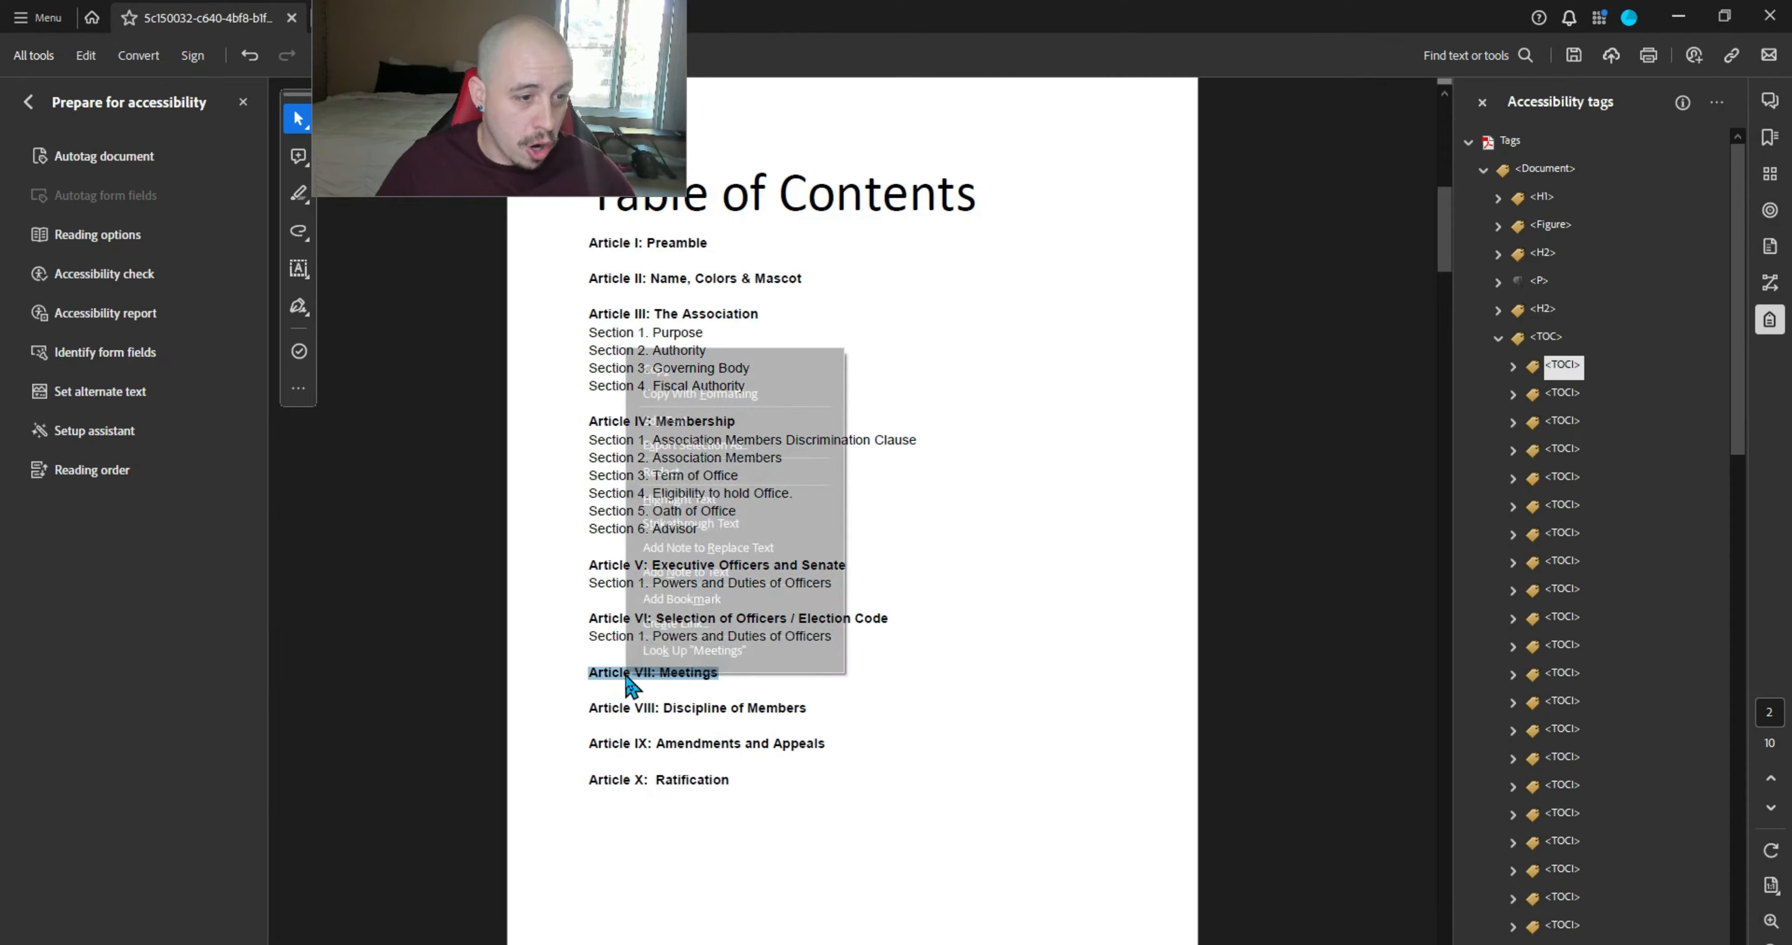
left_click(685, 626)
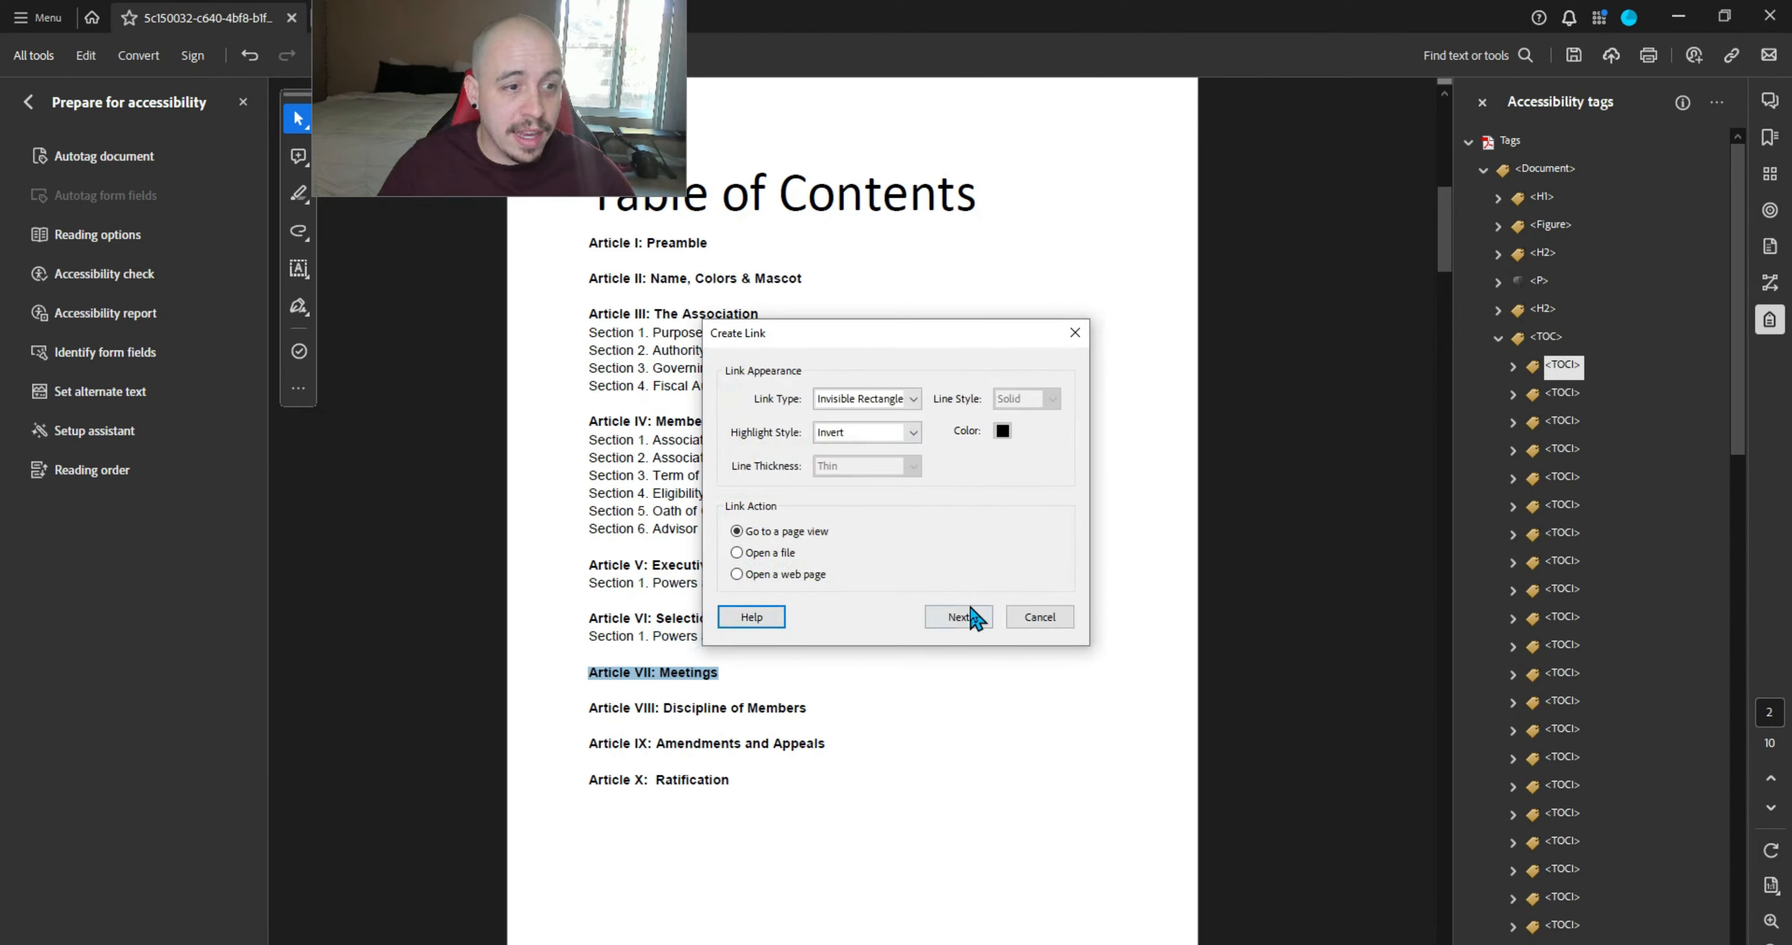
left_click(951, 618)
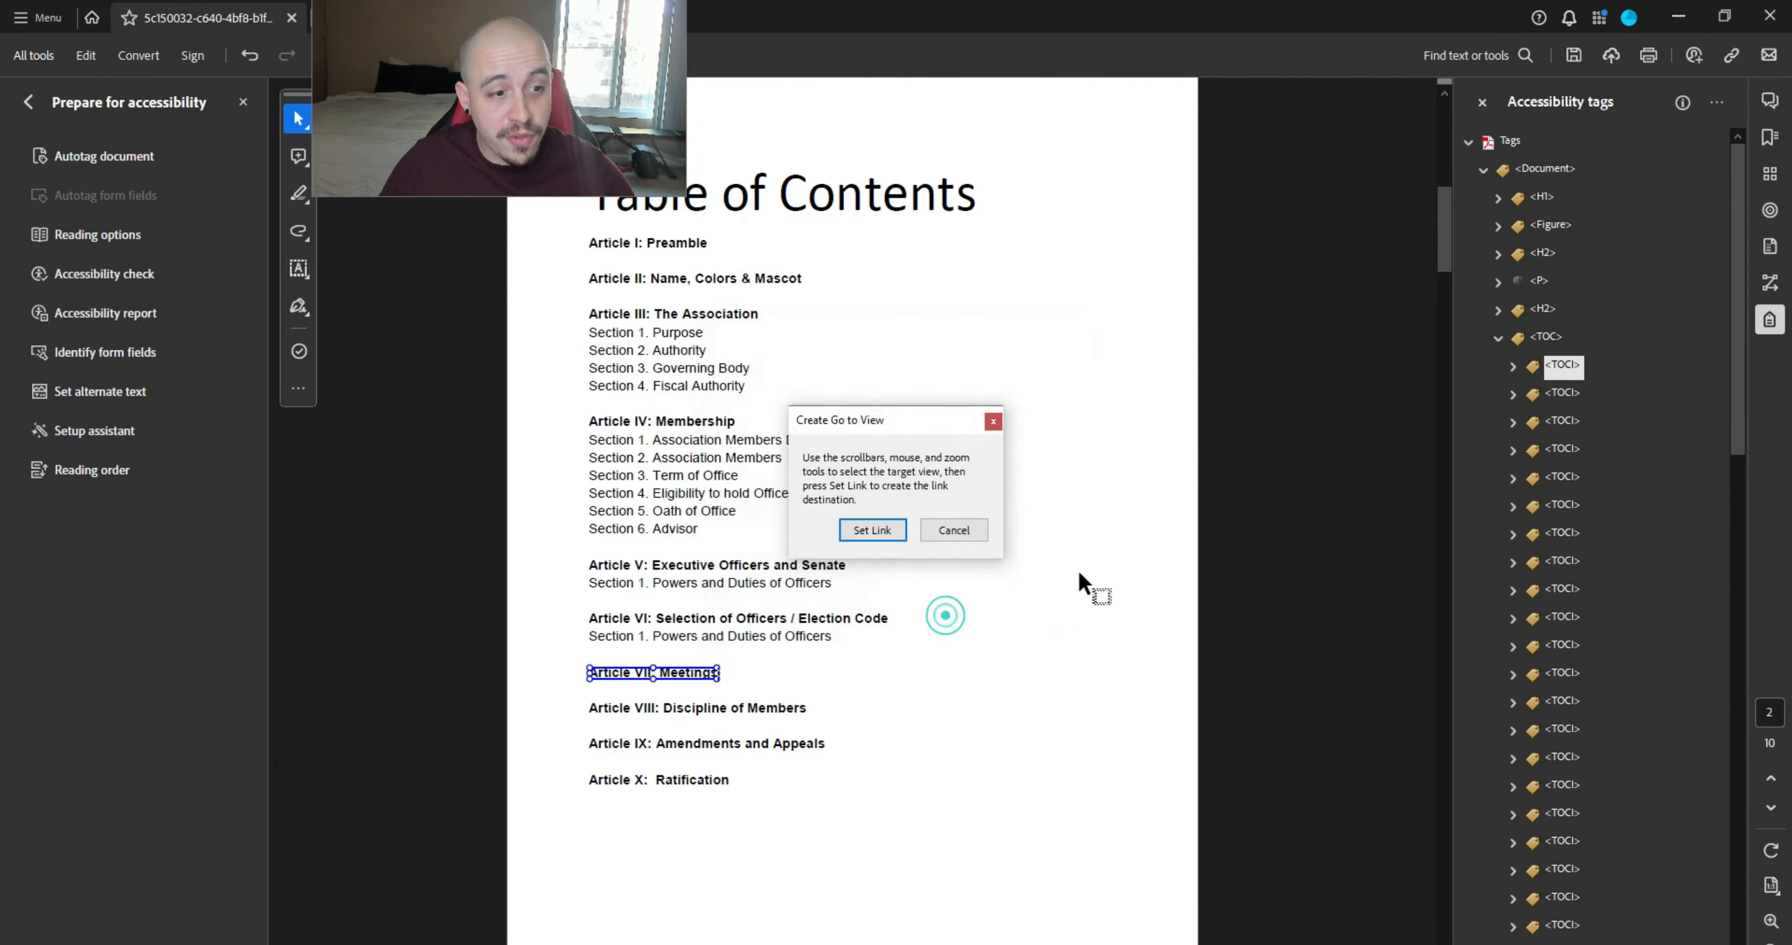
scroll(1088, 587, "down", 5)
left_click(876, 526)
- Link the "Article VIII: Discipline of Members" contents entry to the page view of its section in the bylaws body
left_click_drag(808, 708, 601, 705)
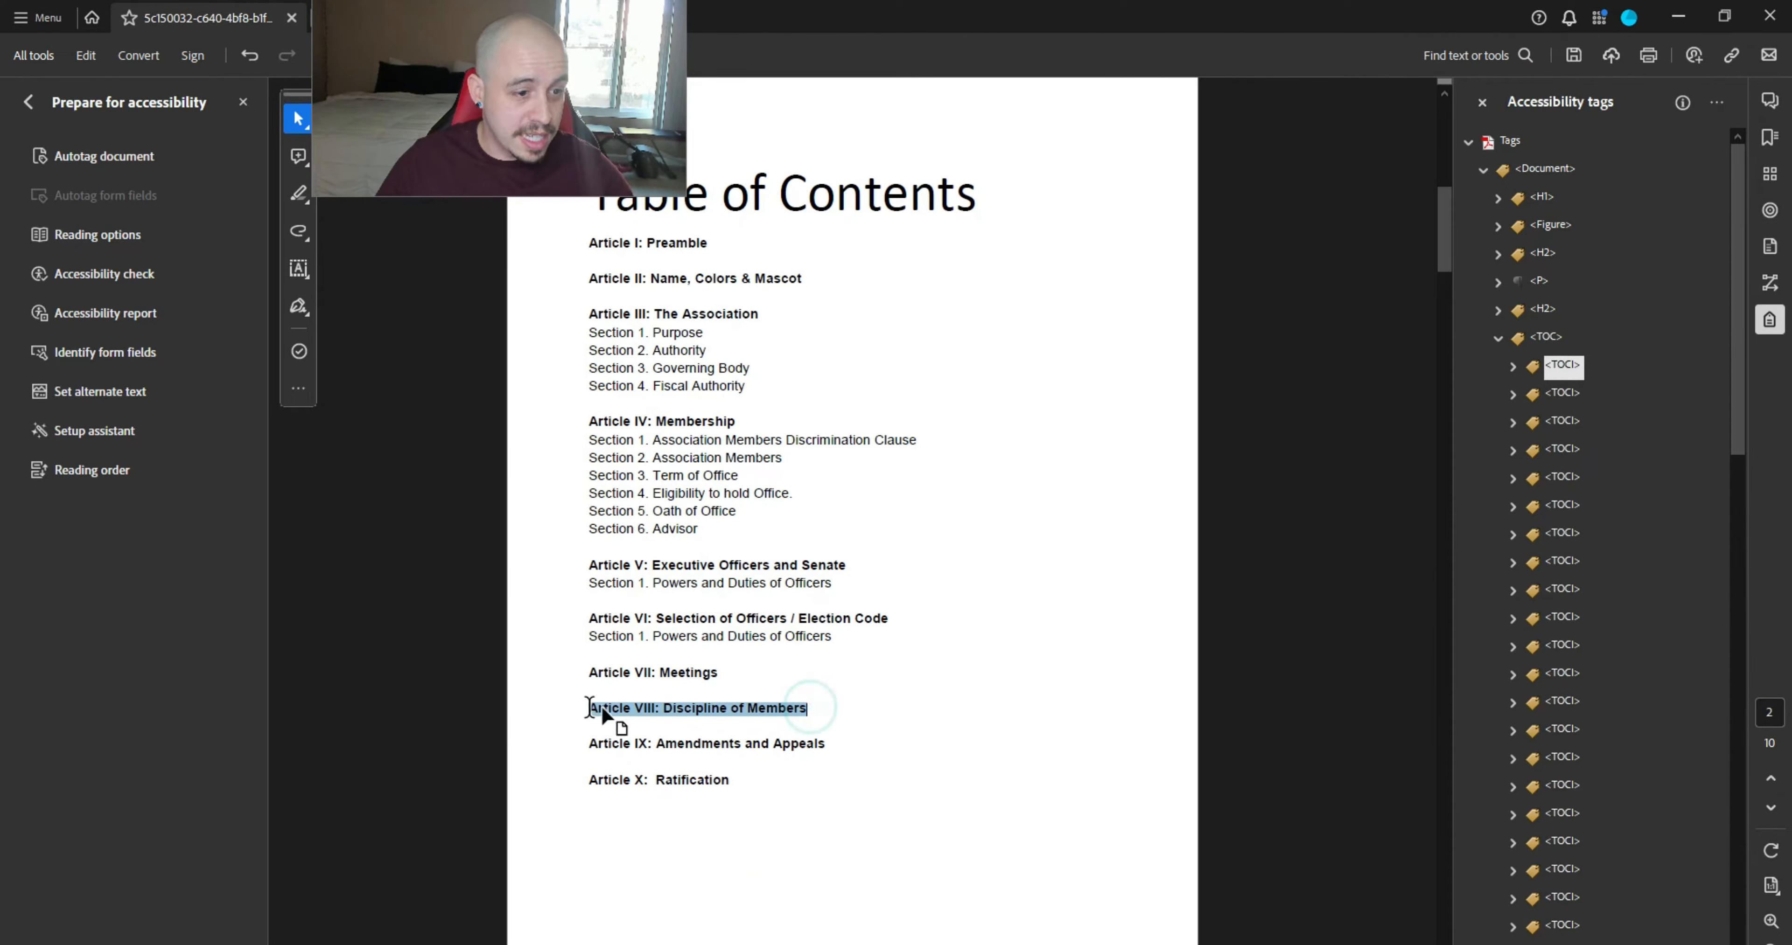
right_click(617, 713)
left_click(664, 661)
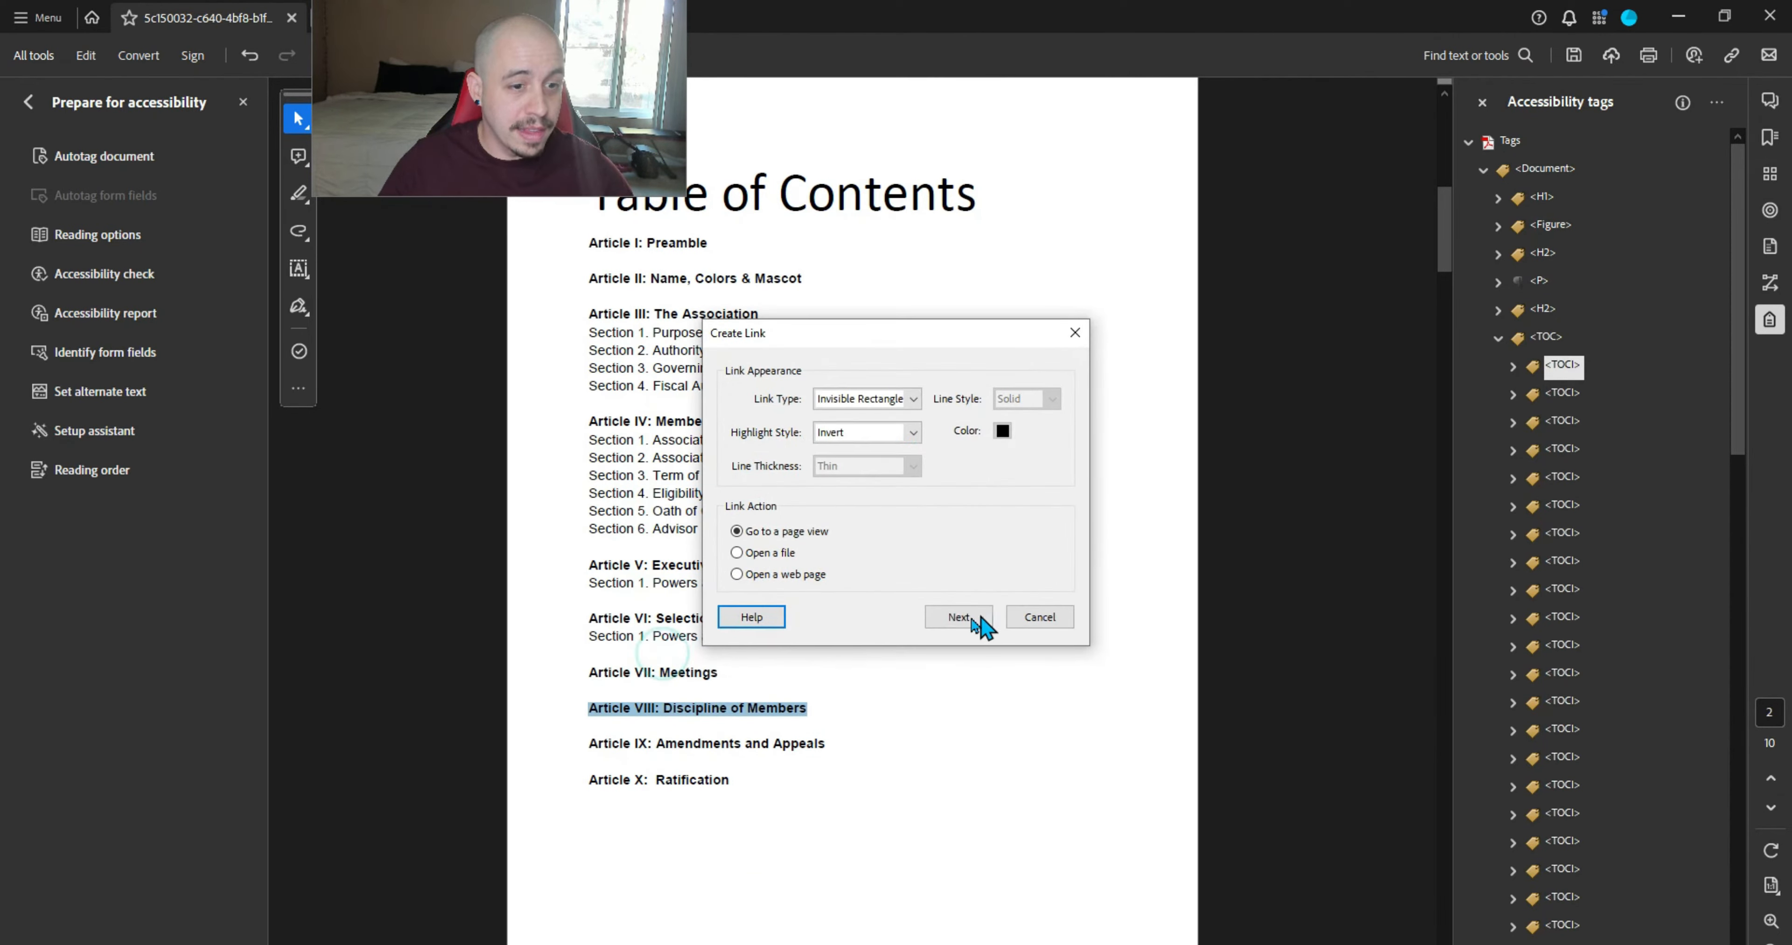
left_click(963, 617)
scroll(981, 687, "down", 10)
scroll(981, 687, "up", 15)
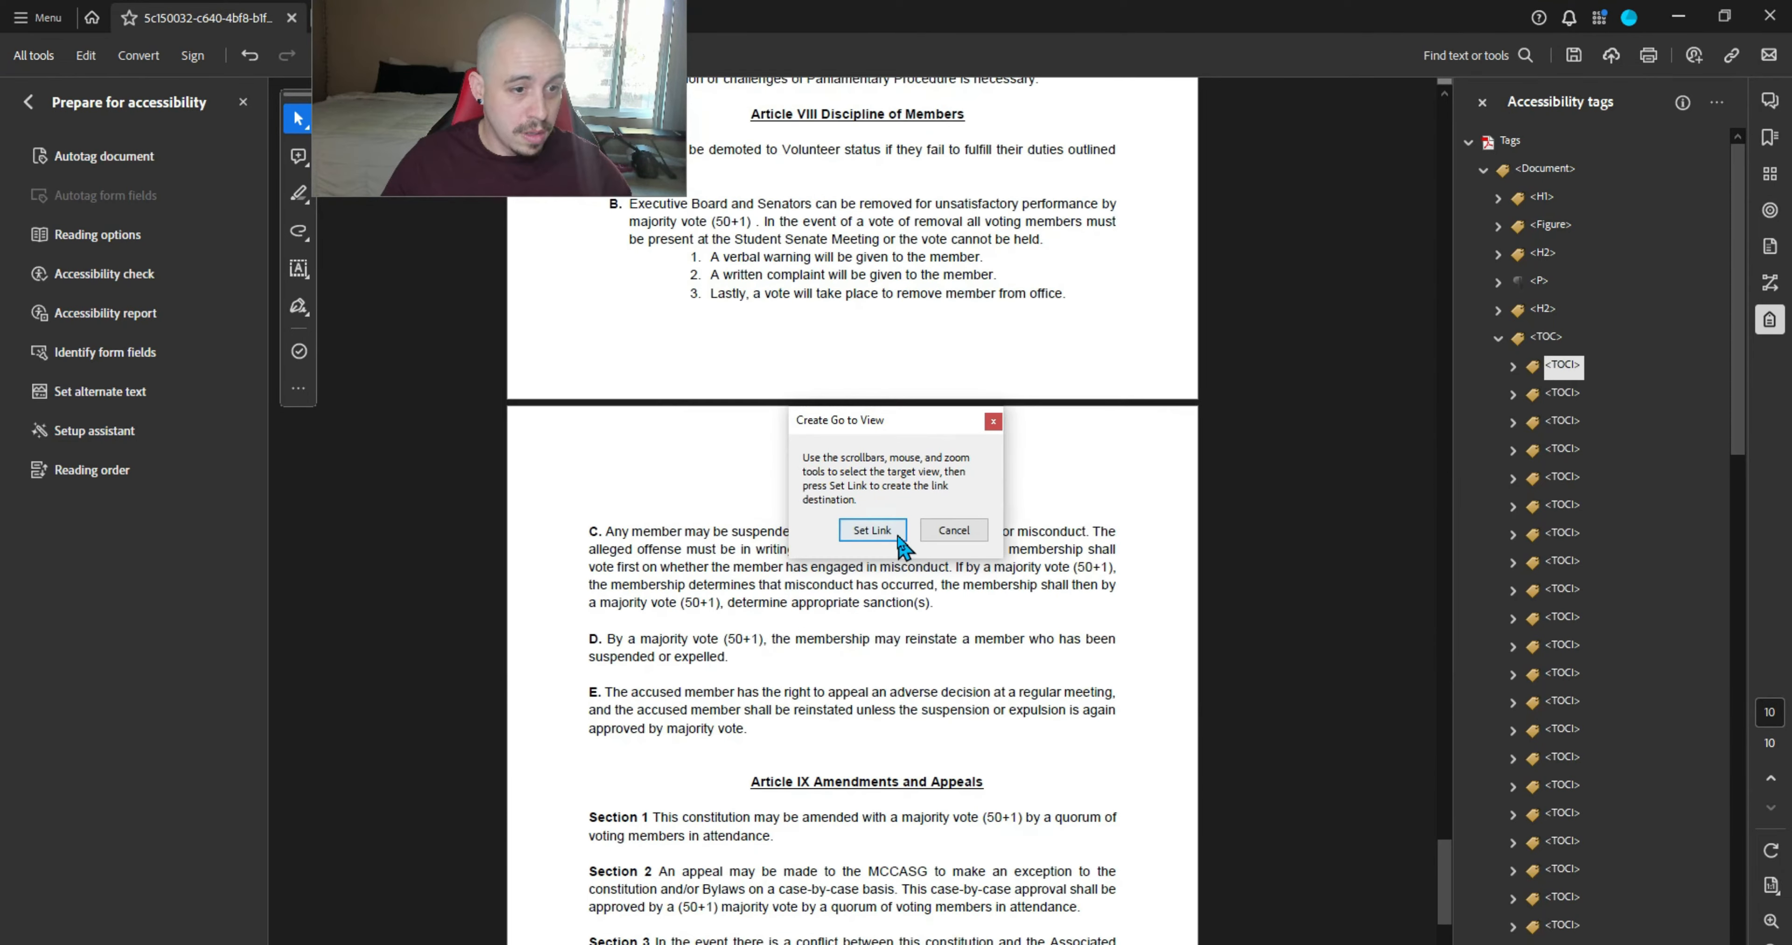
left_click(872, 529)
- Link the "Article IX: Amendments and Appeals" contents entry to the page view of its section in the bylaws body
left_click_drag(825, 754, 635, 754)
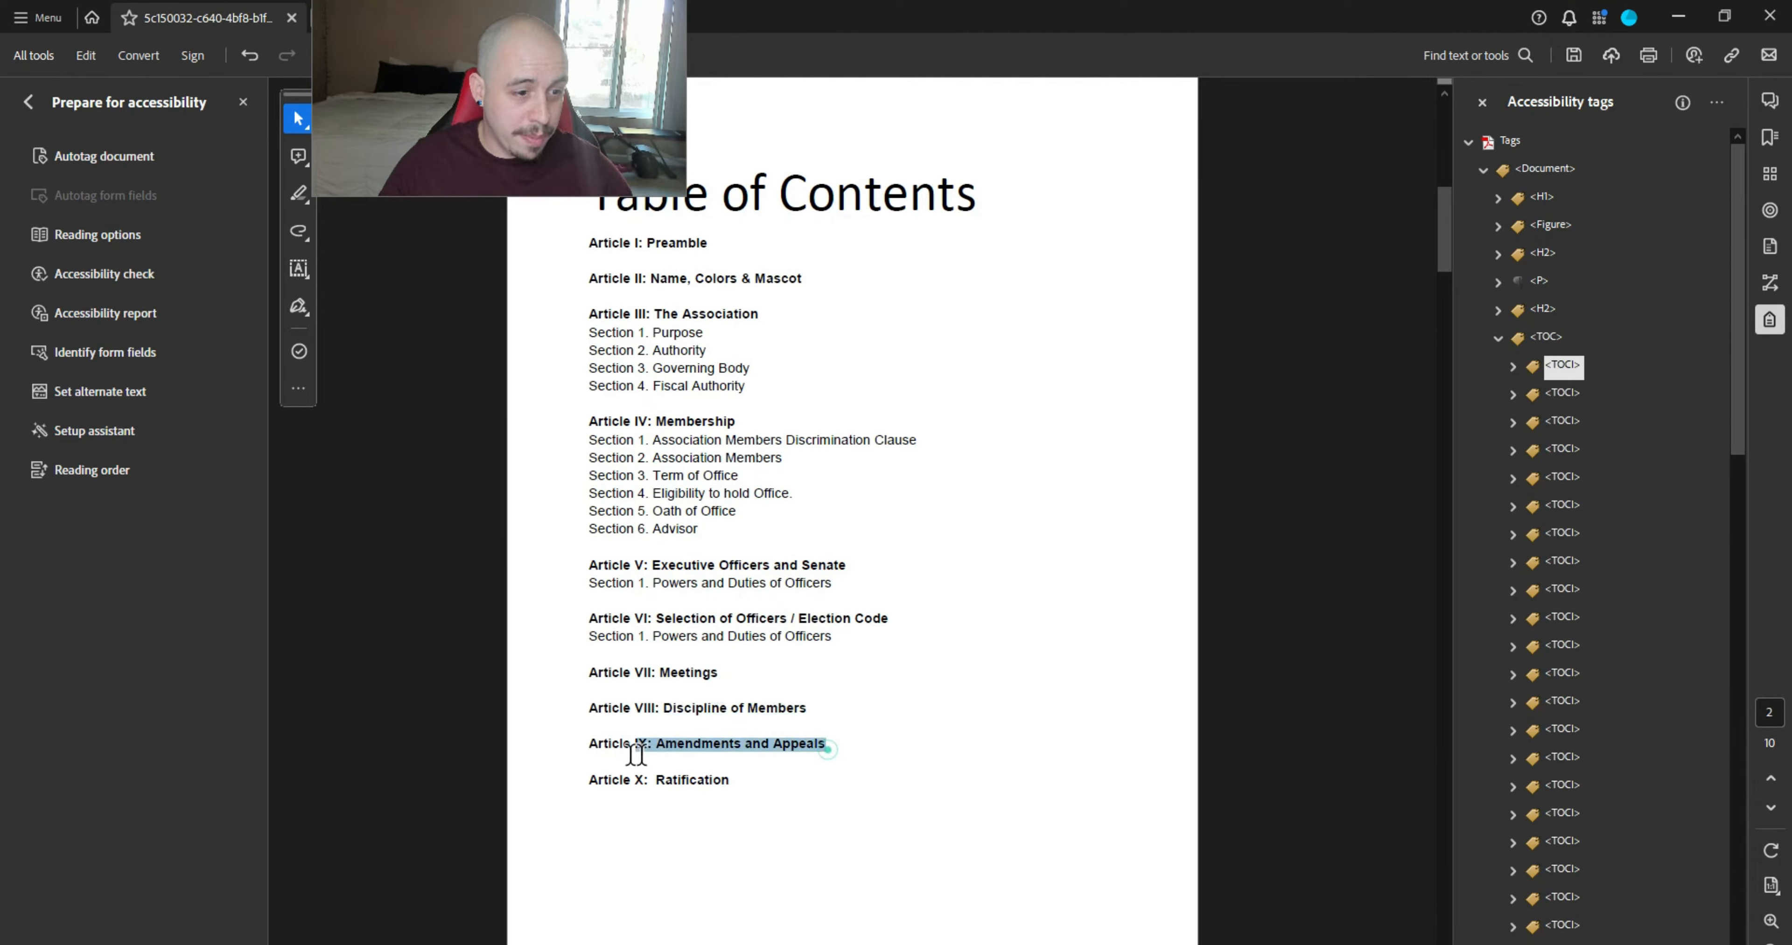
right_click(621, 750)
key("Escape")
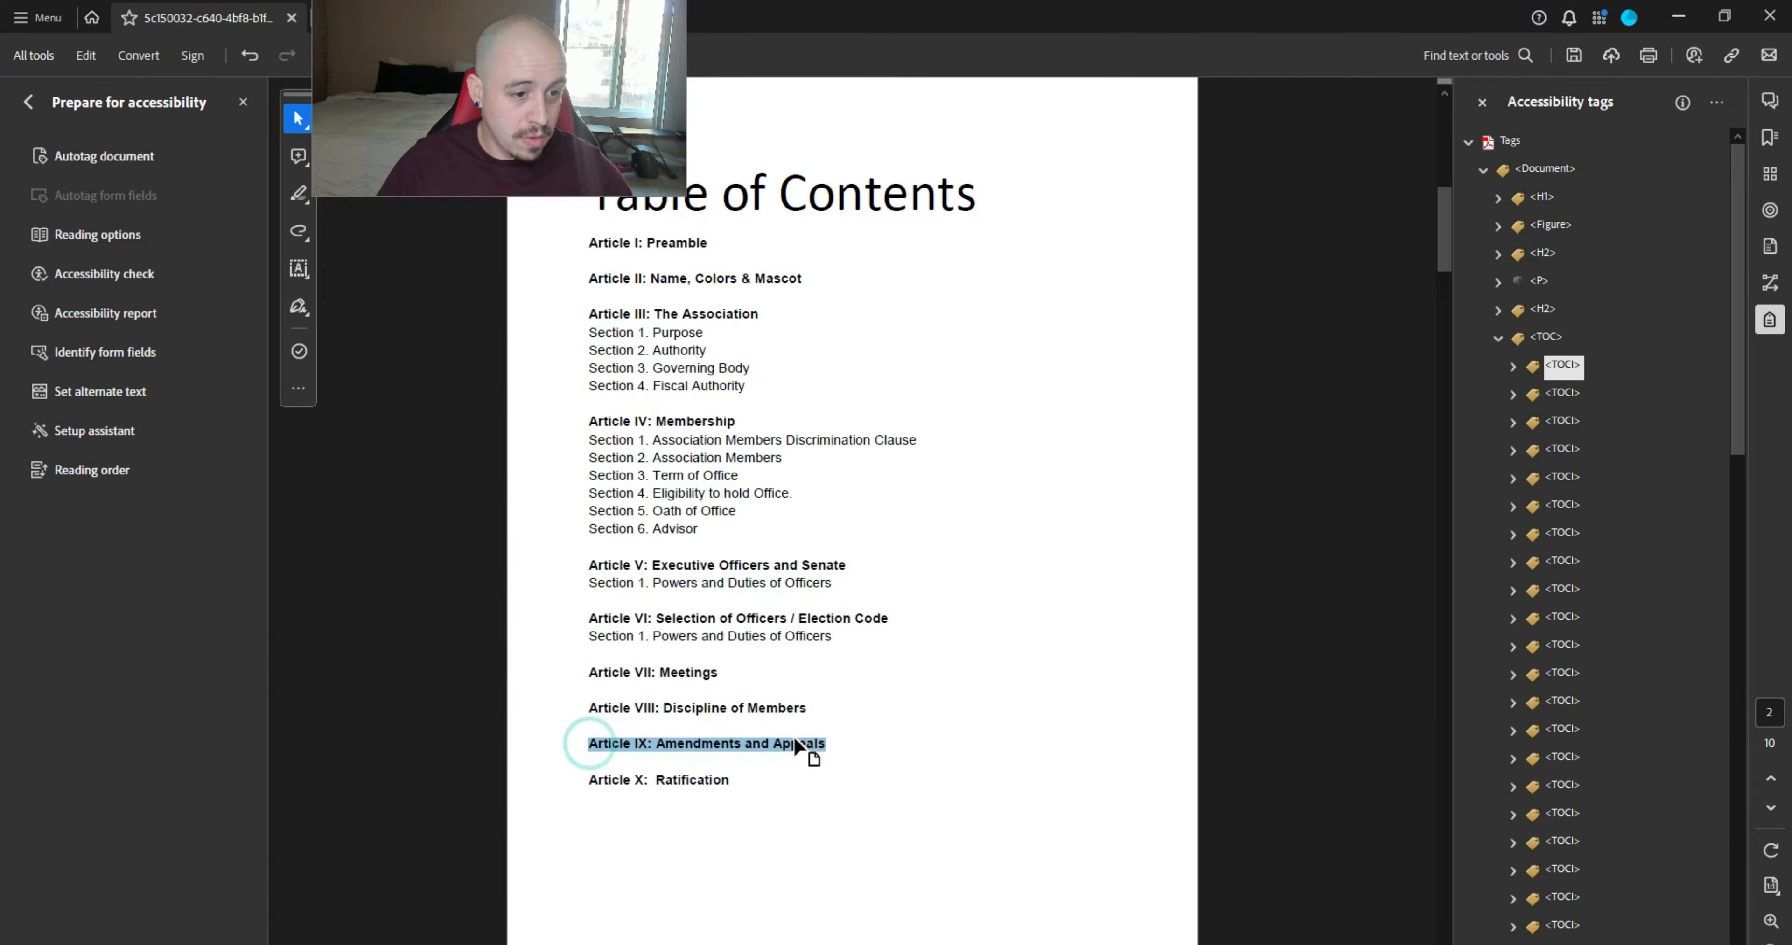
right_click(797, 745)
left_click(853, 693)
left_click(937, 616)
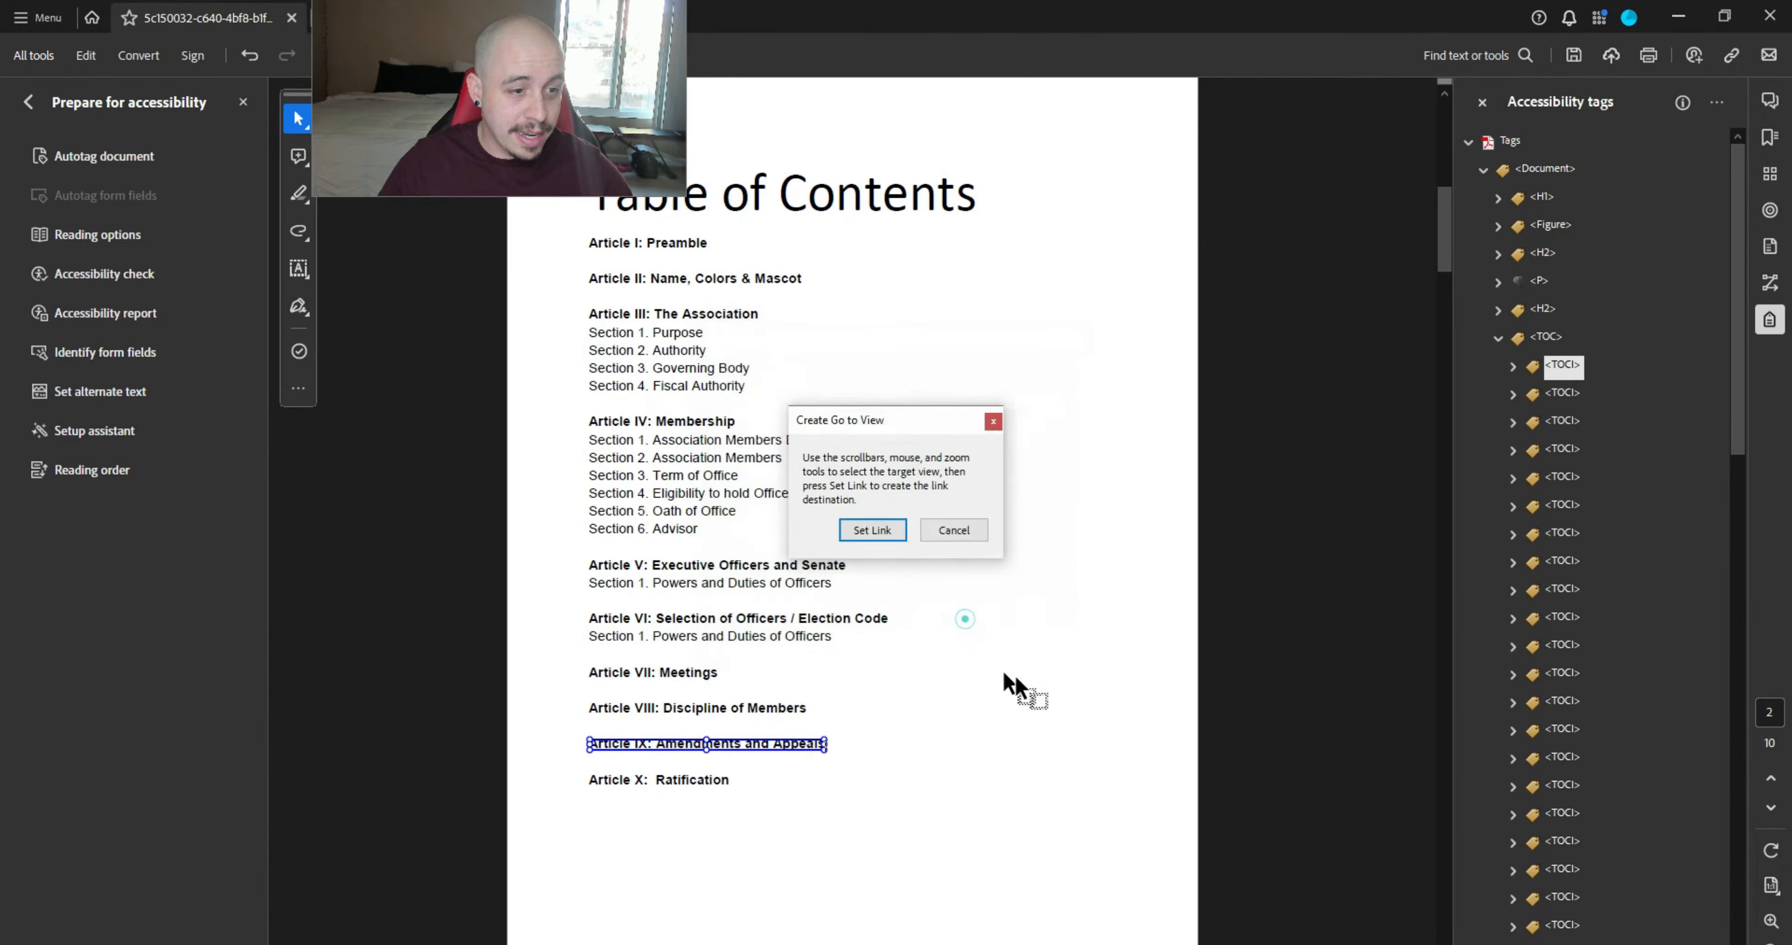
scroll(1009, 706, "down", 10)
scroll(1009, 706, "down", 20)
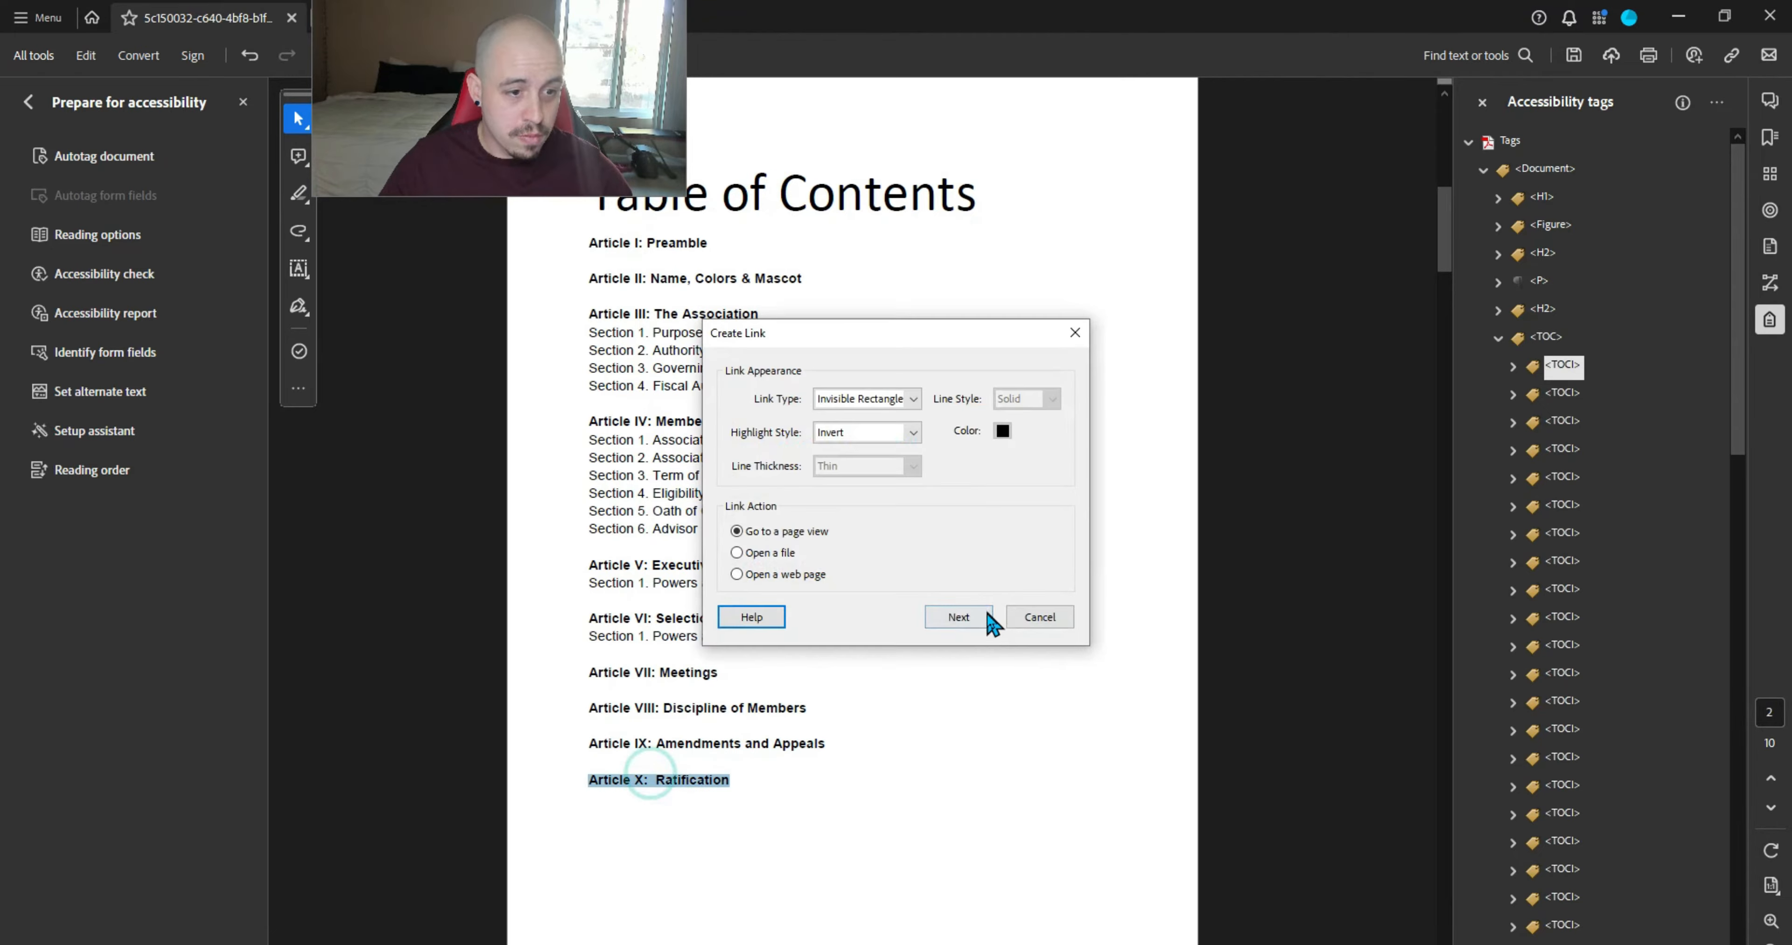
- Link the "Article X: Ratification" contents entry to a page view at the end of the bylaws
left_click(987, 616)
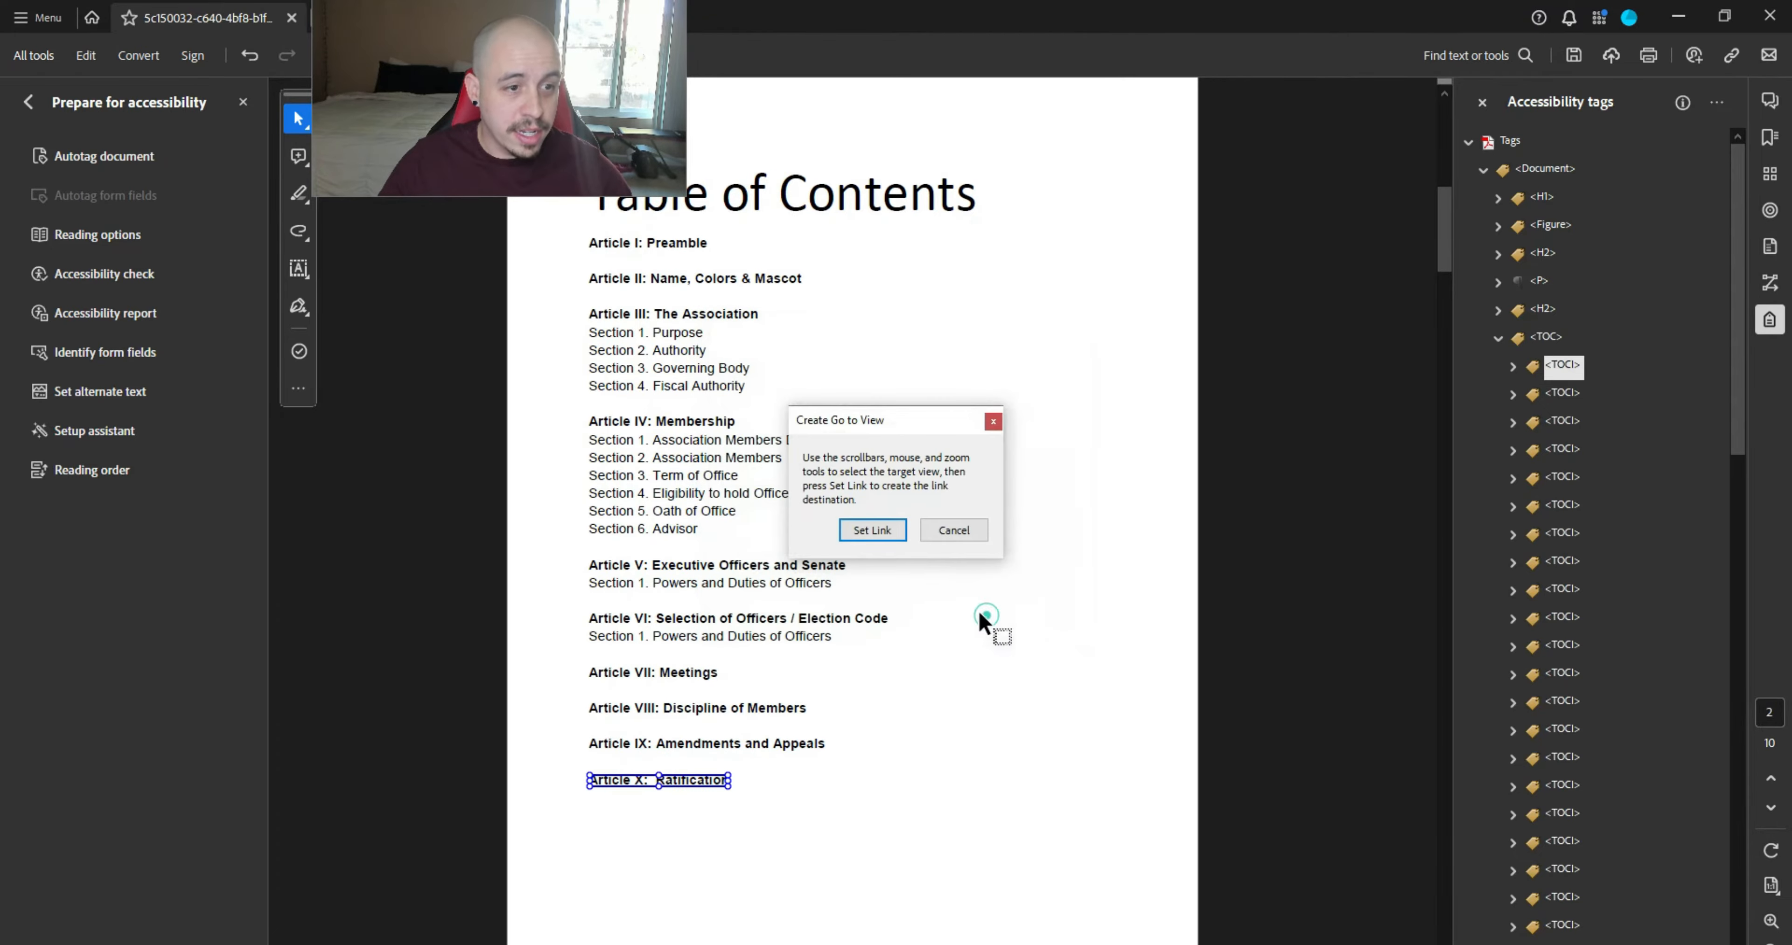
scroll(967, 628, "down", 6)
left_click_drag(1445, 260, 1445, 941)
left_click(894, 531)
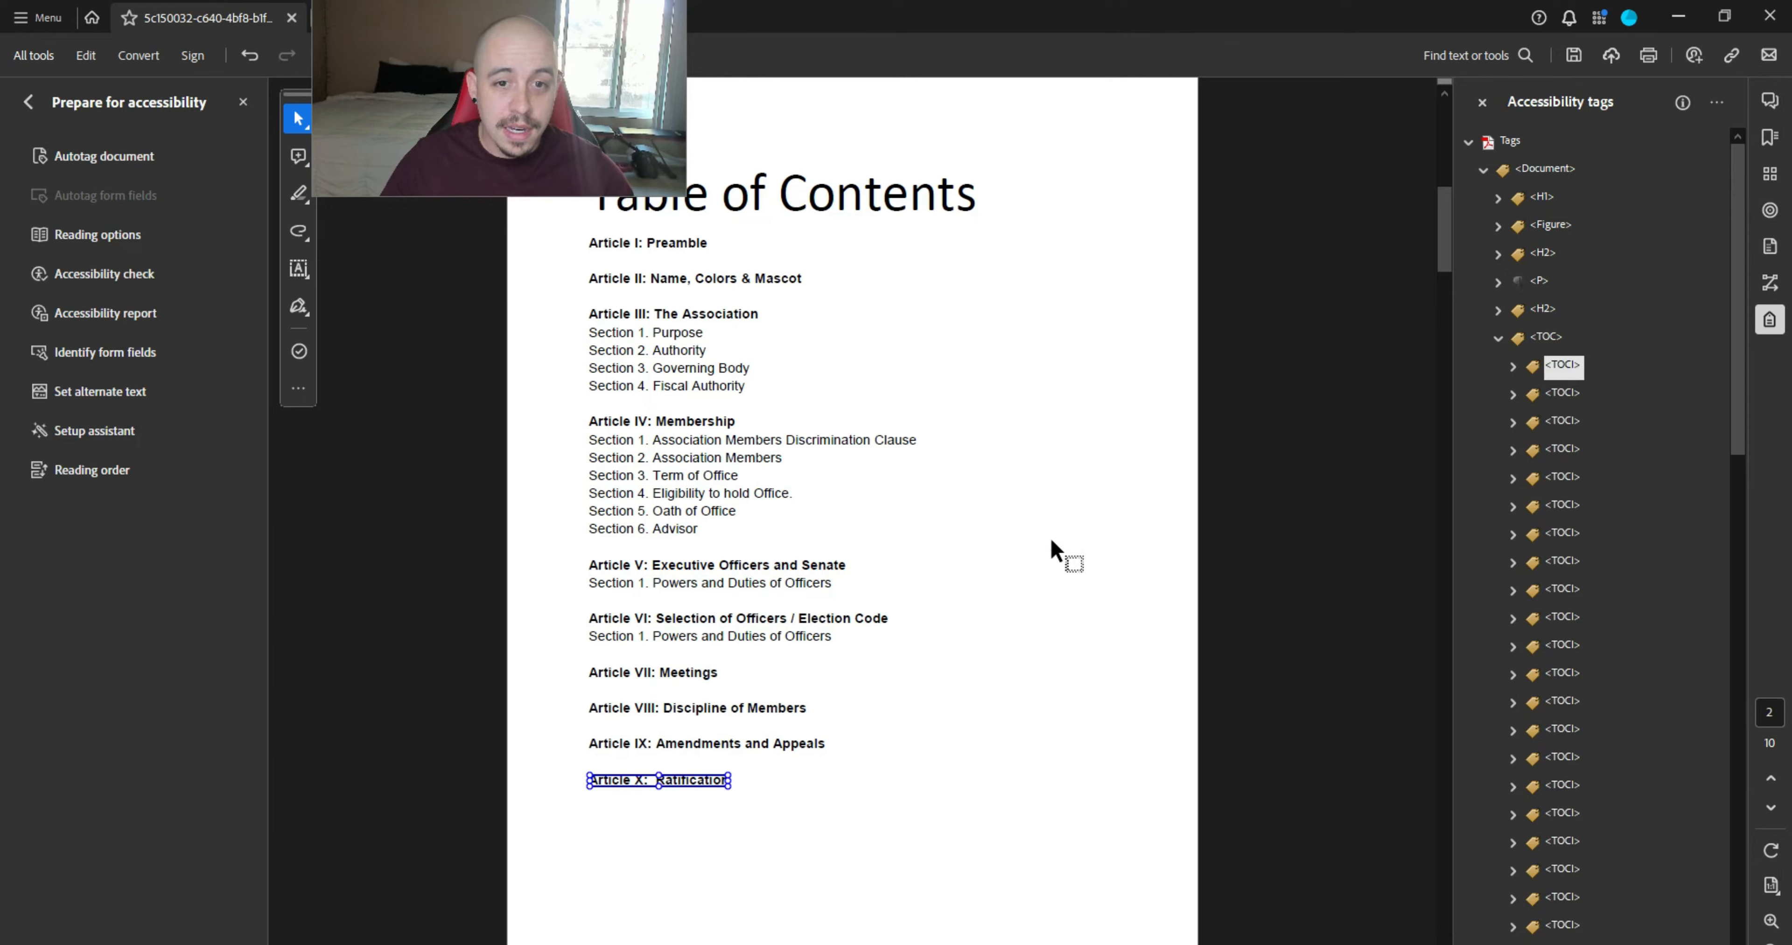
- Collapse the TOC tag and select the H1 tag directly after it to view its heading in the document
left_click(1497, 339)
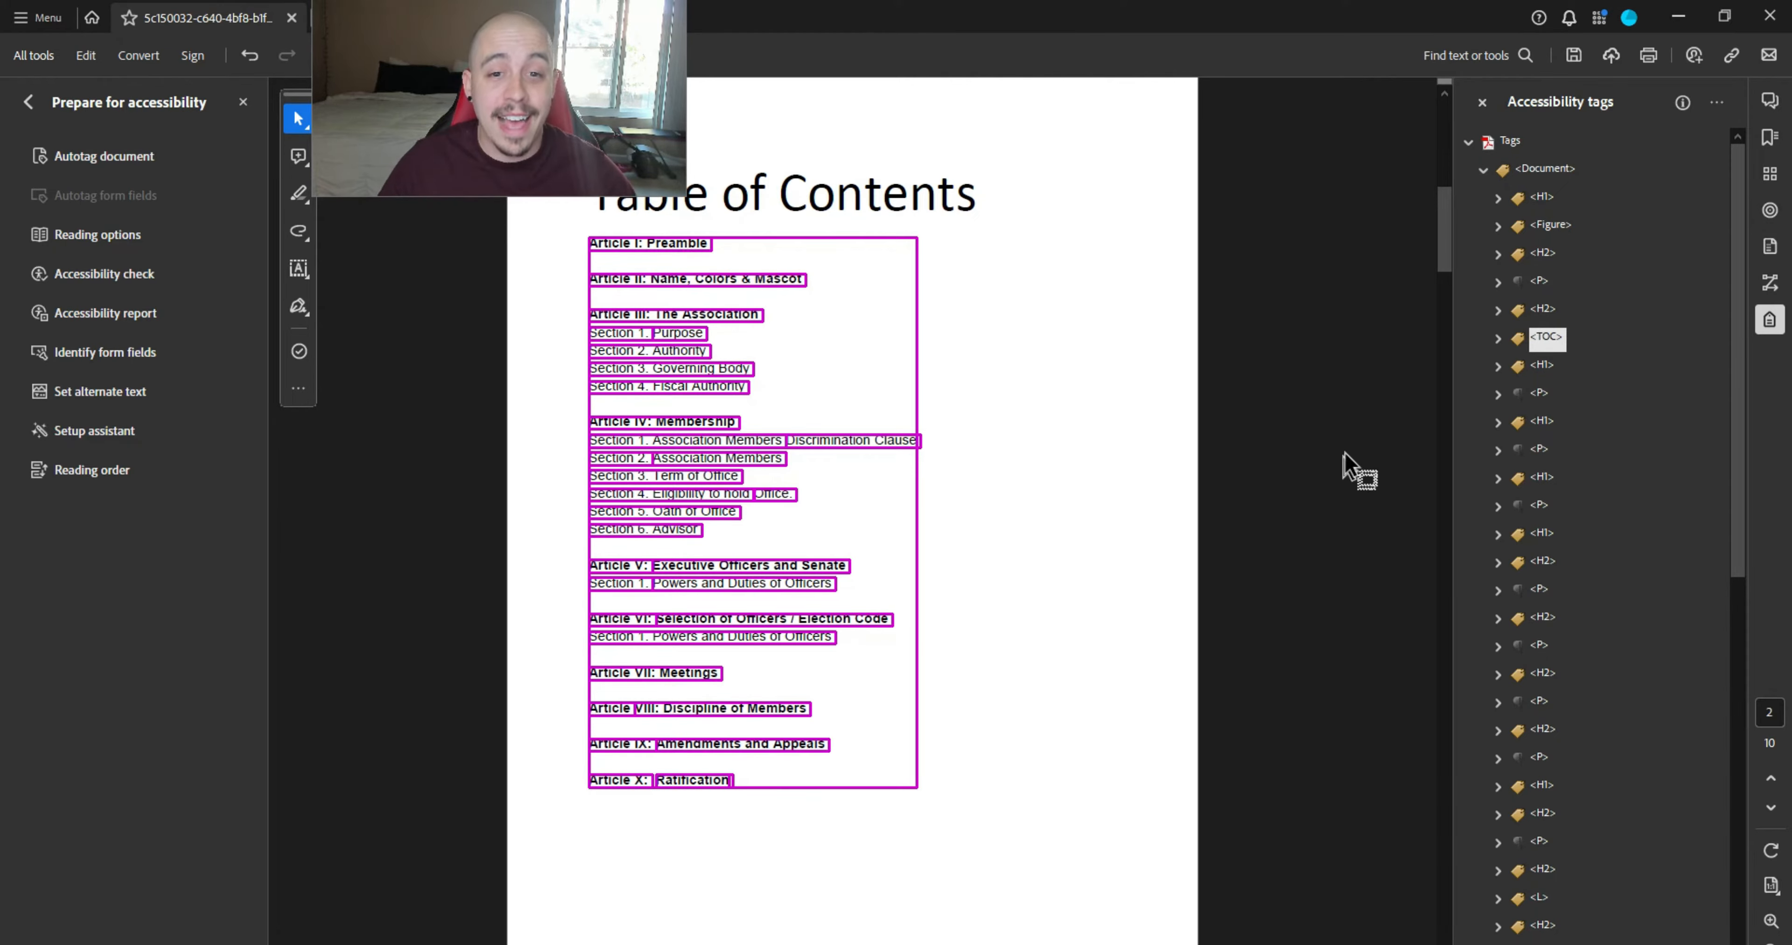
left_click(1540, 367)
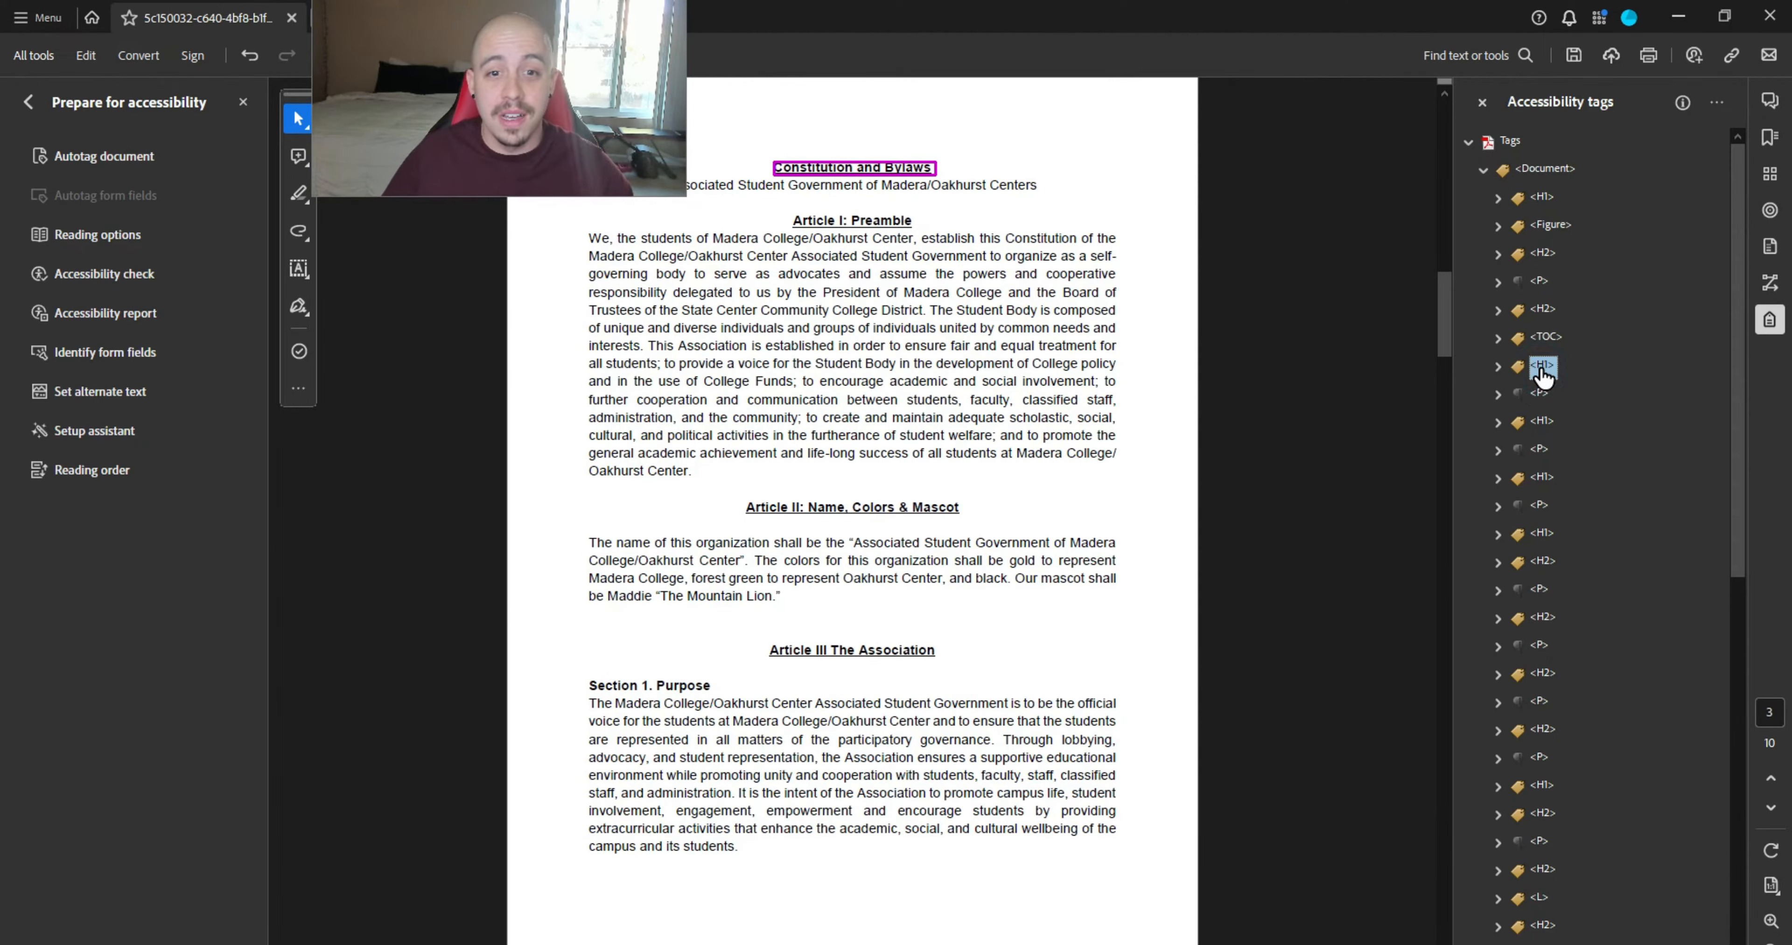
key("Up")
key("Up")
key("Down")
key("Down")
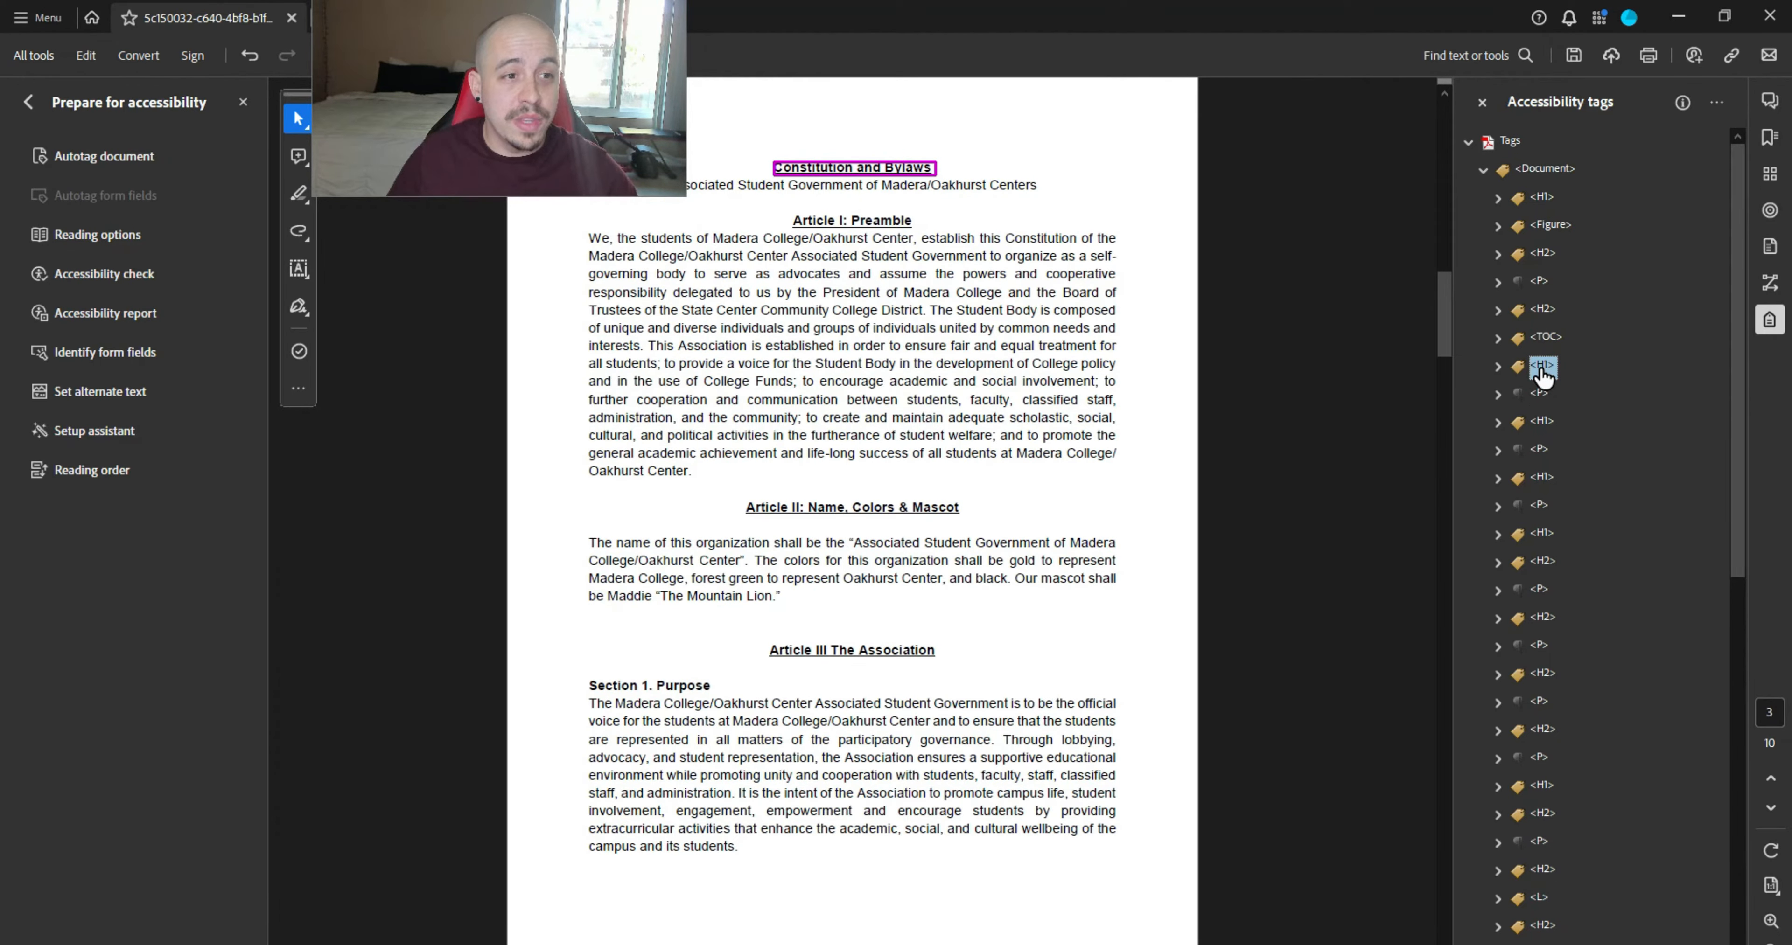
left_click(1541, 367)
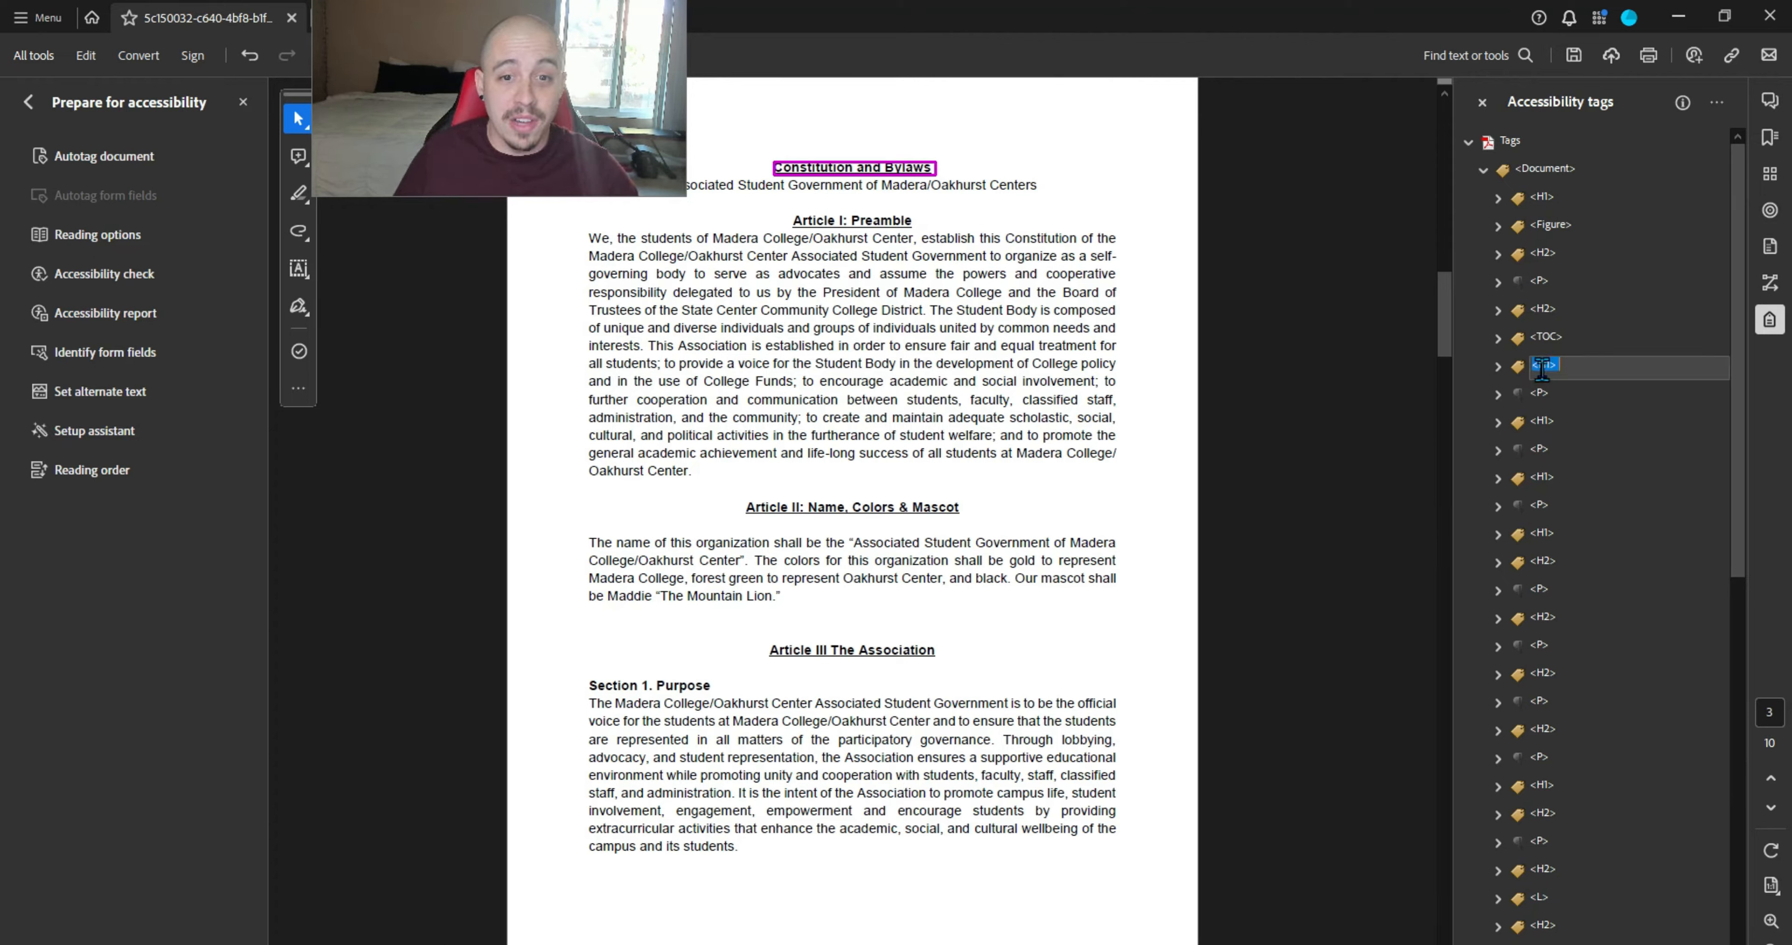
key("Return")
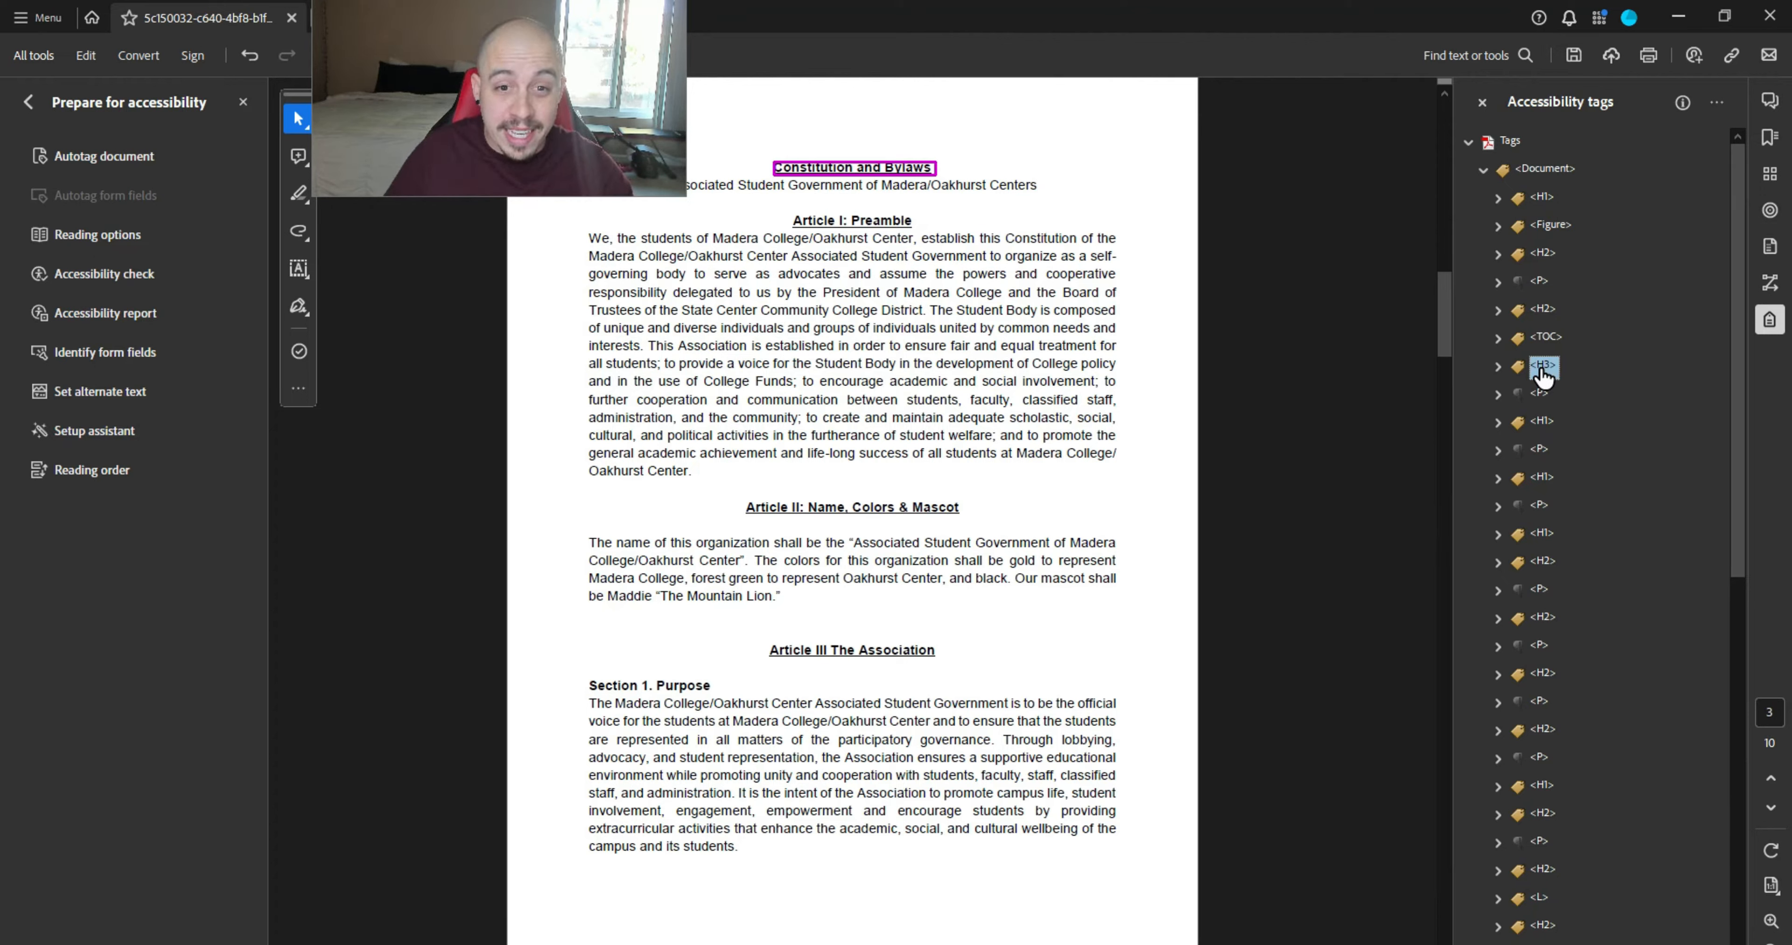
key("Up")
key("Up")
key("Down")
key("Down")
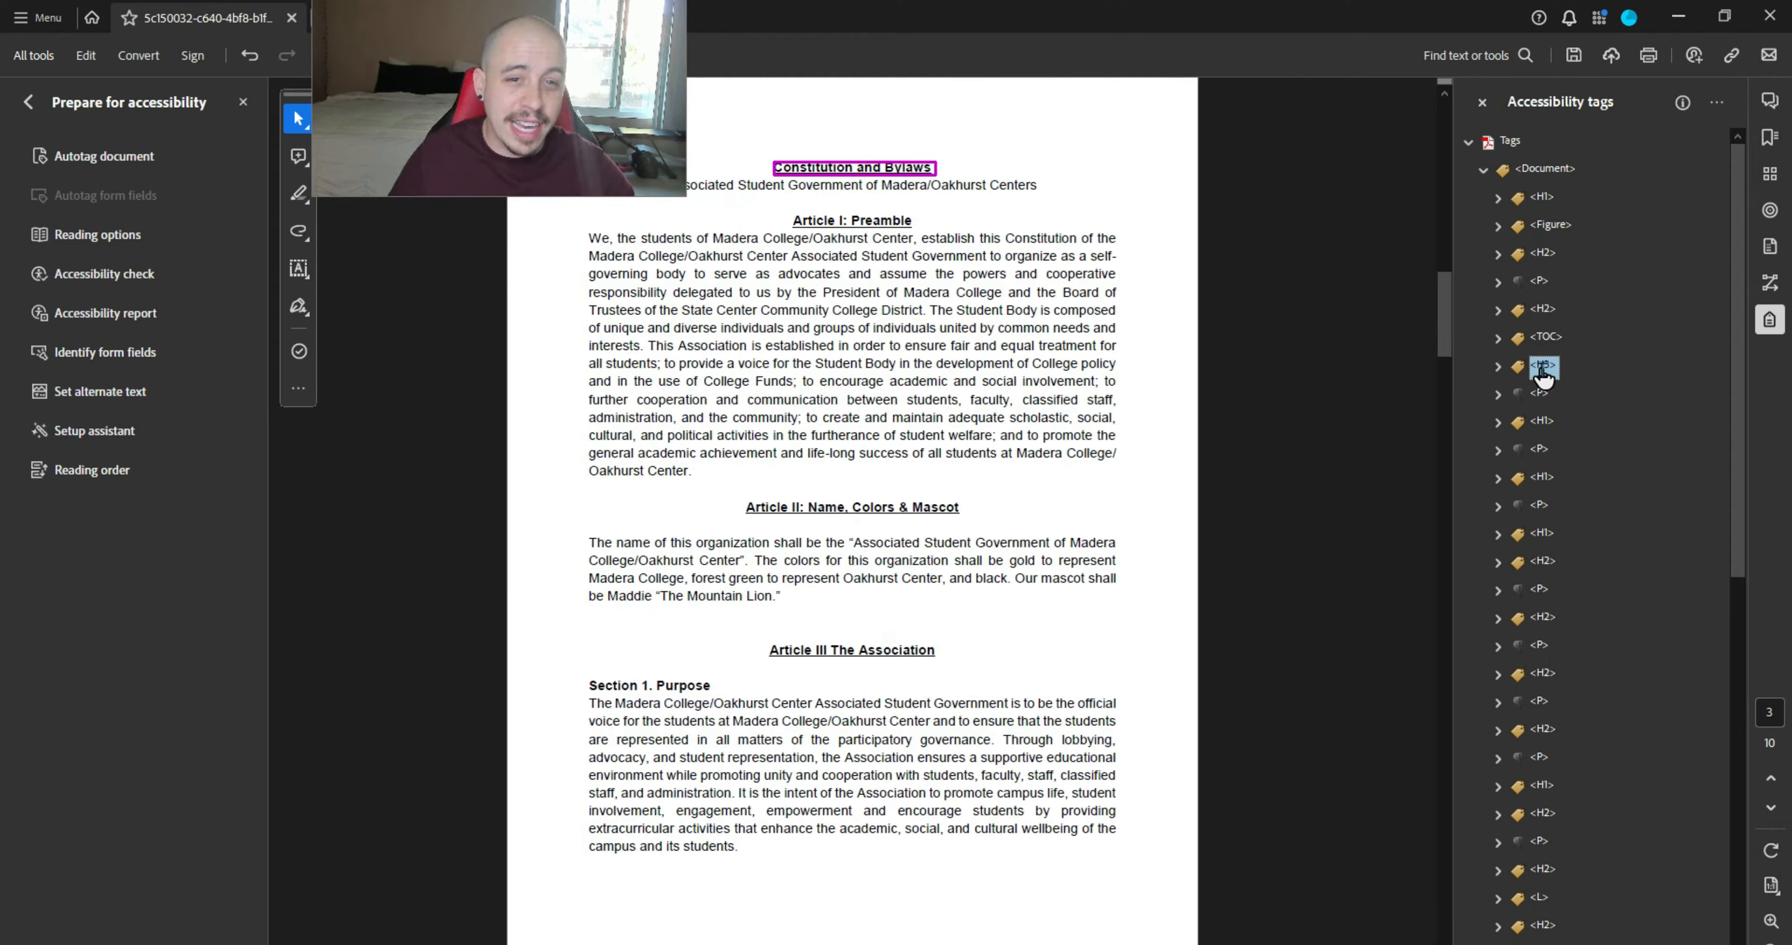
- Retag the "Constitution and Bylaws" heading as H2
key("F2")
type("H2")
key("Return")
- Retag the "Article I: Preamble" heading as H3
key("Down")
key("Down")
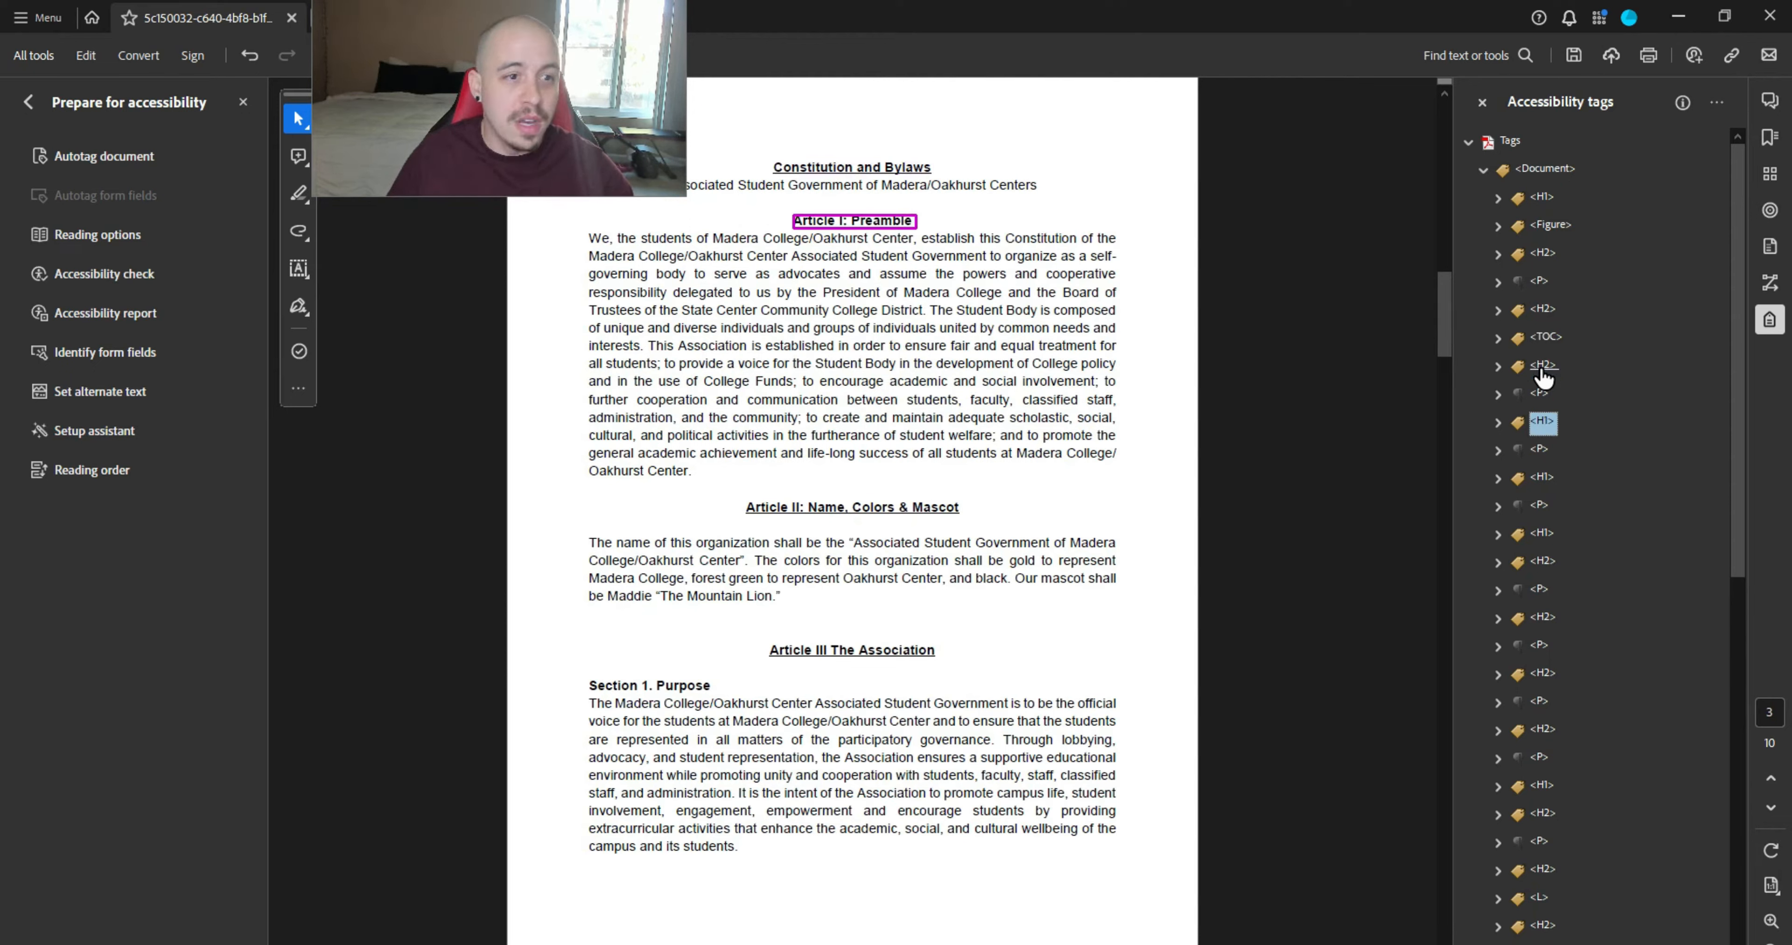
key("F2")
type("H")
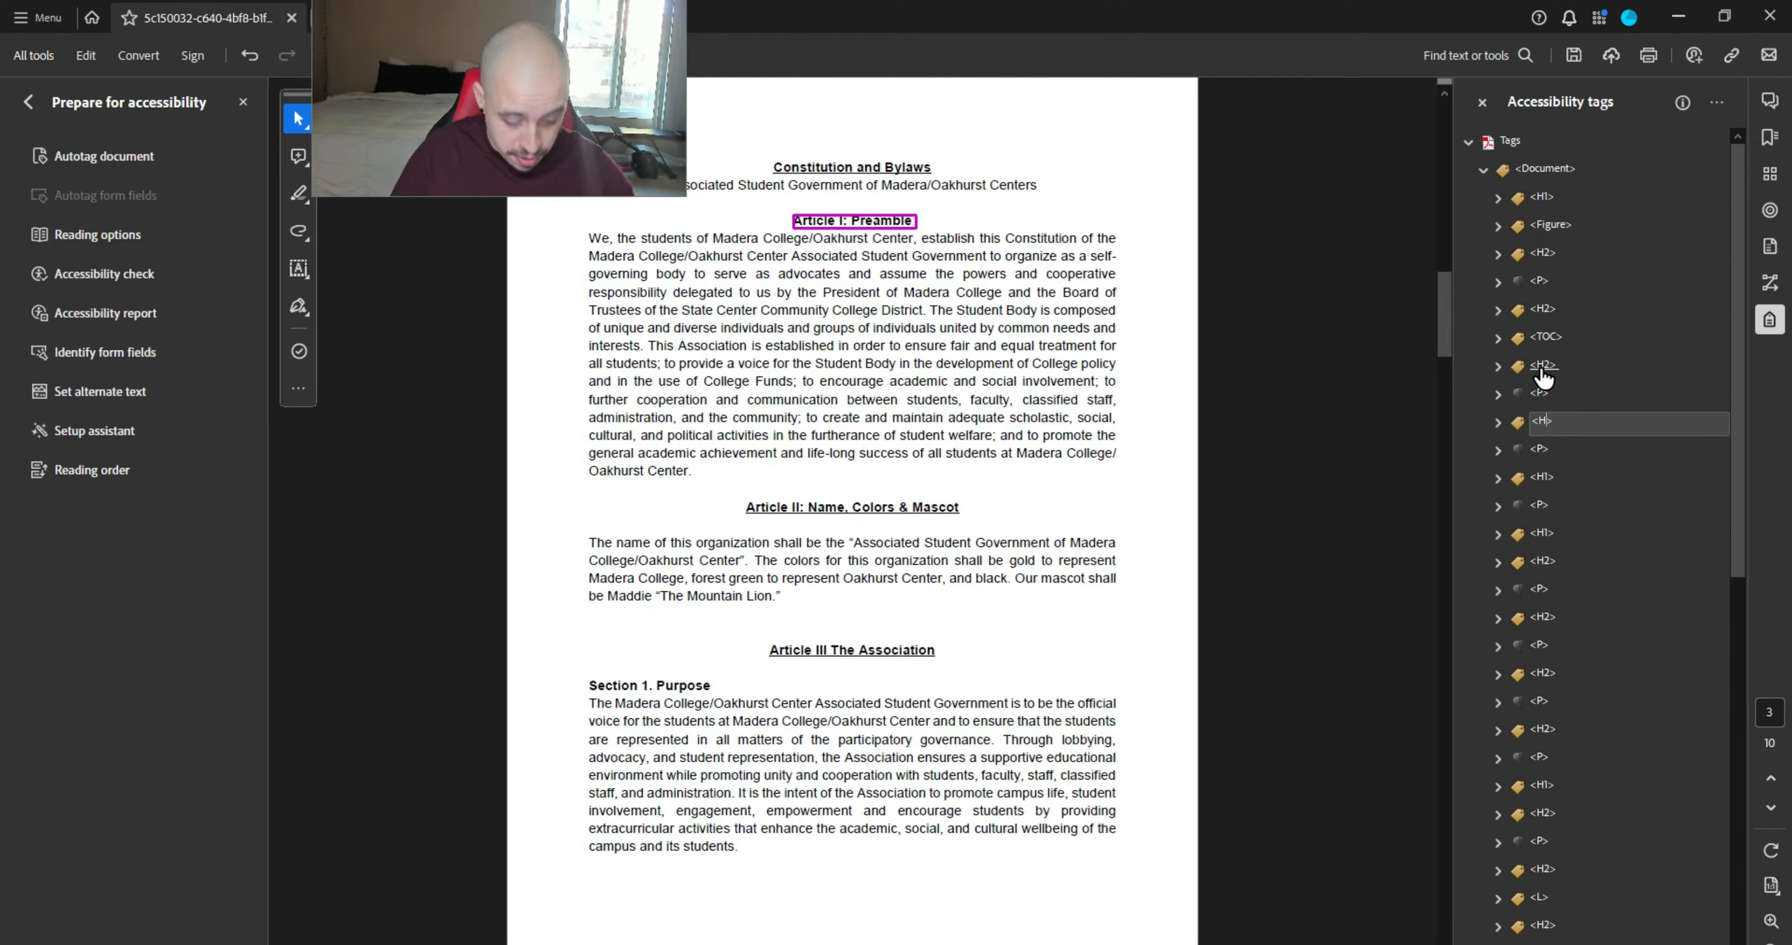
type("3")
key("Return")
- Retag the "Article II: Name, Colors & Mascot" heading as H3
key("Down")
key("Down")
key("F2")
key("BackSpace")
key("BackSpace")
key("BackSpace")
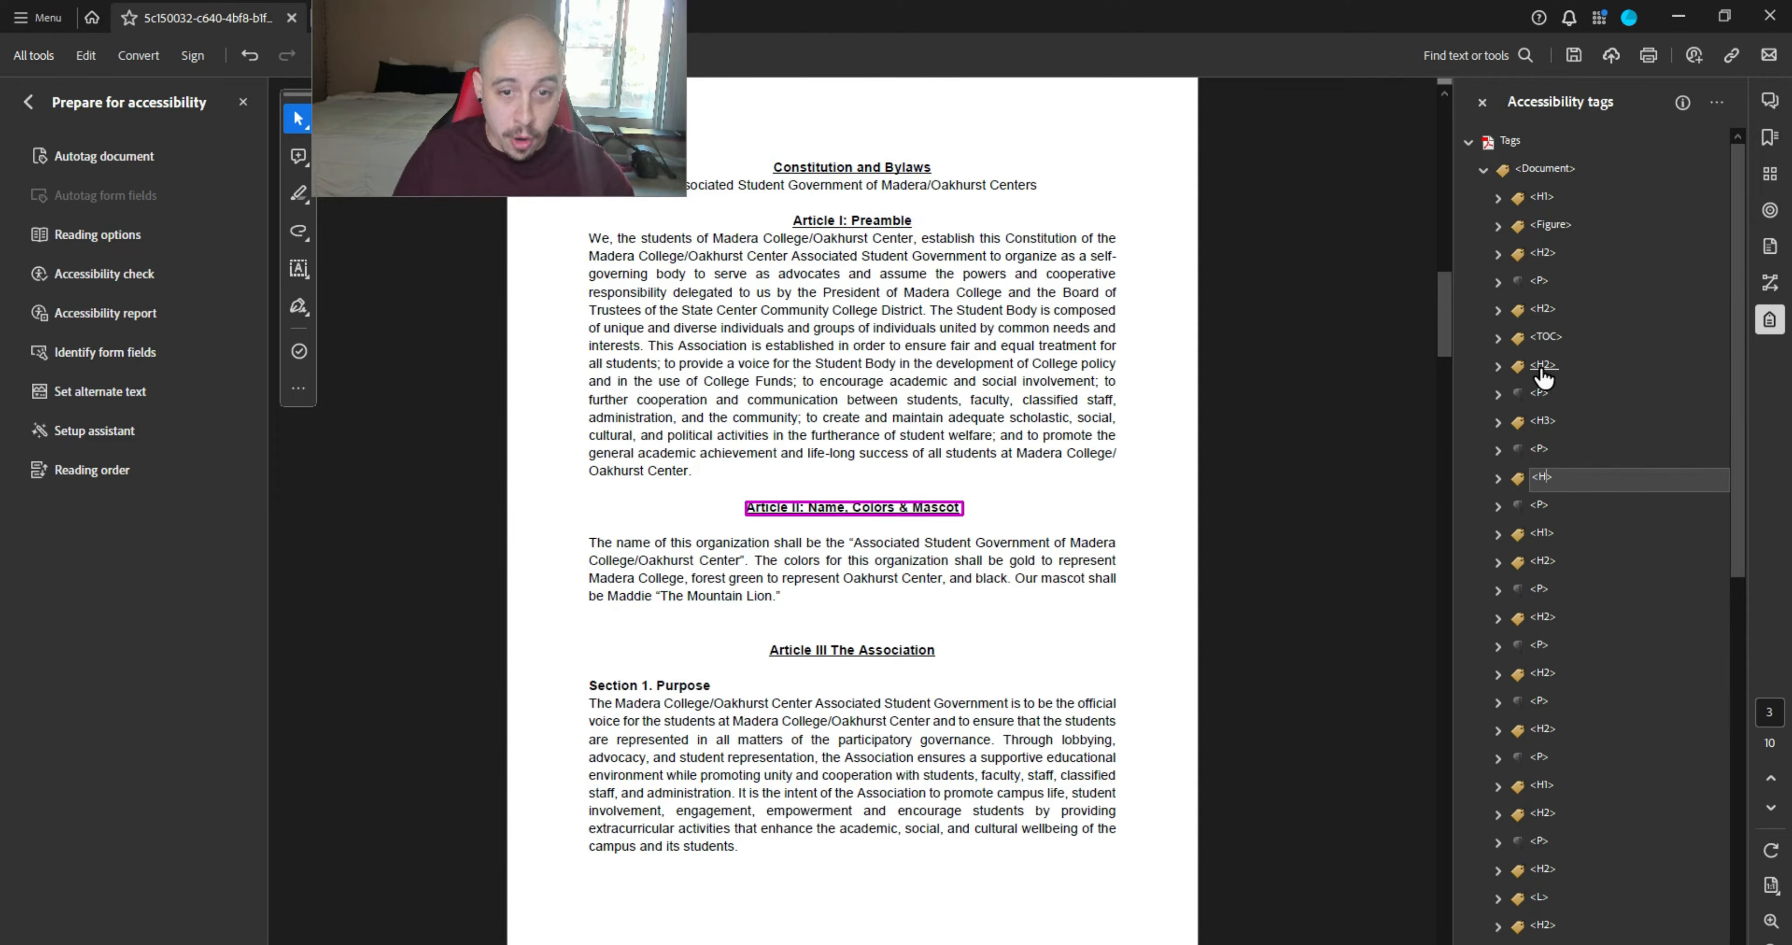
type("3")
key("Return")
- Retag the "Article III The Association" heading as H3
key("Down")
key("Down")
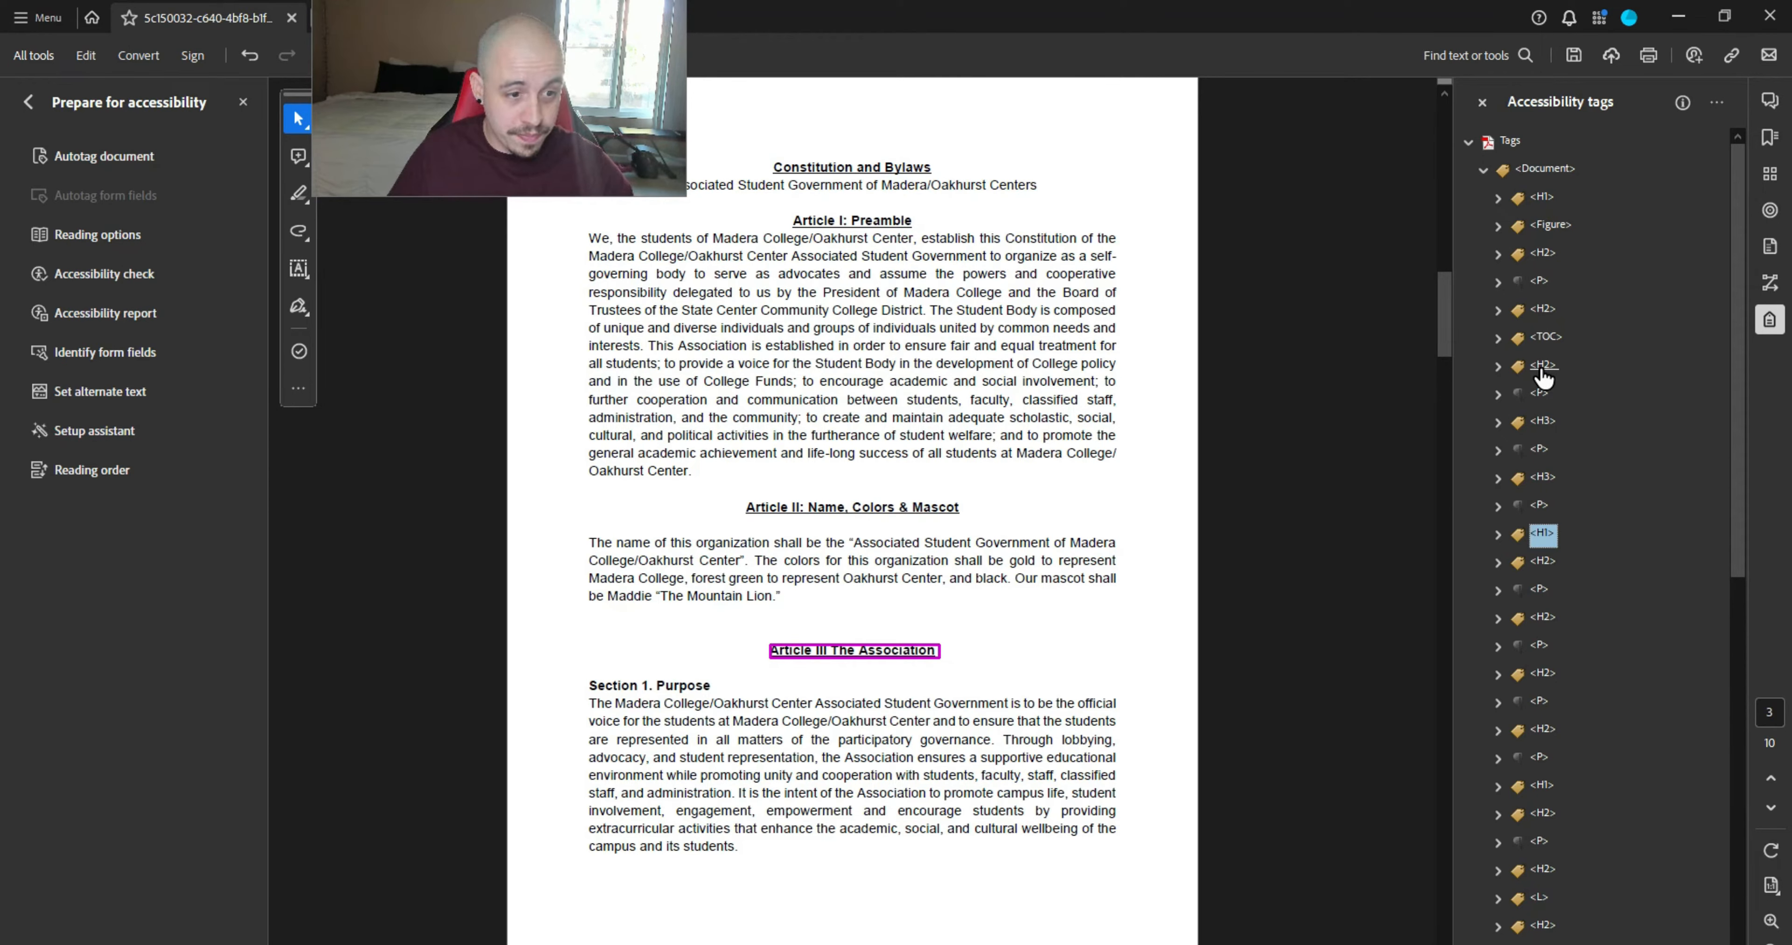
key("F2")
key("Left")
key("BackSpace")
type("3")
key("Return")
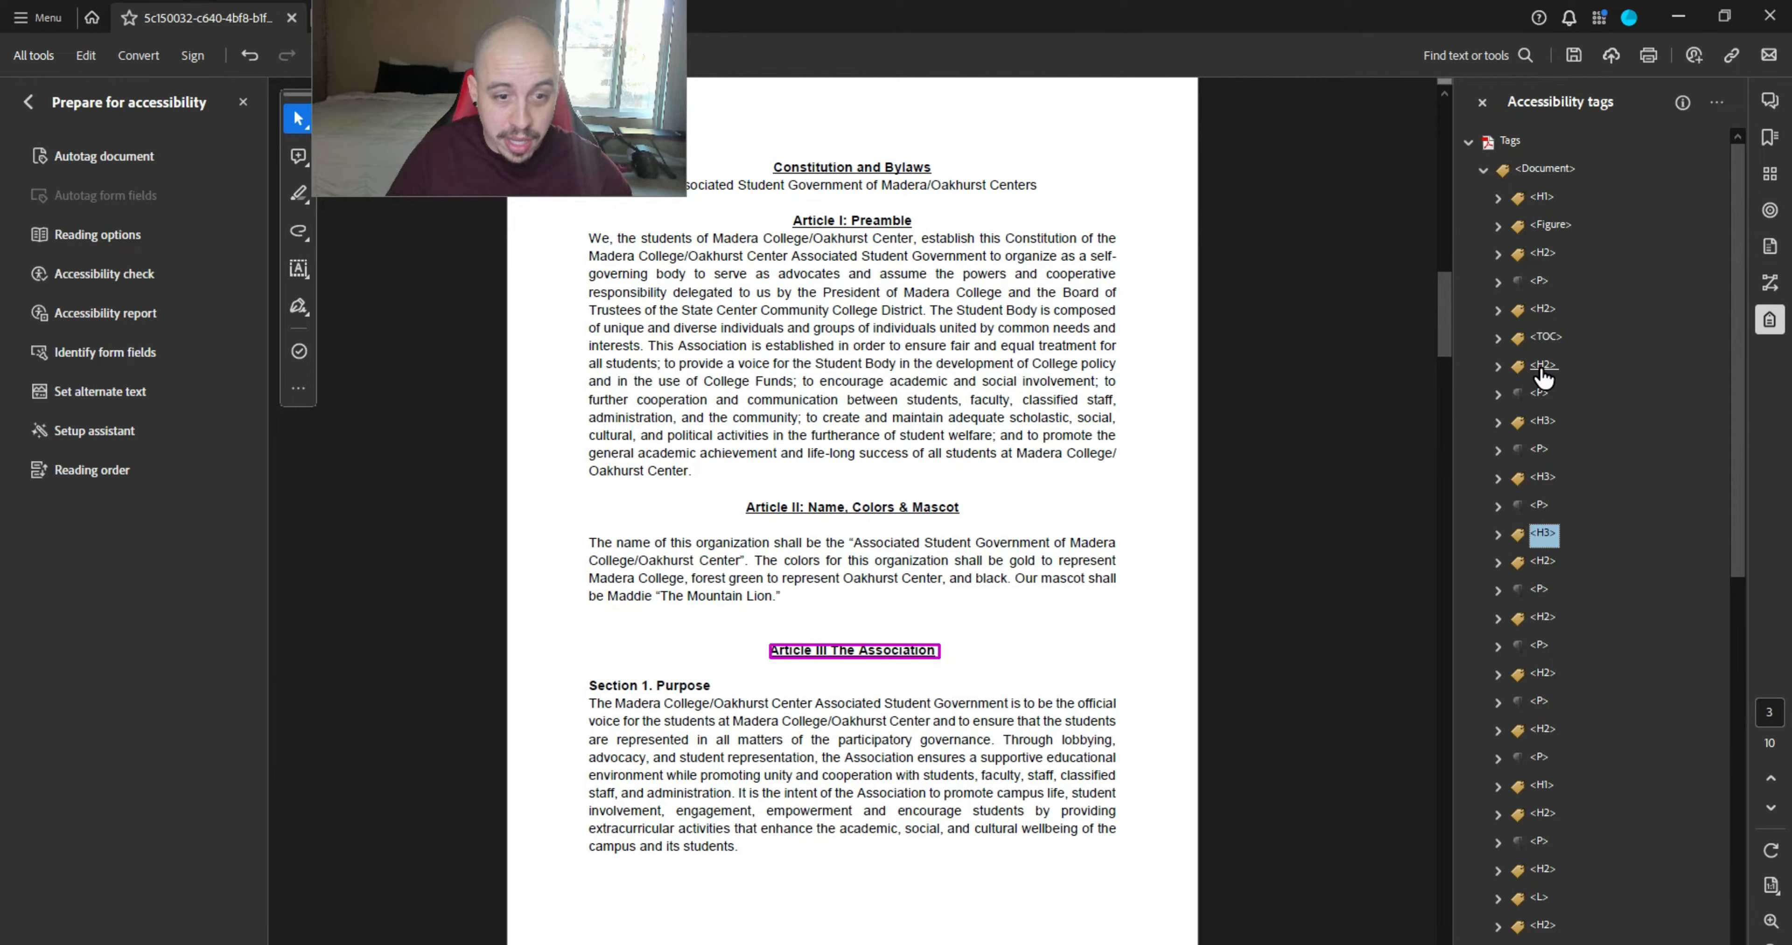
- Retag the "Section 1. Purpose" heading under Article III as H4
key("Down")
key("F2")
key("Left")
key("BackSpace")
type("4")
key("Return")
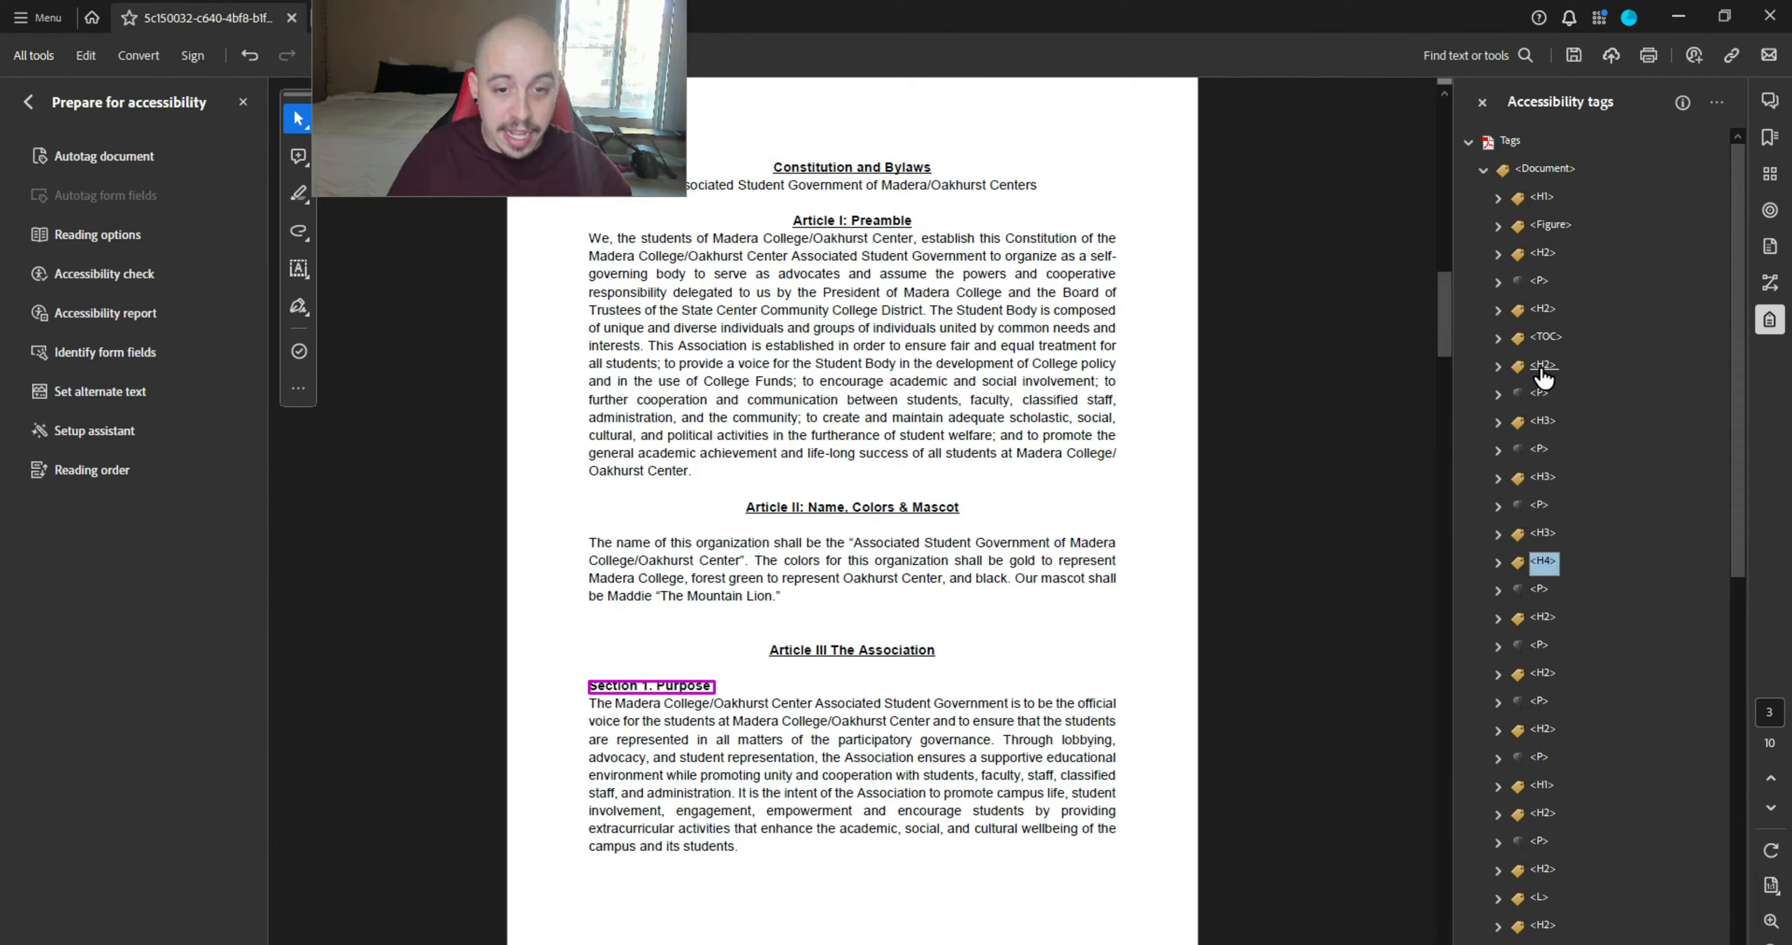
- Retag the "Section 2. Authority" heading under Article III as H4
key("Down")
key("Down")
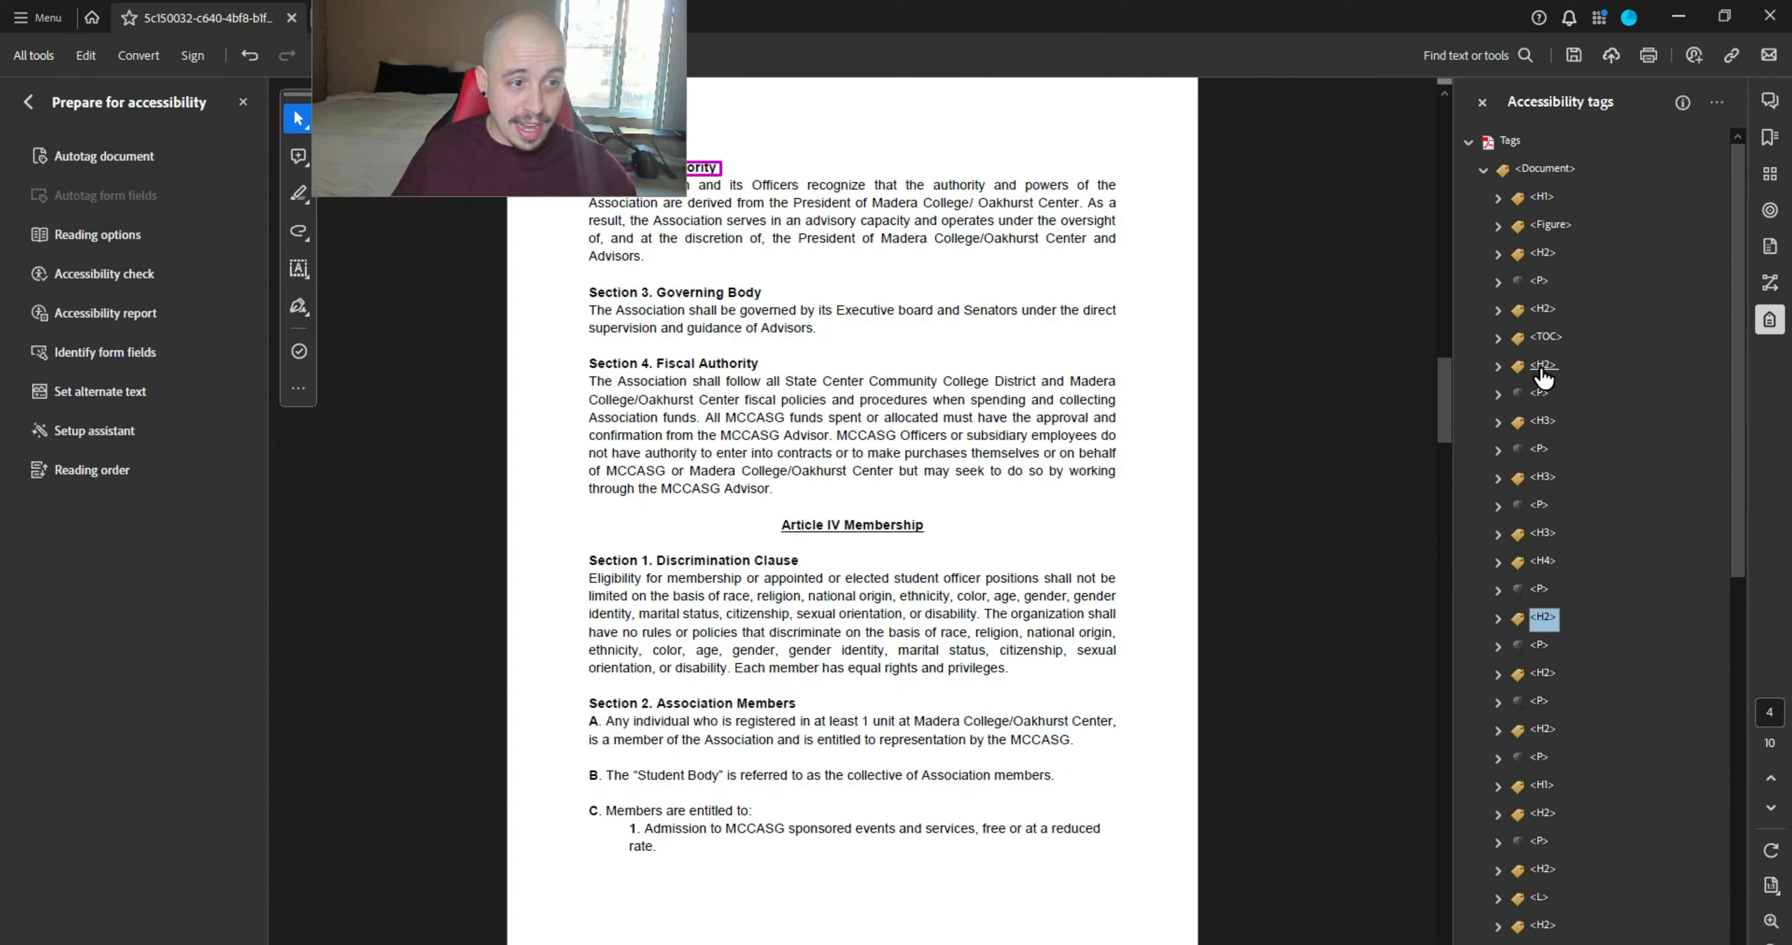
left_click(462, 101)
left_click_drag(466, 101, 353, 102)
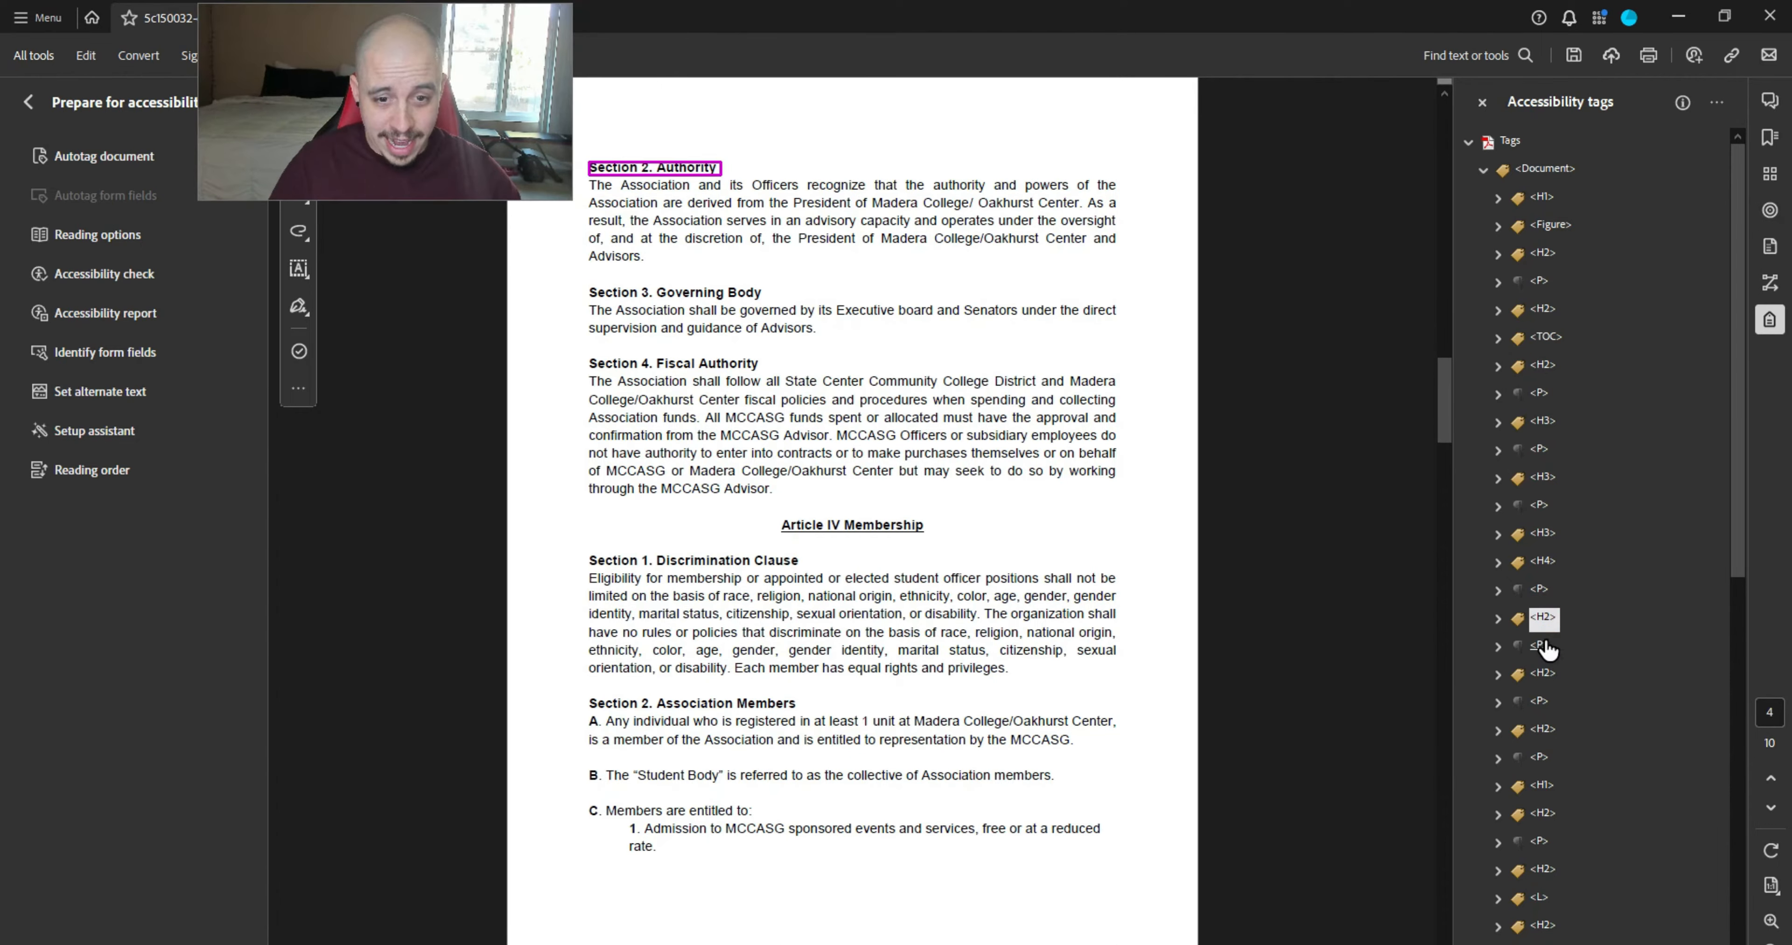
left_click(1546, 618)
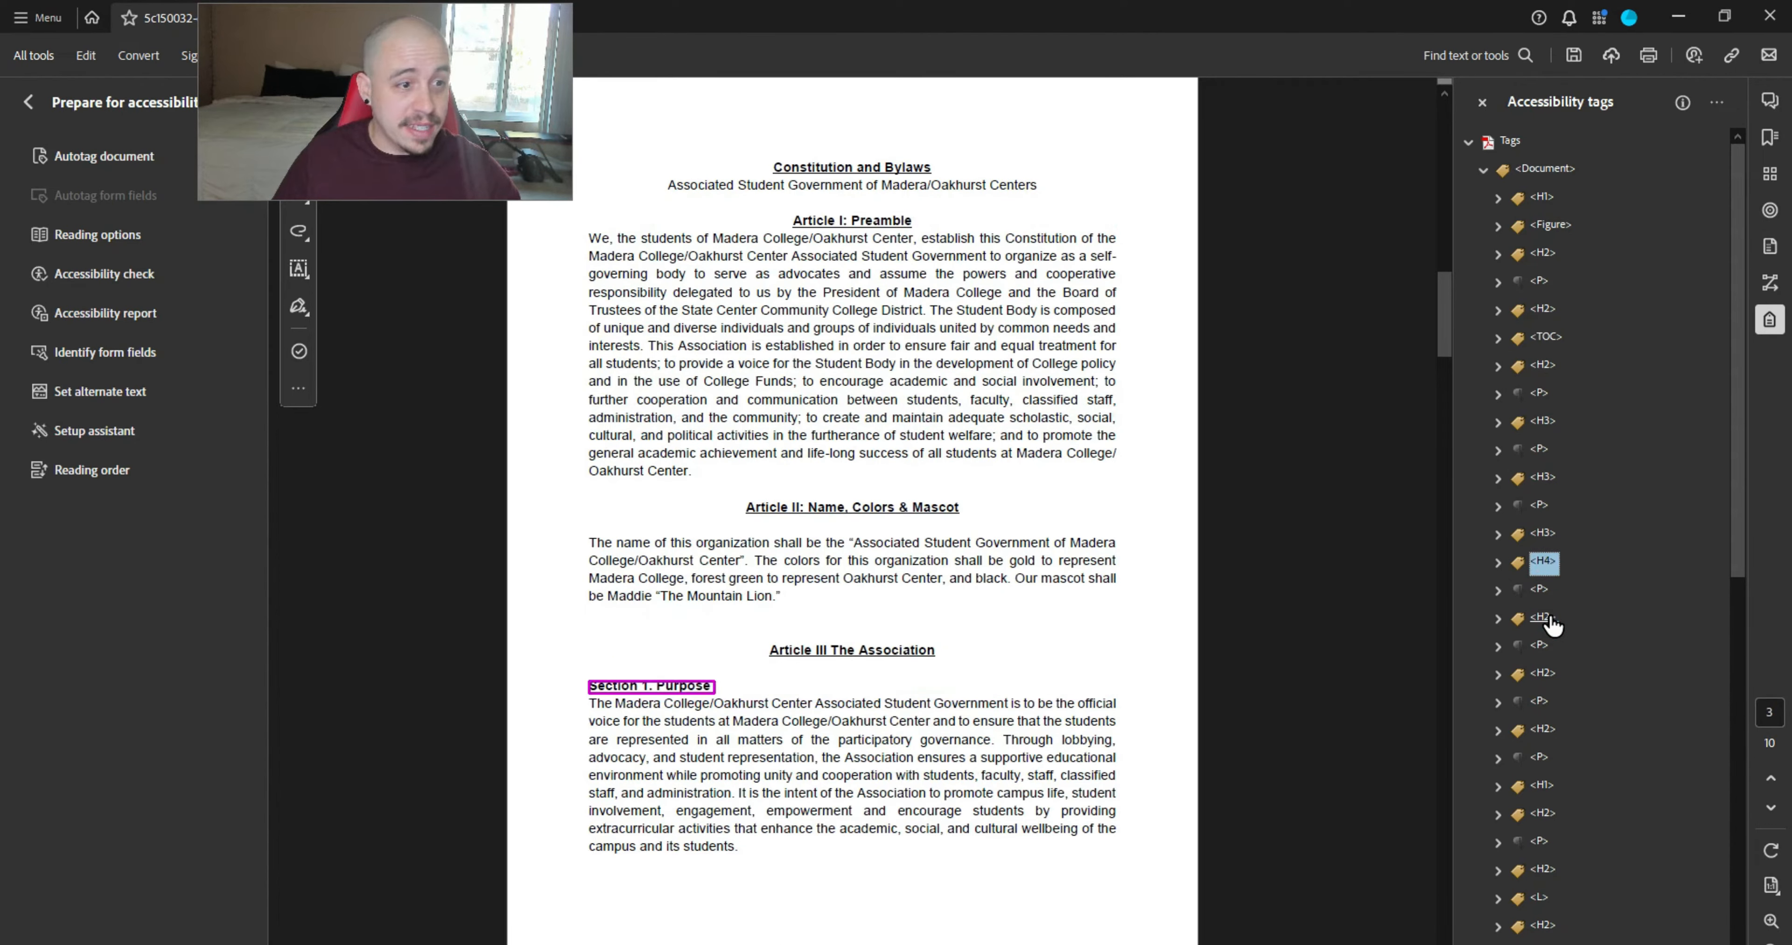
left_click(1548, 620)
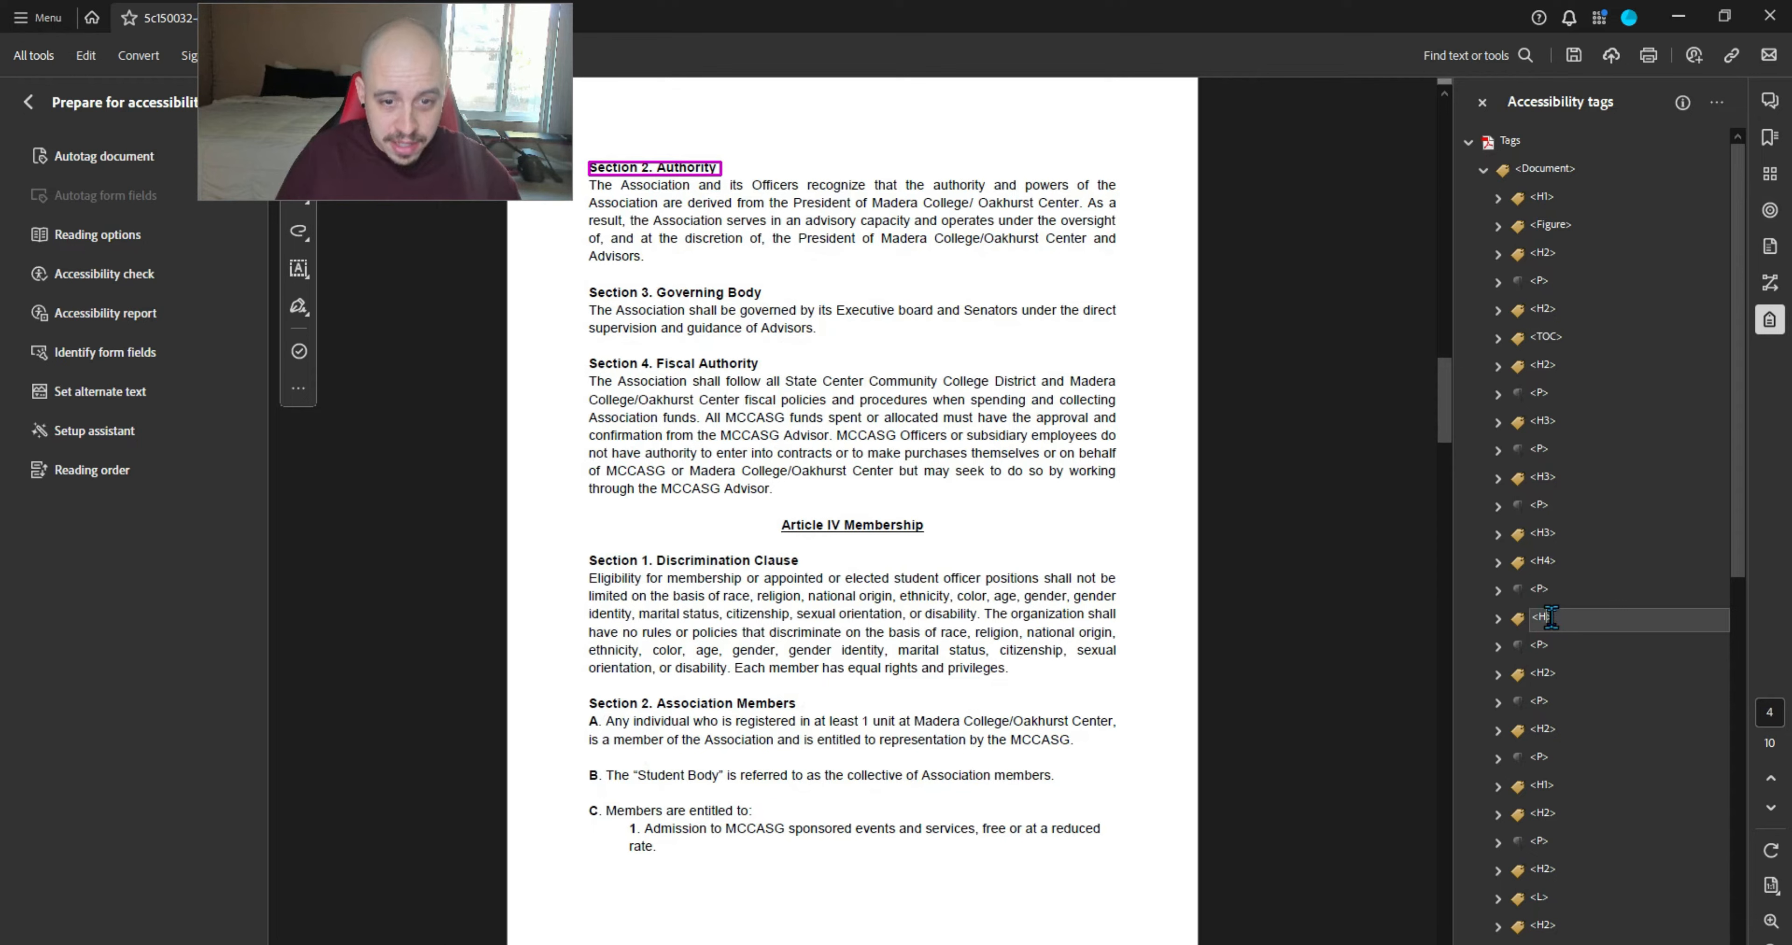
key("BackSpace")
key("BackSpace")
type("4")
key("Return")
- Retag the "Section 3. Governing Body" heading under Article III as H4
key("Down")
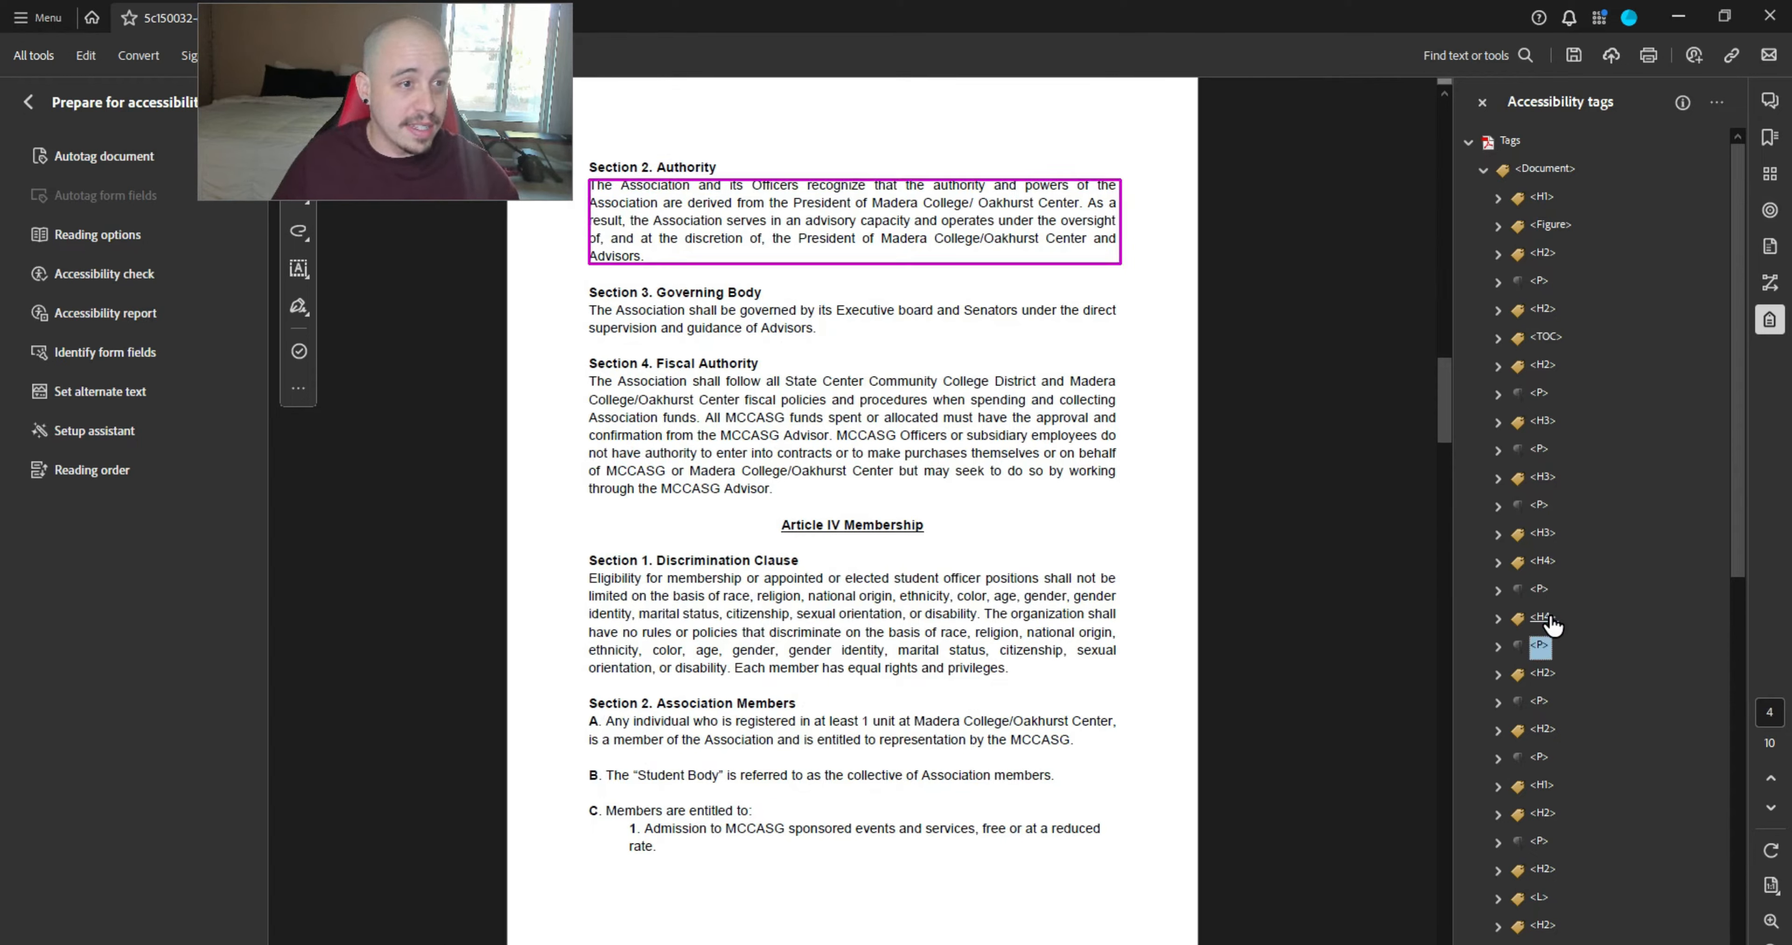
key("Down")
key("F2")
key("Left")
key("BackSpace")
type("4")
key("Return")
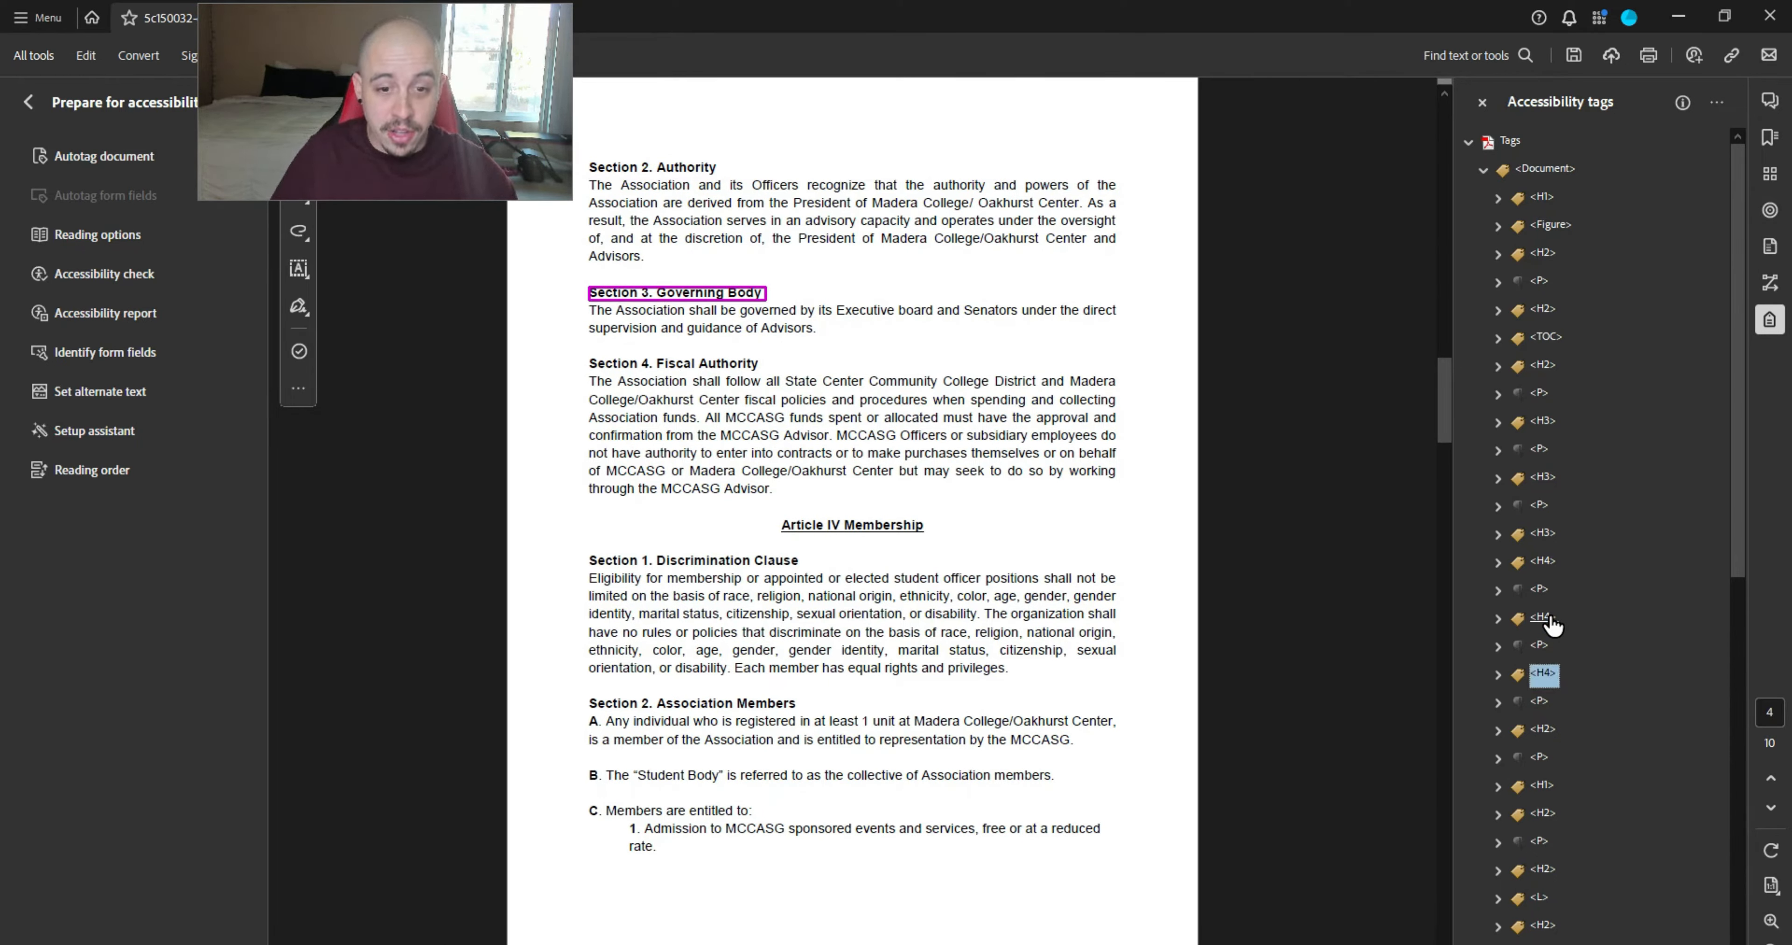
- Retag the "Section 4. Fiscal Authority" heading under Article III as H4
key("Down")
key("Down")
key("F2")
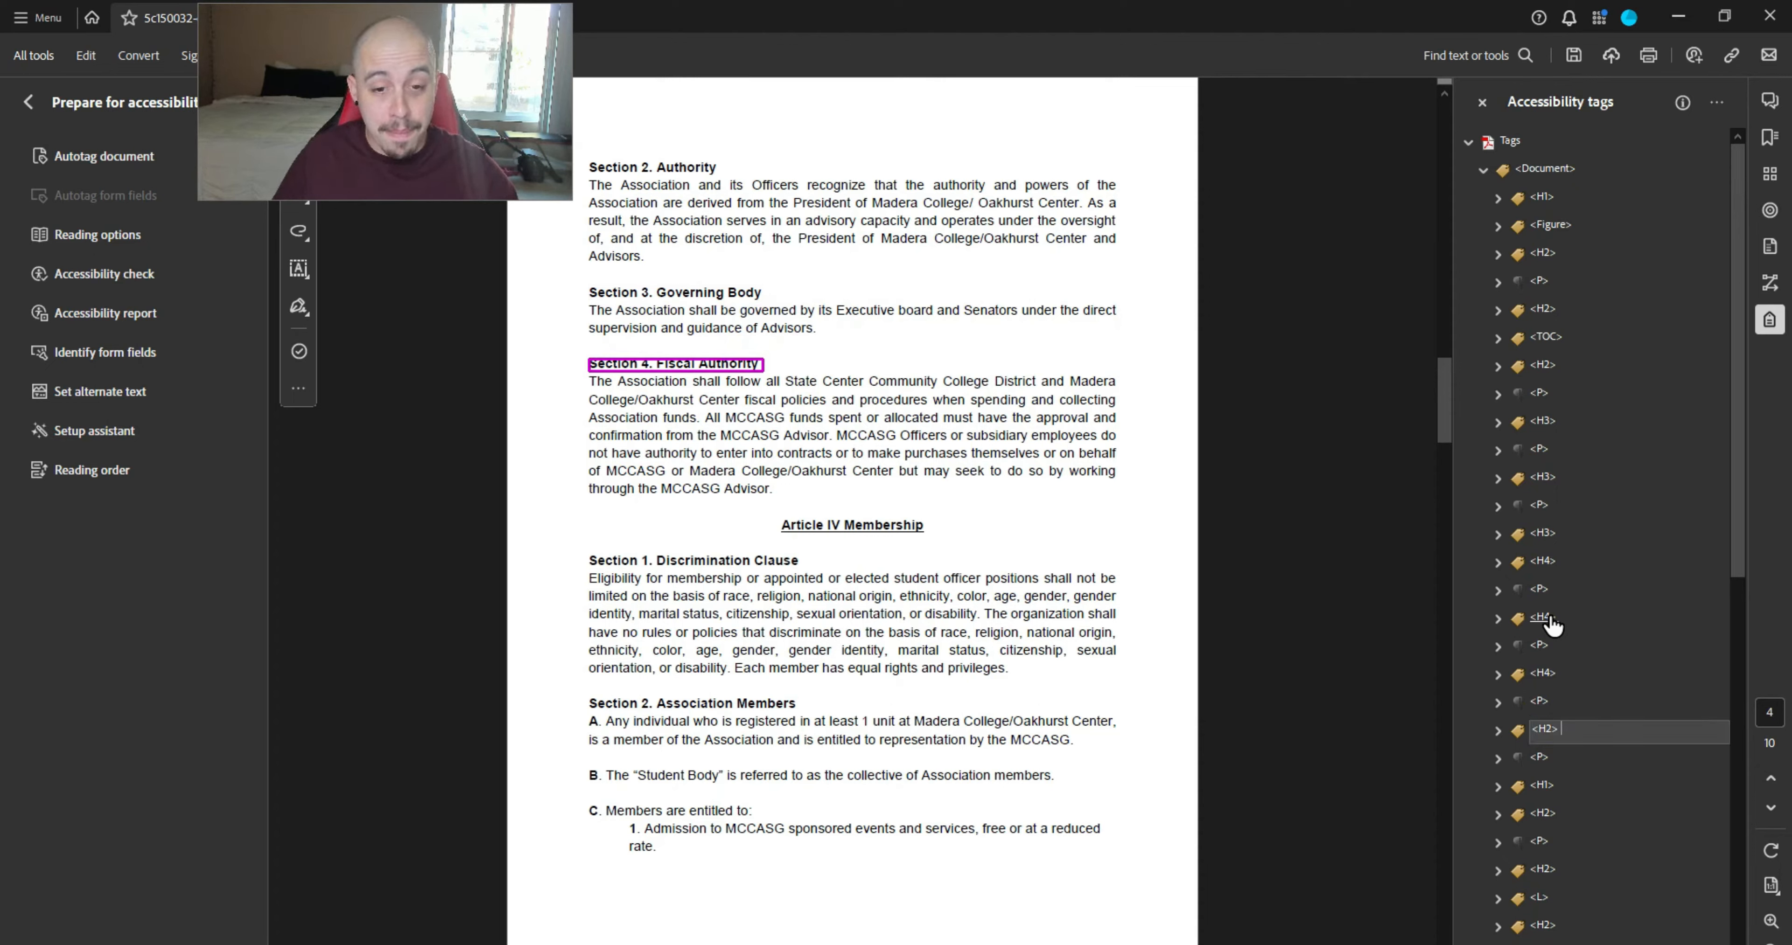
key("BackSpace")
key("BackSpace")
type("4>")
key("Return")
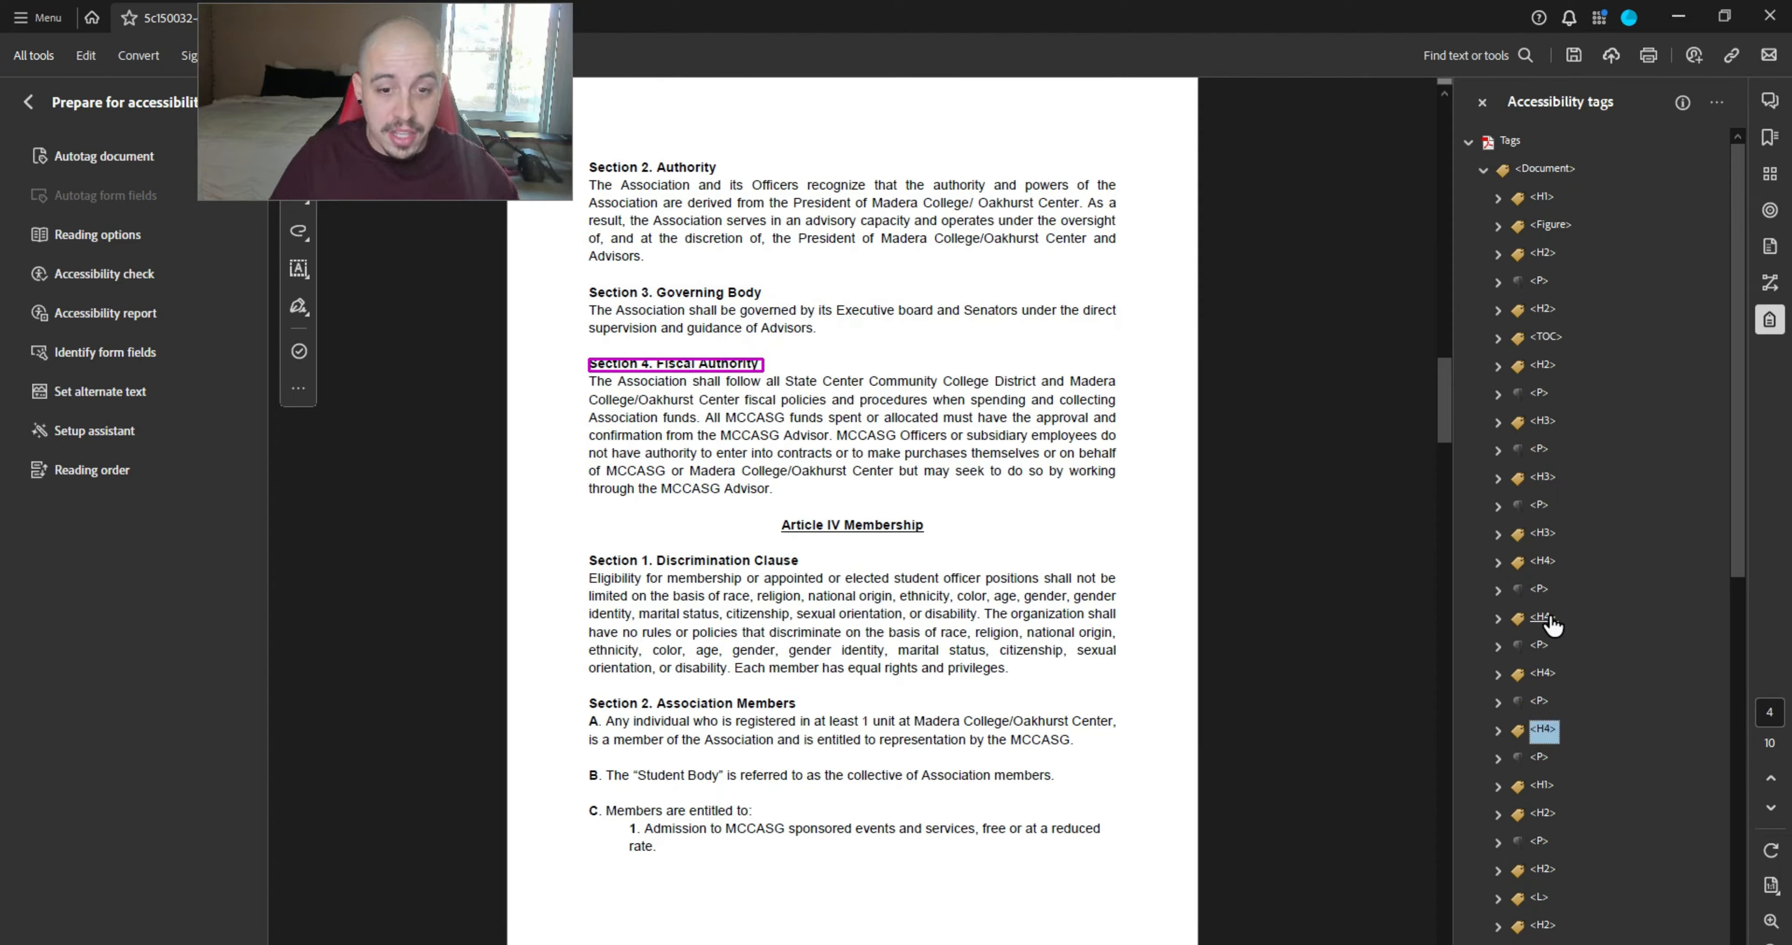
- Retag the "Article IV Membership" heading as H3
key("Down")
key("Down")
key("F2")
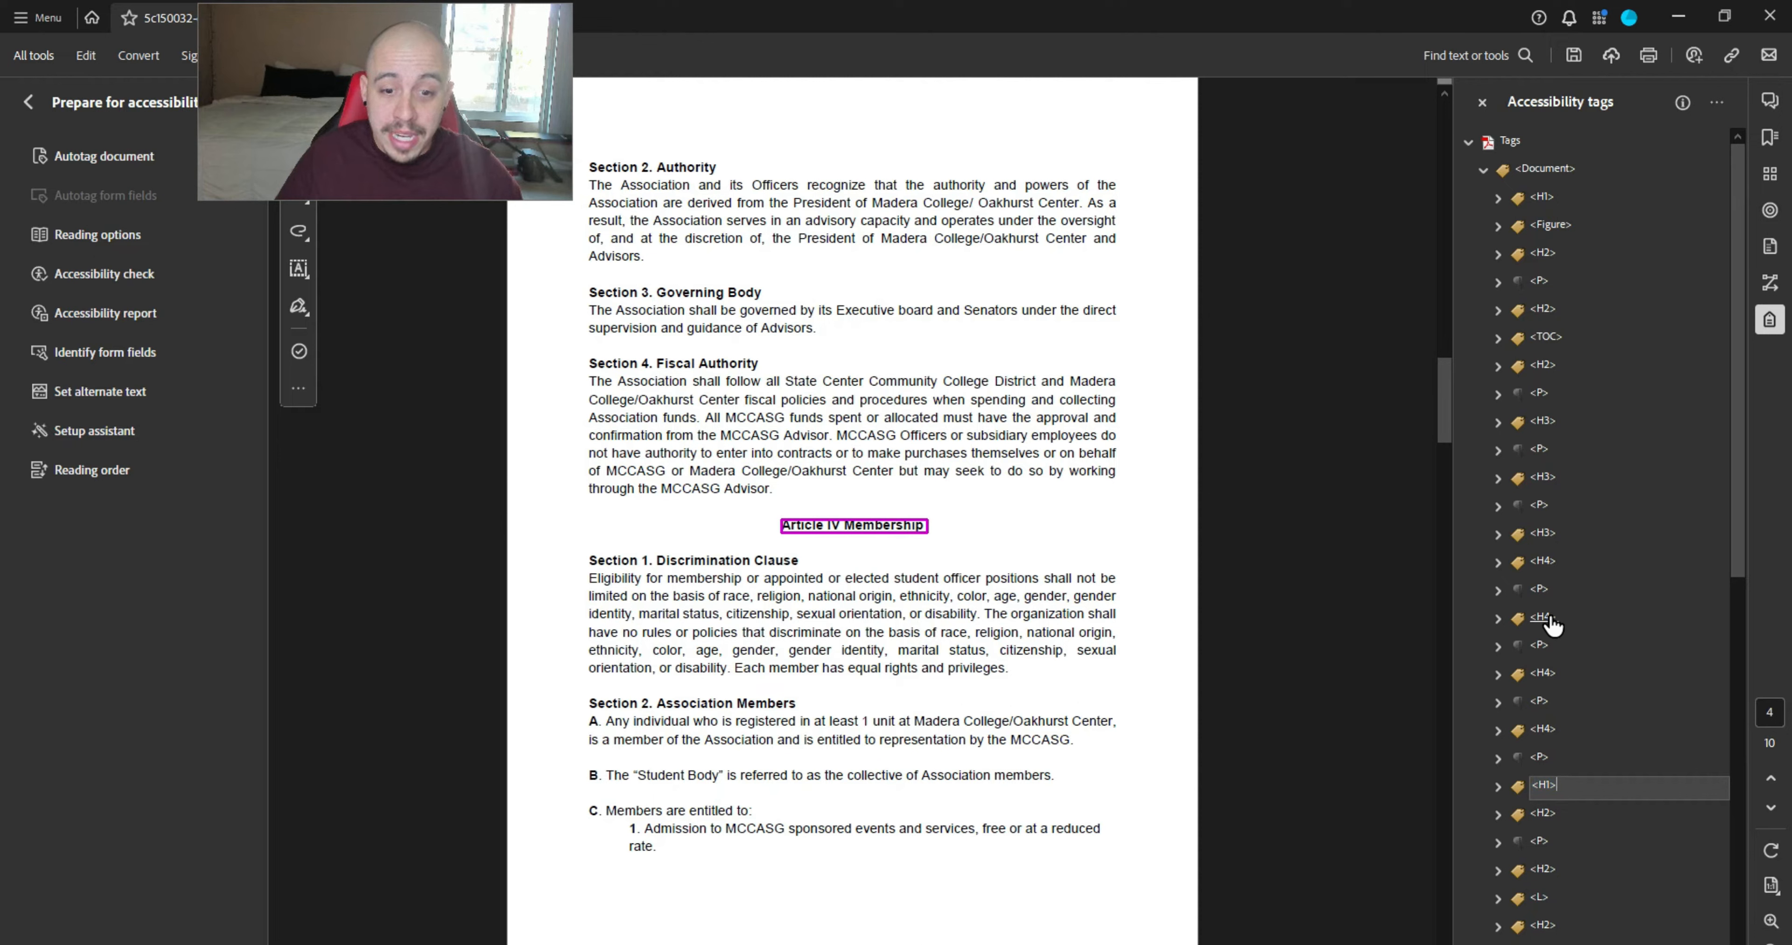
type("3>")
key("Return")
- Retag the "Section 1. Discrimination Clause" heading under Article IV as H4
key("Down")
key("F2")
key("BackSpace")
key("BackSpace")
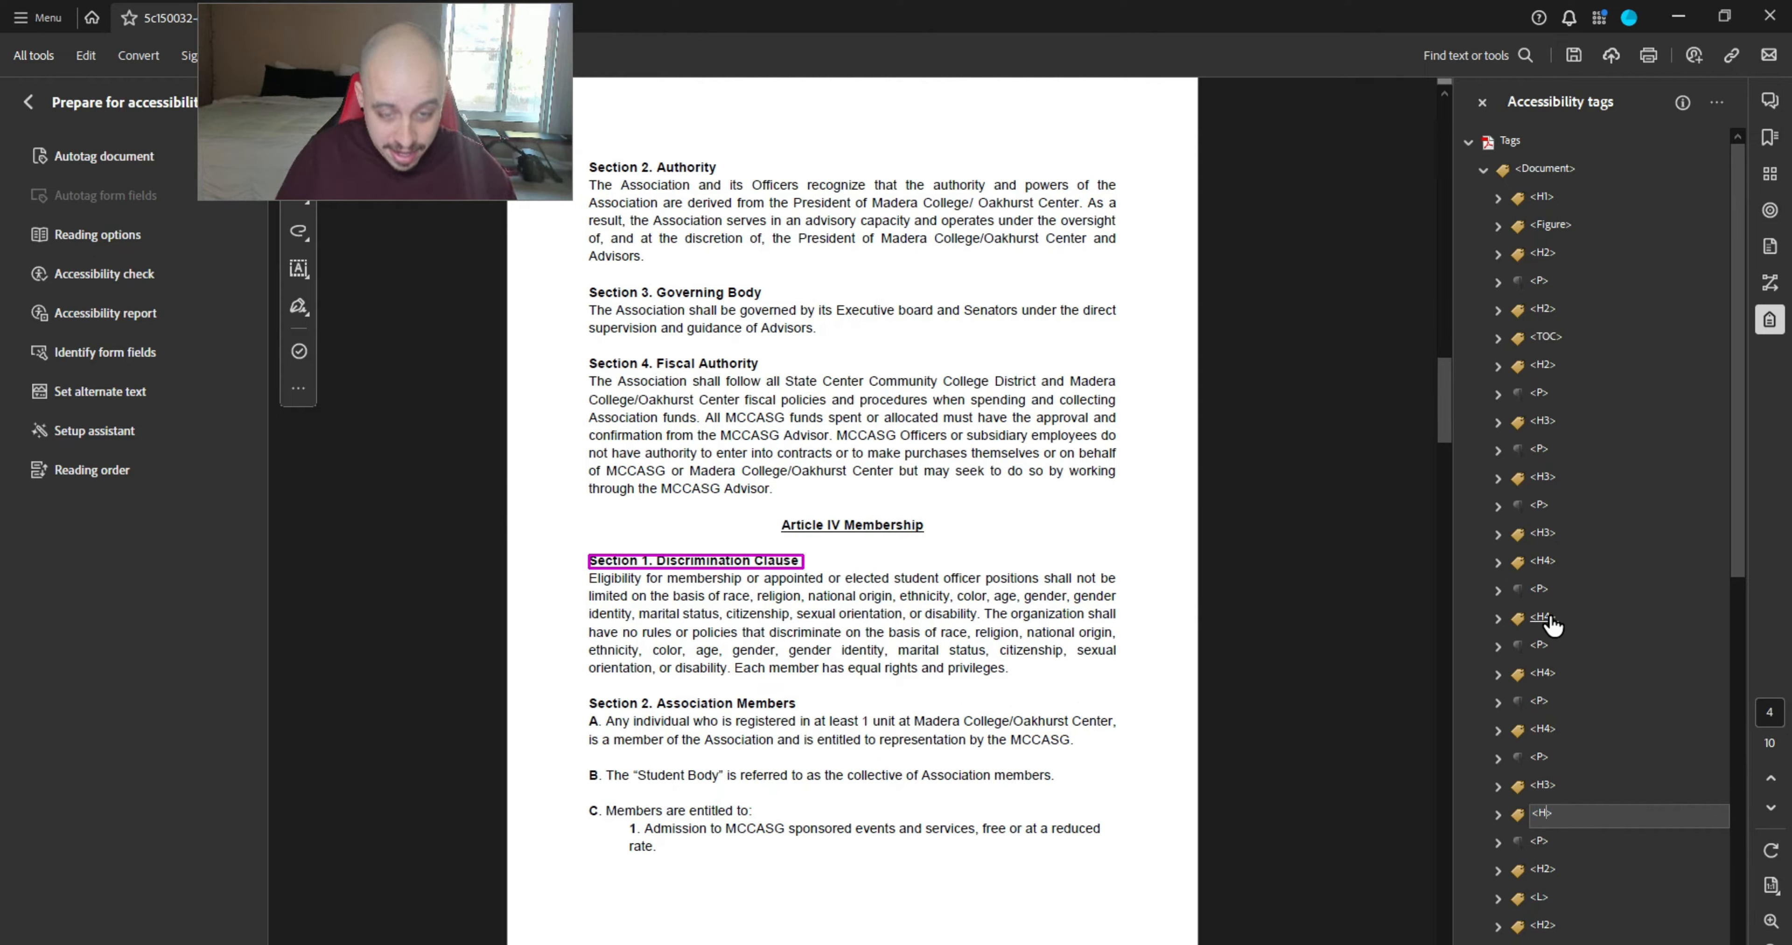
type("4>")
key("Return")
- Retag the "Section 2. Association Members" heading under Article IV as H4
key("Down")
key("F2")
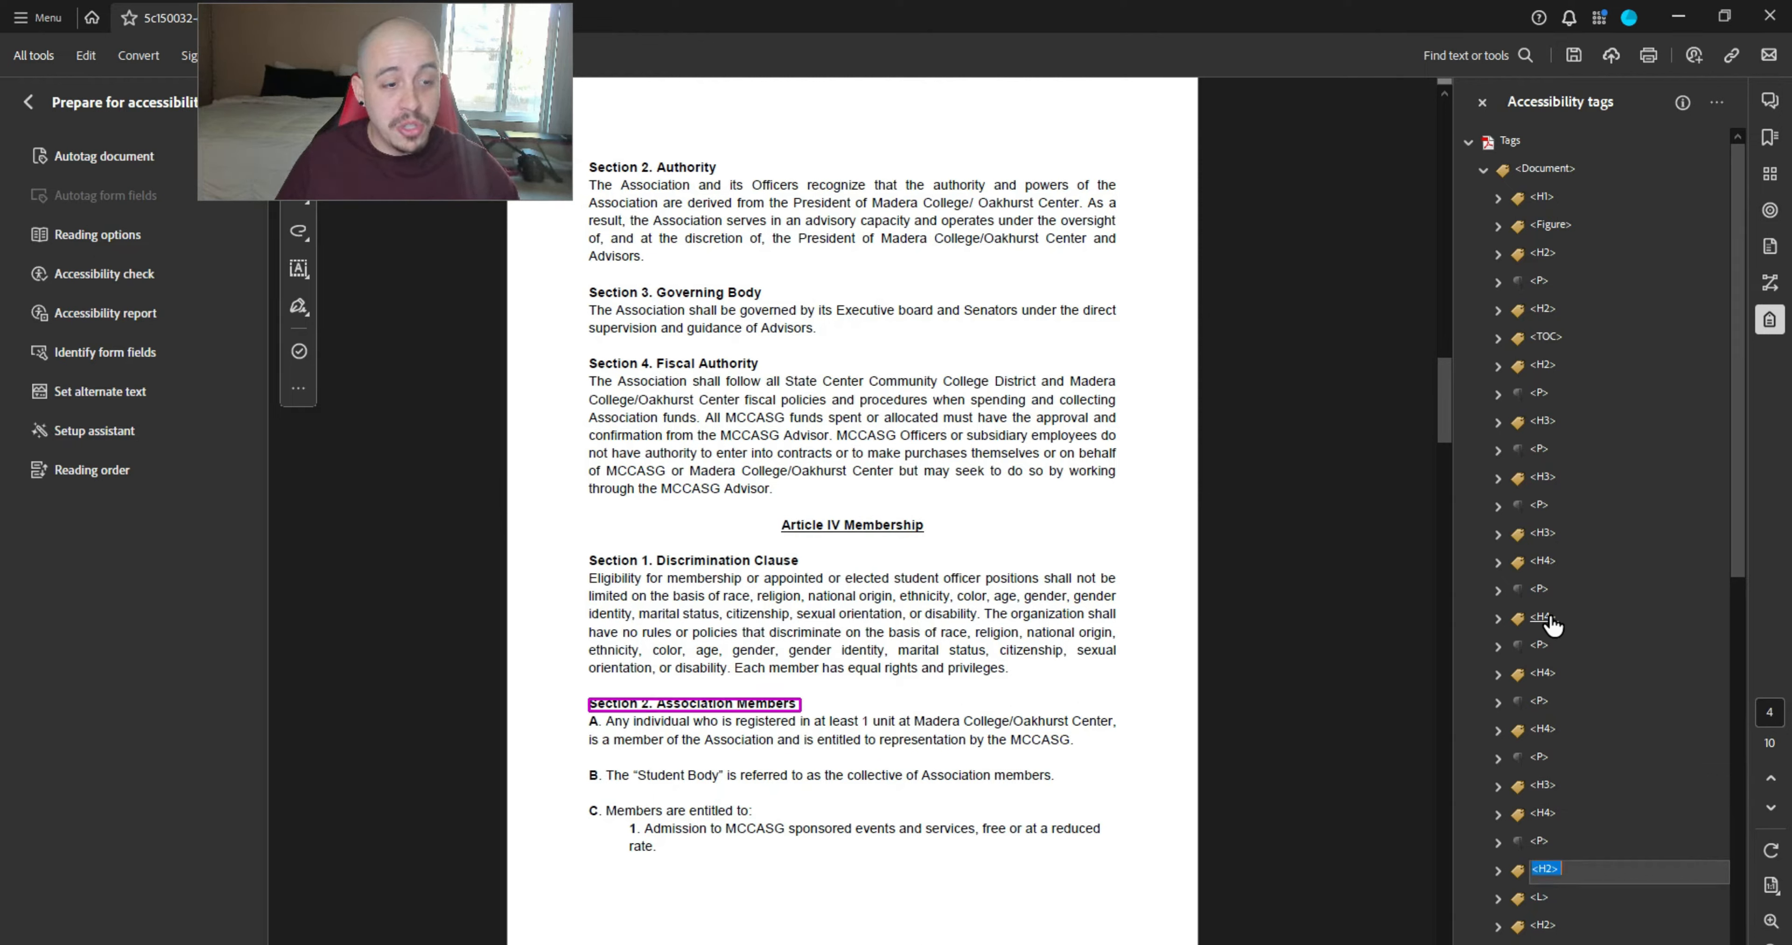
key("BackSpace")
type("4>")
key("Return")
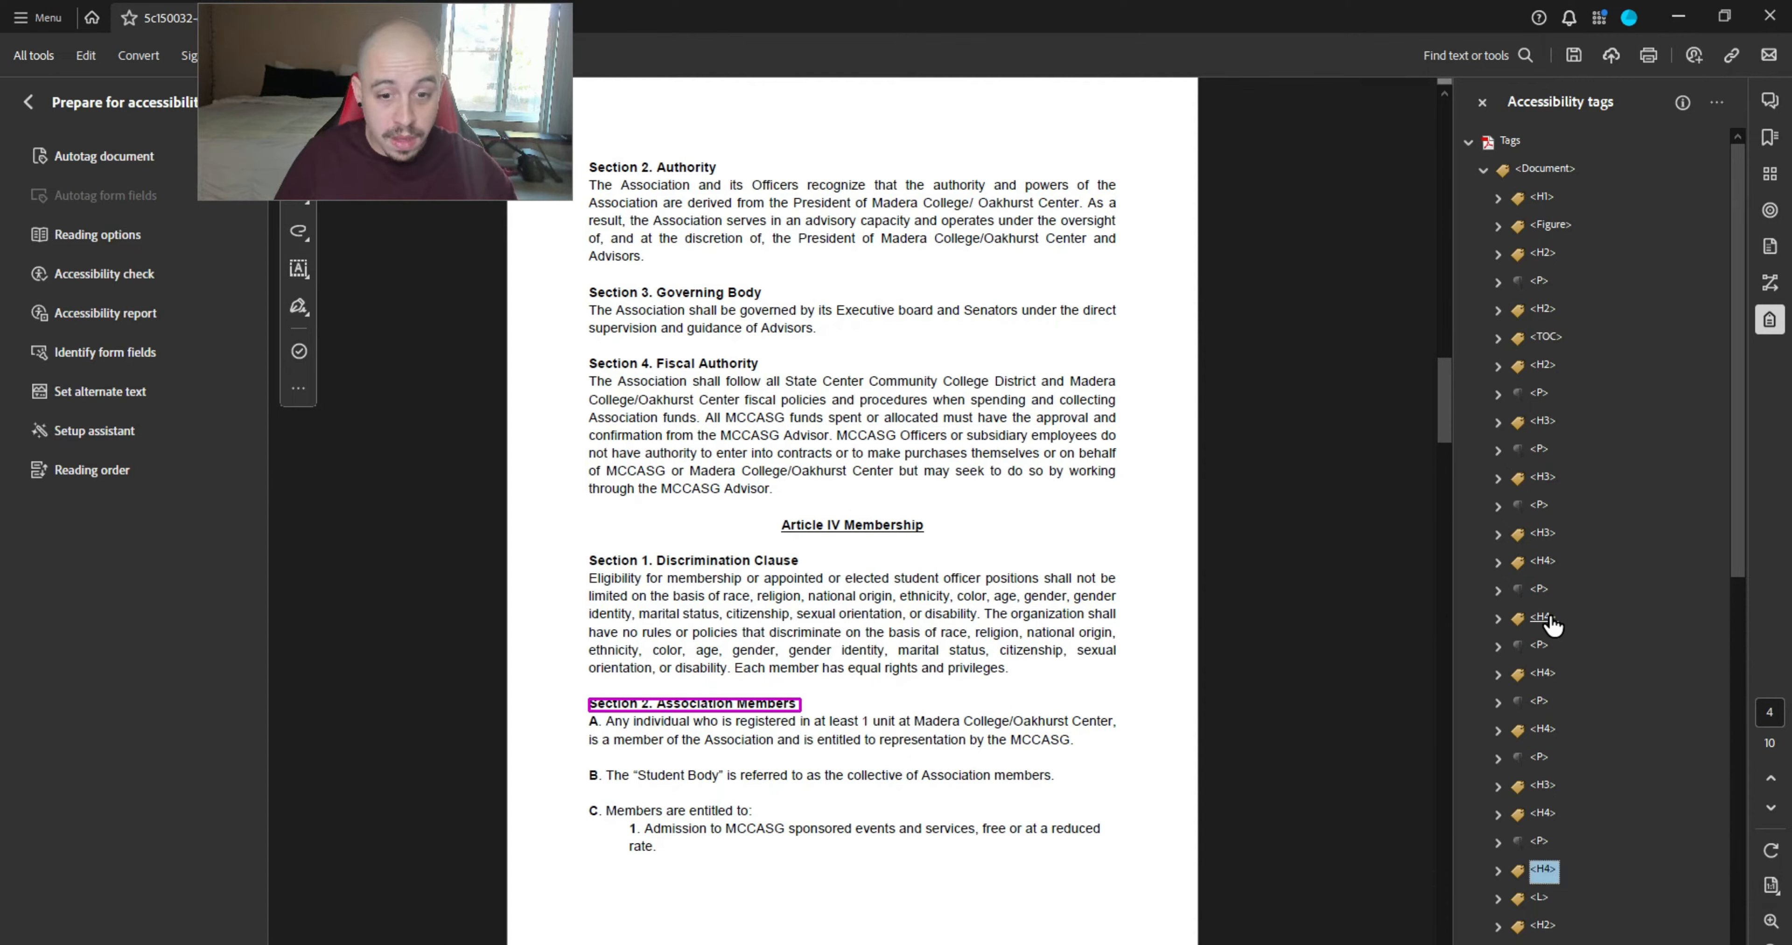
- Expand the list tag following "Section 2. Association Members" down to item C's nested list and examine which text its LI tags cover
key("Down")
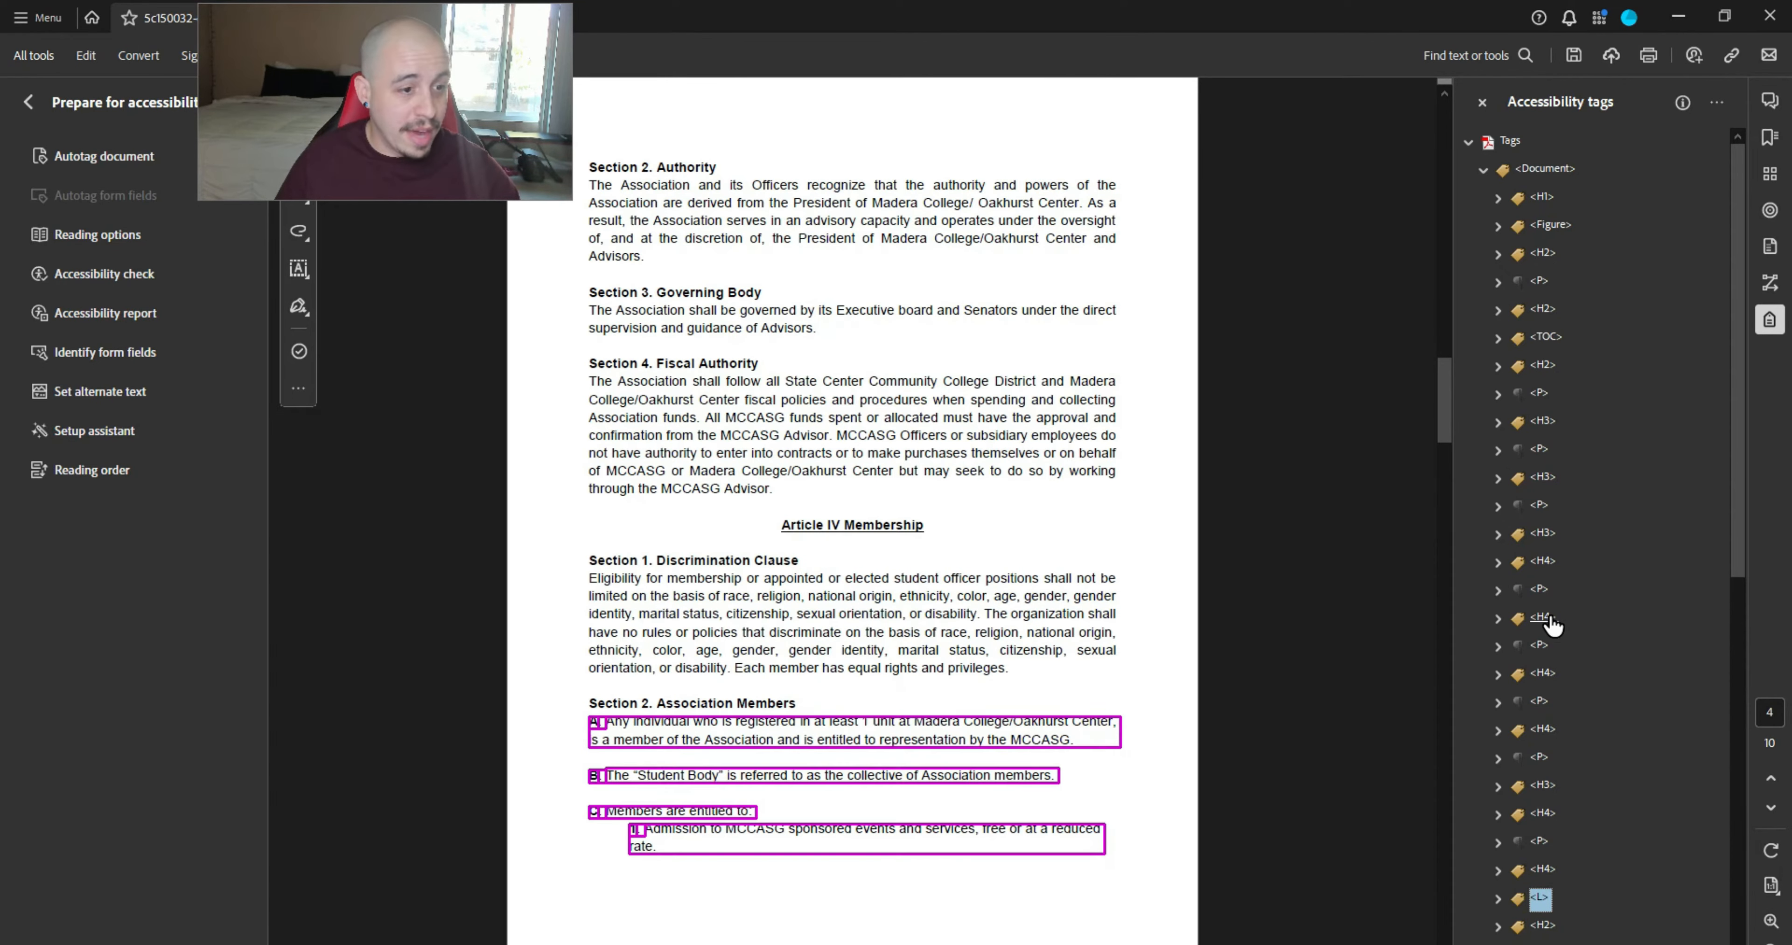
key("Right")
key("Right")
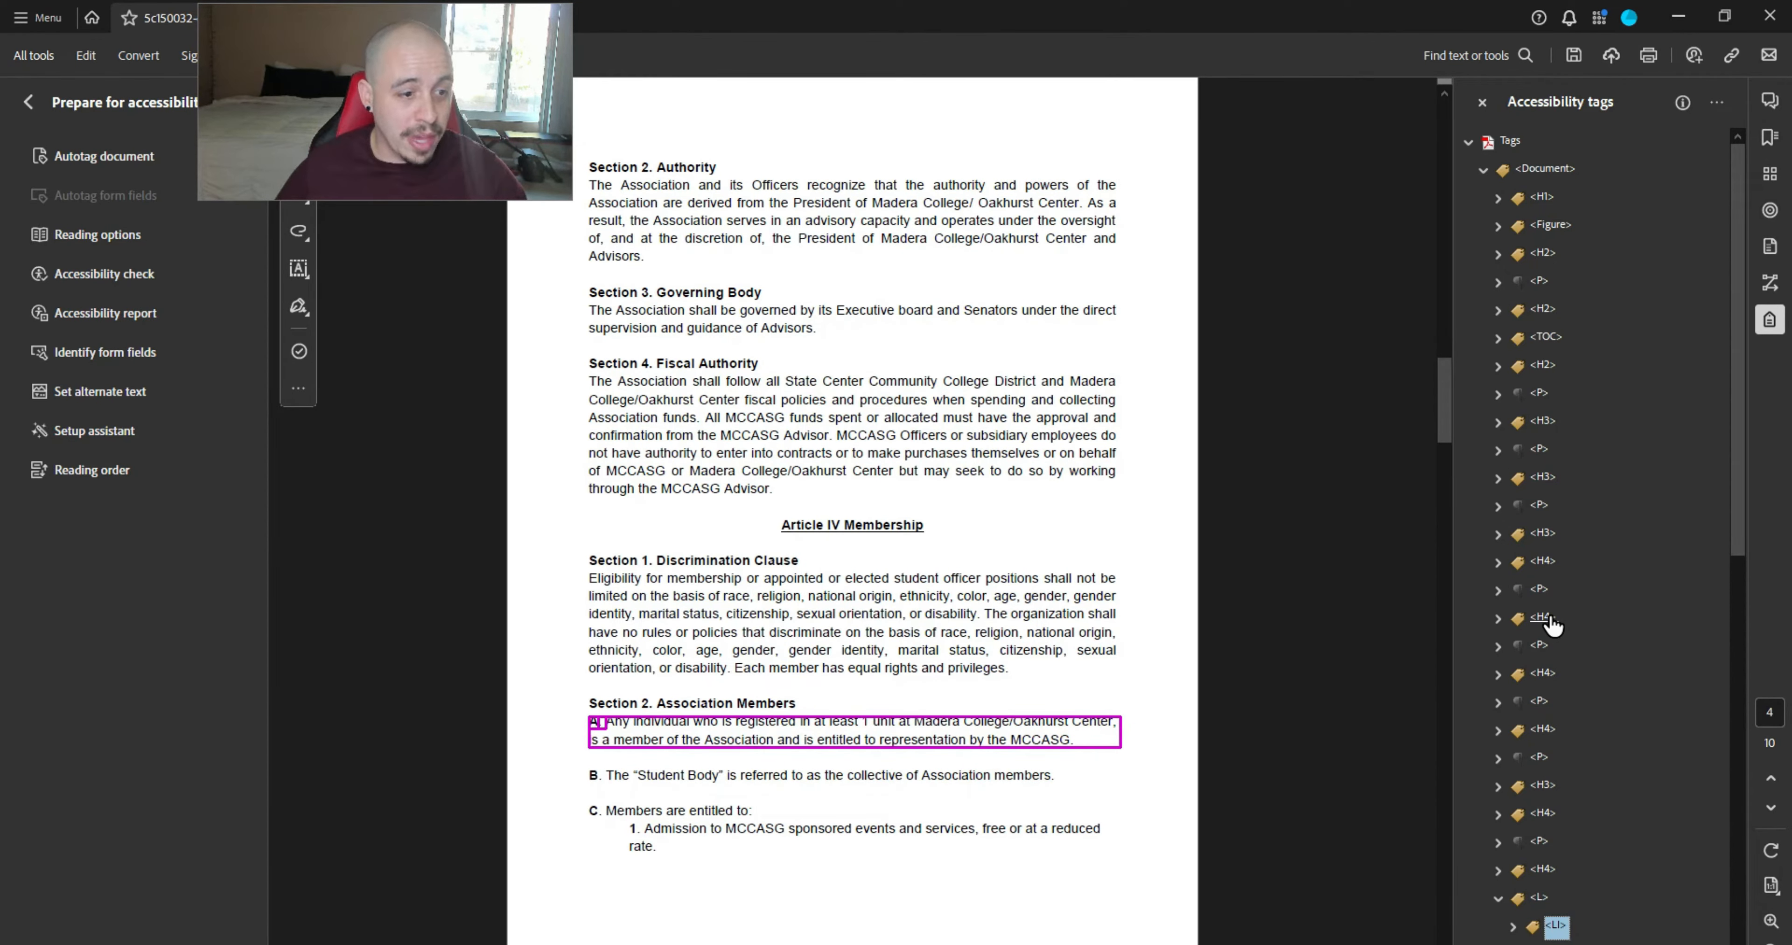
key("Down")
key("Down")
key("Down")
key("Up")
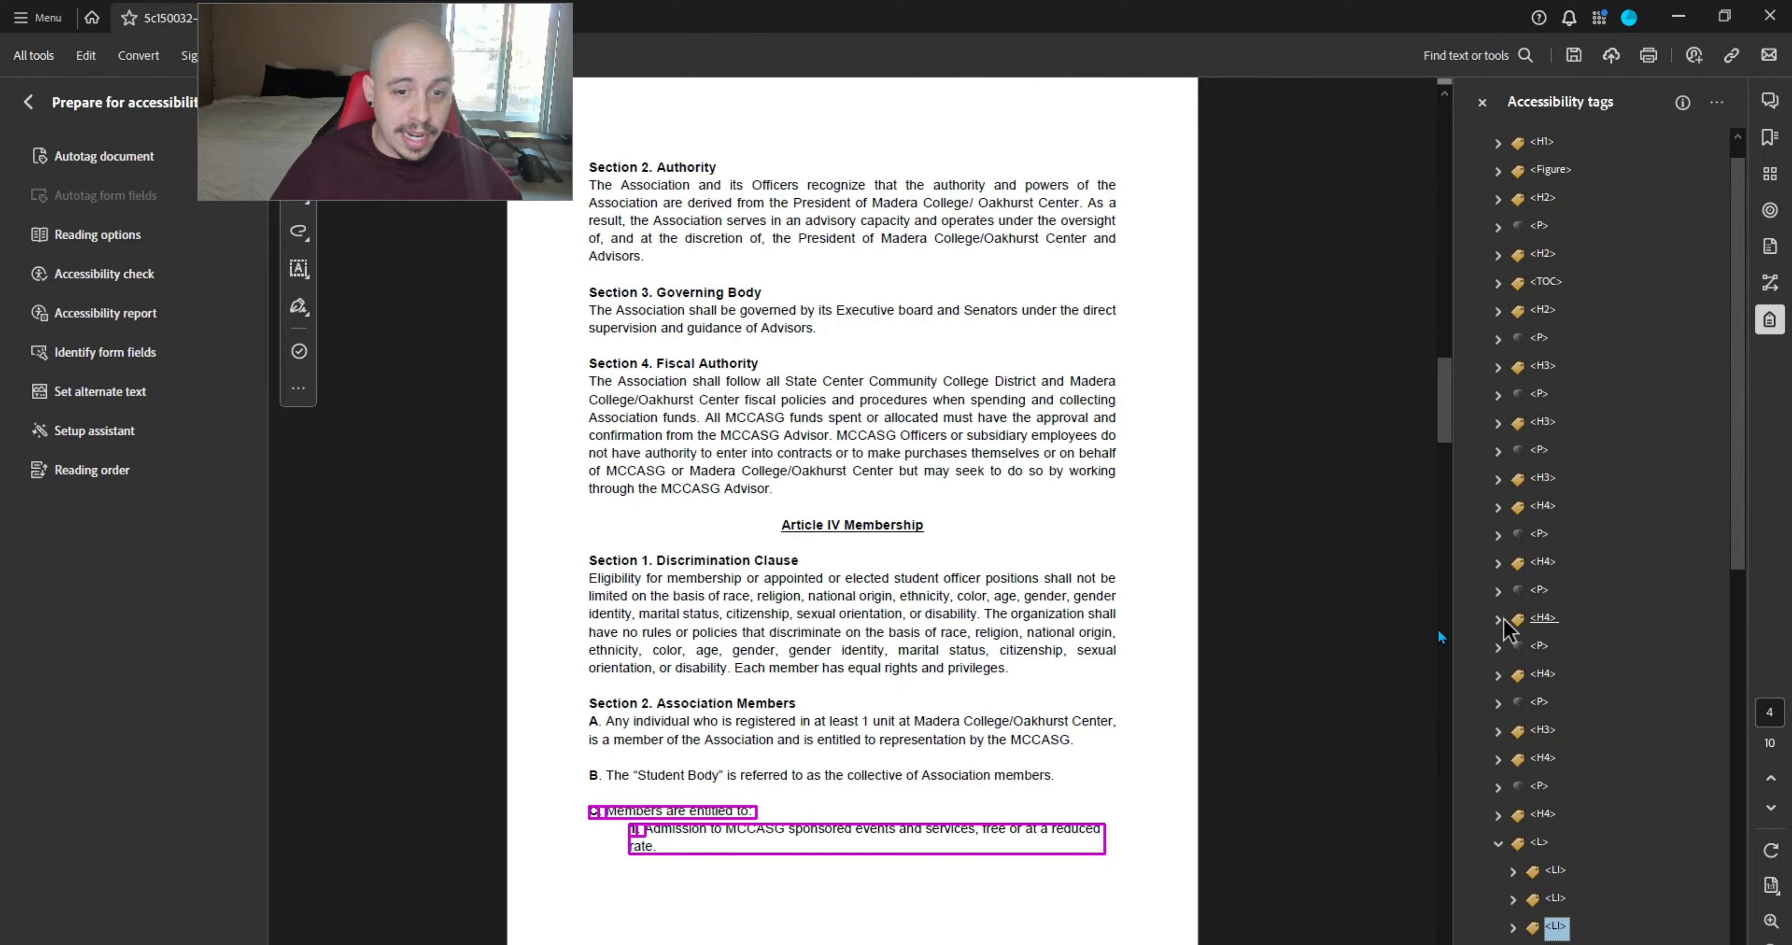
scroll(1179, 709, "down", 6)
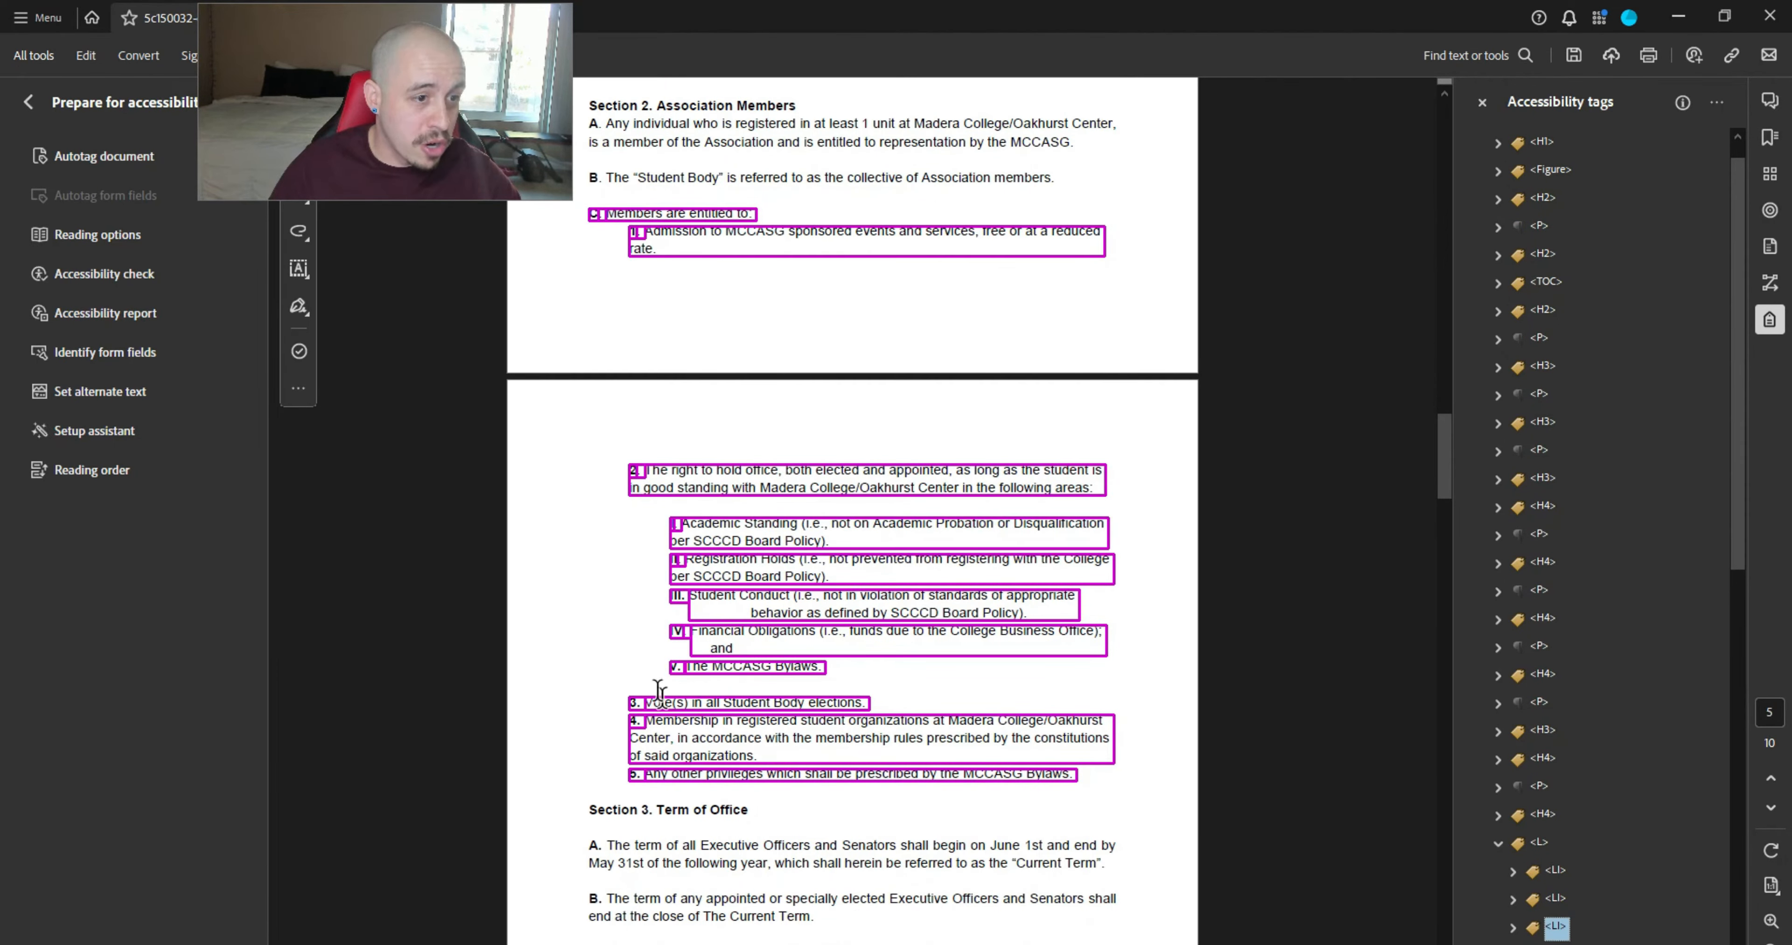
scroll(1590, 846, "down", 3)
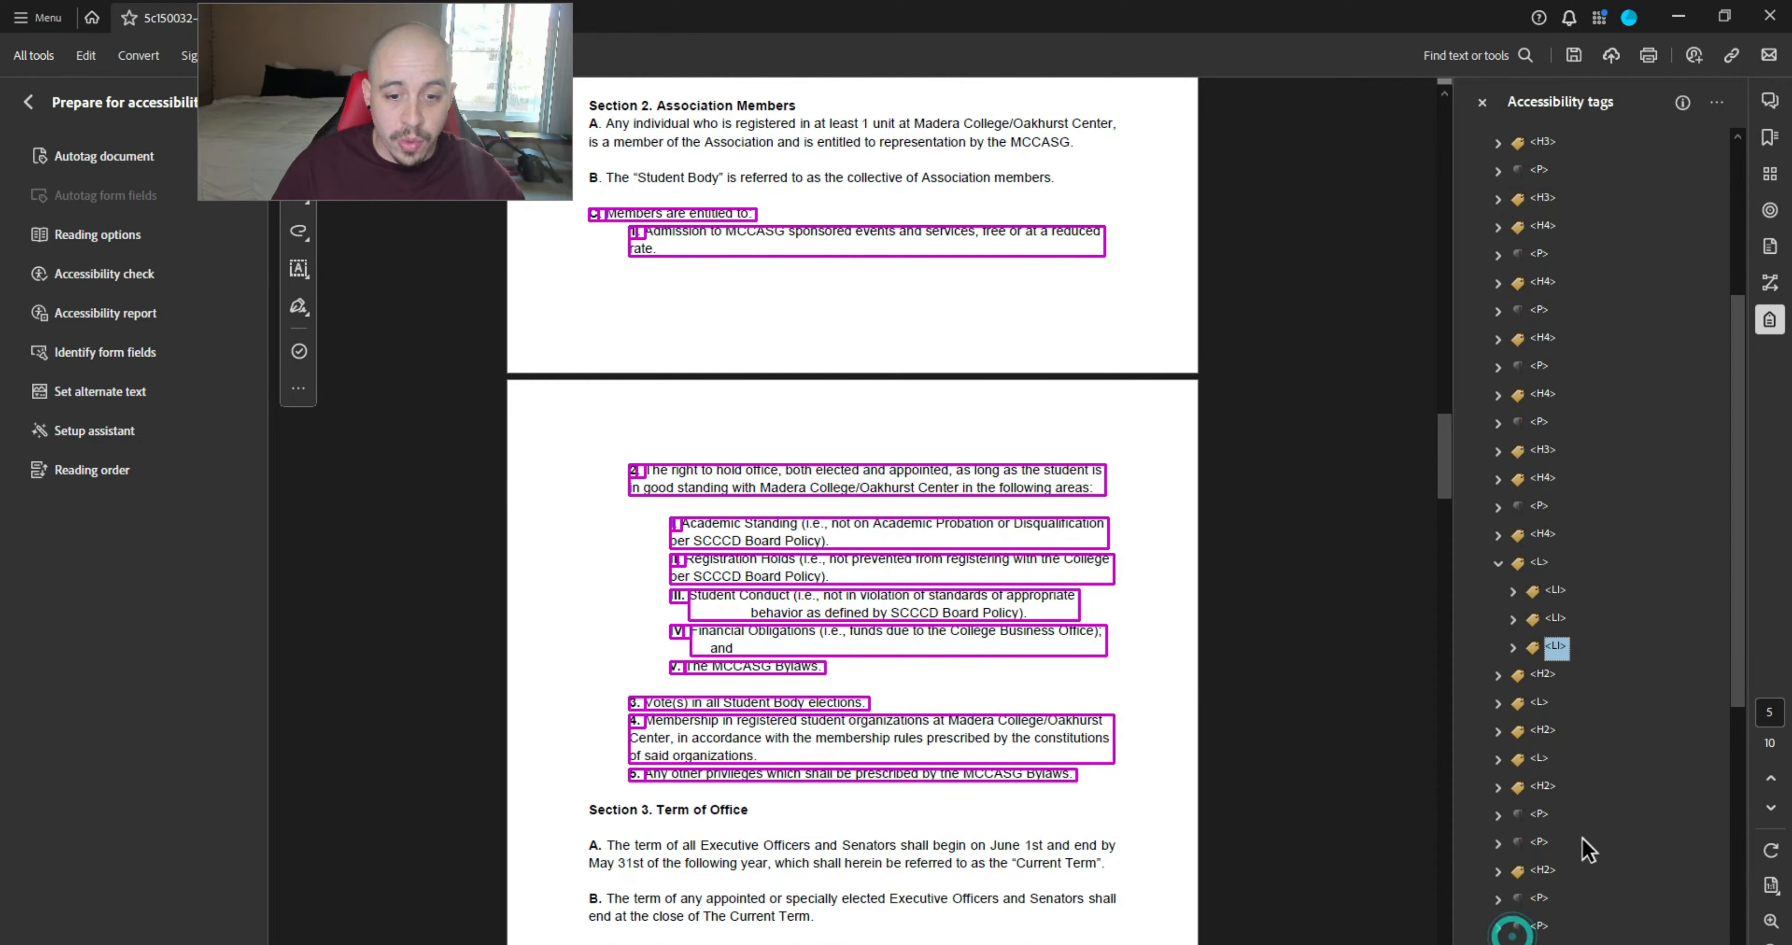
left_click(1511, 649)
left_click(1528, 703)
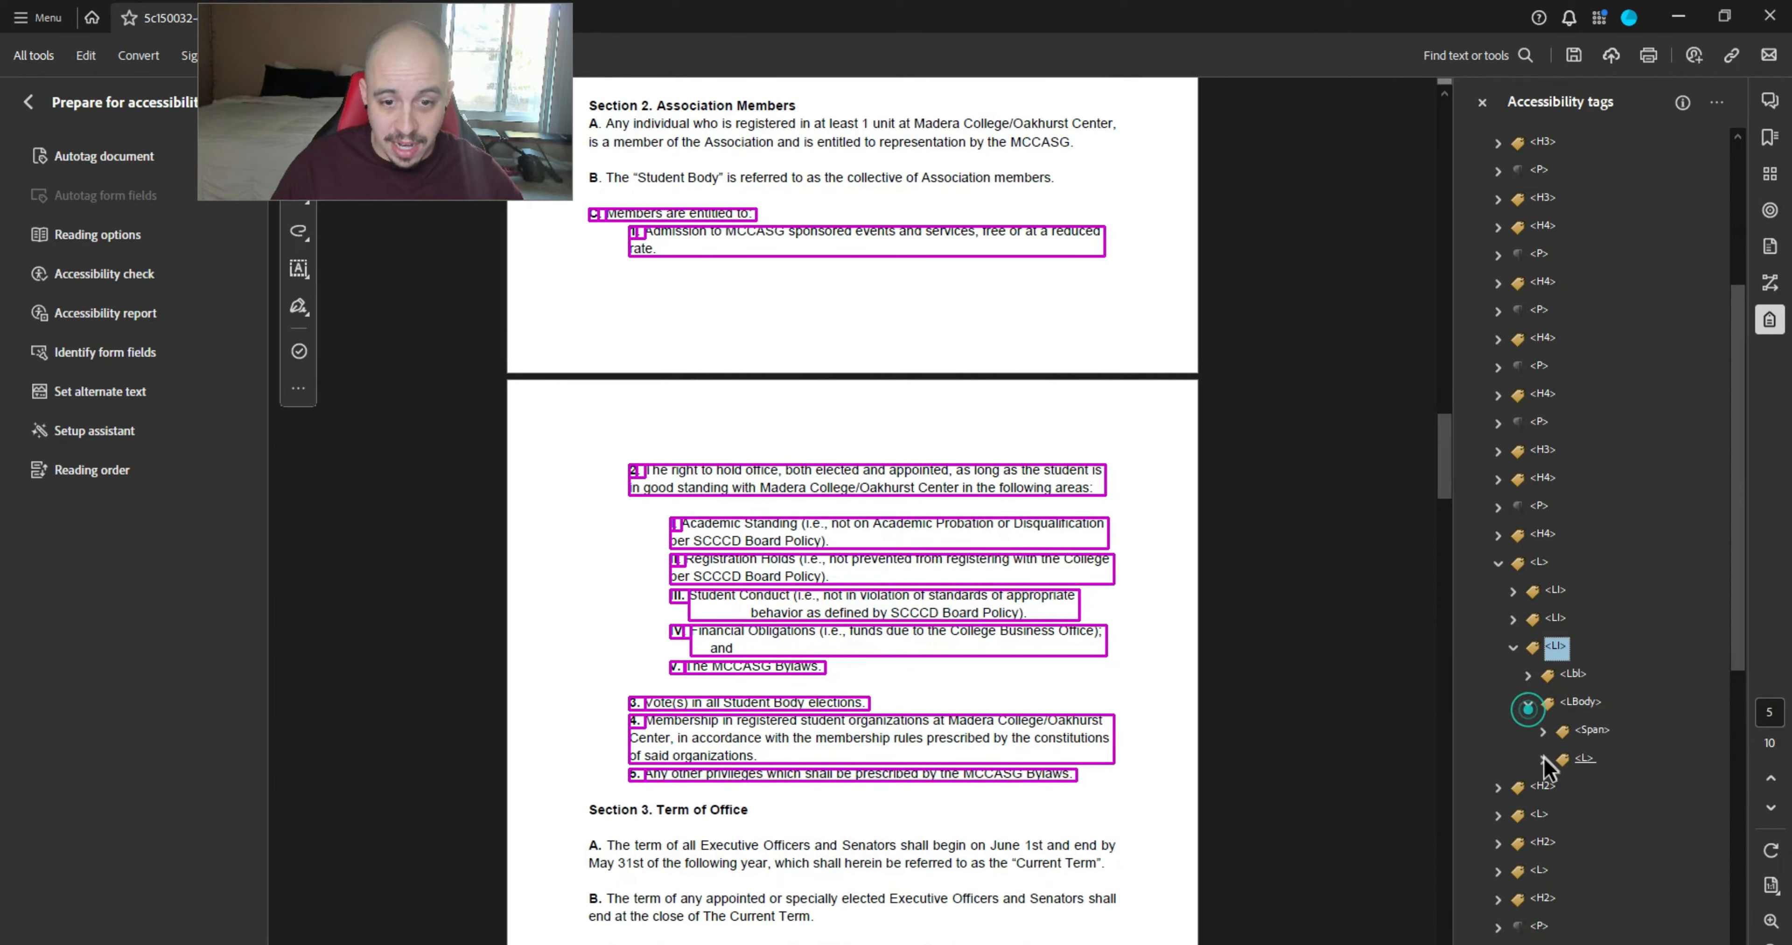
left_click(1542, 759)
left_click(1605, 786)
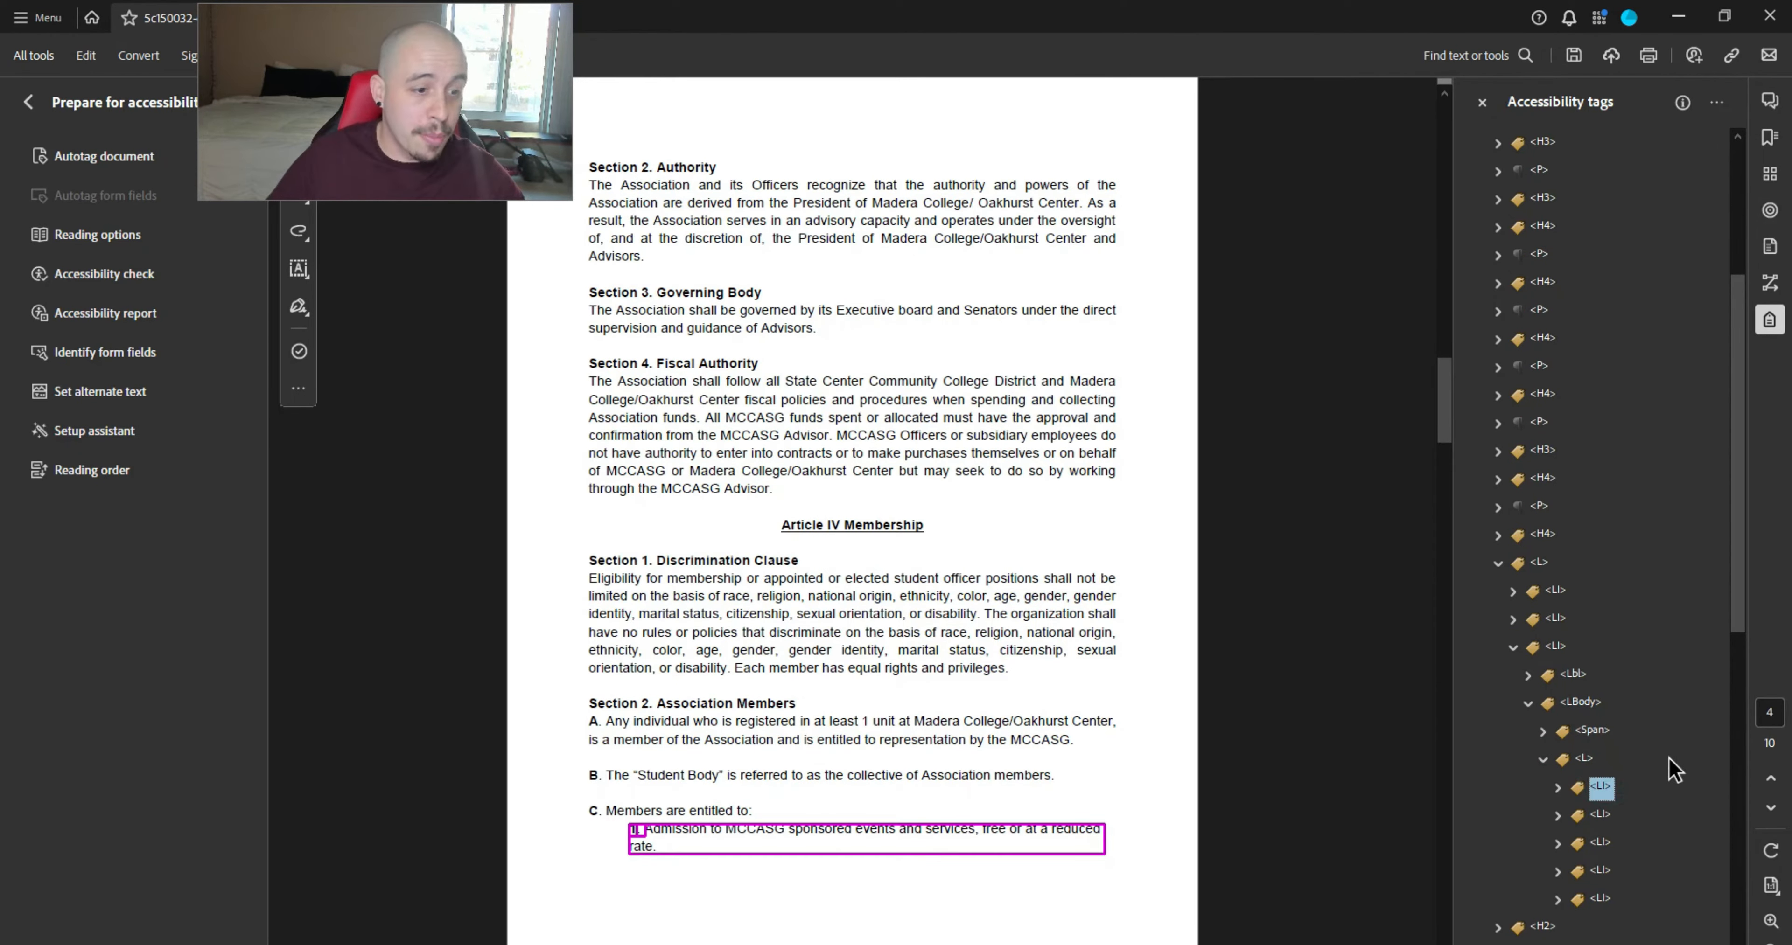
- Move the LI tags for items 3, 4 and 5 out of item C's nested list, placing them after item C's LI in the outer list
key("Down")
key("Down")
key("shift+Down")
key("shift+Down")
key("ctrl+x")
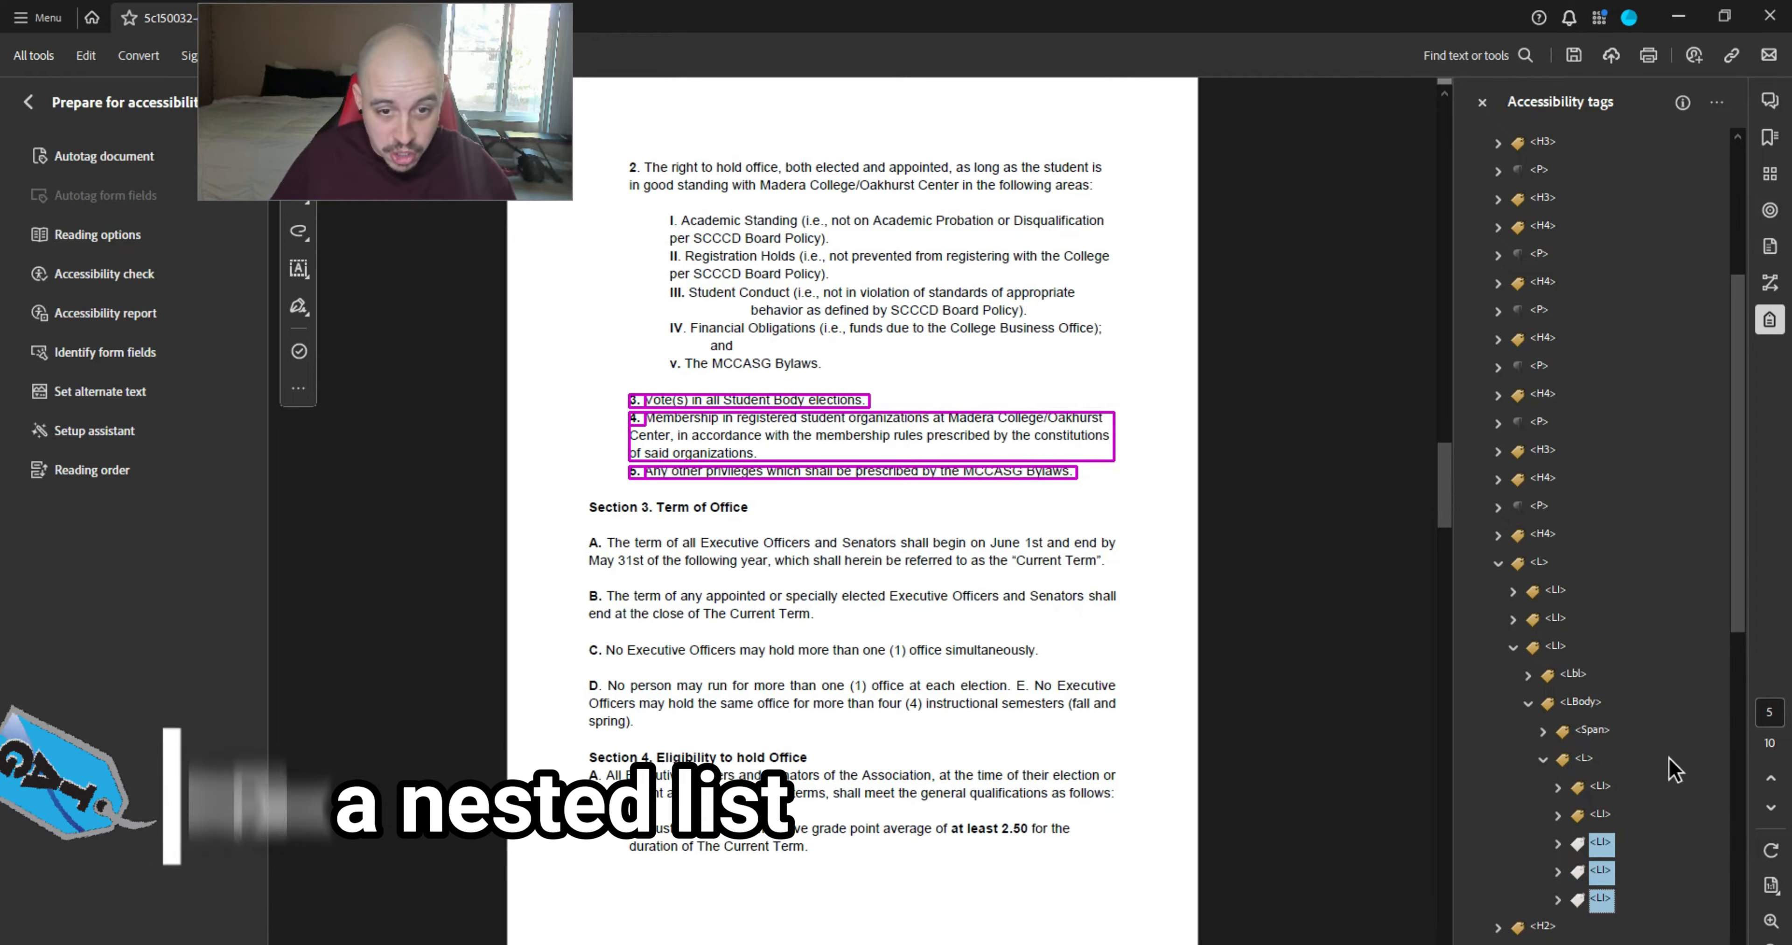
key("Up")
key("Up")
key("Up")
key("Up")
key("Up")
key("Up")
key("Up")
key("Up")
key("Up")
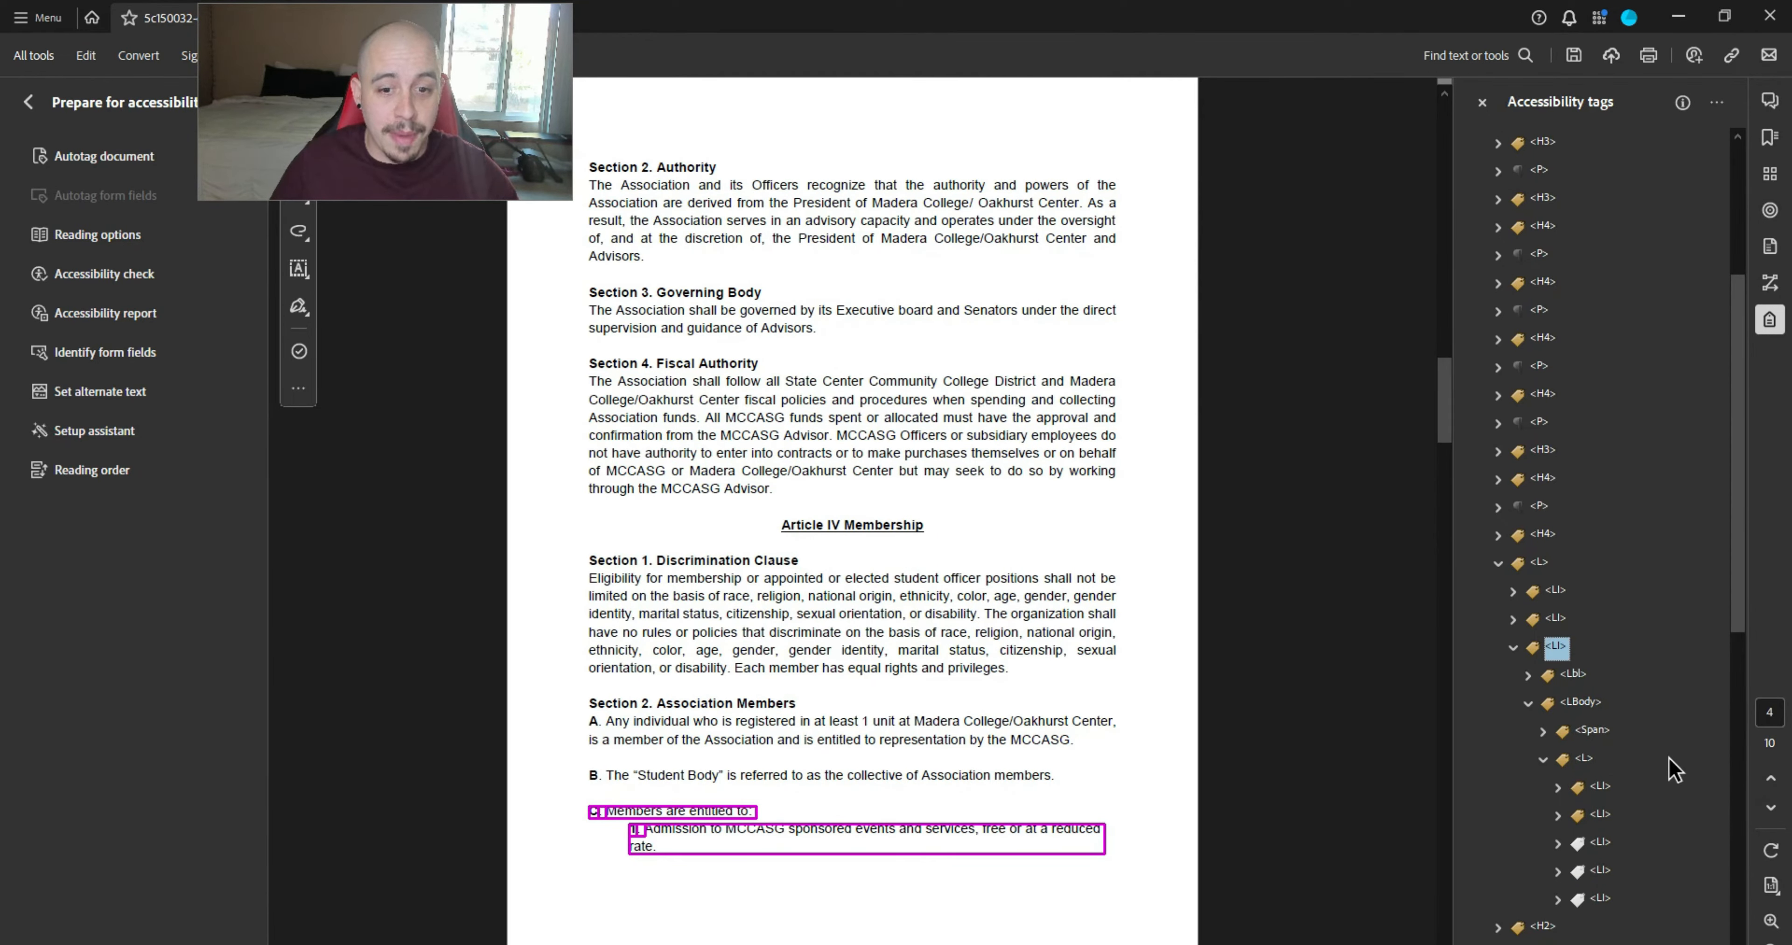
key("ctrl+v")
- Expand item 2's LI tag and its nested list, and check the Roman-numeral entries and the item that follows them
key("Down")
key("Down")
key("Down")
key("Down")
key("Down")
key("Down")
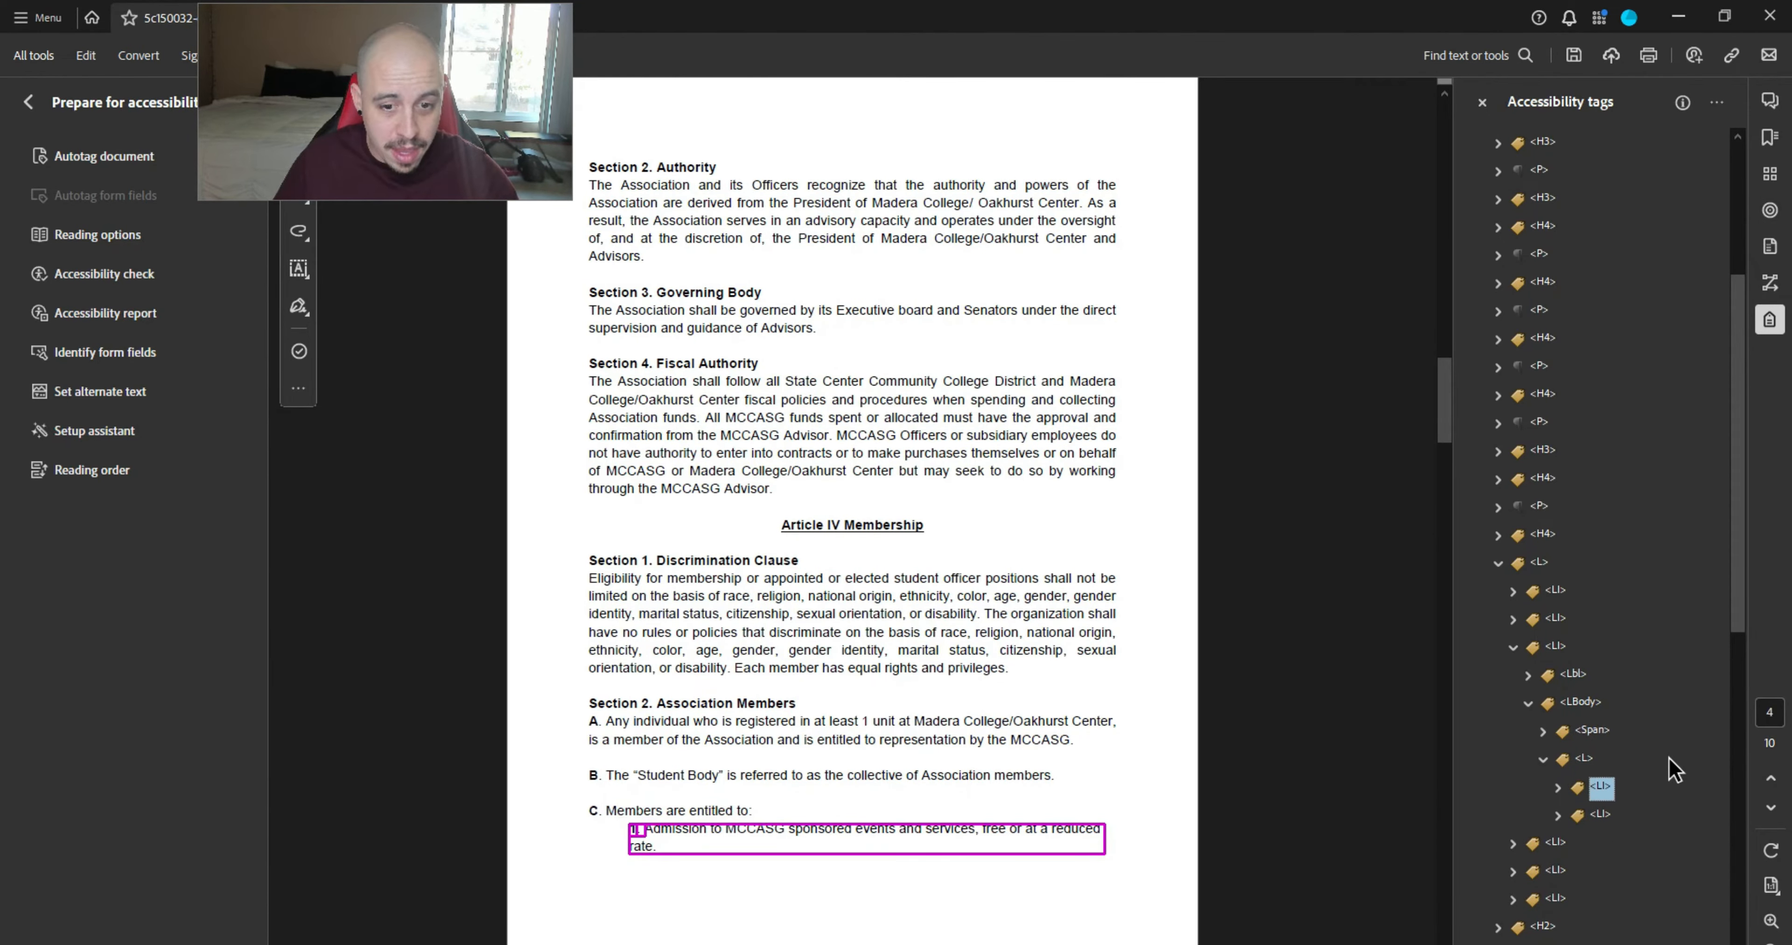
key("Right")
key("Down")
key("Down")
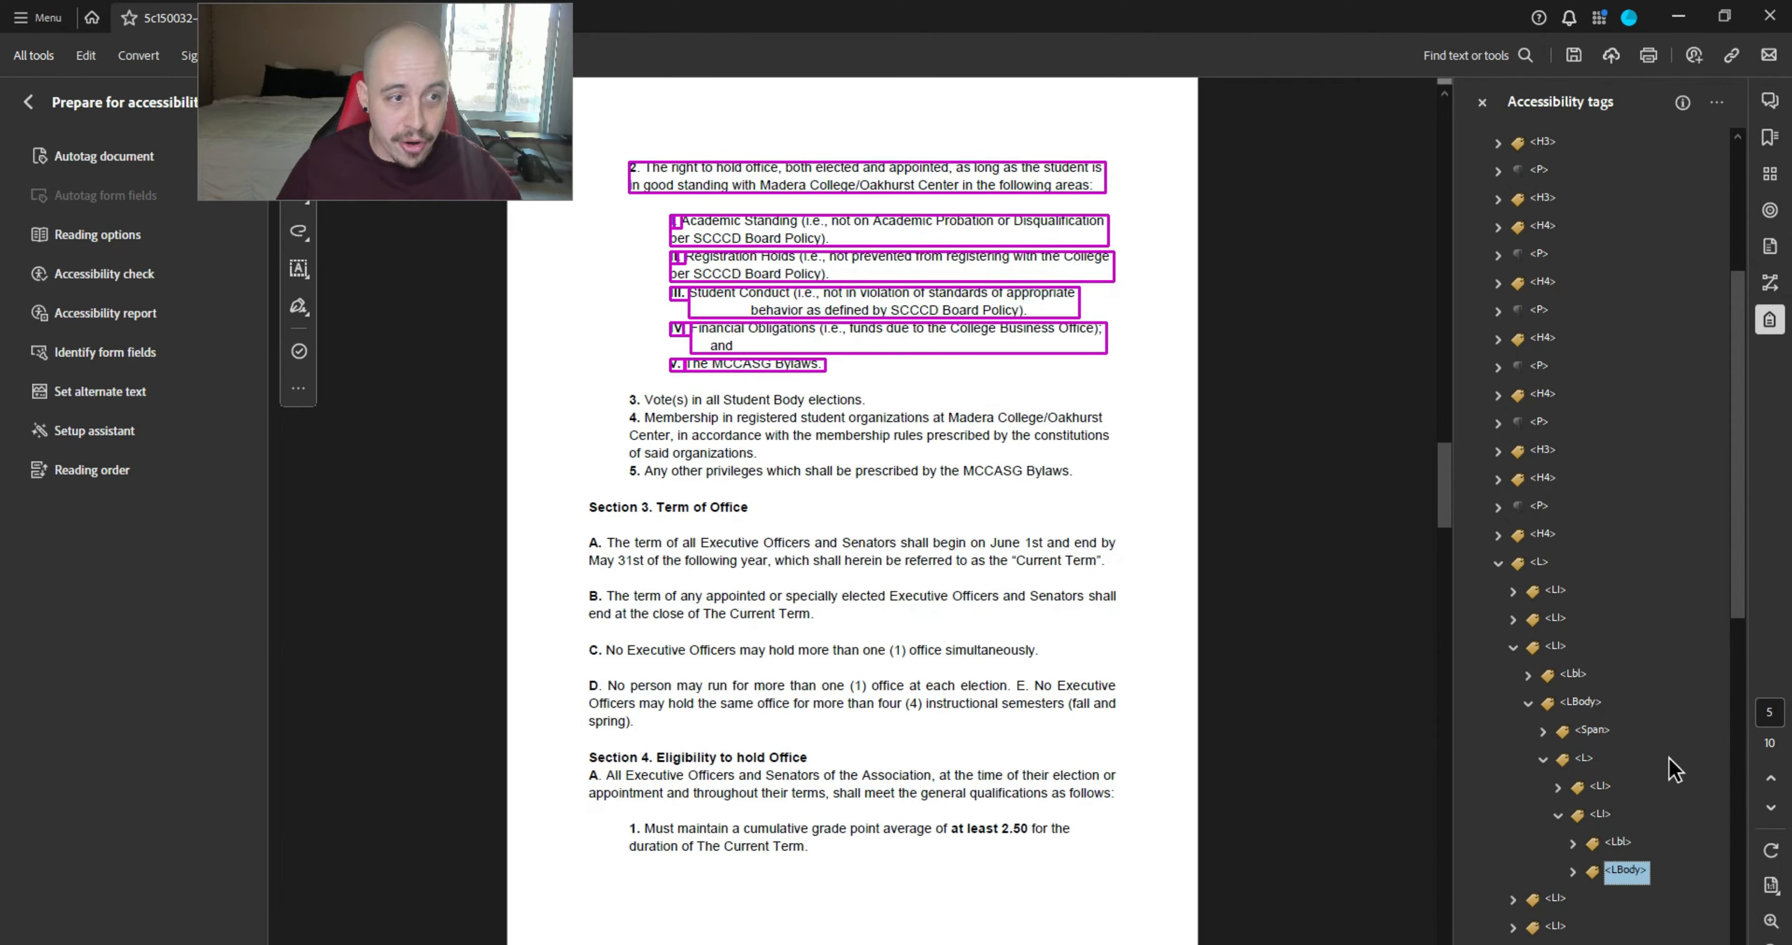
key("Down")
key("Down")
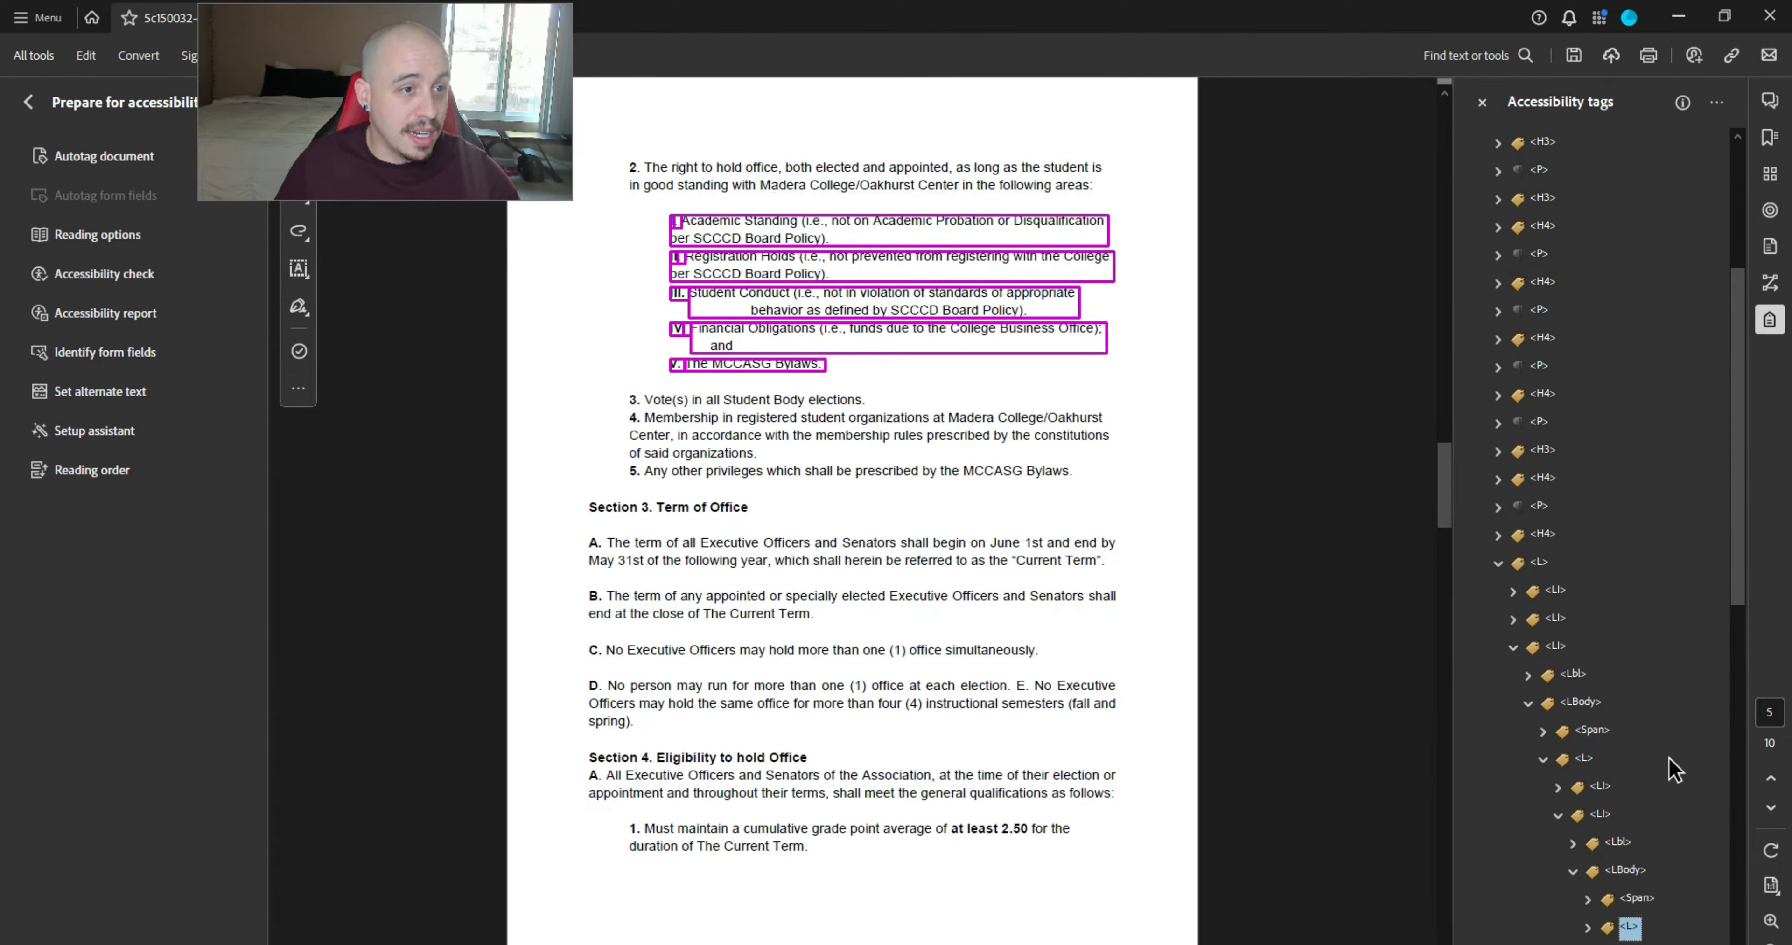
key("Right")
key("Down")
key("Down")
key("Down")
key("Down")
key("Down")
key("Down")
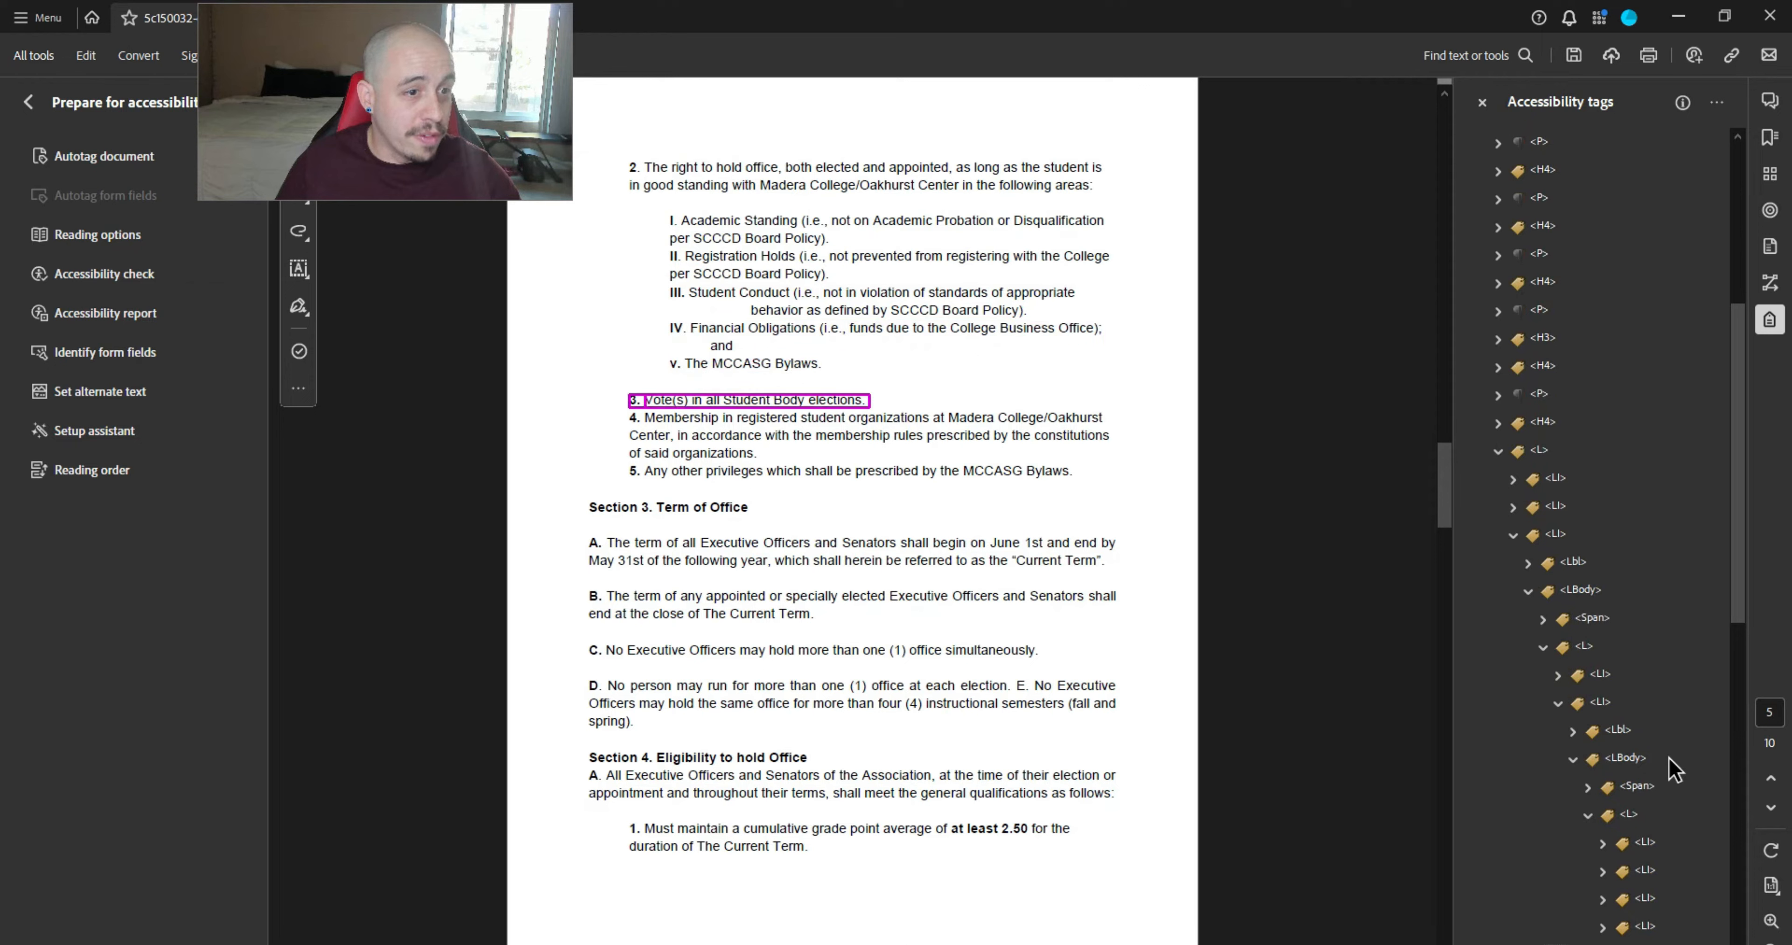
- Move item V's LI tag out of item IV's nested list into the Roman-numeral list, placing it after item IV
key("Up")
key("Right")
key("Down")
key("Down")
key("Down")
key("Down")
key("Right")
key("Down")
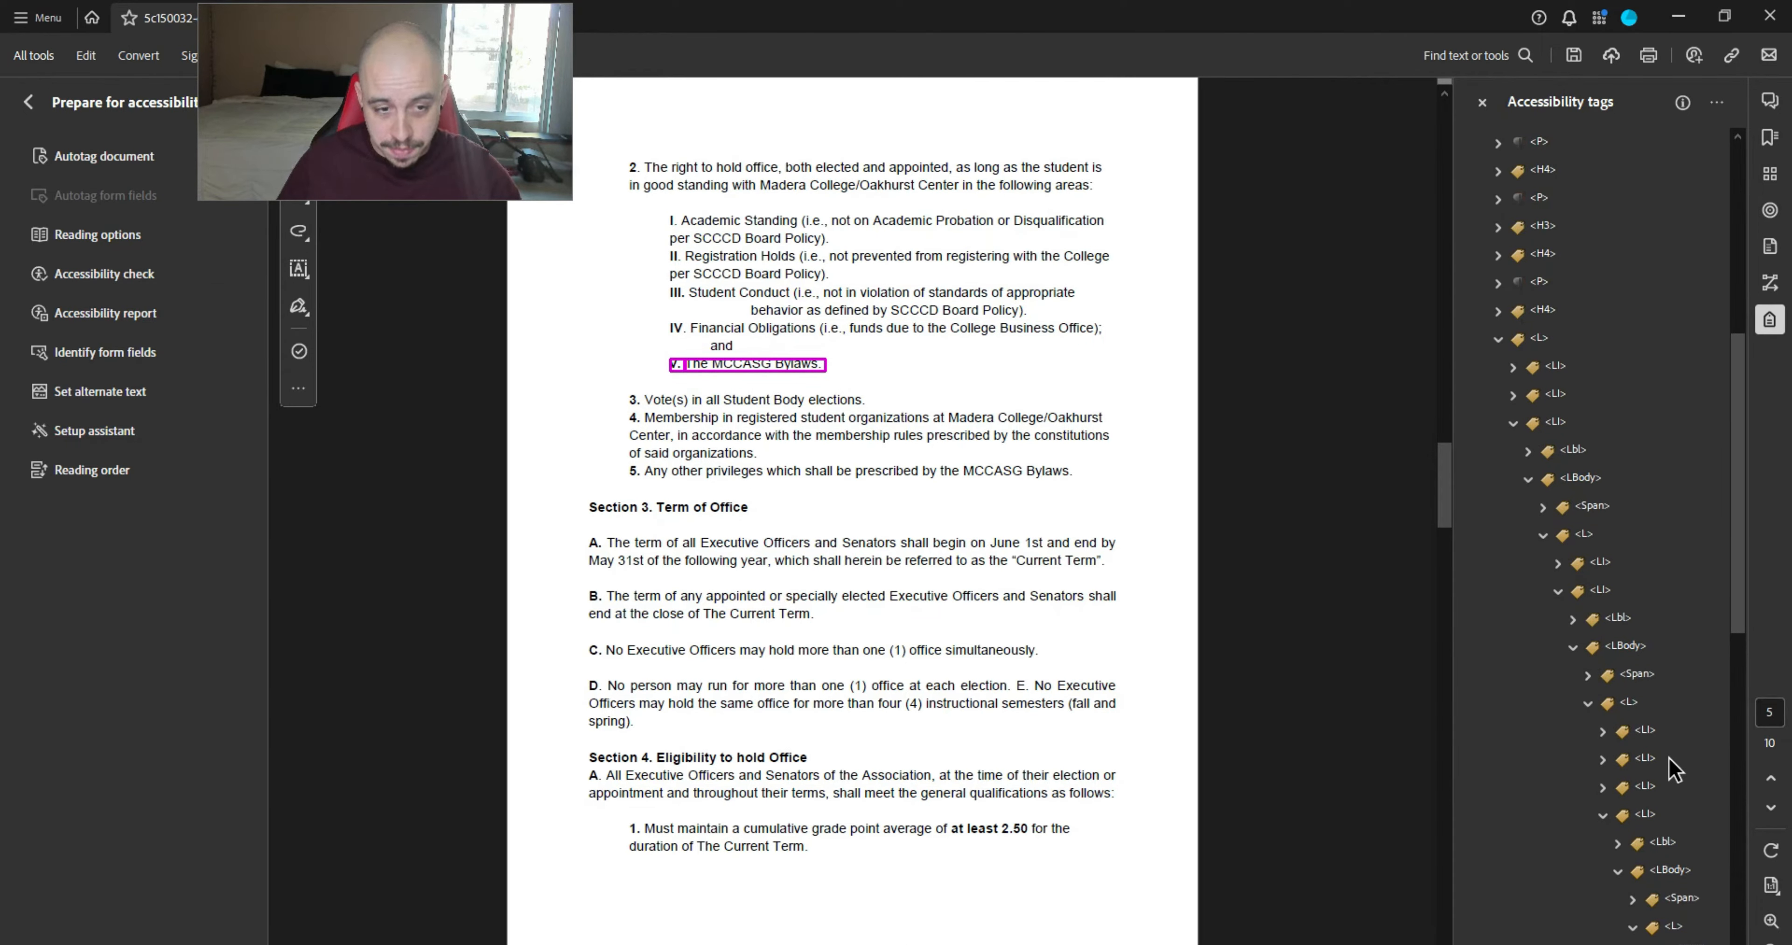
key("ctrl+x")
key("Up")
key("Up")
key("Up")
key("Up")
key("Up")
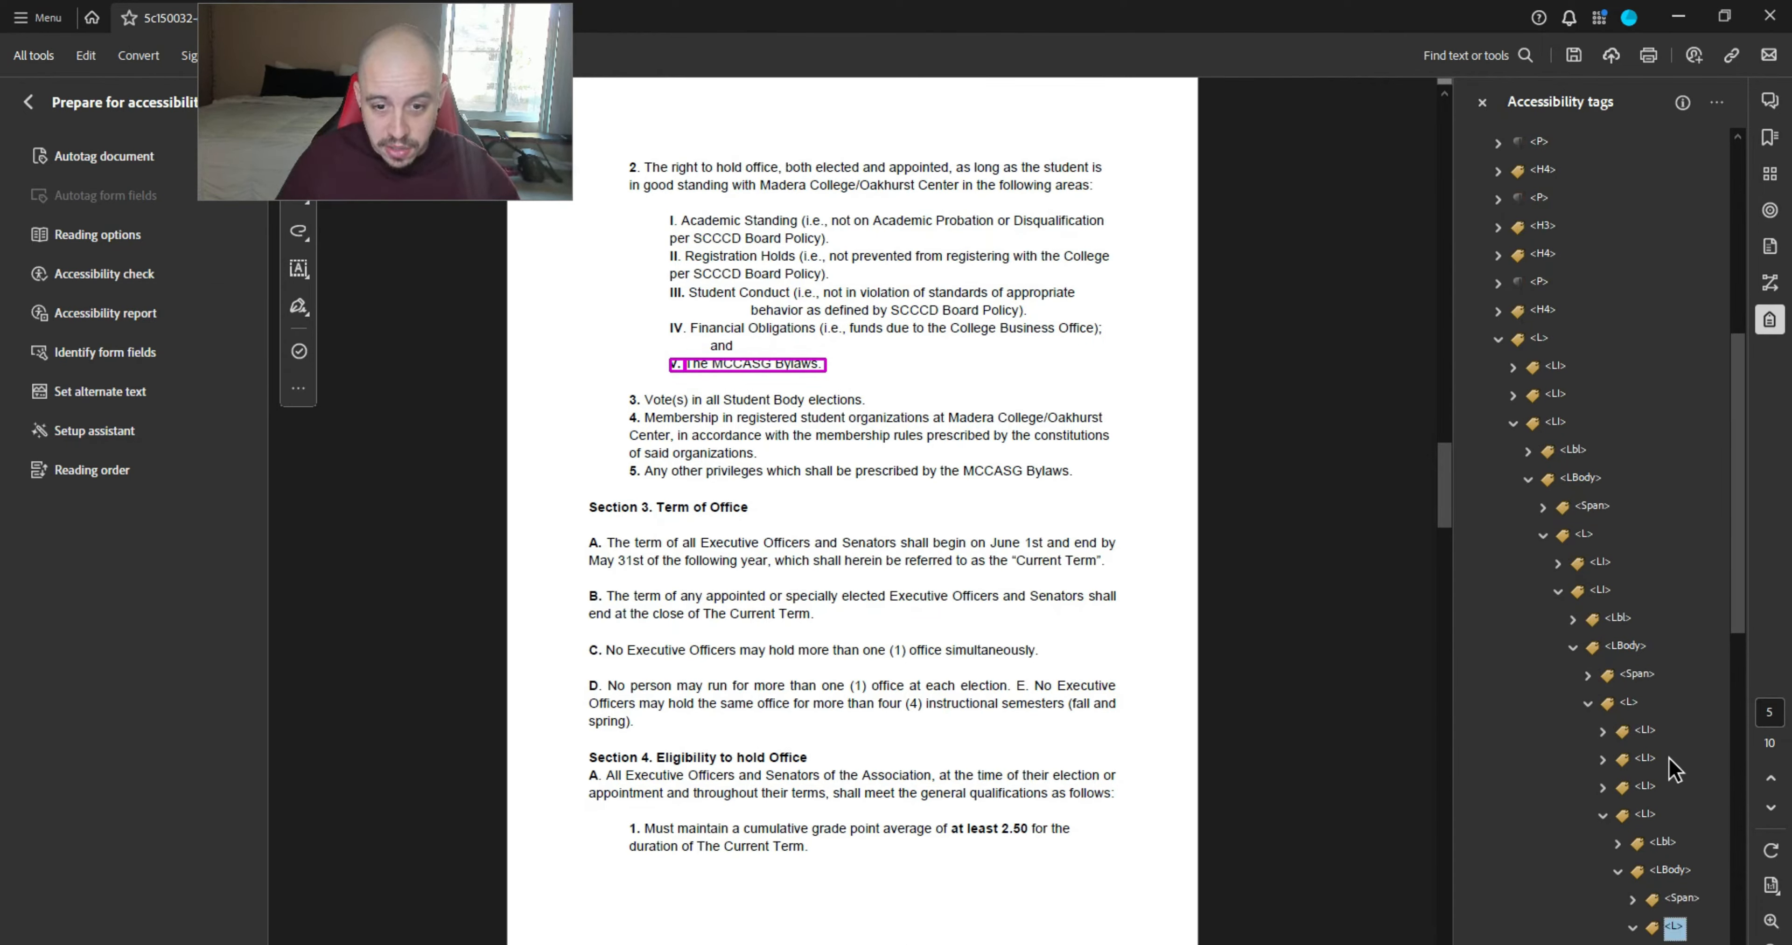
key("ctrl+v")
- Collapse item IV's LI tag and check which text the Roman-numeral list and its LI tags cover
key("Down")
key("Down")
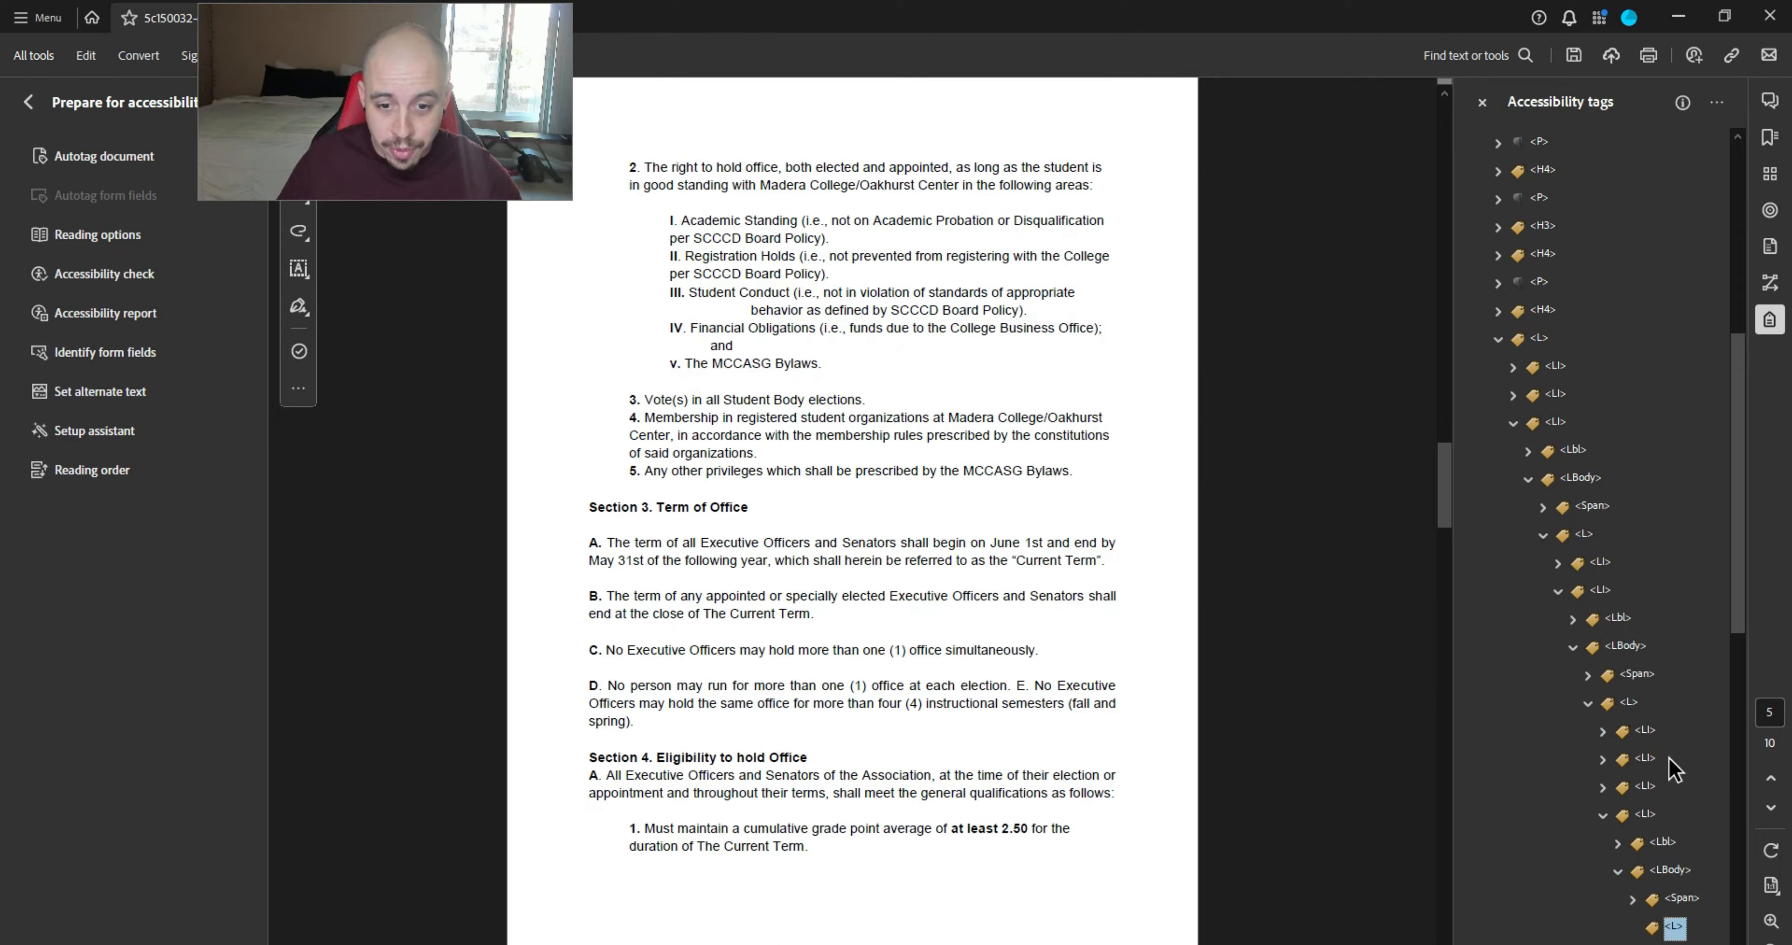
key("Up")
key("Up")
key("Left")
key("Up")
key("Up")
key("Up")
key("Up")
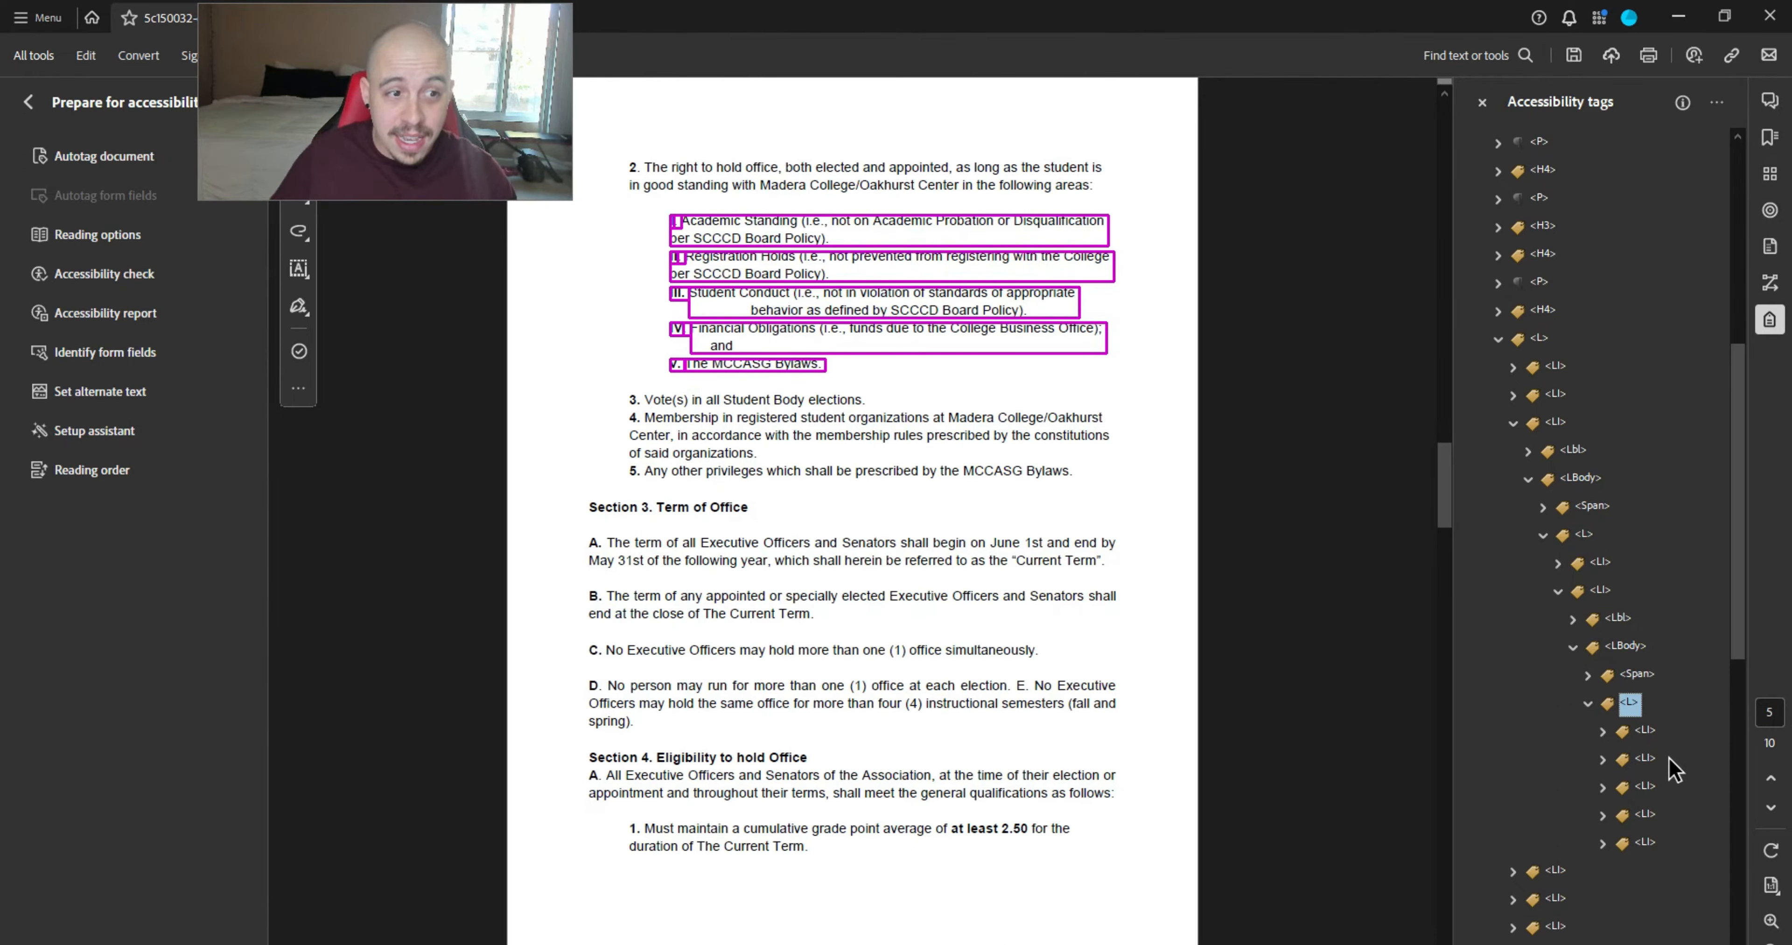
key("Down")
key("Down")
key("Down")
key("Down")
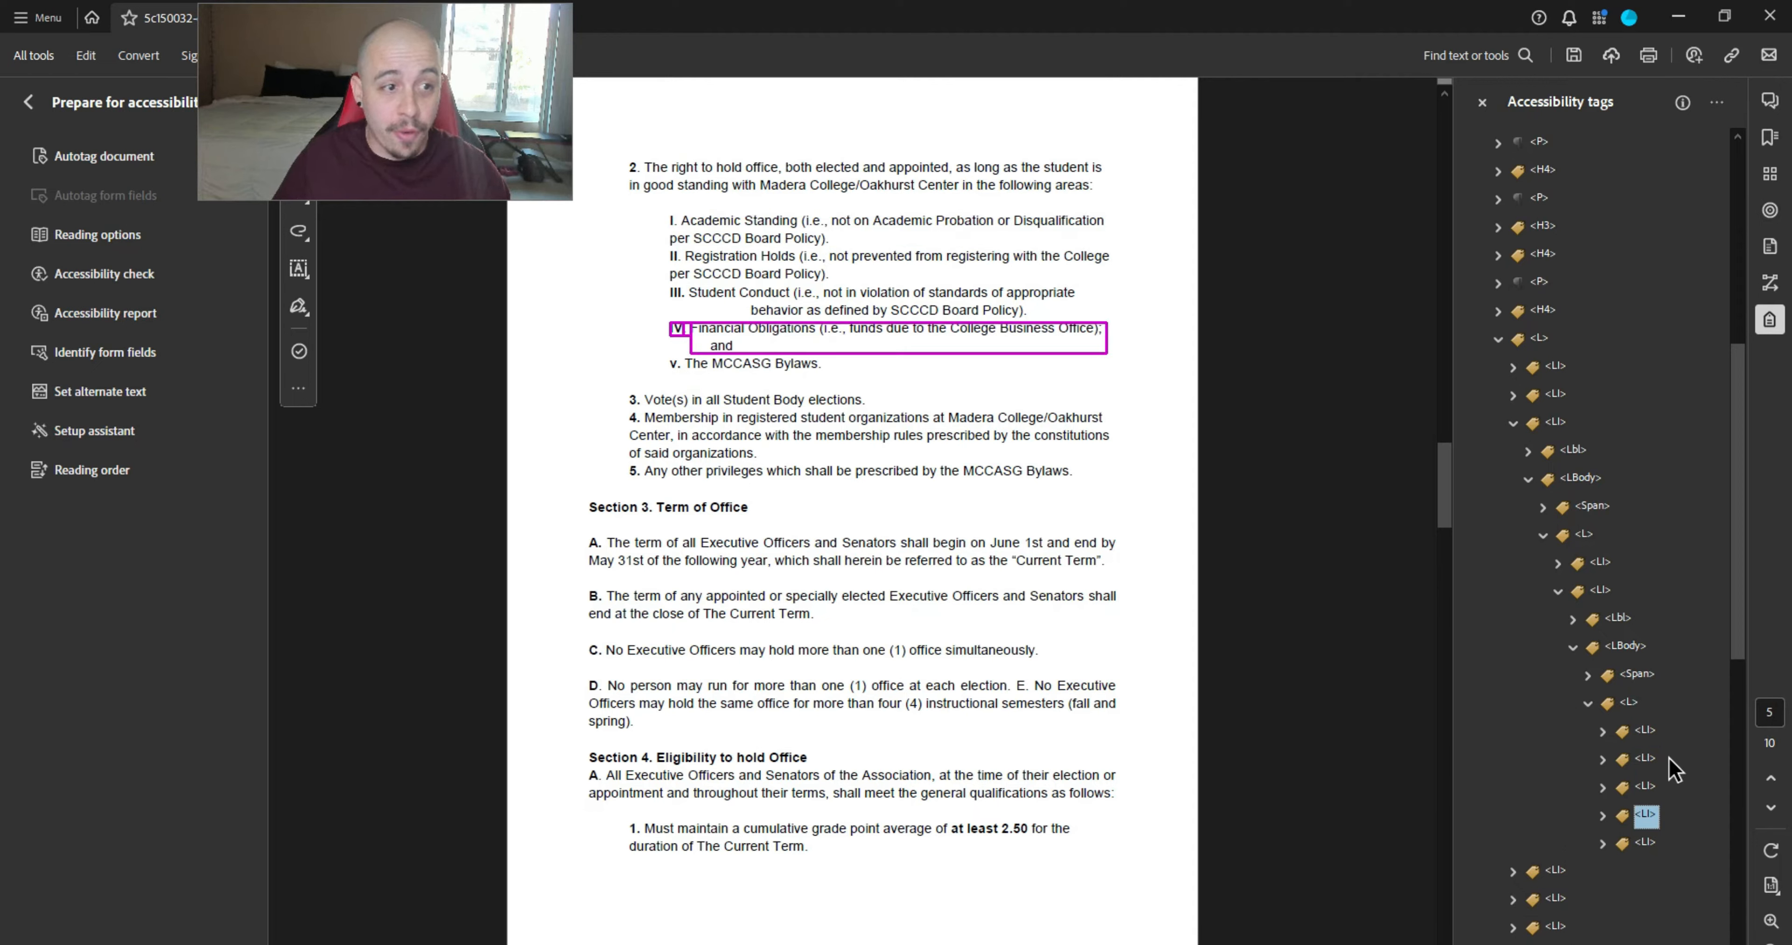
- Collapse the Roman-numeral list and item 2's LI tag, checking the text covered by items 2 and 1
key("Up")
key("Up")
key("Left")
key("Left")
key("Up")
key("Up")
key("Up")
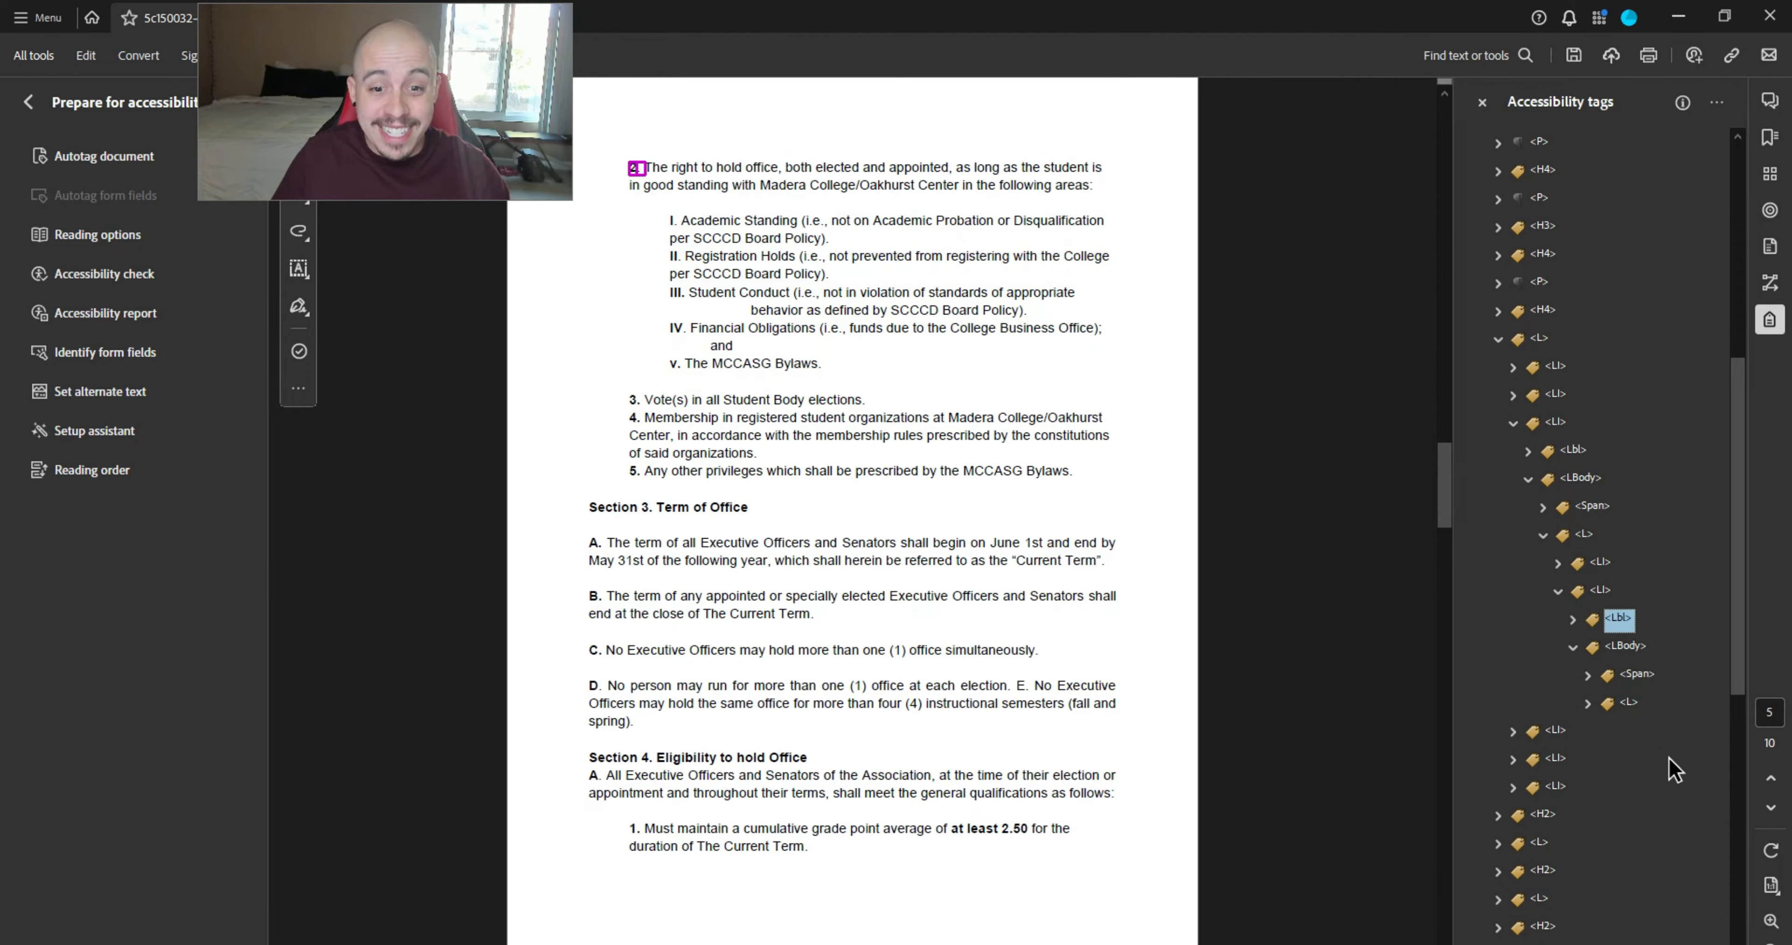
key("Up")
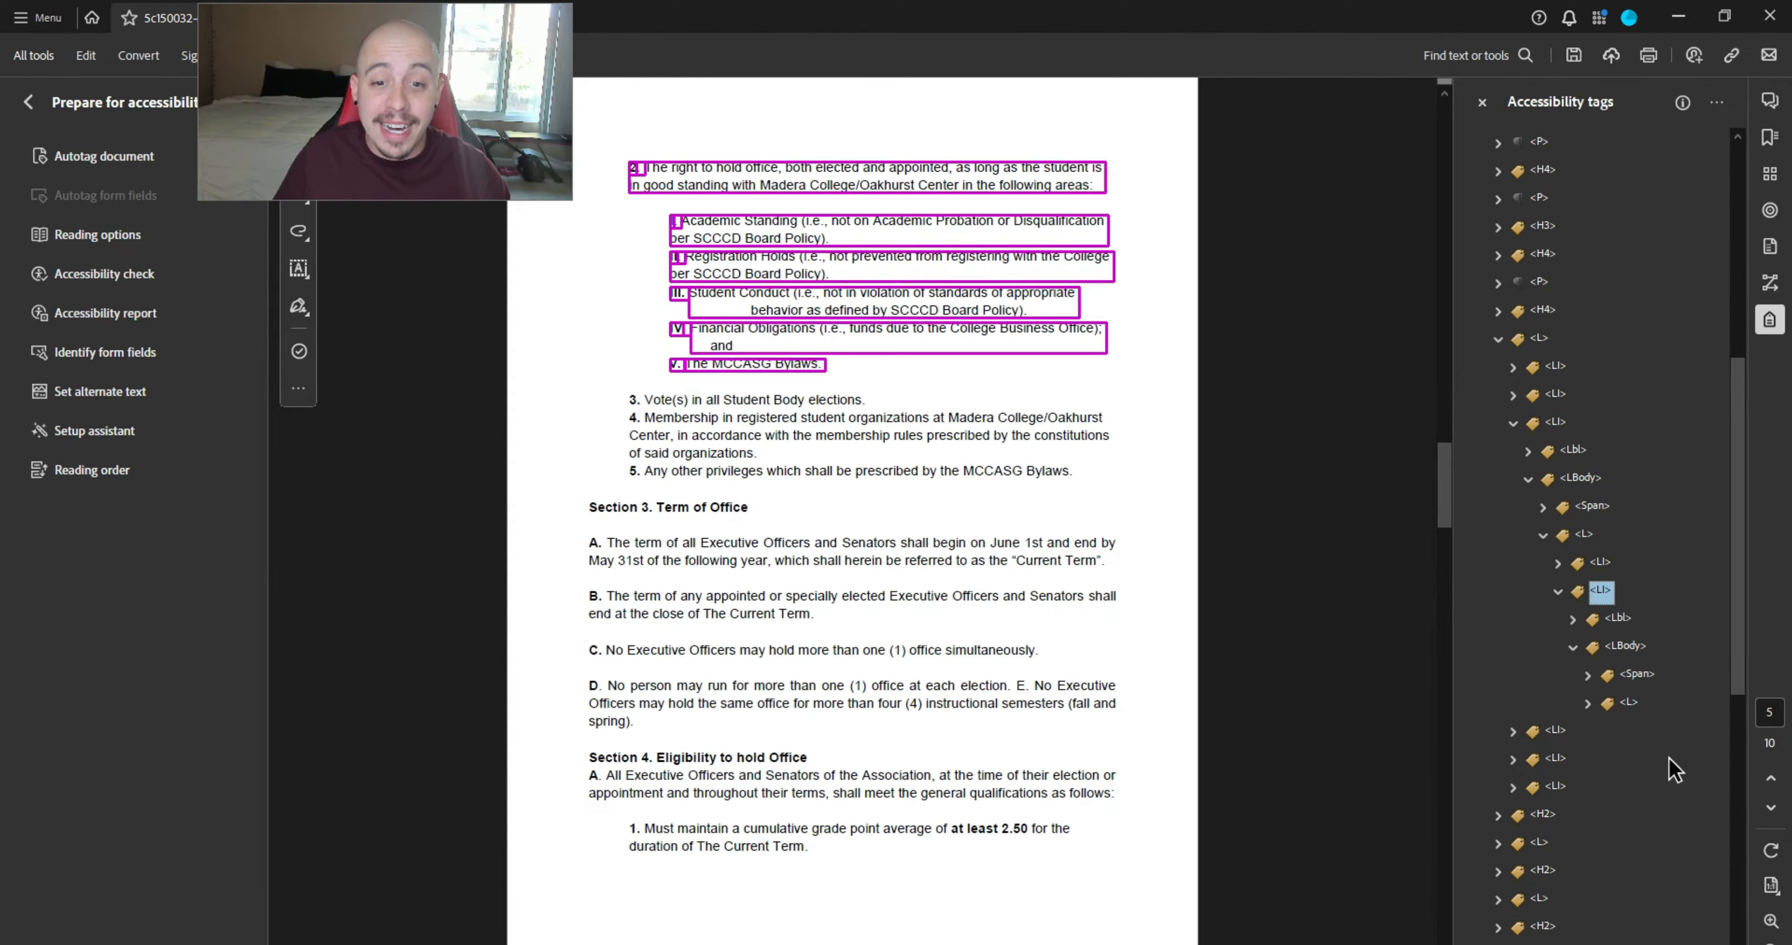
key("Left")
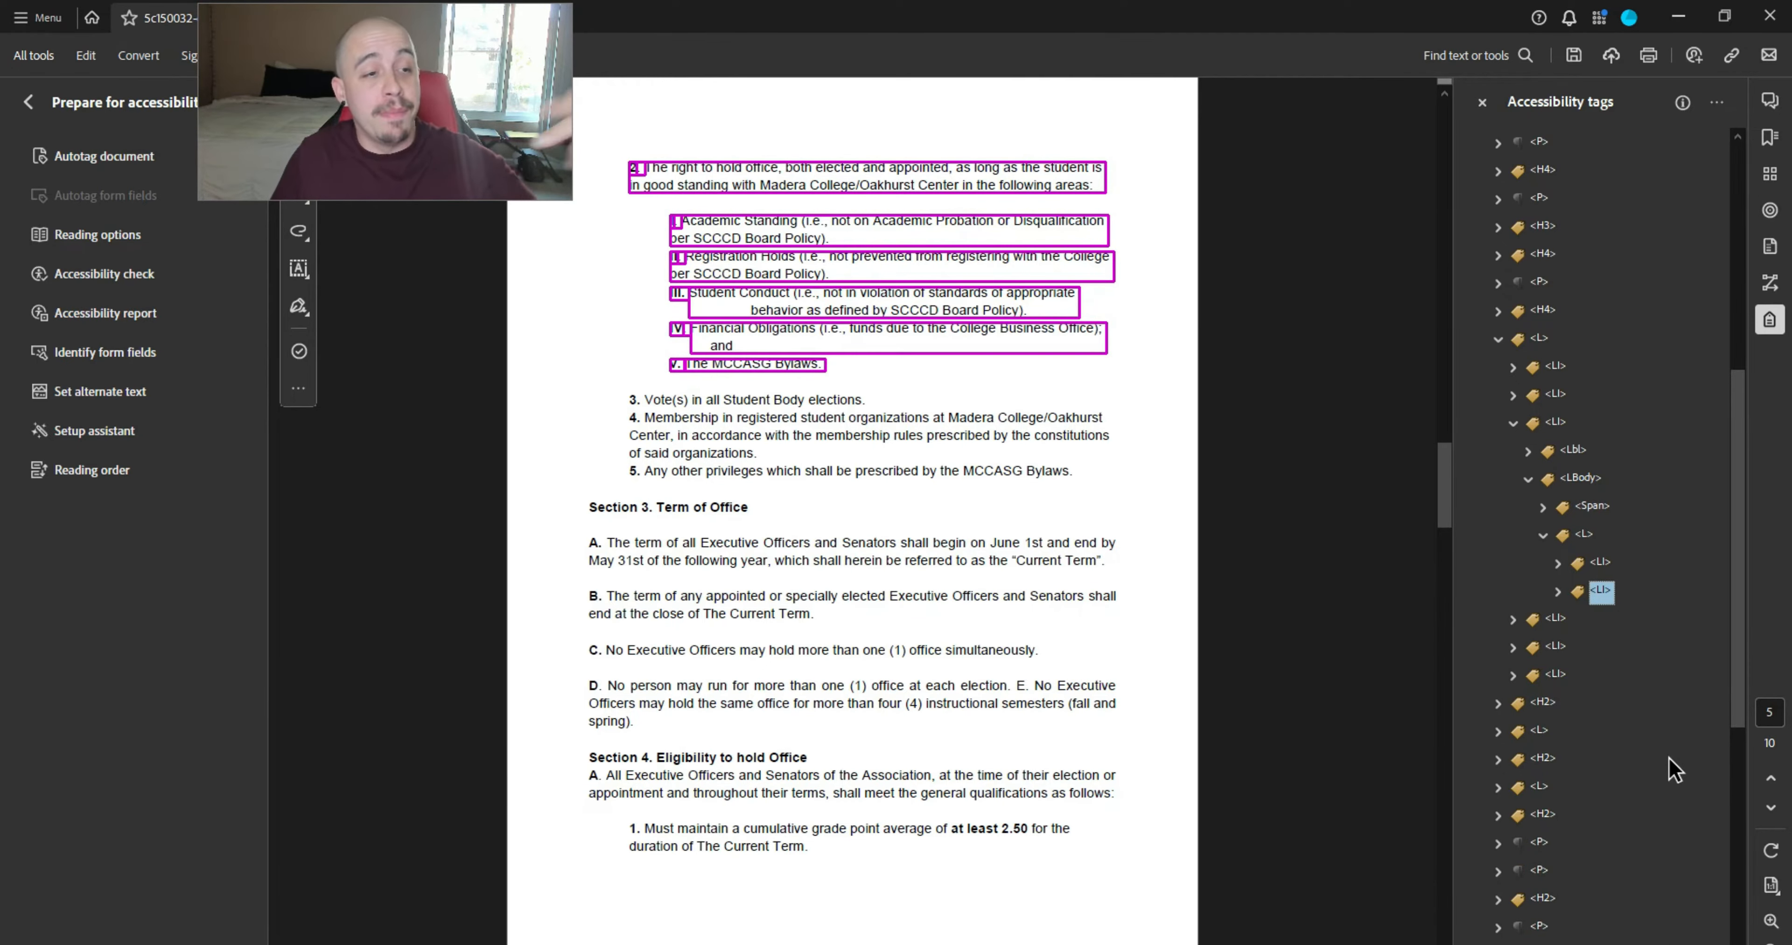
key("Up")
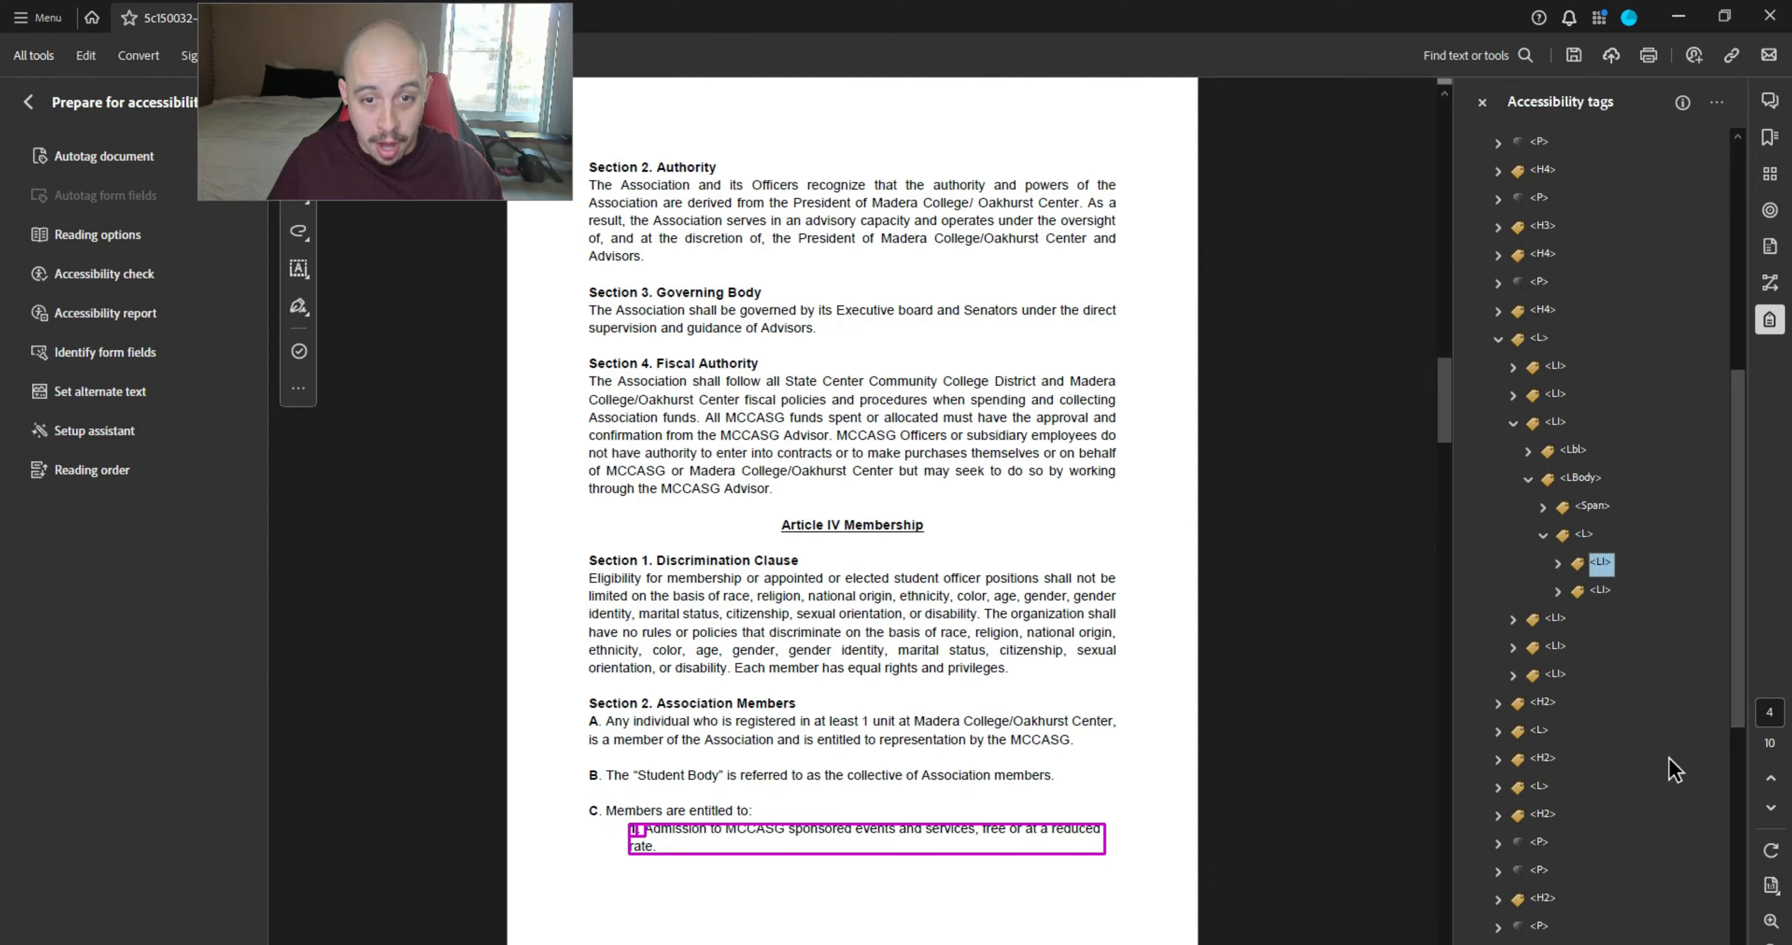
- Move the LI tags for items 3, 4 and 5 into item C's nested list, placing them after item 2
key("Down")
key("Down")
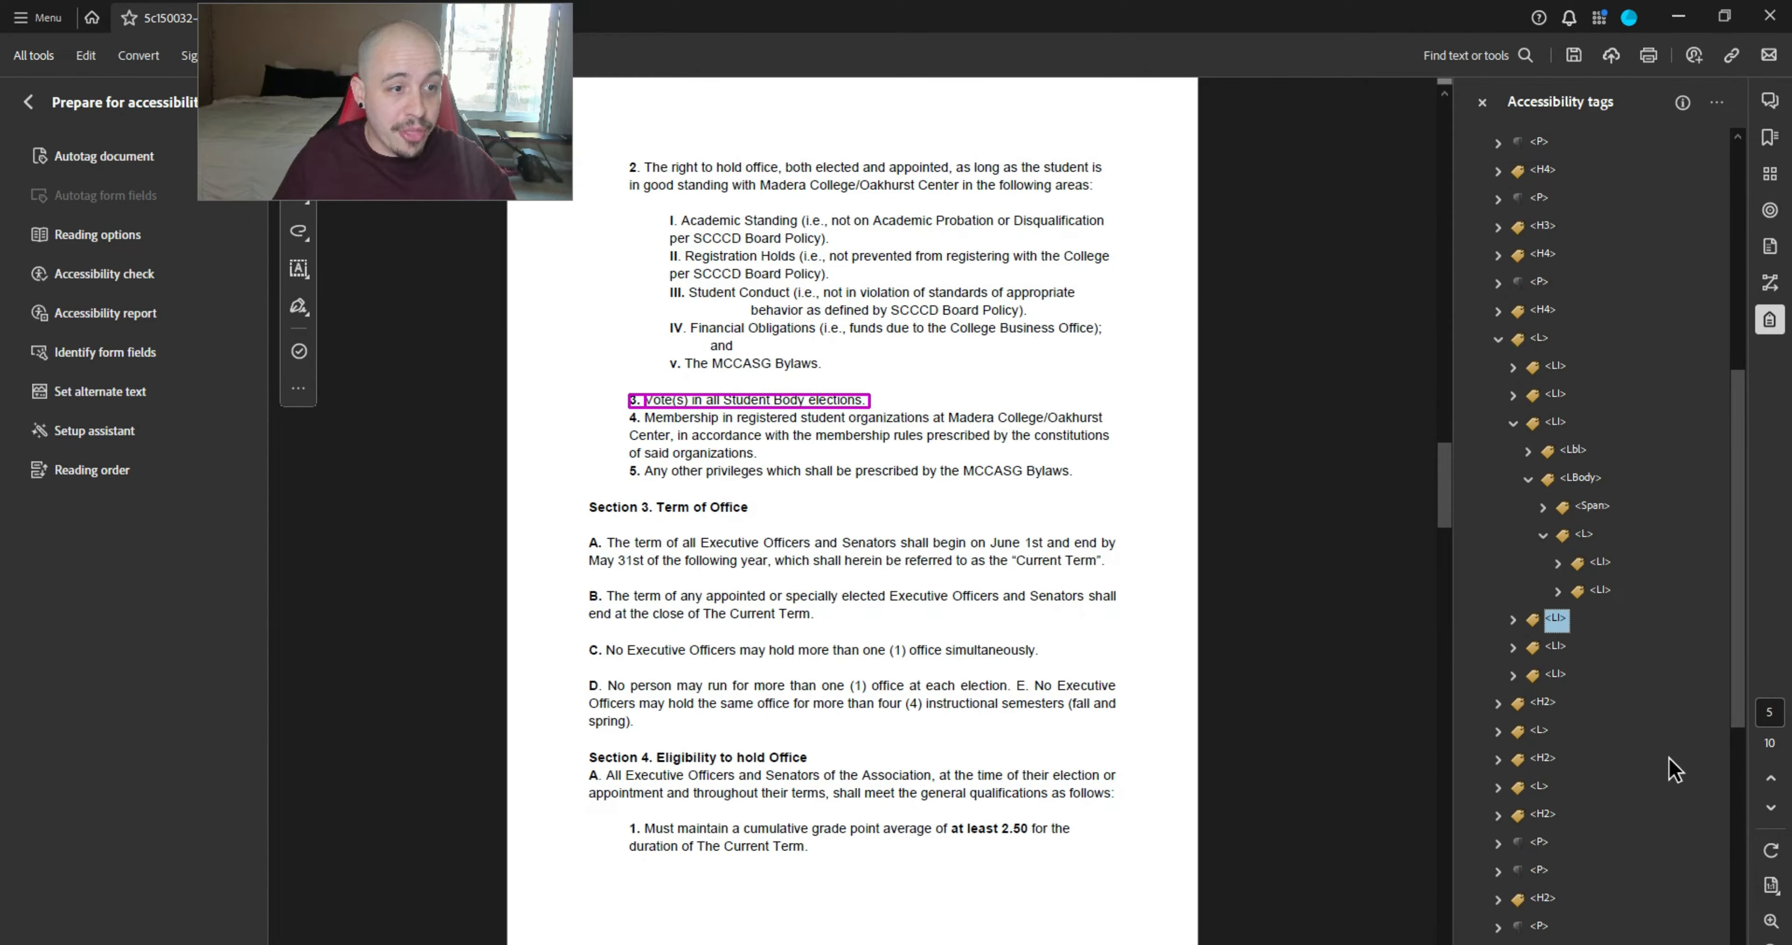
key("shift+Down")
key("shift+Down")
key("ctrl+x")
key("Up")
key("Up")
key("Up")
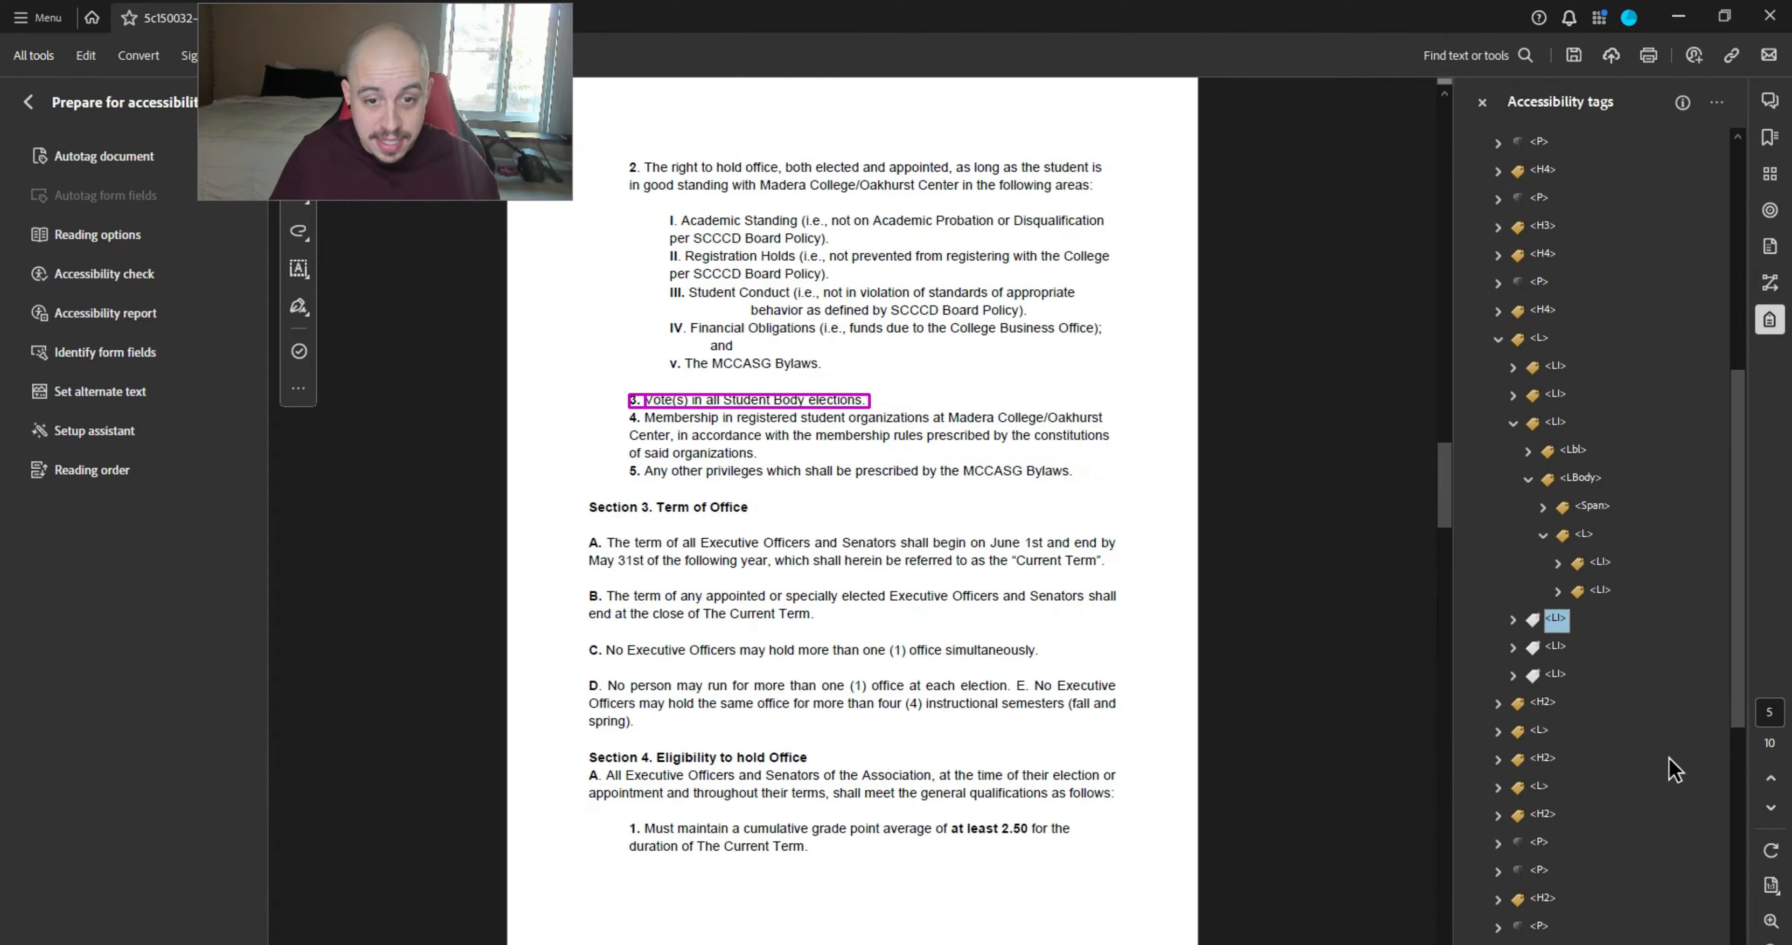
key("ctrl+v")
key("Down")
key("Down")
- Check the order of the LI tags in item C's nested list and collapse item C's LI tag
key("Up")
key("Up")
key("Up")
key("Up")
key("Up")
key("Up")
key("Up")
key("Up")
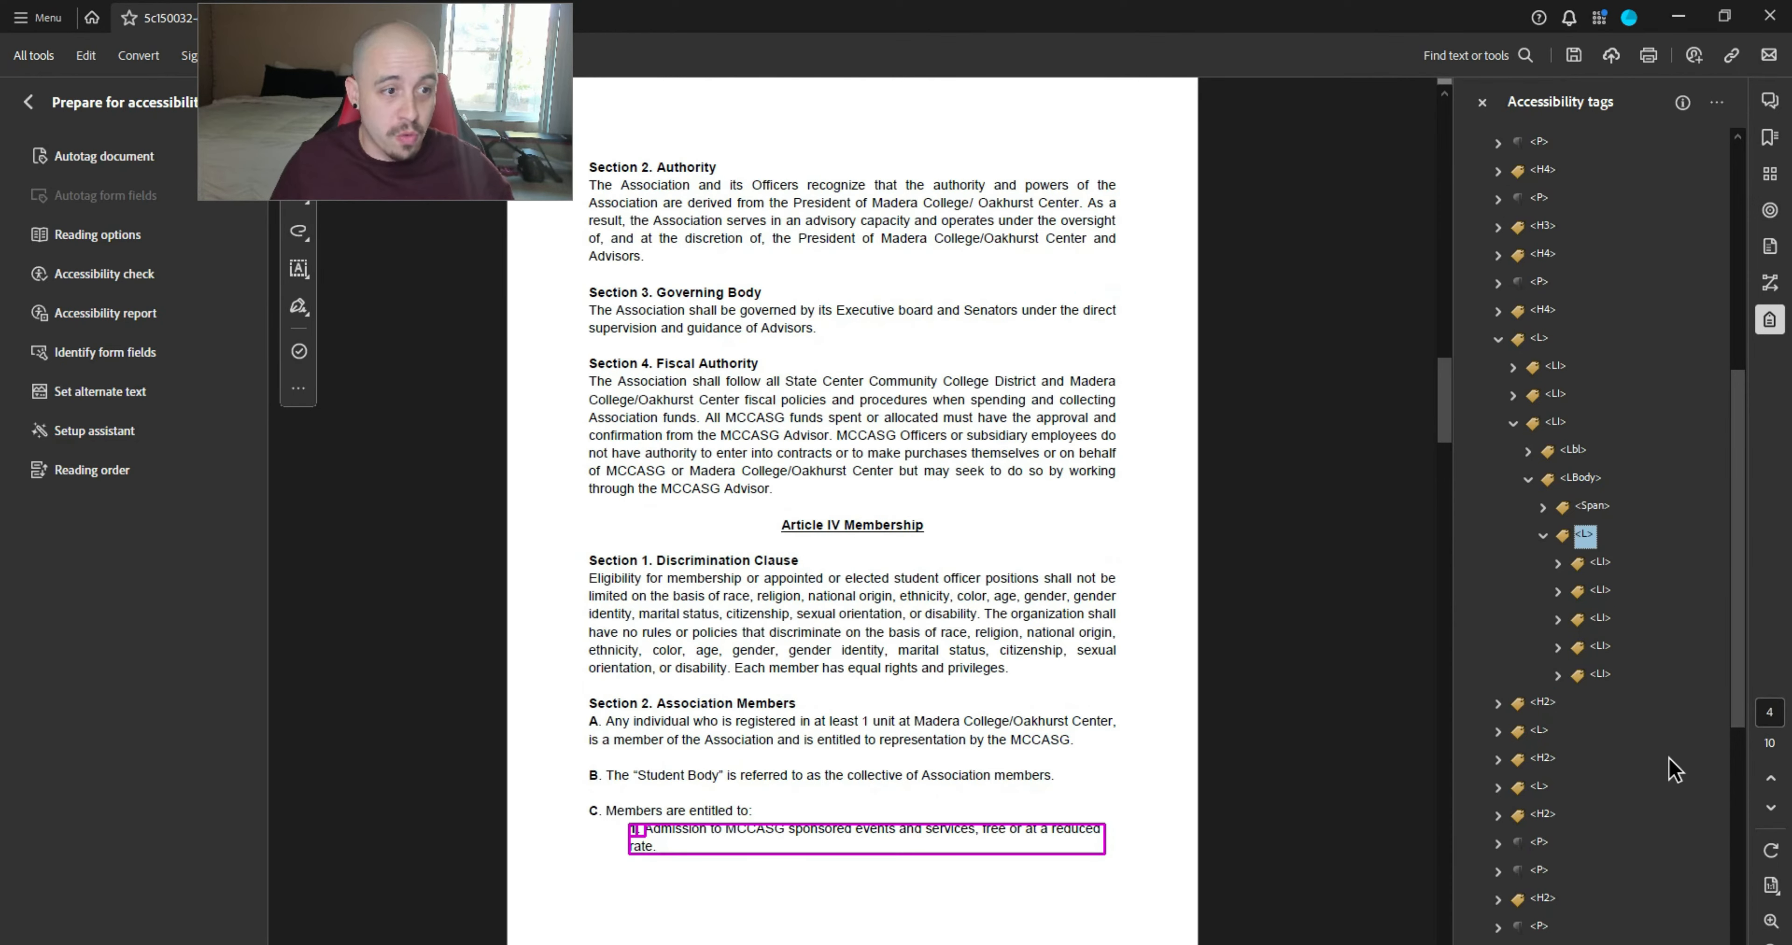
key("Left")
key("Up")
- Retag the "Section 3. Term of Office" heading as H3
key("Down")
key("Down")
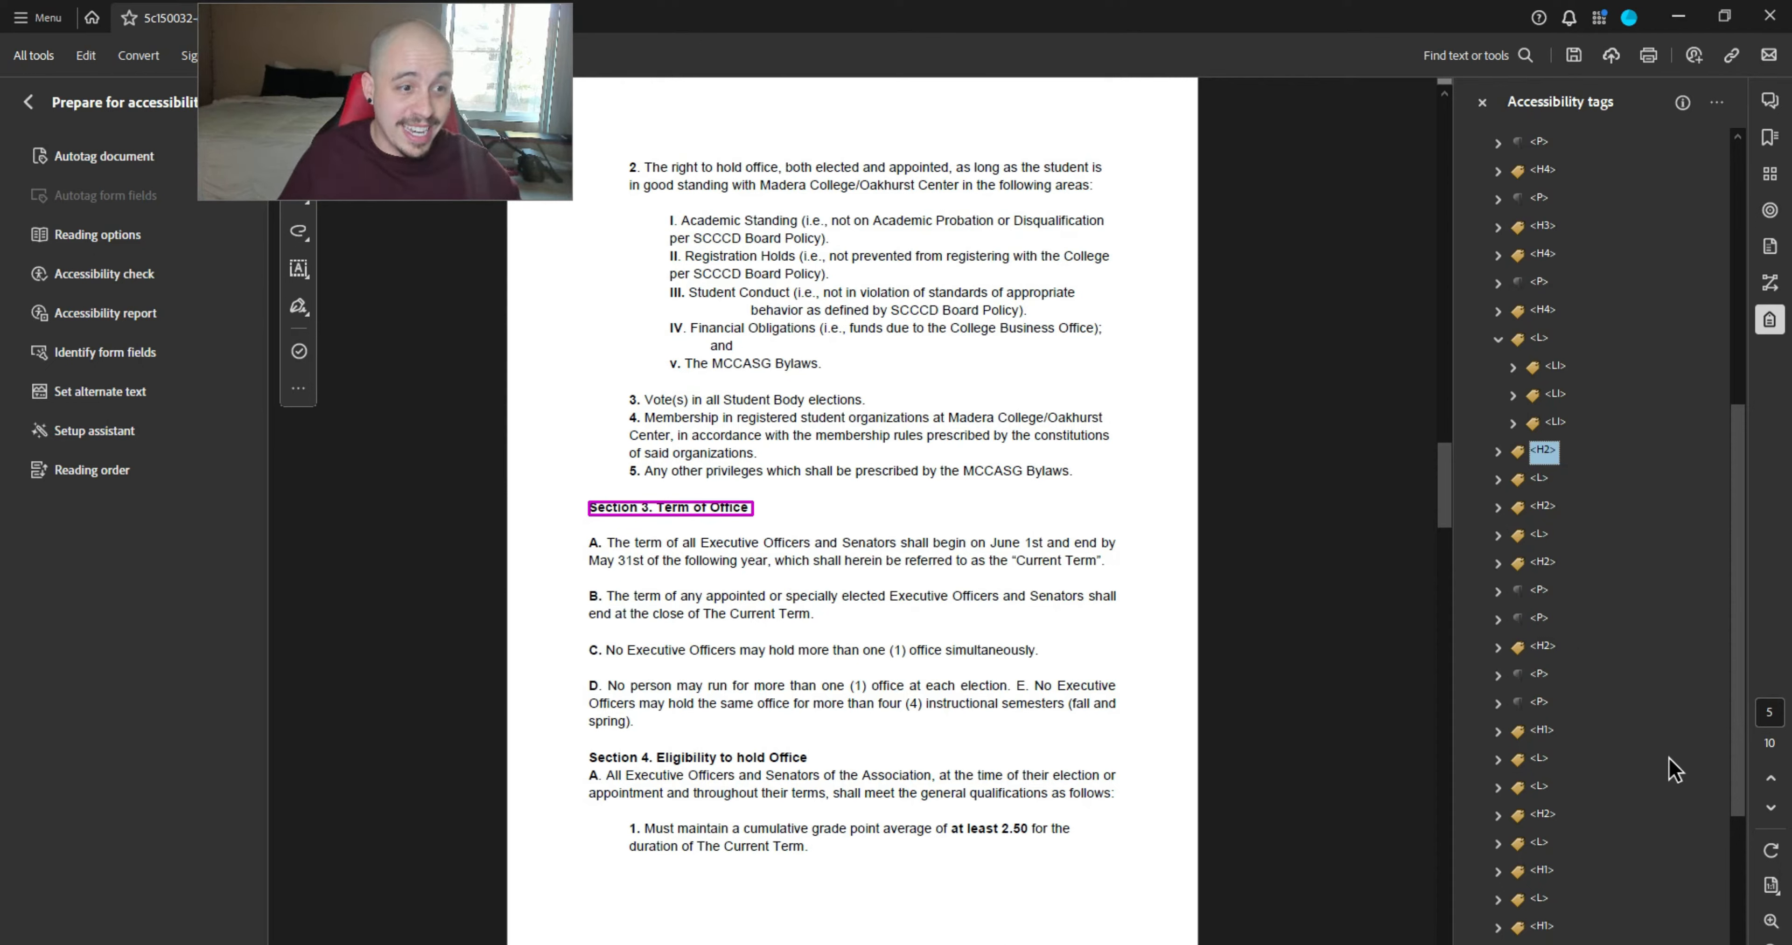
key("F2")
key("Right")
key("Left")
key("BackSpace")
type("3")
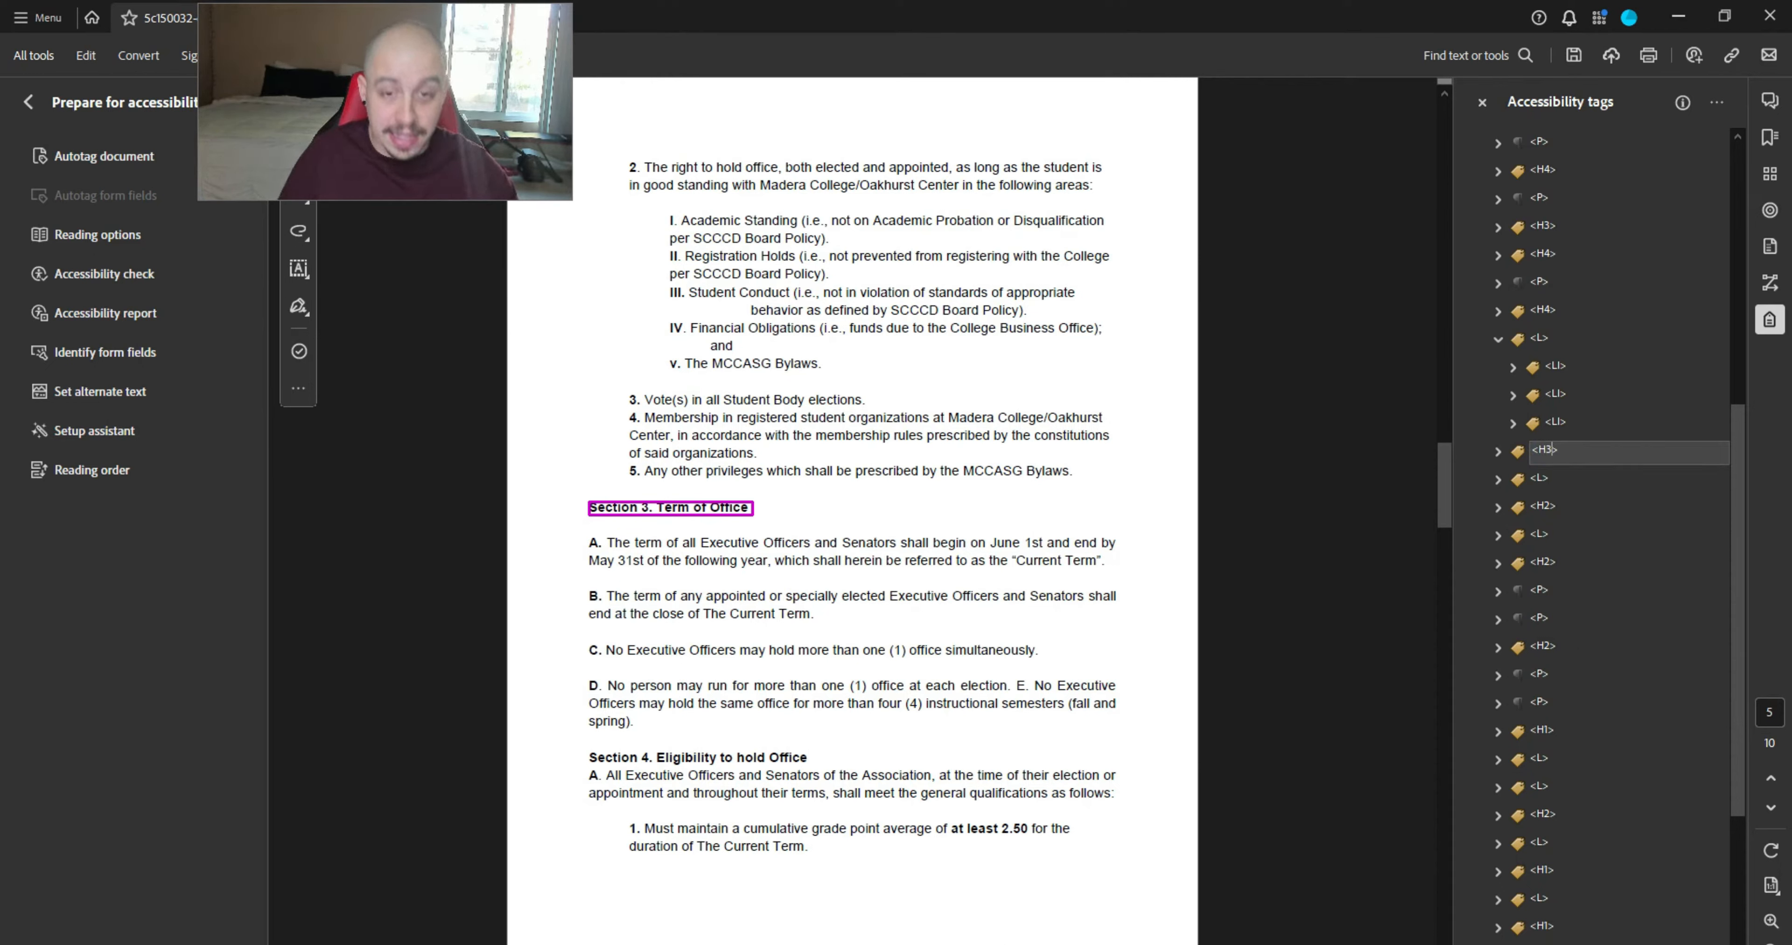
key("Return")
- Expand the list tag under "Section 3. Term of Office", check its LI tags for items A to D, and collapse it
key("Down")
key("Right")
key("Down")
key("Down")
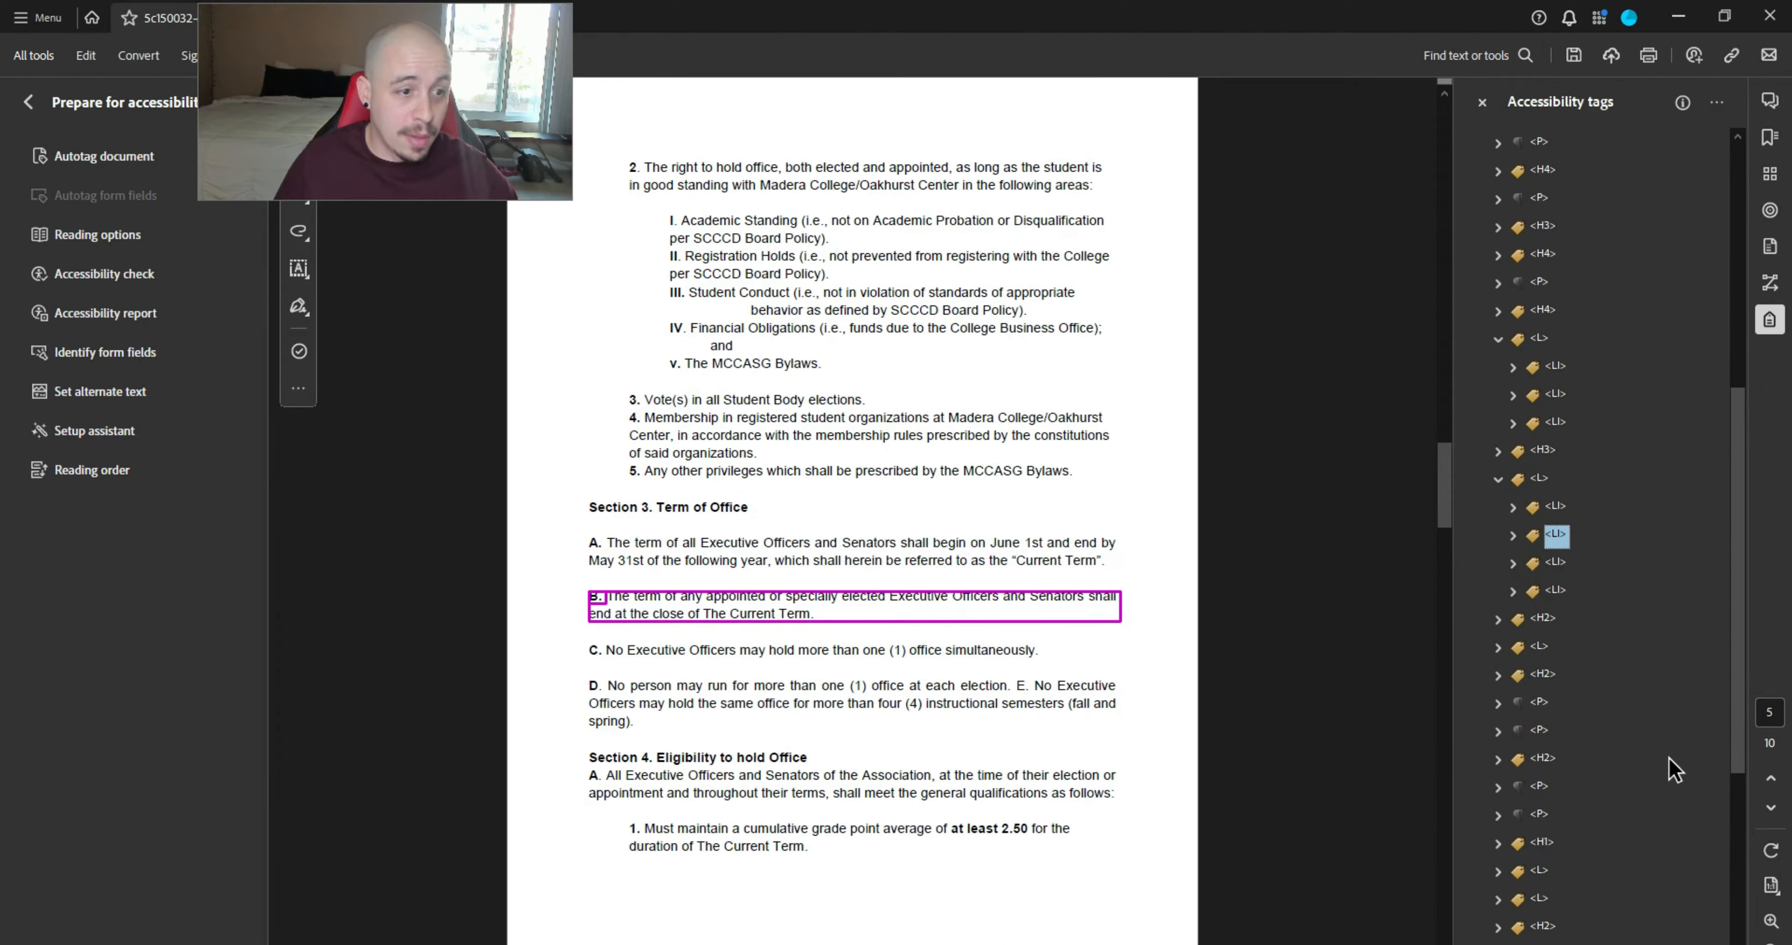
key("Down")
key("Down")
key("Up")
key("Up")
key("Up")
key("Left")
key("Left")
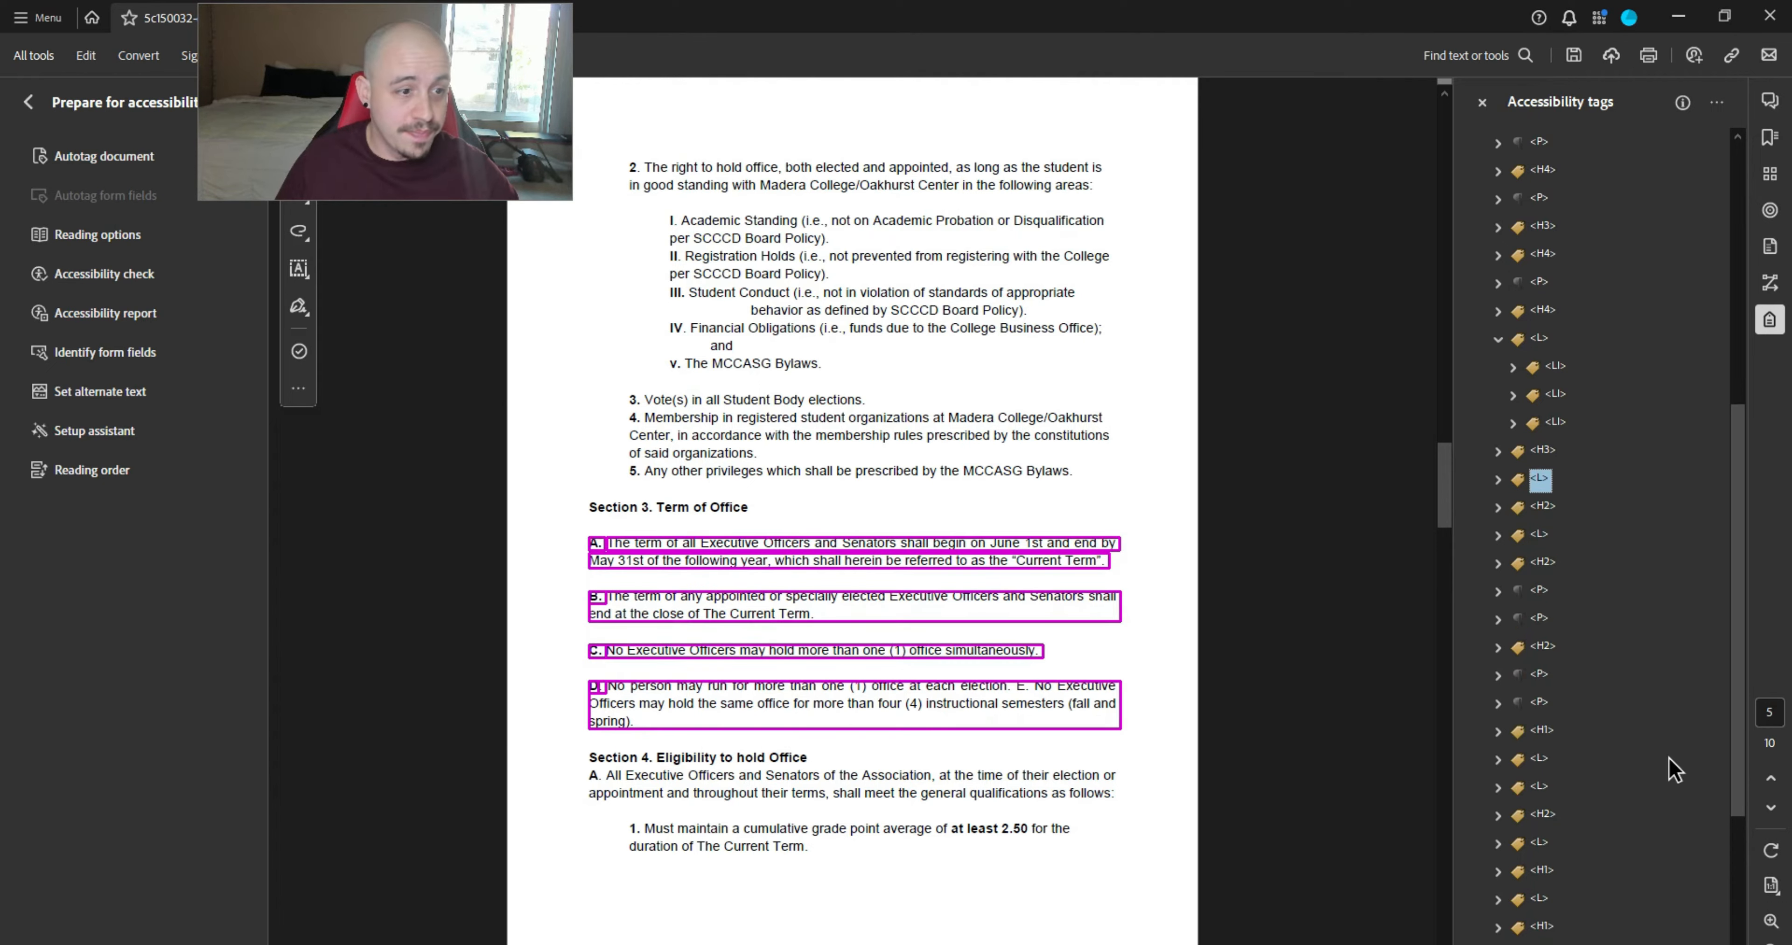
key("Down")
key("Up")
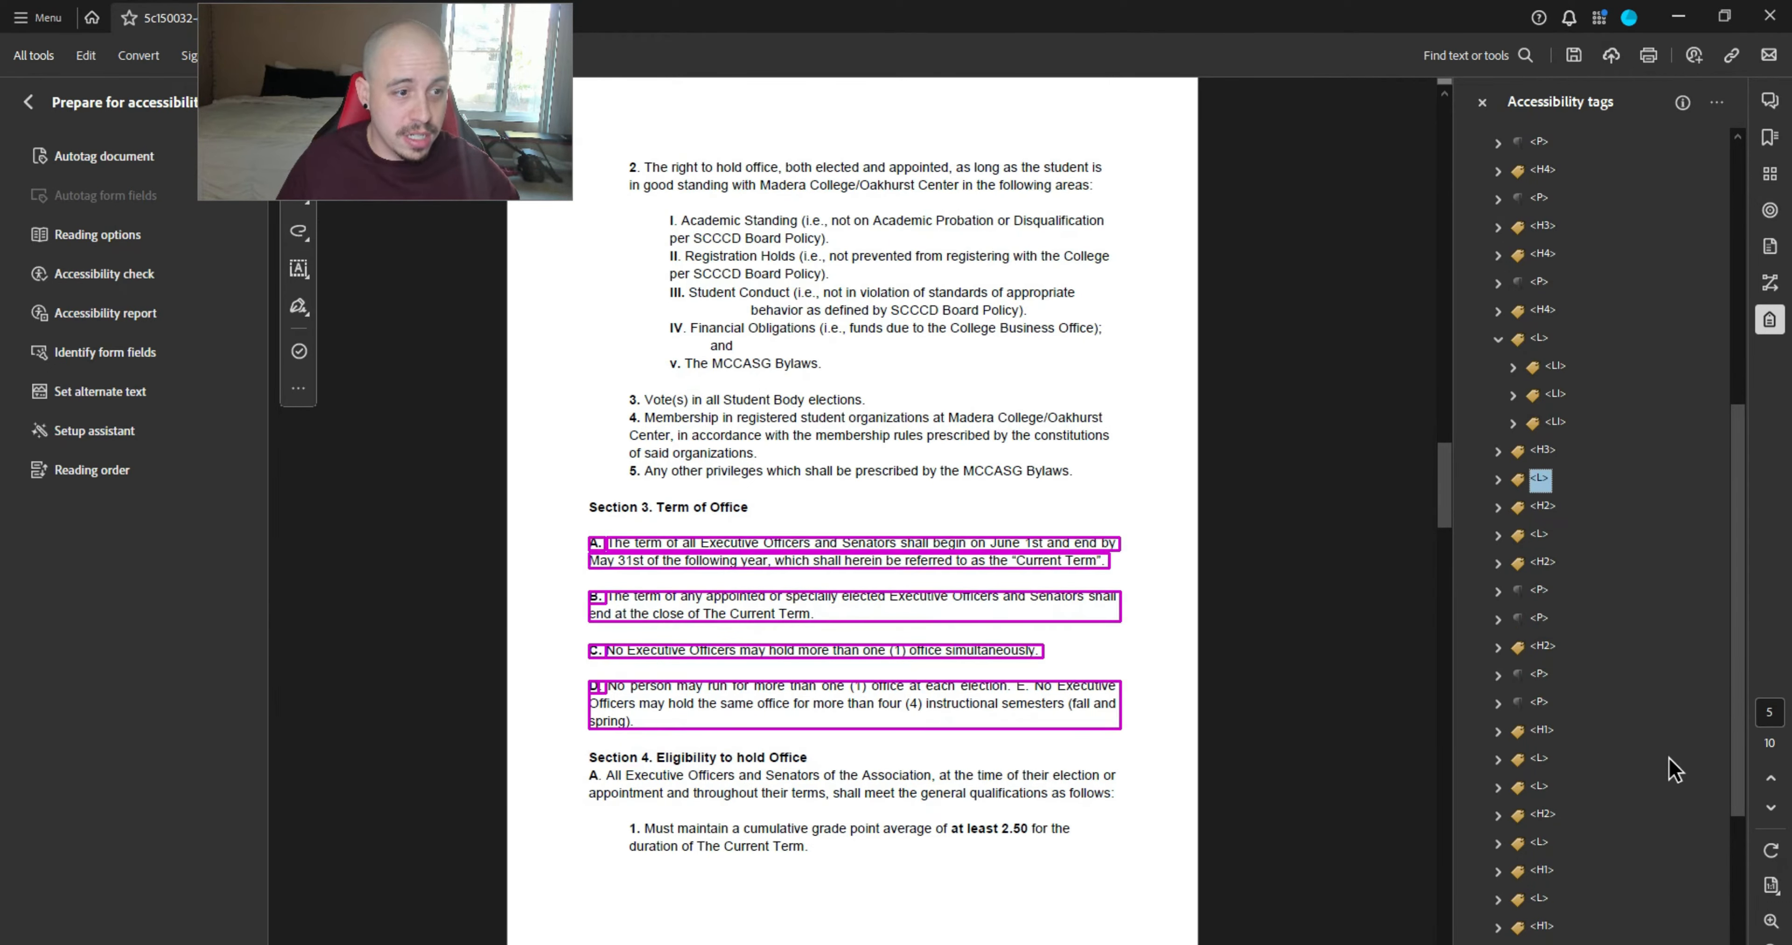
- Review the section headings under Article IV Membership and collapse the list tag of "Section 2. Association Members"
key("Up")
scroll(855, 480, "up", 8)
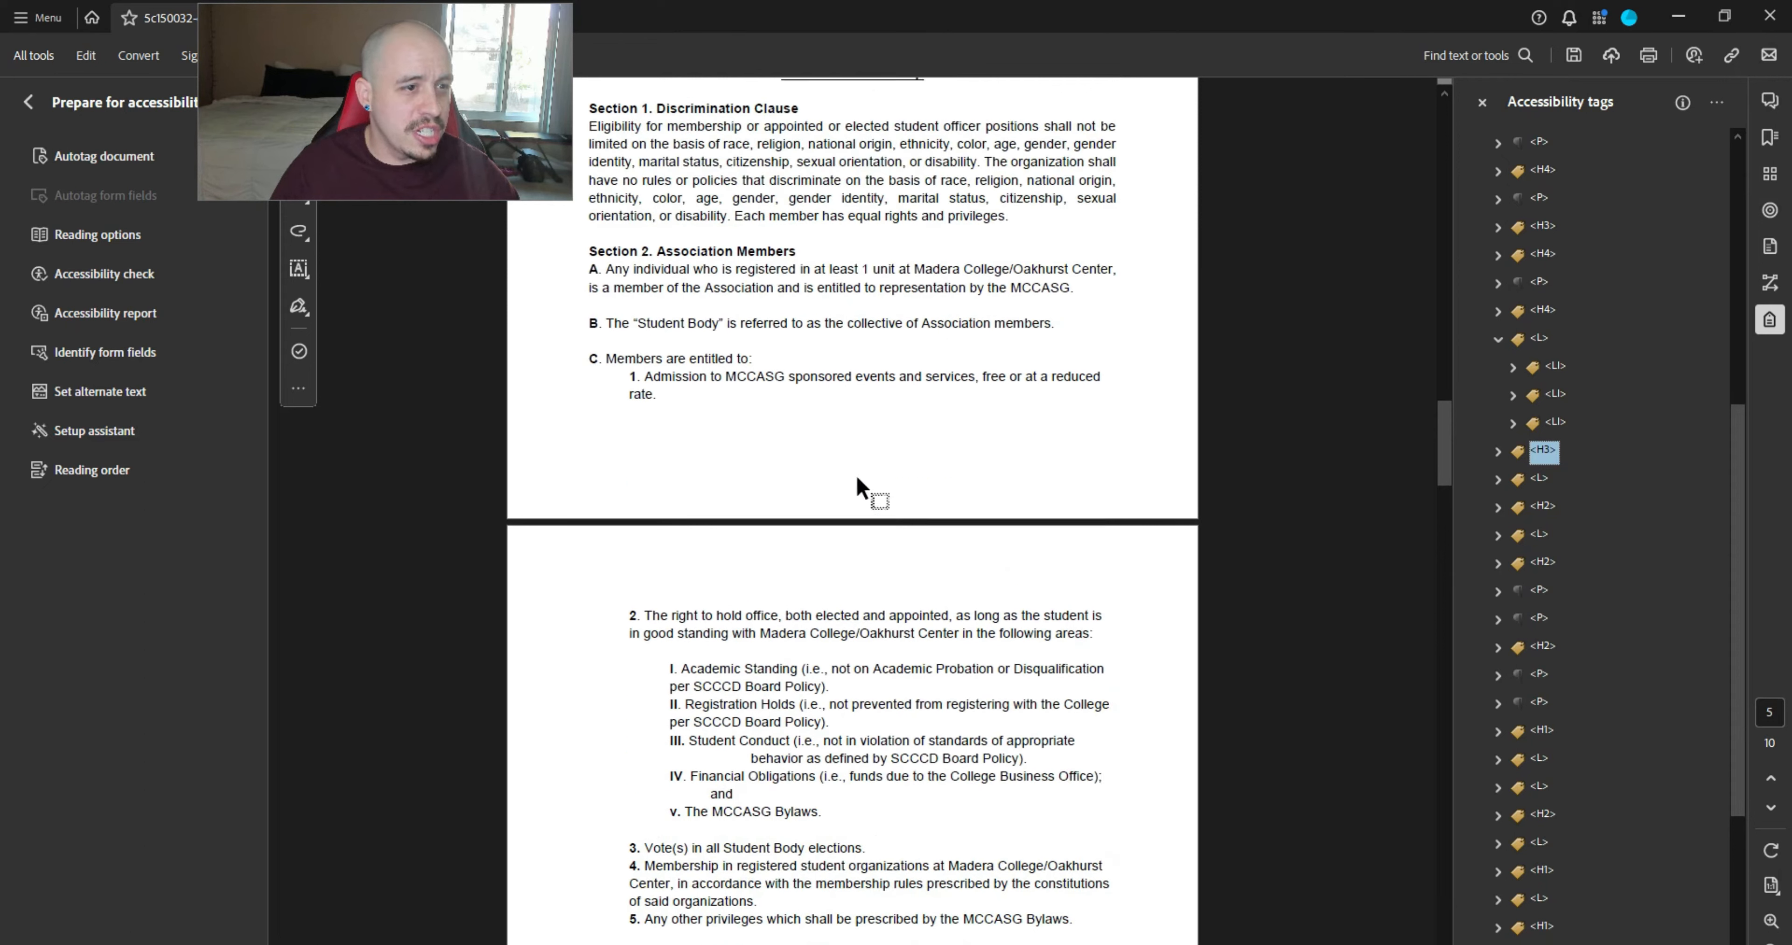
key("Up")
key("Left")
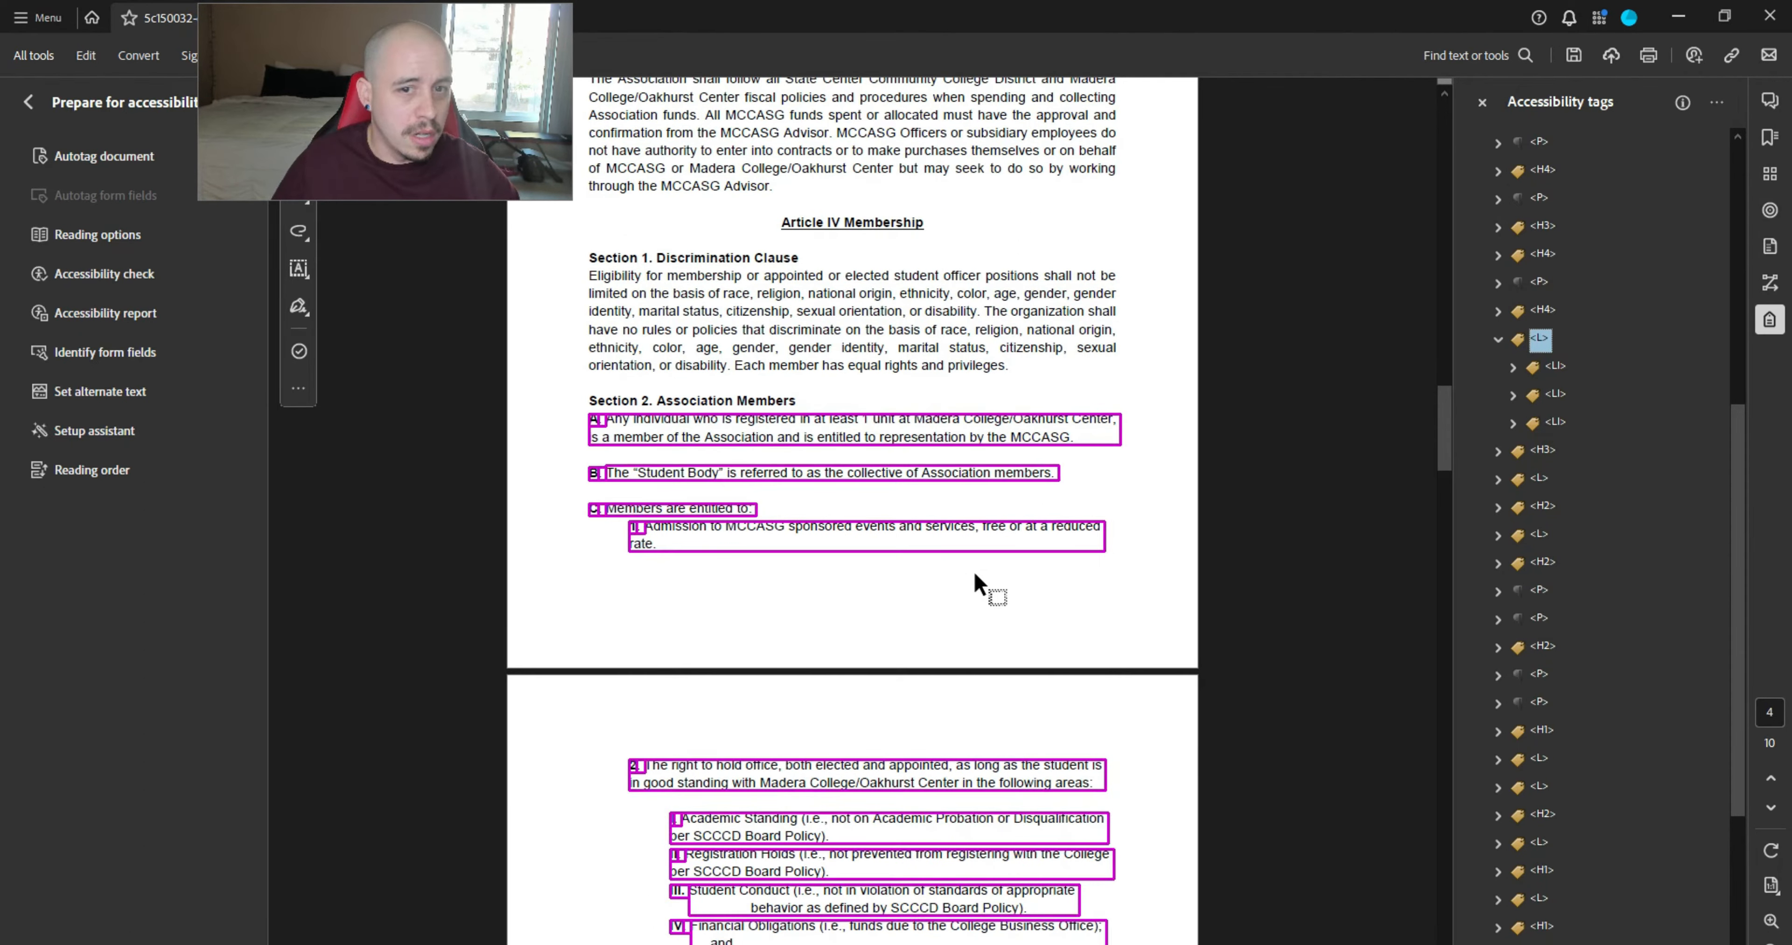
key("Left")
- Retag the "Section 3. Term of Office" and "Section 4. Eligibility to hold Office" headings as H4
key("Down")
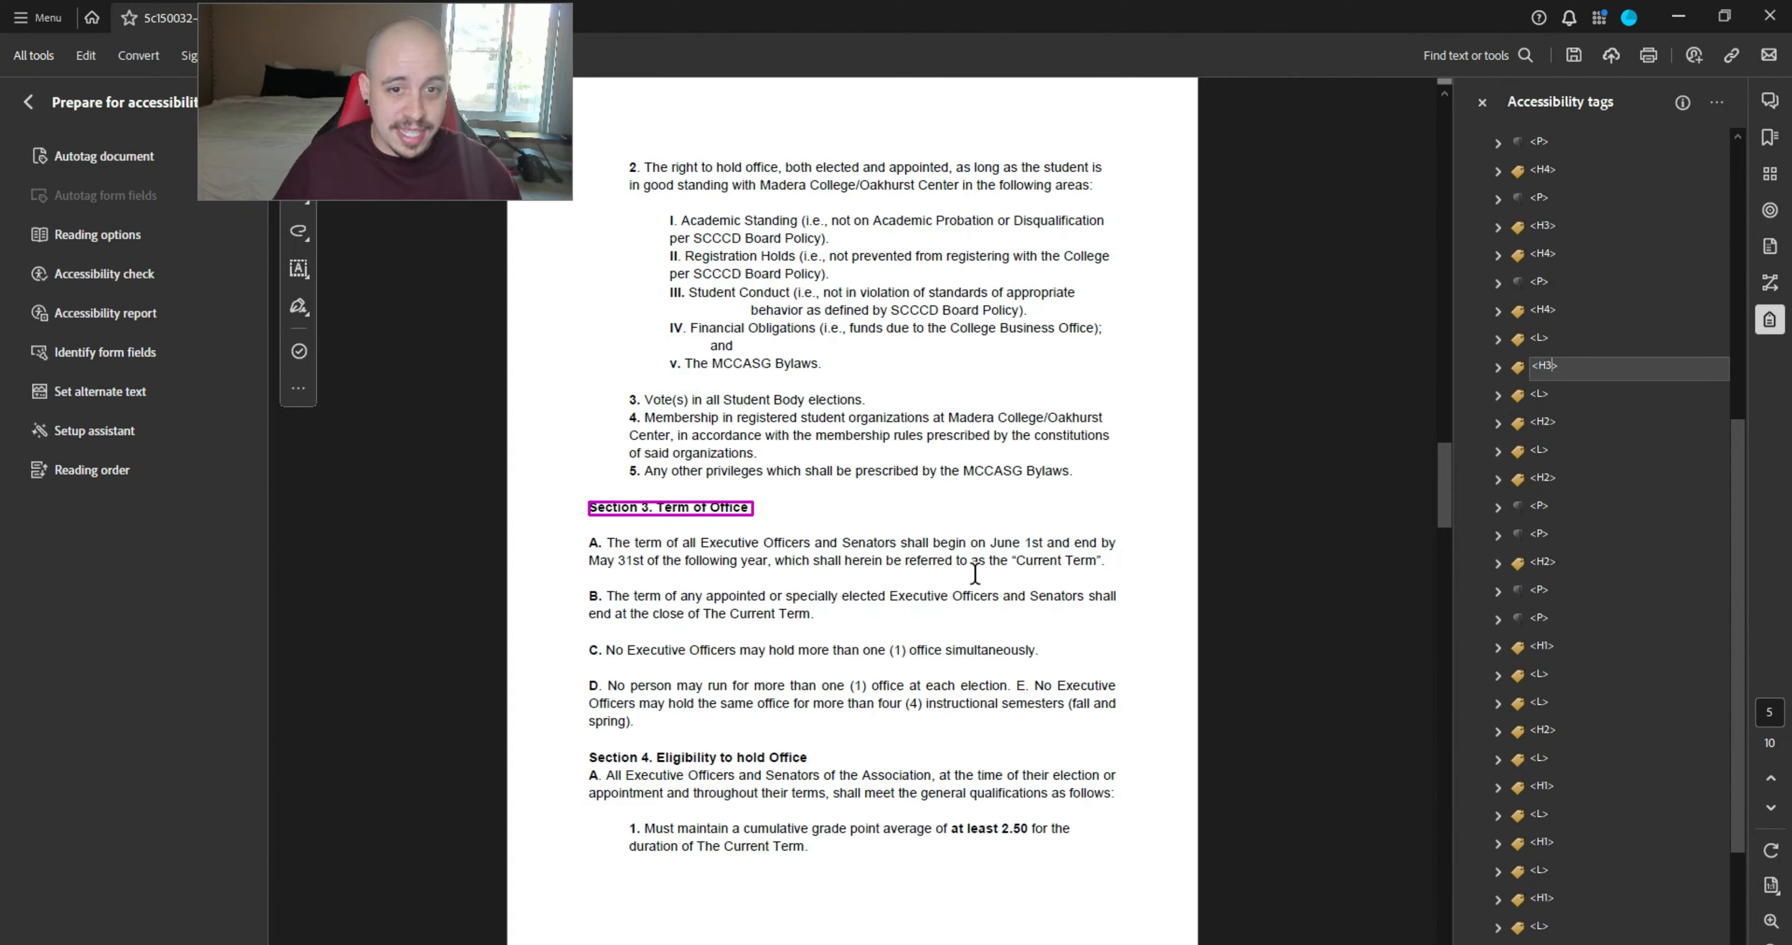
key("Down")
key("Down")
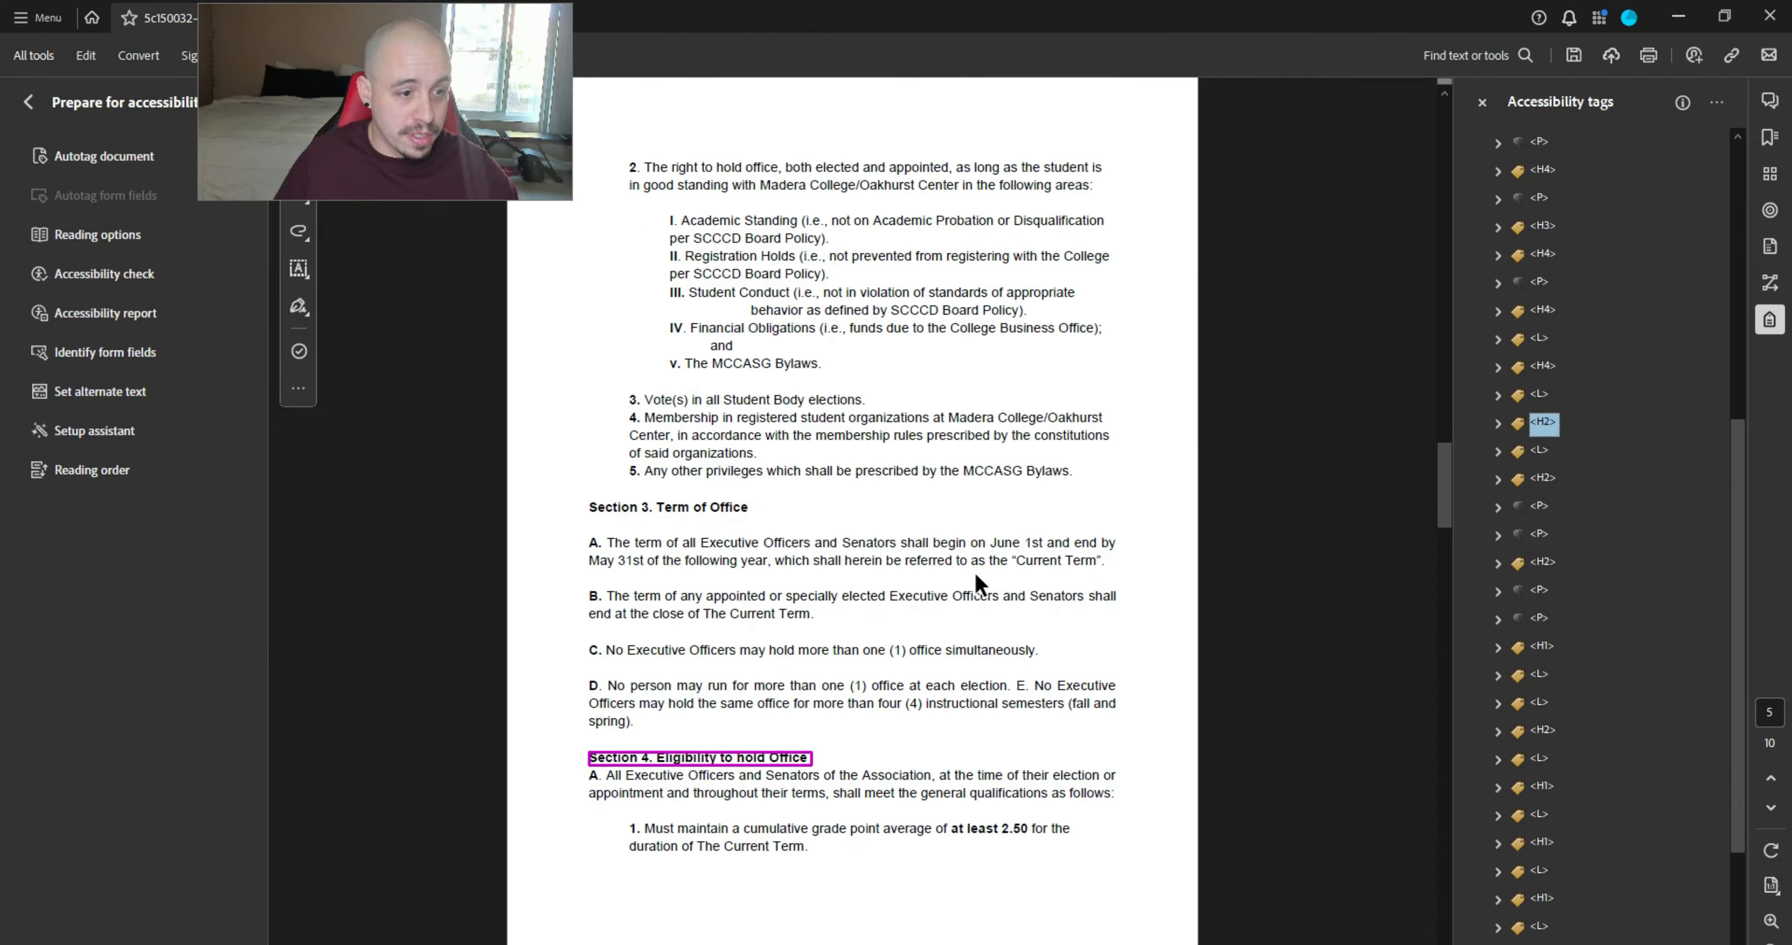
key("Down")
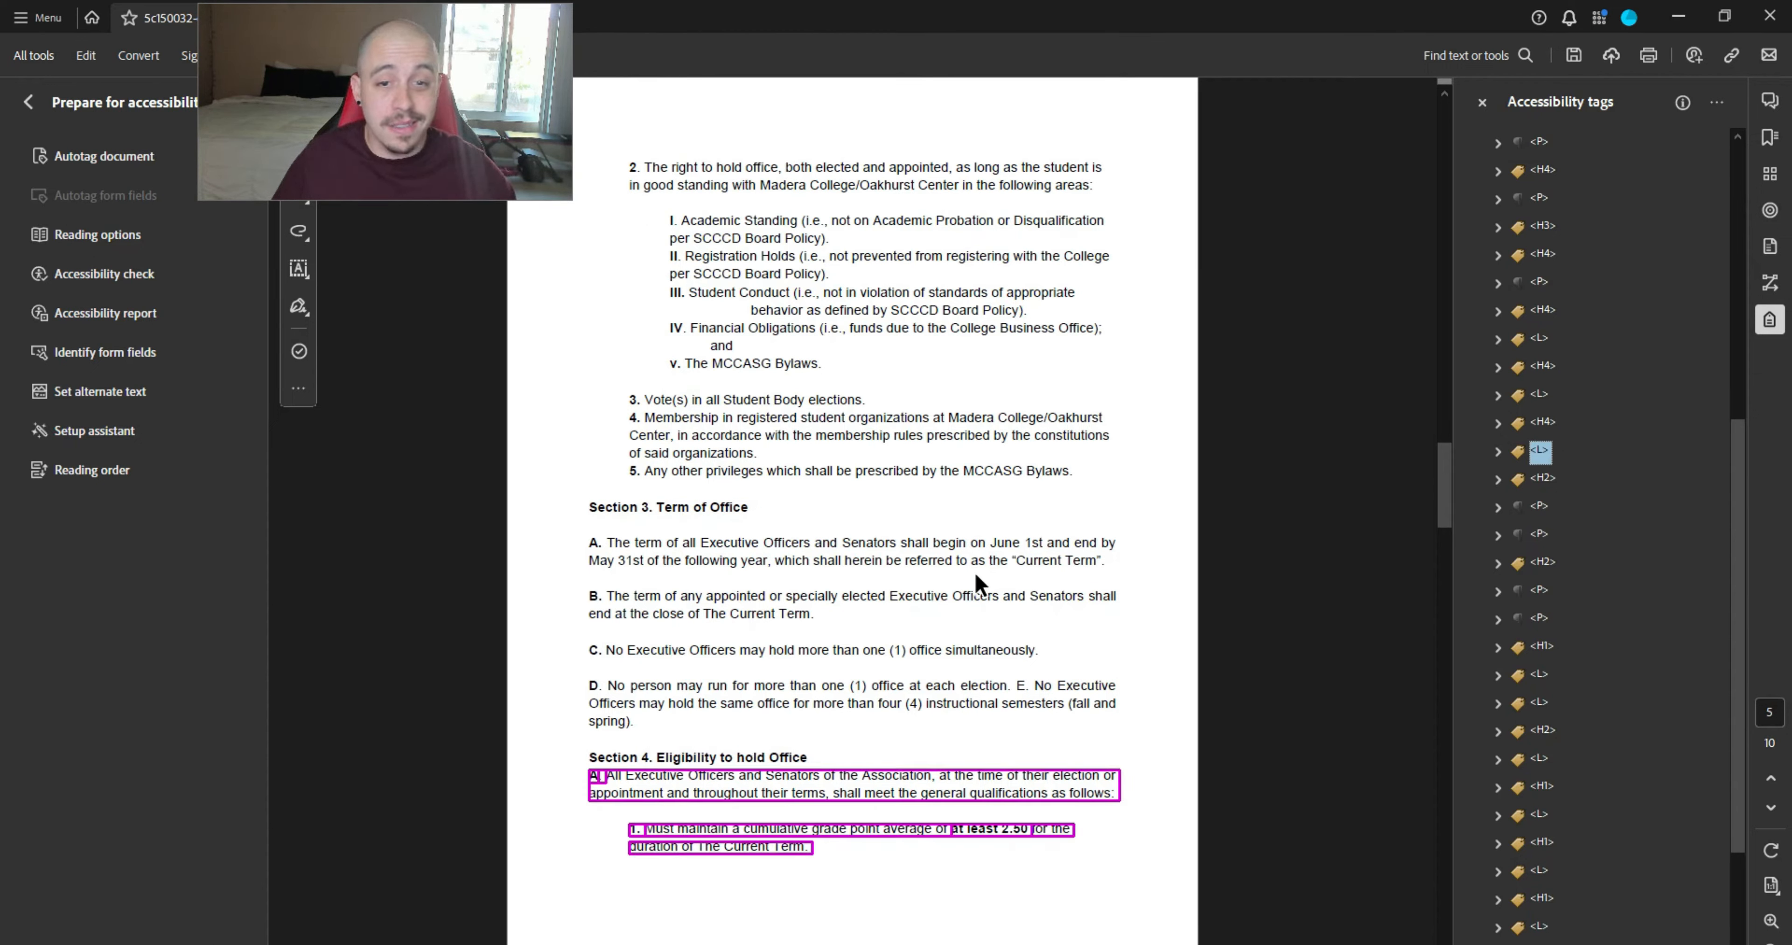
- Expand the Section 4 list tag down to item A's nested list and check which text the LI tags cover
key("Right")
key("Down")
key("Down")
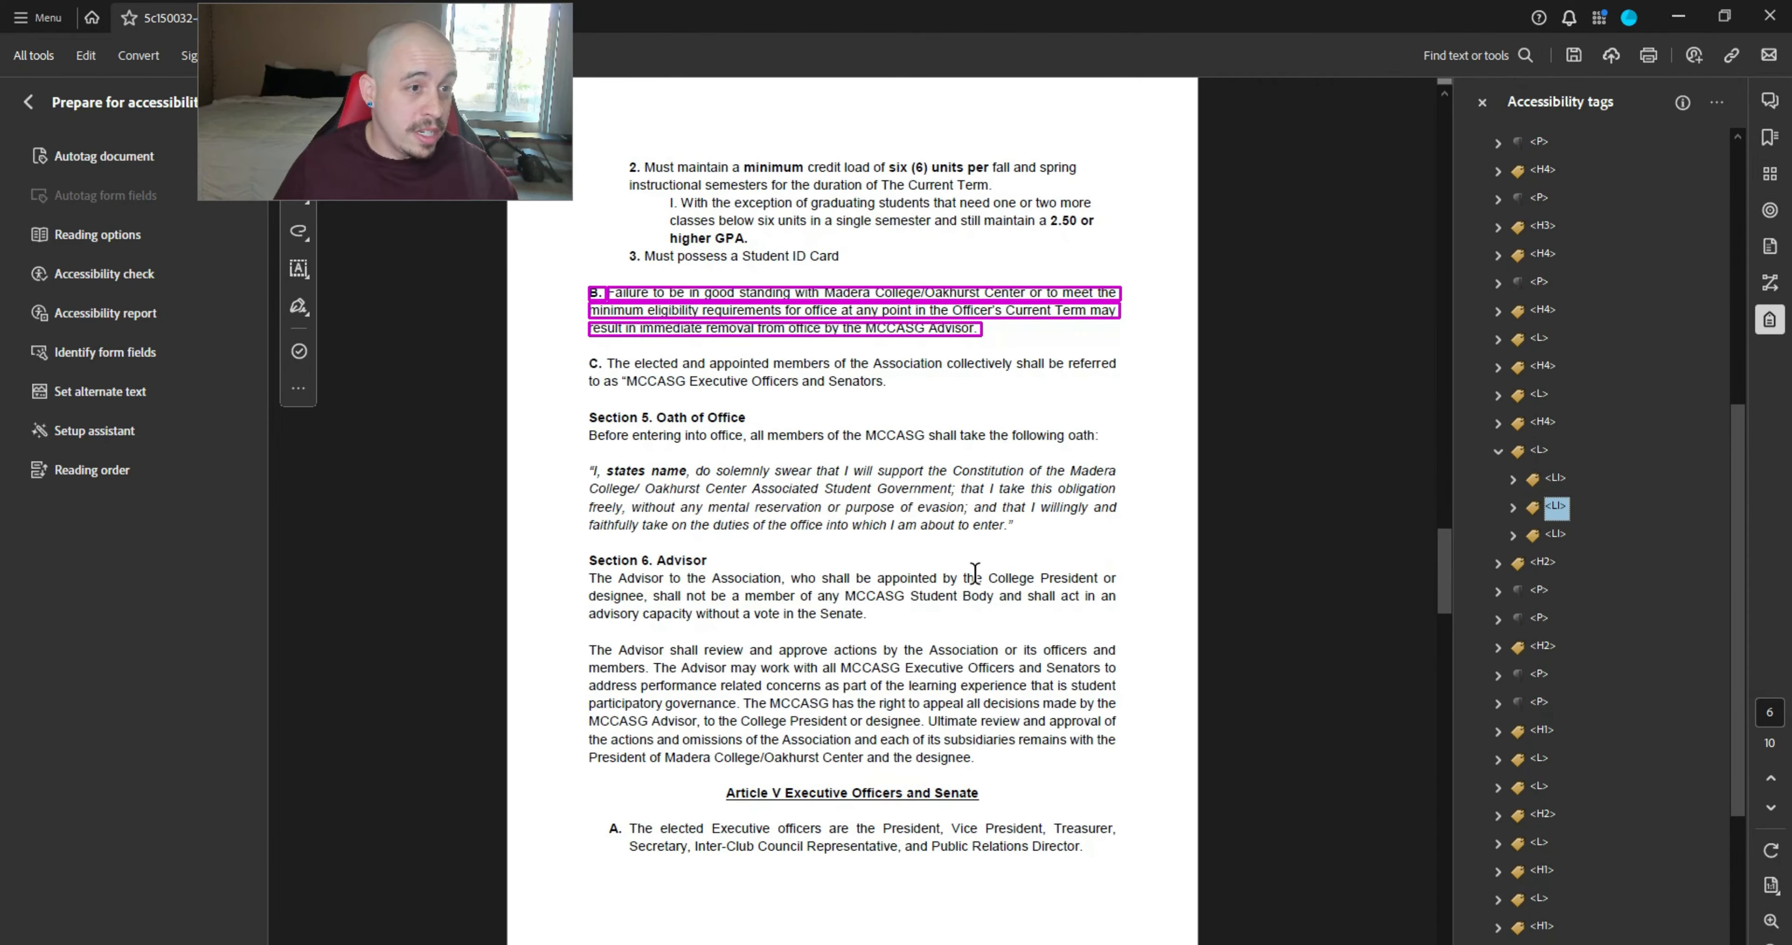
key("Up")
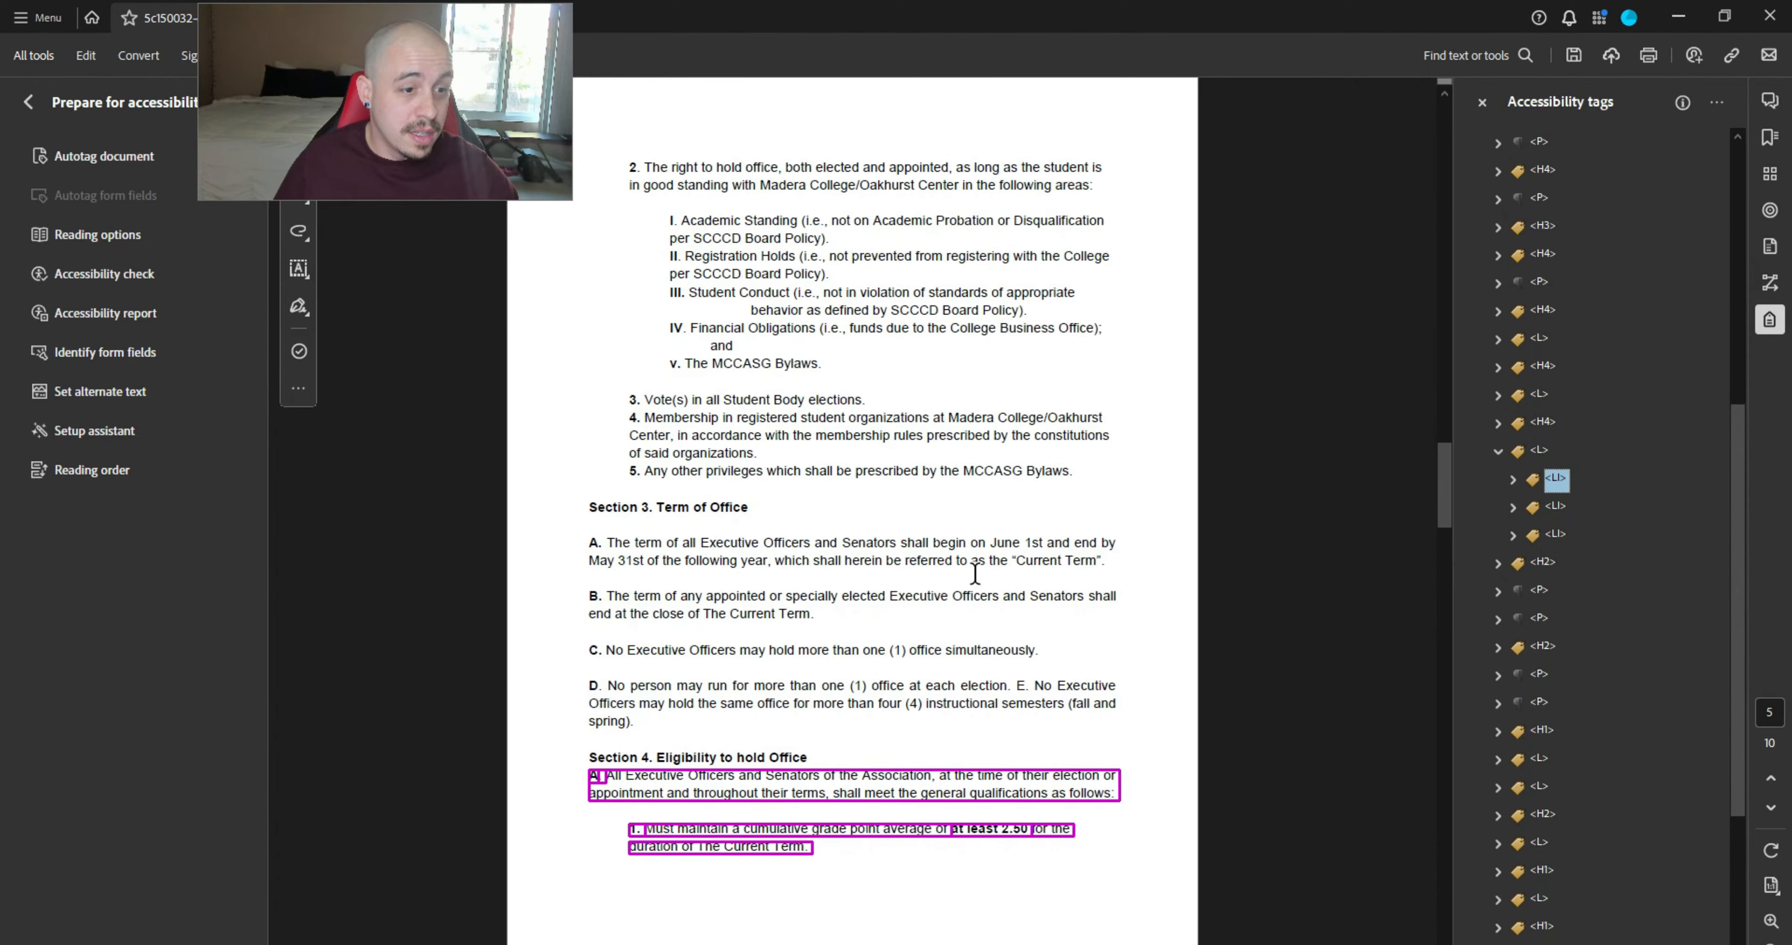
key("Right")
key("Down")
key("Down")
key("Right")
key("Down")
key("Down")
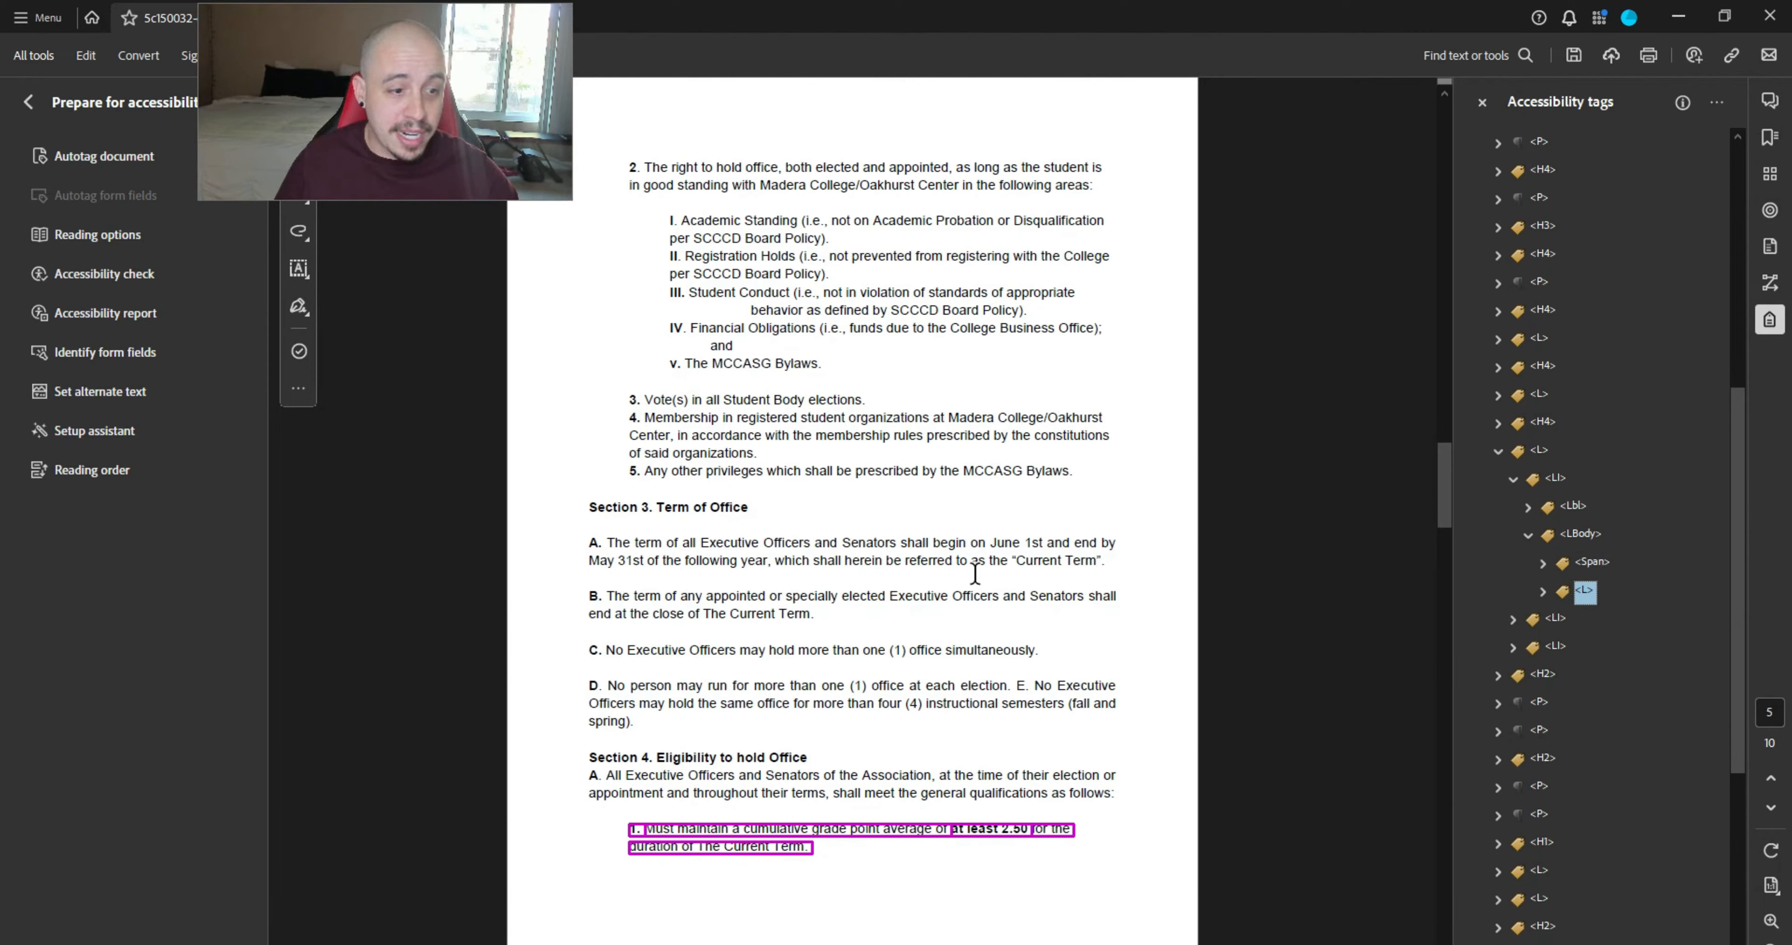
key("Right")
key("Down")
key("Down")
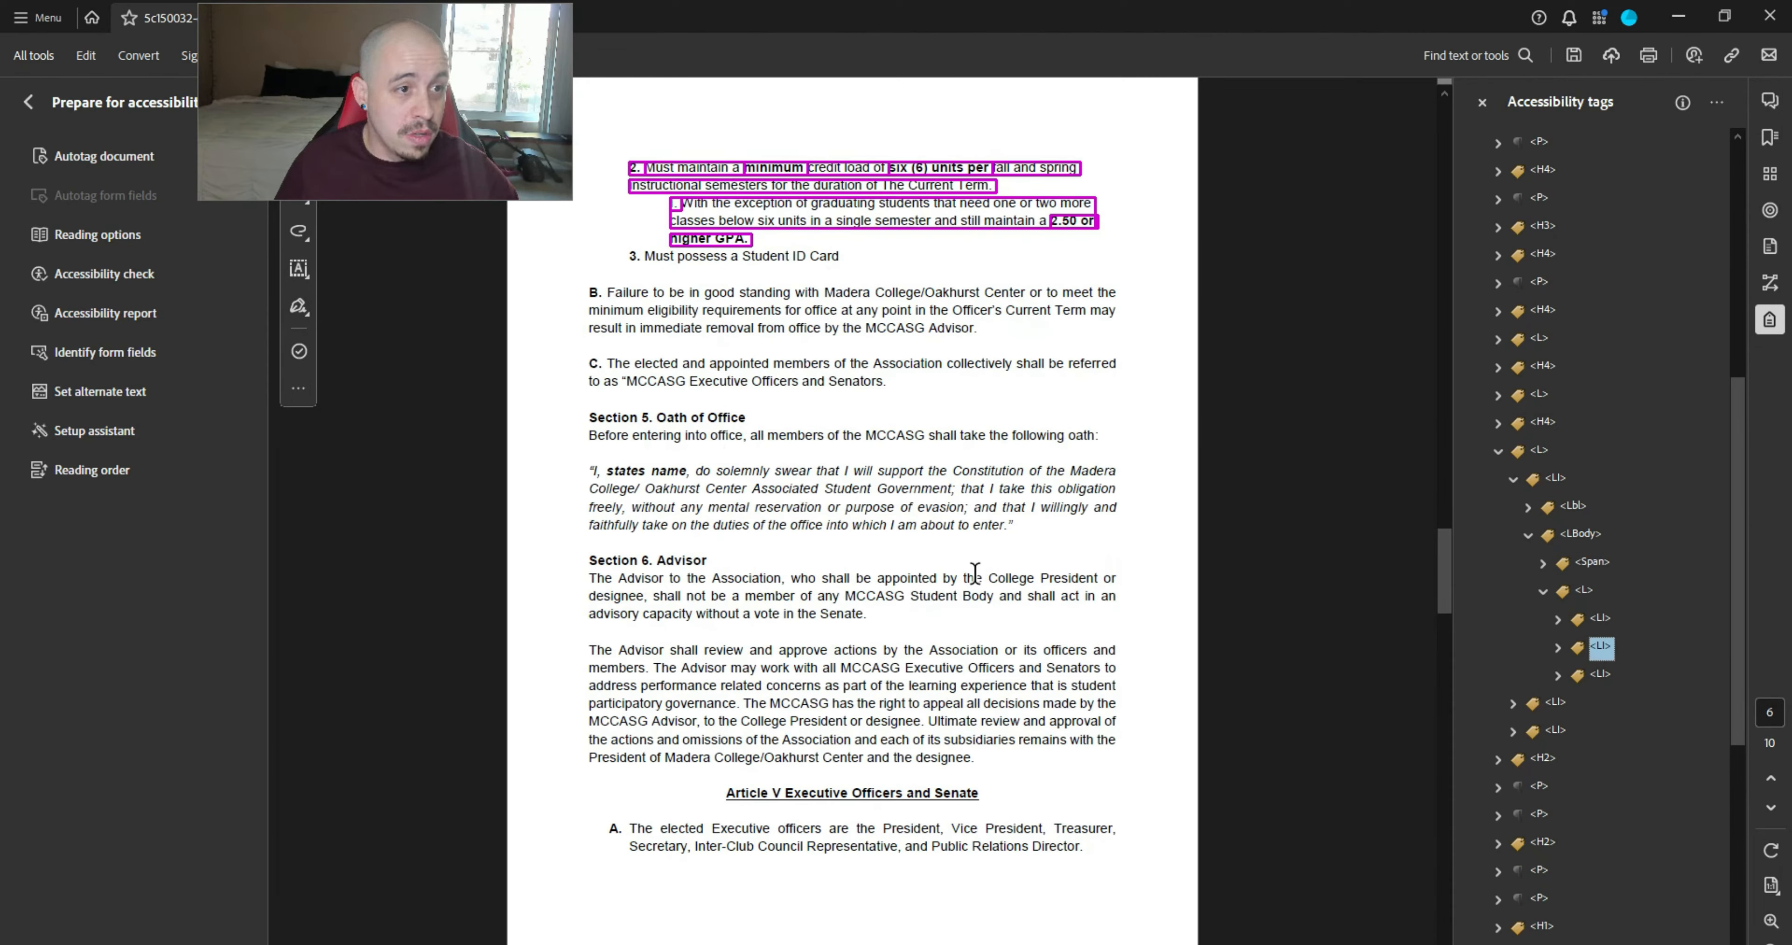
key("Down")
key("Down")
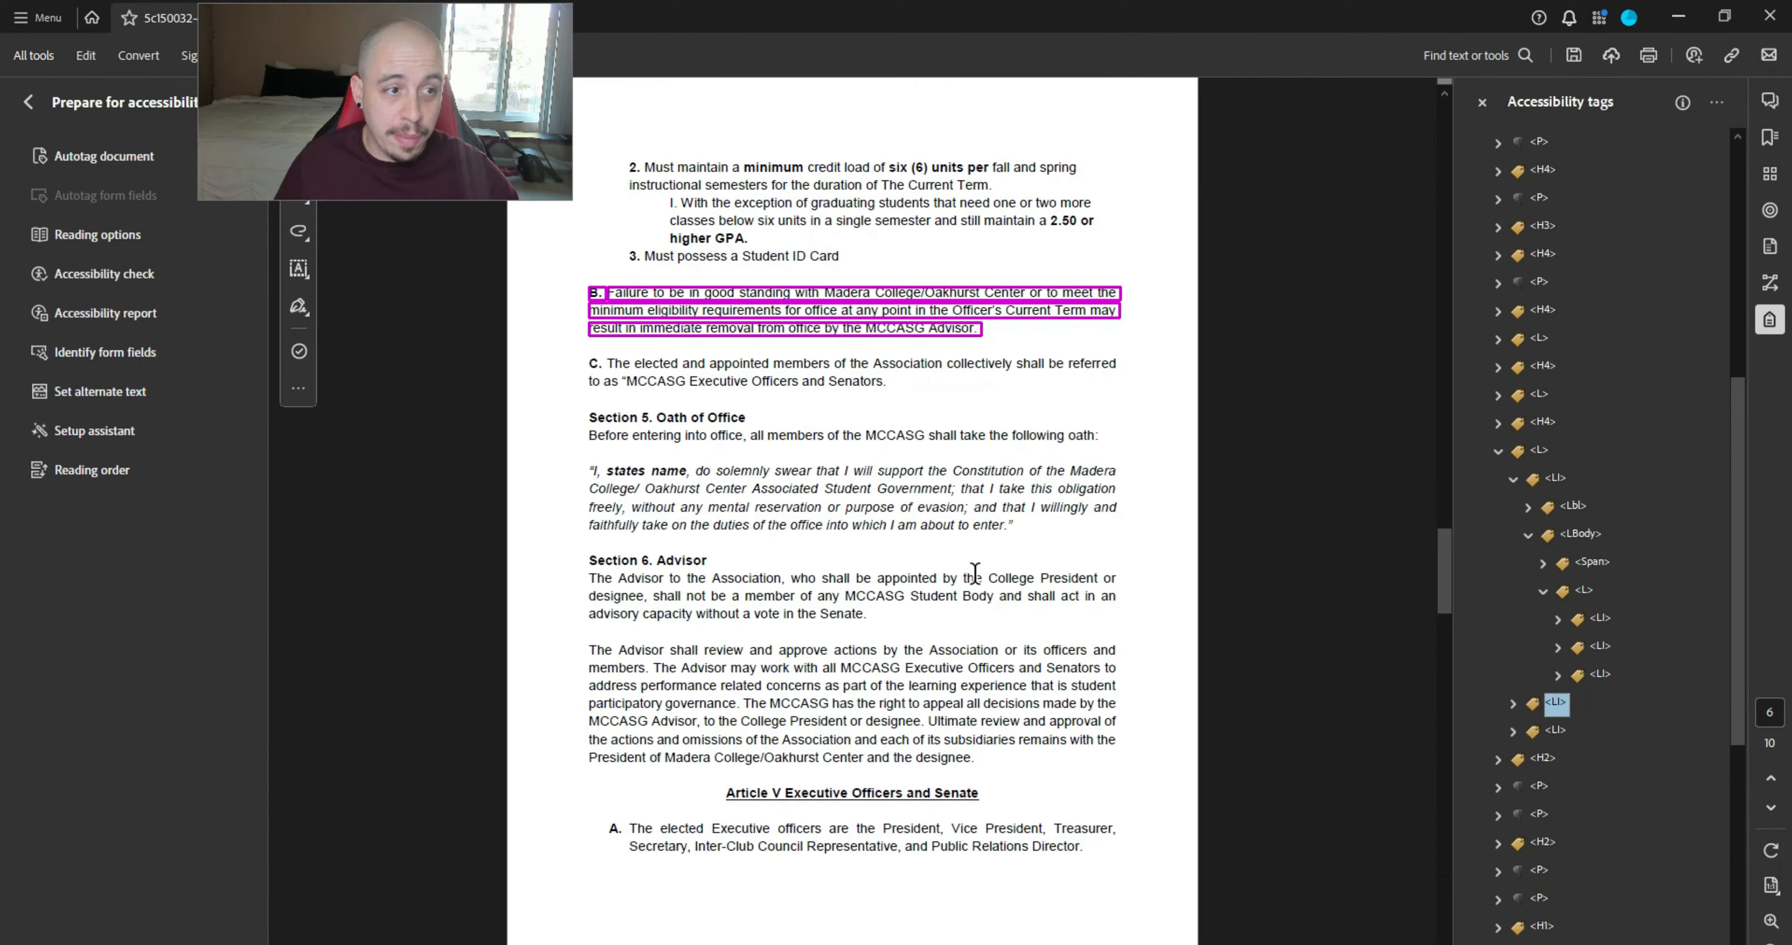
- Retag the "Section 5. Oath of Office" heading as H4
key("Down")
key("Down")
key("F2")
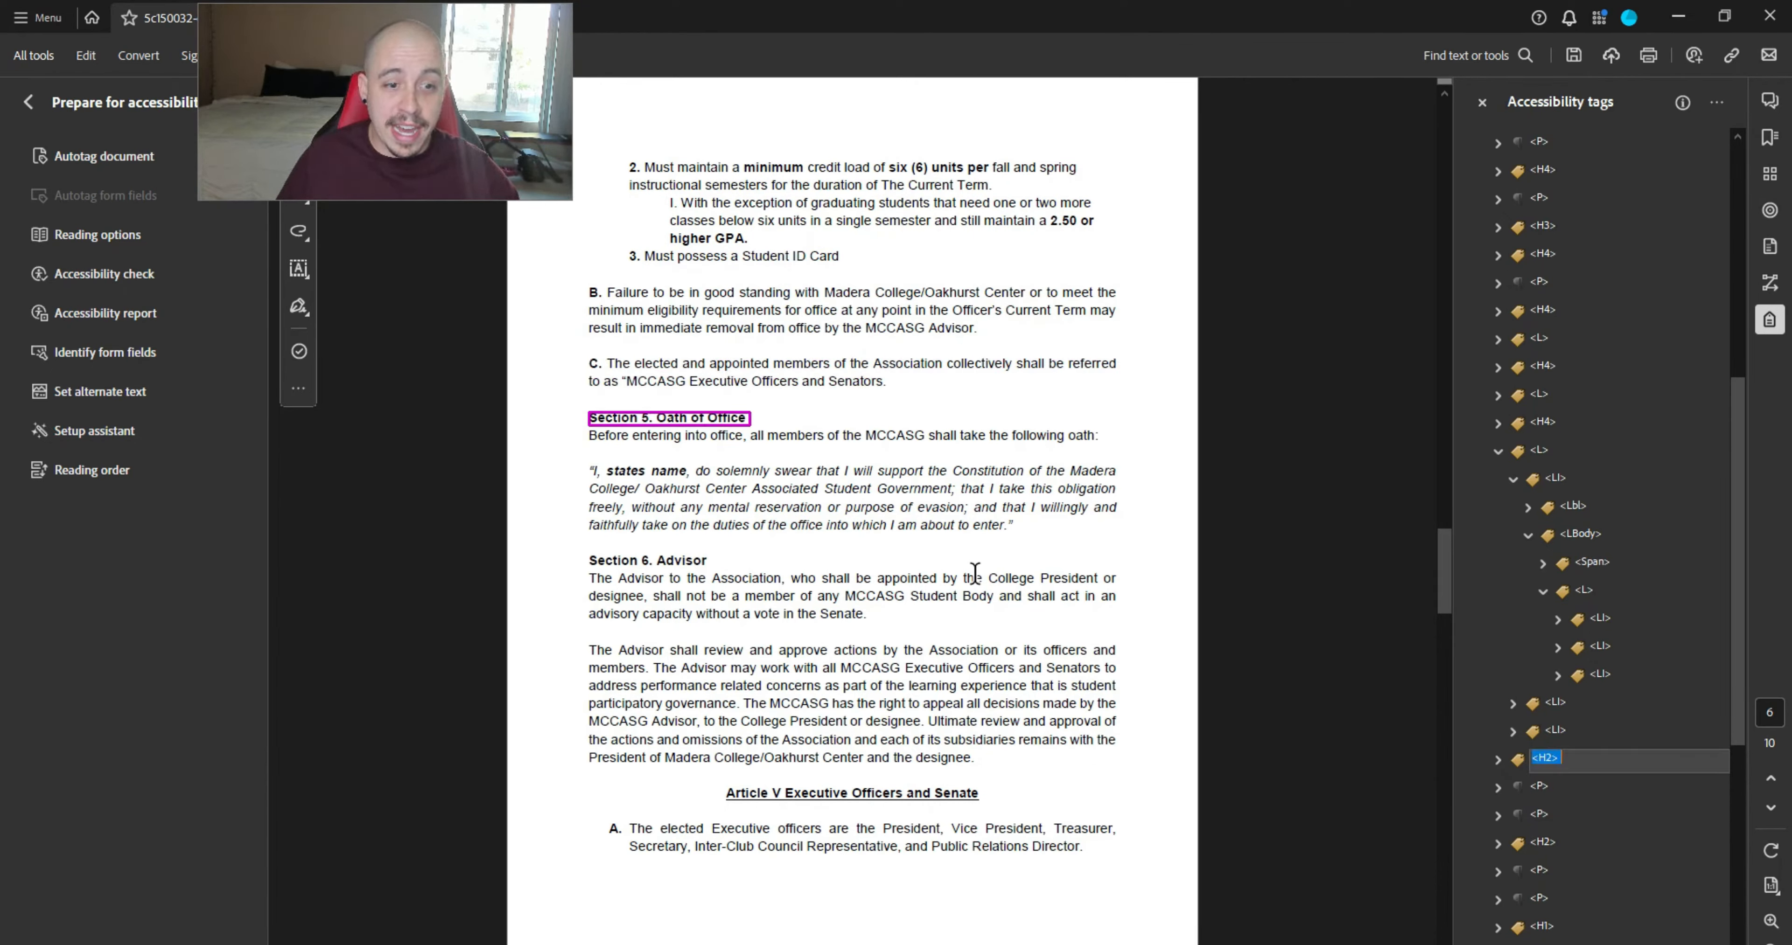
key("Right")
key("Left")
key("BackSpace")
type("4")
key("Return")
- Retag the "Section 6. Advisor" heading as H4
key("Down")
key("Down")
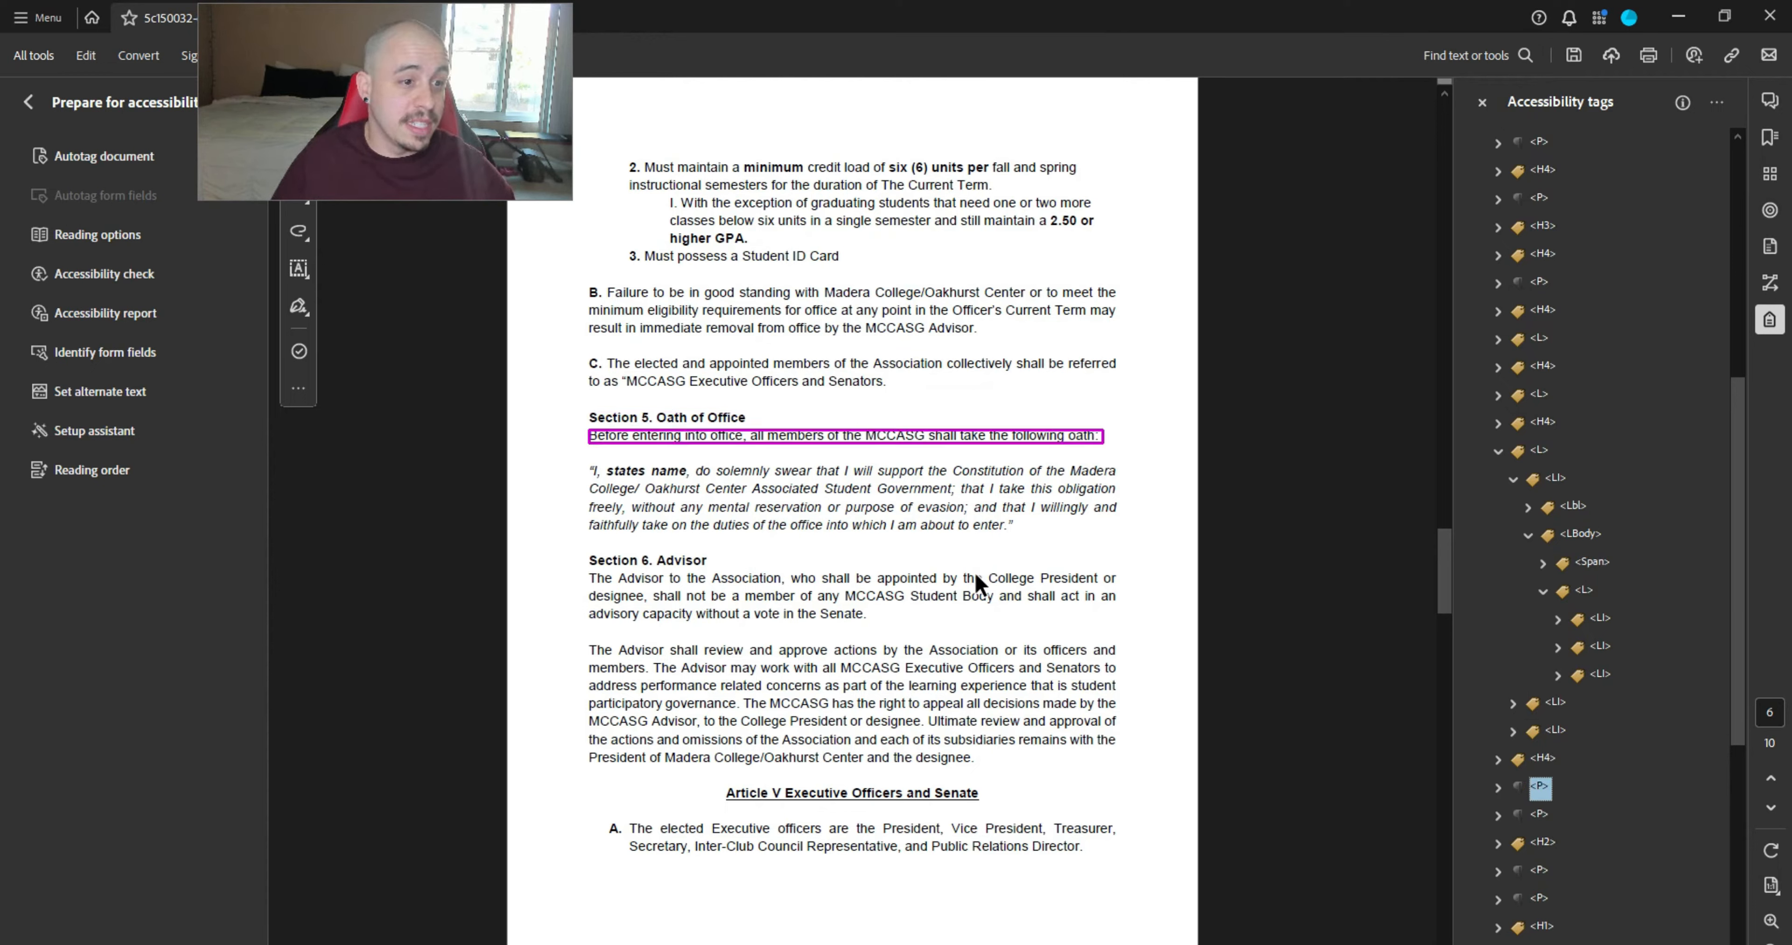
key("Down")
key("F2")
key("Right")
key("Left")
key("BackSpace")
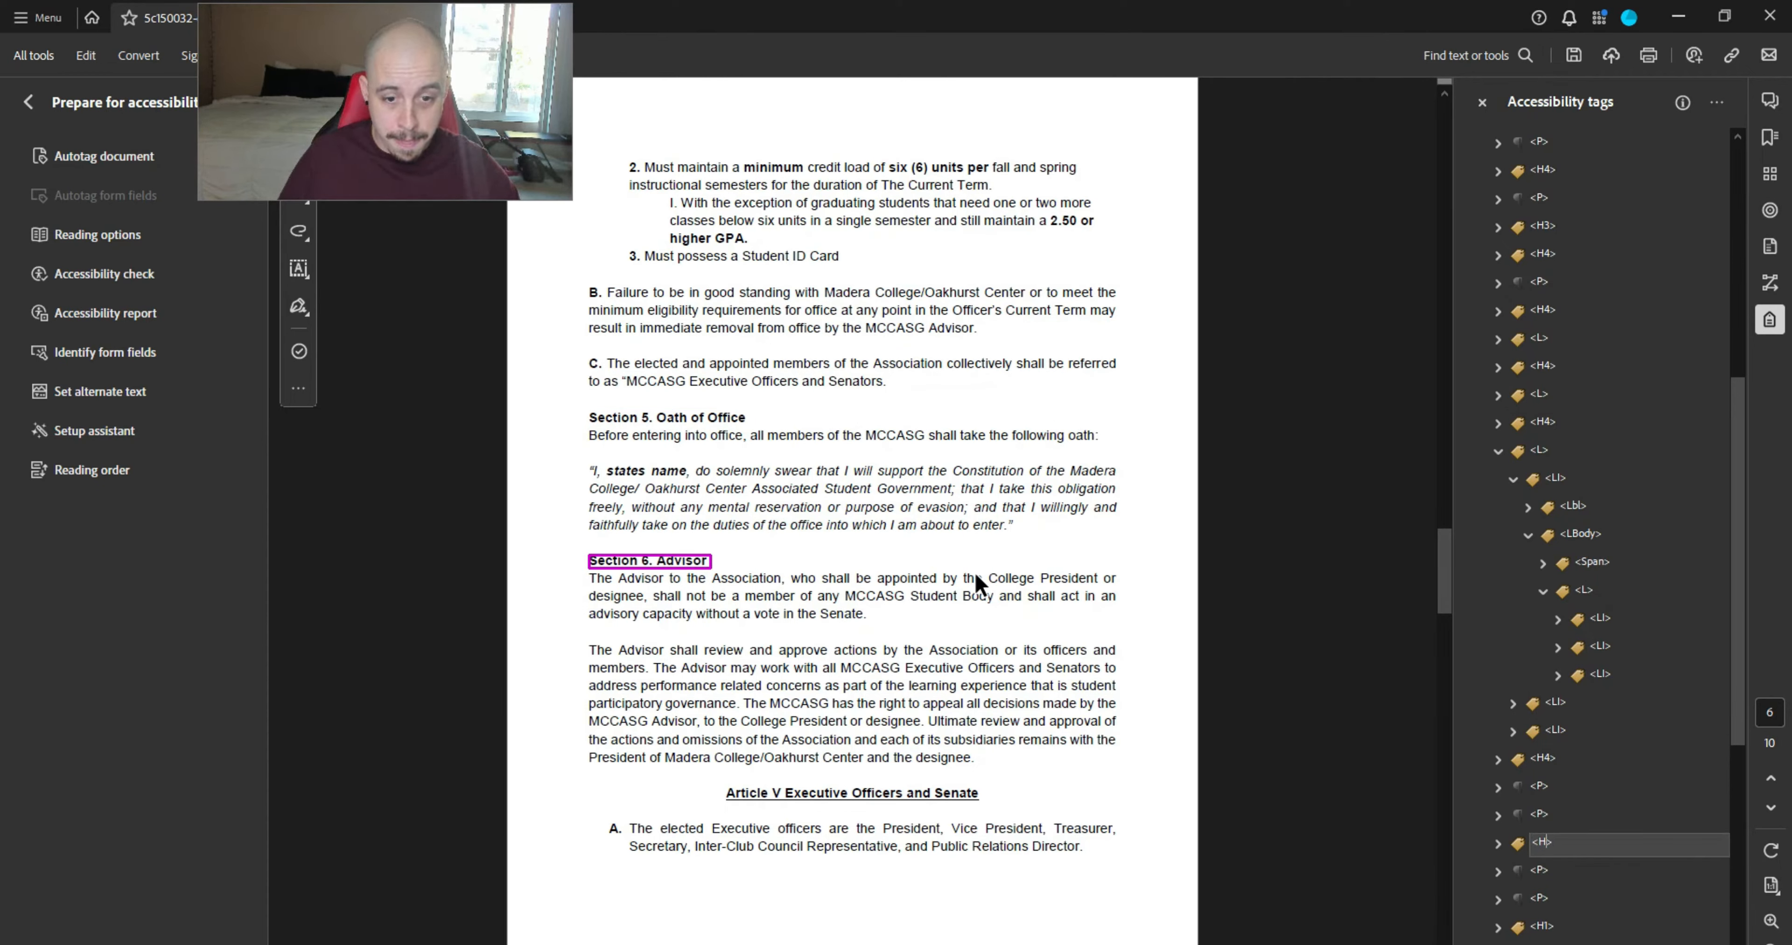
type("4")
key("Return")
- Retag the "Article V Executive Officers and Senate" heading as H3
key("Down")
key("Down")
key("Down")
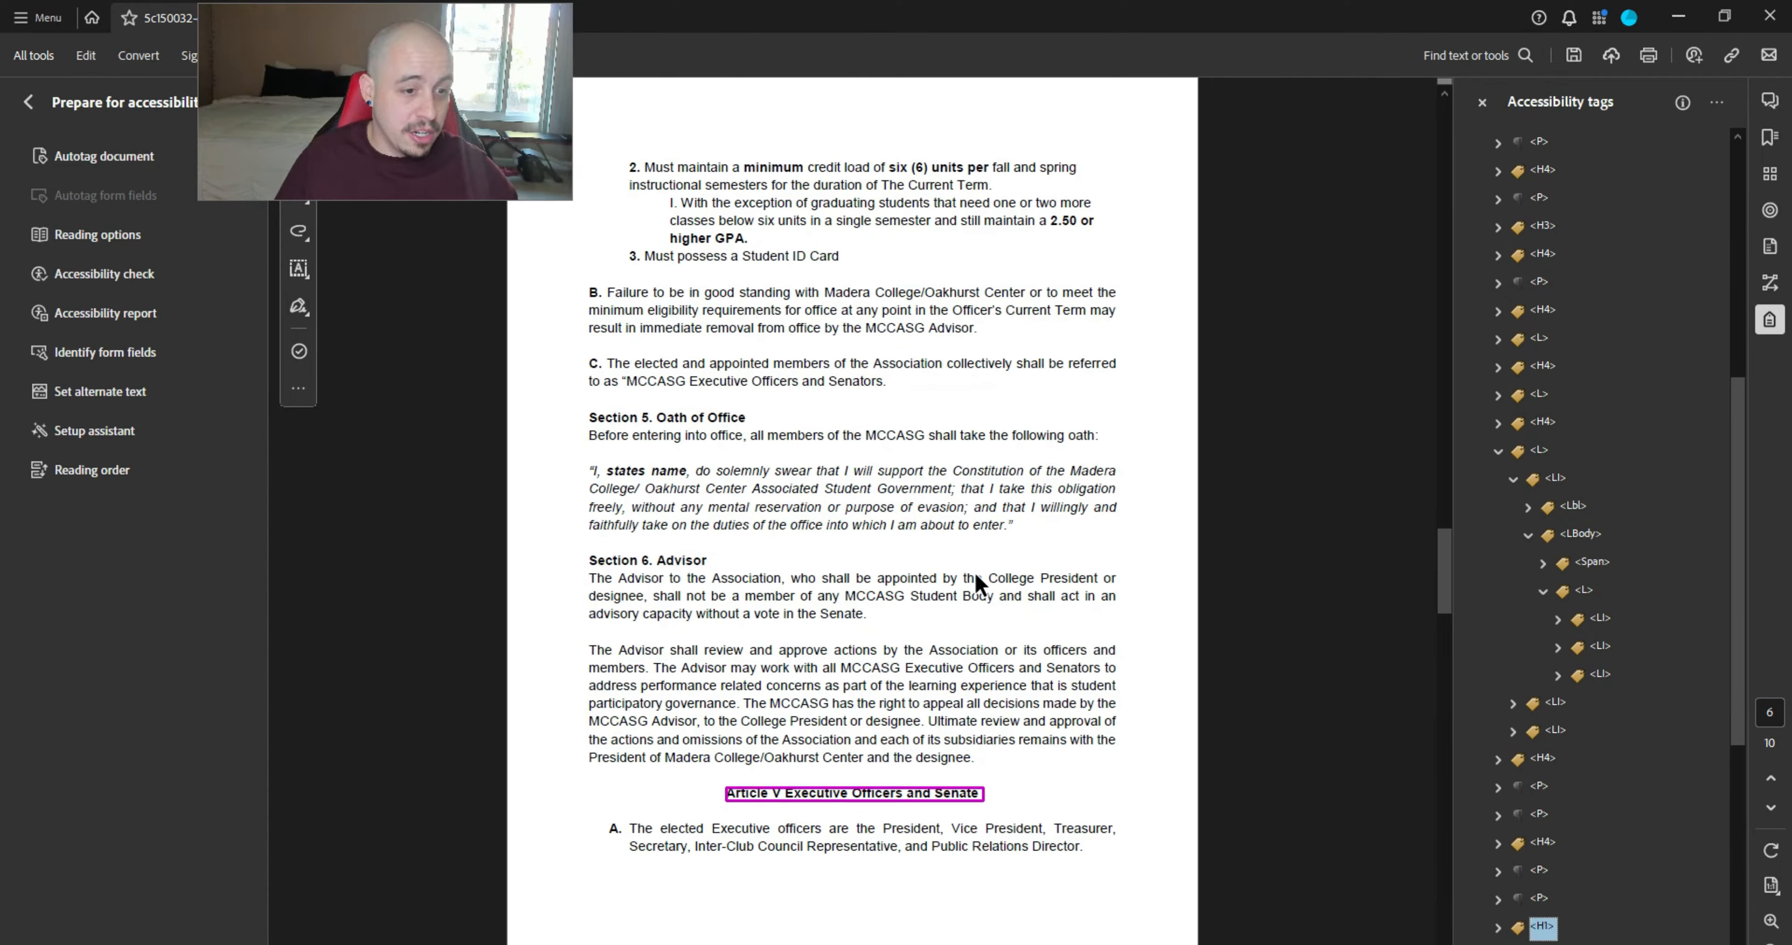
key("F2")
key("Right")
key("Left")
key("BackSpace")
type("3")
key("Return")
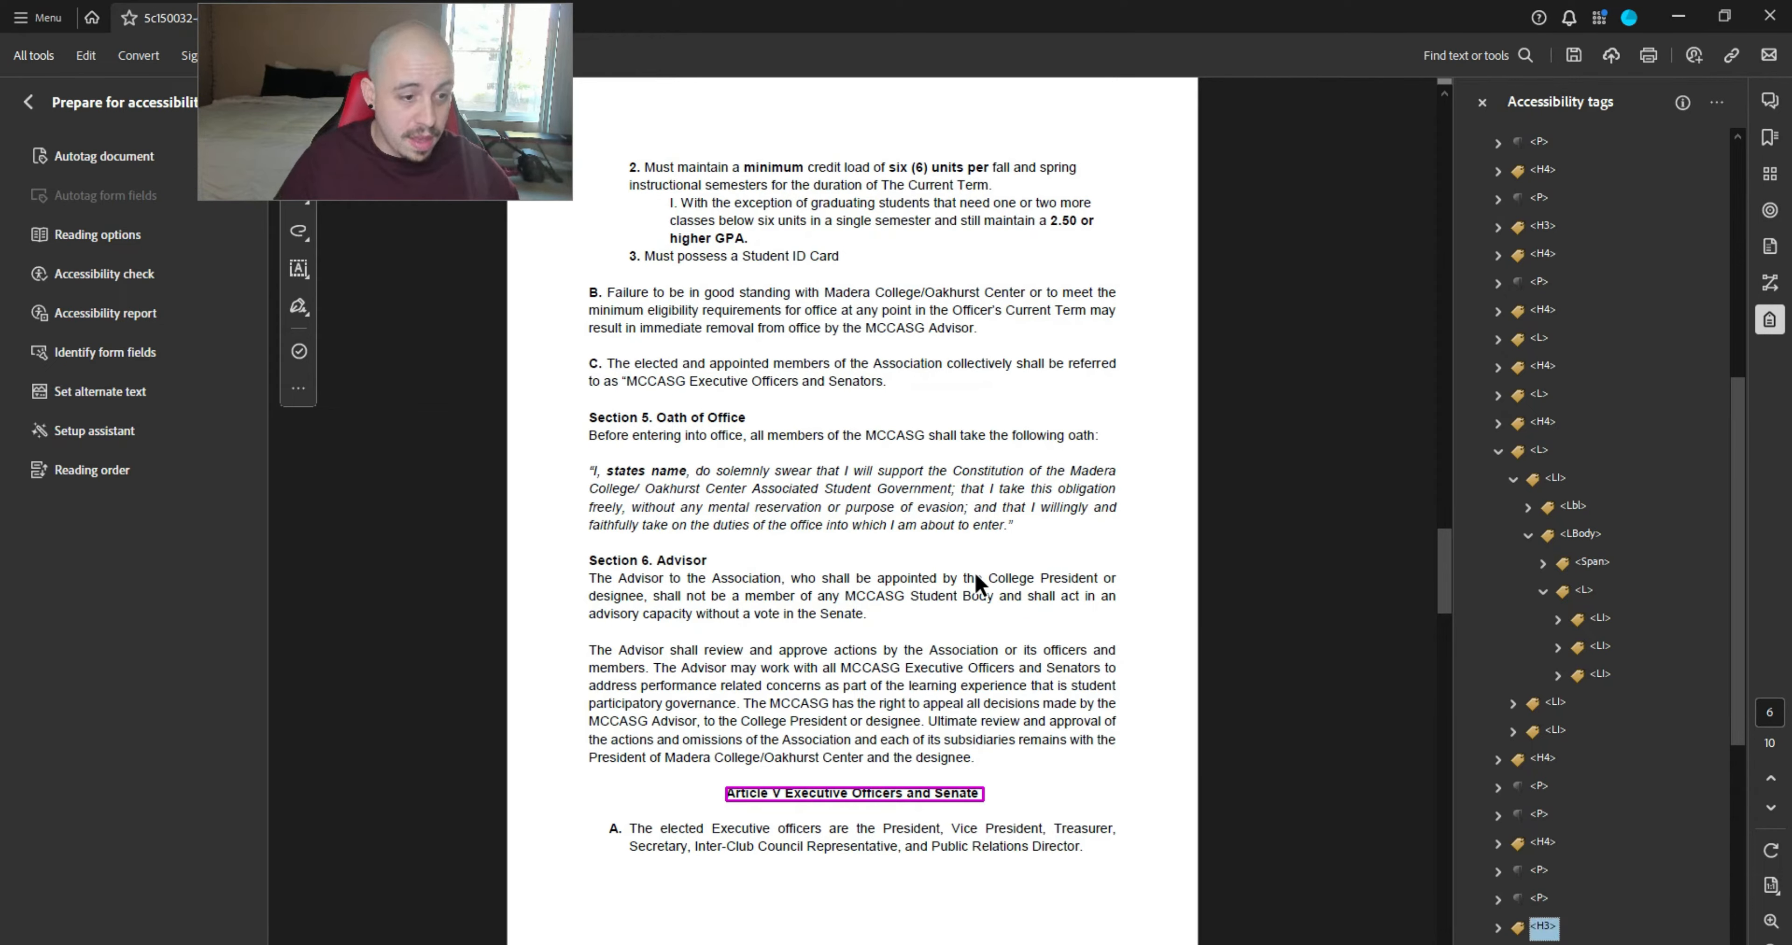
- Move the LI tags for items B, C and D under Article V into the list that holds item A
key("Down")
key("Down")
key("Down")
key("Down")
key("Down")
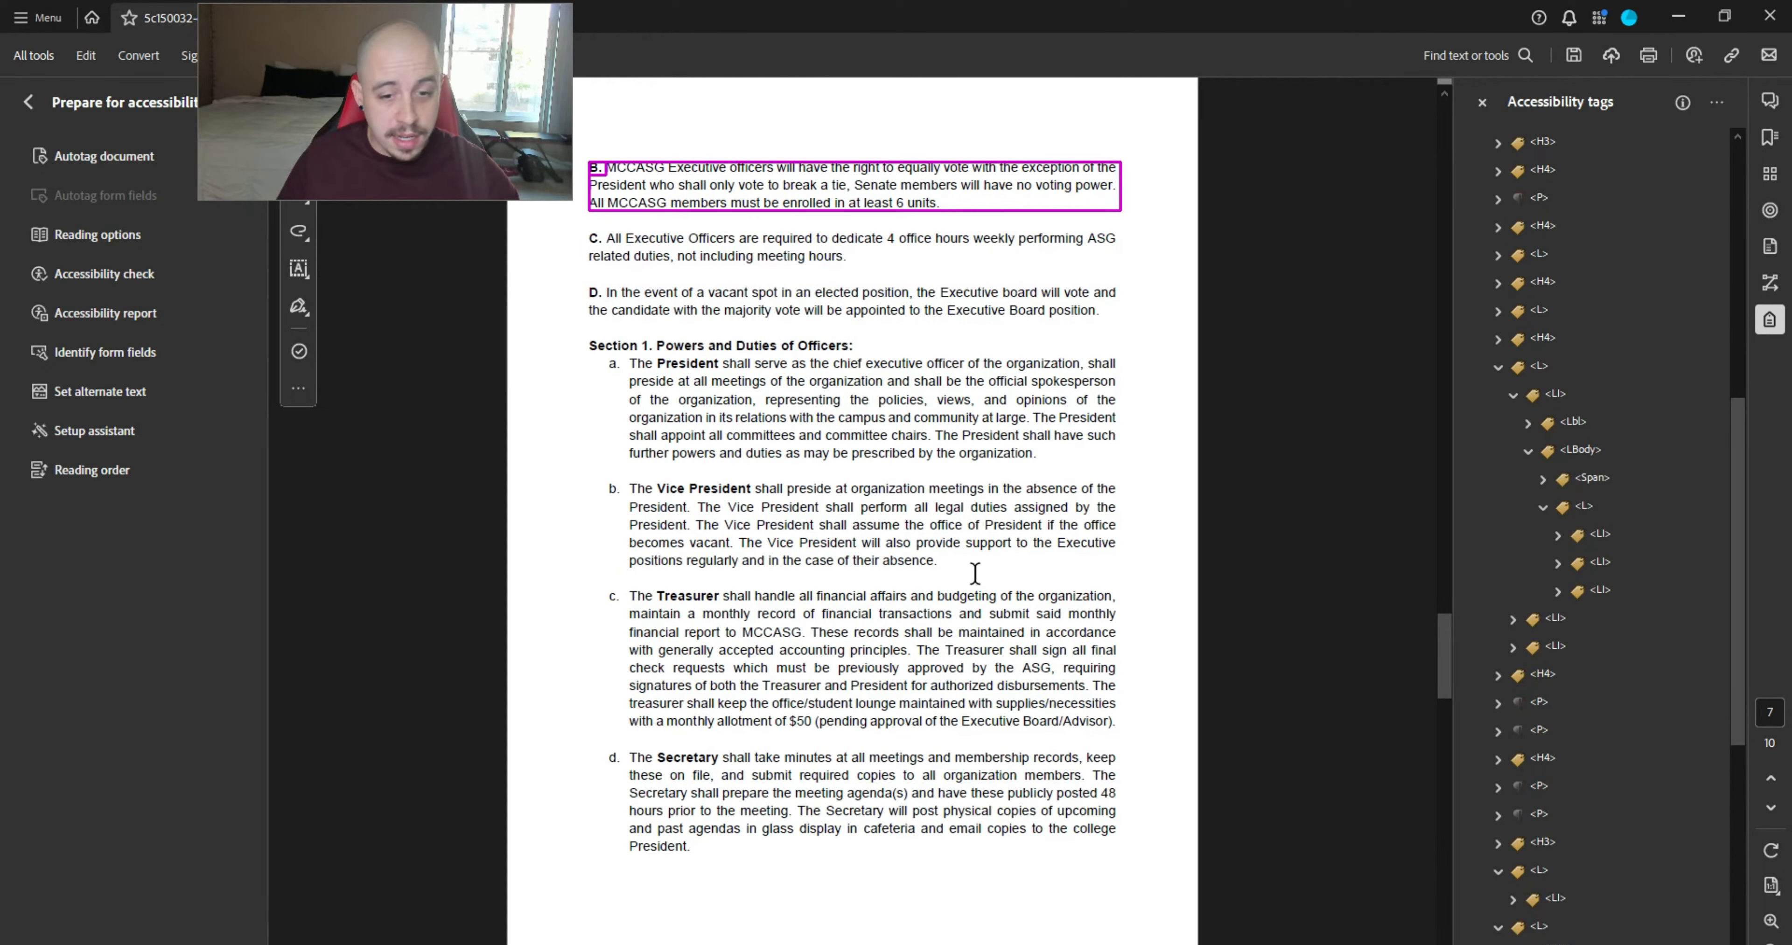
key("Up")
key("shift+Down")
key("shift+Down")
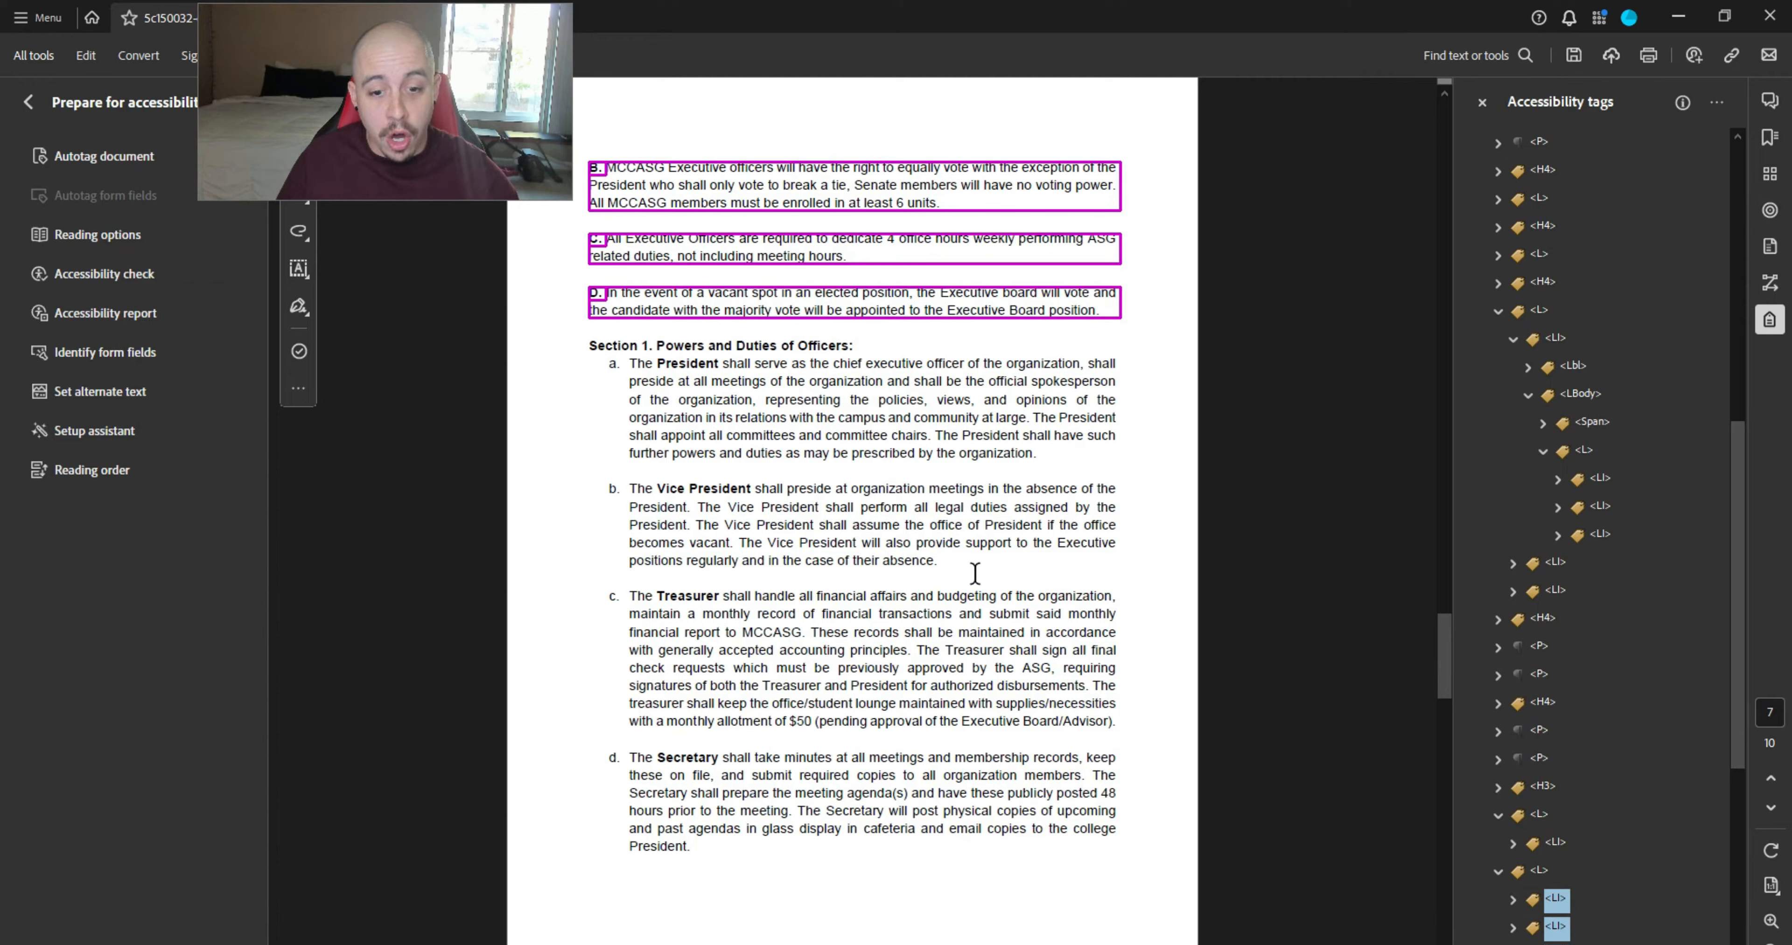
key("ctrl+x")
key("Up")
key("Up")
key("Up")
key("Up")
key("ctrl+v")
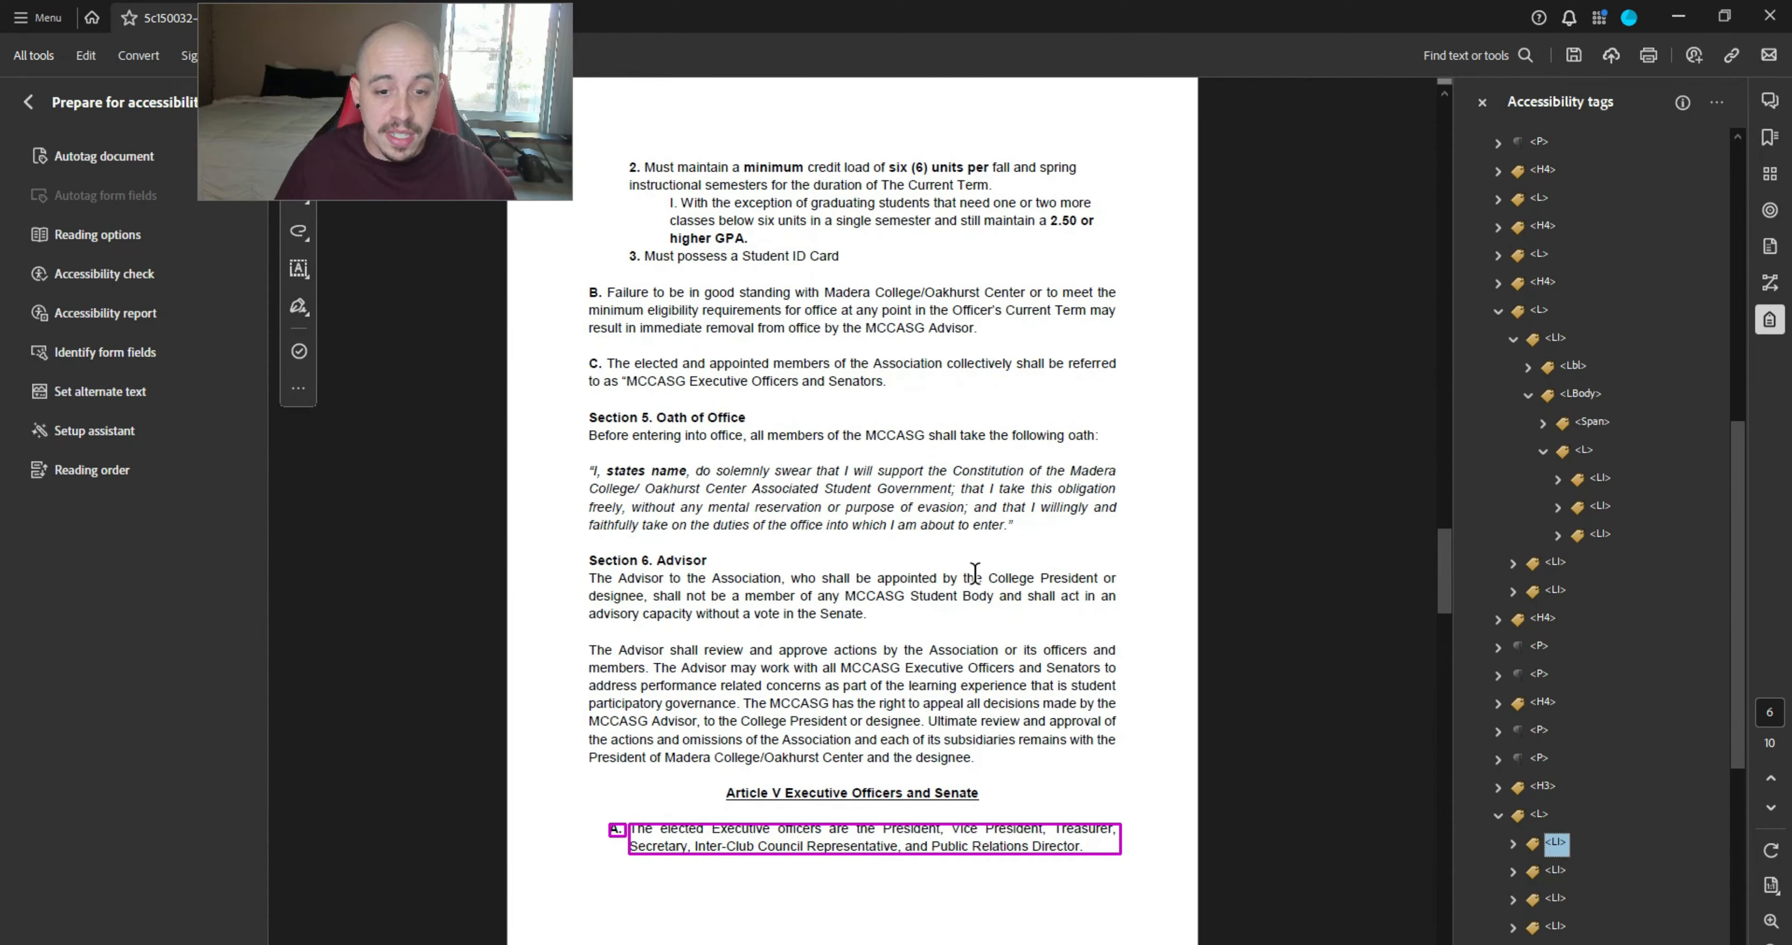
- Delete the empty L tag left after the Article V list and collapse that list in the tag tree
key("Down")
key("Down")
key("Down")
key("Down")
key("Down")
key("Down")
key("Down")
key("Down")
key("Down")
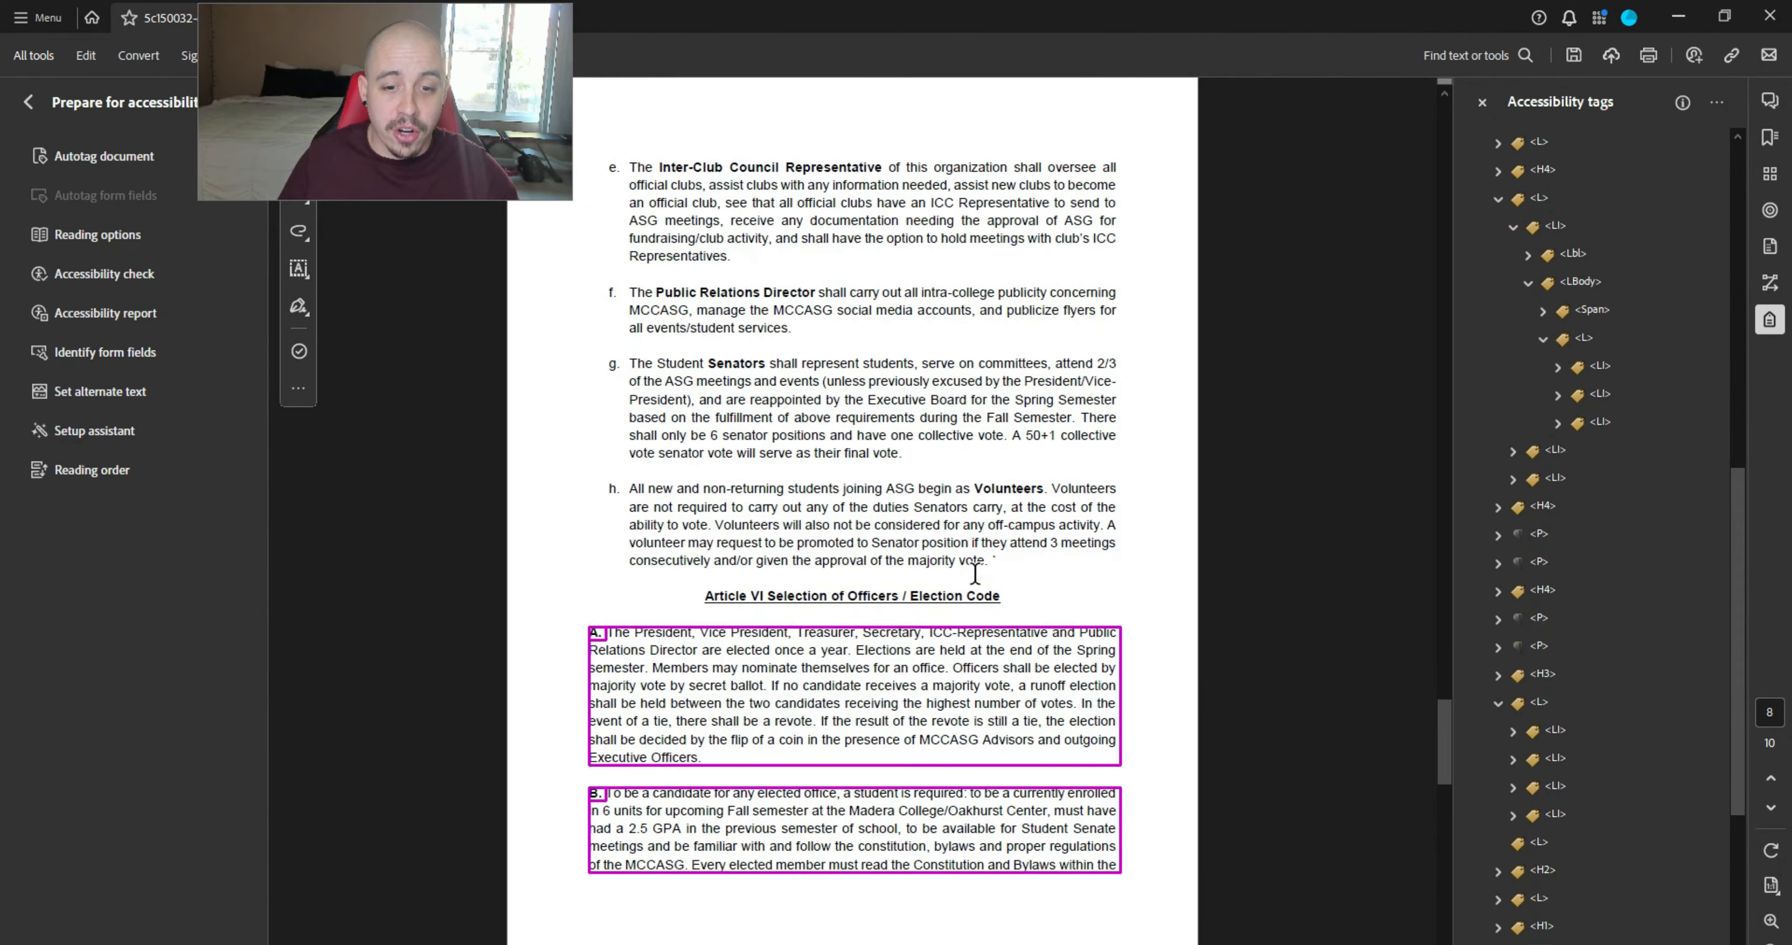
key("Delete")
key("Up")
key("Up")
key("Up")
key("Up")
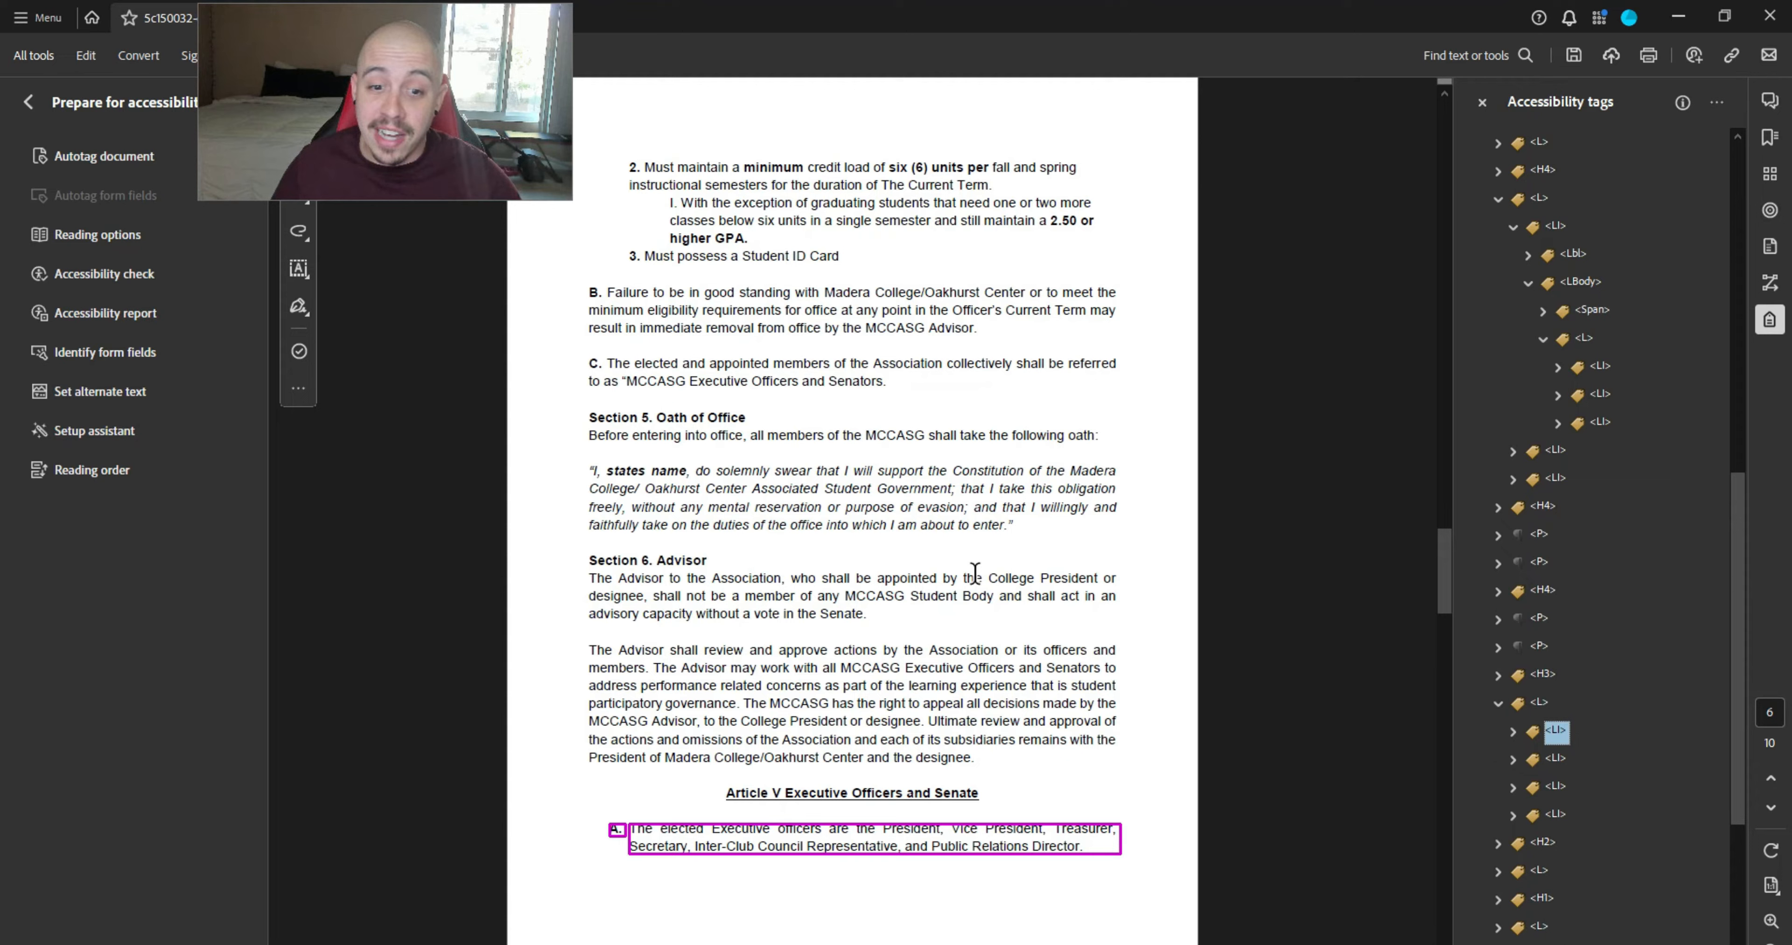
key("Up")
key("Left")
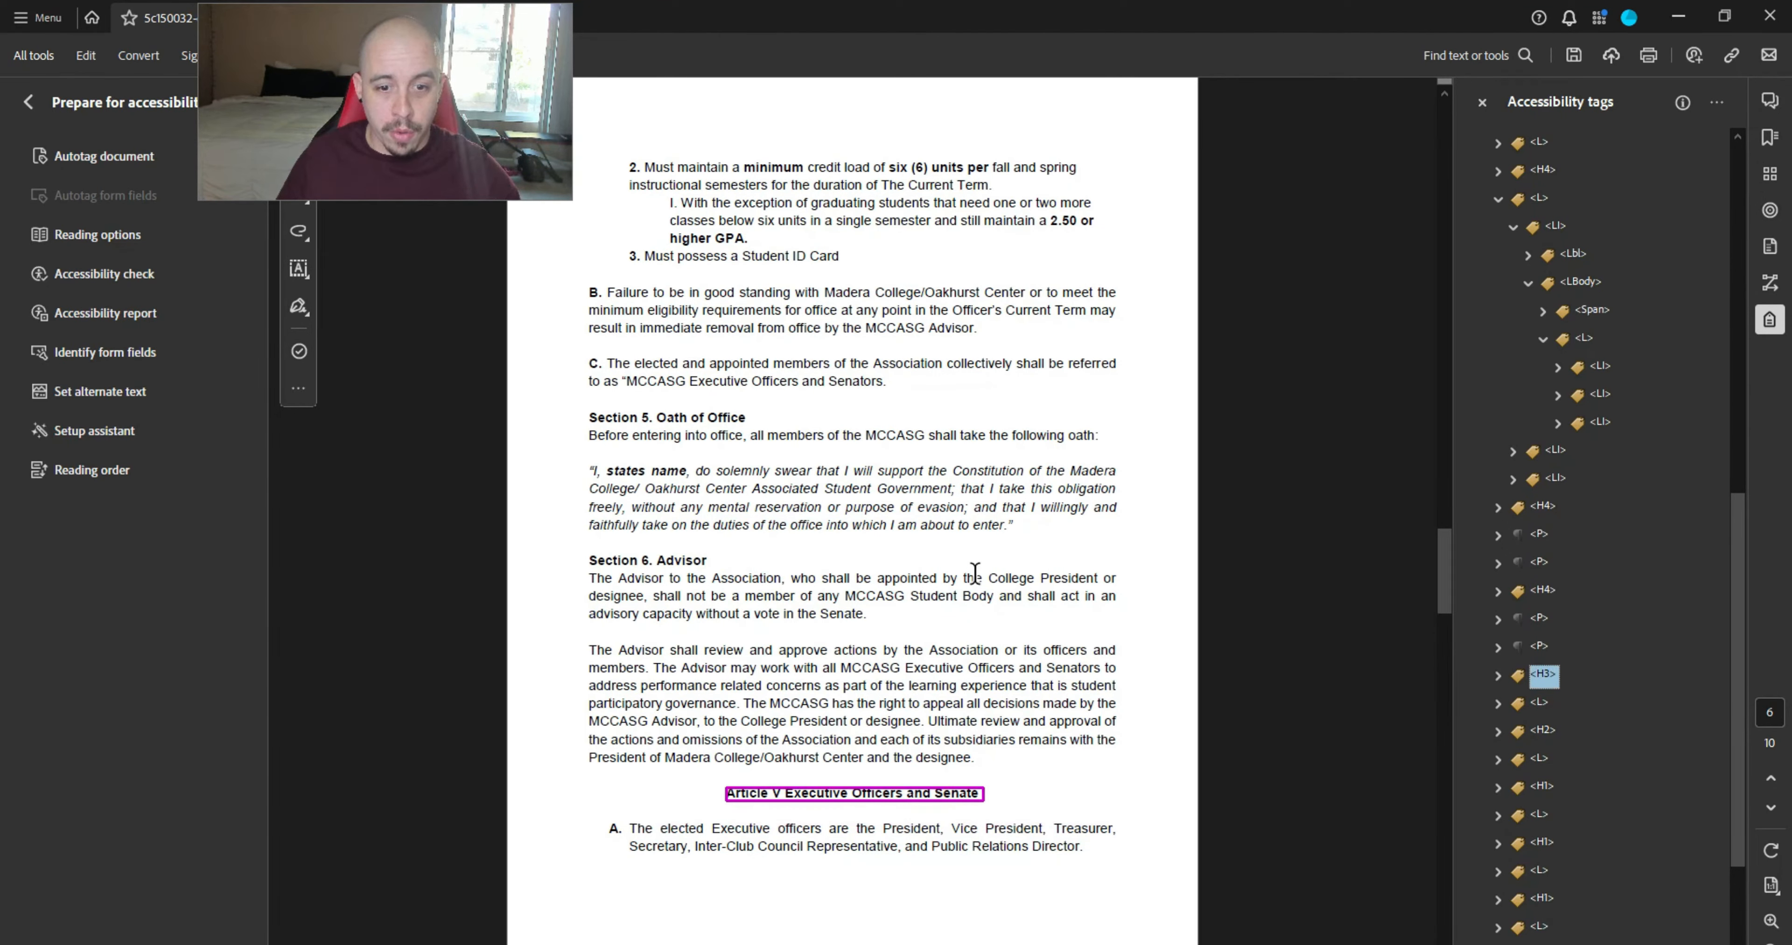
- Retag the "Section 1. Powers and Duties of Officers" heading as H4
key("Down")
key("Left")
key("BackSpace")
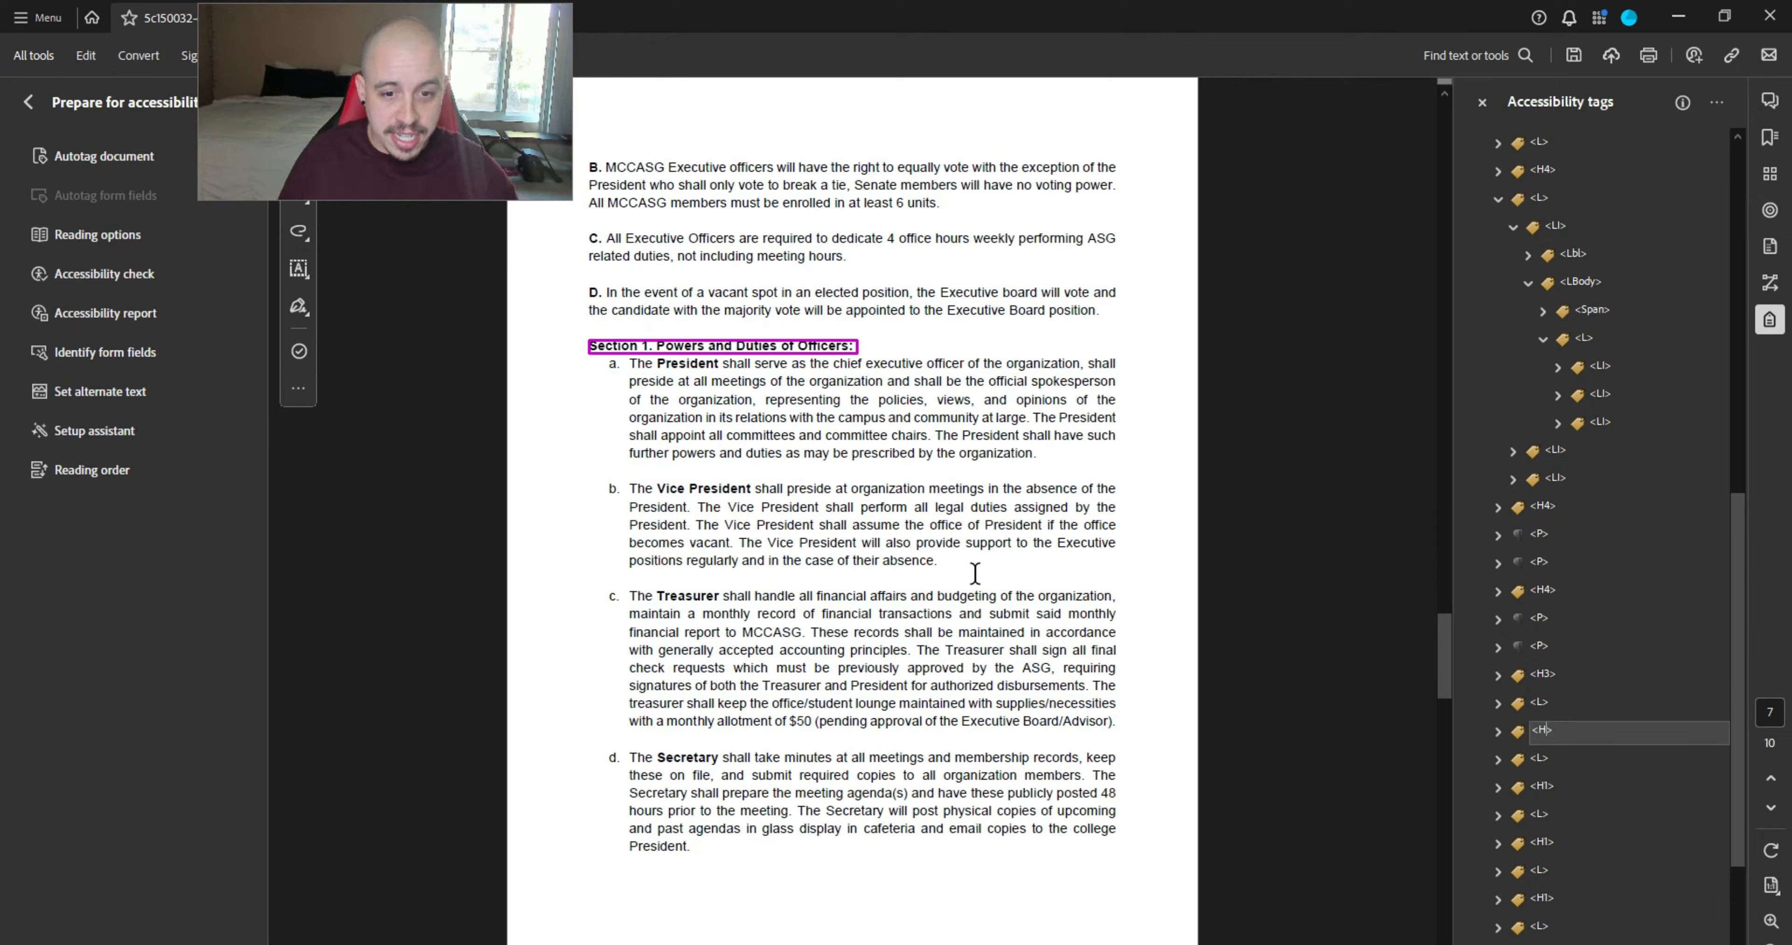
type("4")
key("Return")
- Examine the list item tags for the officer duties under Section 1 against the document text
key("Down")
key("Right")
key("Down")
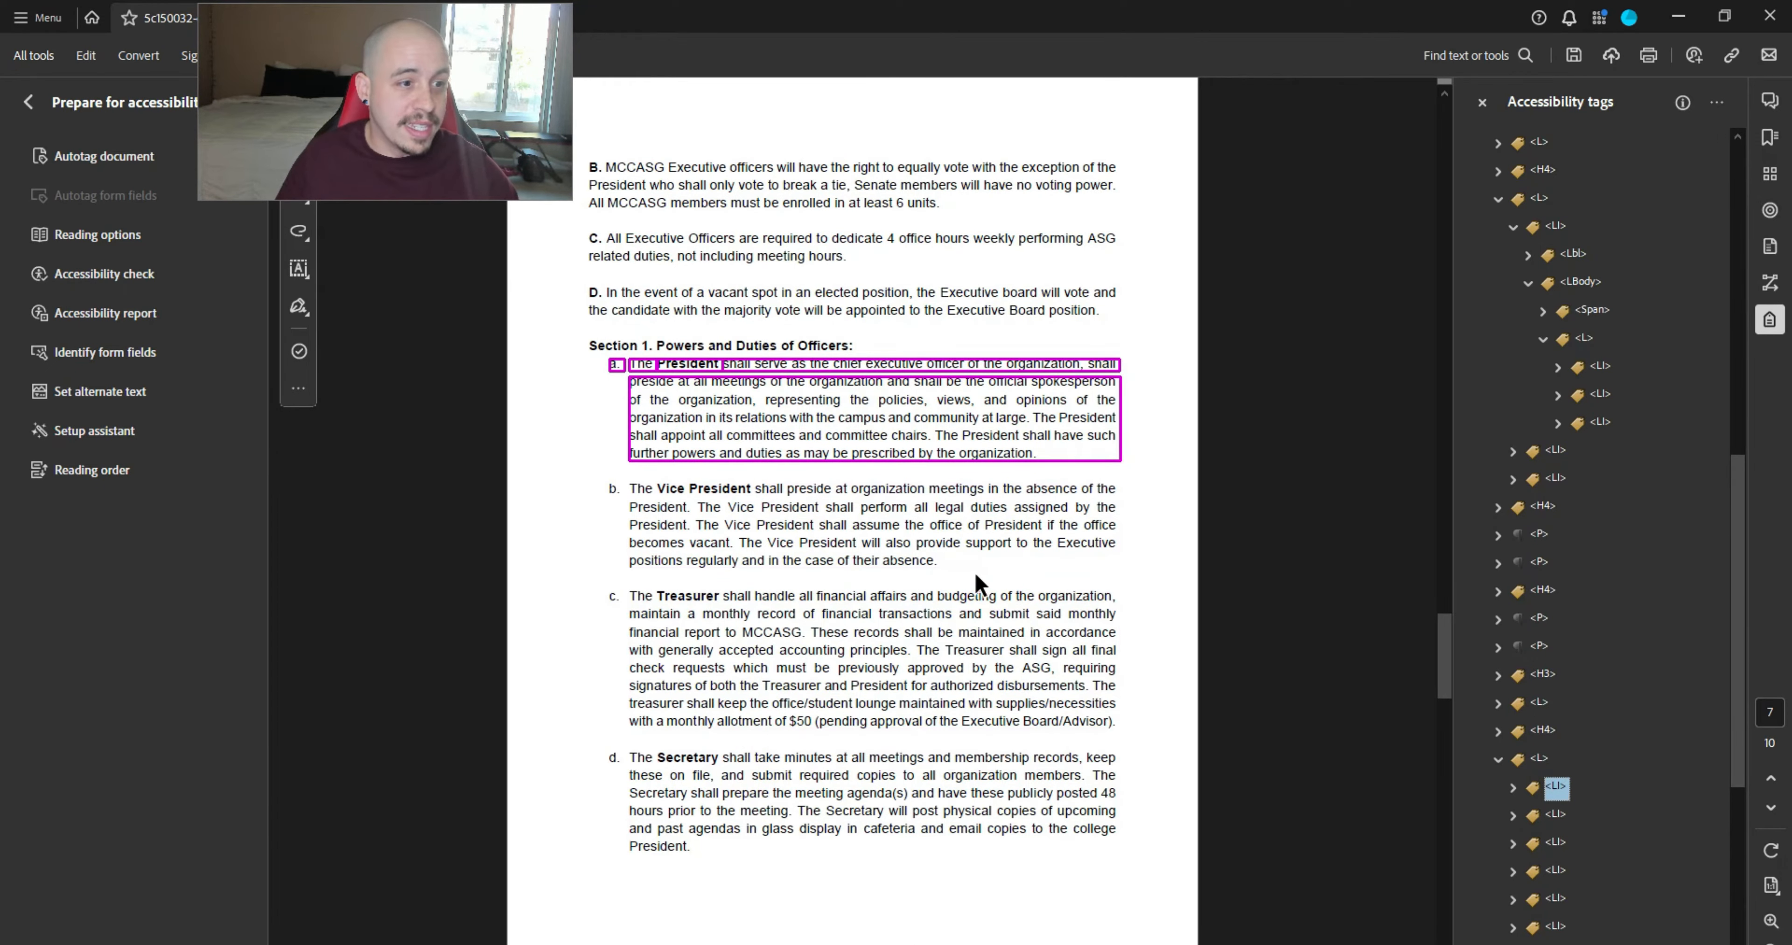
key("Down")
key("Down")
key("Down")
key("Down")
key("Down")
key("Down")
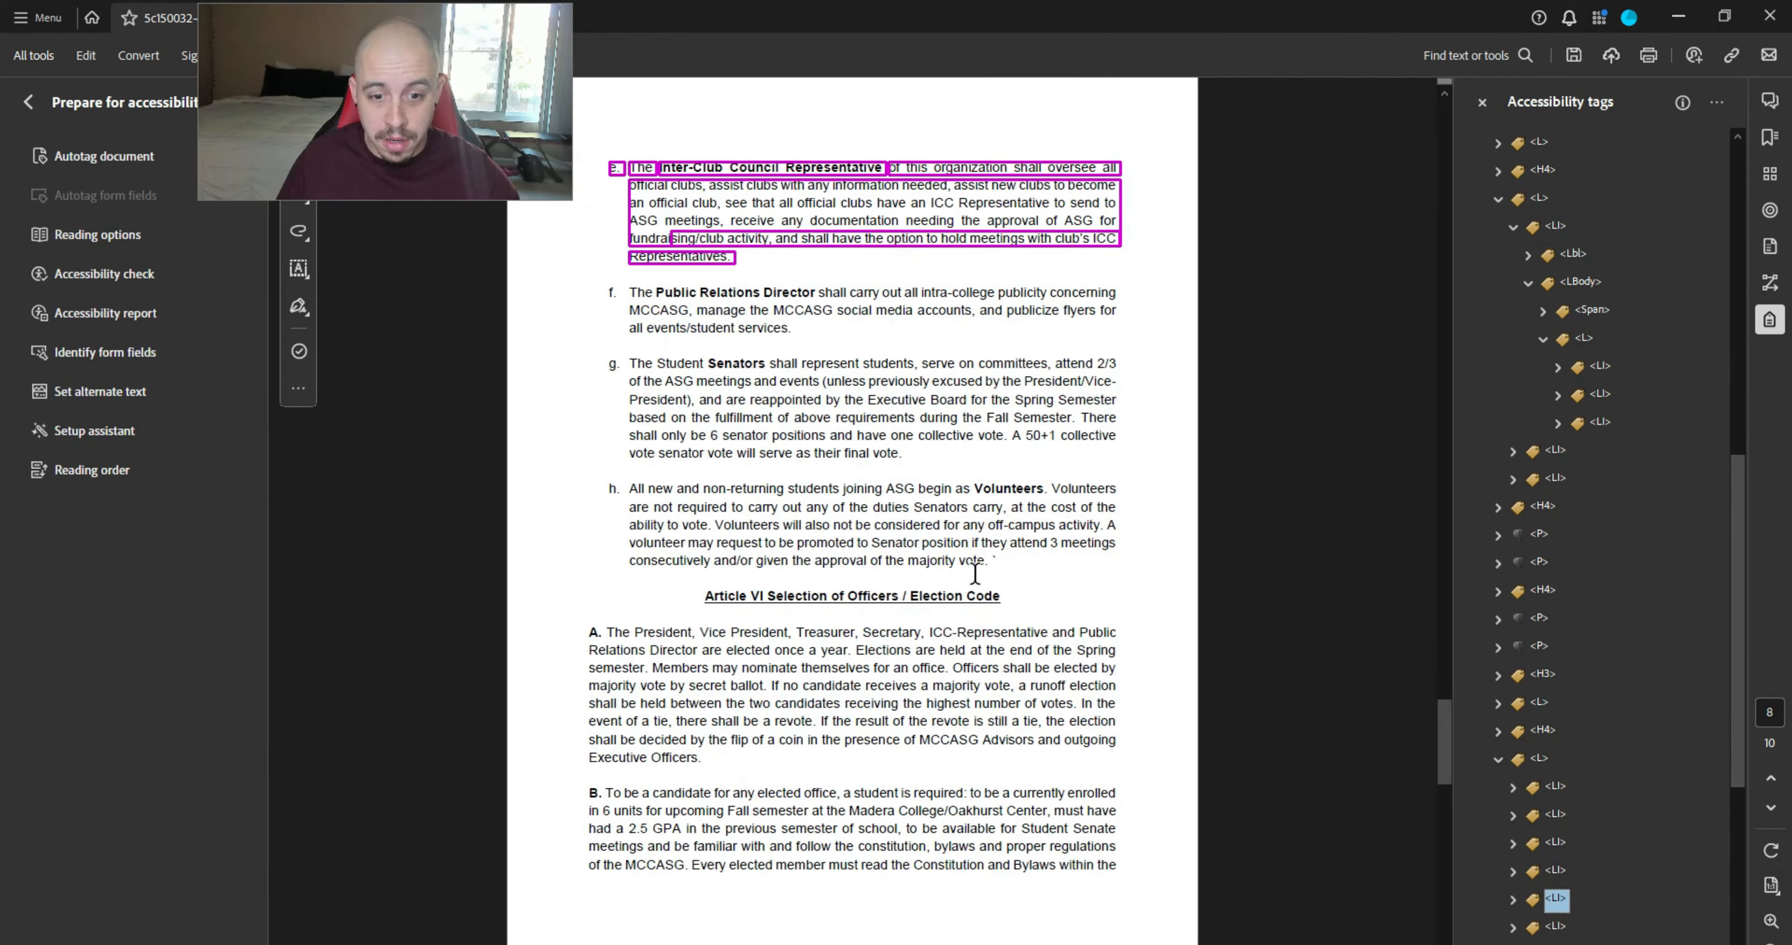
- Retag the "Article VI Selection of Officers / Election Code" heading as H3
key("Down")
key("Down")
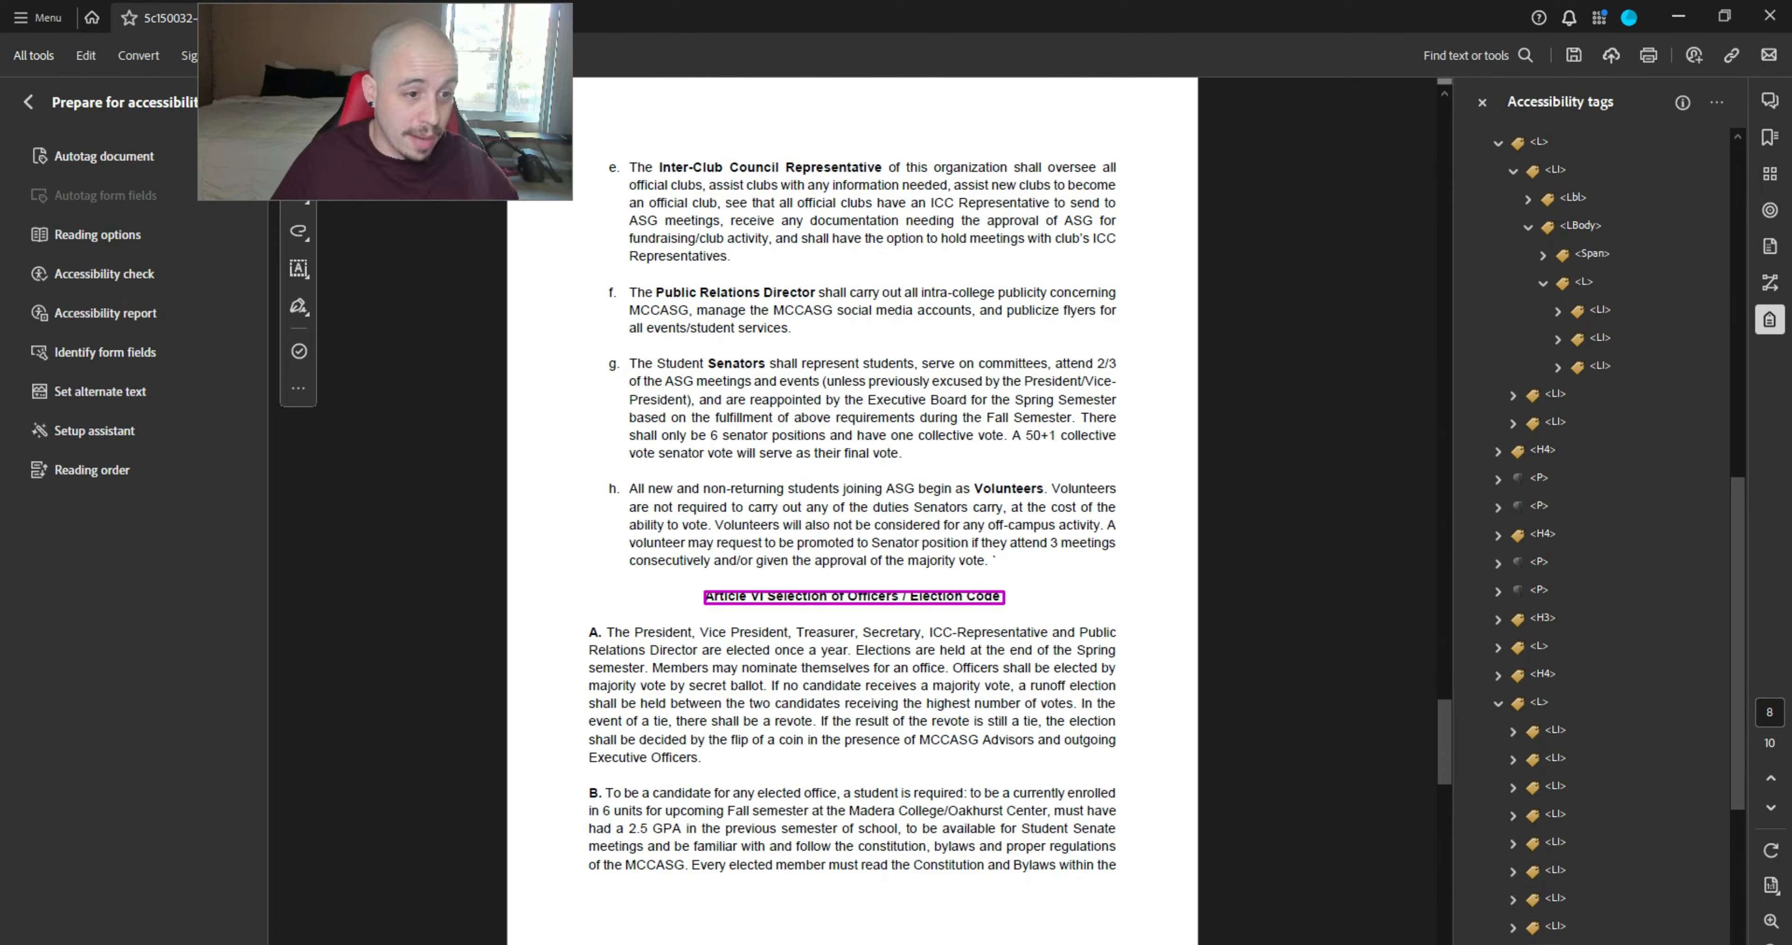
key("Down")
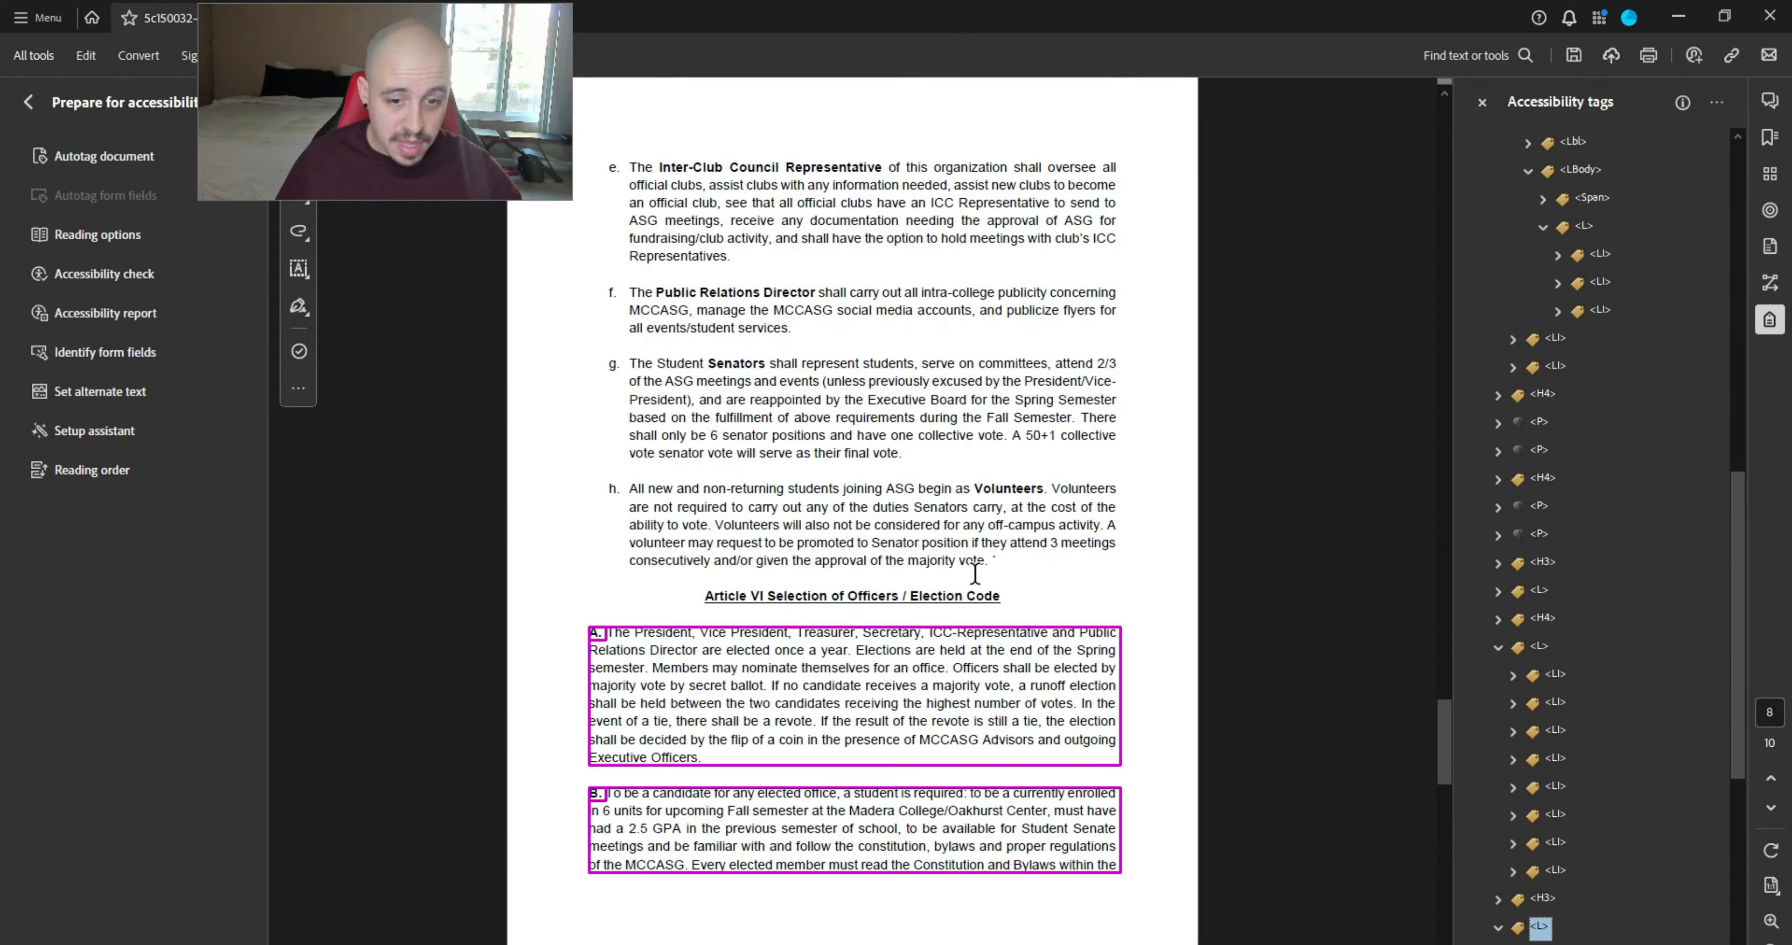
- Check the list items under Article VI and retag the "Article VII Meetings" heading as H3
key("Down")
key("Down")
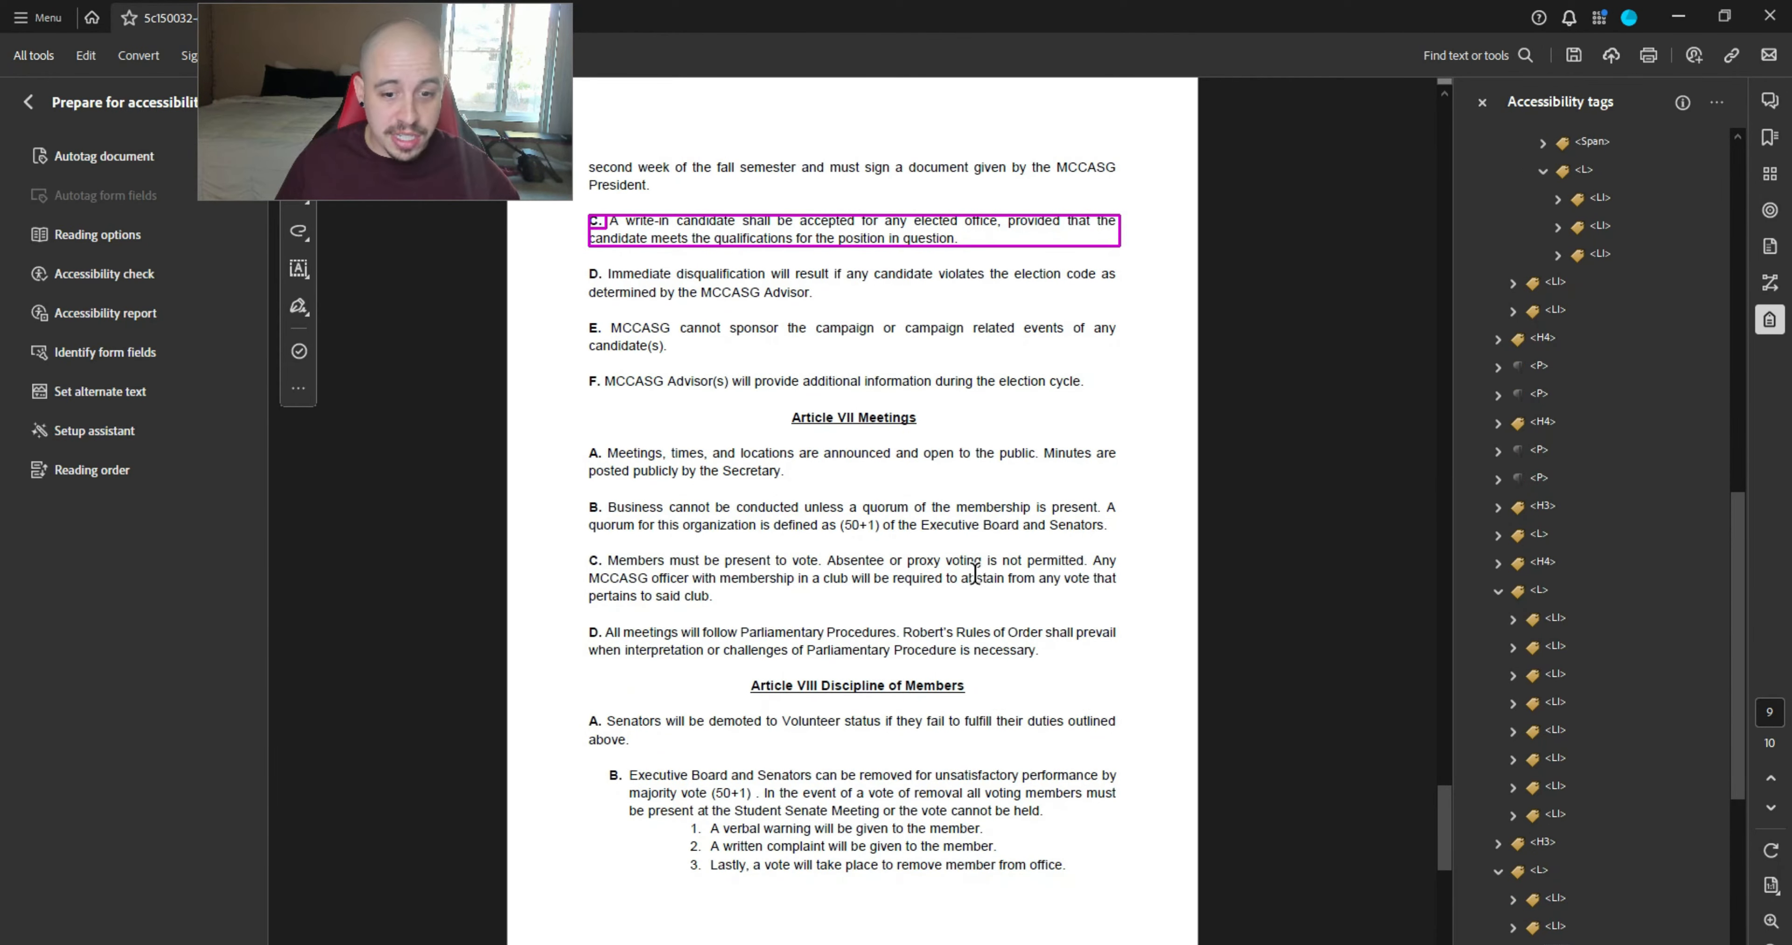
key("Down")
key("Down")
key("Down")
key("Down")
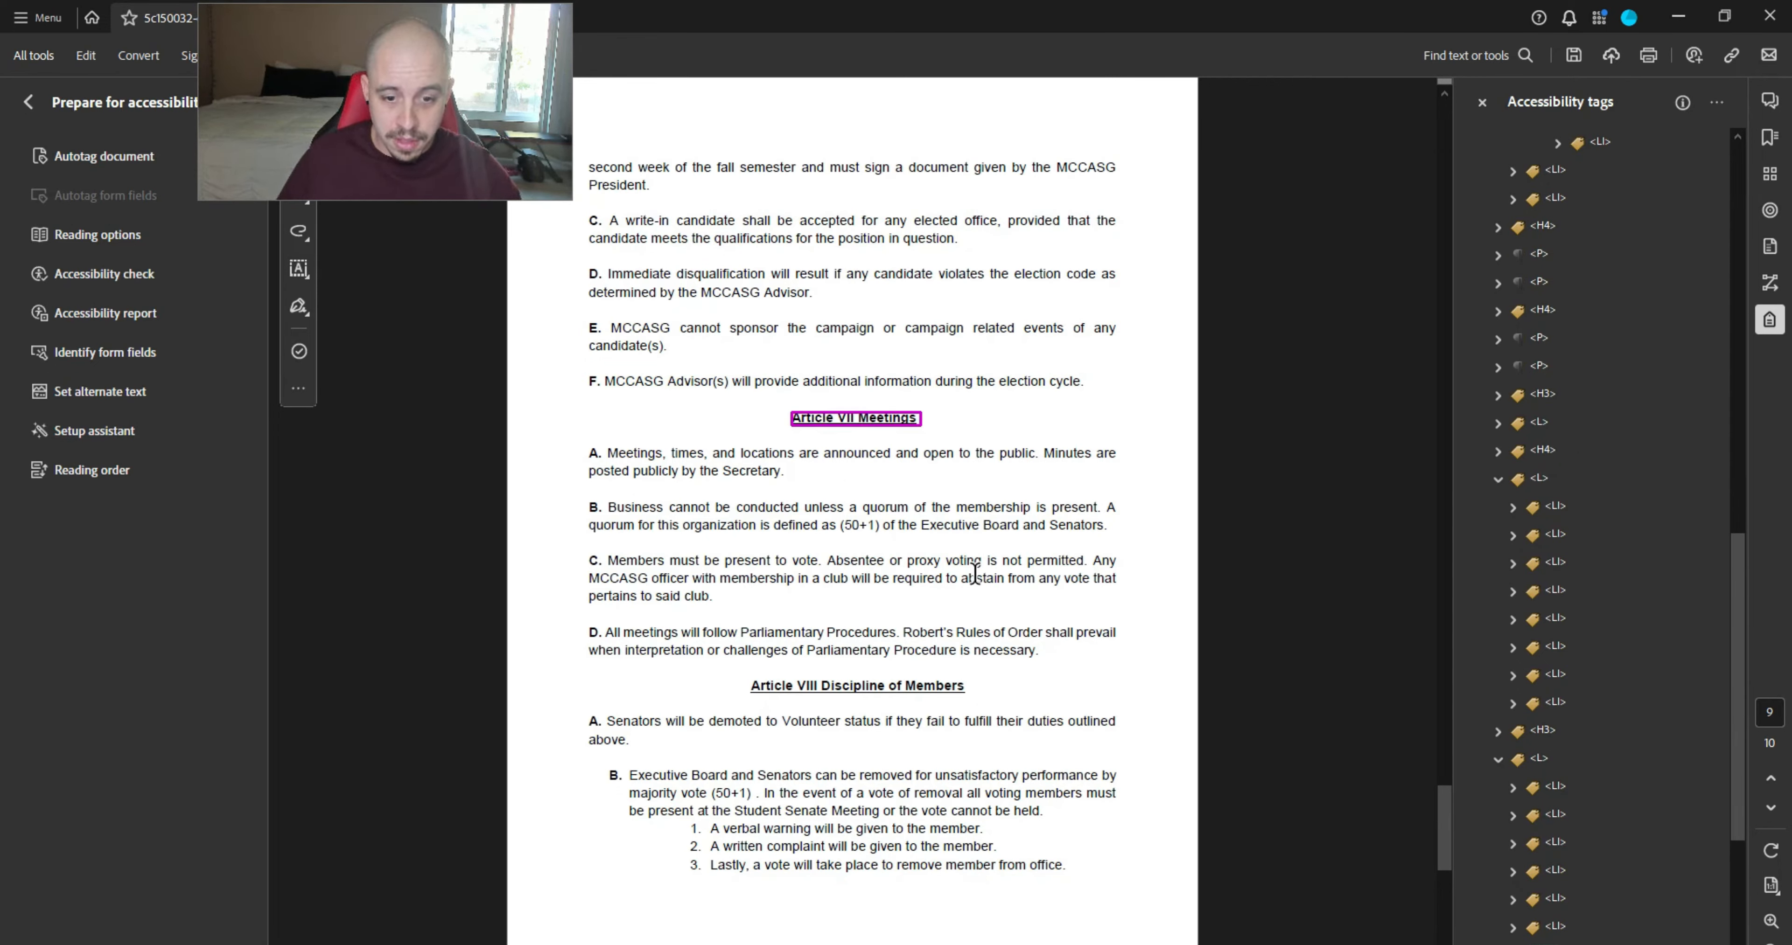
key("Down")
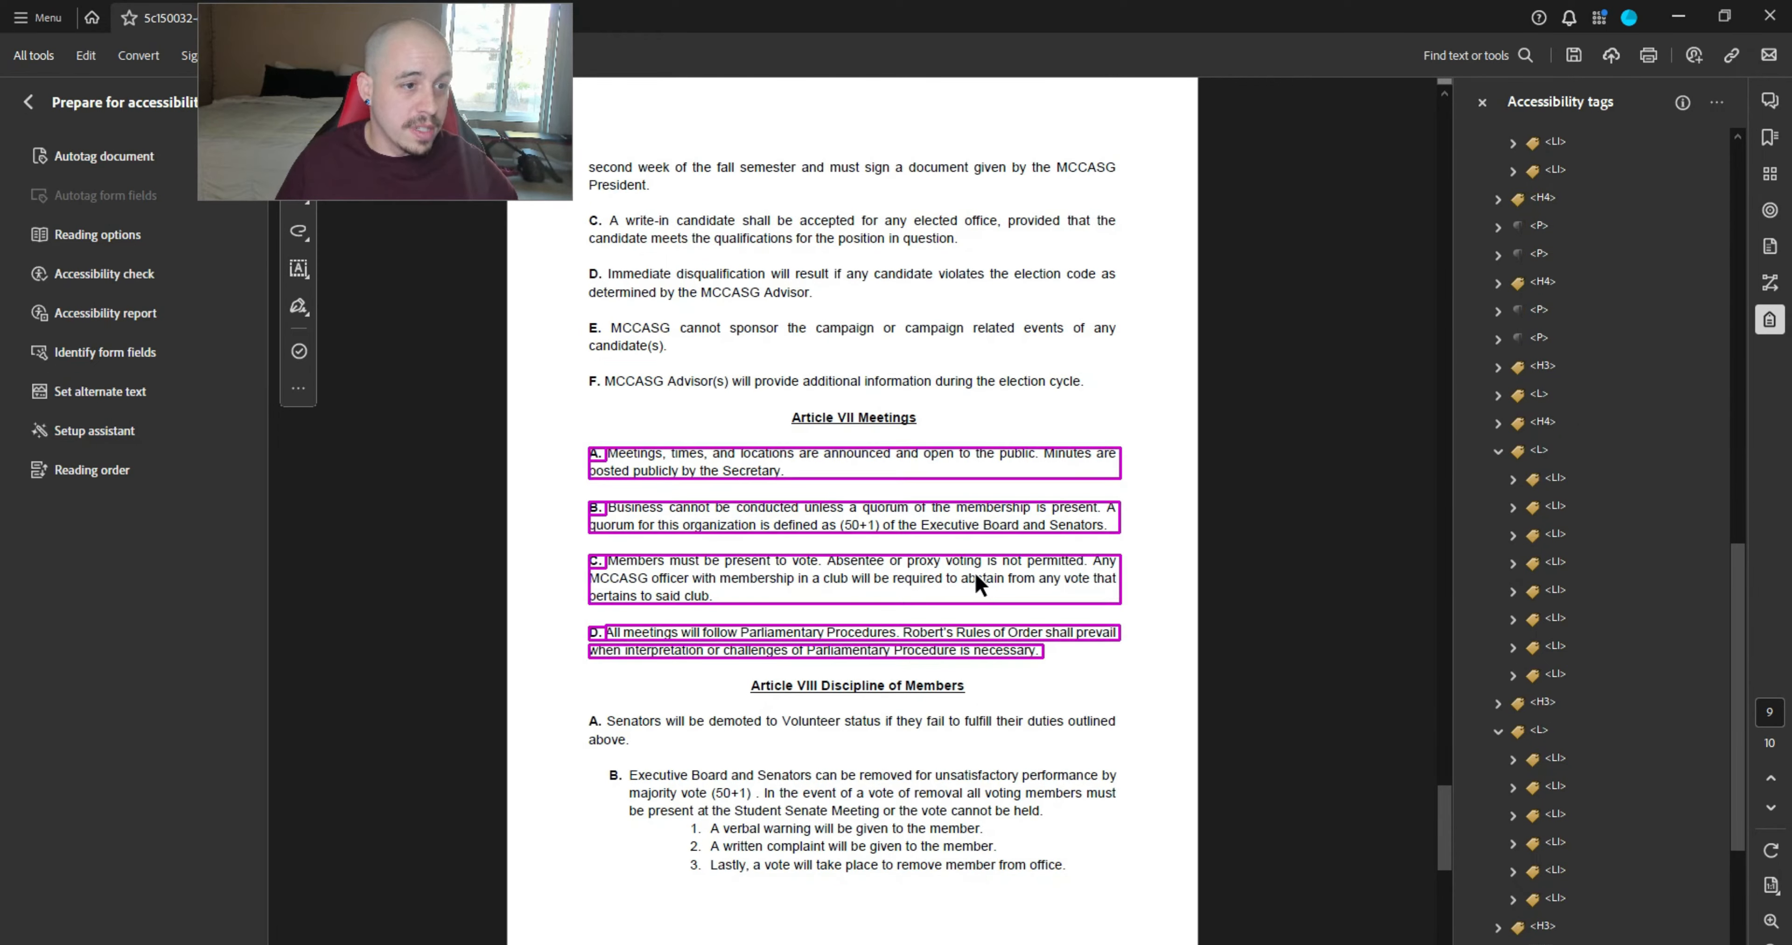
- Check the list items under Article VII and retag the "Article VIII Discipline of Members" heading as H3
key("Down")
key("Down")
key("Down")
key("Down")
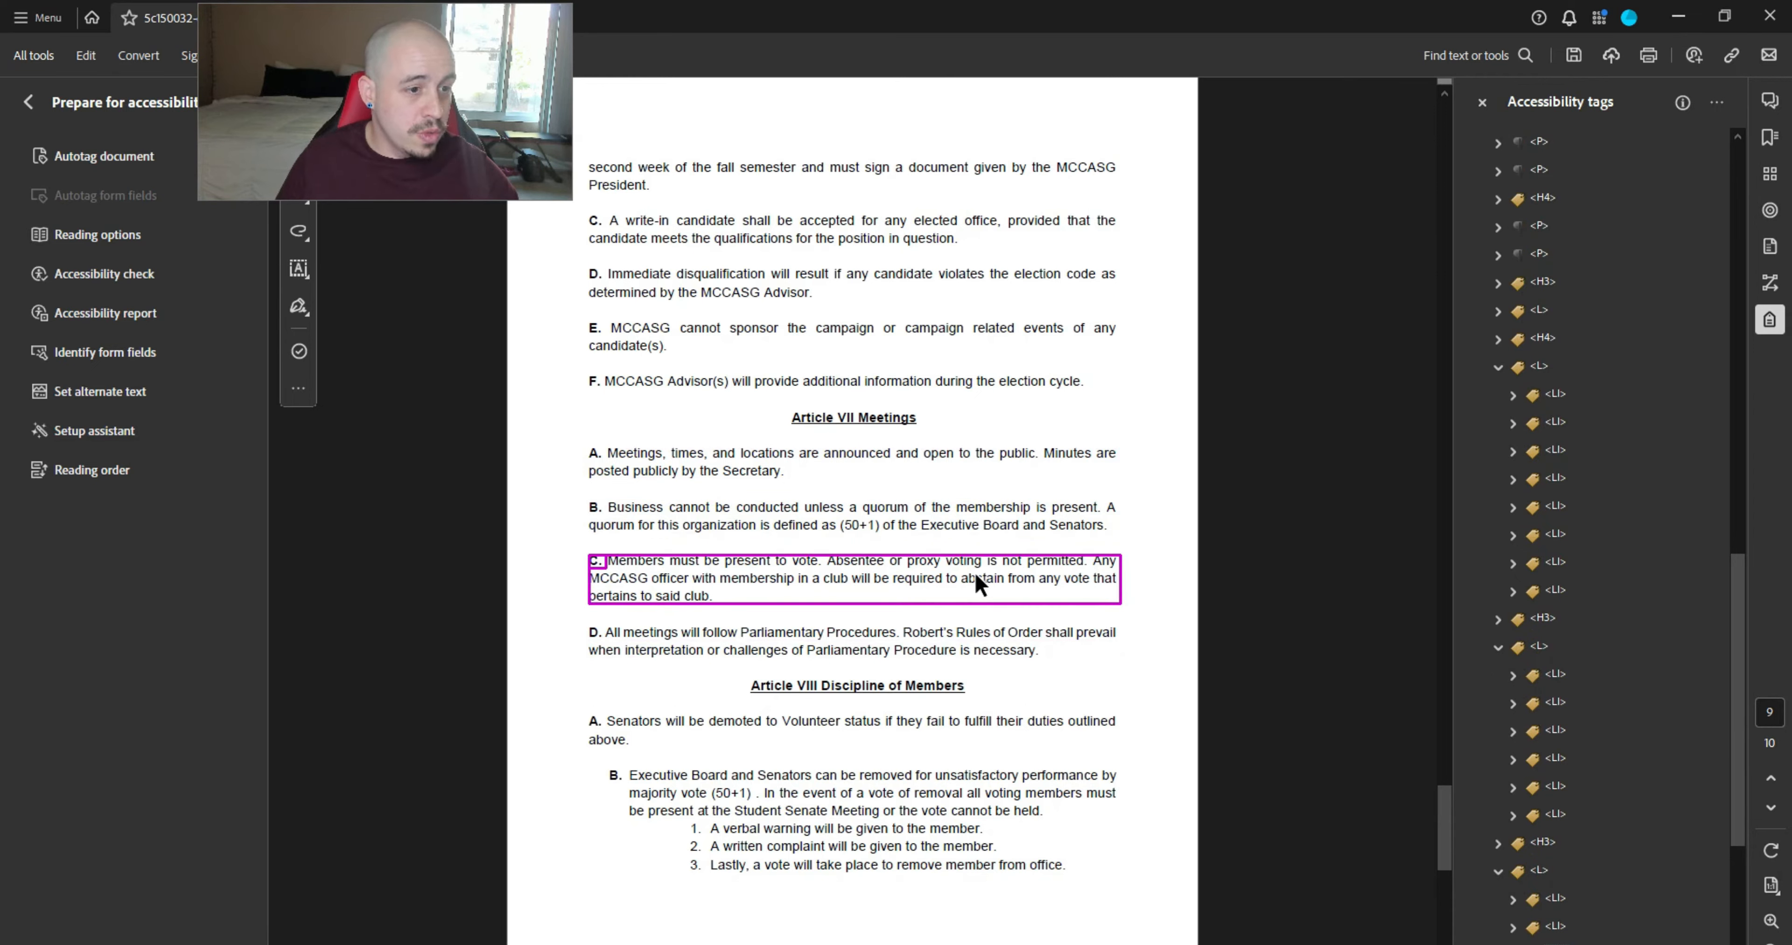
key("Down")
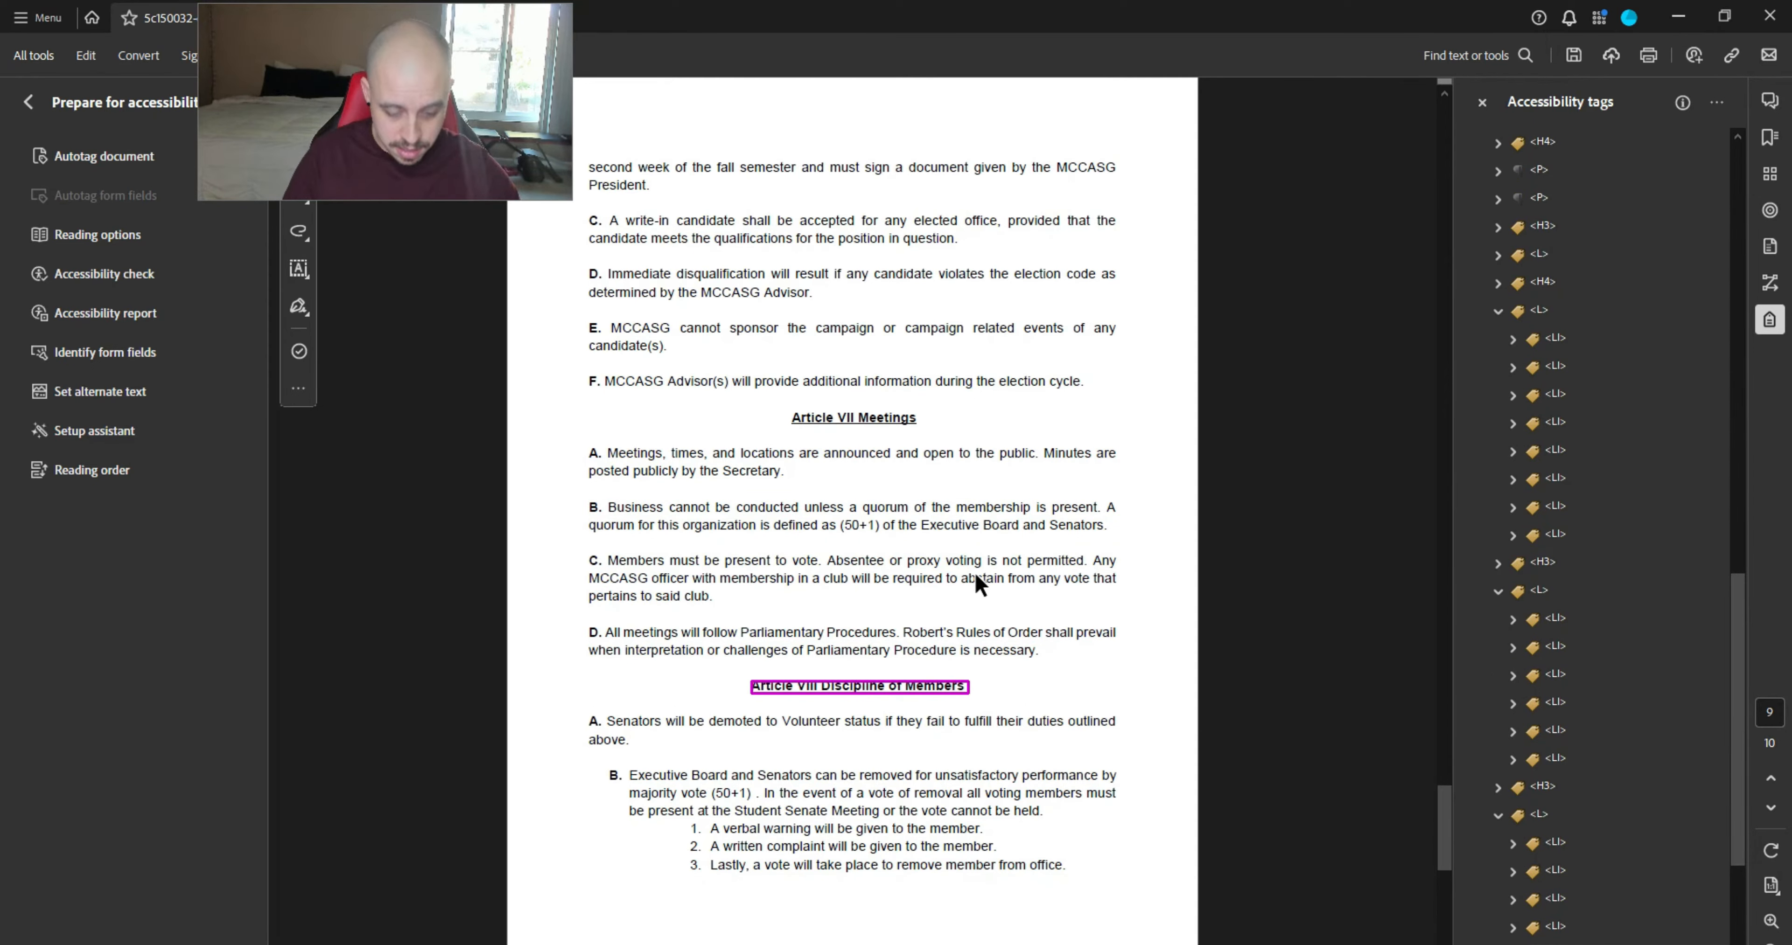
key("Down")
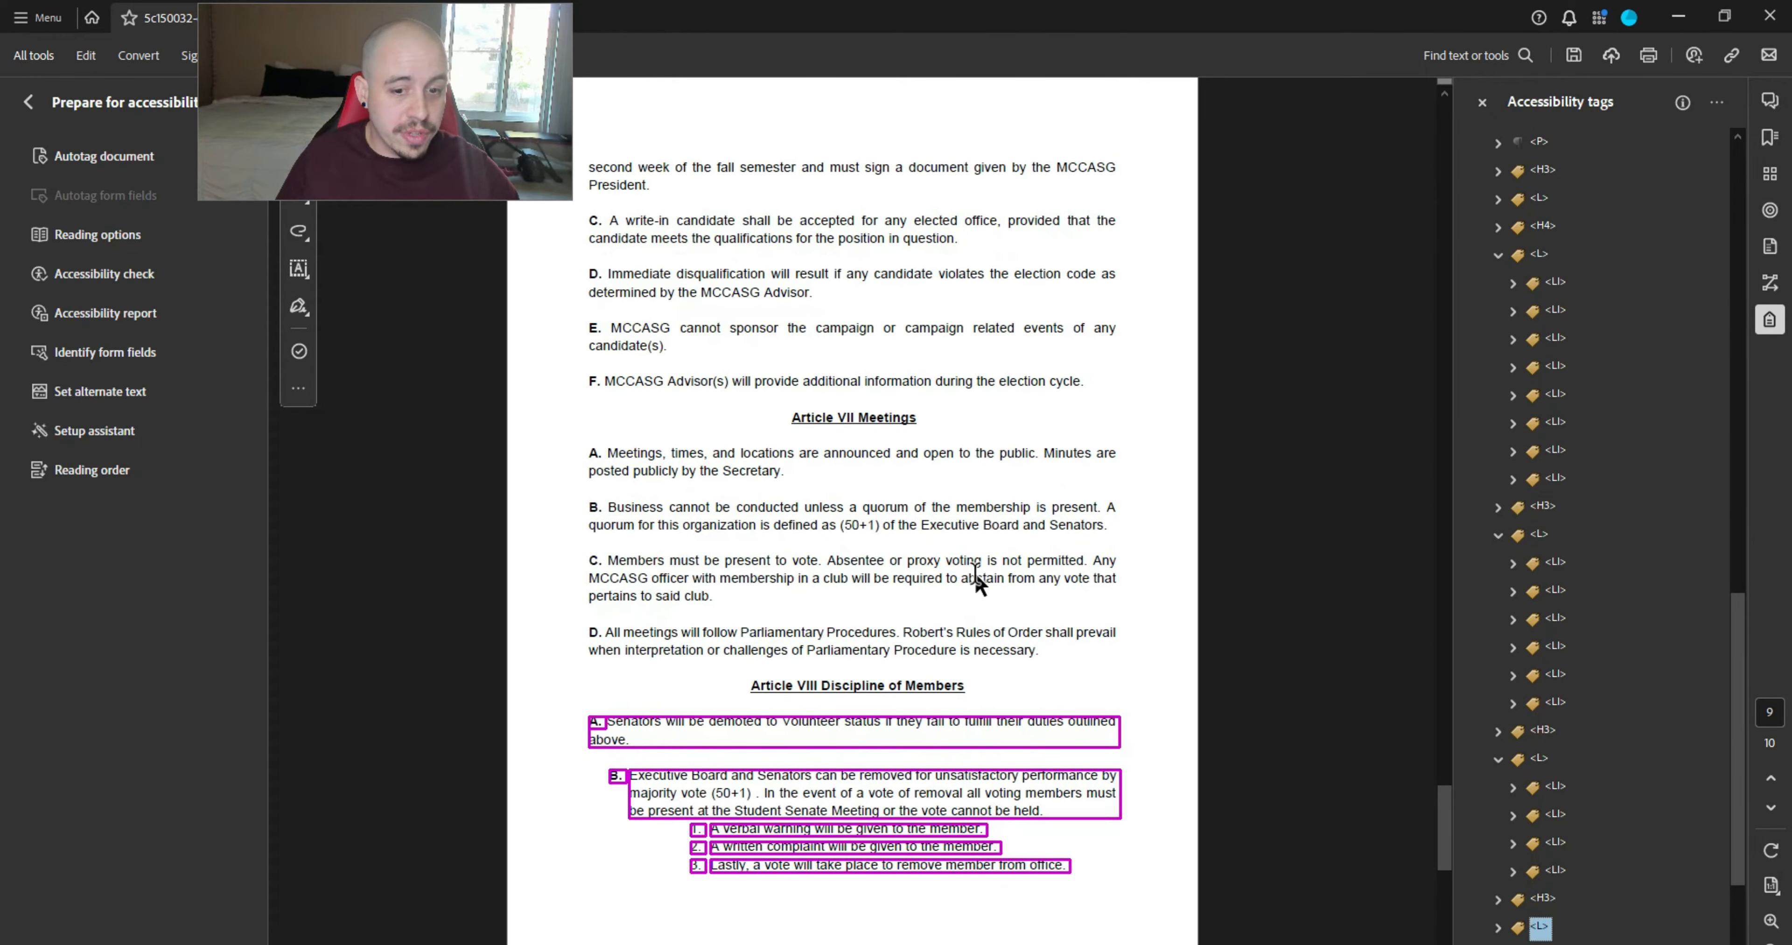
- Examine the Article VIII list across pages 9 and 10 and the tags nested inside item A
key("Right")
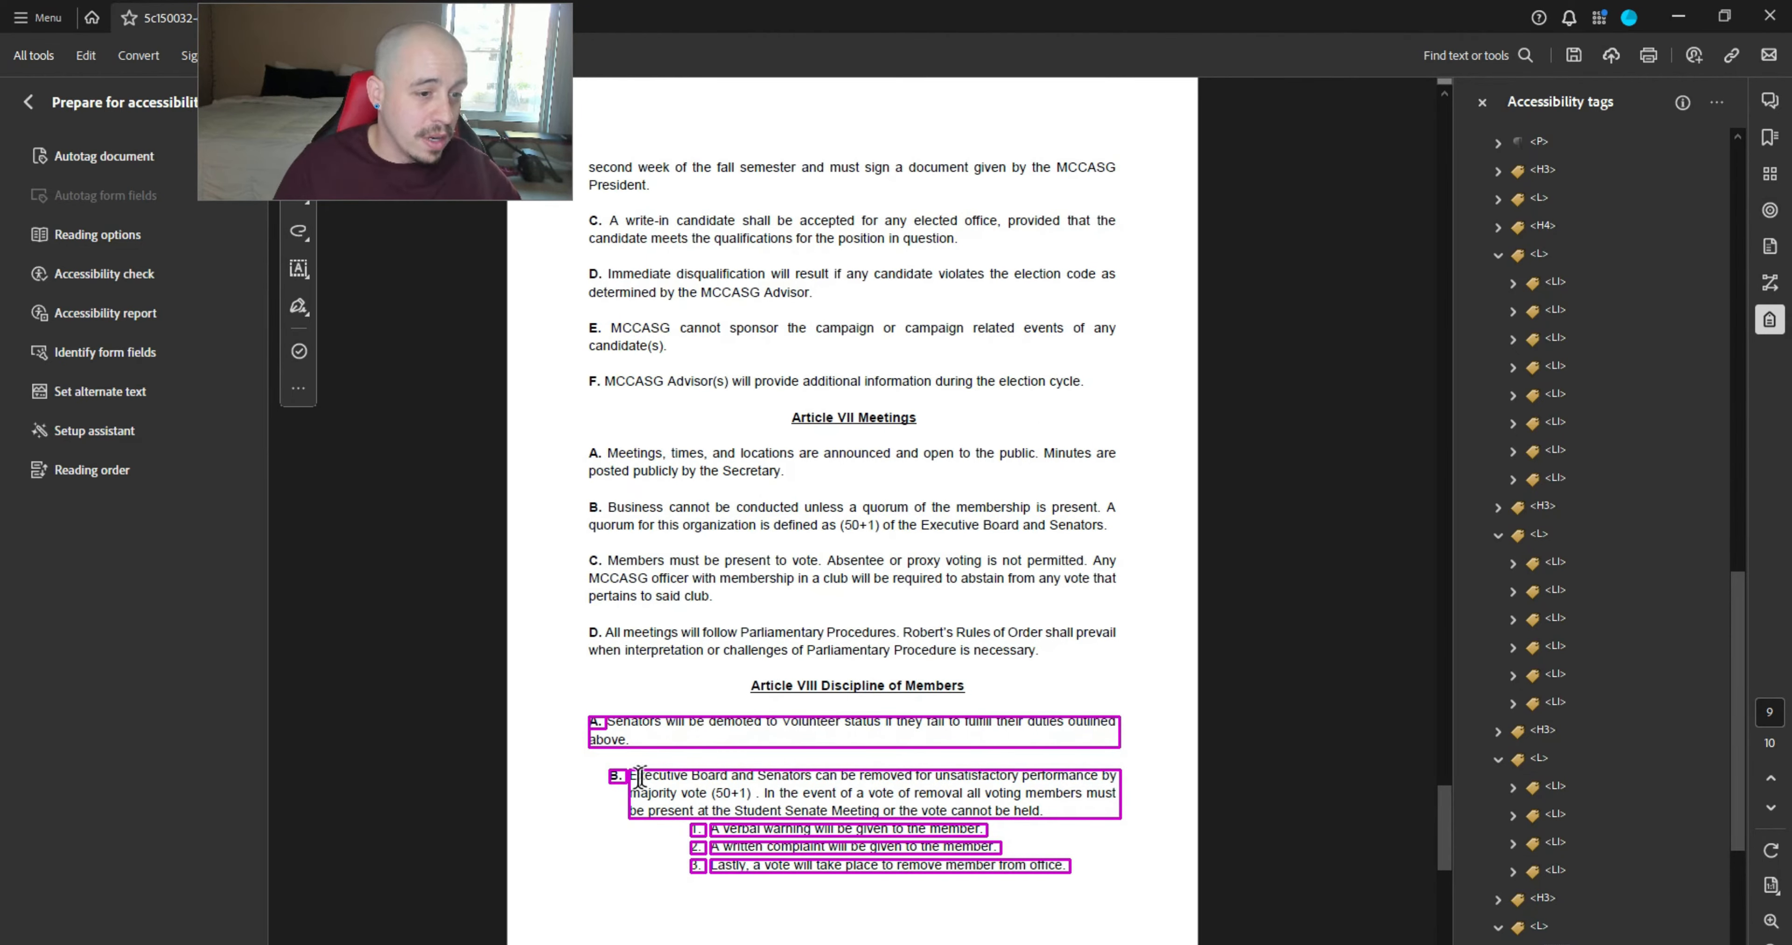
scroll(654, 772, "down", 8)
scroll(660, 771, "up", 4)
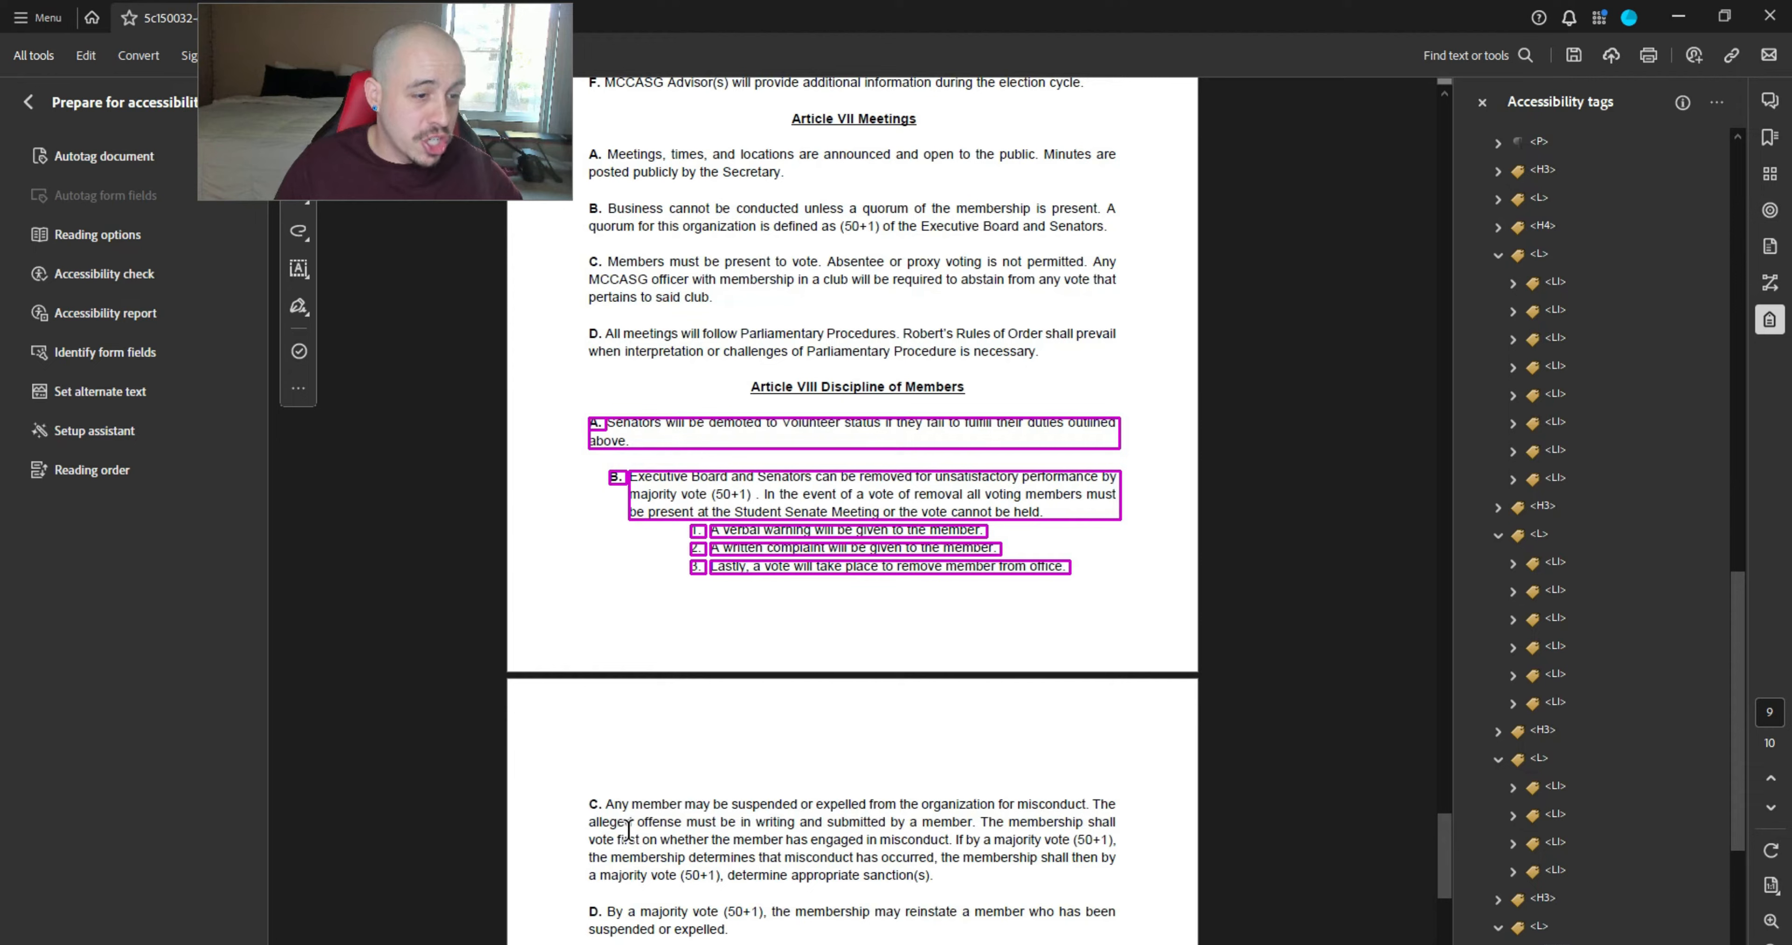
scroll(628, 831, "down", 2)
key("Down")
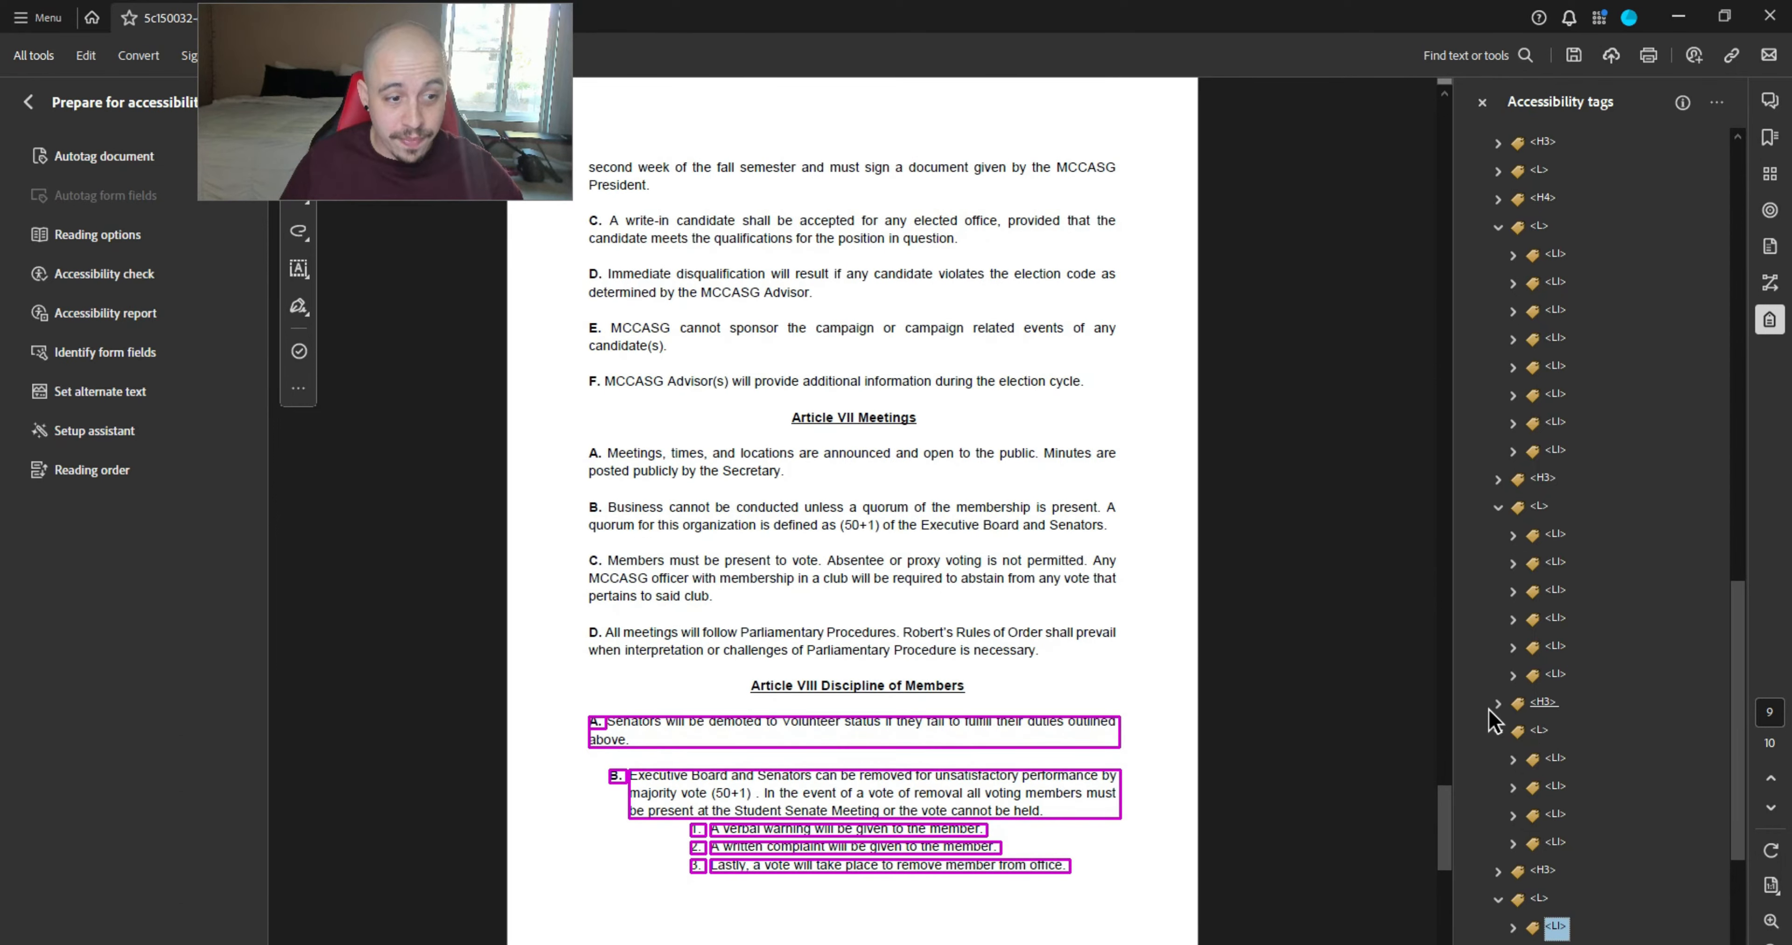
key("Down")
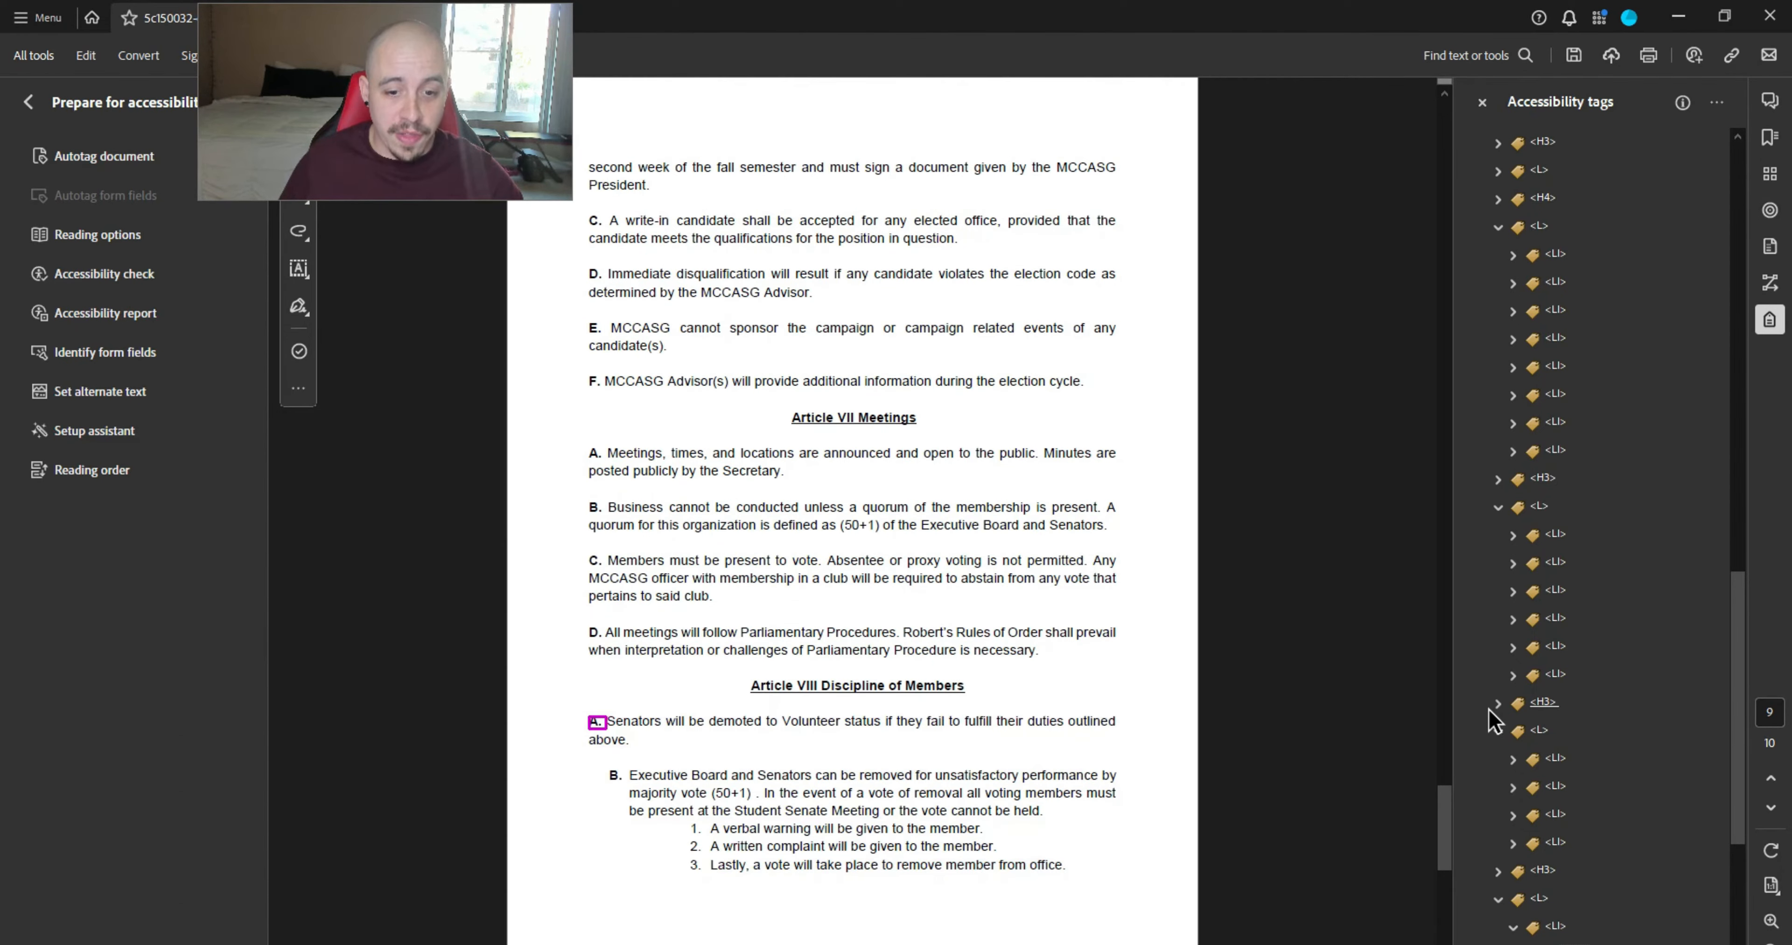
key("Down")
key("Down")
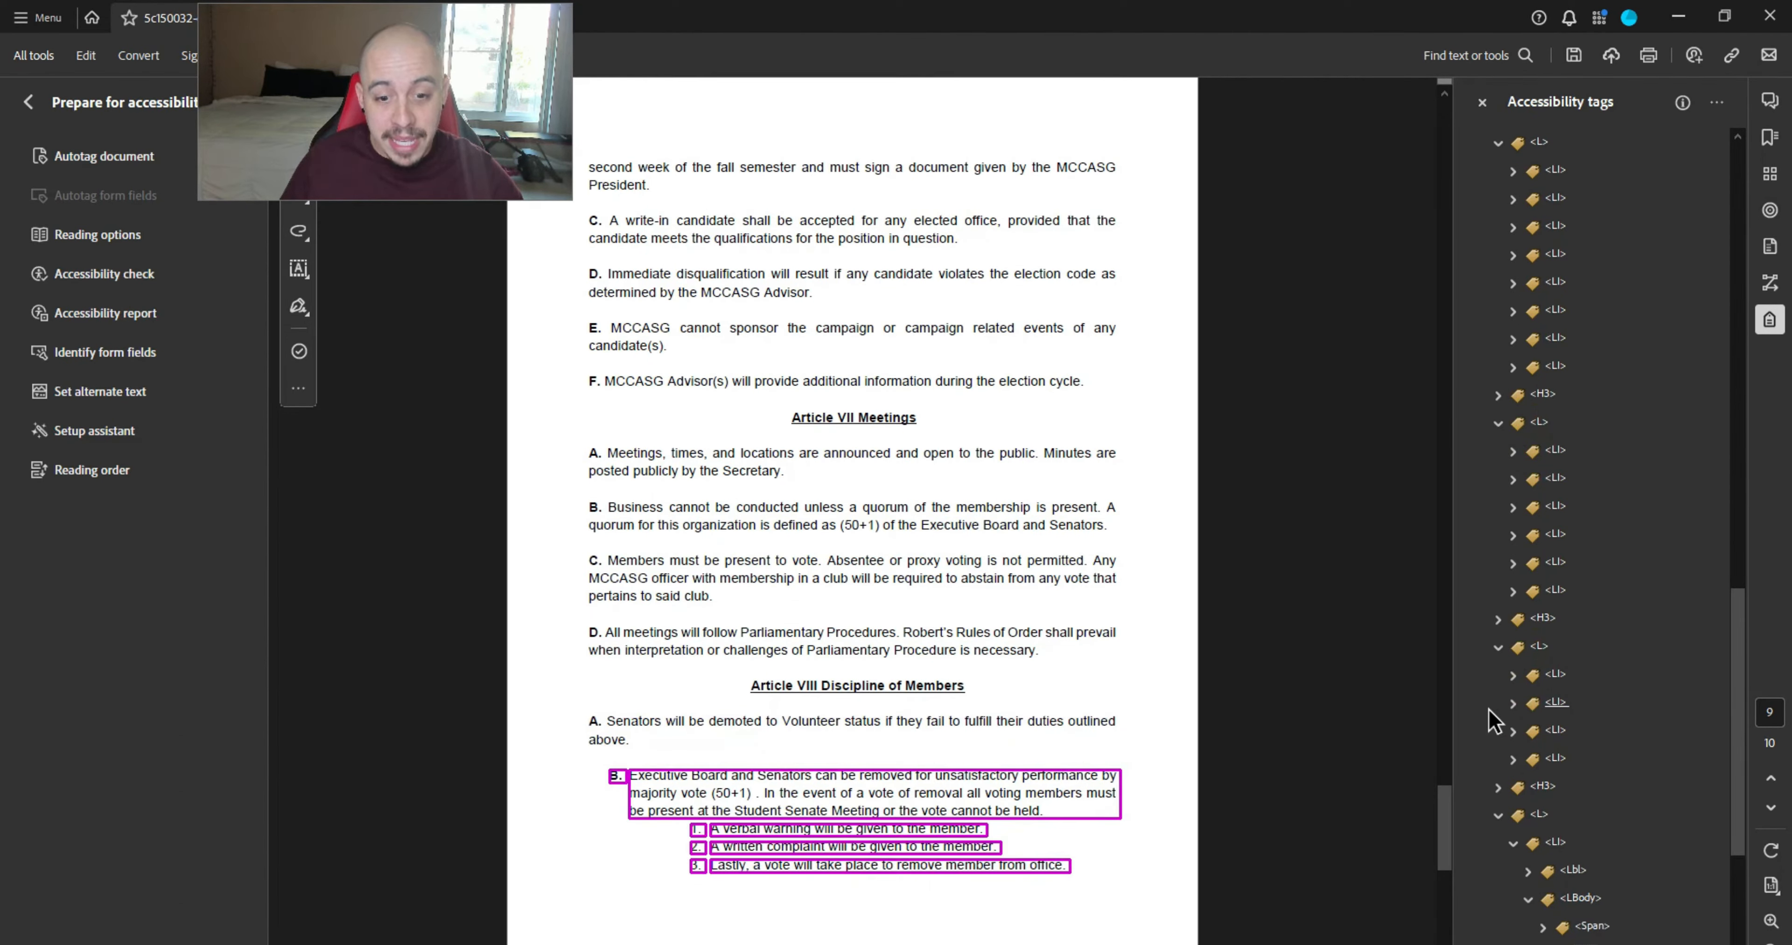
- Move the LI tag for item B out of item A's nested list to directly after item A in the Article VIII list
key("Right")
key("Down")
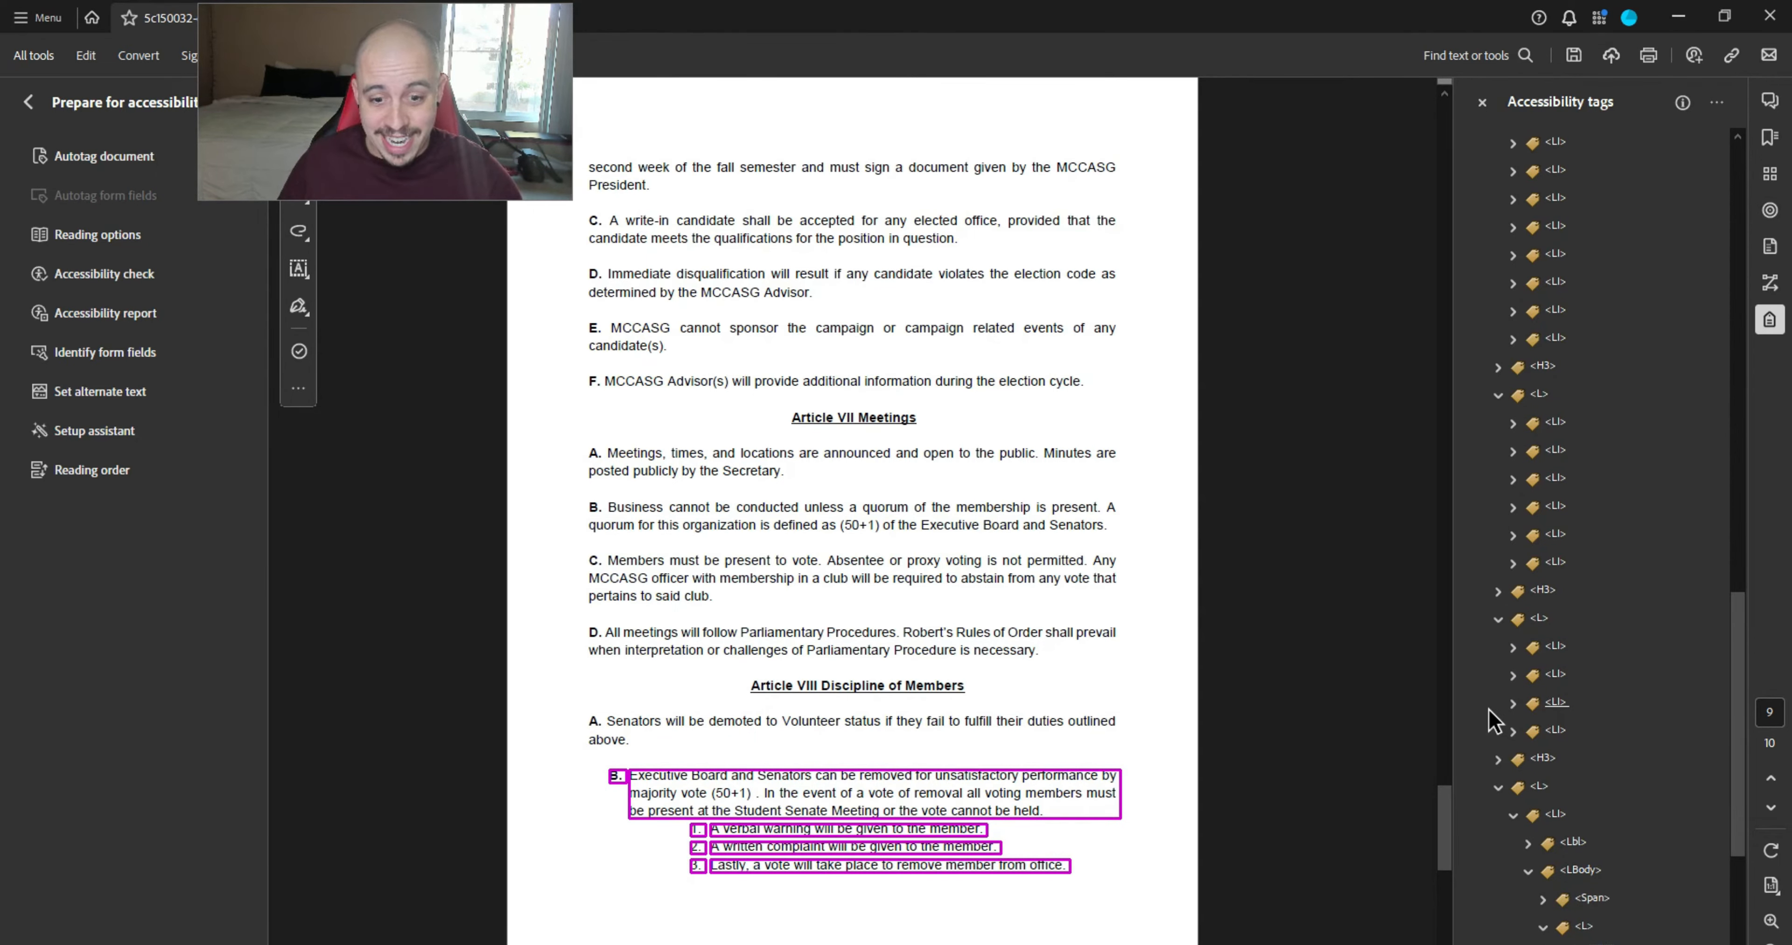
key("Down")
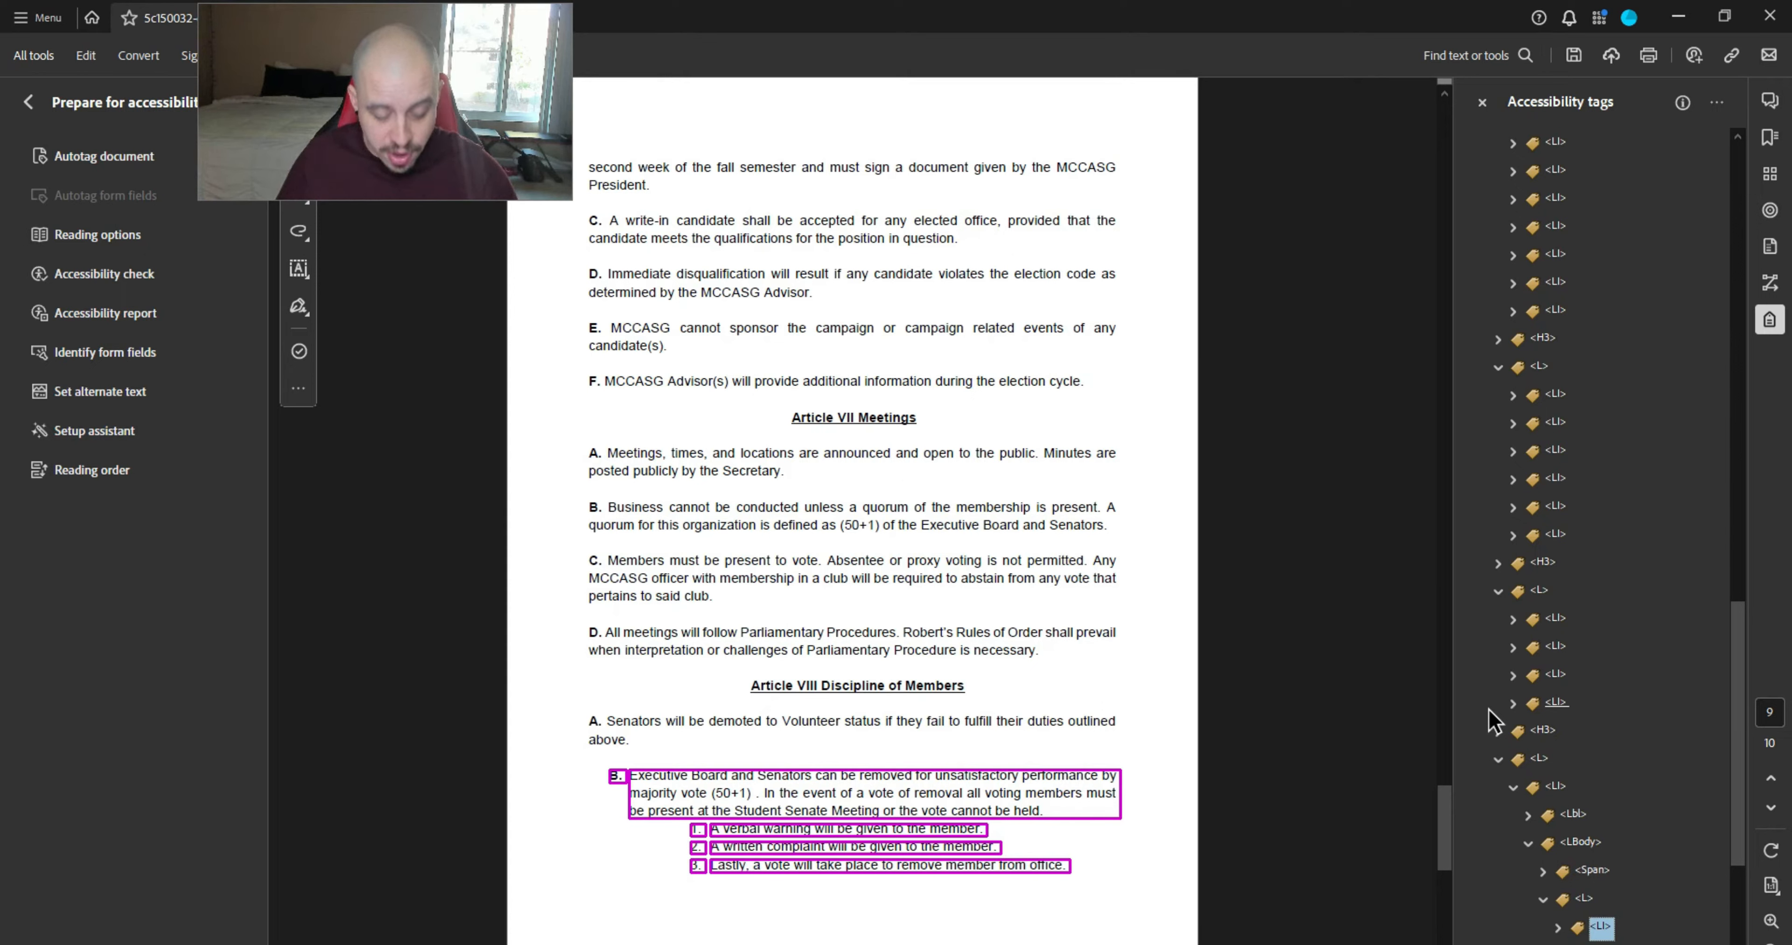
key("Up")
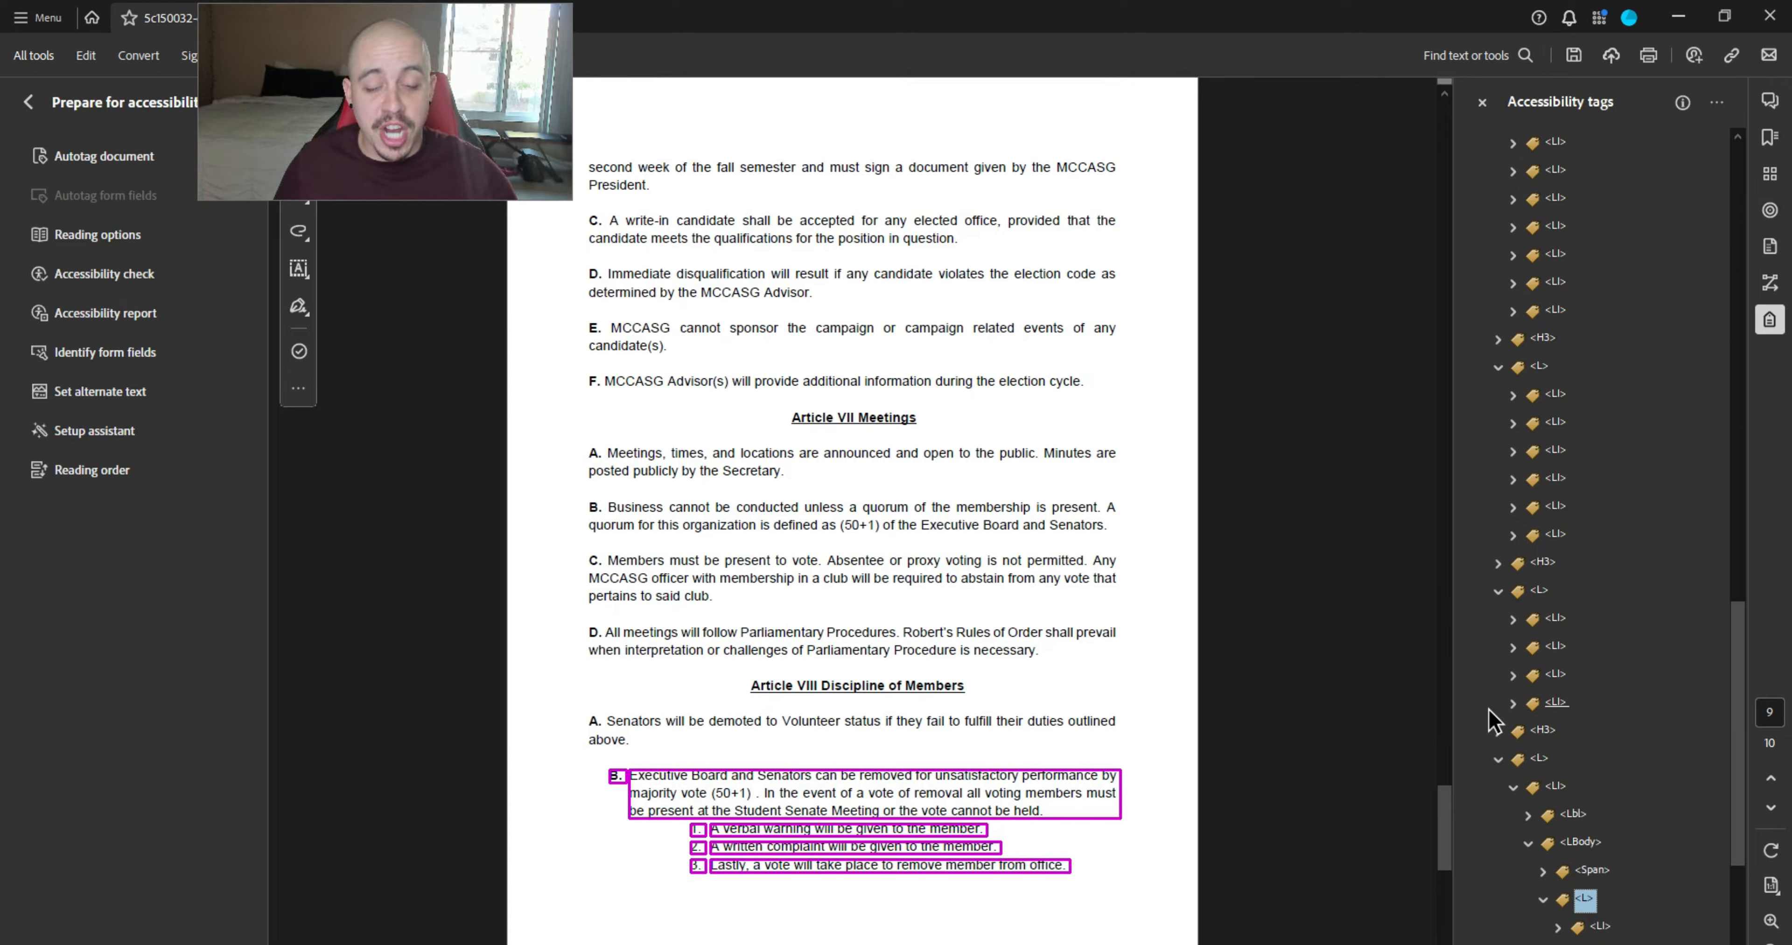
key("Down")
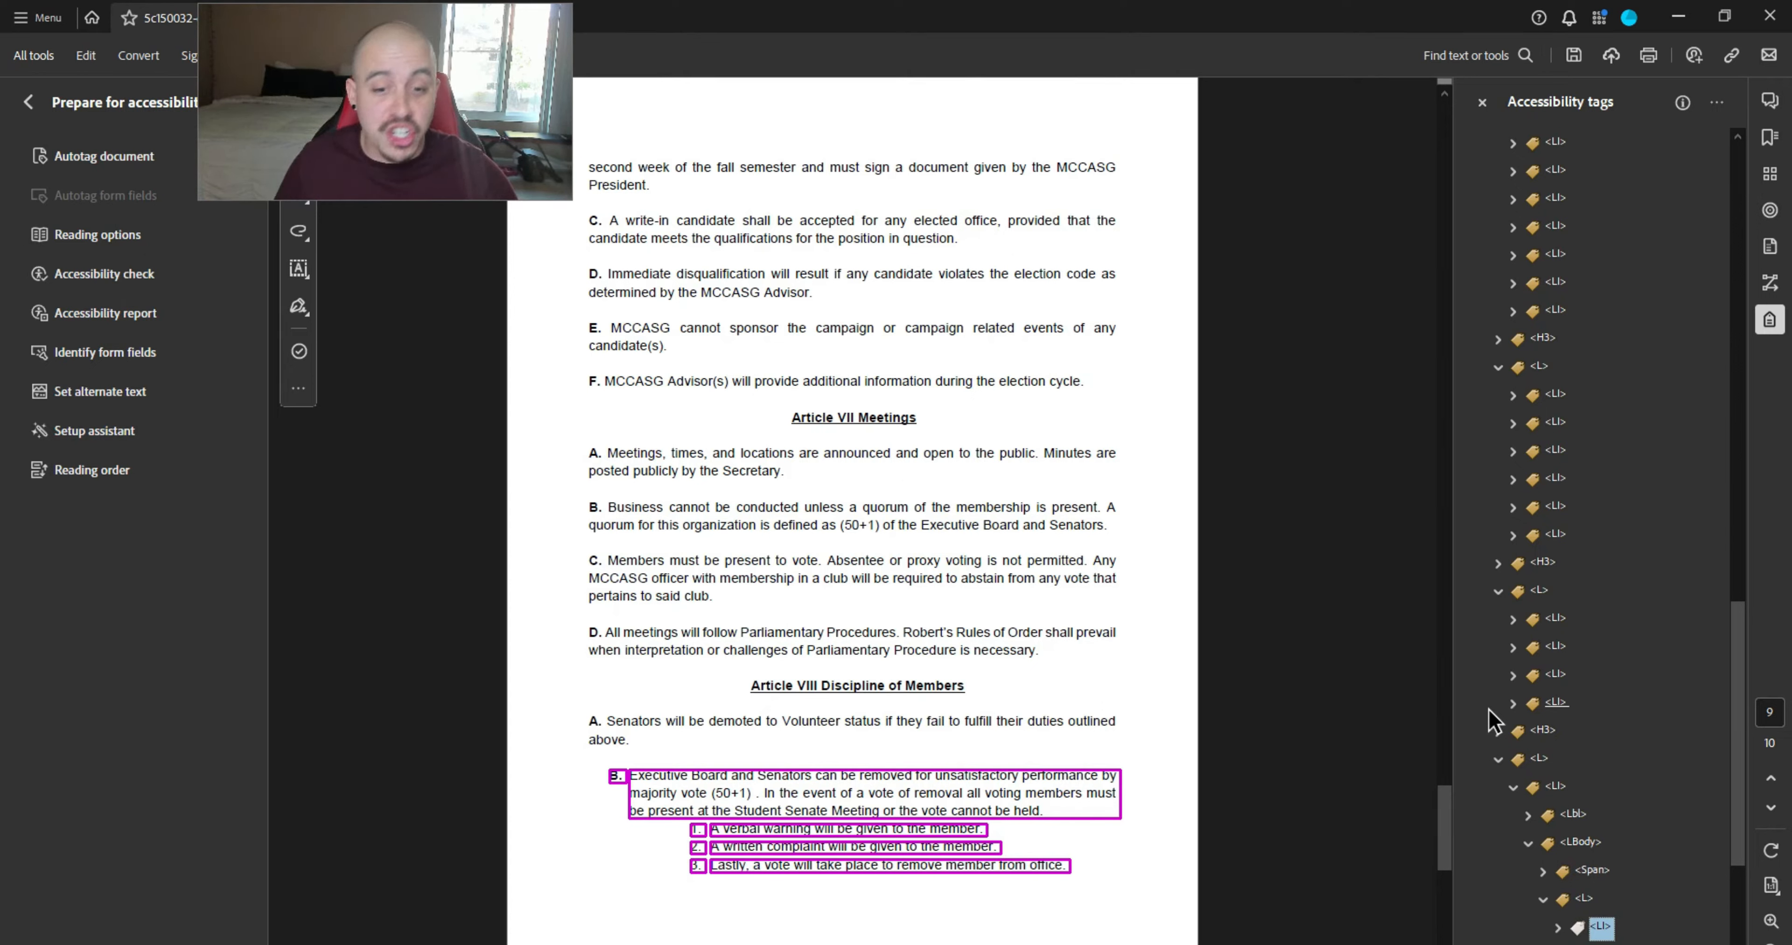
key("Up")
key("Up")
key("Up")
key("Up")
key("Up")
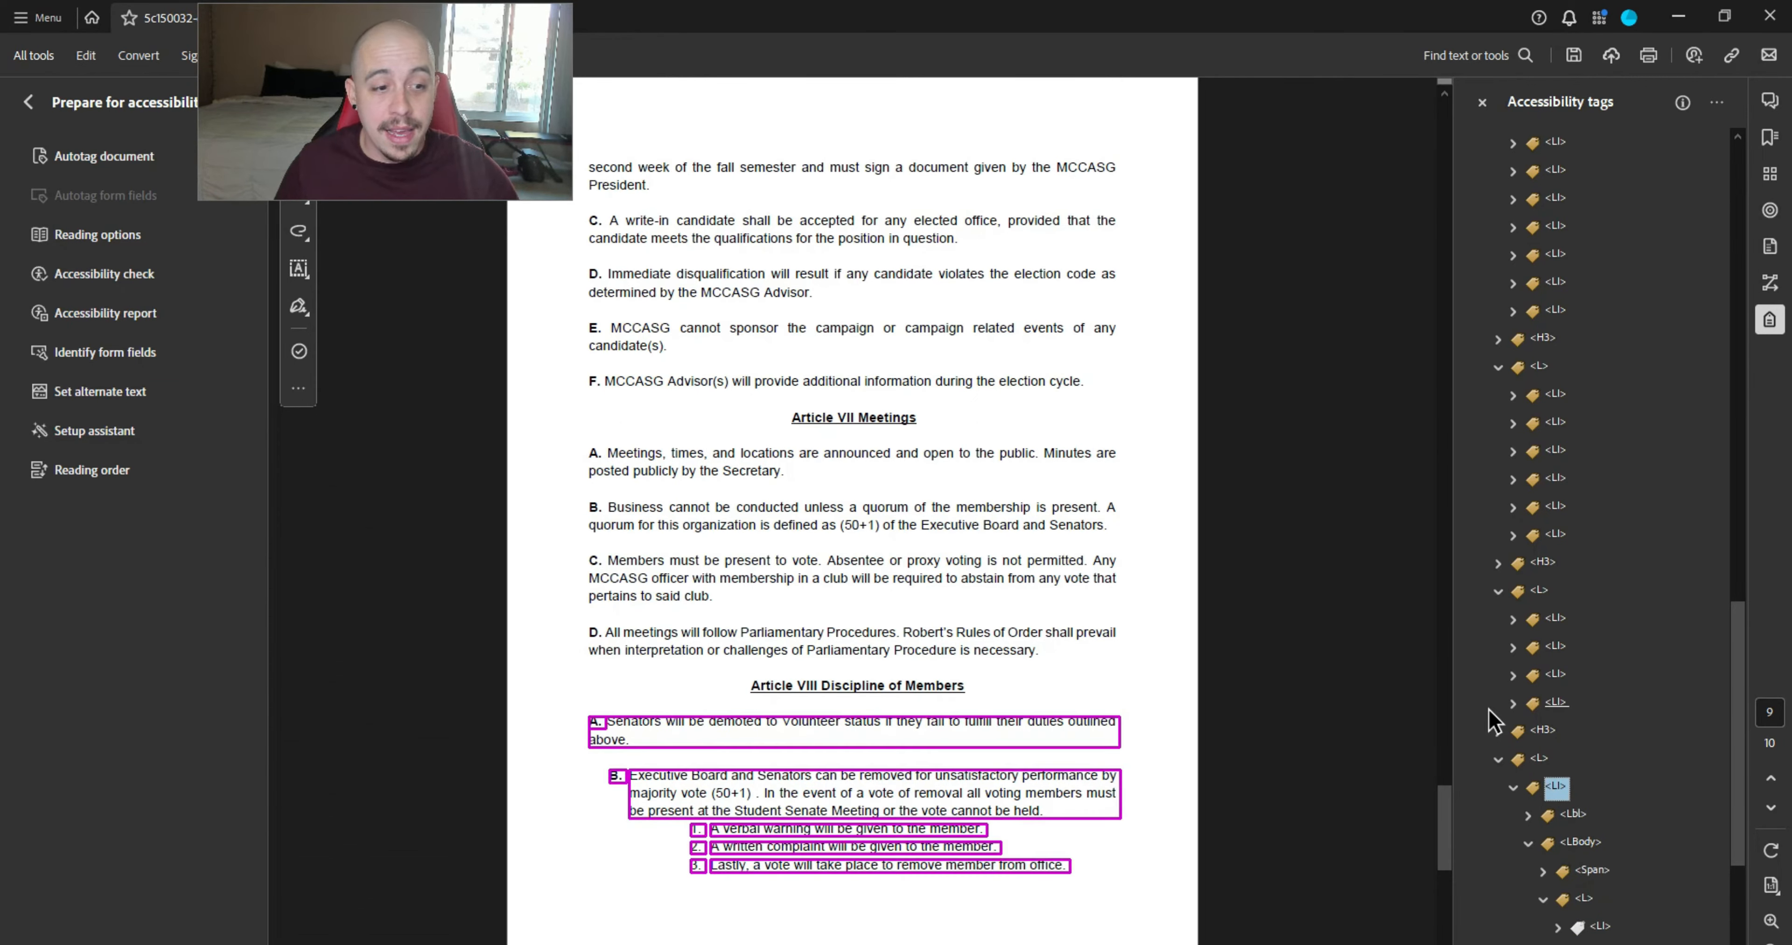
- Delete the empty nested L tag inside item A of Article VIII and collapse item A
key("Down")
key("Down")
key("Down")
key("Down")
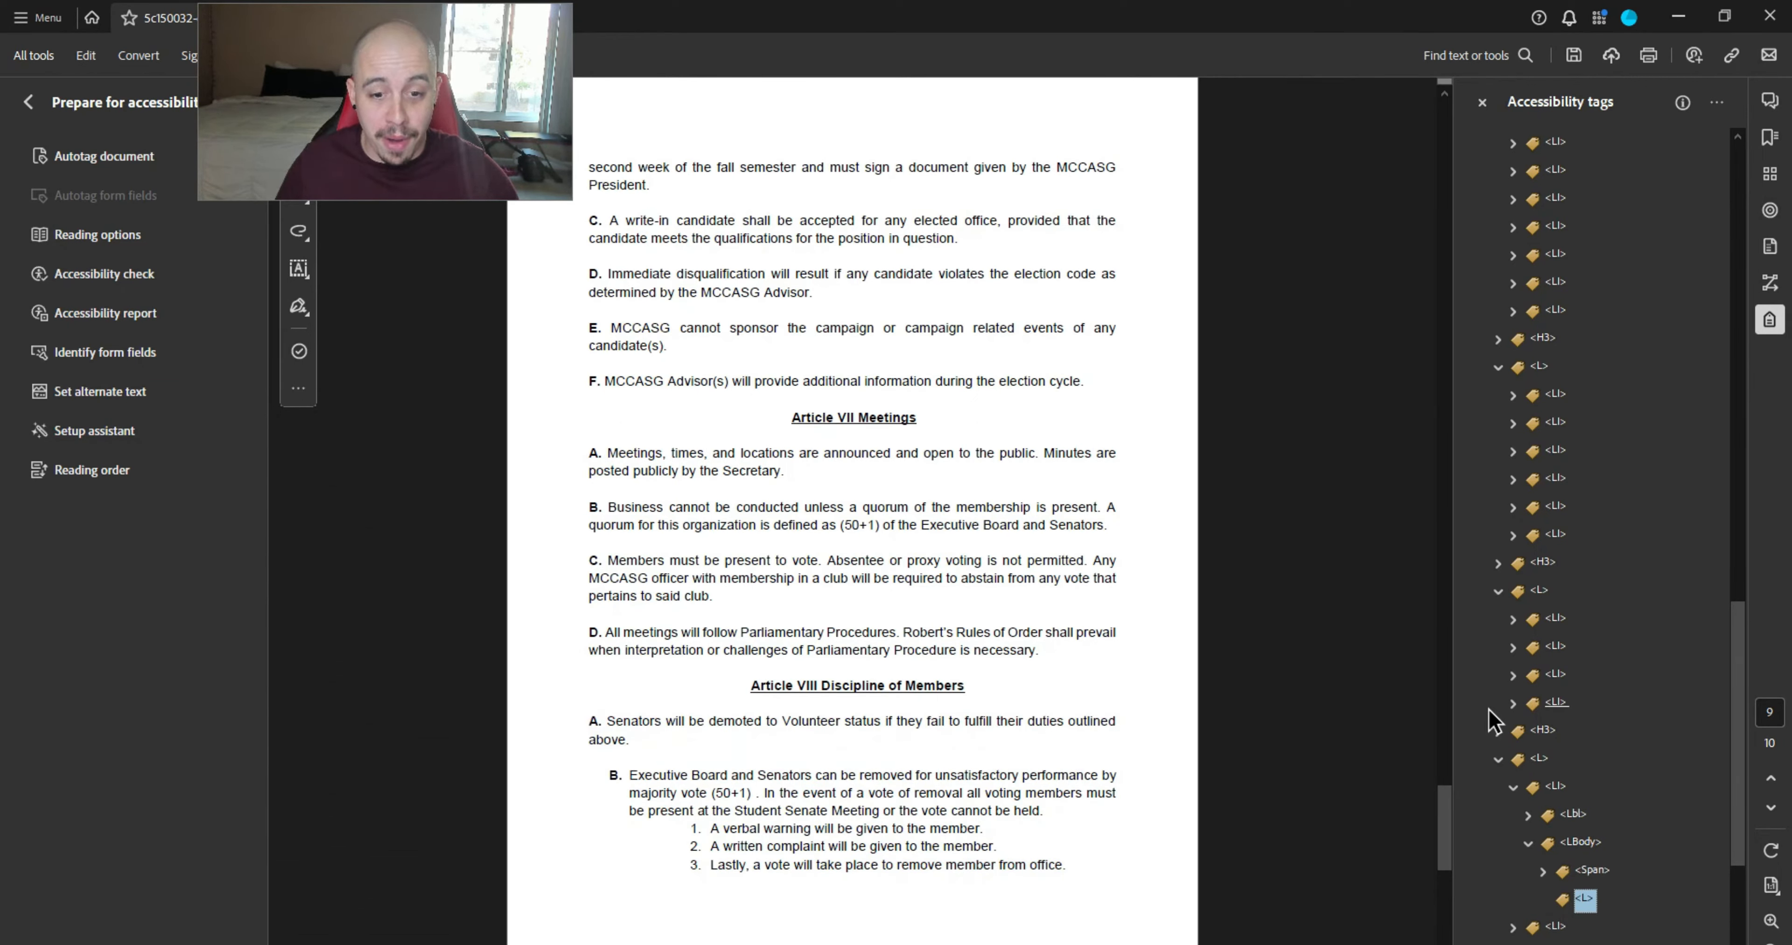
key("Up")
key("Up")
key("Up")
key("Up")
key("Left")
- Examine the nested list tags for items 1 to 3 under item B of Article VIII
key("Down")
key("Right")
key("Down")
key("Down")
key("Down")
key("Right")
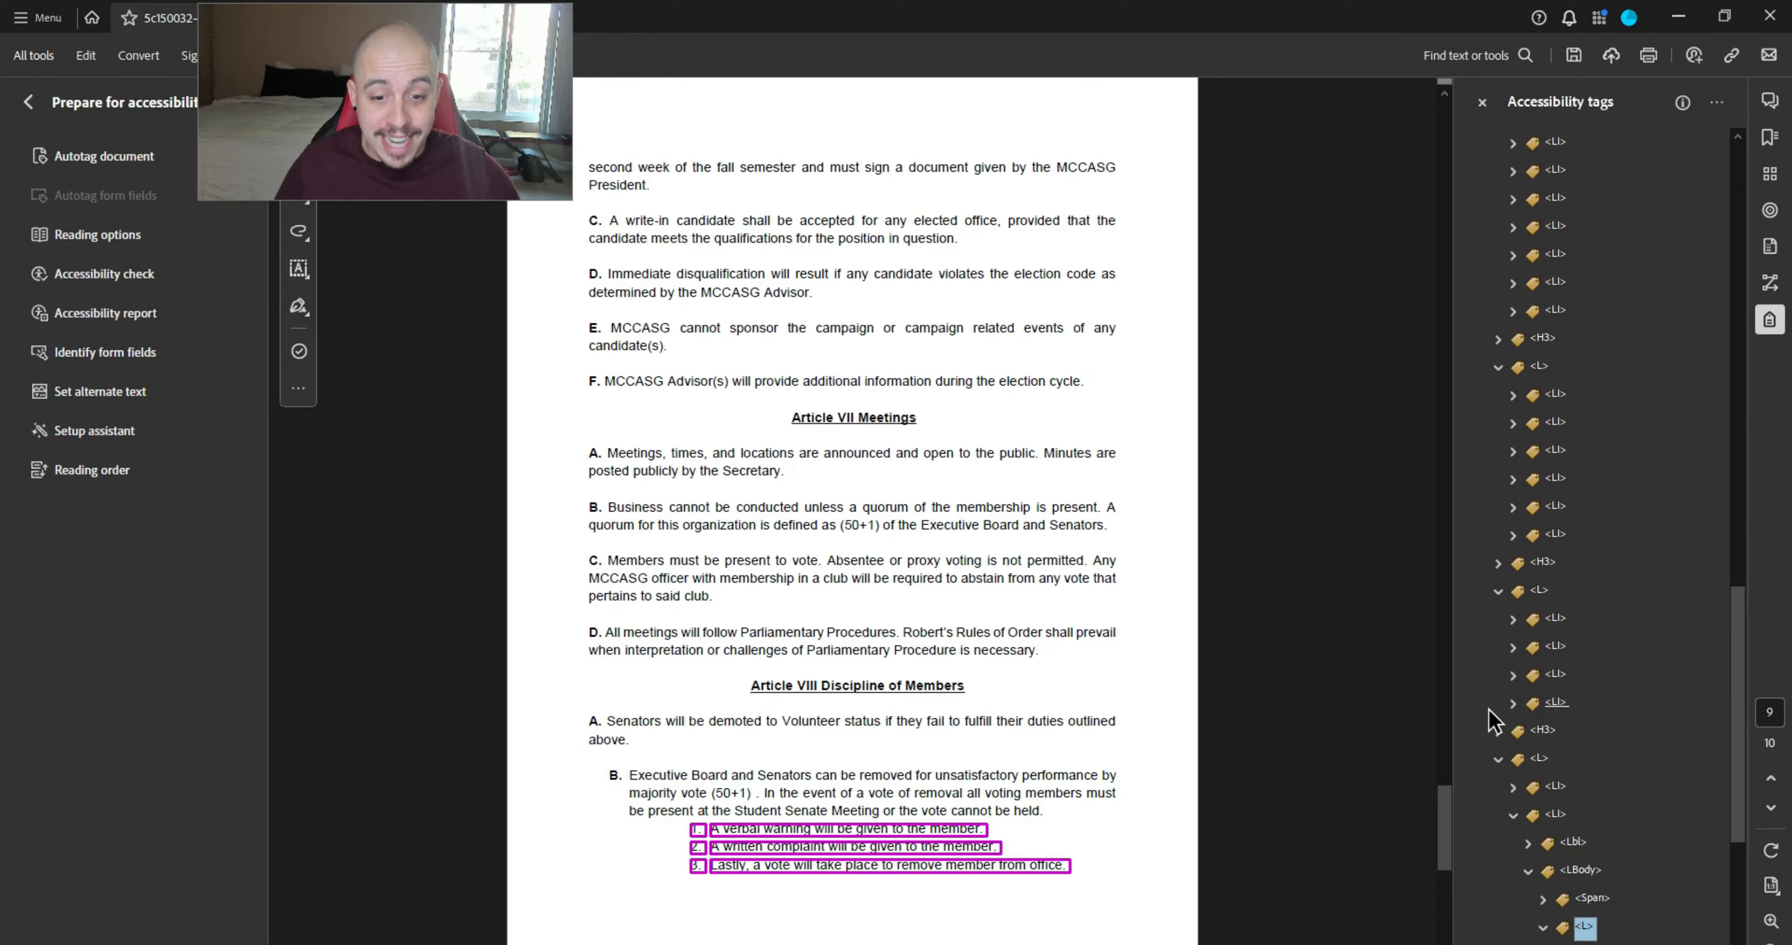
key("Down")
key("Down")
key("Down")
key("Down")
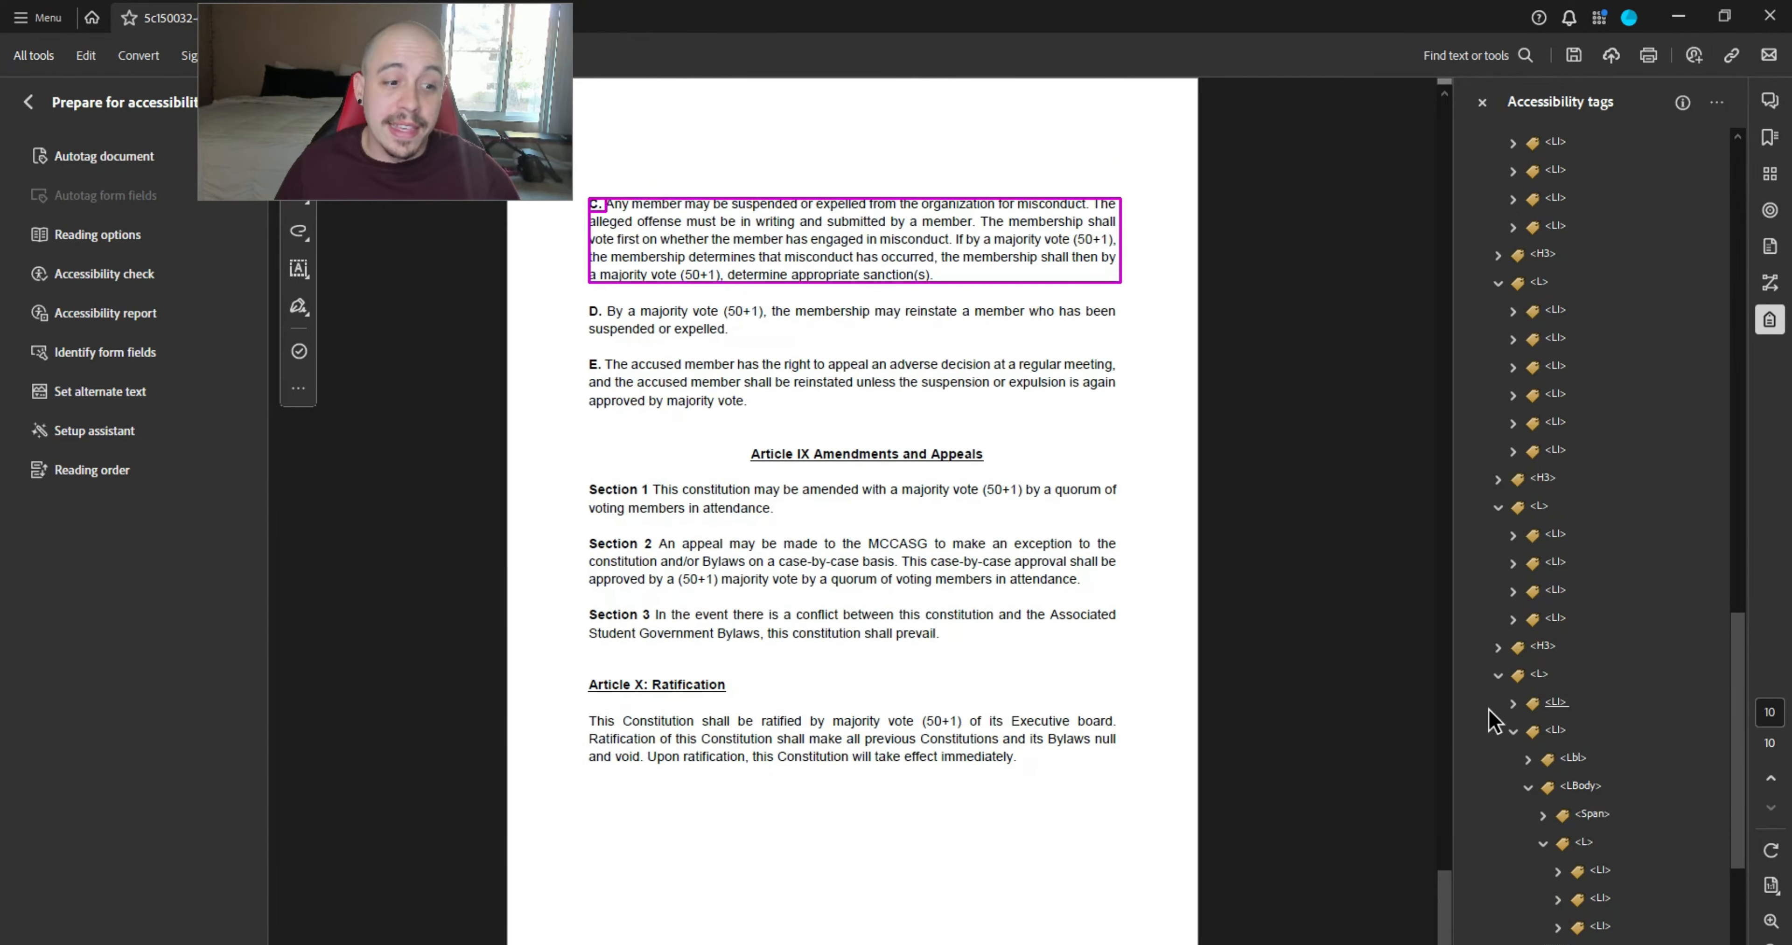
- Return to item B in the Article VIII list and collapse its tags
key("Up")
key("Up")
key("Up")
key("Up")
key("Up")
key("Up")
key("Up")
key("Up")
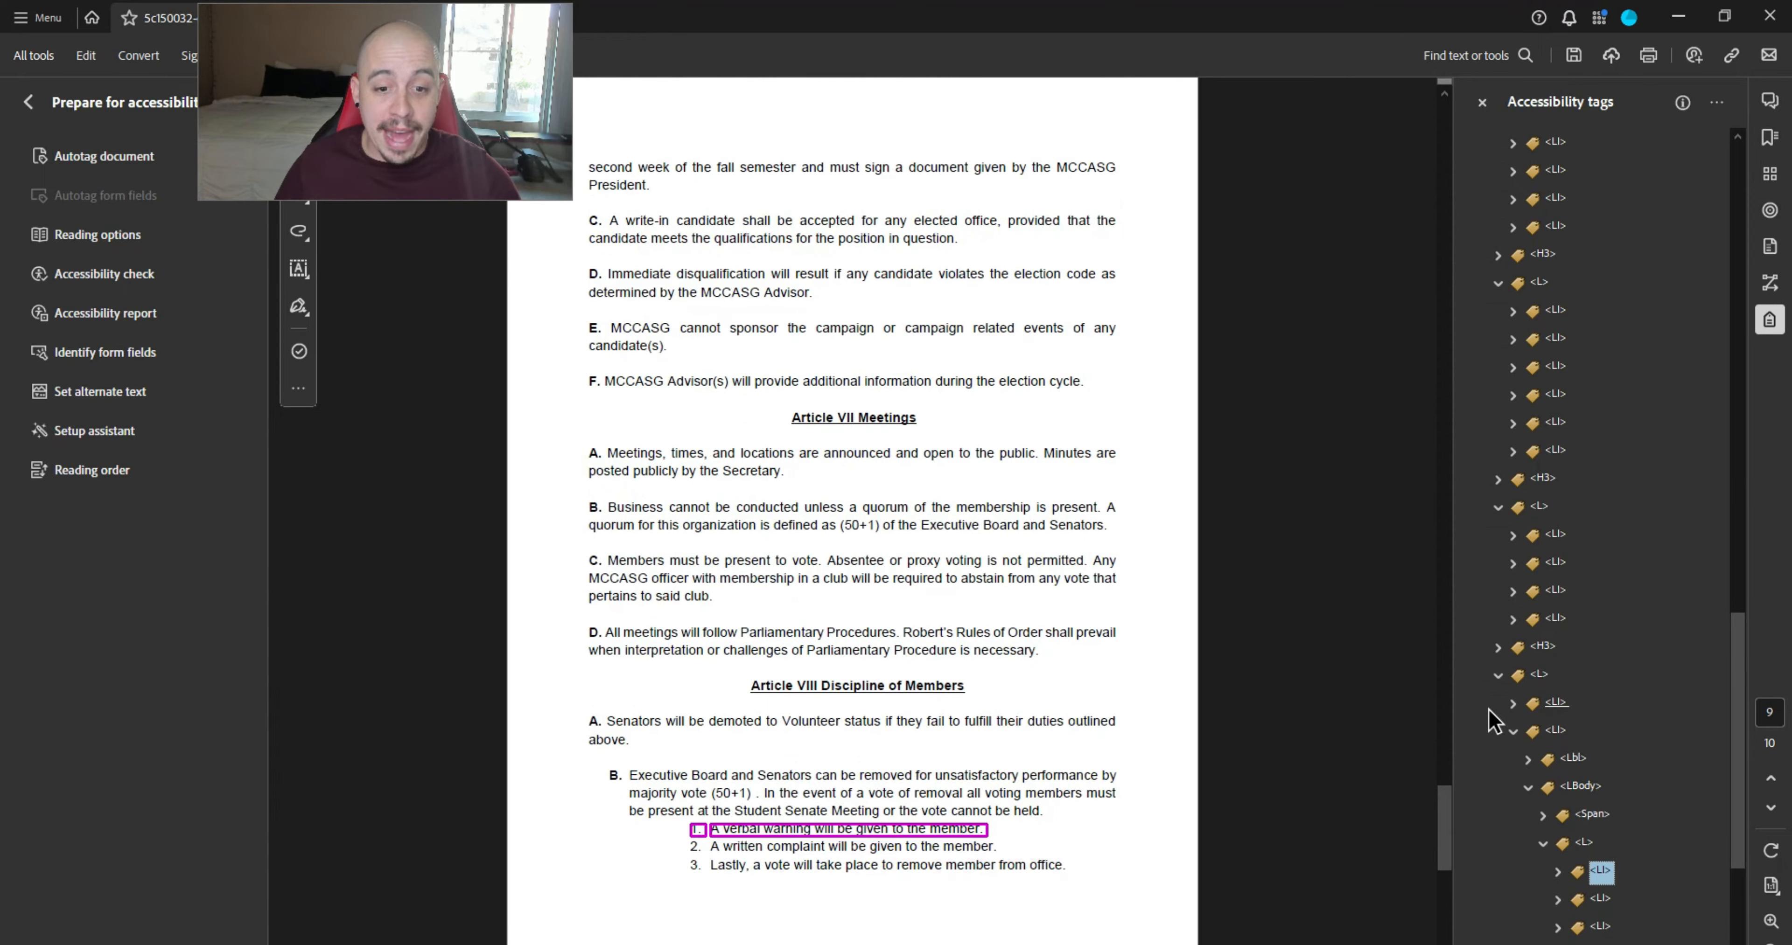
key("Left")
key("Up")
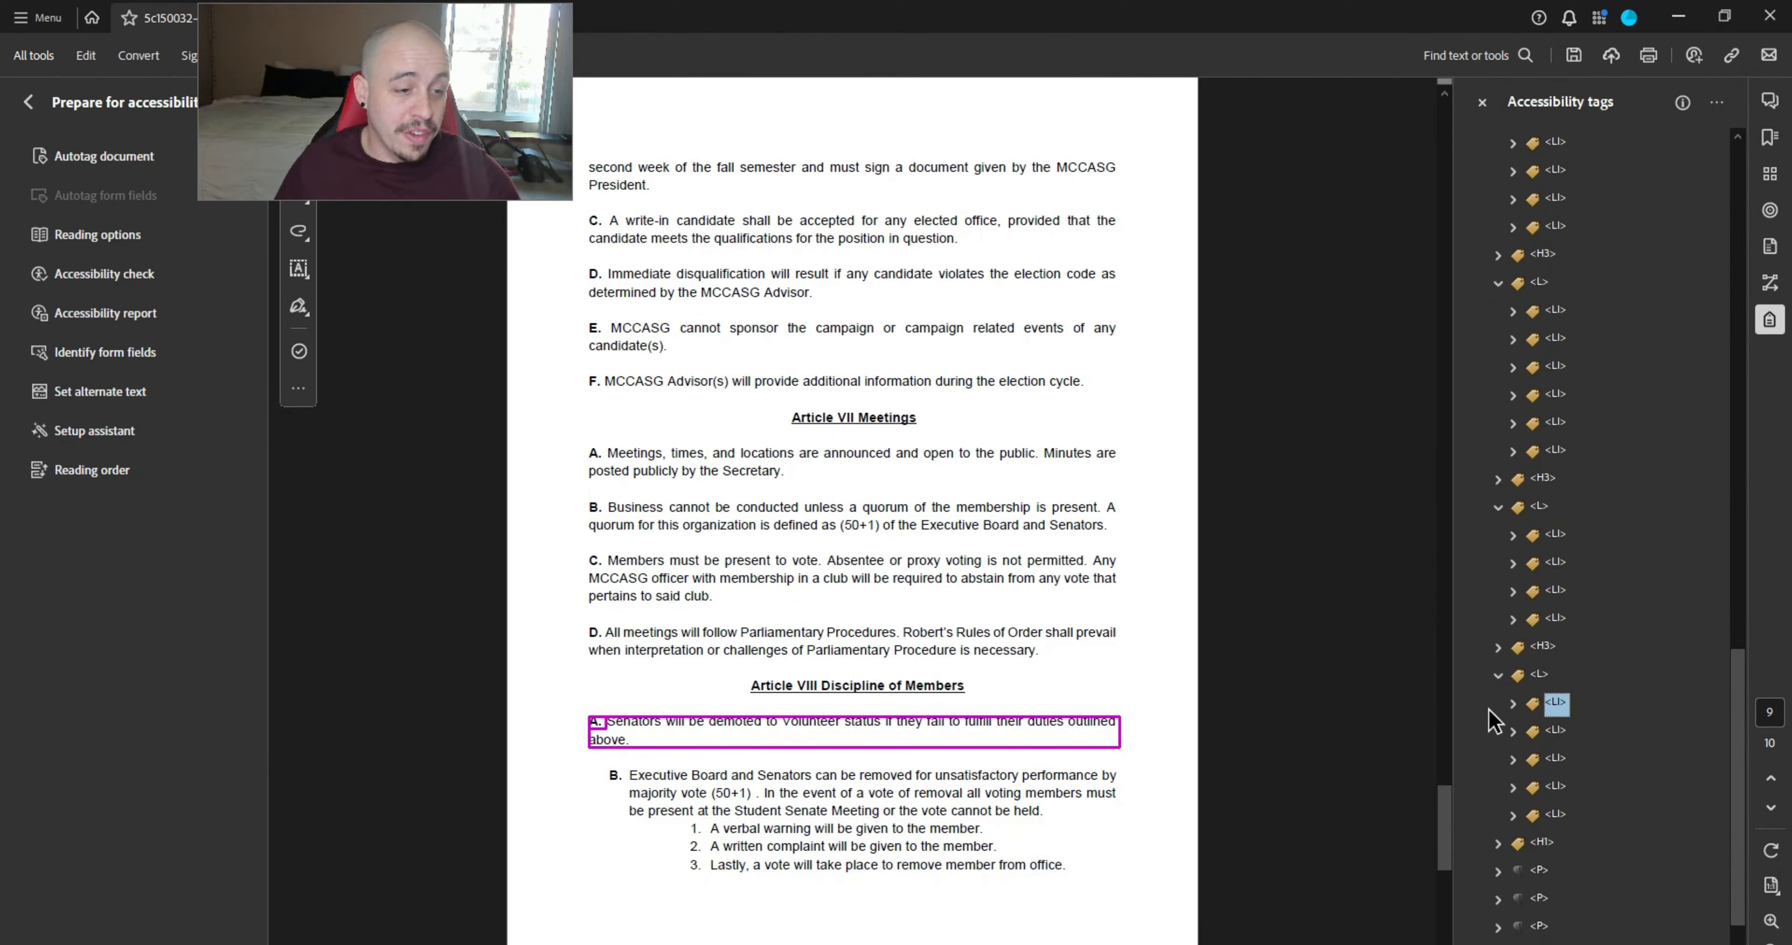
- Retag the "Article IX Amendments and Appeals" heading as H3
key("Down")
key("Down")
key("Down")
key("Down")
key("Down")
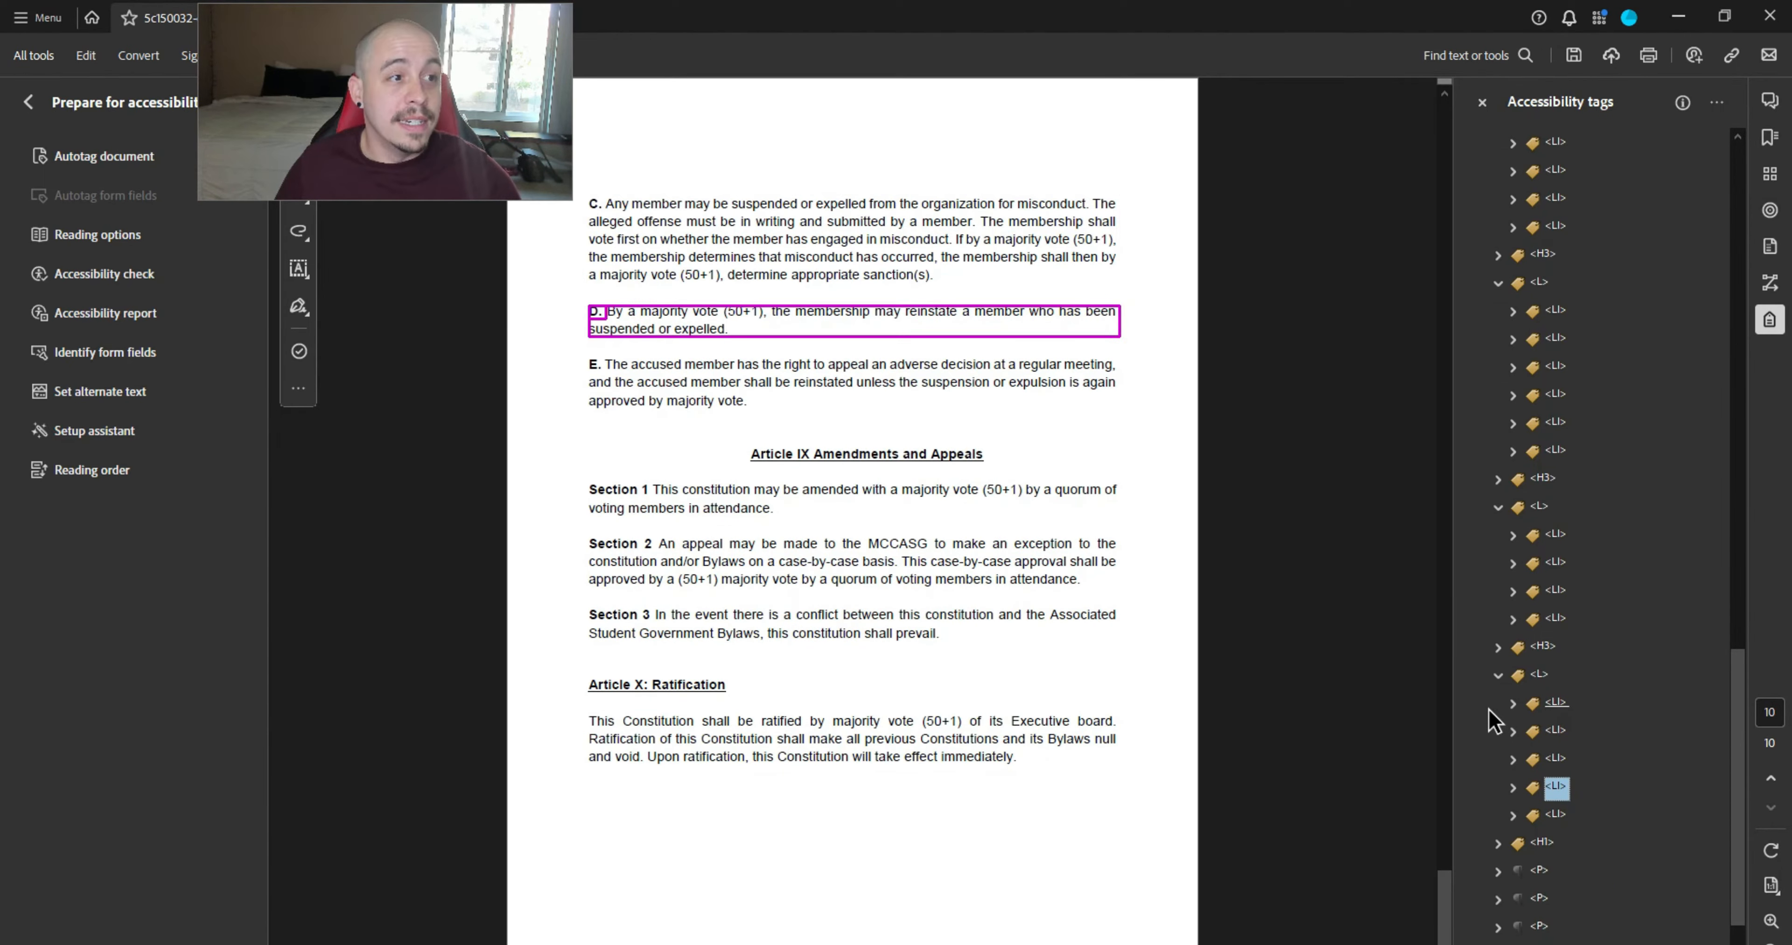
type("3")
key("Return")
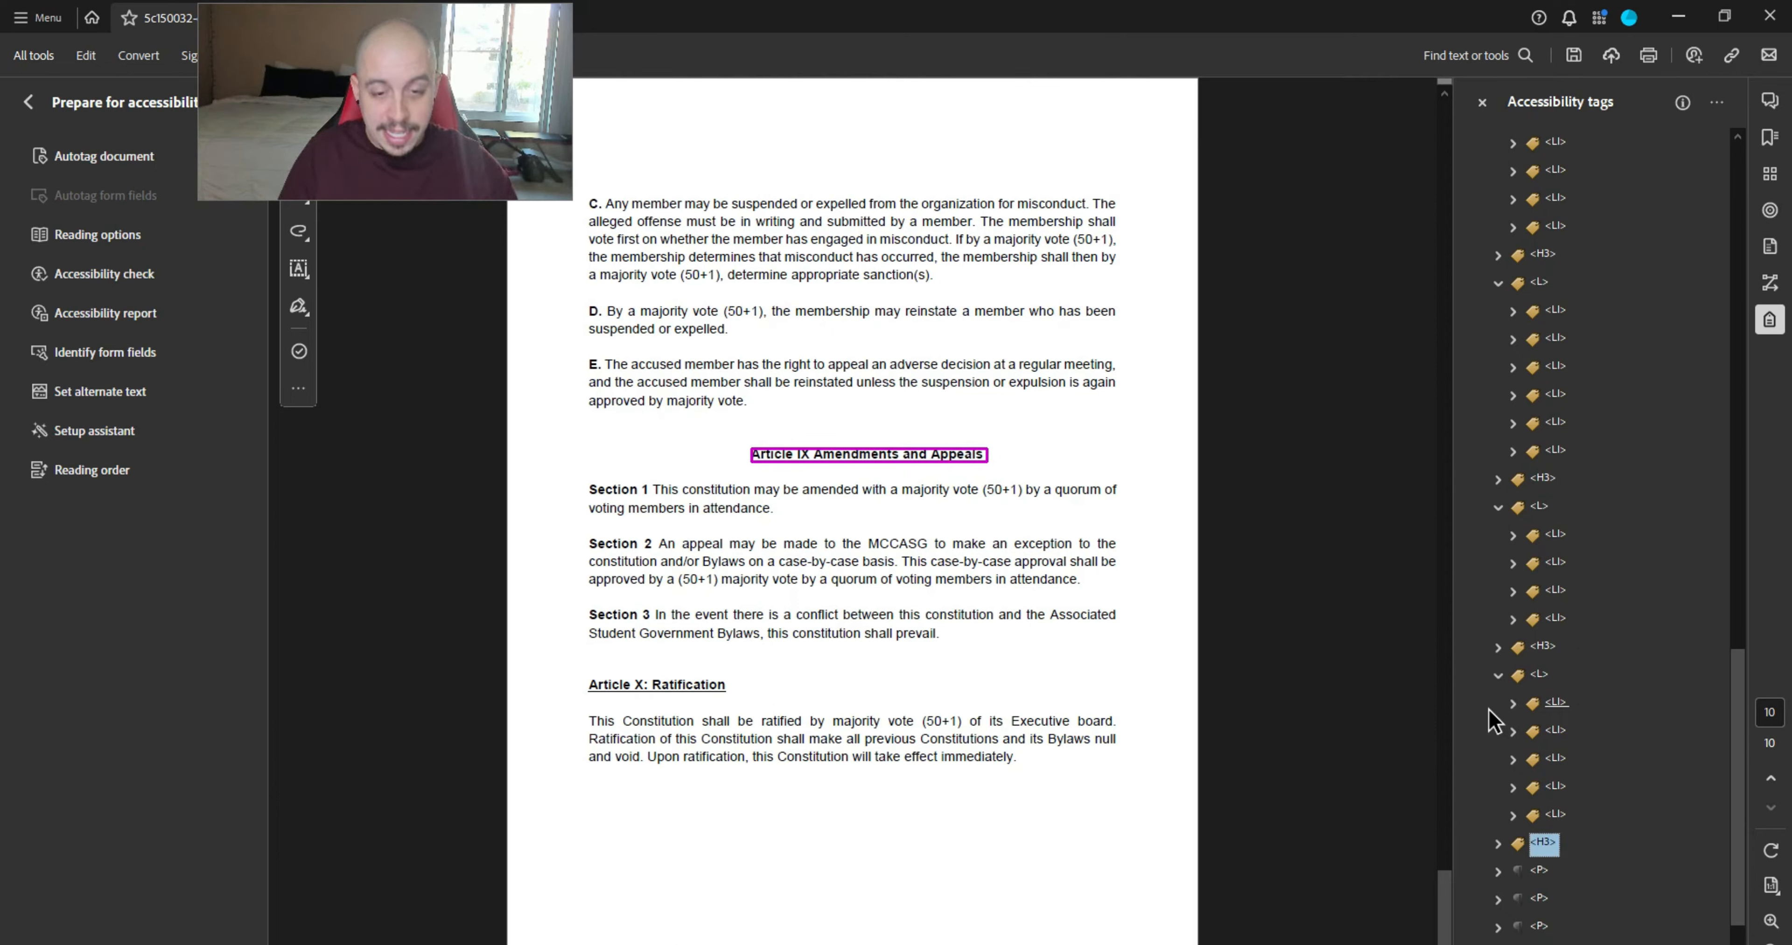
- Retag the "Article X: Ratification" heading as H3
key("Down")
key("Down")
key("Down")
key("Down")
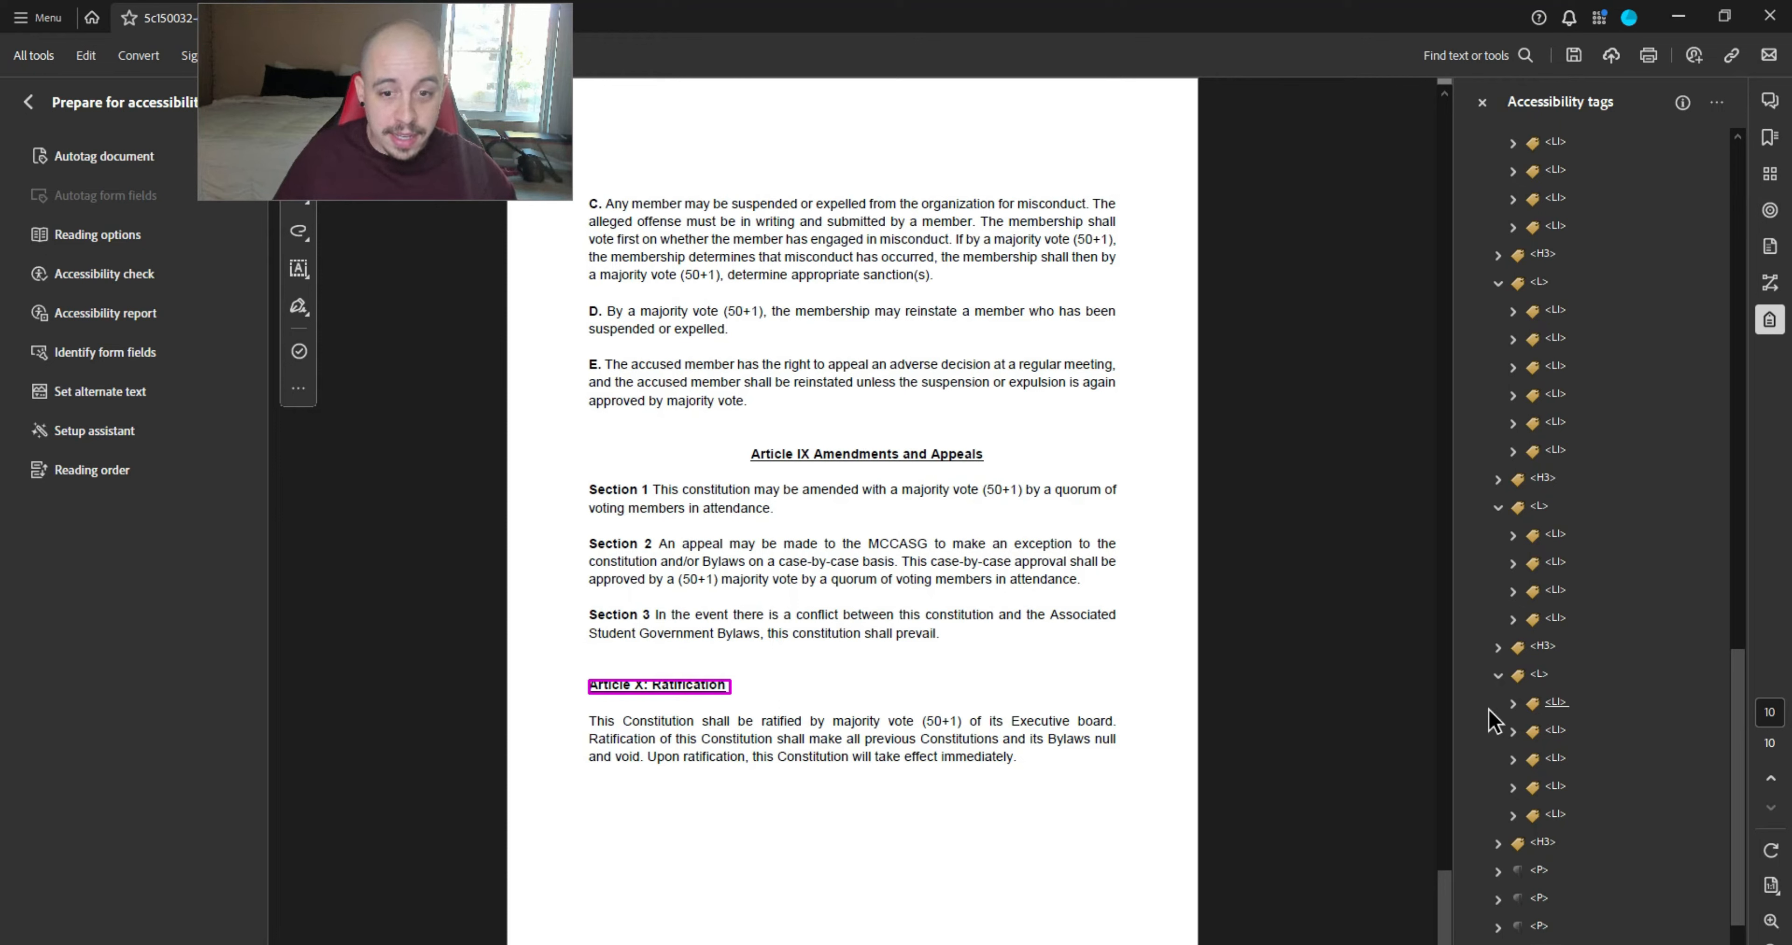
key("Down")
key("Up")
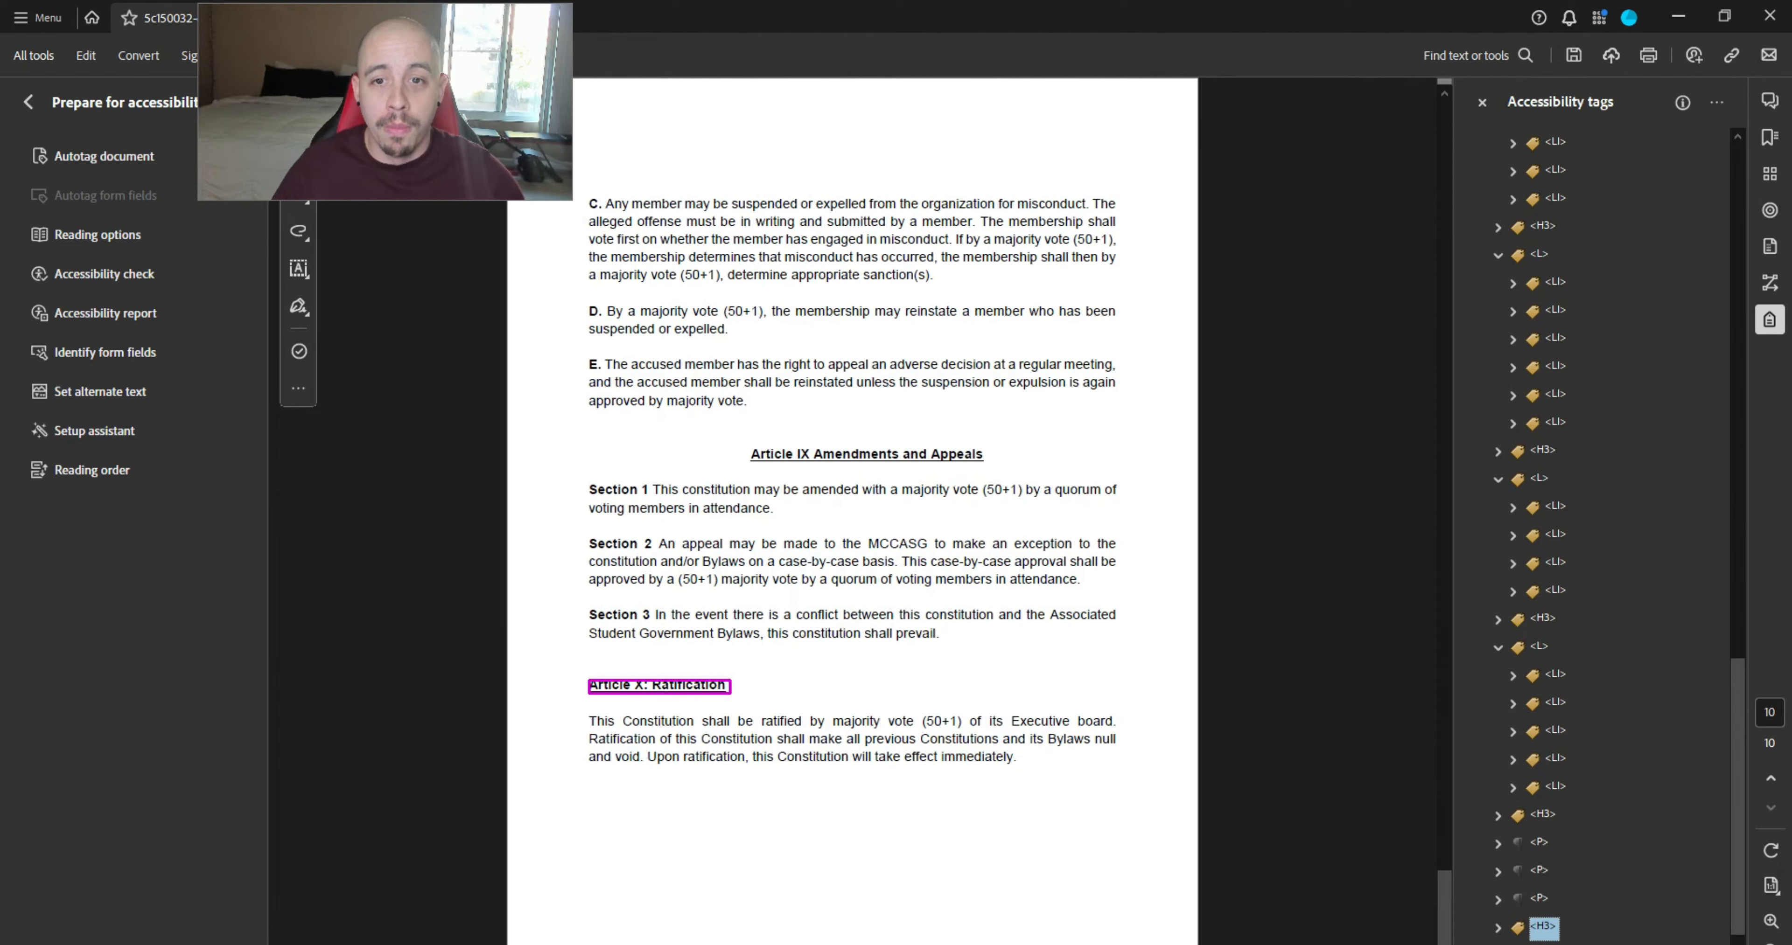
- Save the document, run a full accessibility check on all pages, and expand the Document results
left_click_drag(1743, 676, 1755, 124)
left_click(1584, 54)
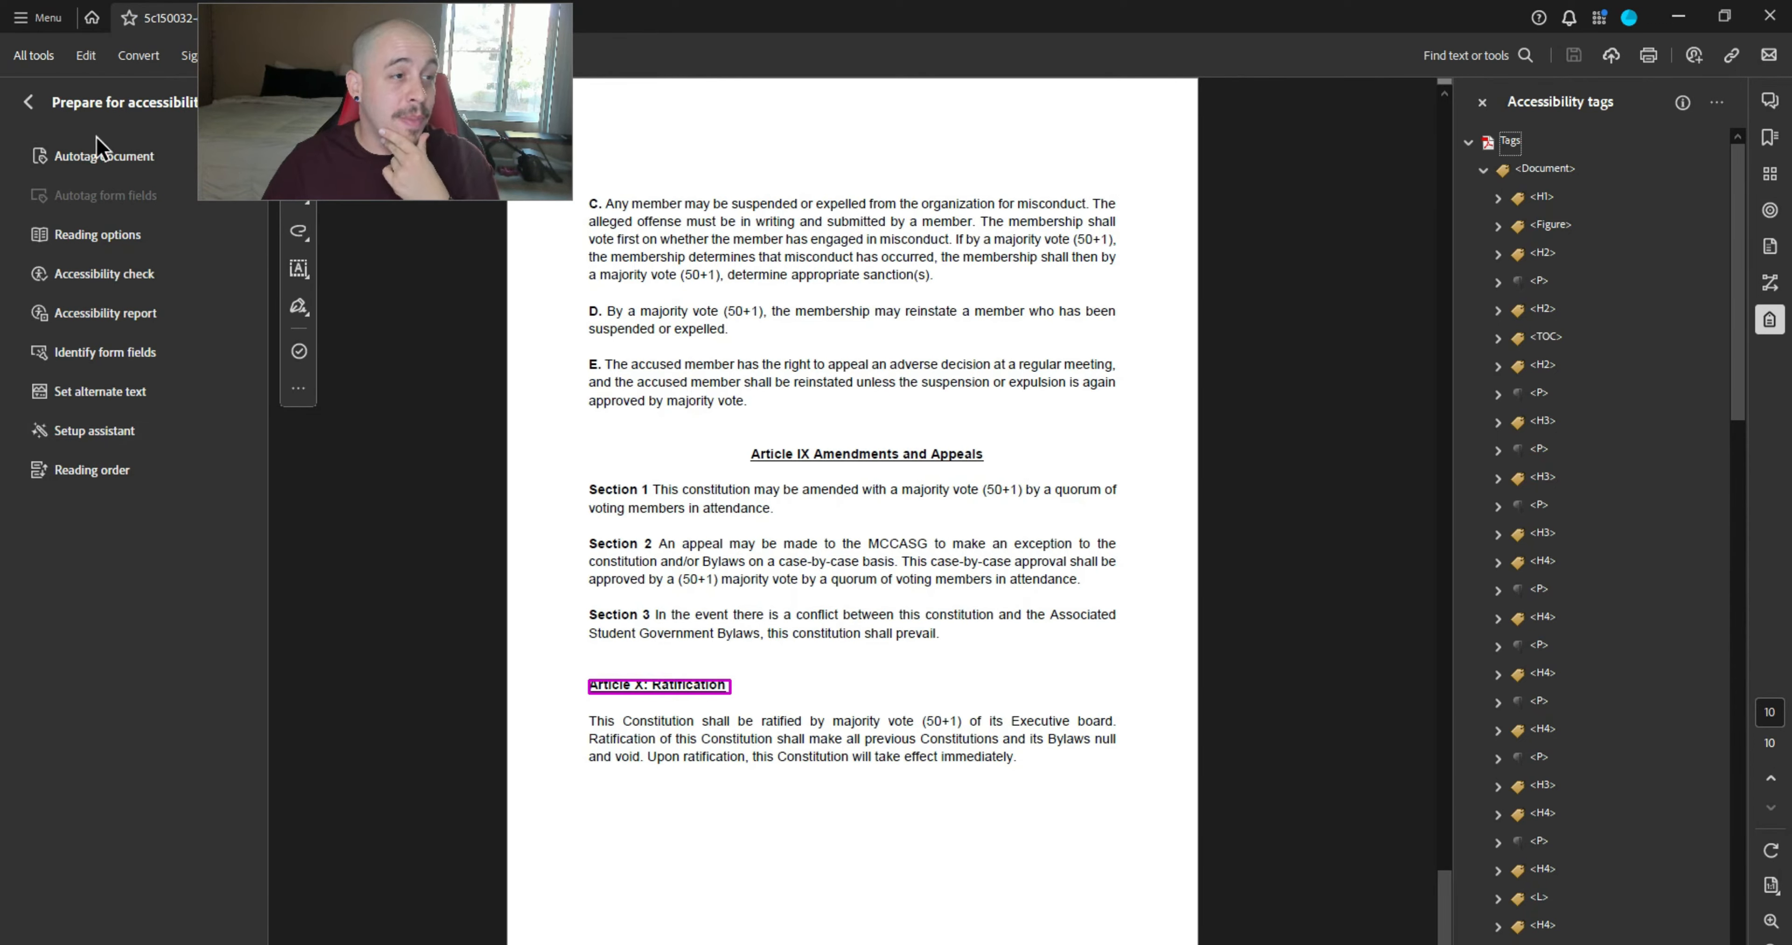
left_click(104, 275)
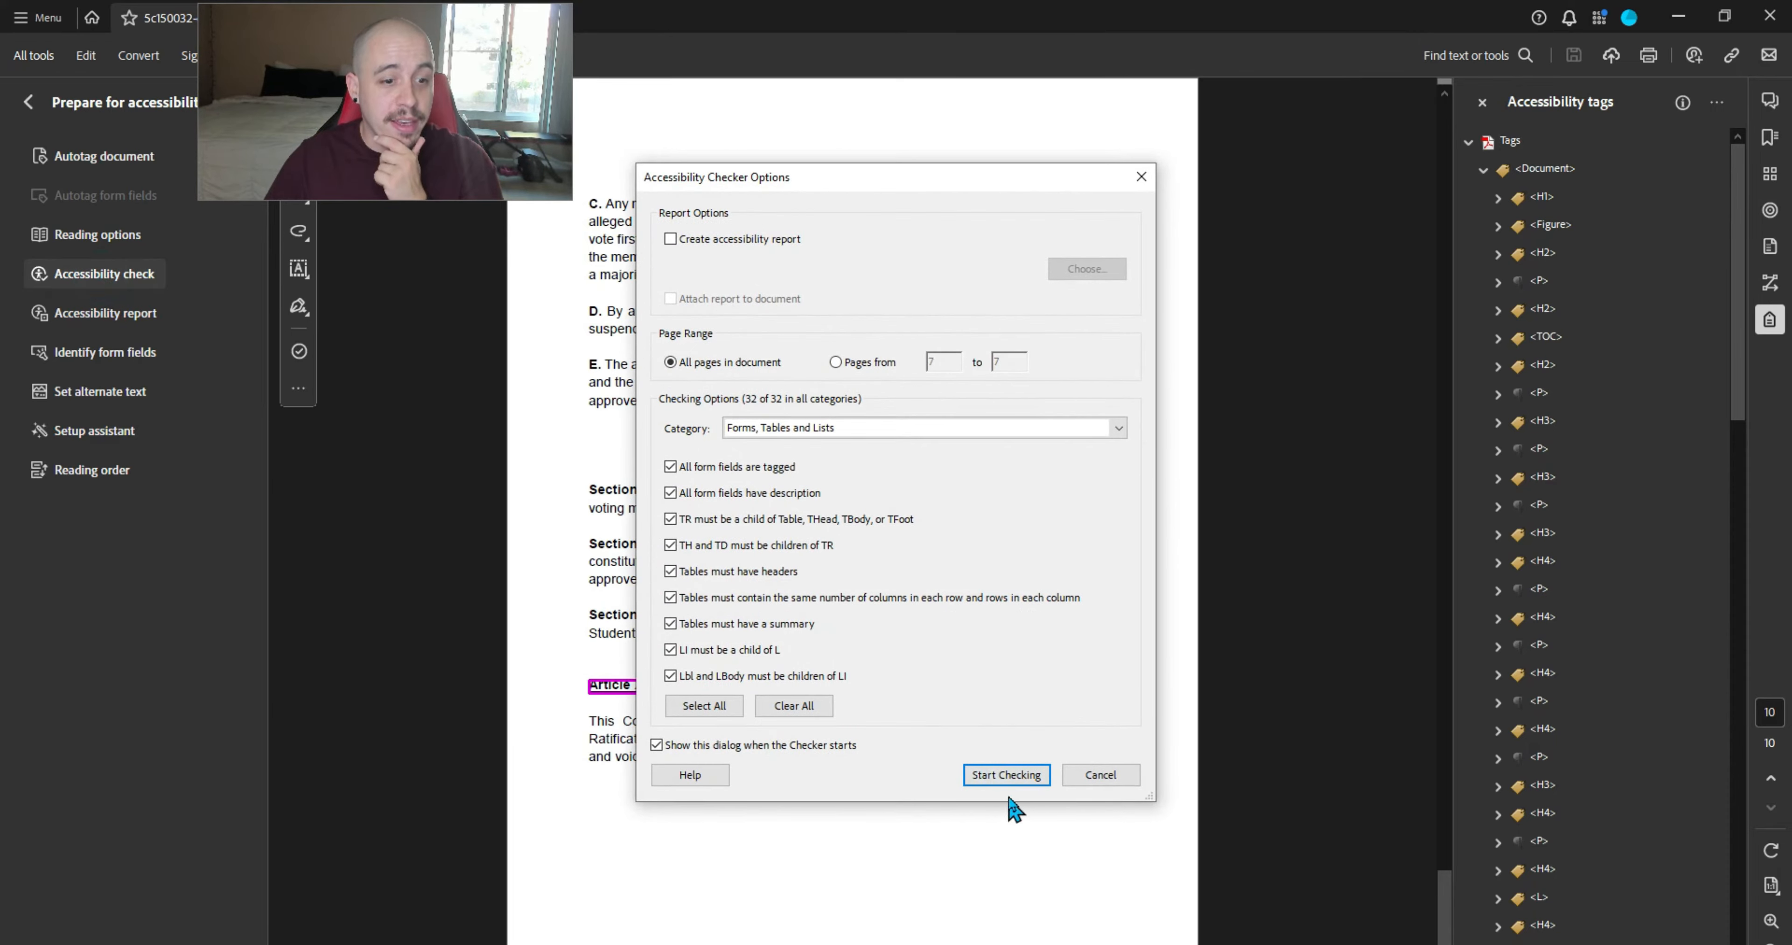
left_click(1004, 777)
left_click(1467, 142)
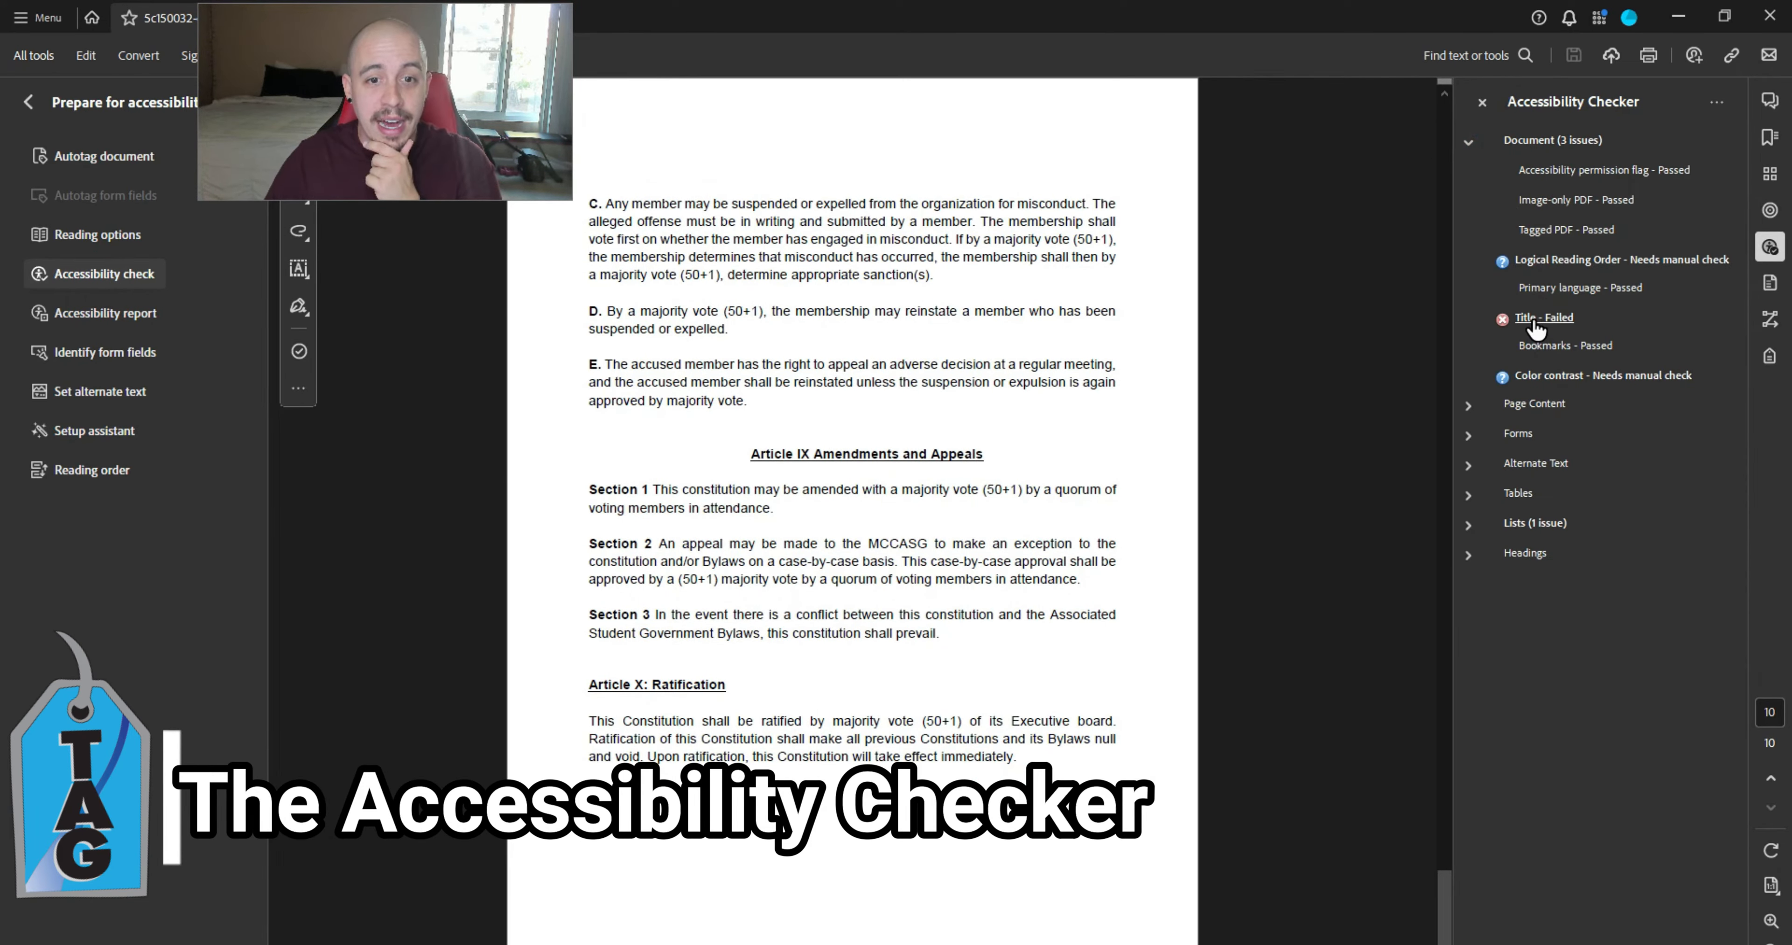
left_click(1535, 320)
right_click(1535, 325)
left_click(1558, 340)
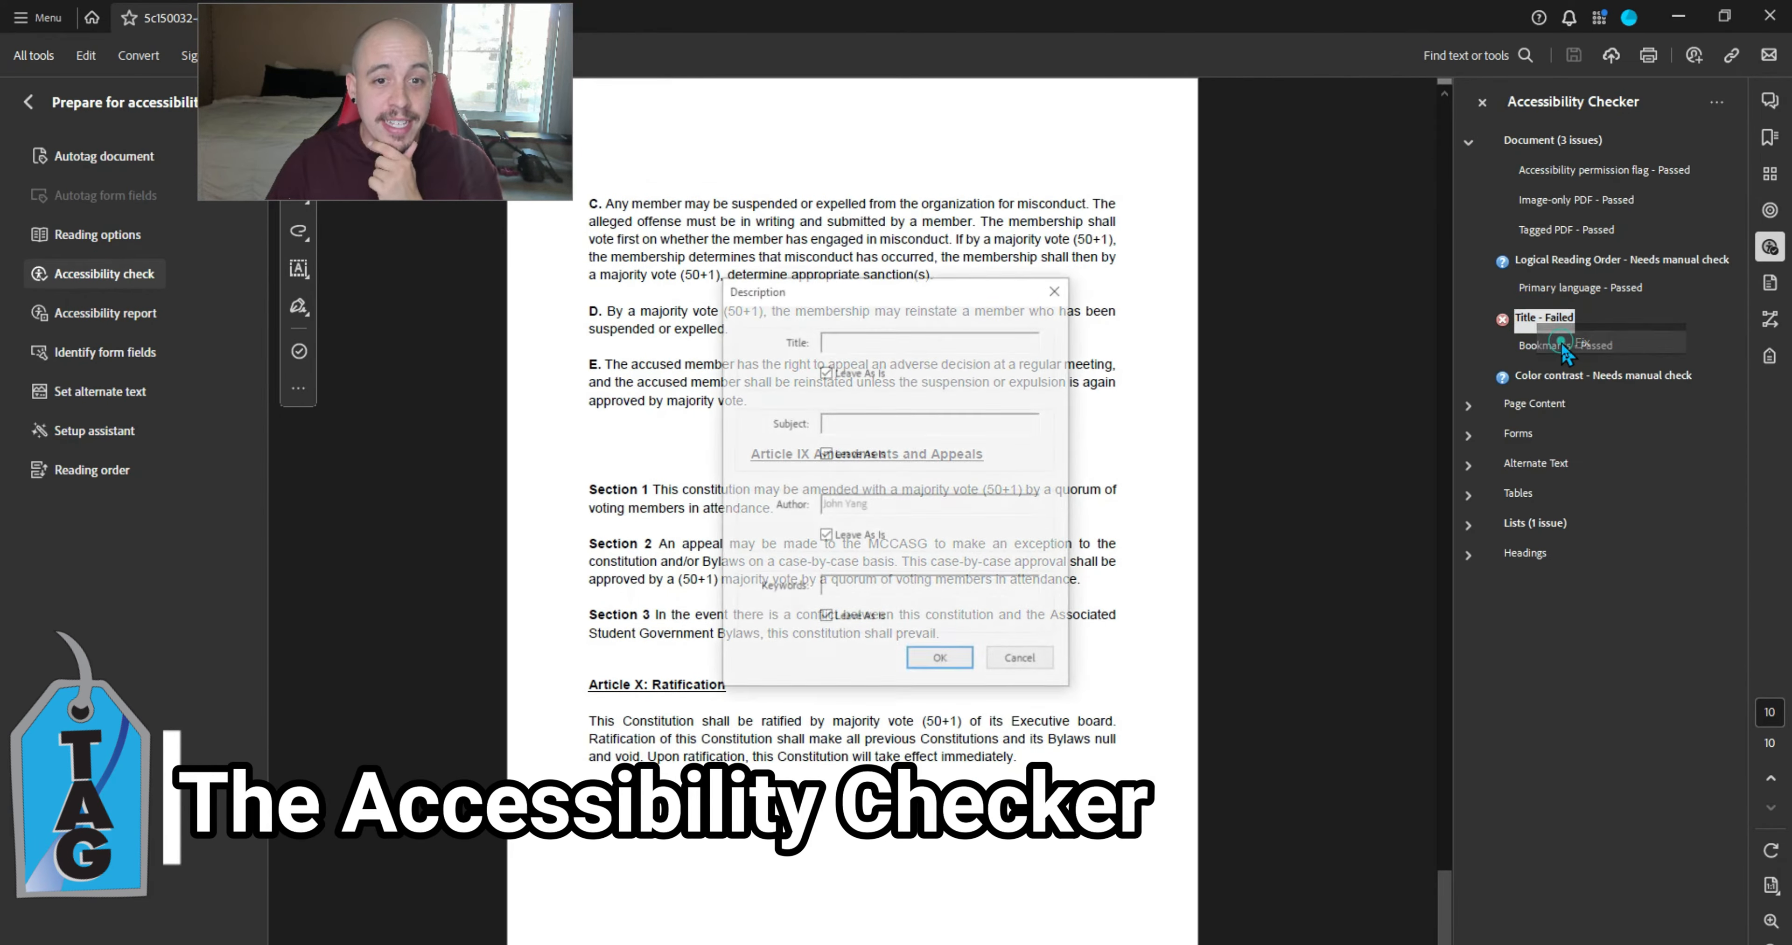
left_click(1036, 665)
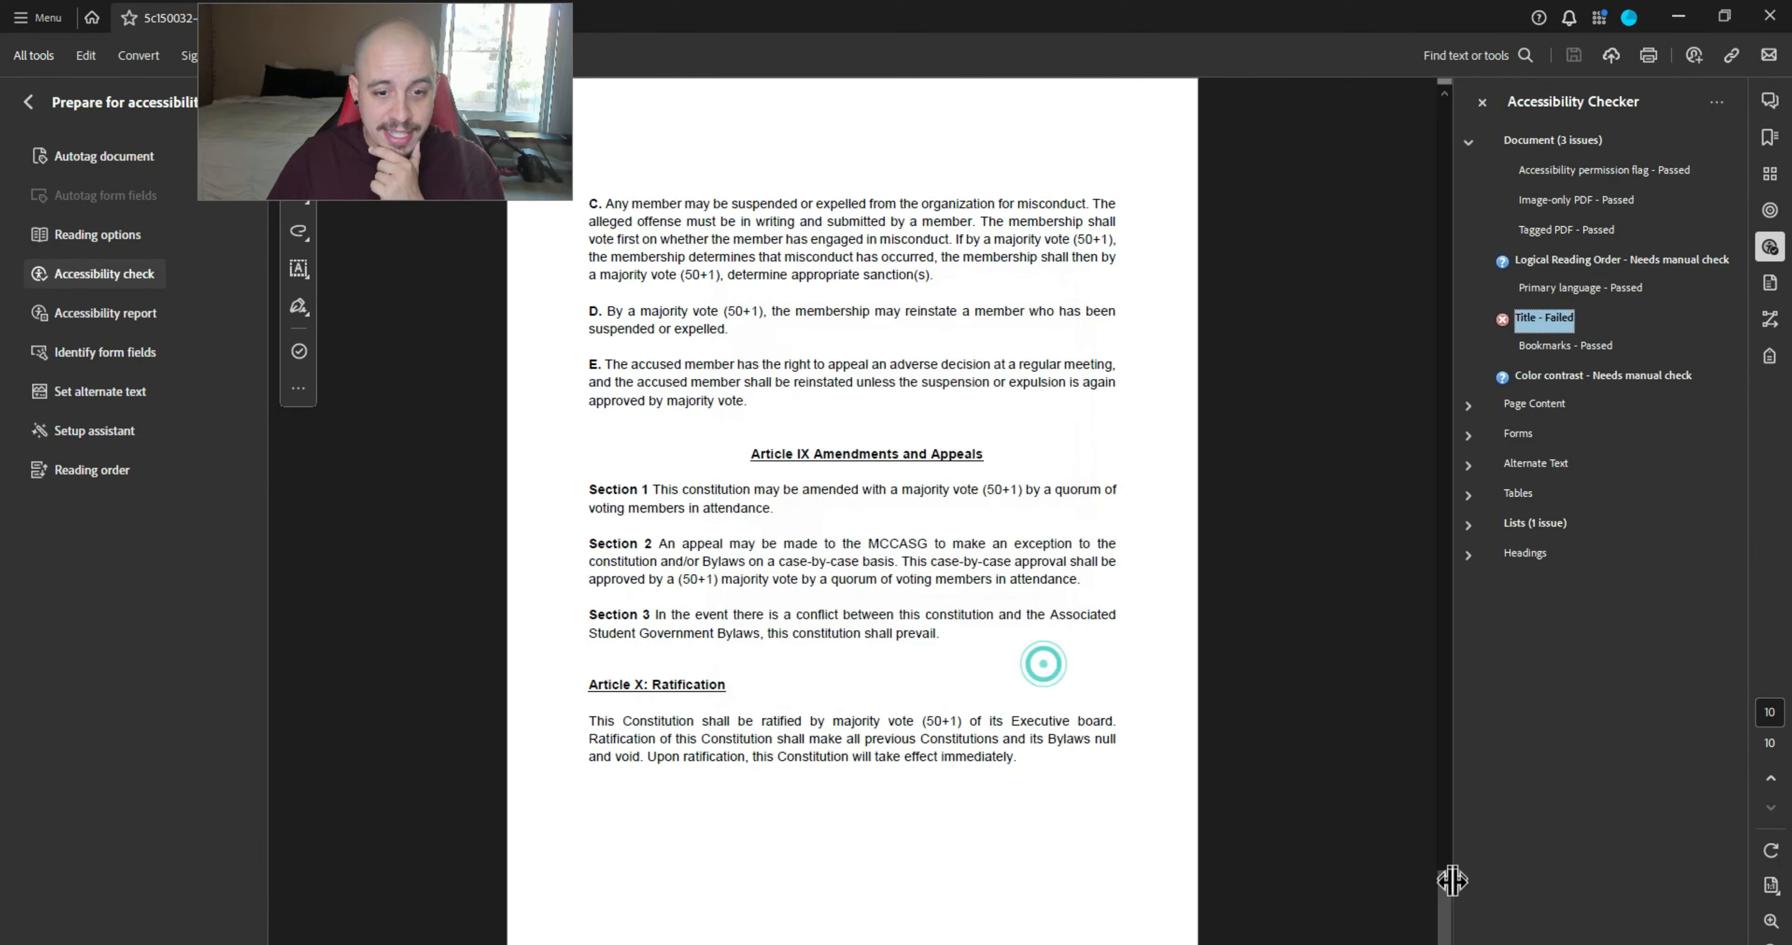
- Fix the failed title rule by setting the document title to "Madera Community College Constitution and Bylaws", leaving the author as is
left_click_drag(1448, 897, 1453, 104)
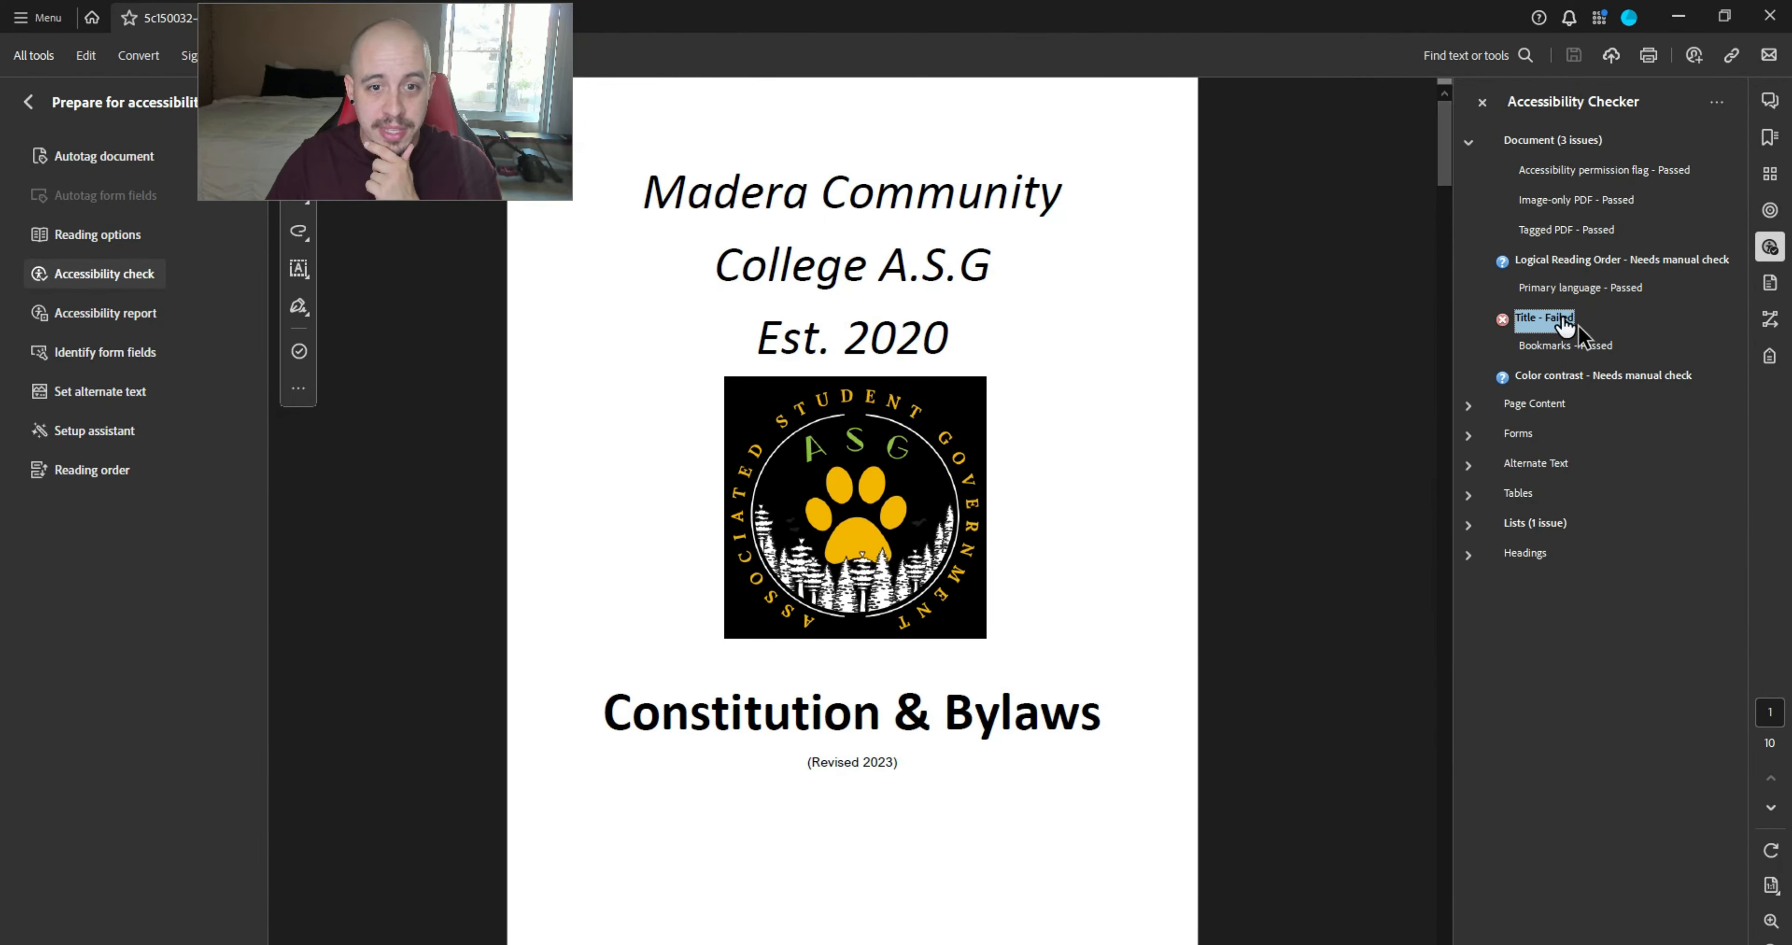
right_click(1544, 319)
left_click(1590, 338)
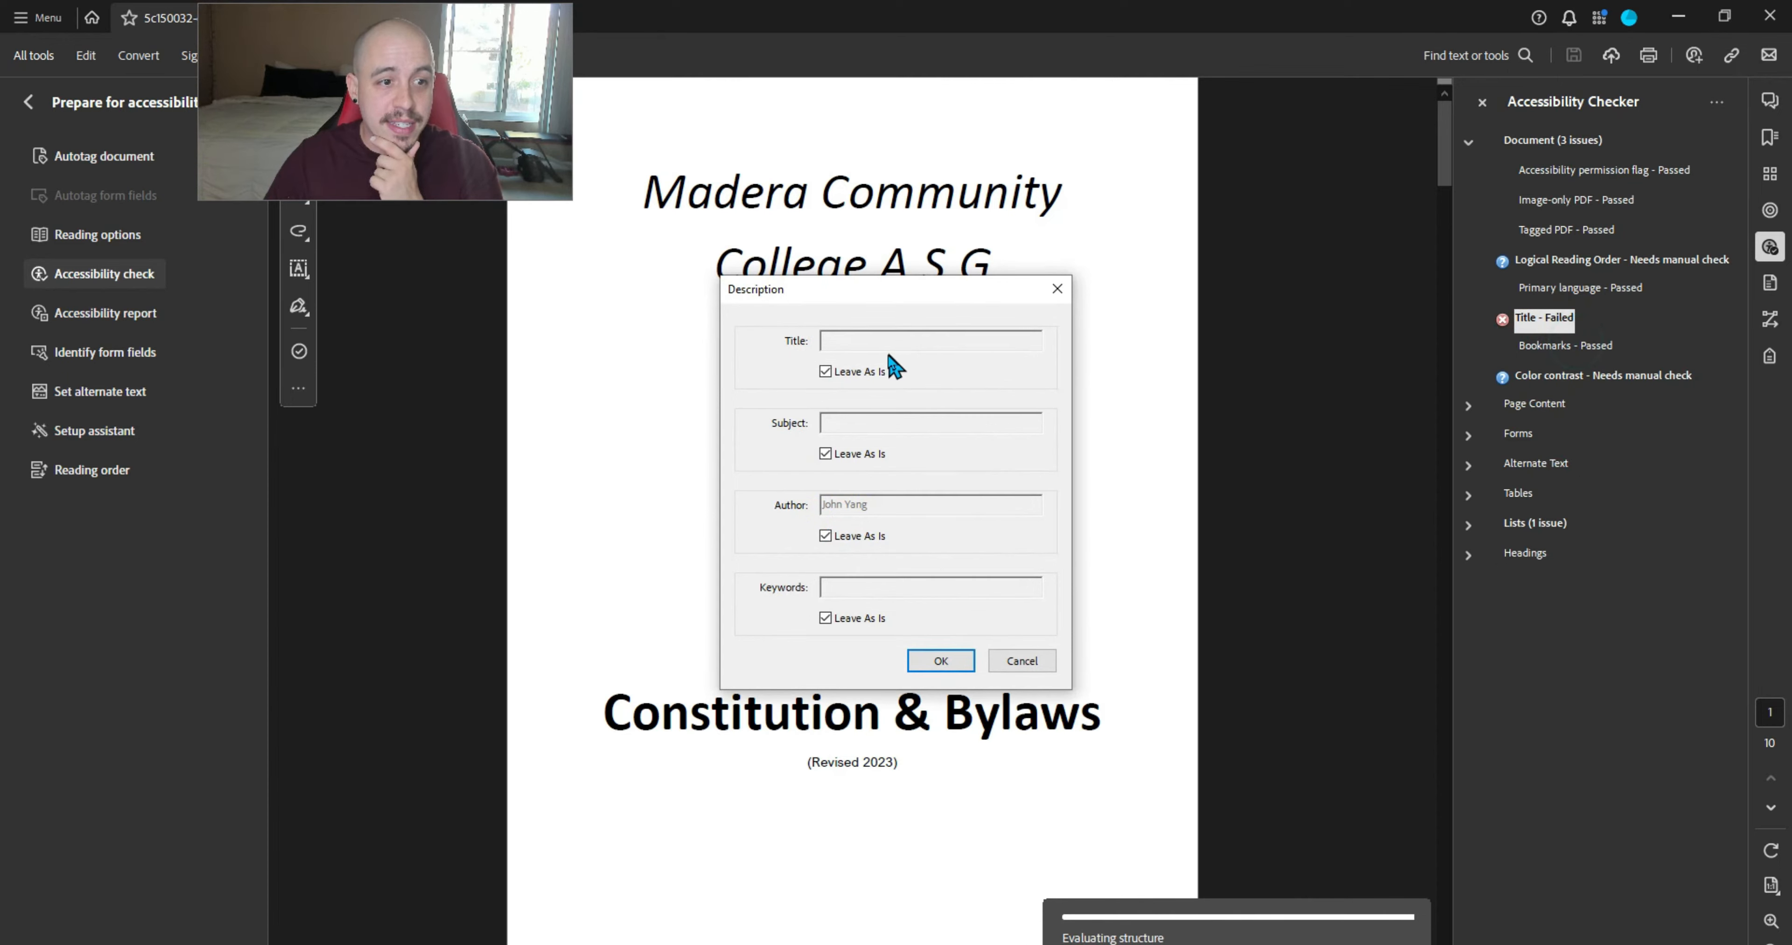
left_click(1398, 358)
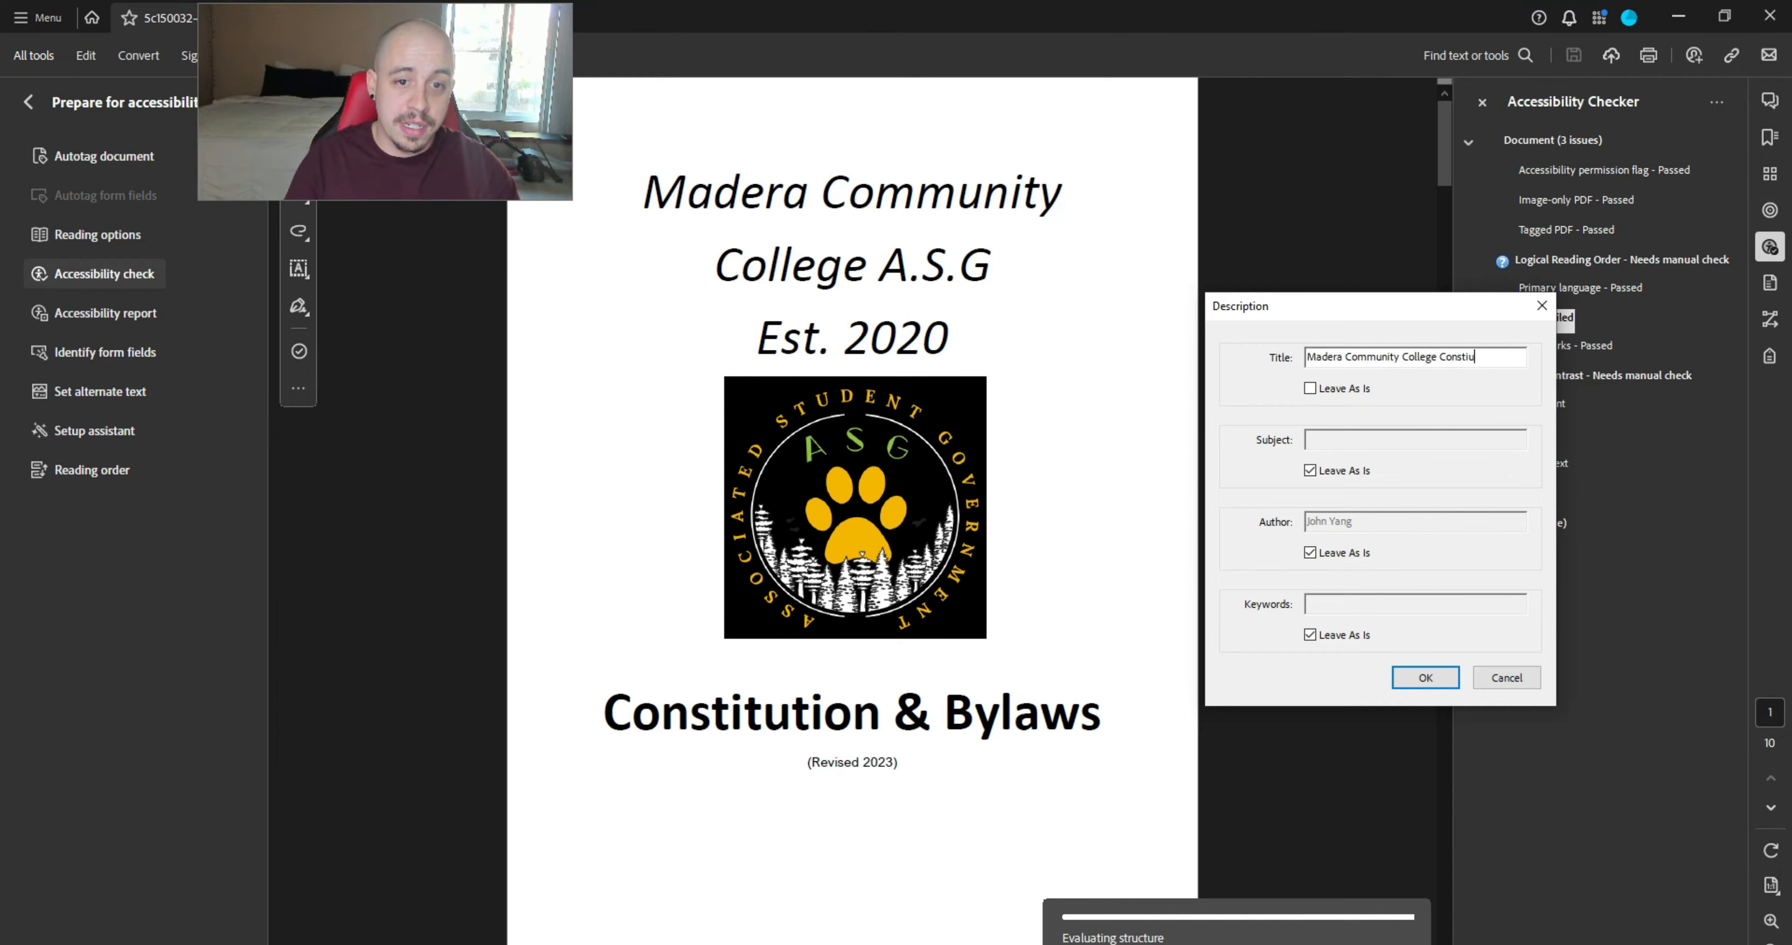
type("Bylaws")
left_click(1360, 521)
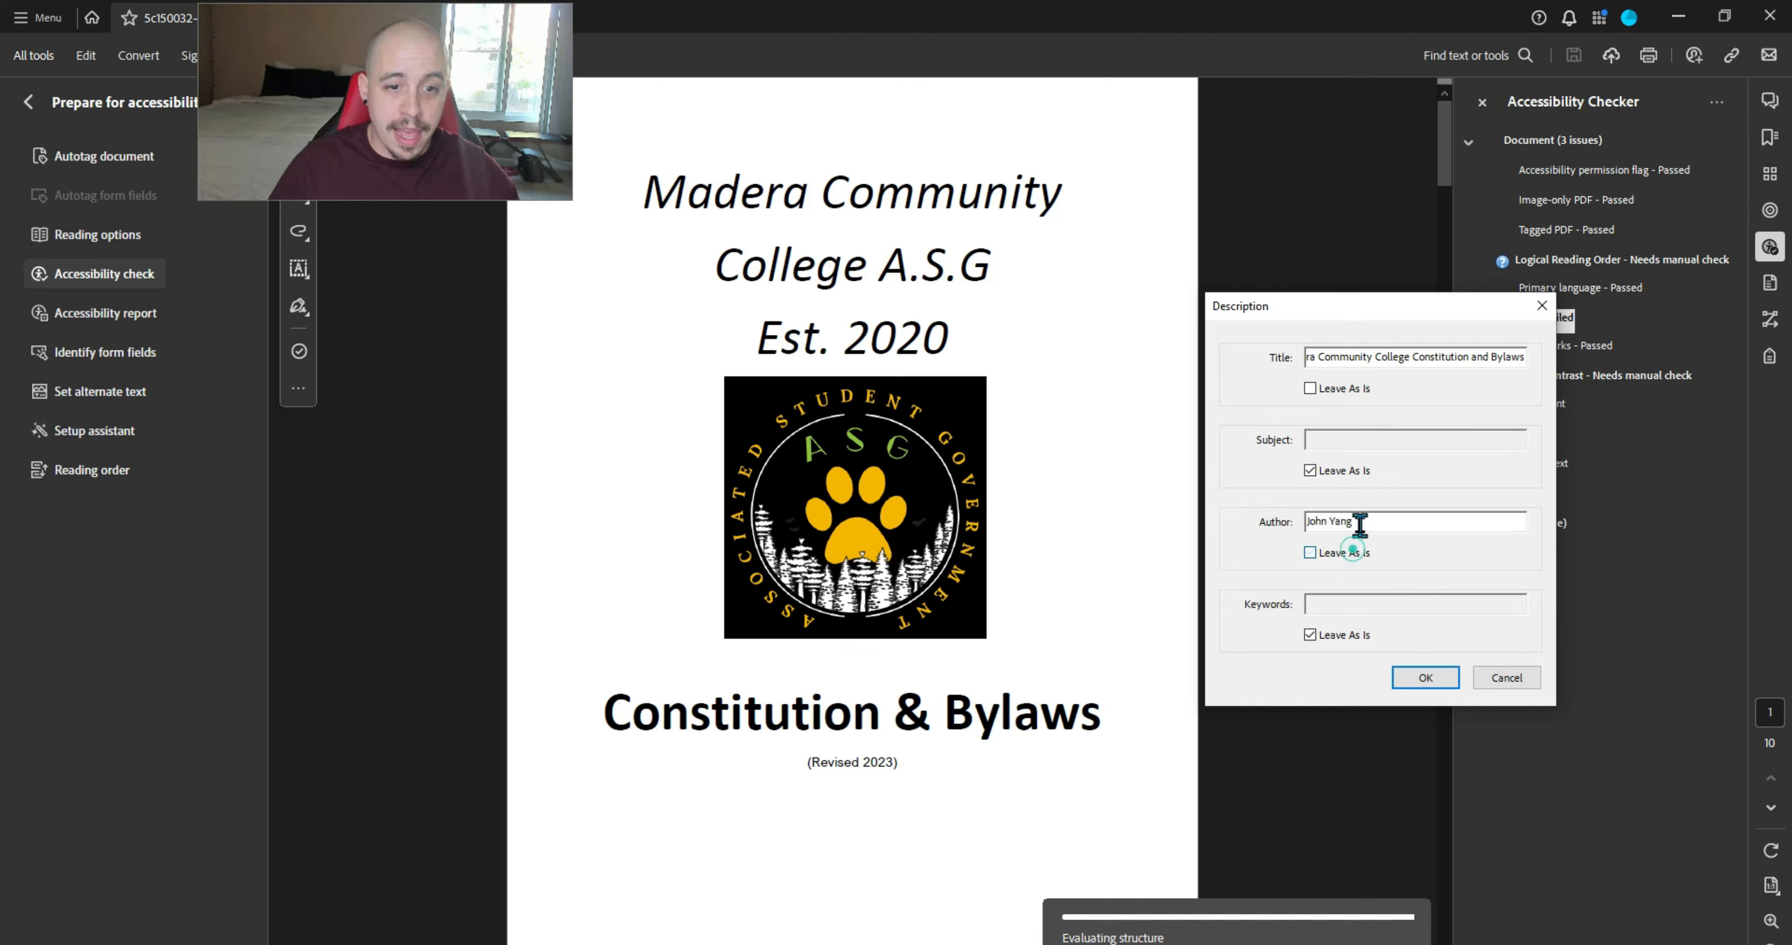
left_click(1346, 551)
left_click(1424, 679)
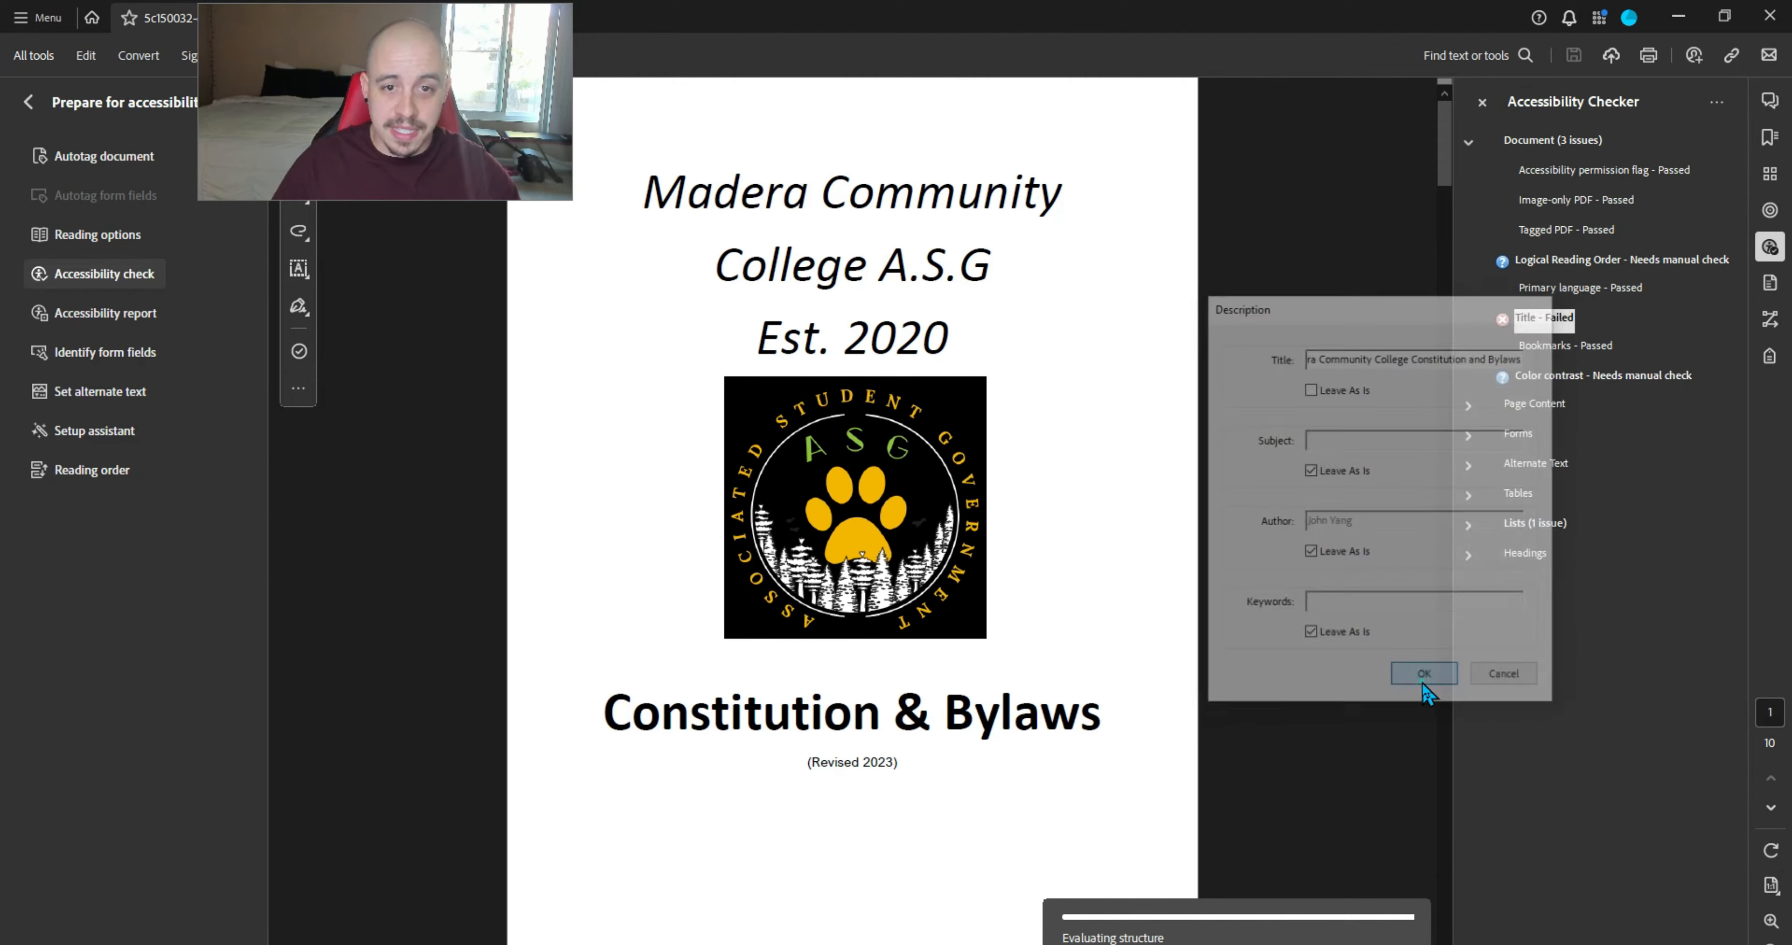
- Review the failed Lbl and LBody items under Lists and locate the first one in the tag tree
left_click(1469, 527)
left_click(1483, 586)
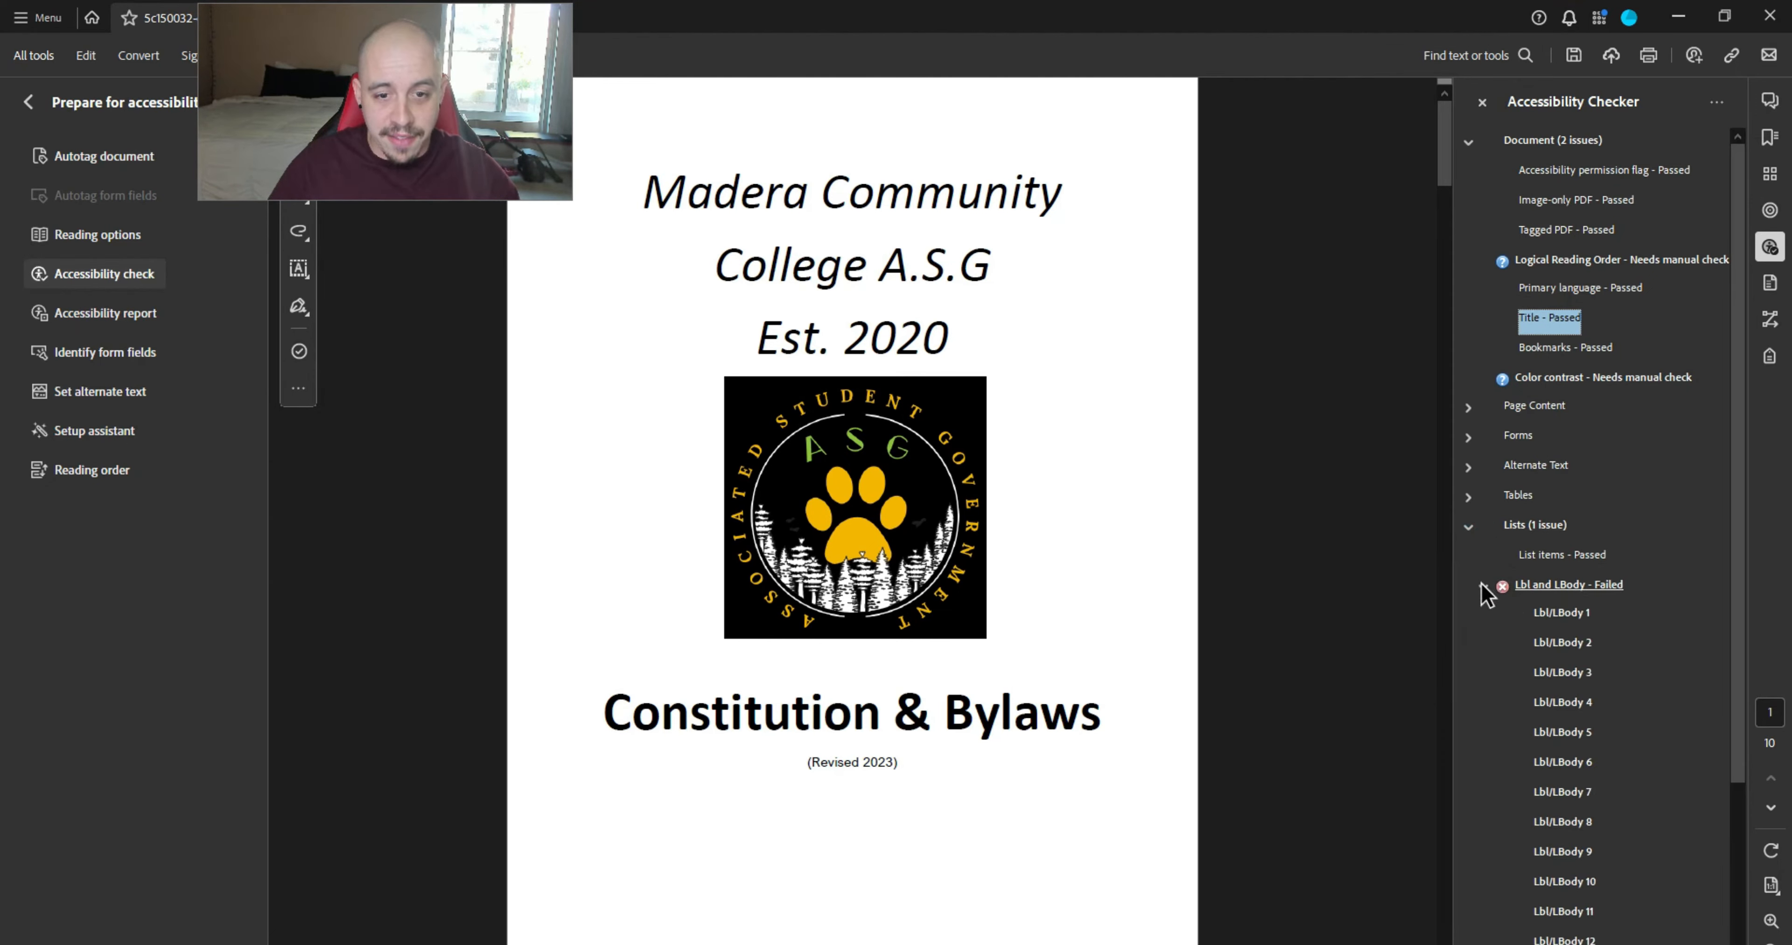
left_click(1560, 615)
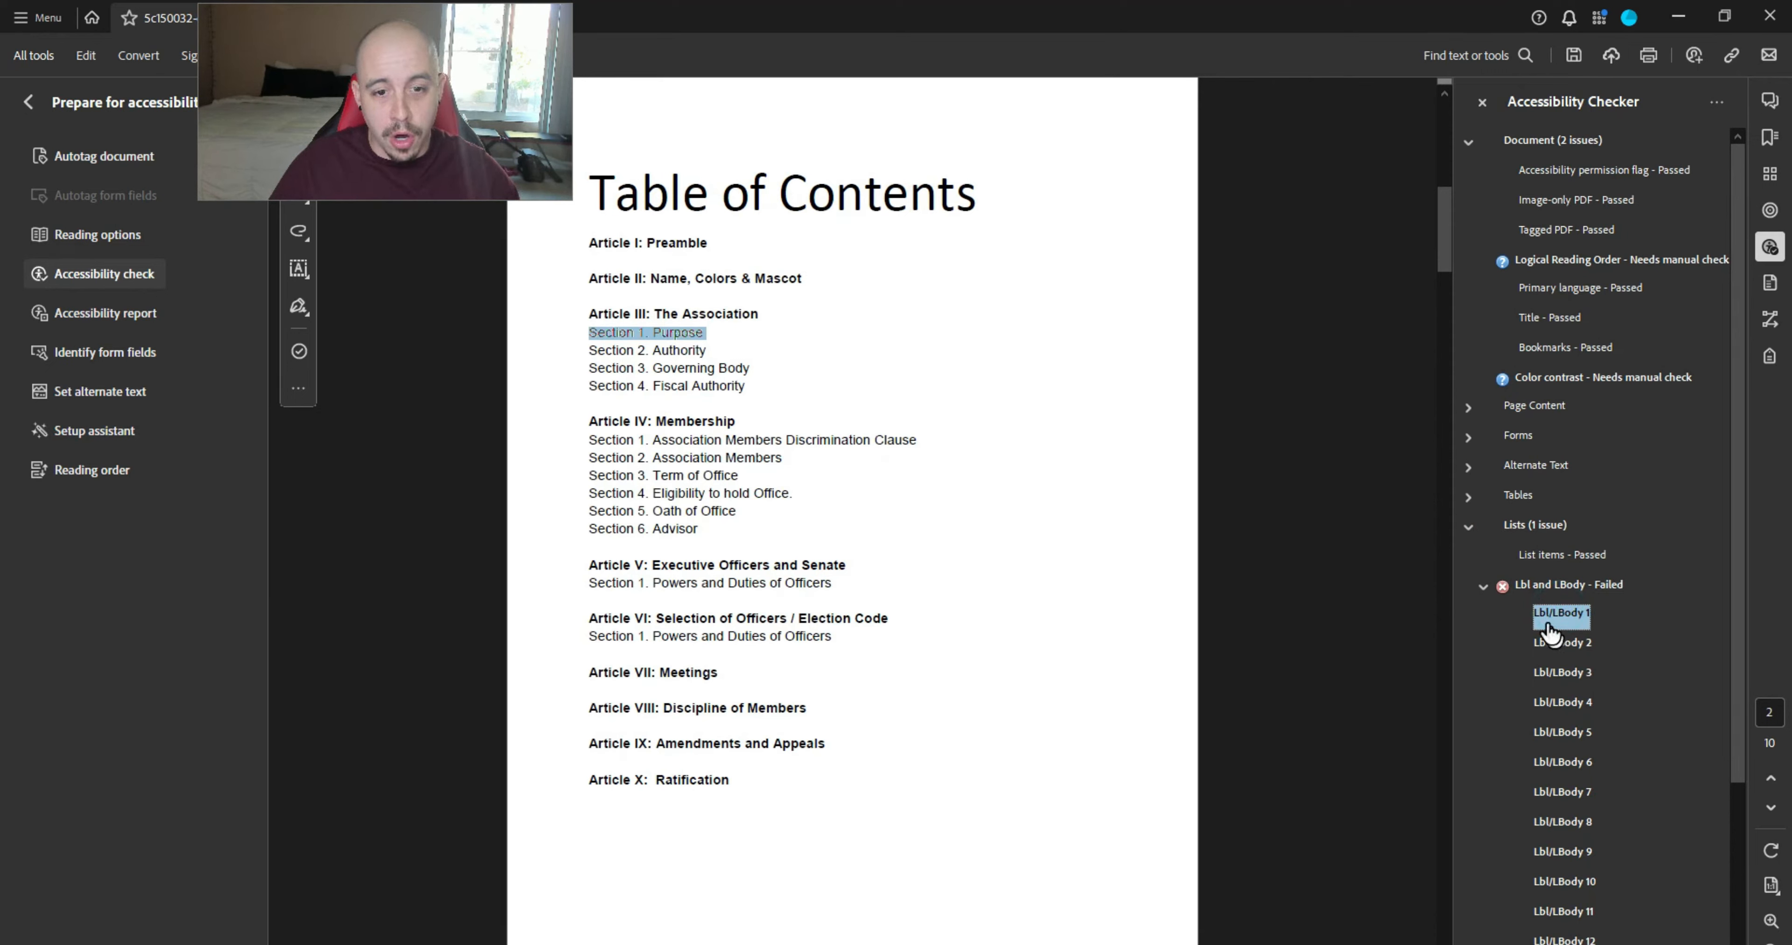
scroll(1558, 623, "down", 3)
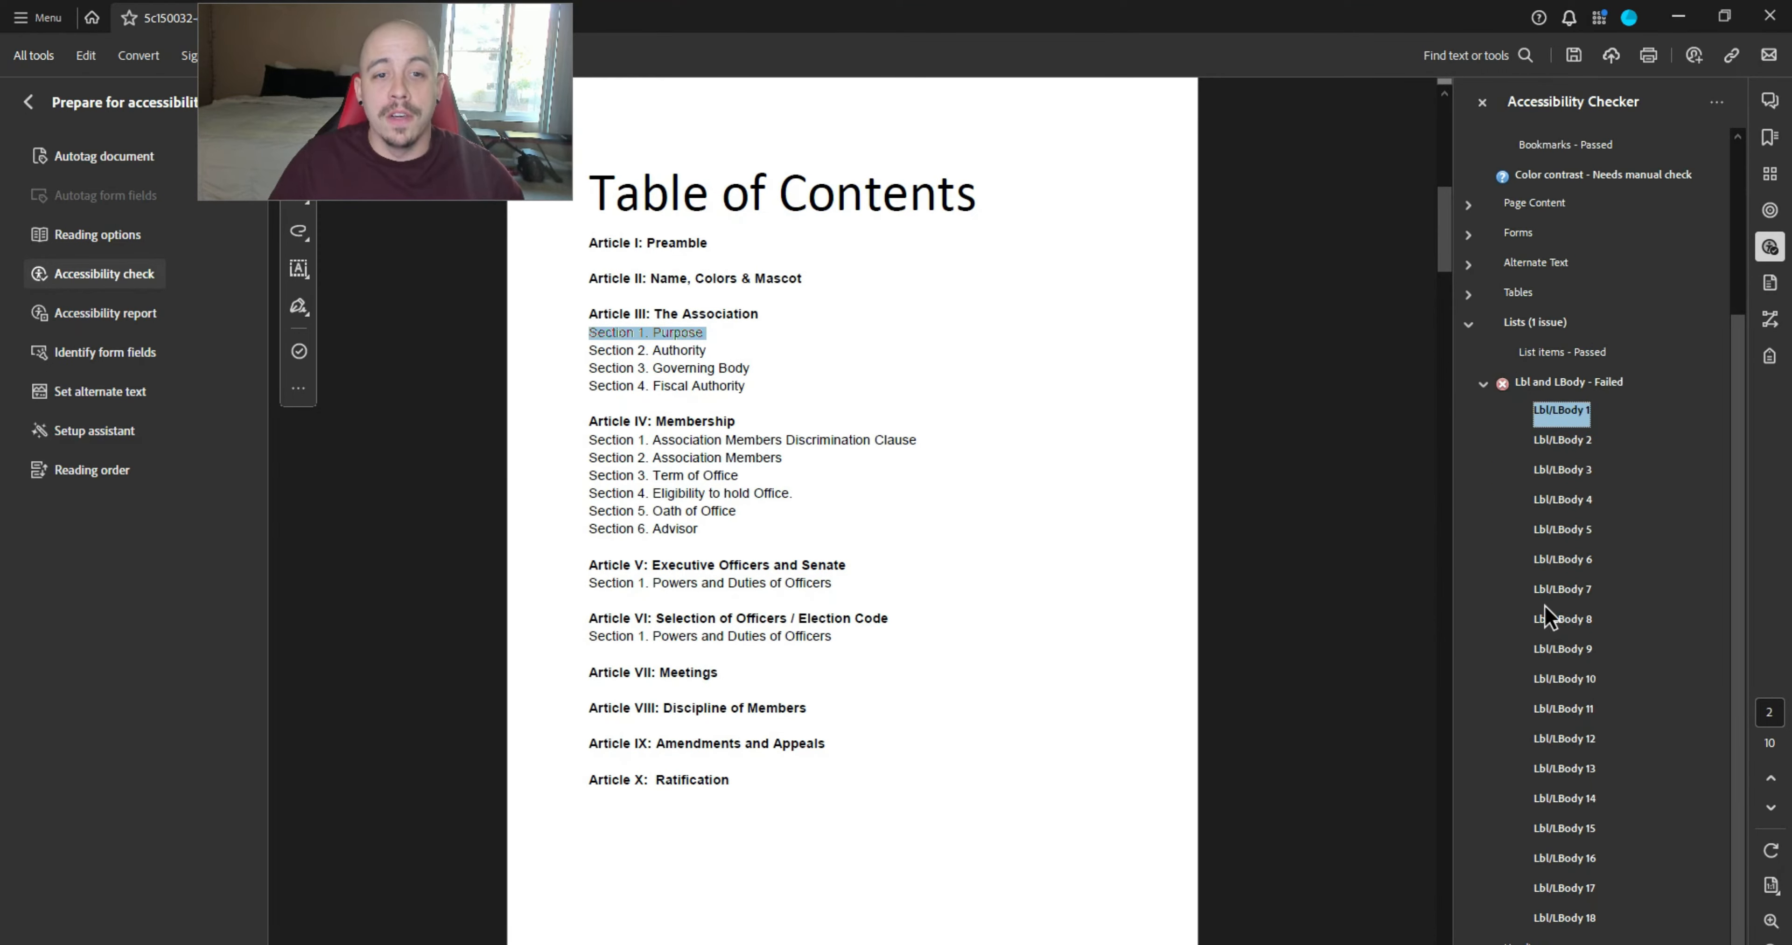
scroll(1545, 616, "up", 3)
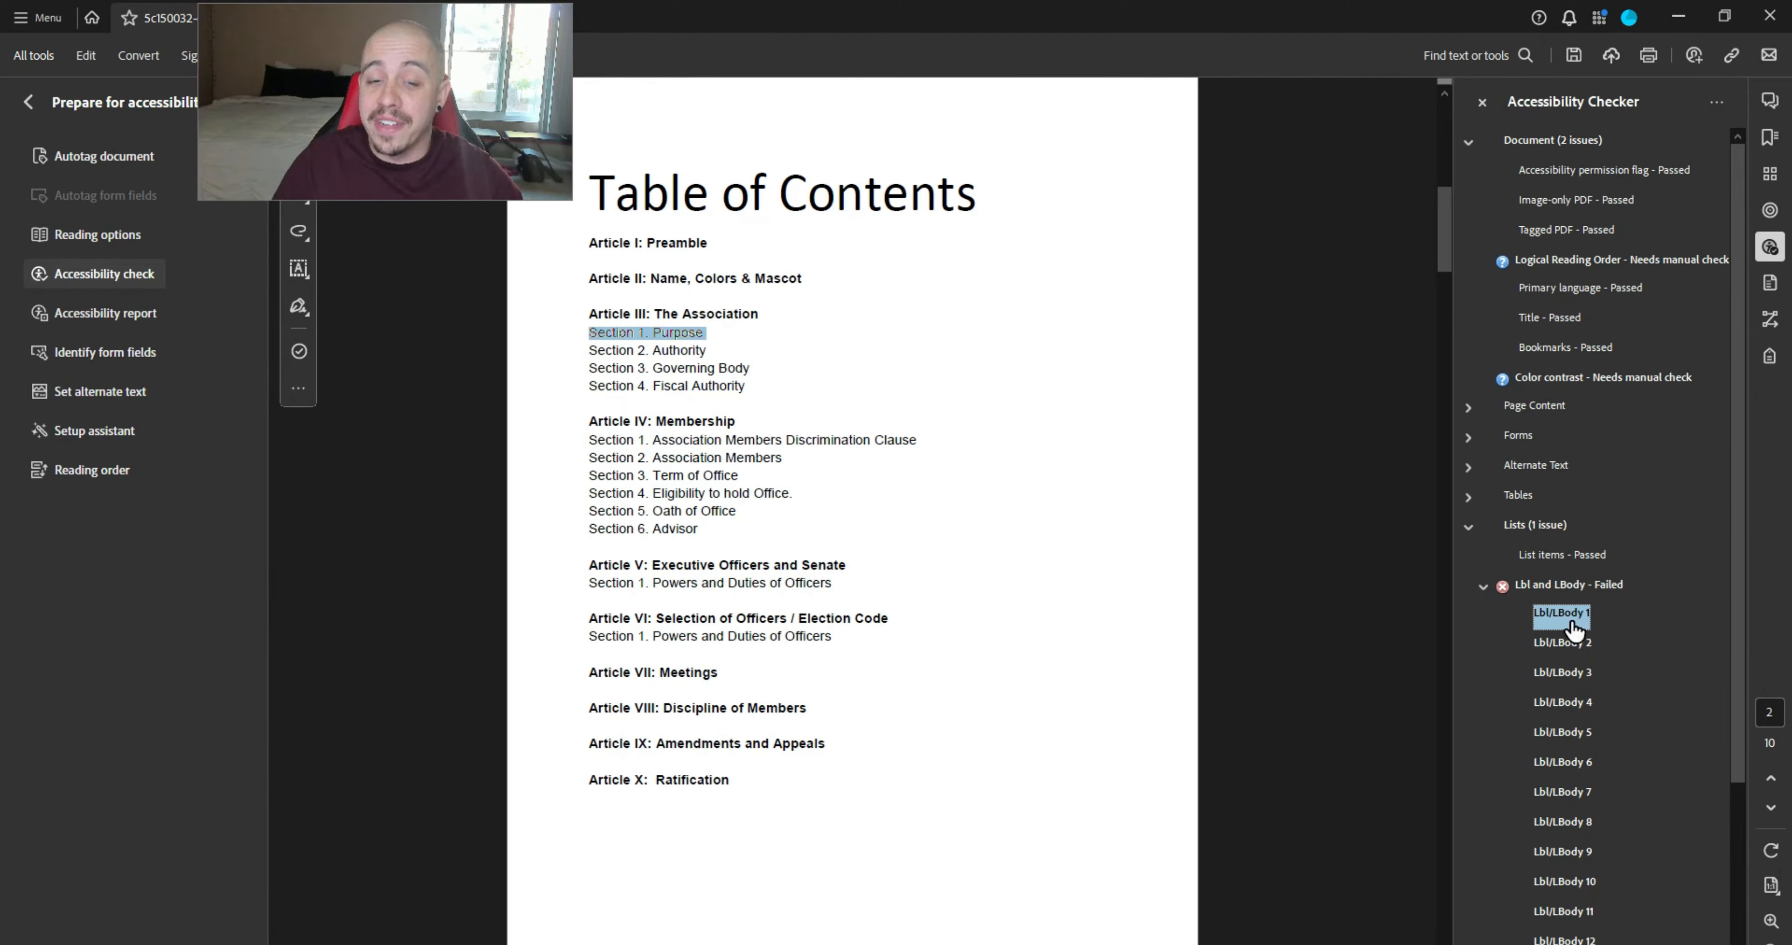
right_click(1553, 618)
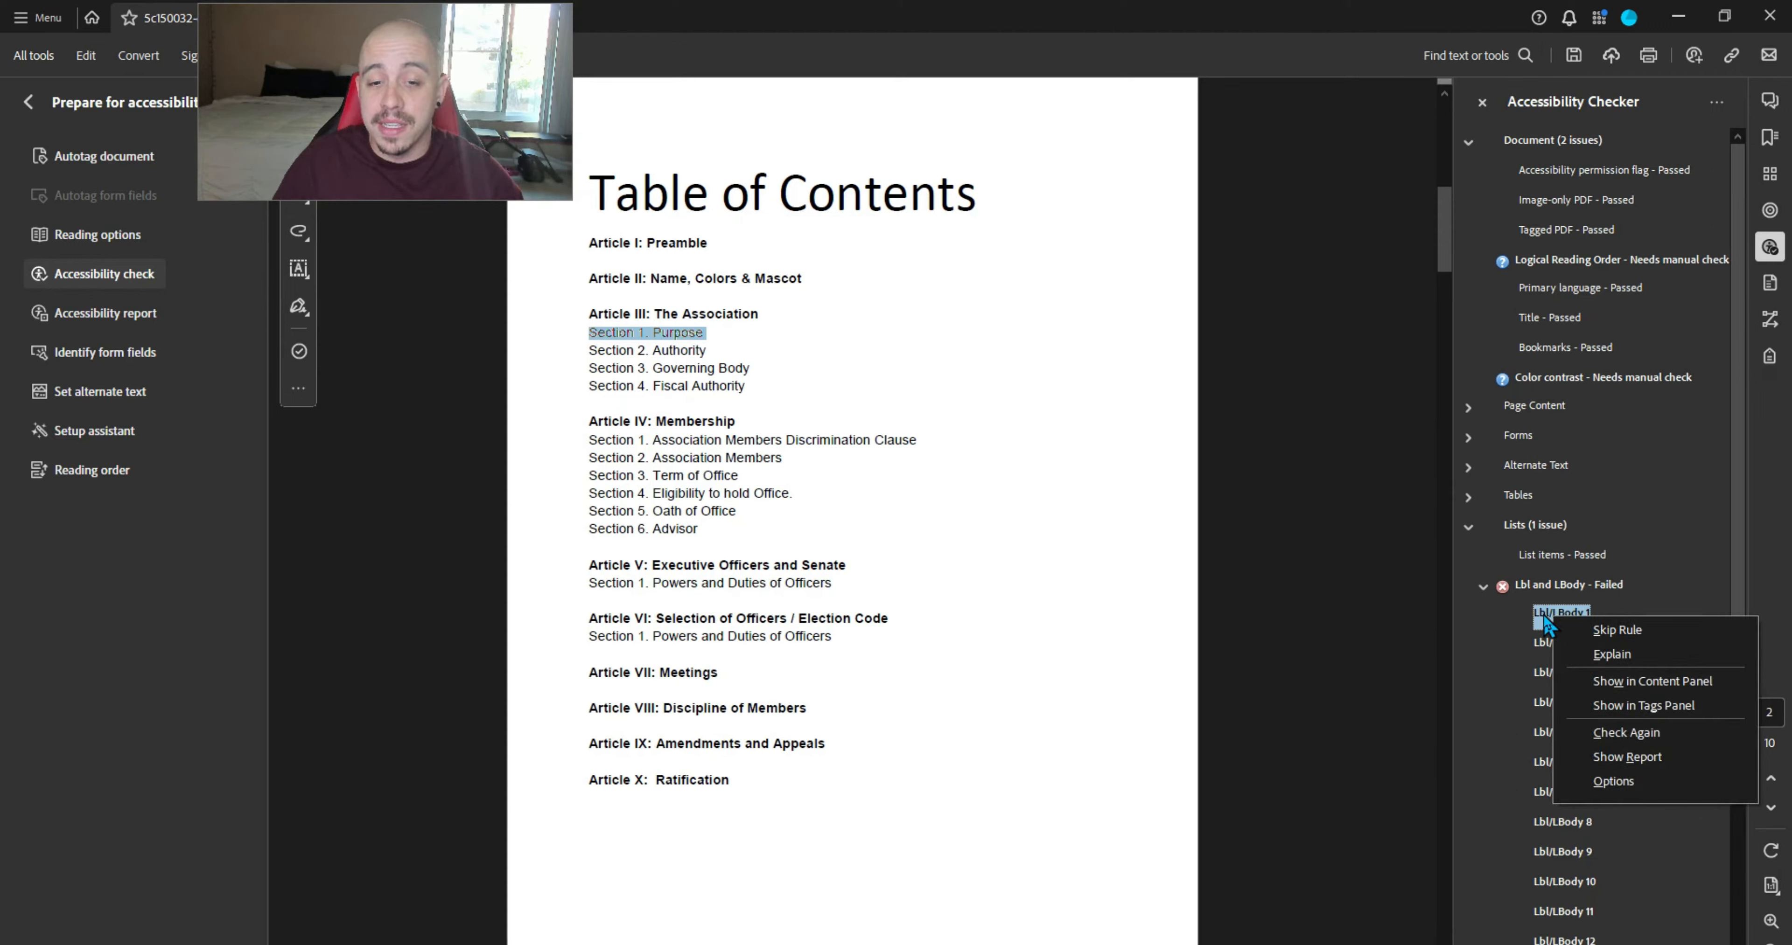
left_click(1634, 706)
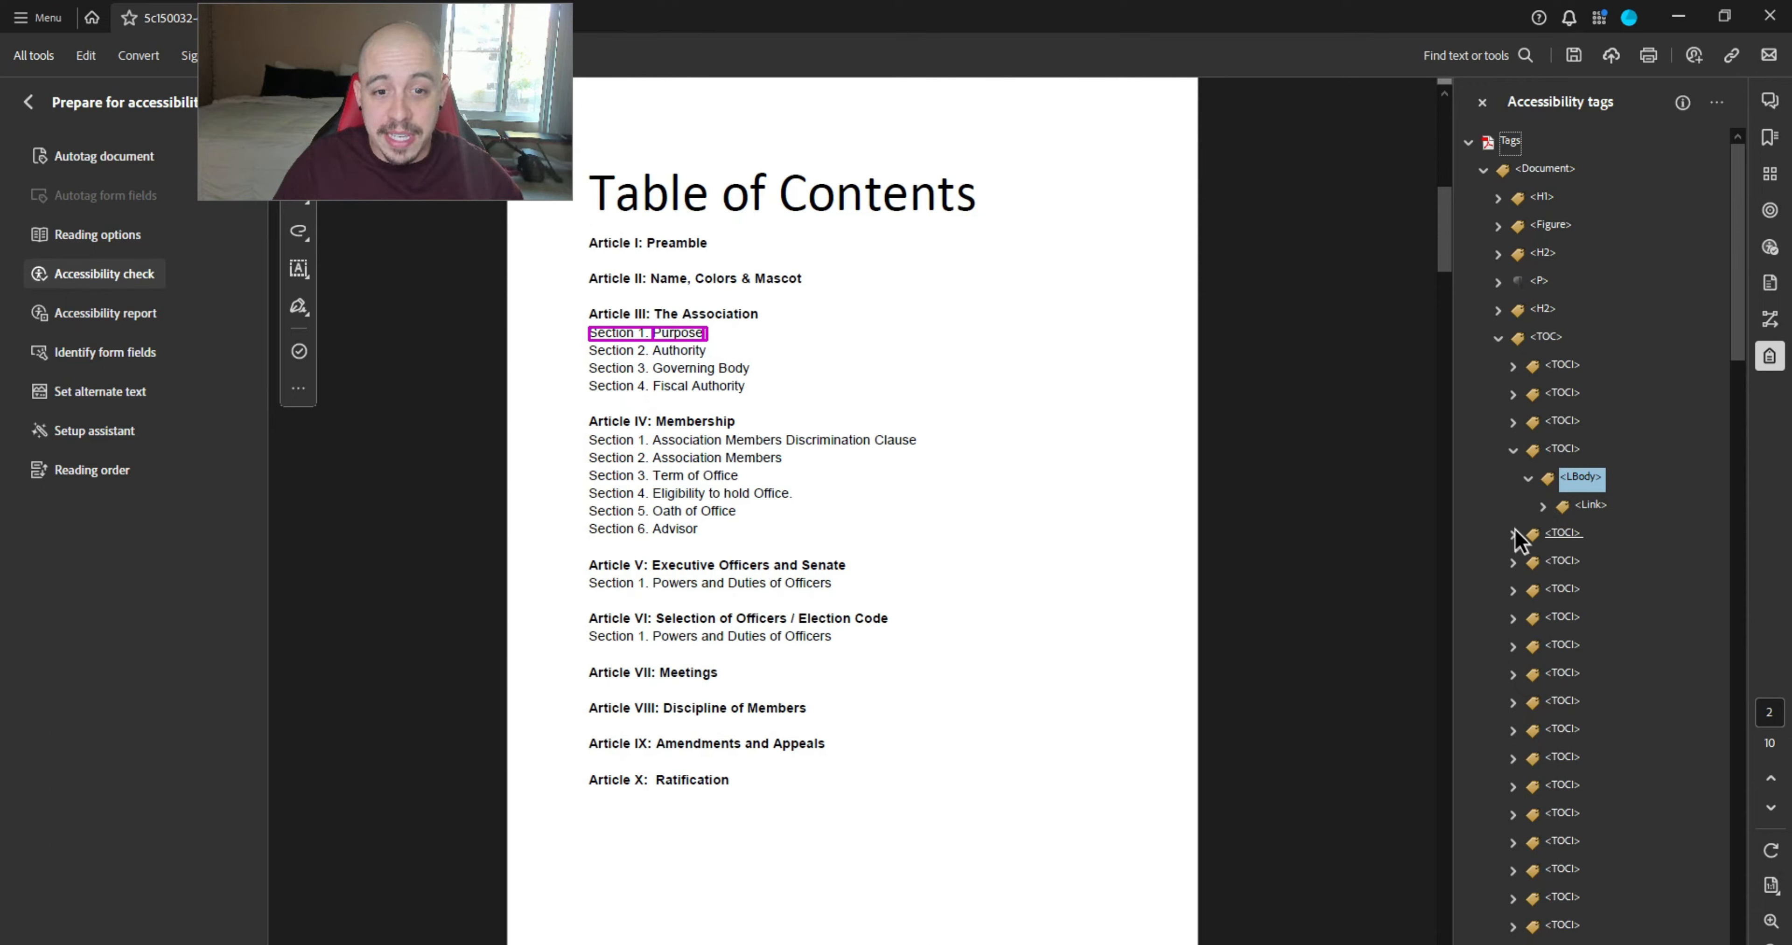
- Move the Link tags for "Section 1. Purpose" and "Section 2. Authority" directly under their TOCI tags and delete the emptied LBody tags
left_click_drag(1592, 508, 1567, 461)
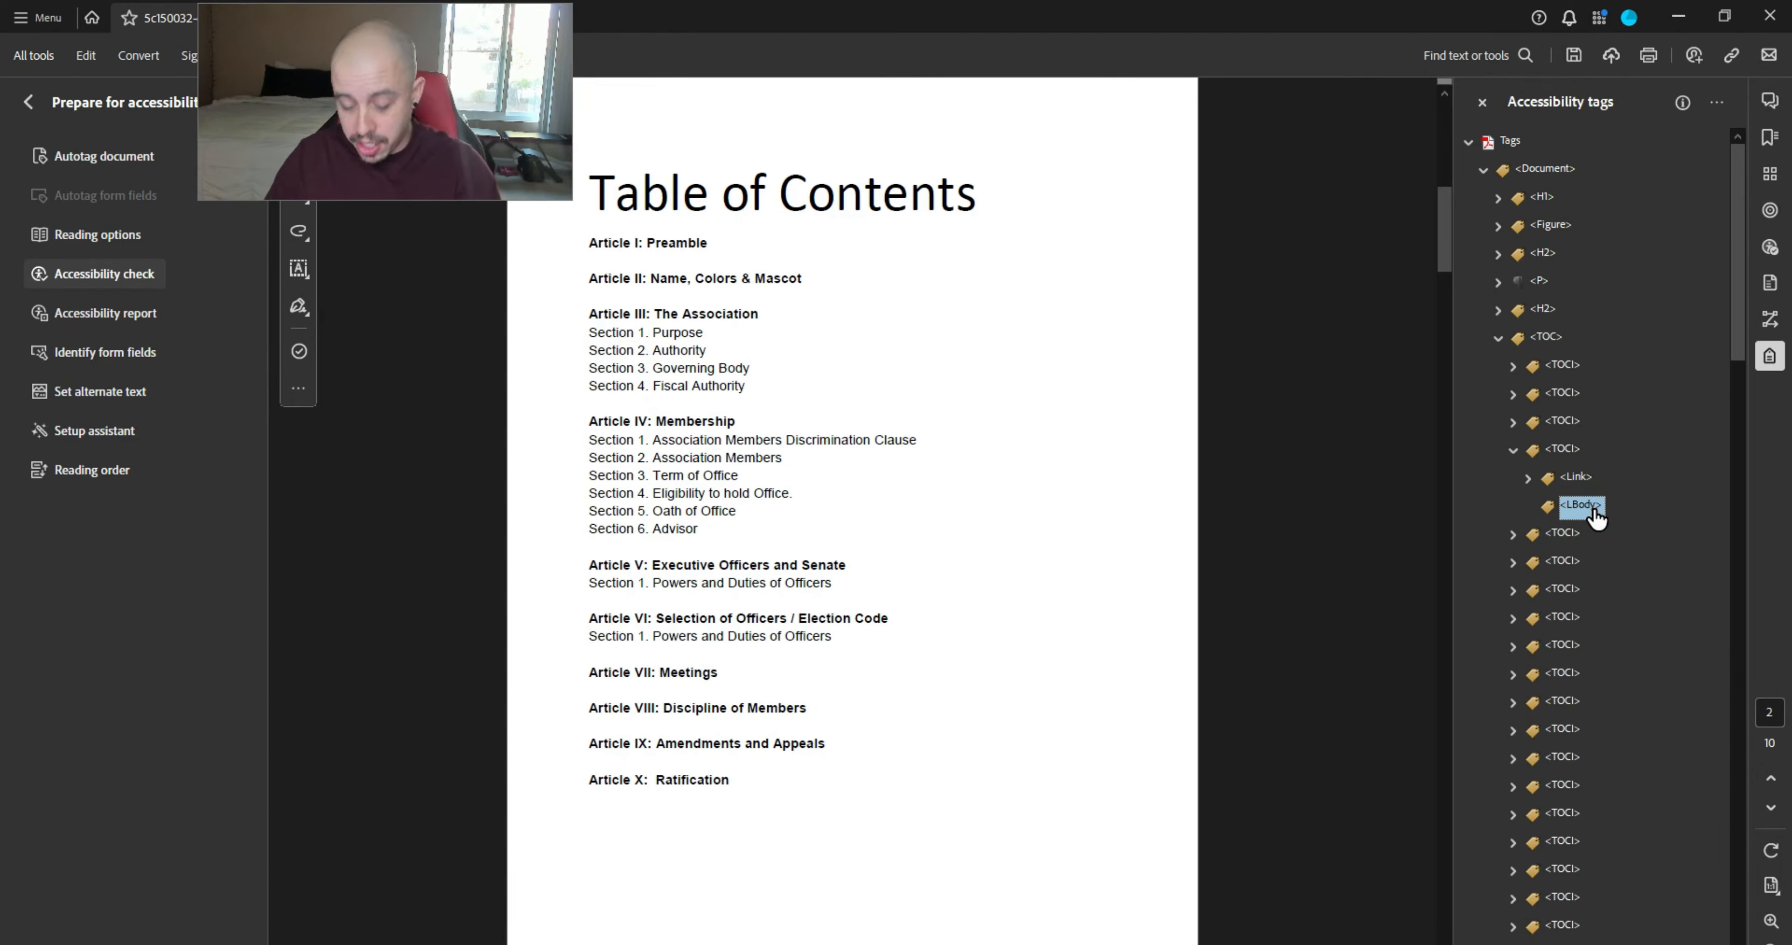
key("Delete")
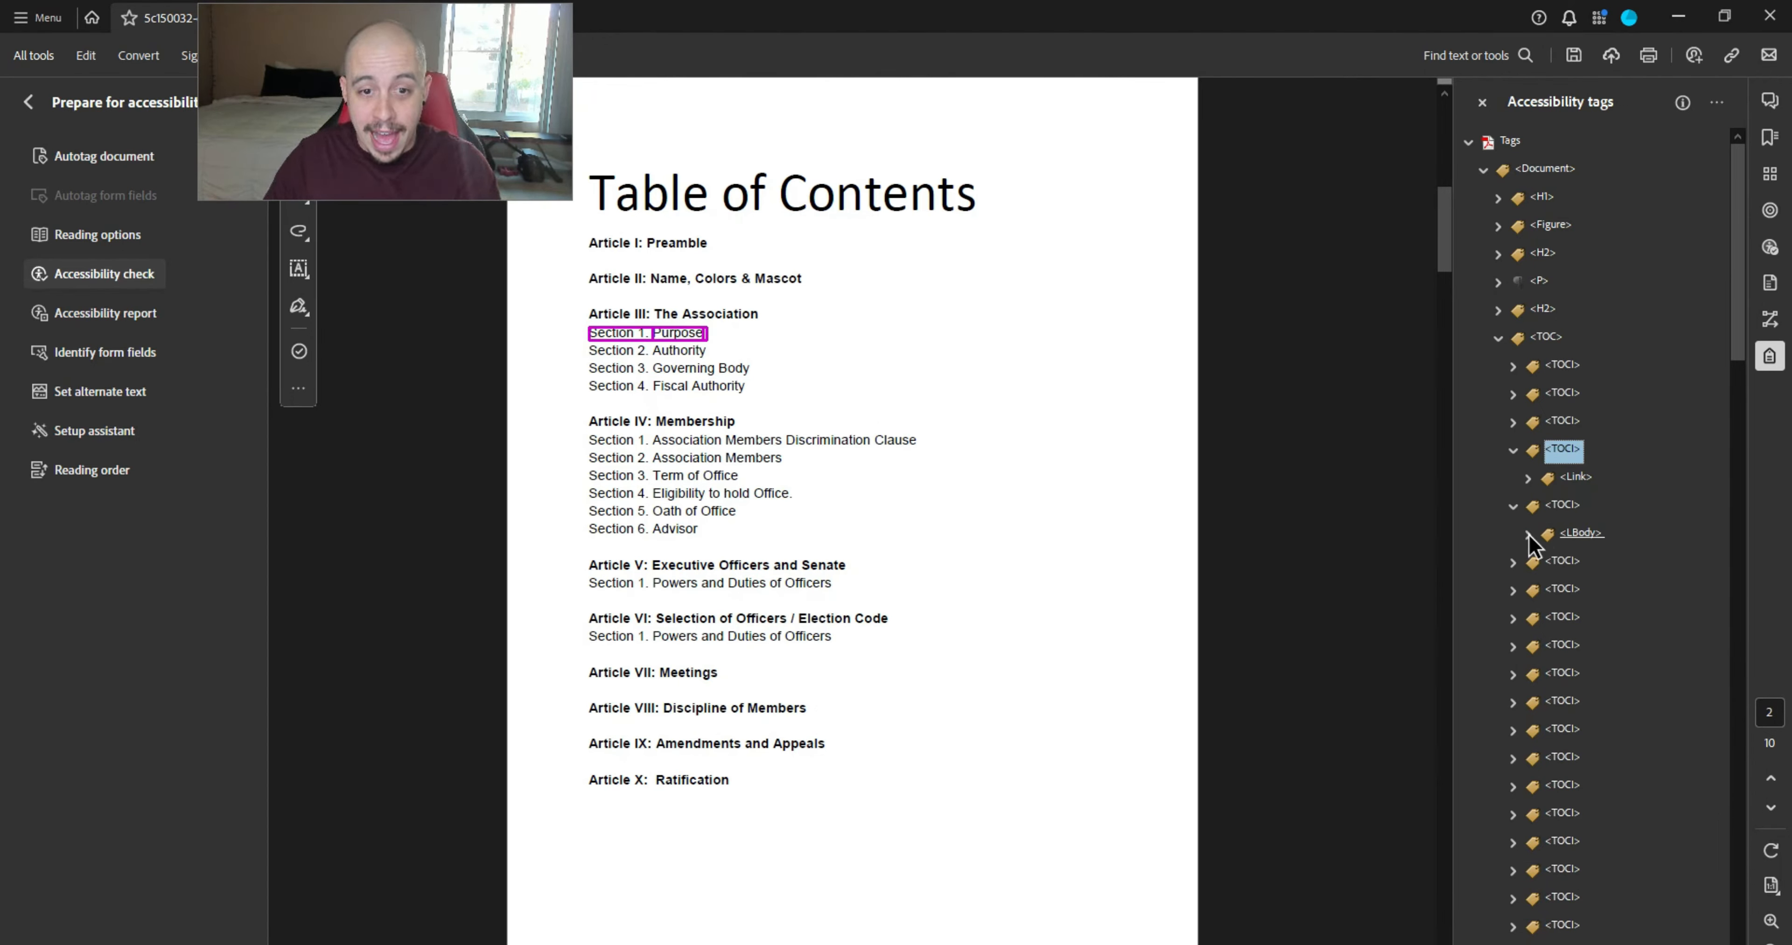
left_click(1527, 534)
left_click_drag(1593, 562, 1572, 514)
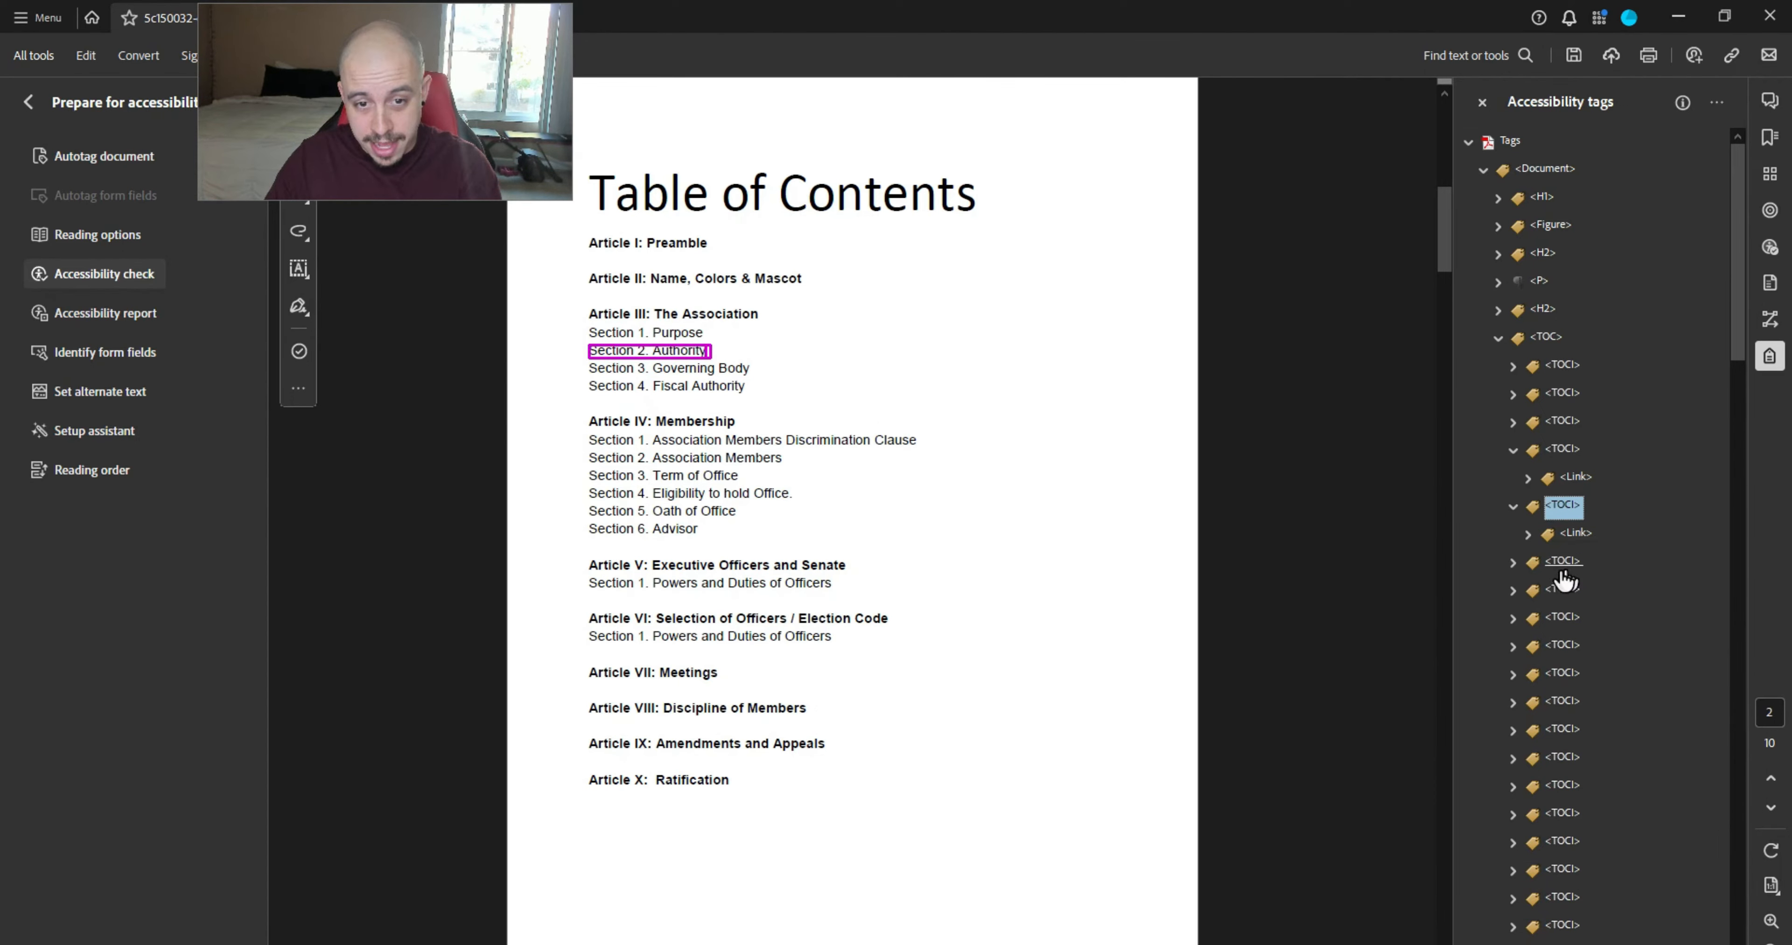
- Retag the LBody tags of "Section 3. Governing Body", "Section 4. Fiscal Authority" and Article IV's Section 1 contents entries as Span
left_click(1527, 593)
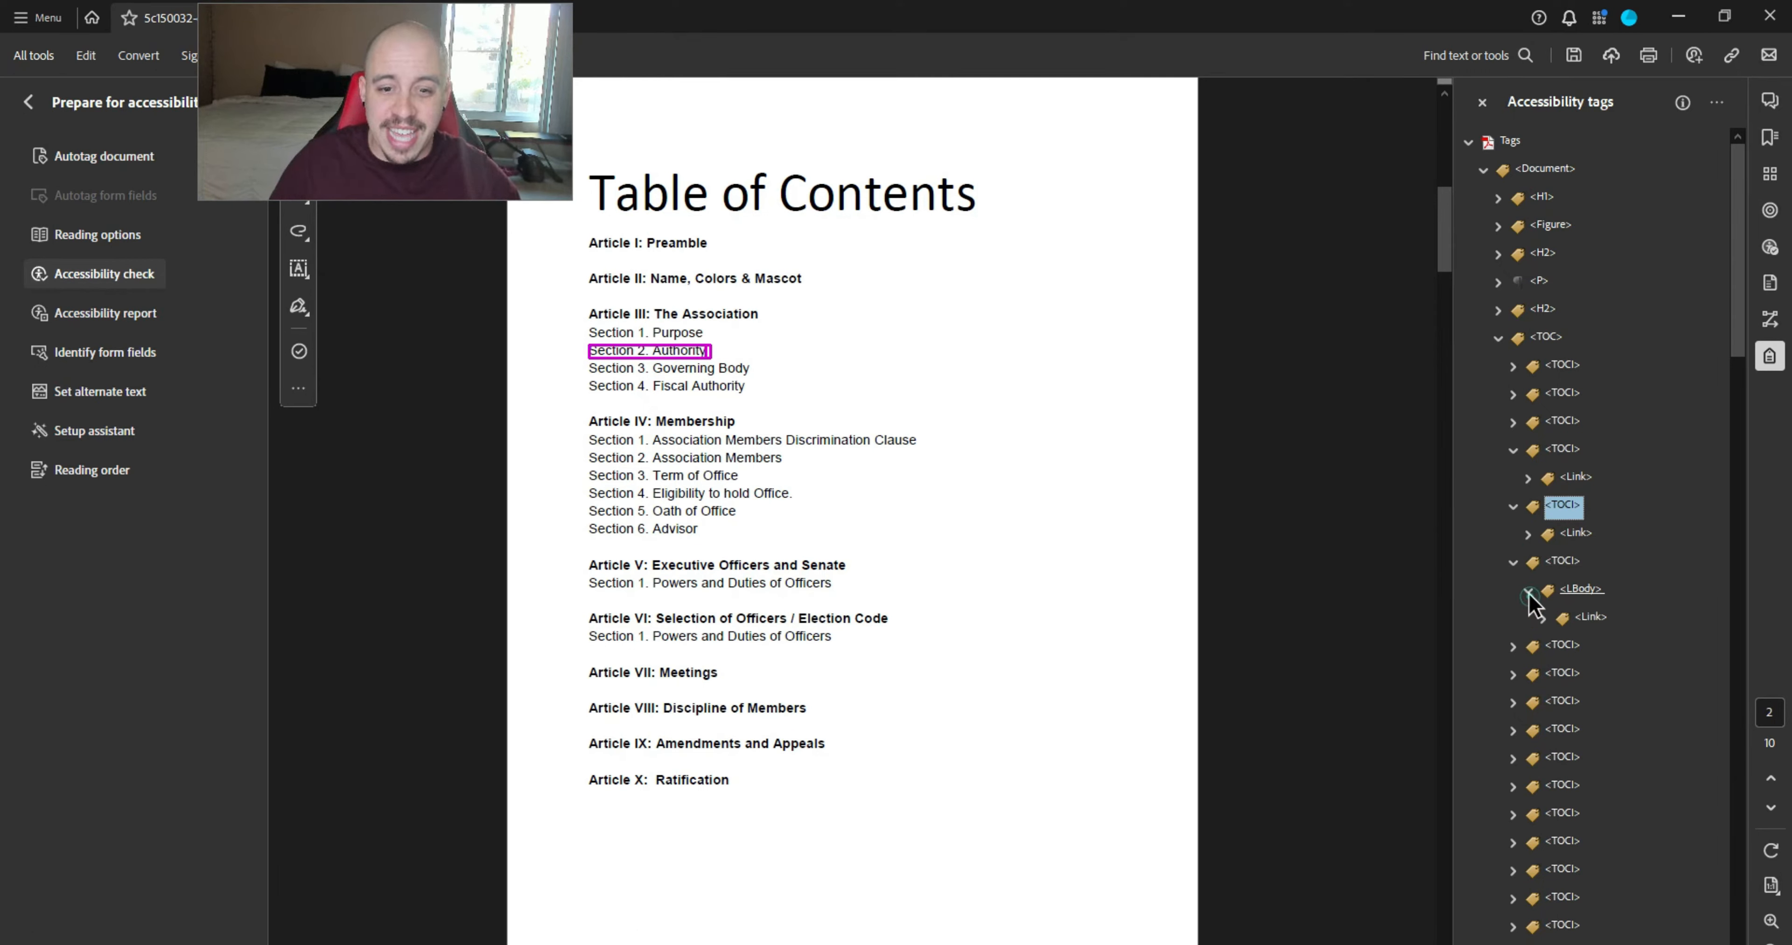
left_click(1515, 648)
left_click(1515, 704)
left_click(1513, 762)
left_click(1580, 675)
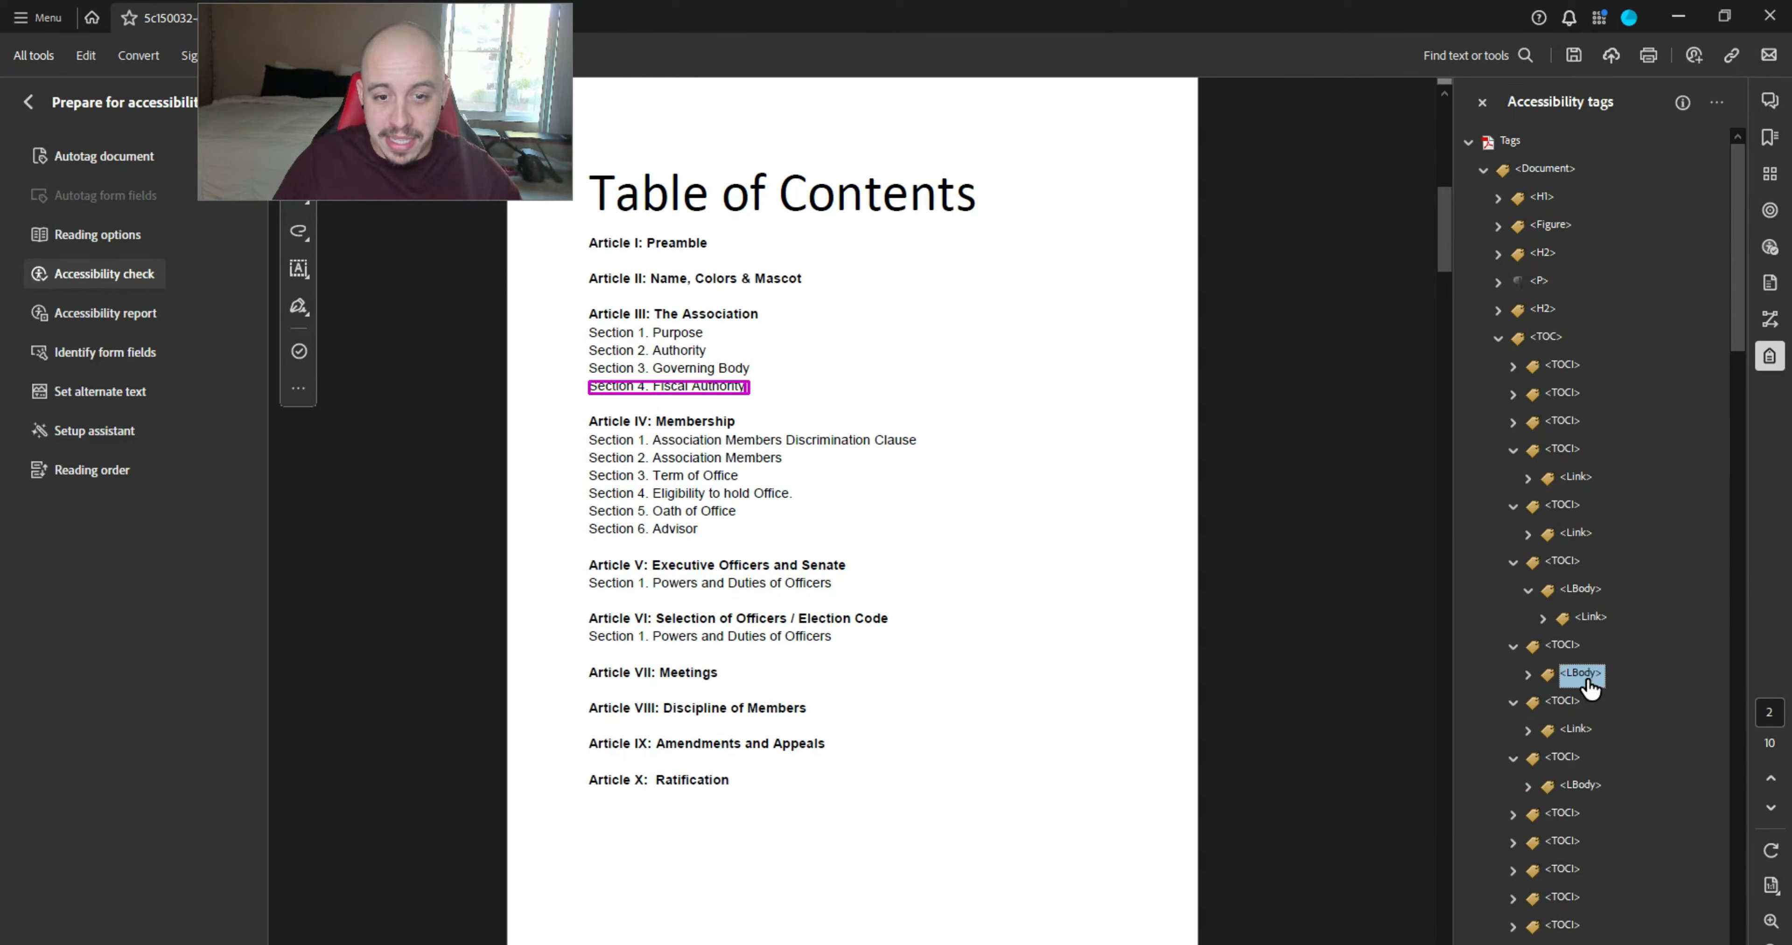
left_click(1581, 785, "ctrl")
left_click(1581, 590, "ctrl")
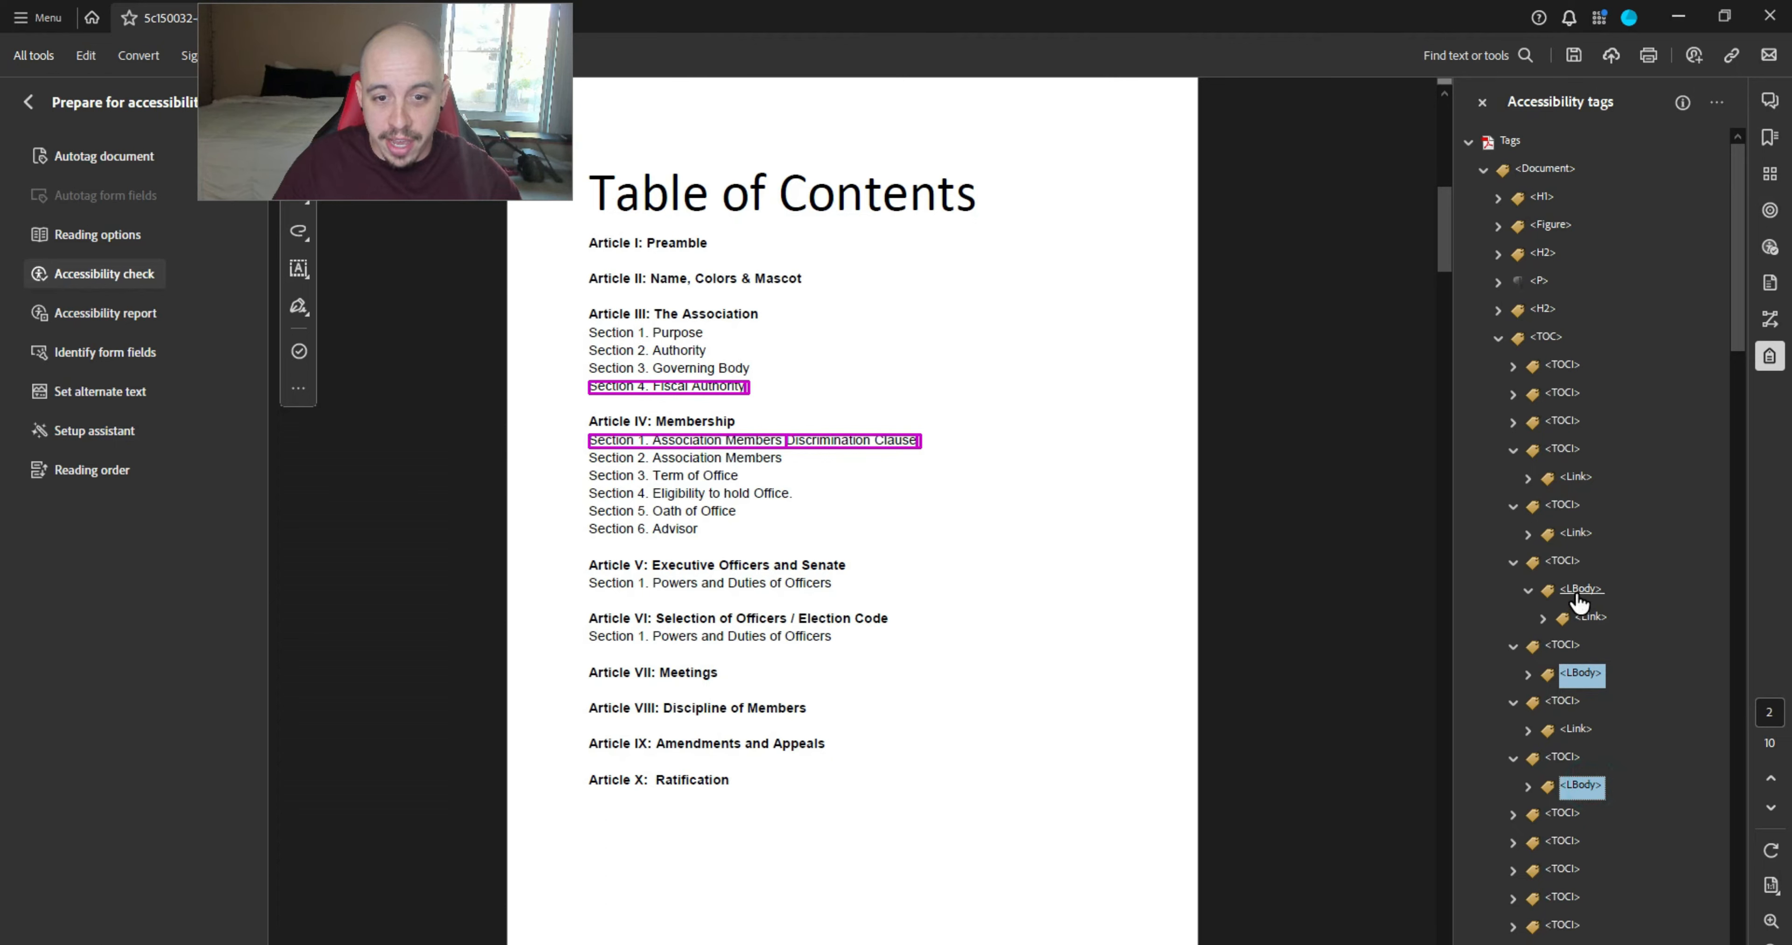
right_click(1577, 592)
left_click(1612, 577)
type("S")
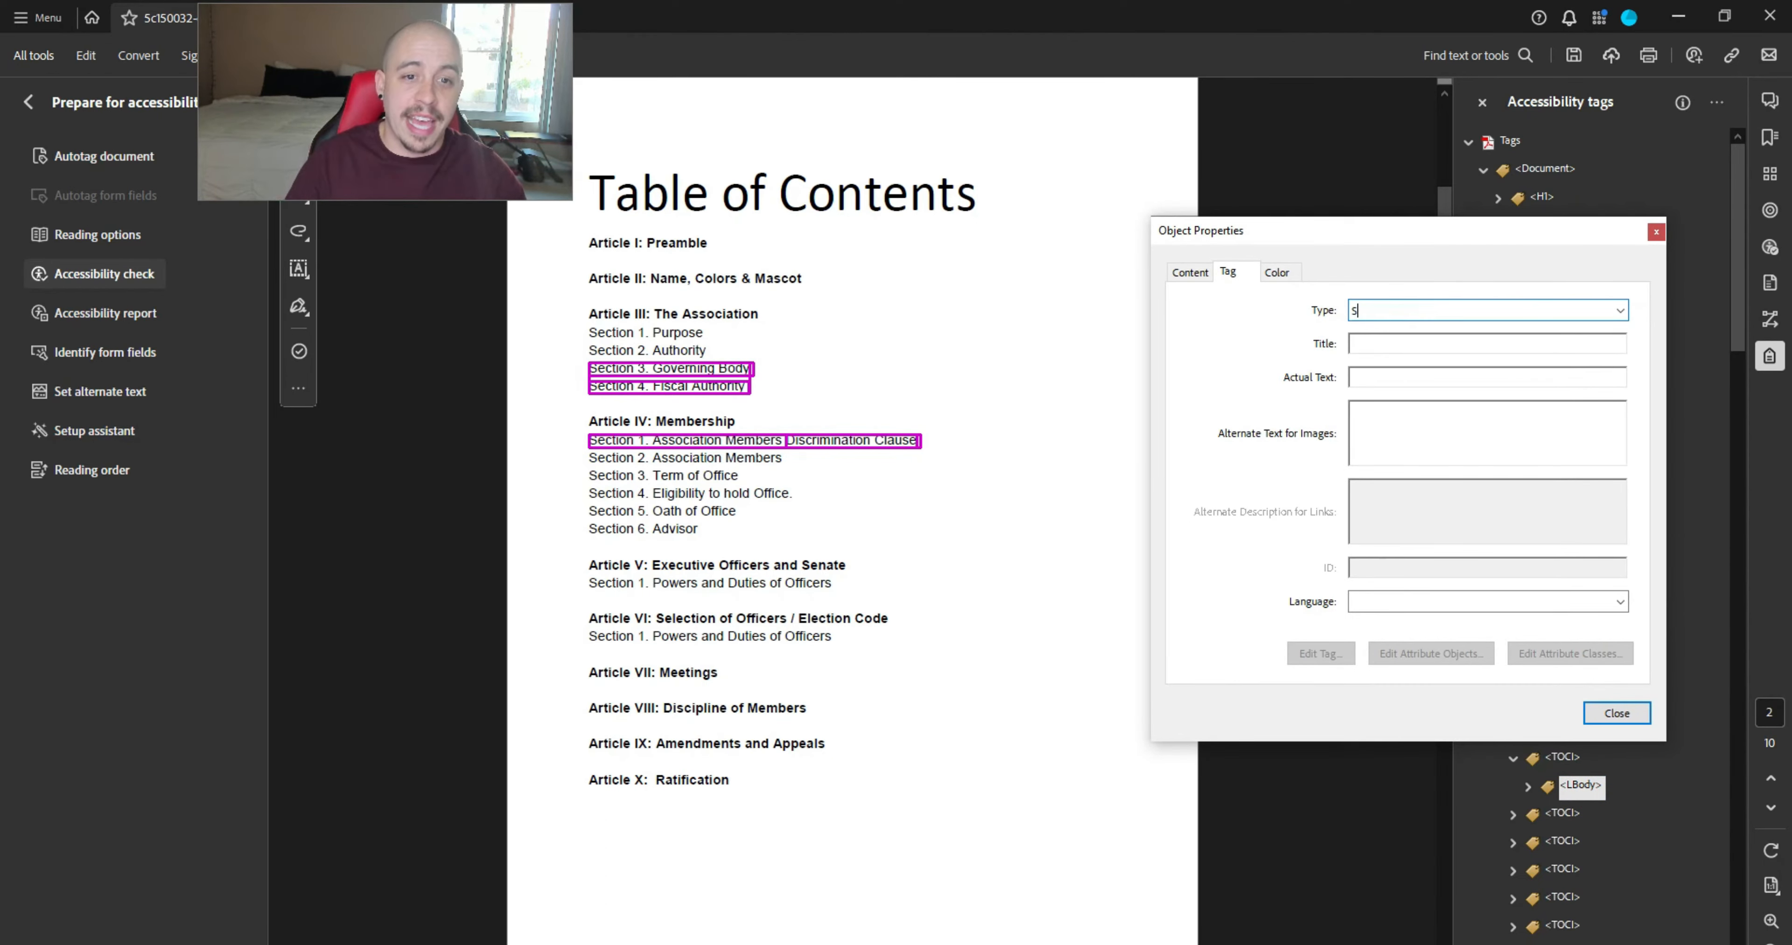
type("pan")
left_click(1624, 712)
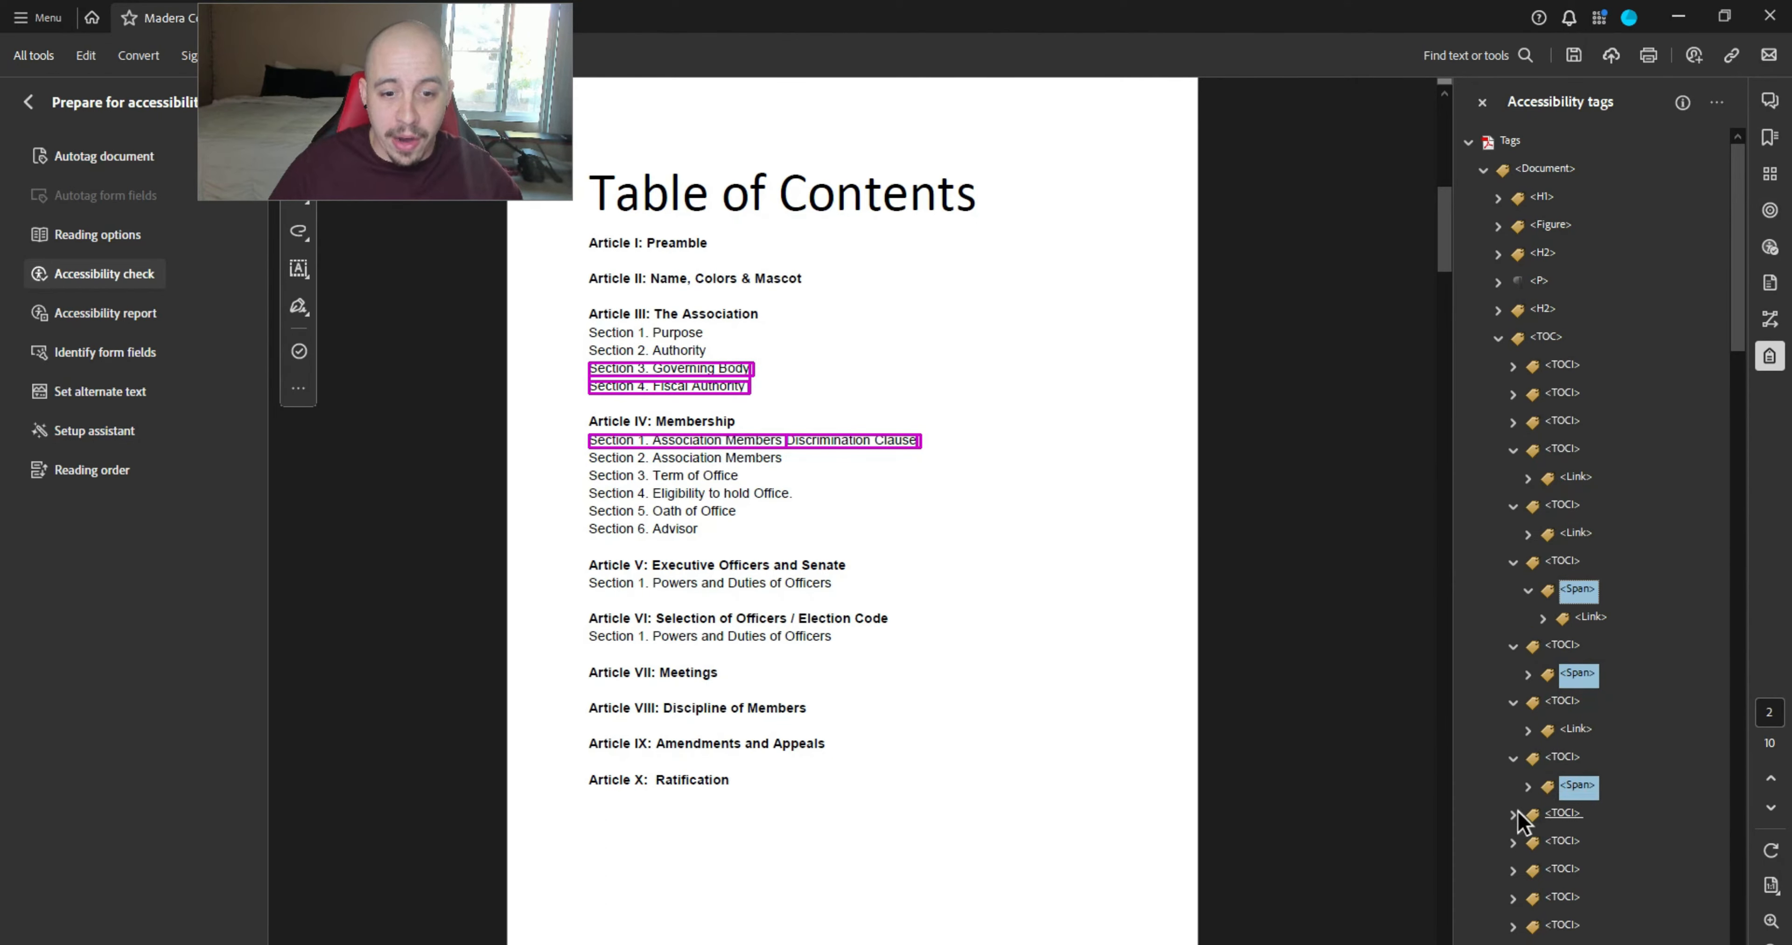
- Expand the remaining TOCI tags in the table of contents, from "Section 2. Association Members" through "Article X: Ratification"
left_click(1515, 878)
left_click(1513, 366)
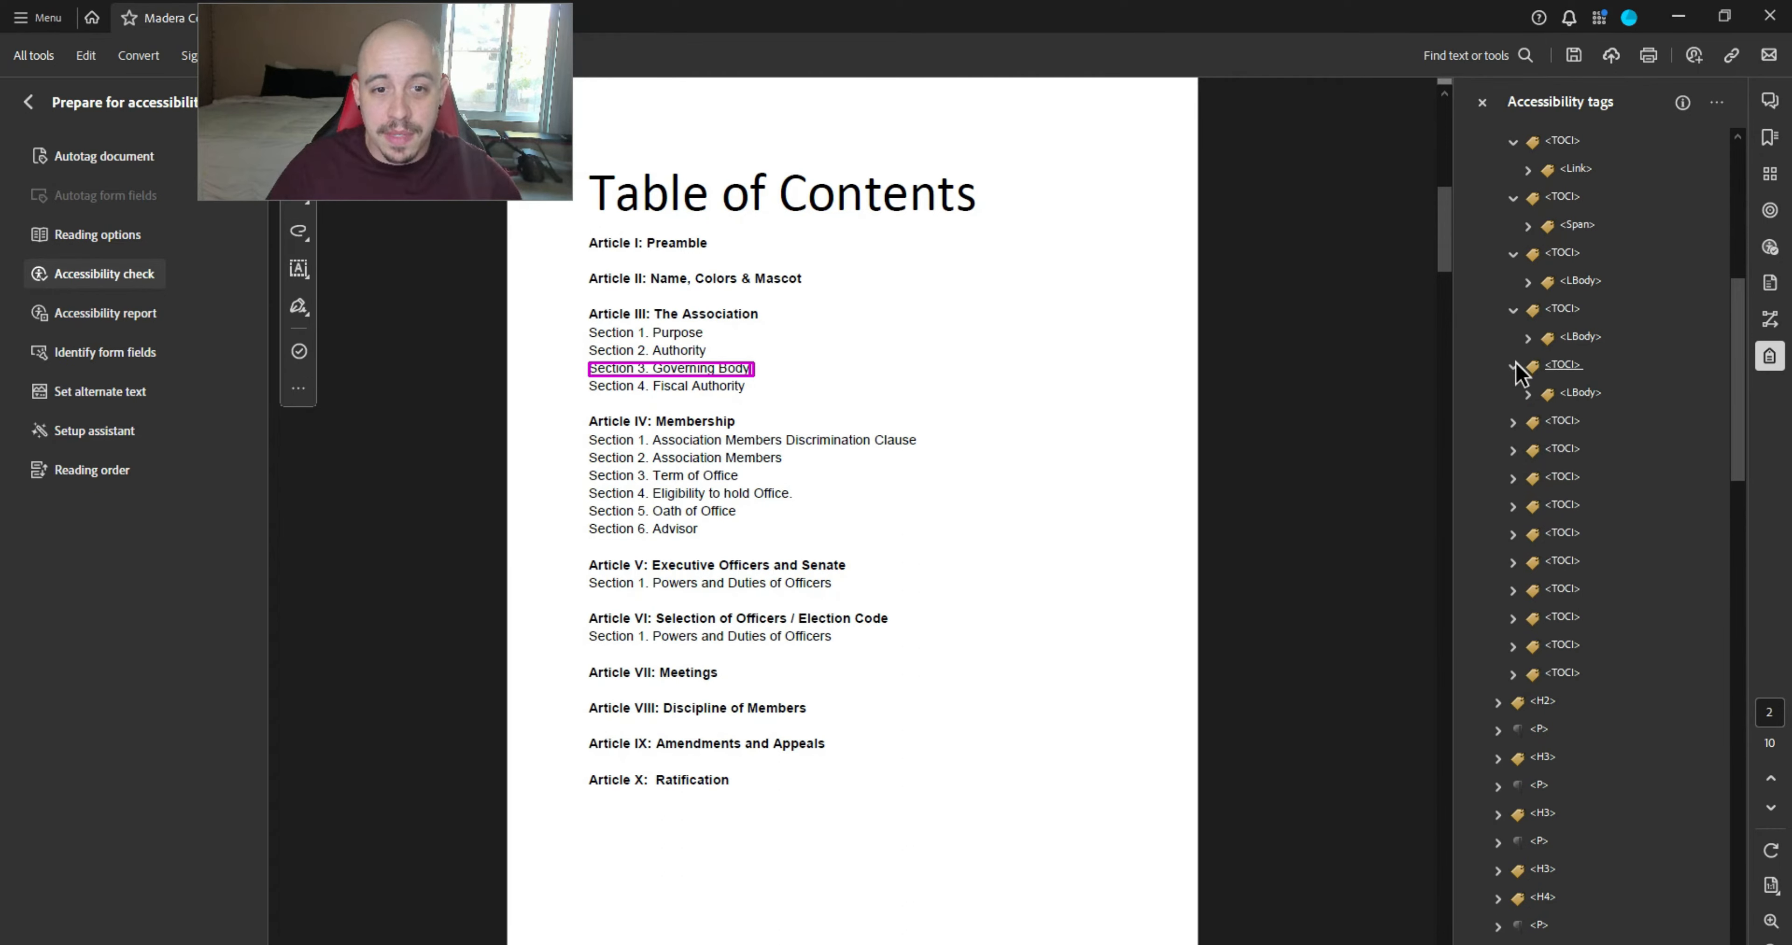
left_click(1512, 422)
left_click(1512, 478)
left_click(1512, 534)
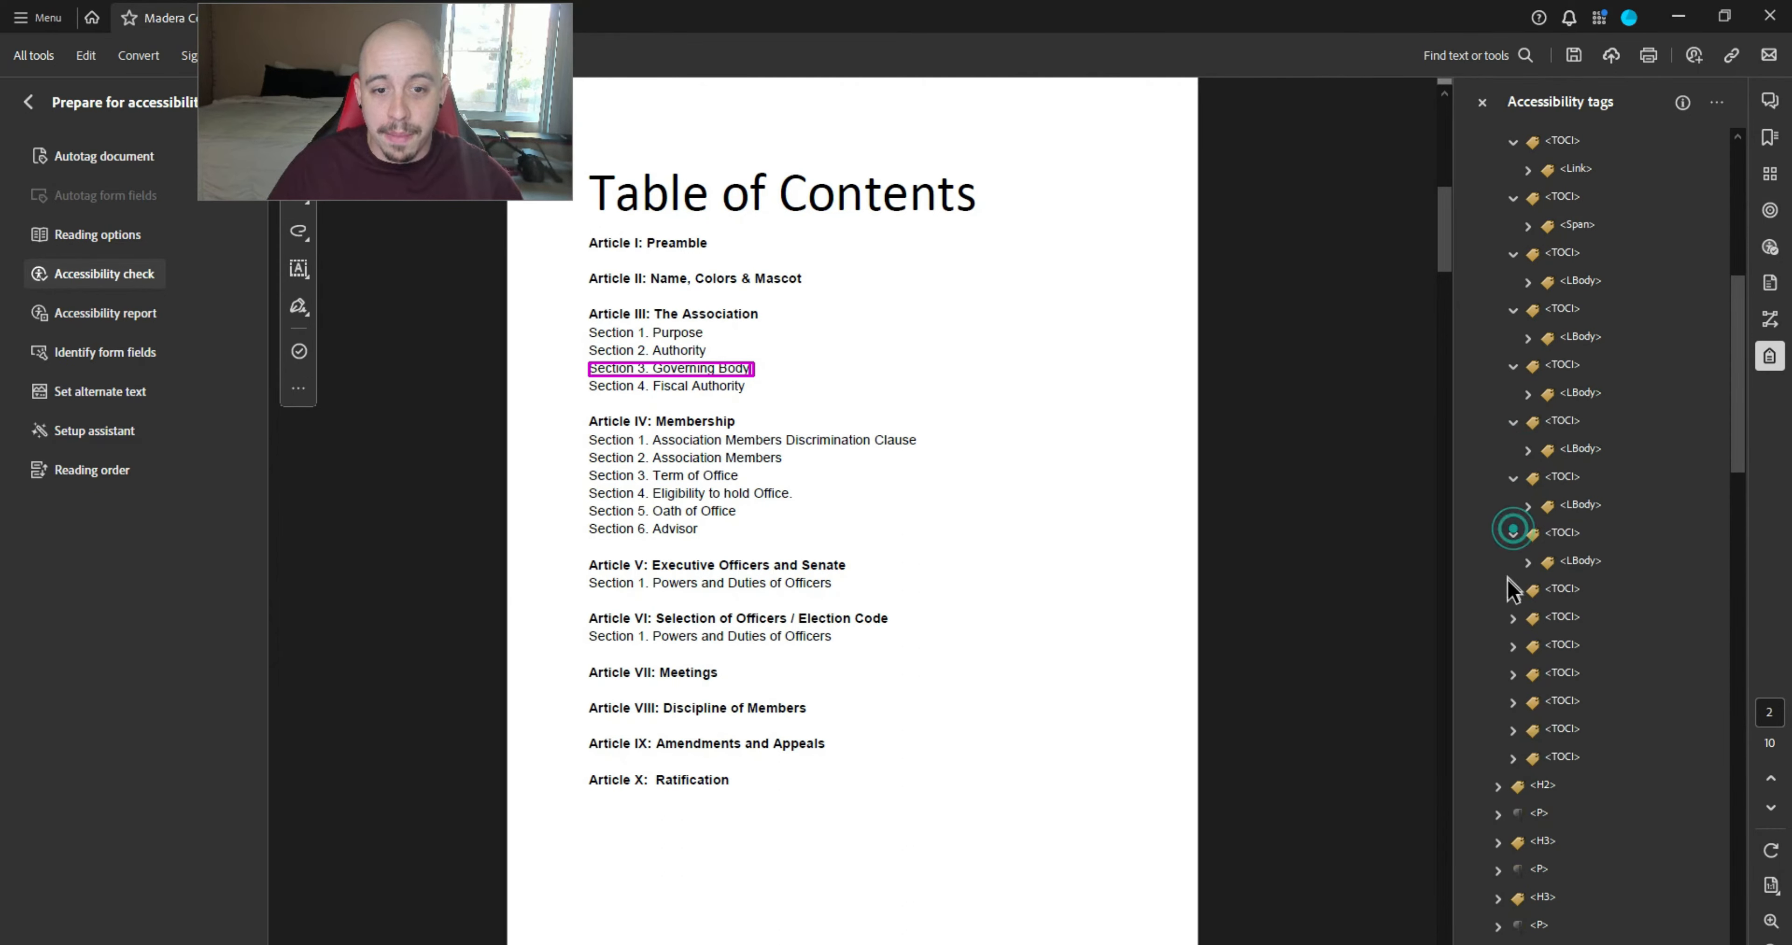
left_click(1512, 591)
left_click(1513, 646)
left_click(1513, 702)
left_click(1512, 757)
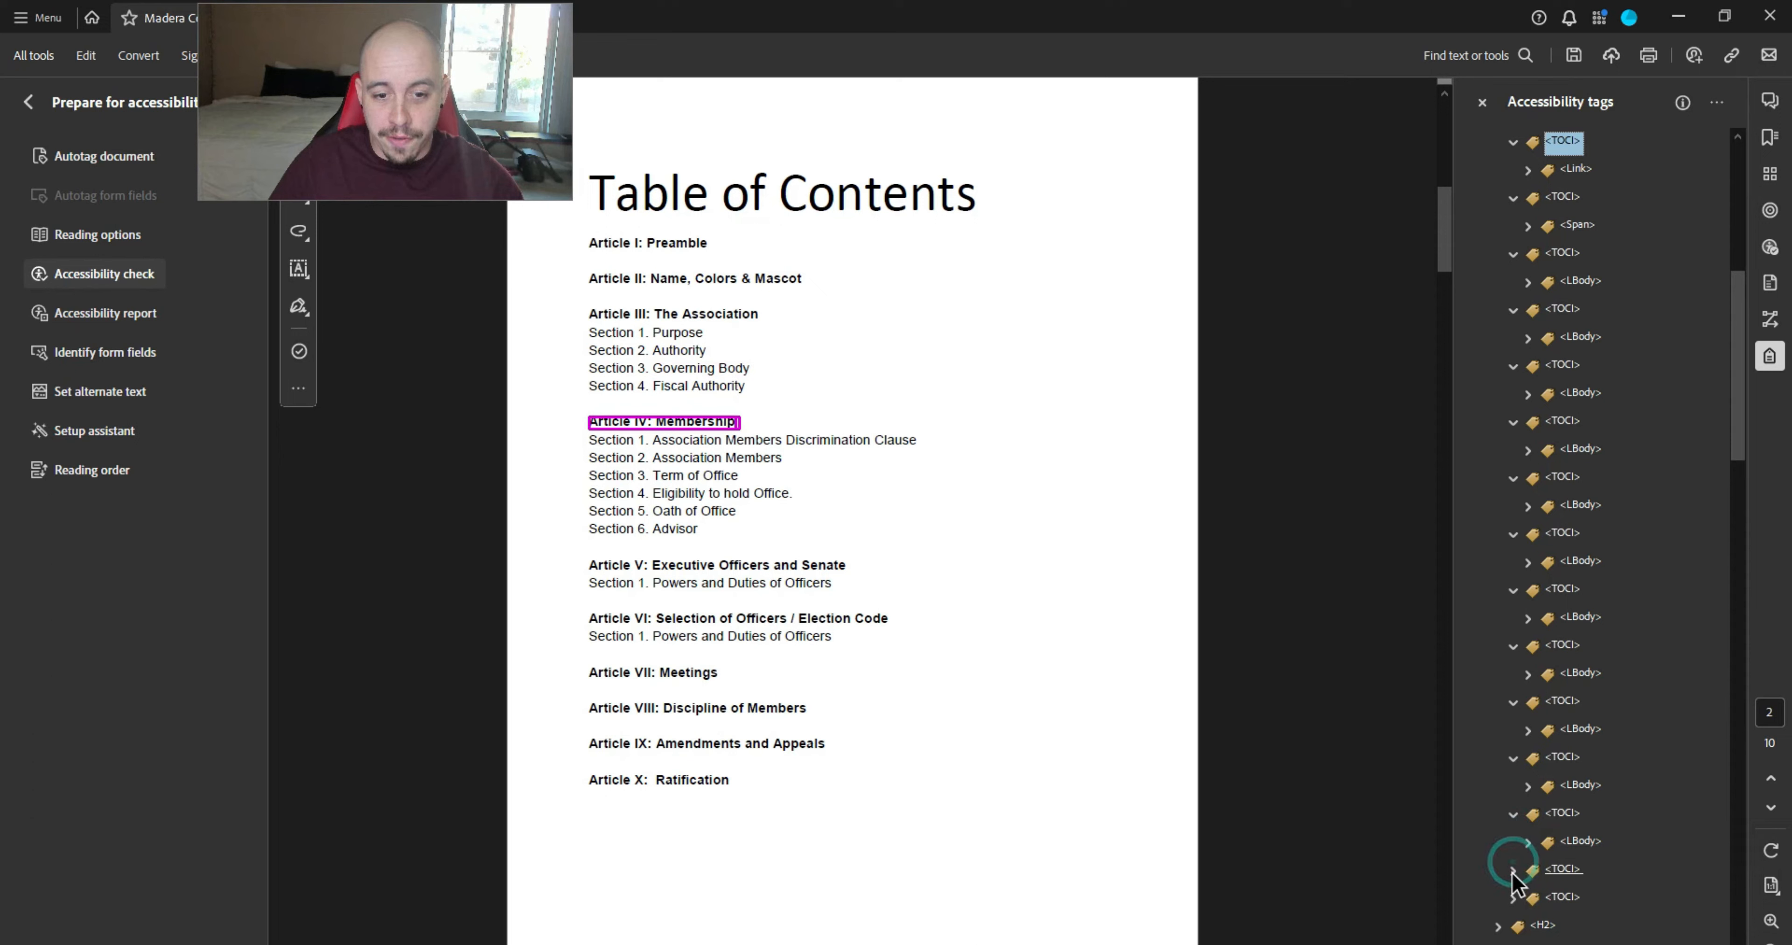
left_click(1513, 813)
left_click(1513, 869)
left_click(1513, 925)
- Retag all LBody tags in the contents entries from "Section 2. Association Members" through "Article X: Ratification" as Span
left_click(1580, 942)
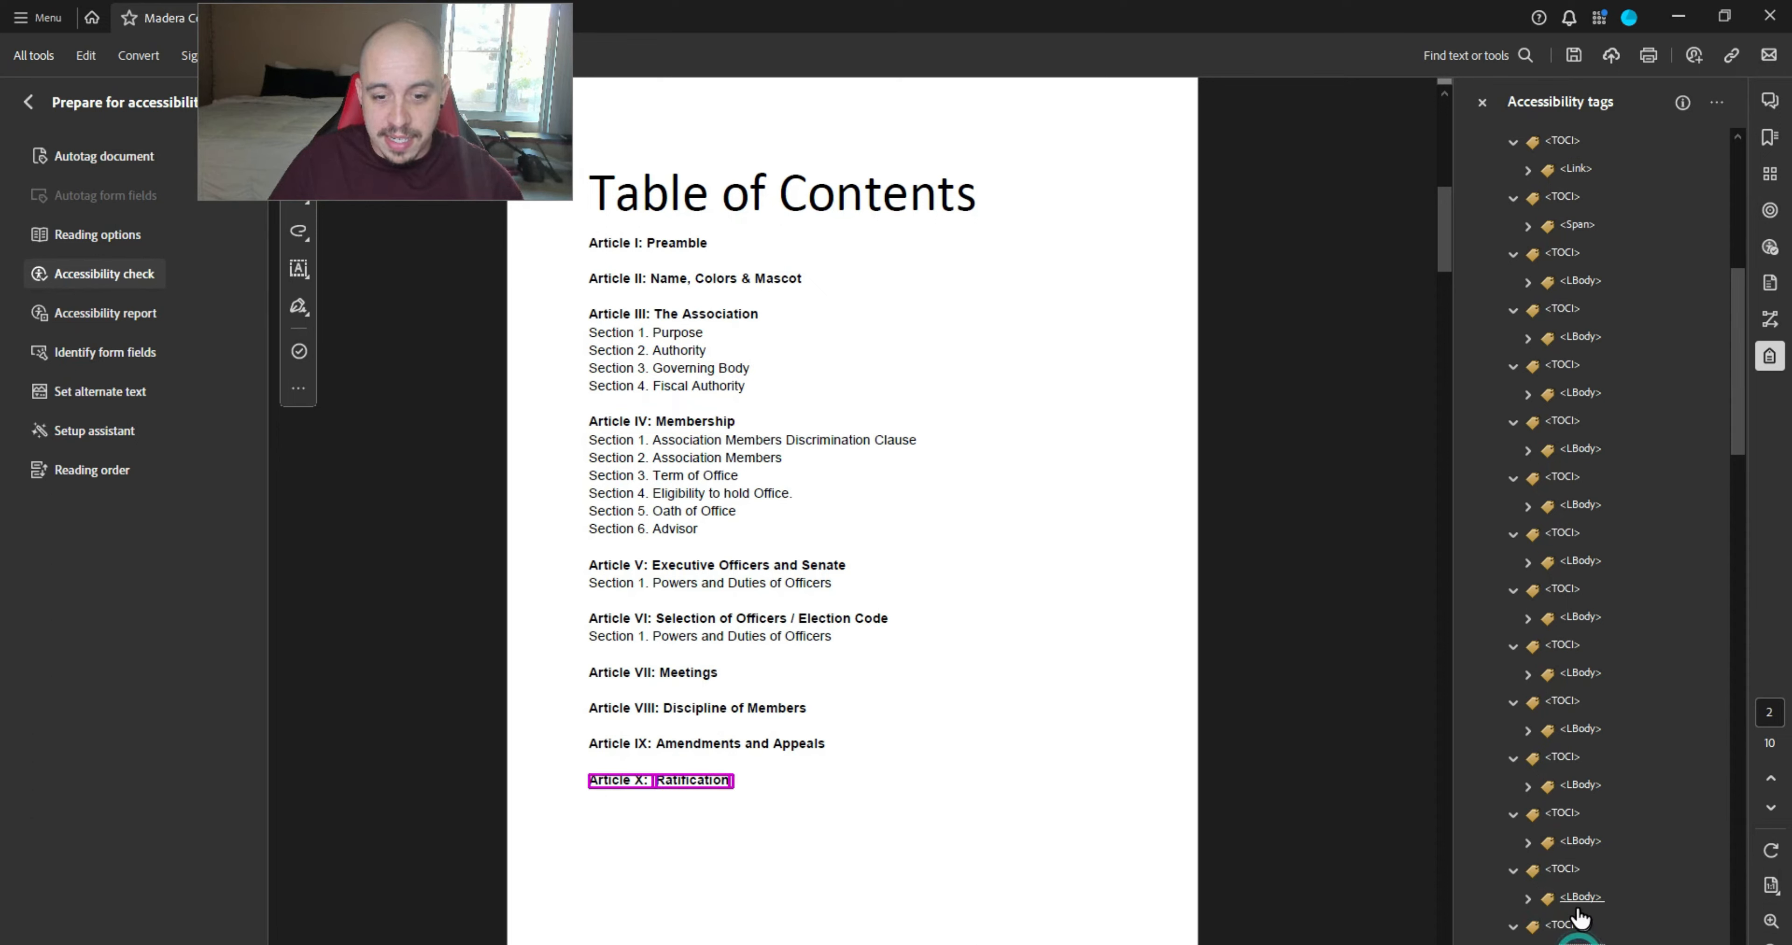
left_click(1581, 897, "ctrl")
left_click(1579, 842, "ctrl")
left_click(1580, 784, "ctrl")
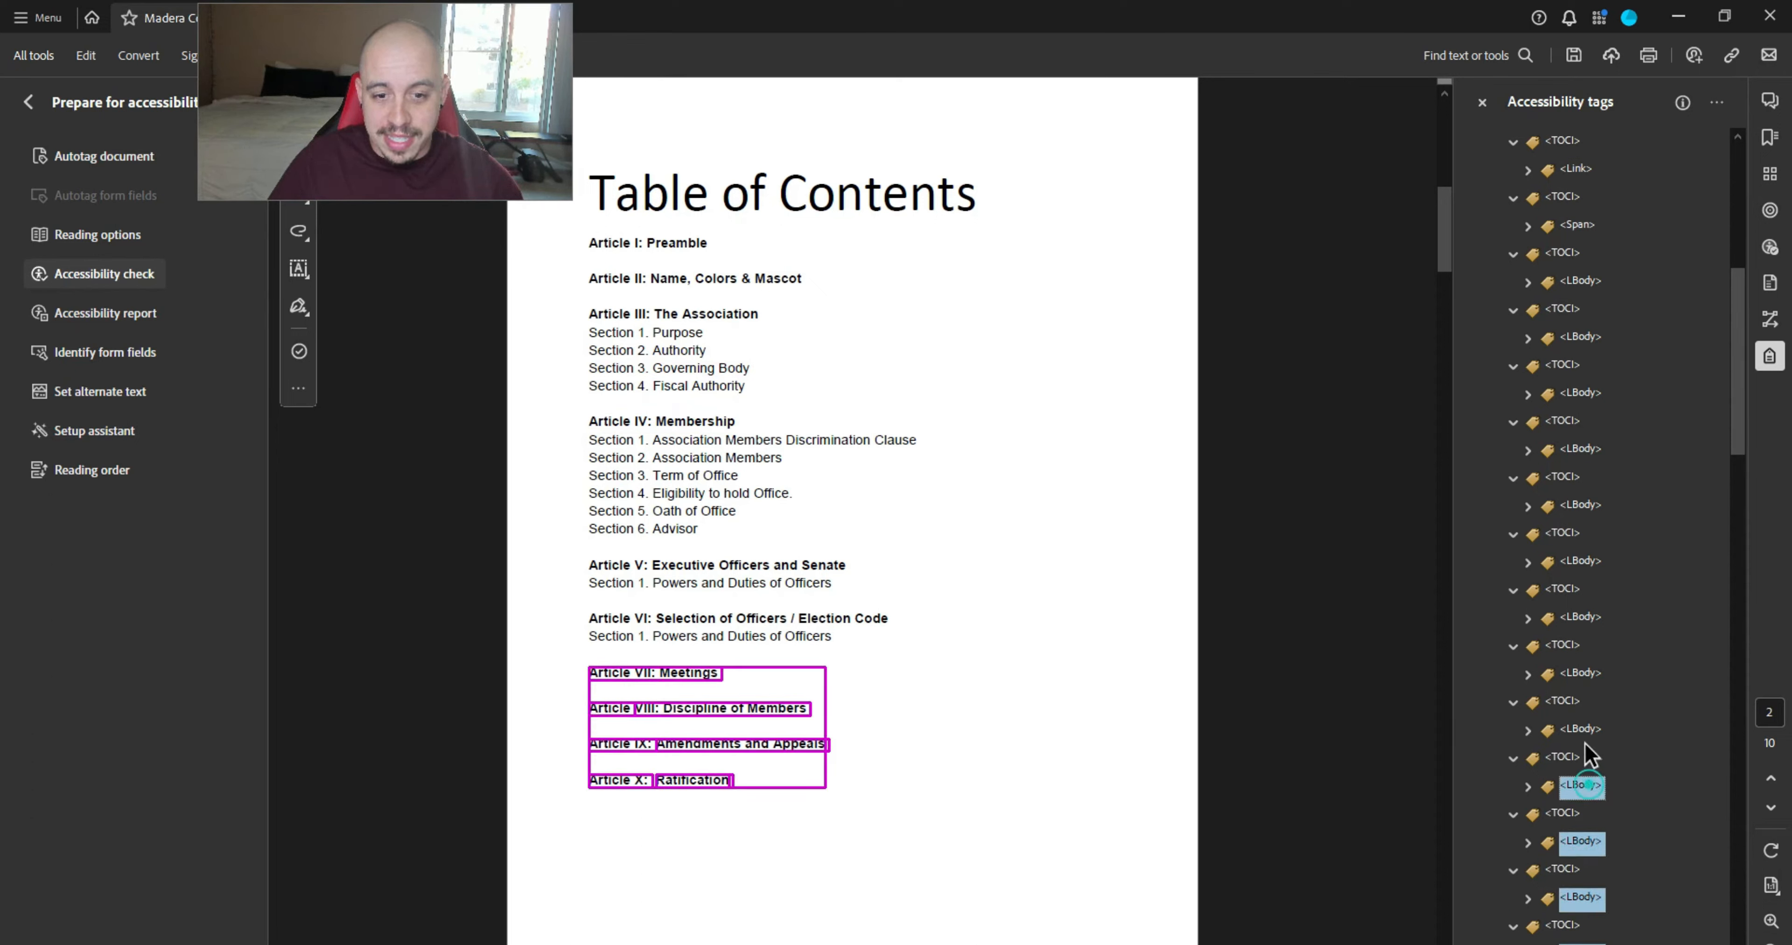
left_click(1580, 729, "ctrl")
left_click(1582, 673, "ctrl")
left_click(1582, 618, "ctrl")
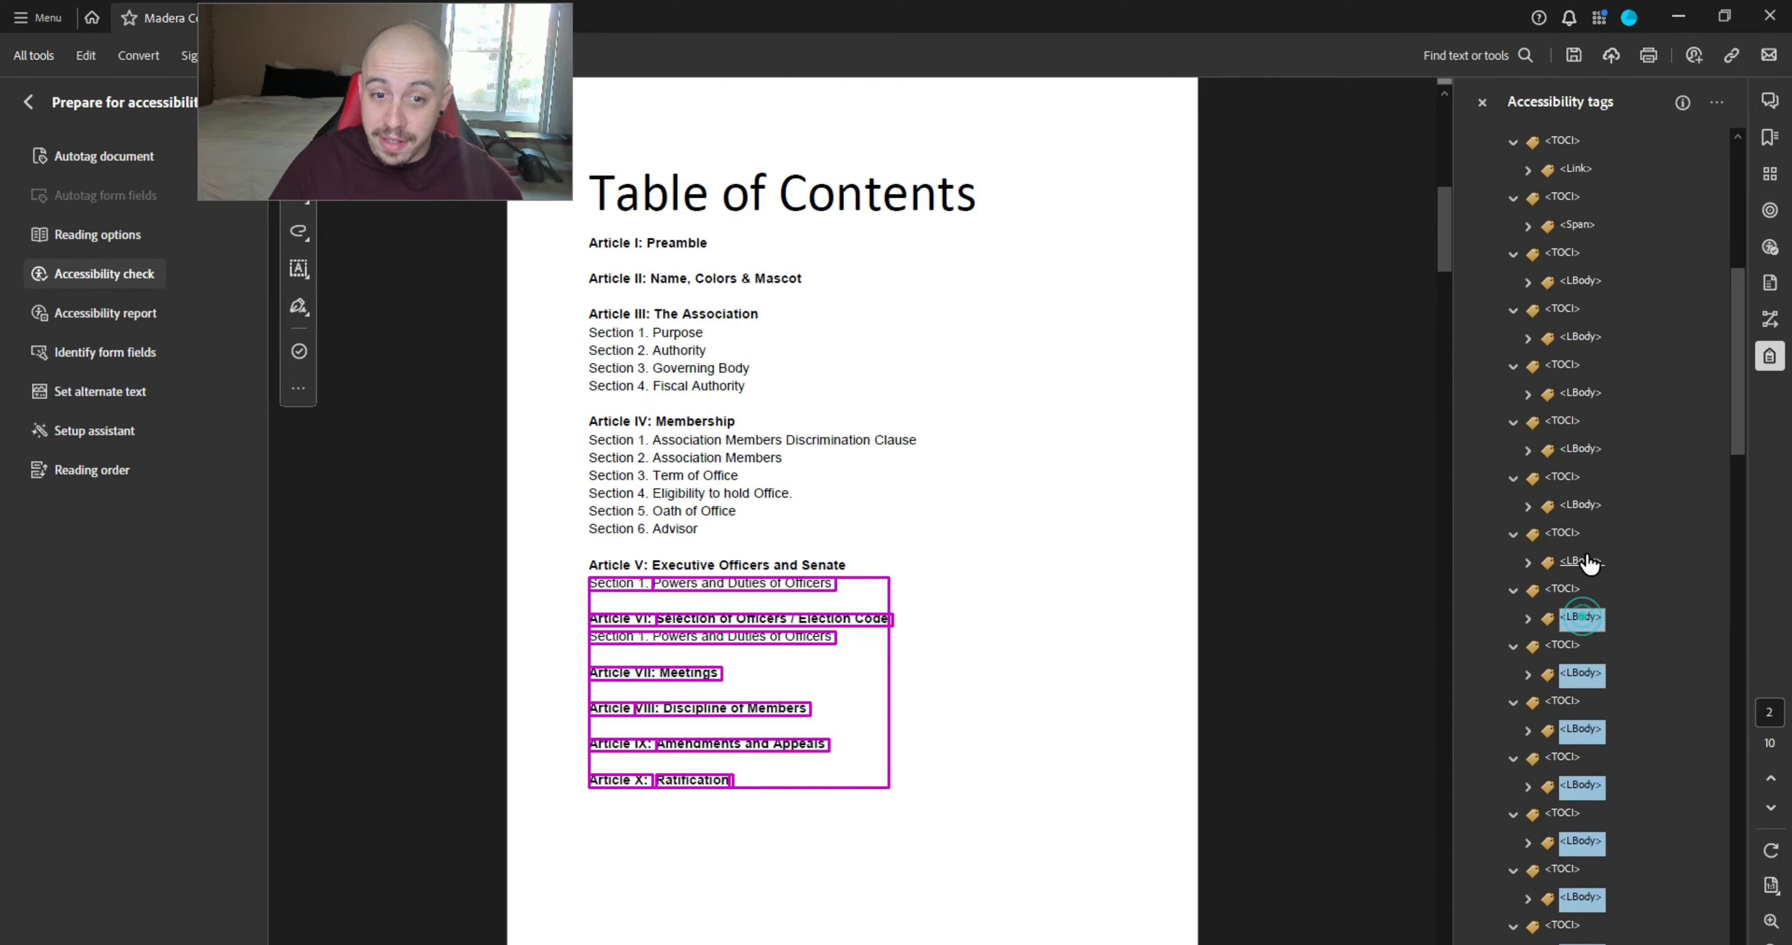
left_click(1581, 562, "ctrl")
left_click(1582, 506, "ctrl")
left_click(1581, 449, "ctrl")
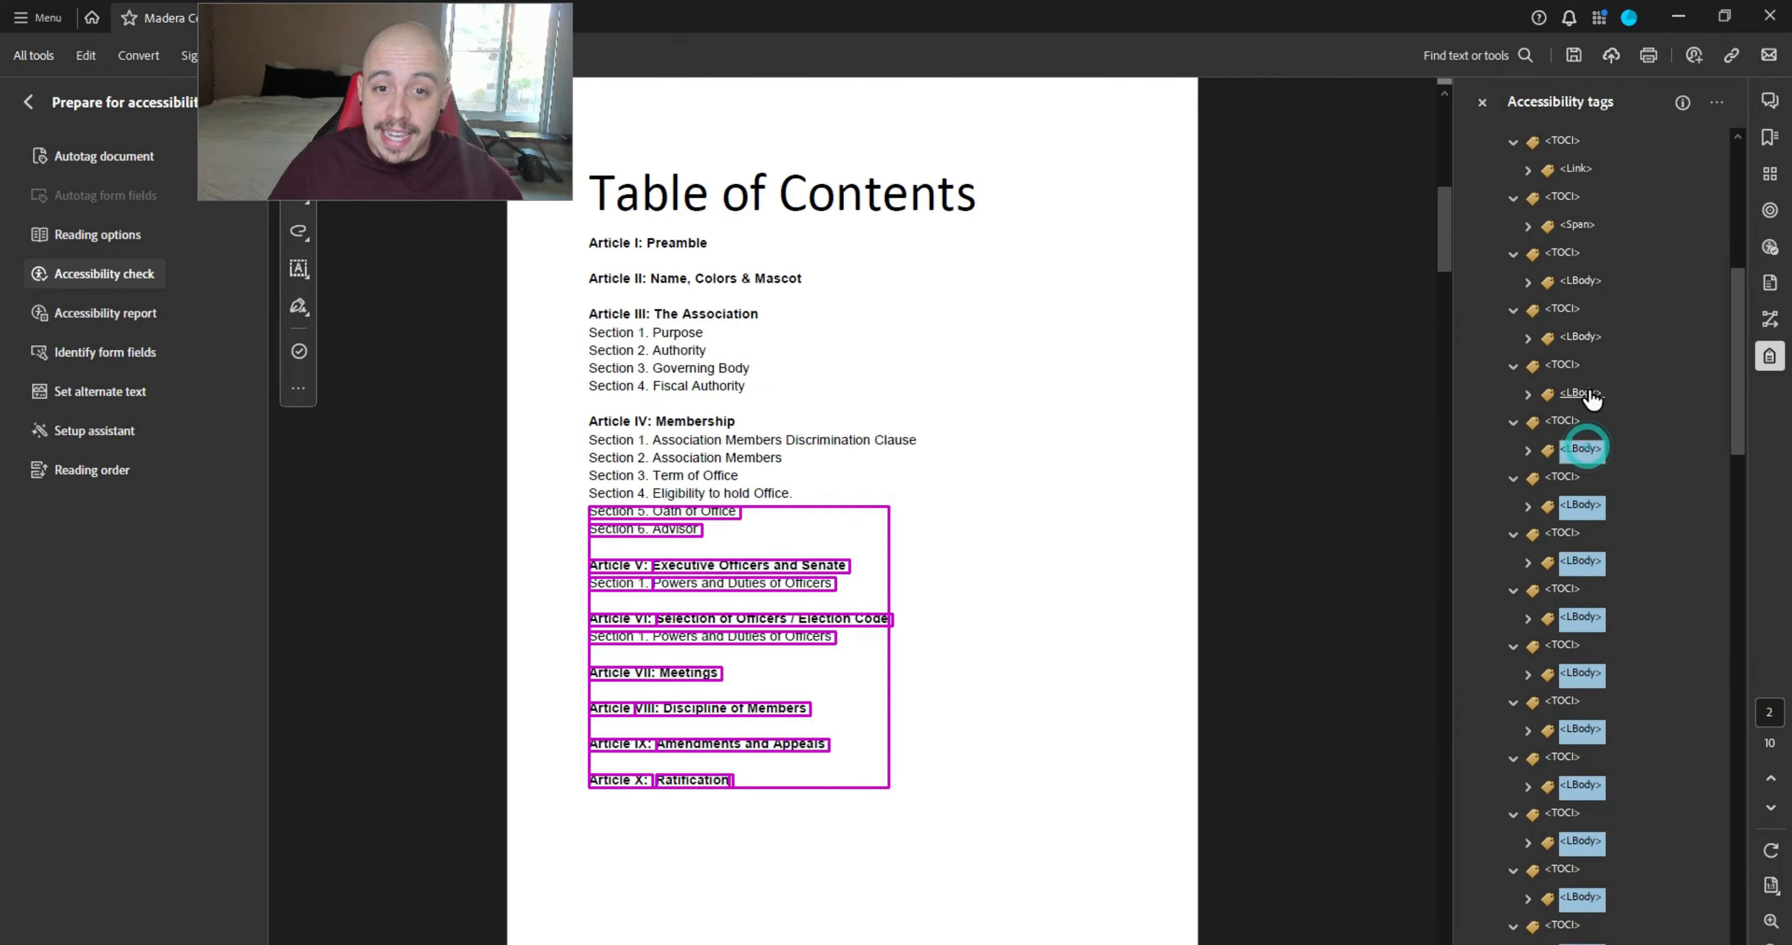
left_click(1581, 393, "ctrl")
left_click(1582, 338, "ctrl")
left_click(1586, 282, "ctrl")
right_click(1593, 287)
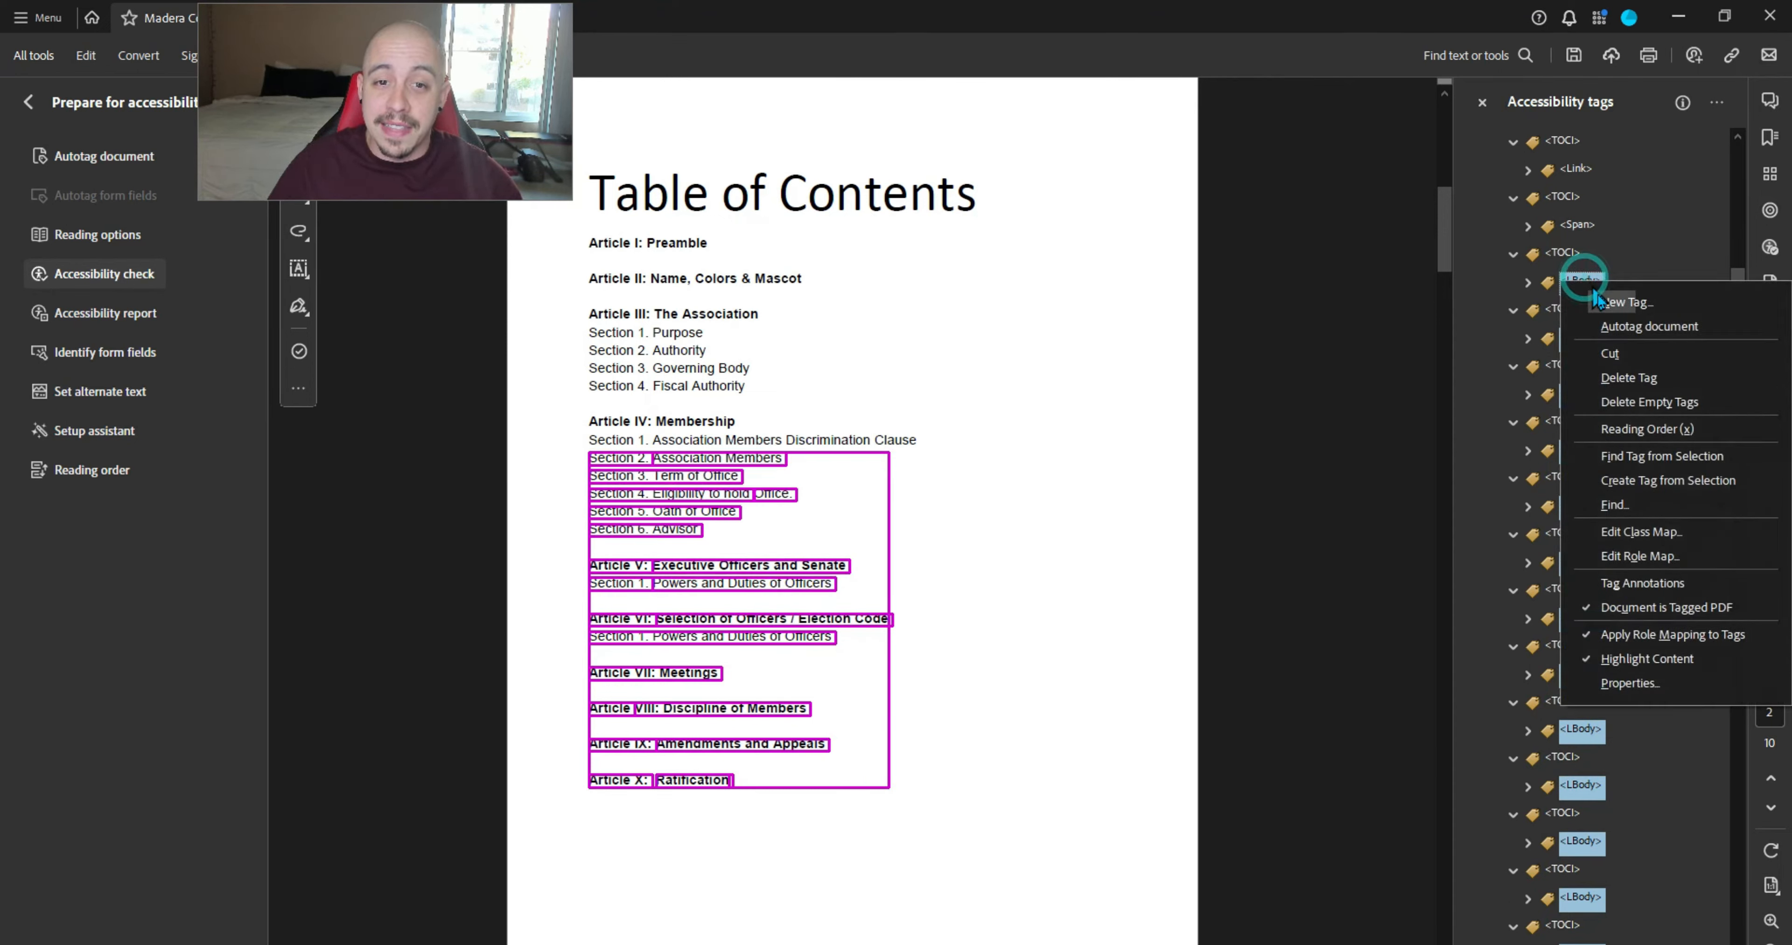
left_click(1647, 683)
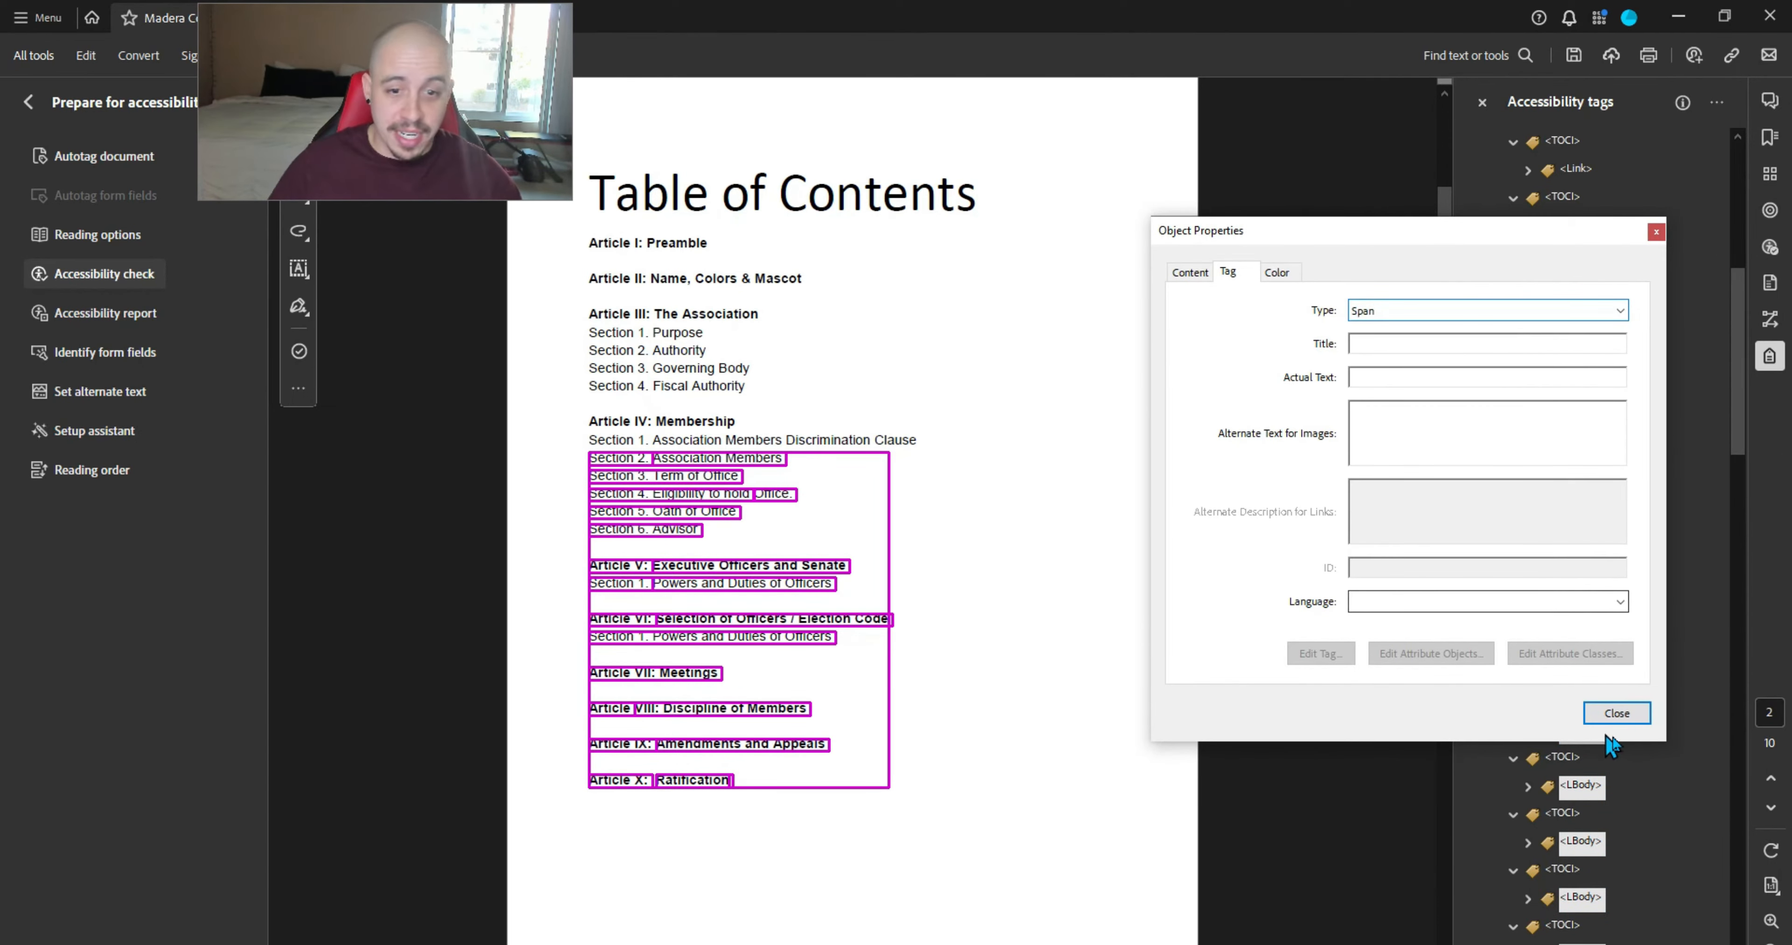
left_click(1621, 716)
- Run the accessibility check again for the failed Lbl and LBody rule
left_click(1770, 247)
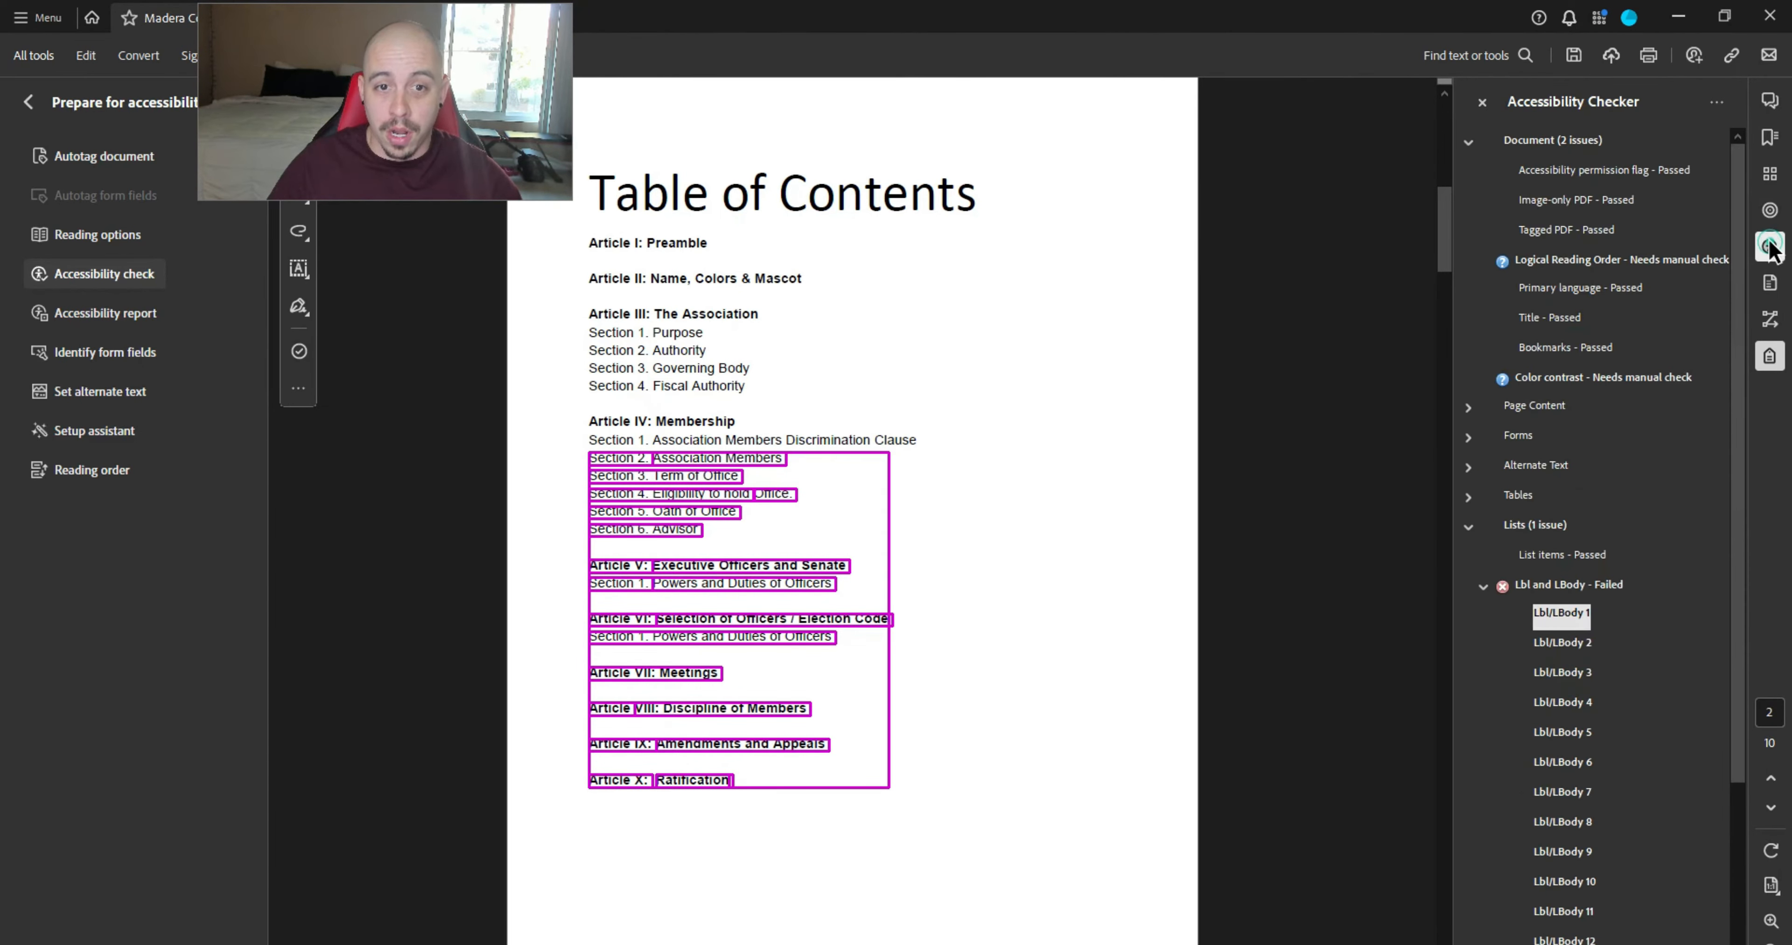
right_click(1578, 620)
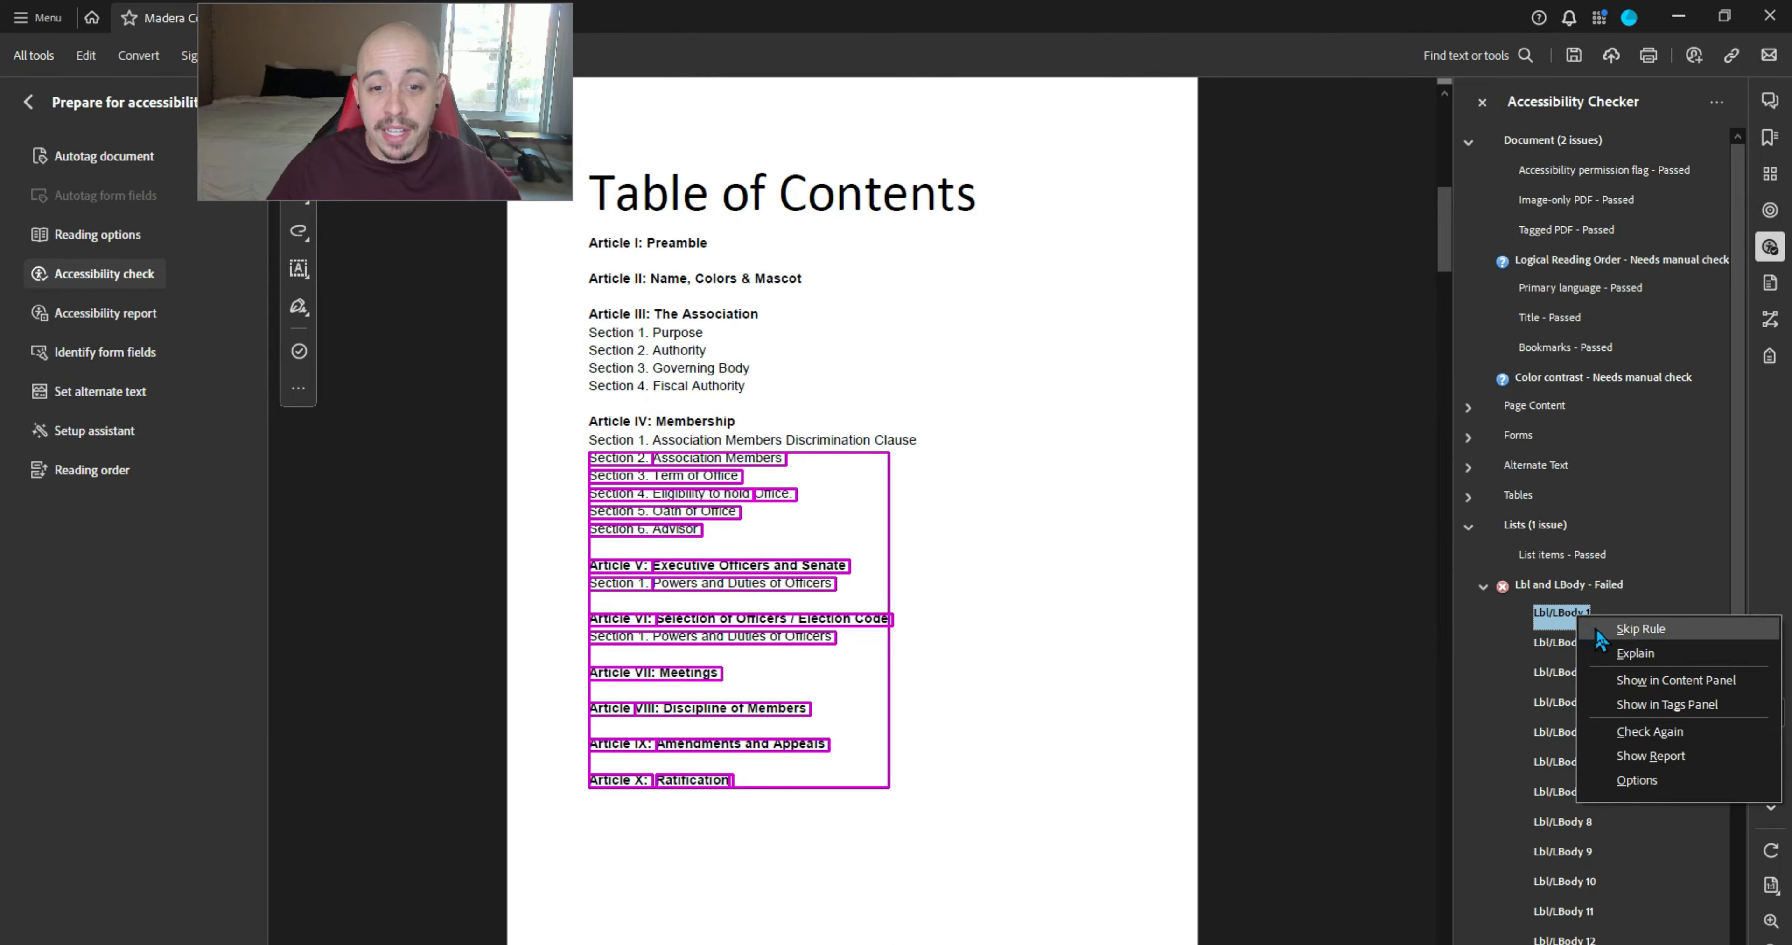
left_click(1668, 739)
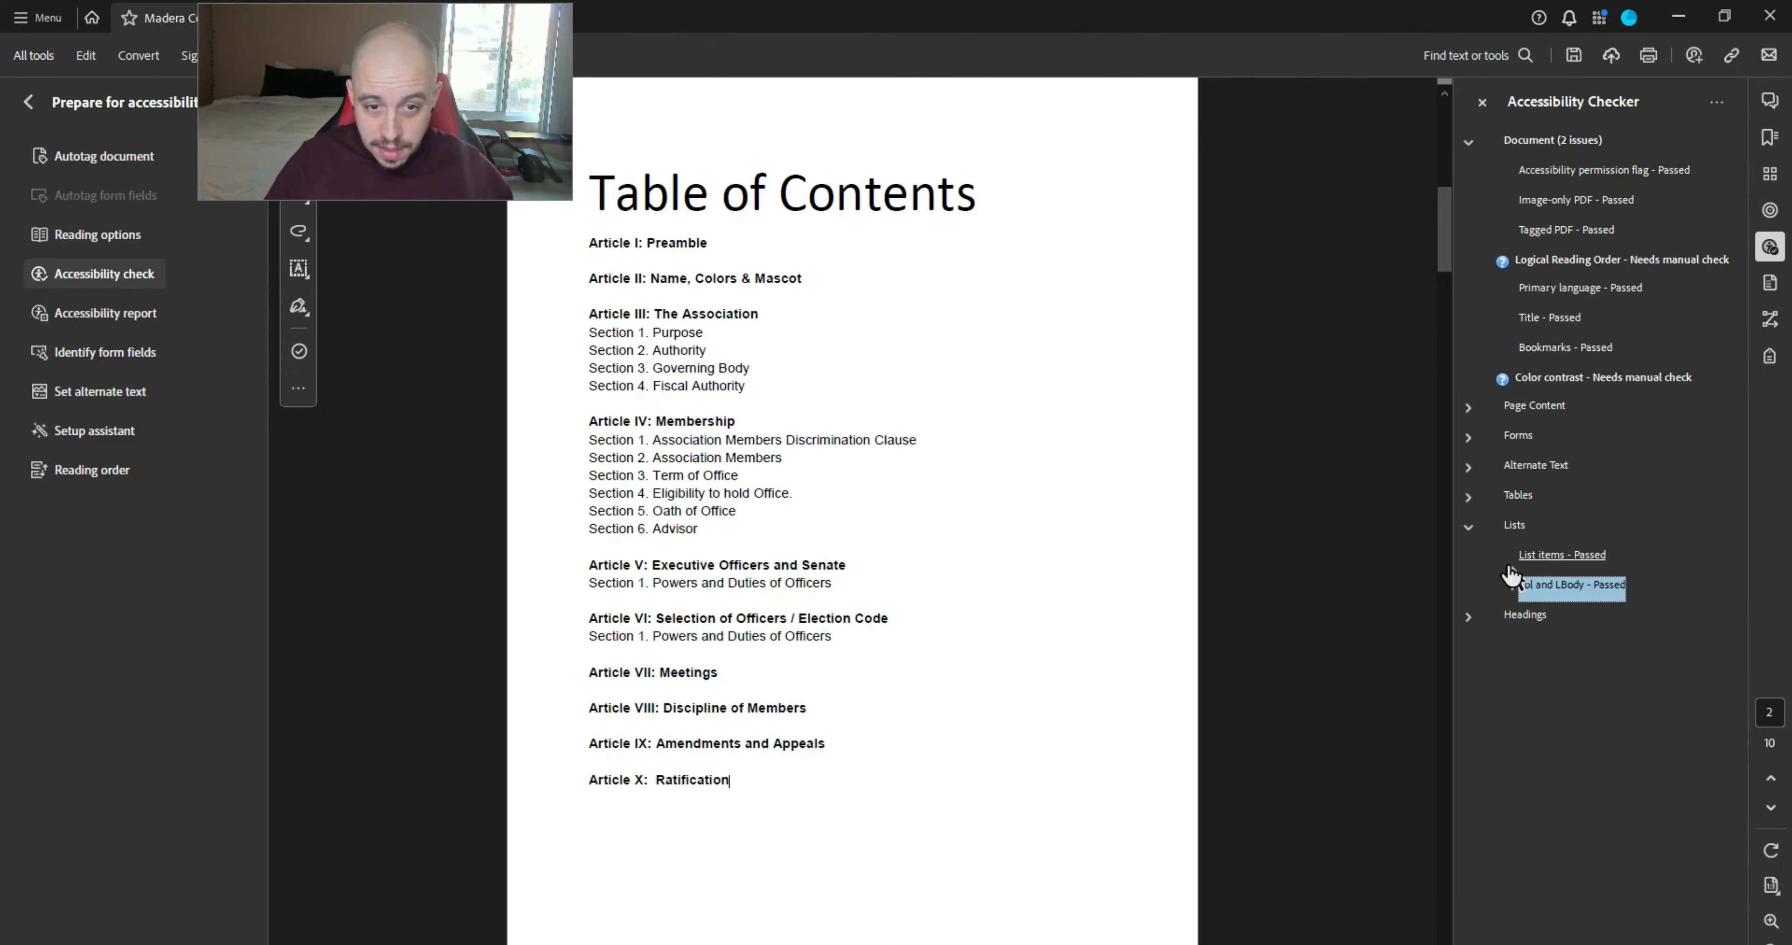
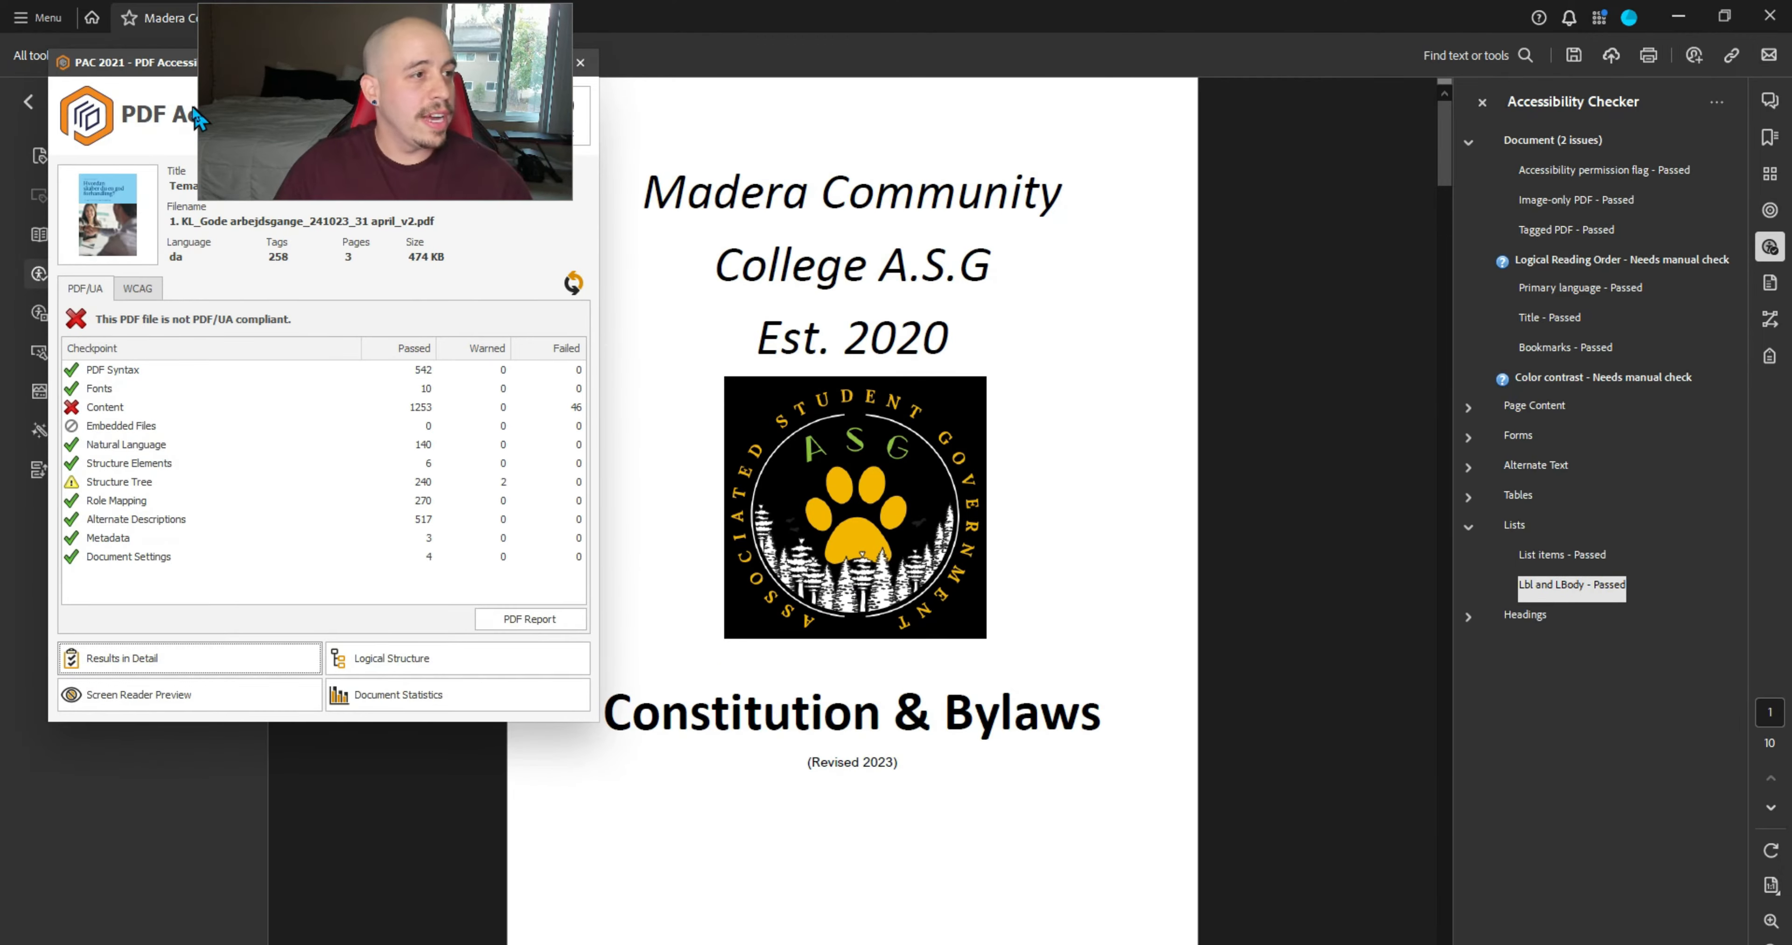
- Switch to PAC 2021 and check 5c150032-c640-4bf8-b1f6-5dac1b38d501.pdf from the Downloads folder, examining the PDF/UA checkpoints
left_click_drag(157, 66, 388, 124)
key("alt+Tab")
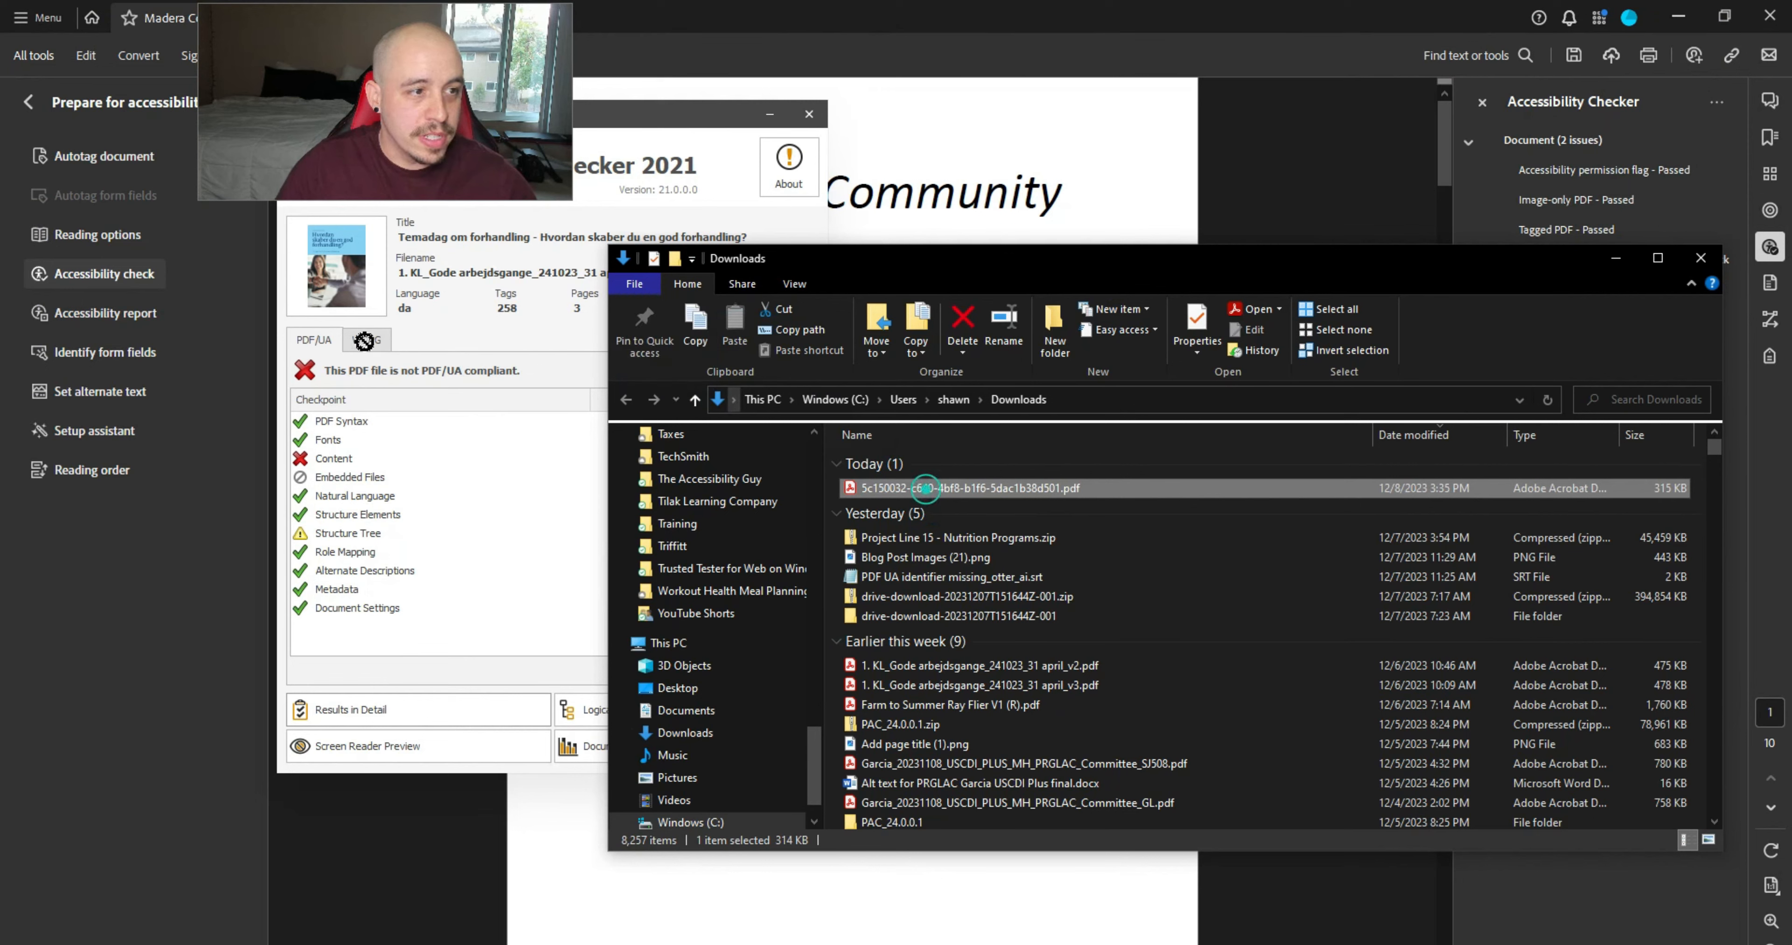
left_click_drag(929, 489, 338, 273)
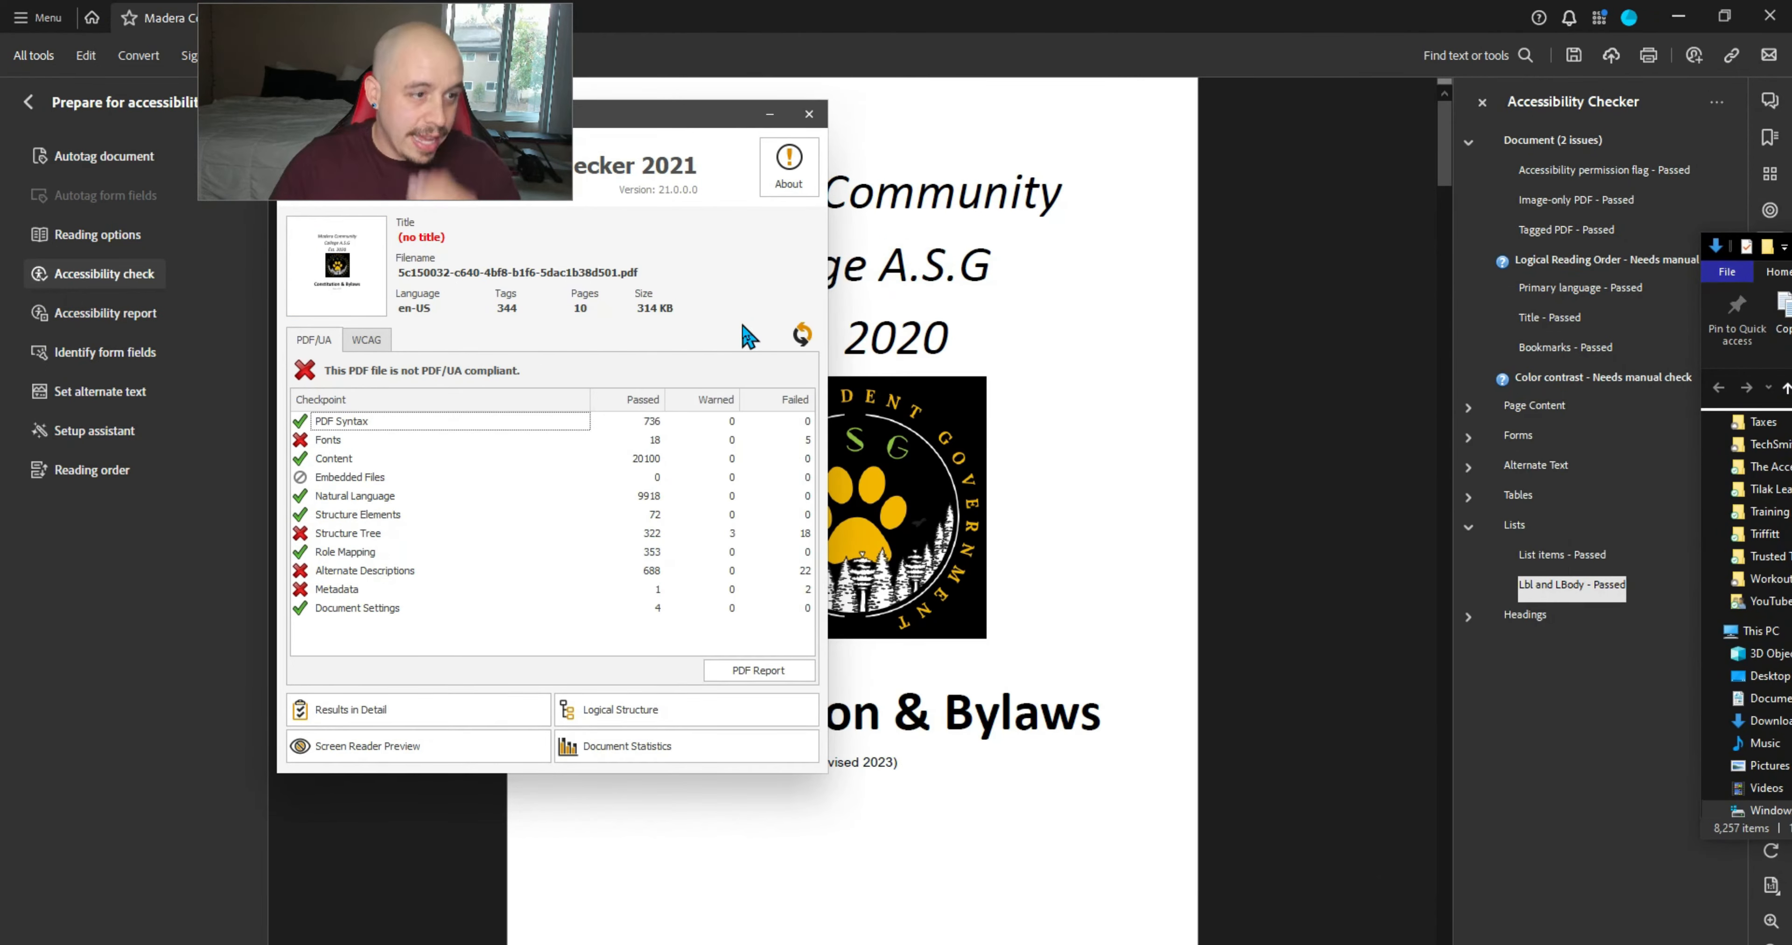
left_click_drag(627, 113, 982, 102)
left_click(696, 433)
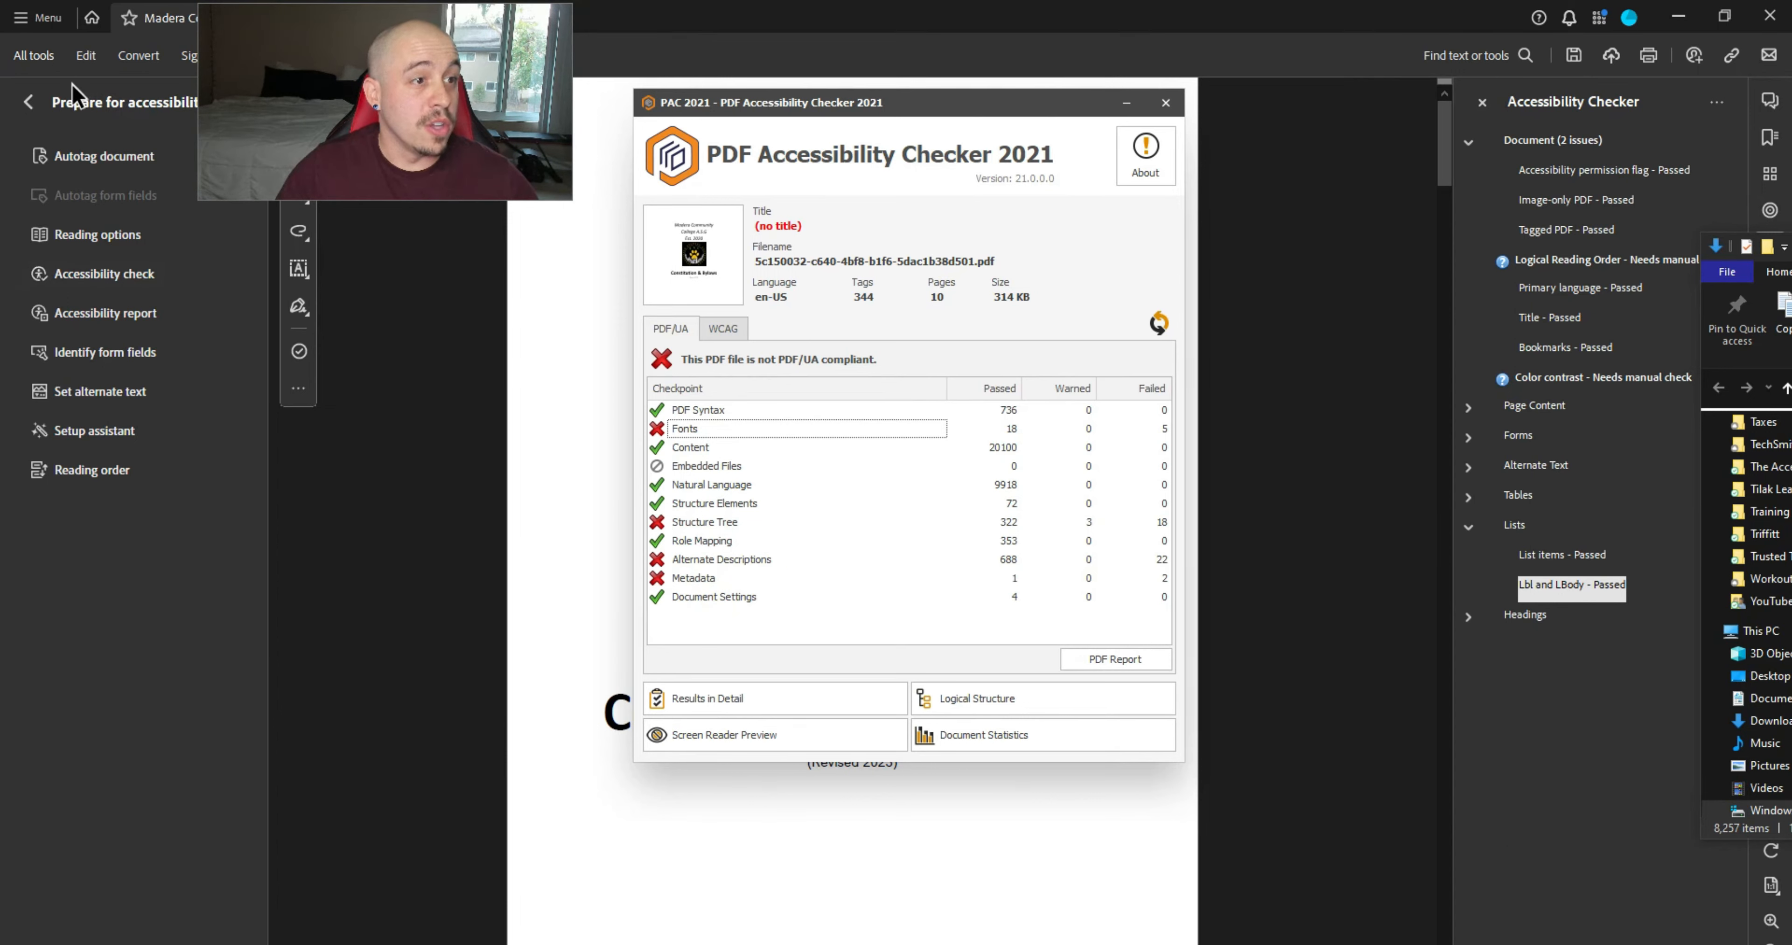
- Run the Preflight single fixup "Embed missing fonts" from the print production tools, overwriting the existing PDF
left_click(33, 102)
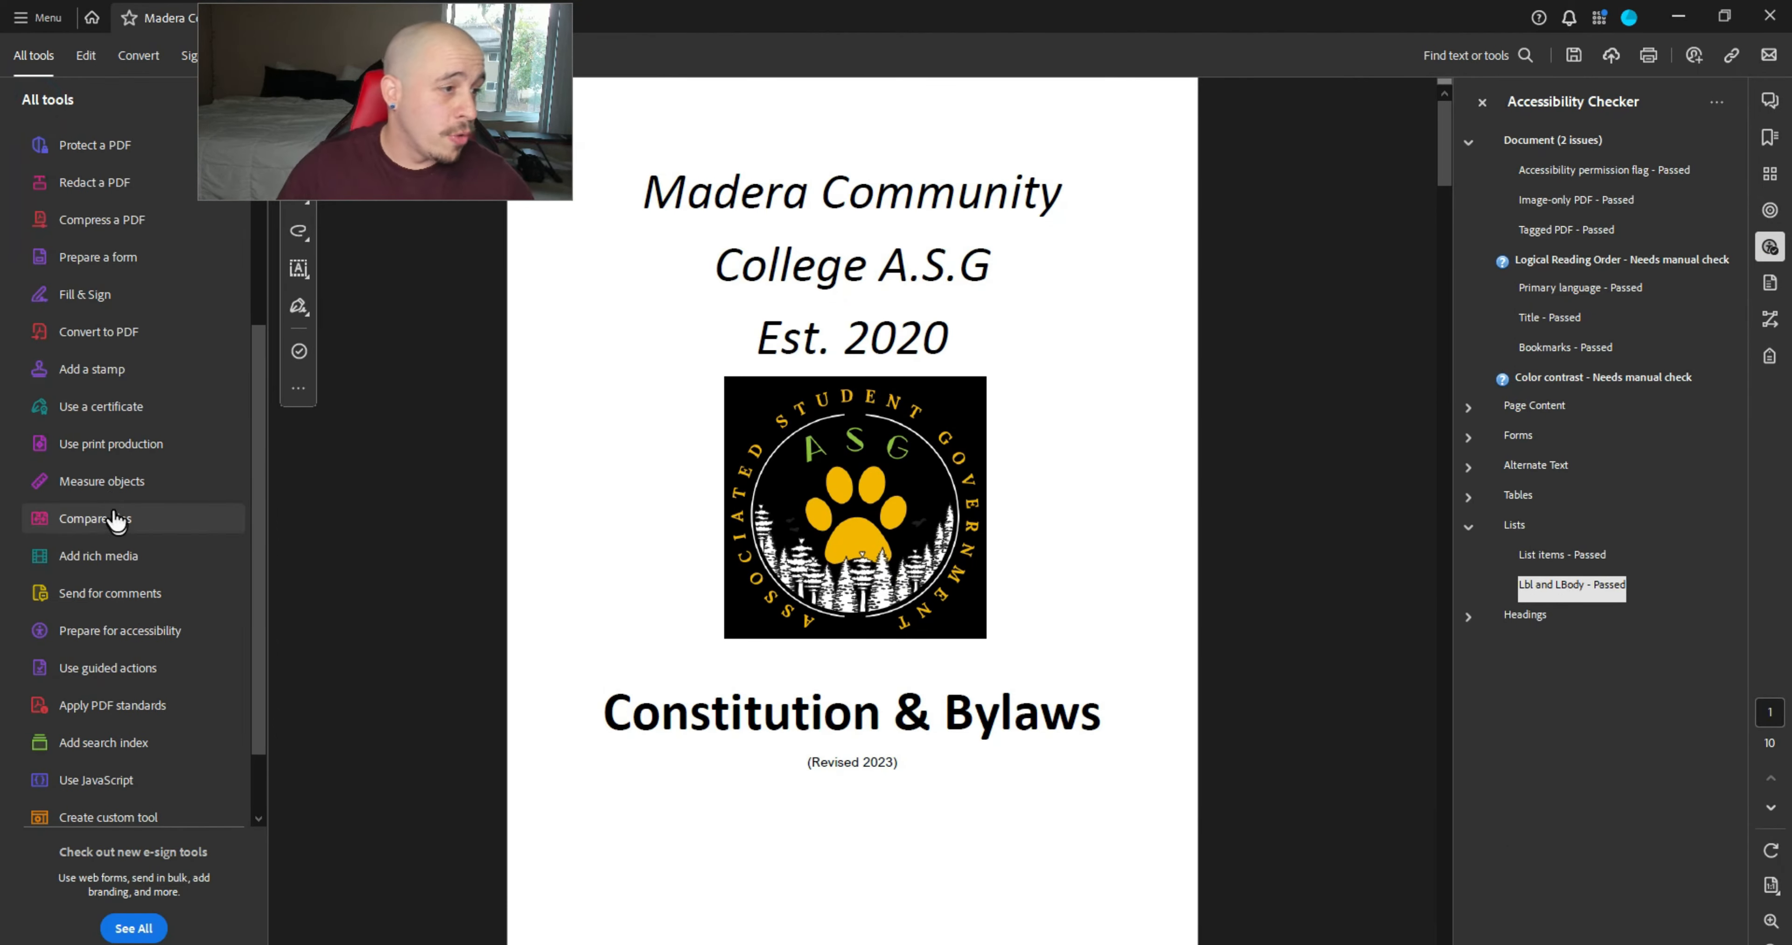
left_click(97, 449)
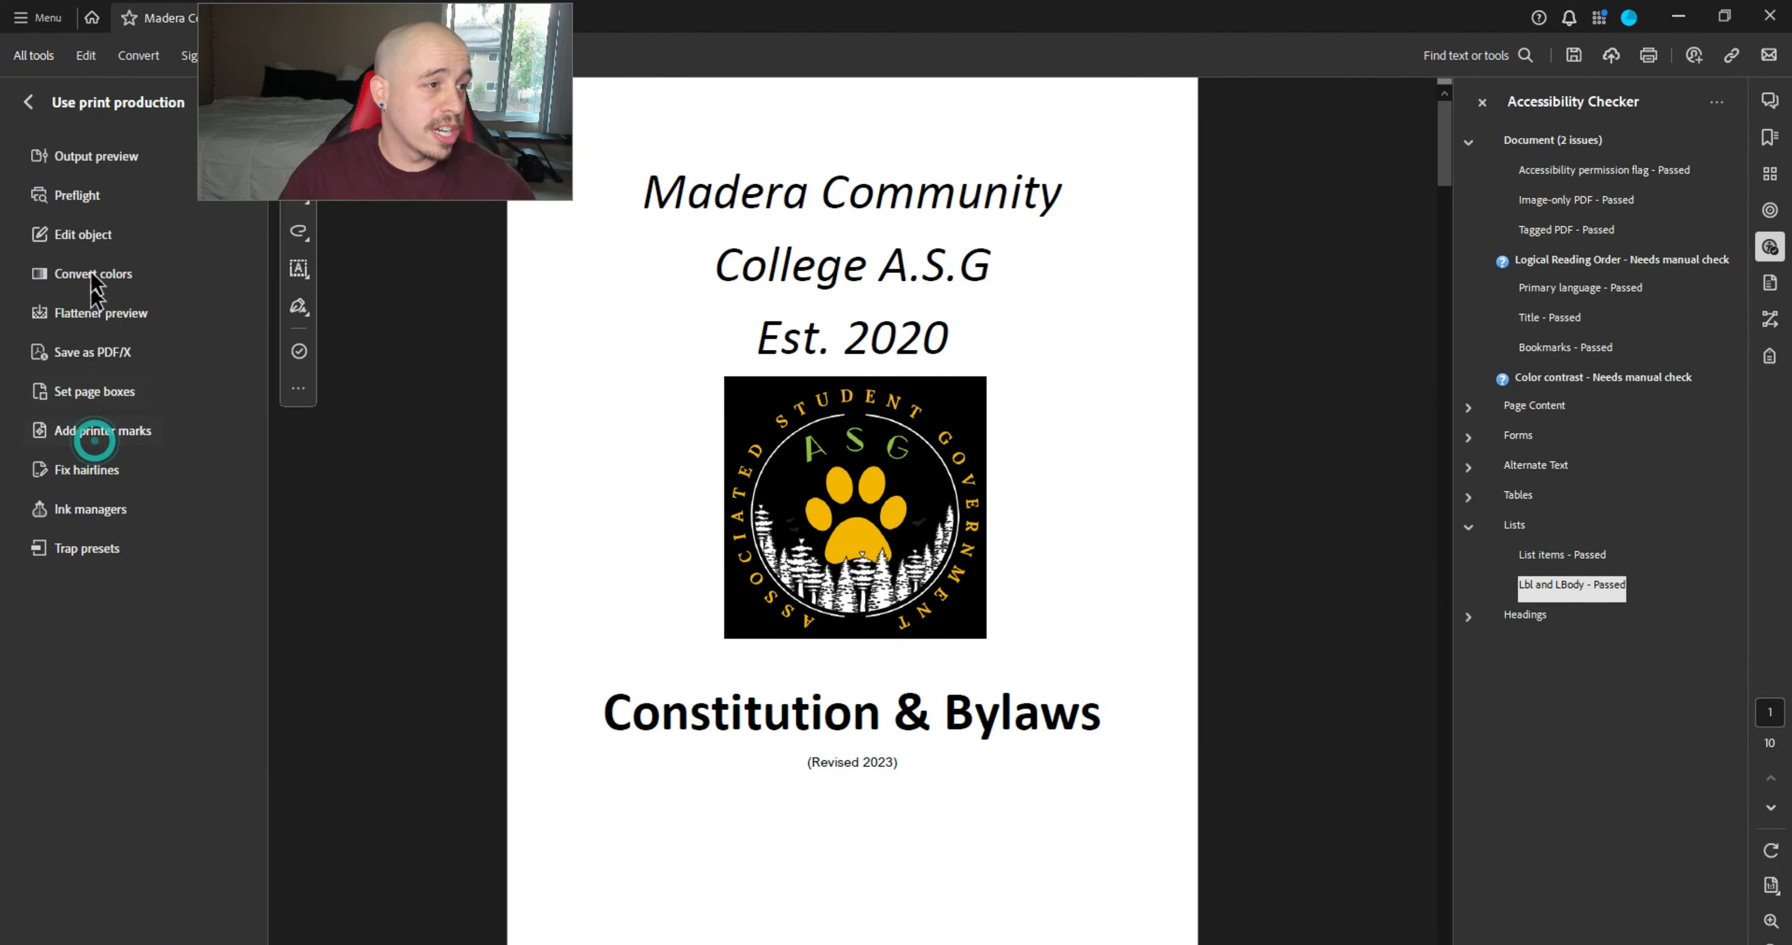
left_click(77, 194)
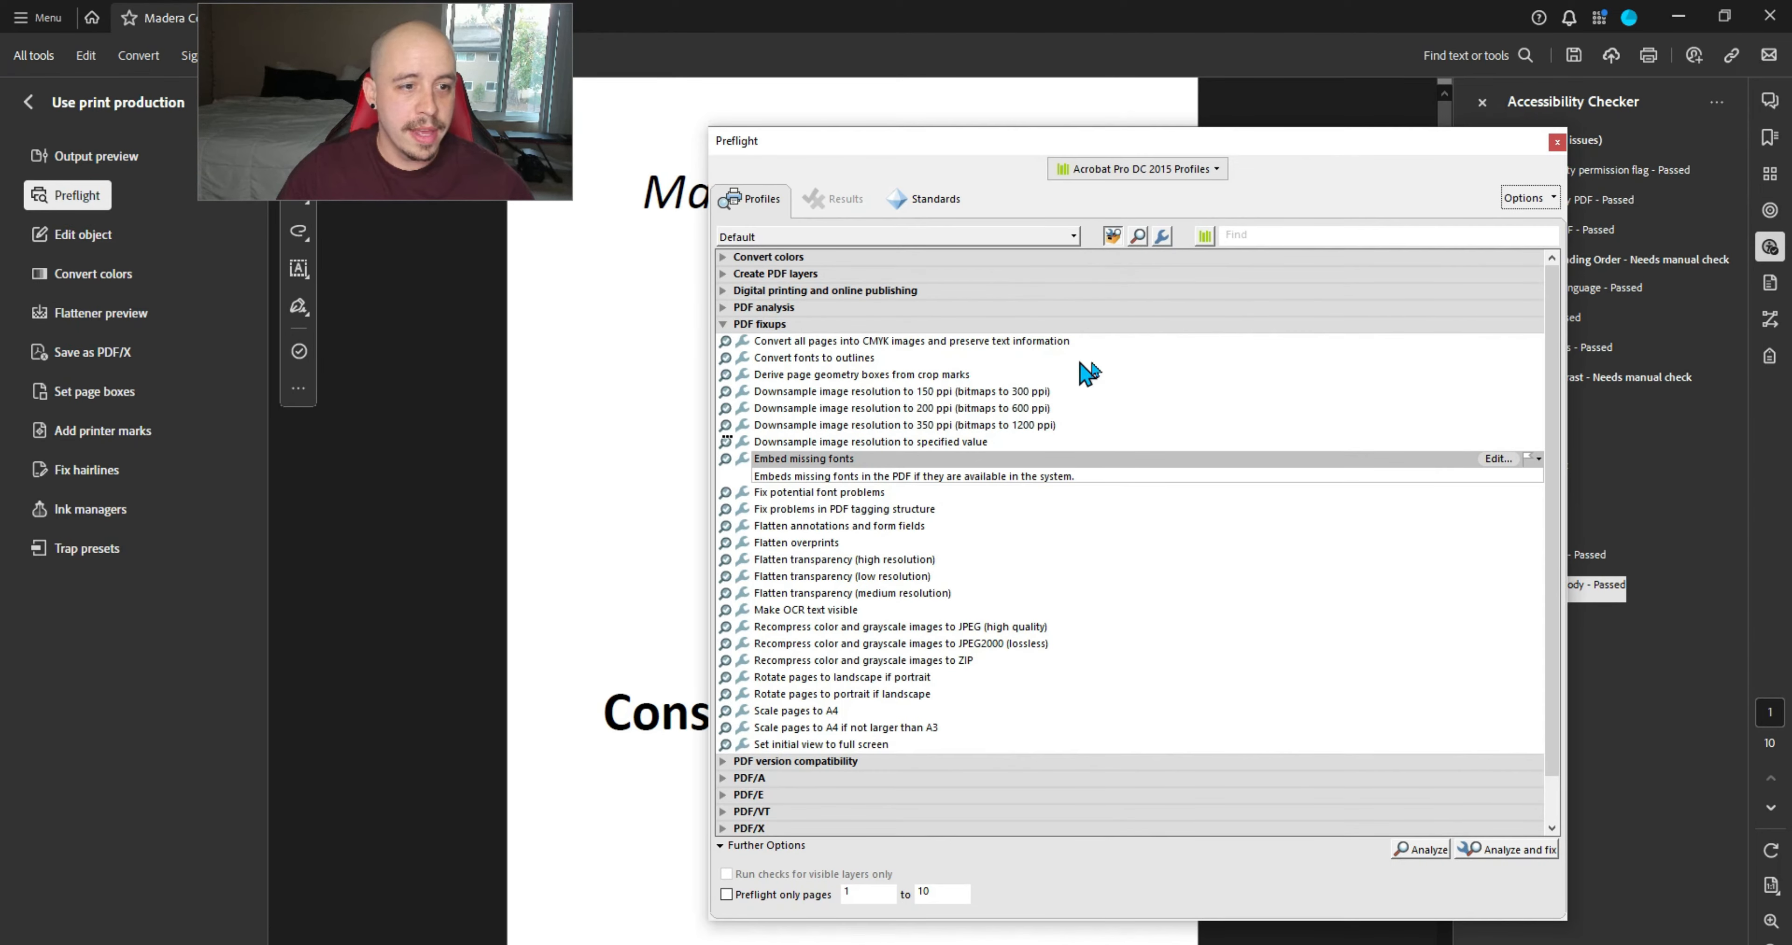
left_click(1161, 236)
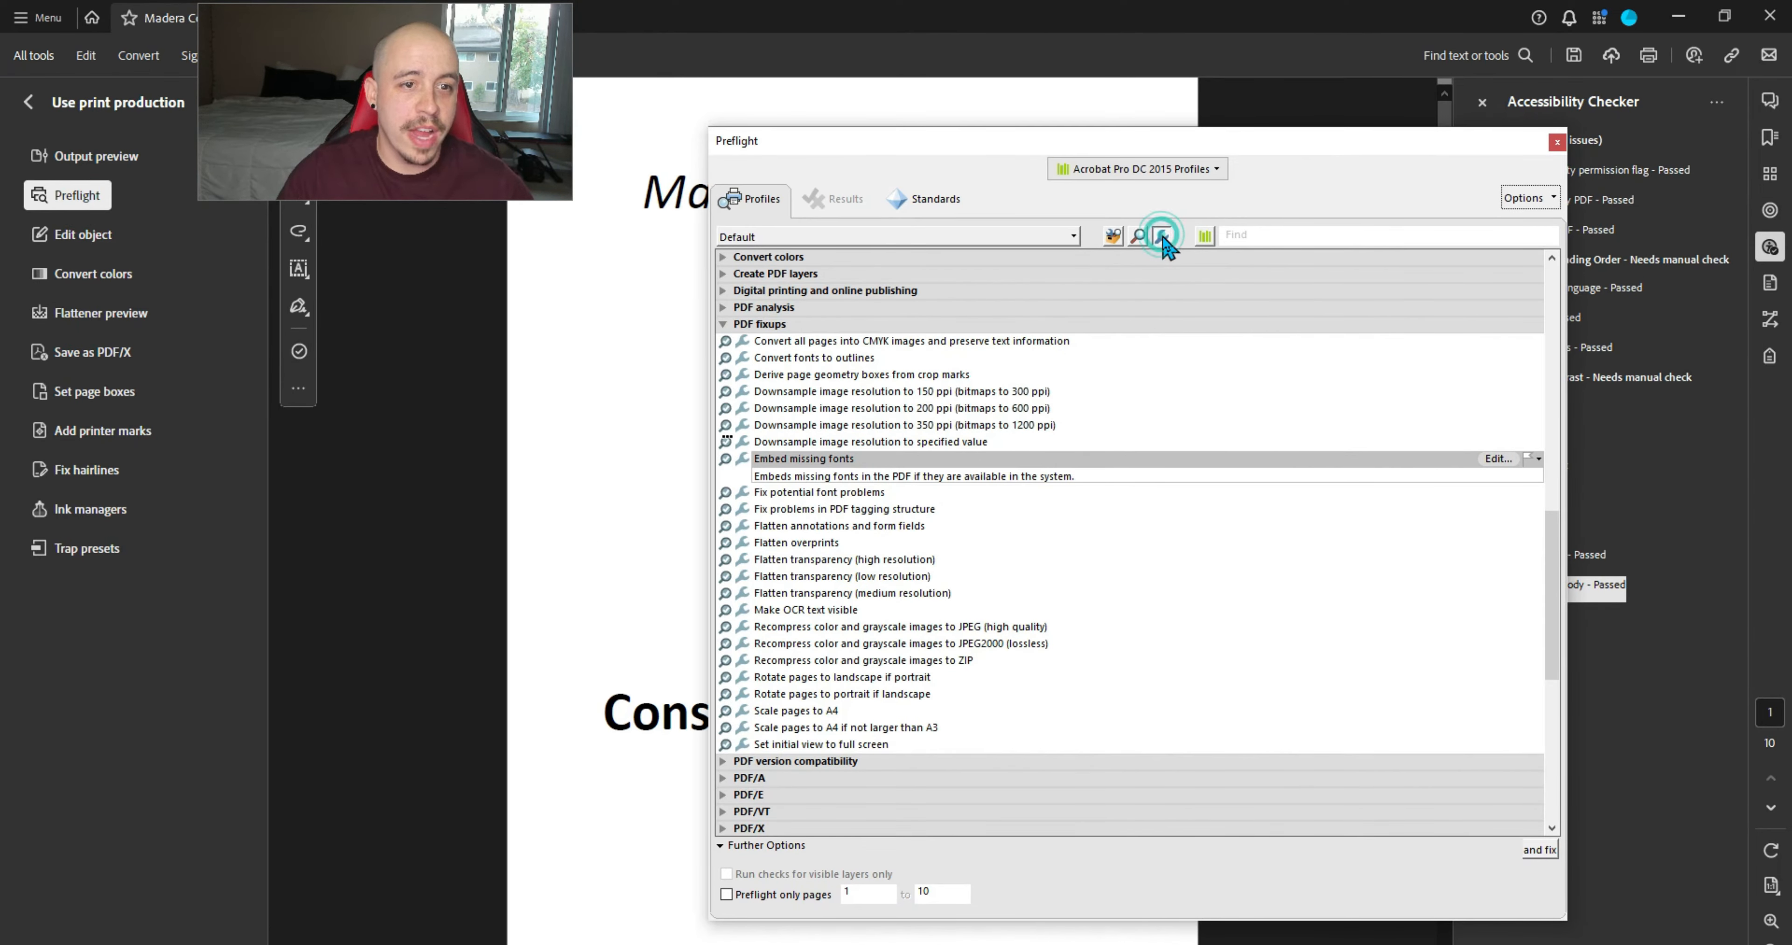
left_click(1261, 235)
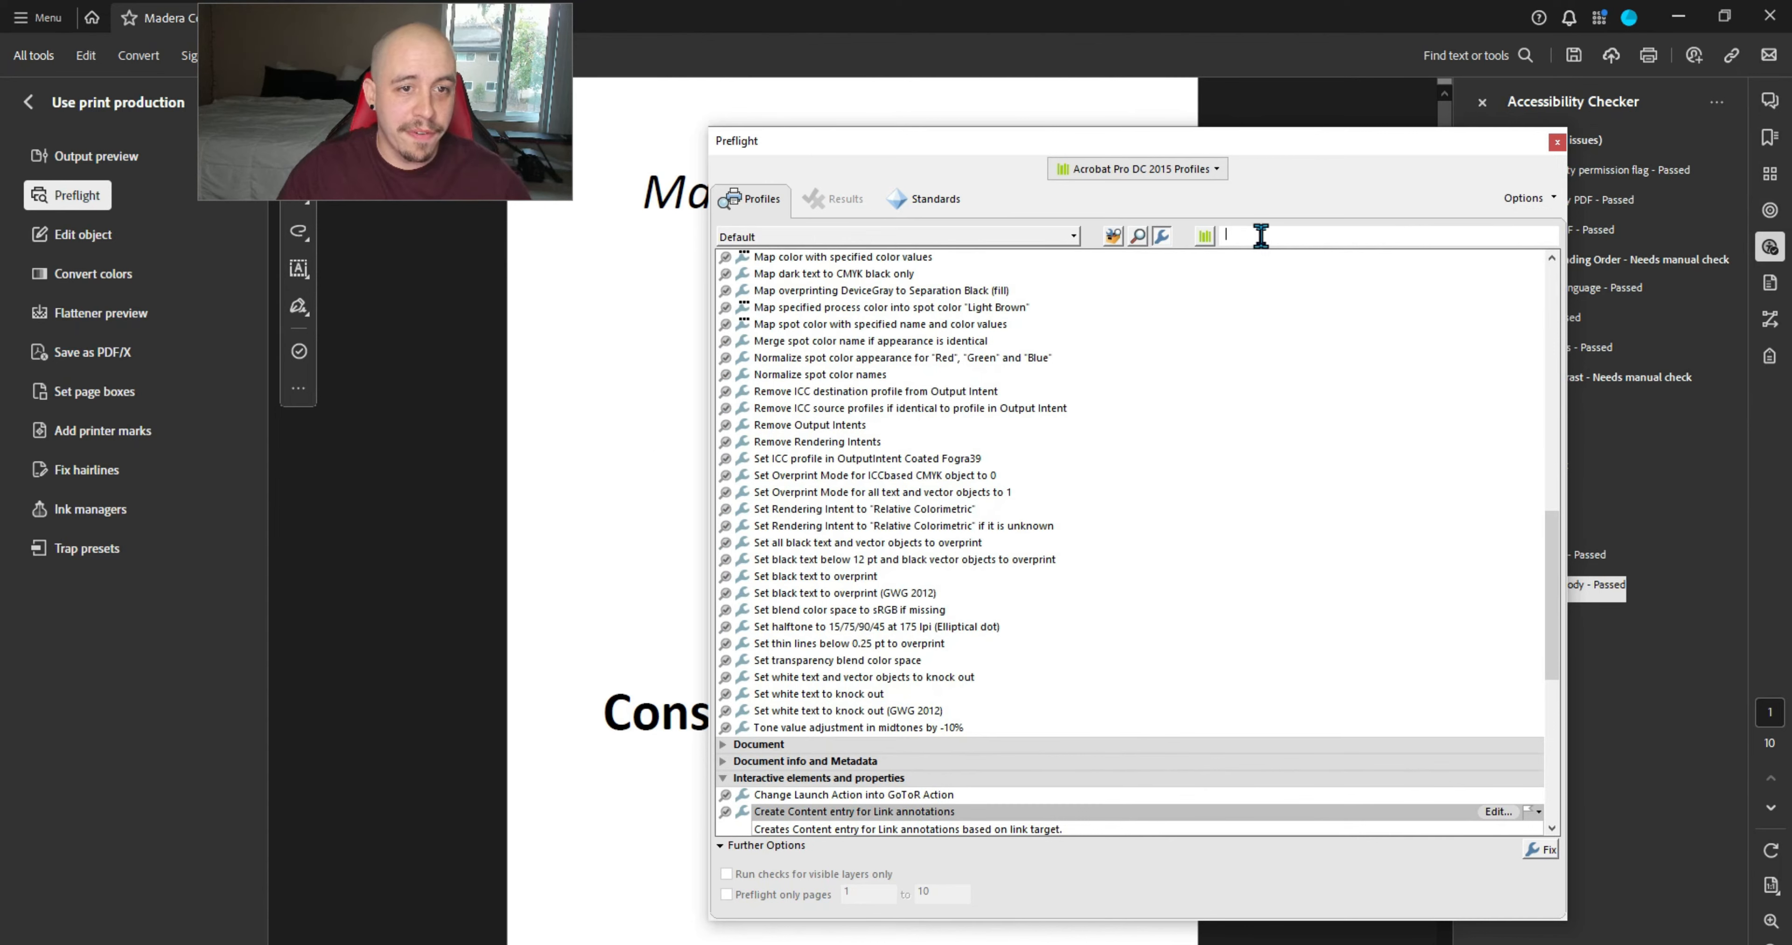
type("font")
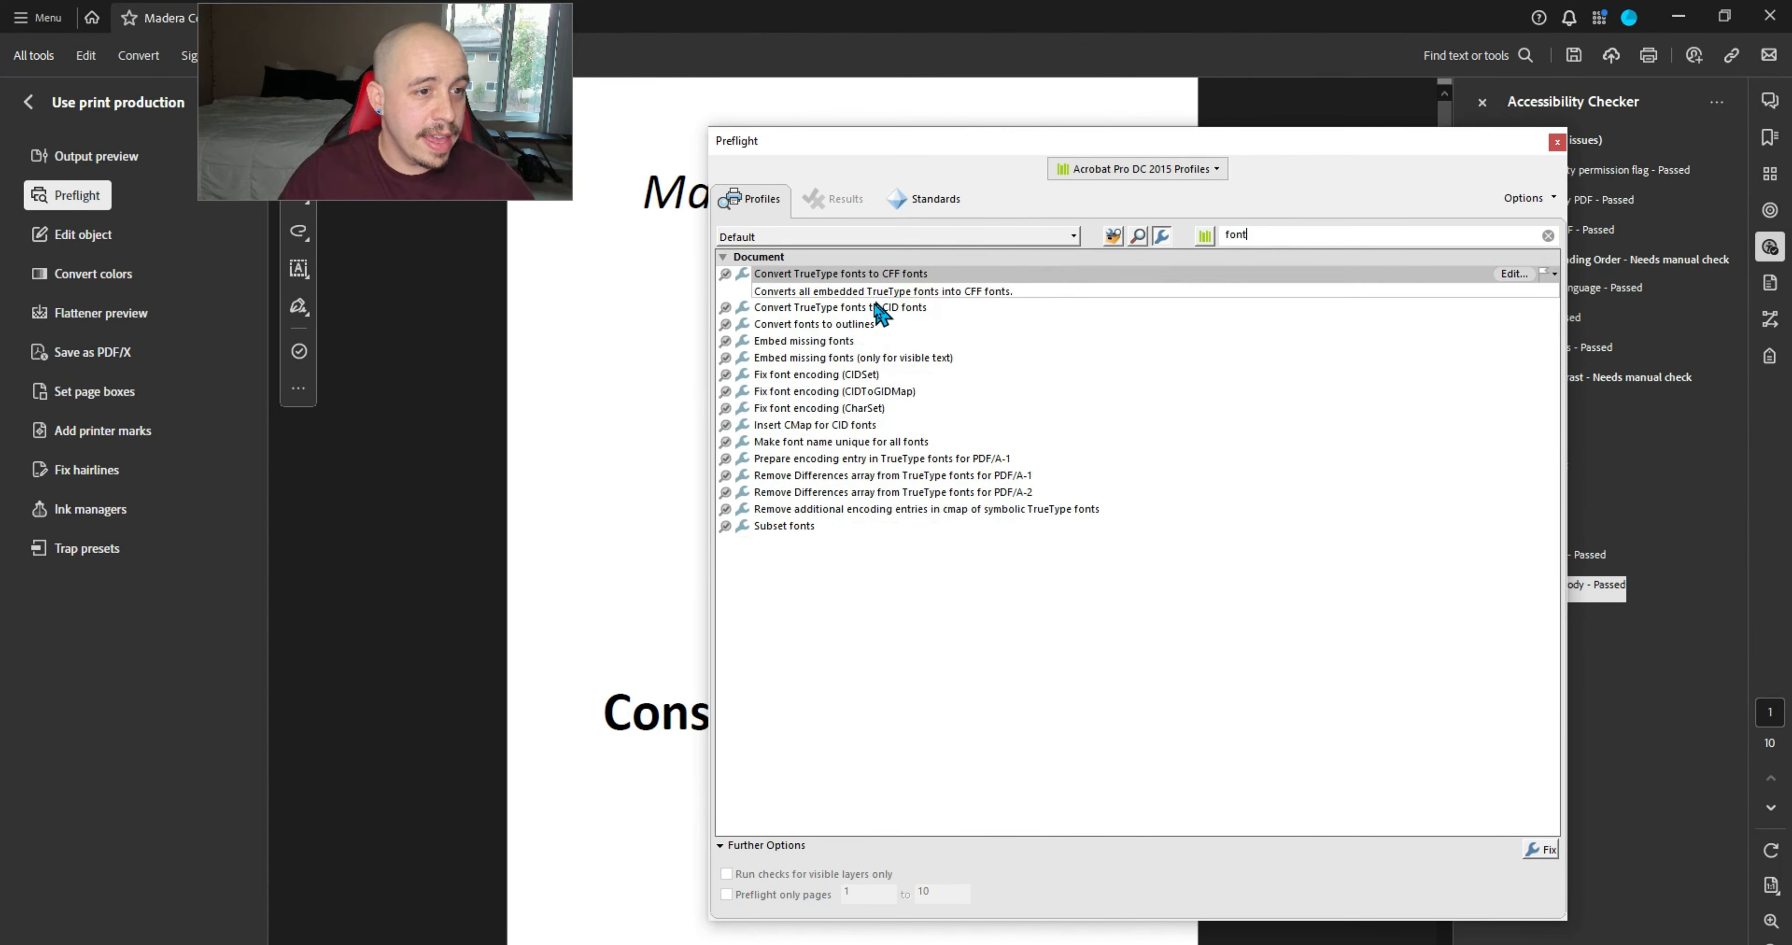
left_click(828, 338)
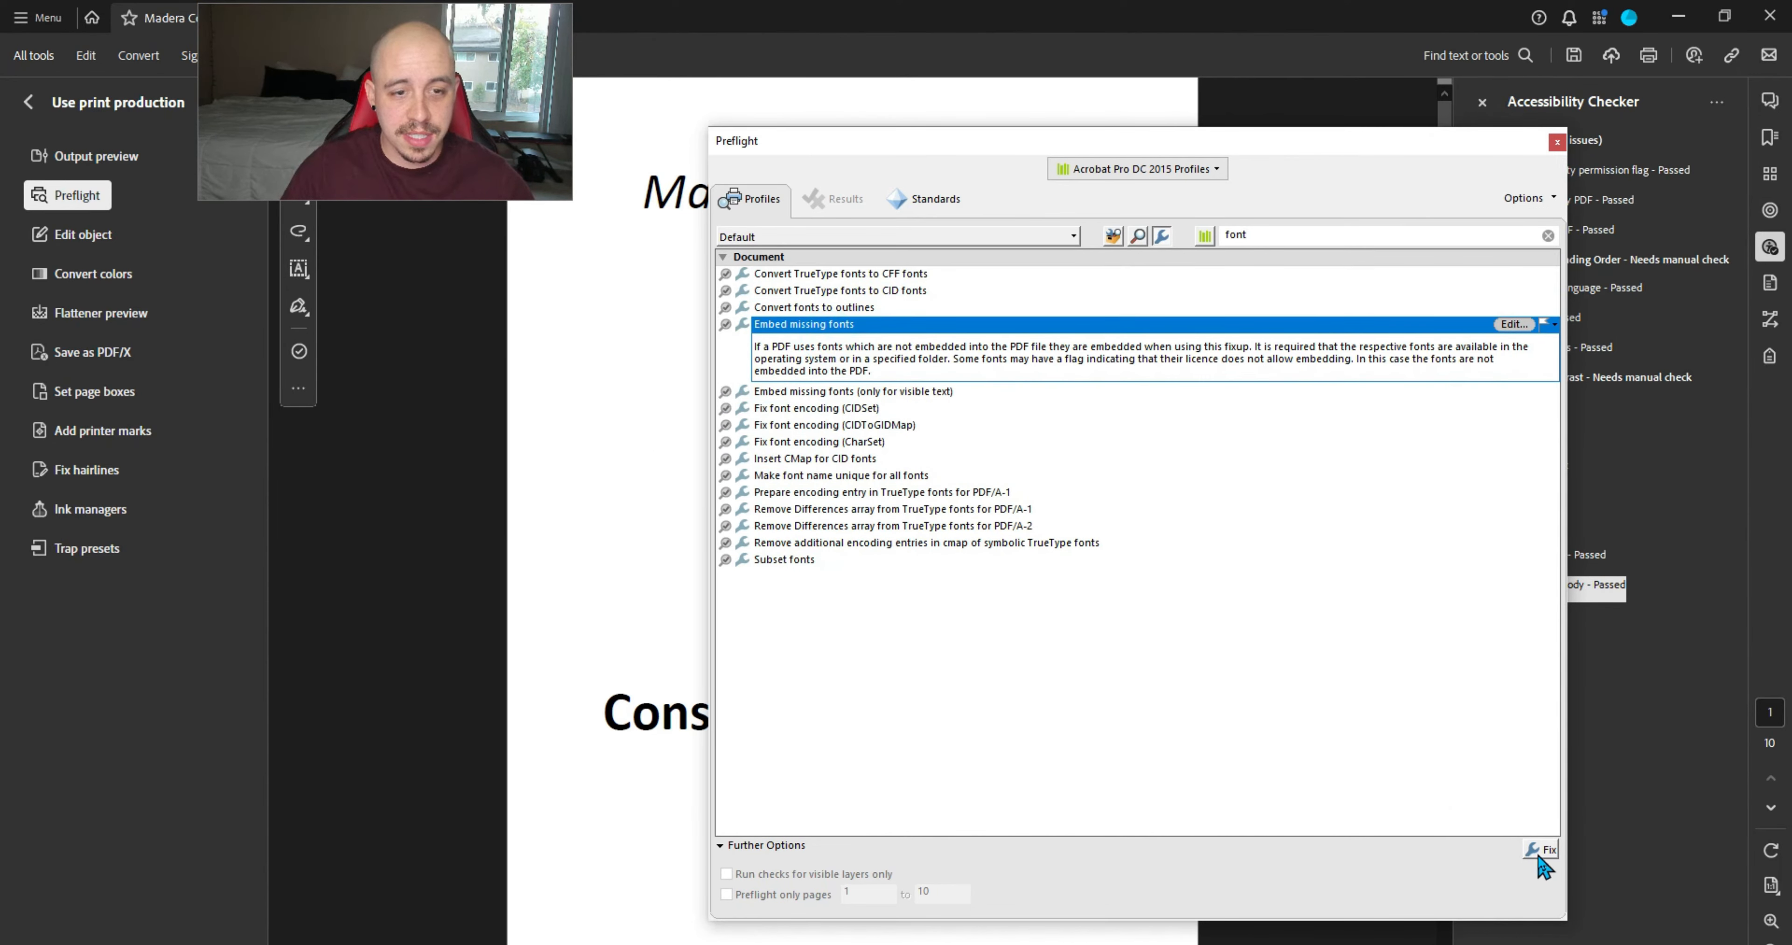
left_click(1537, 846)
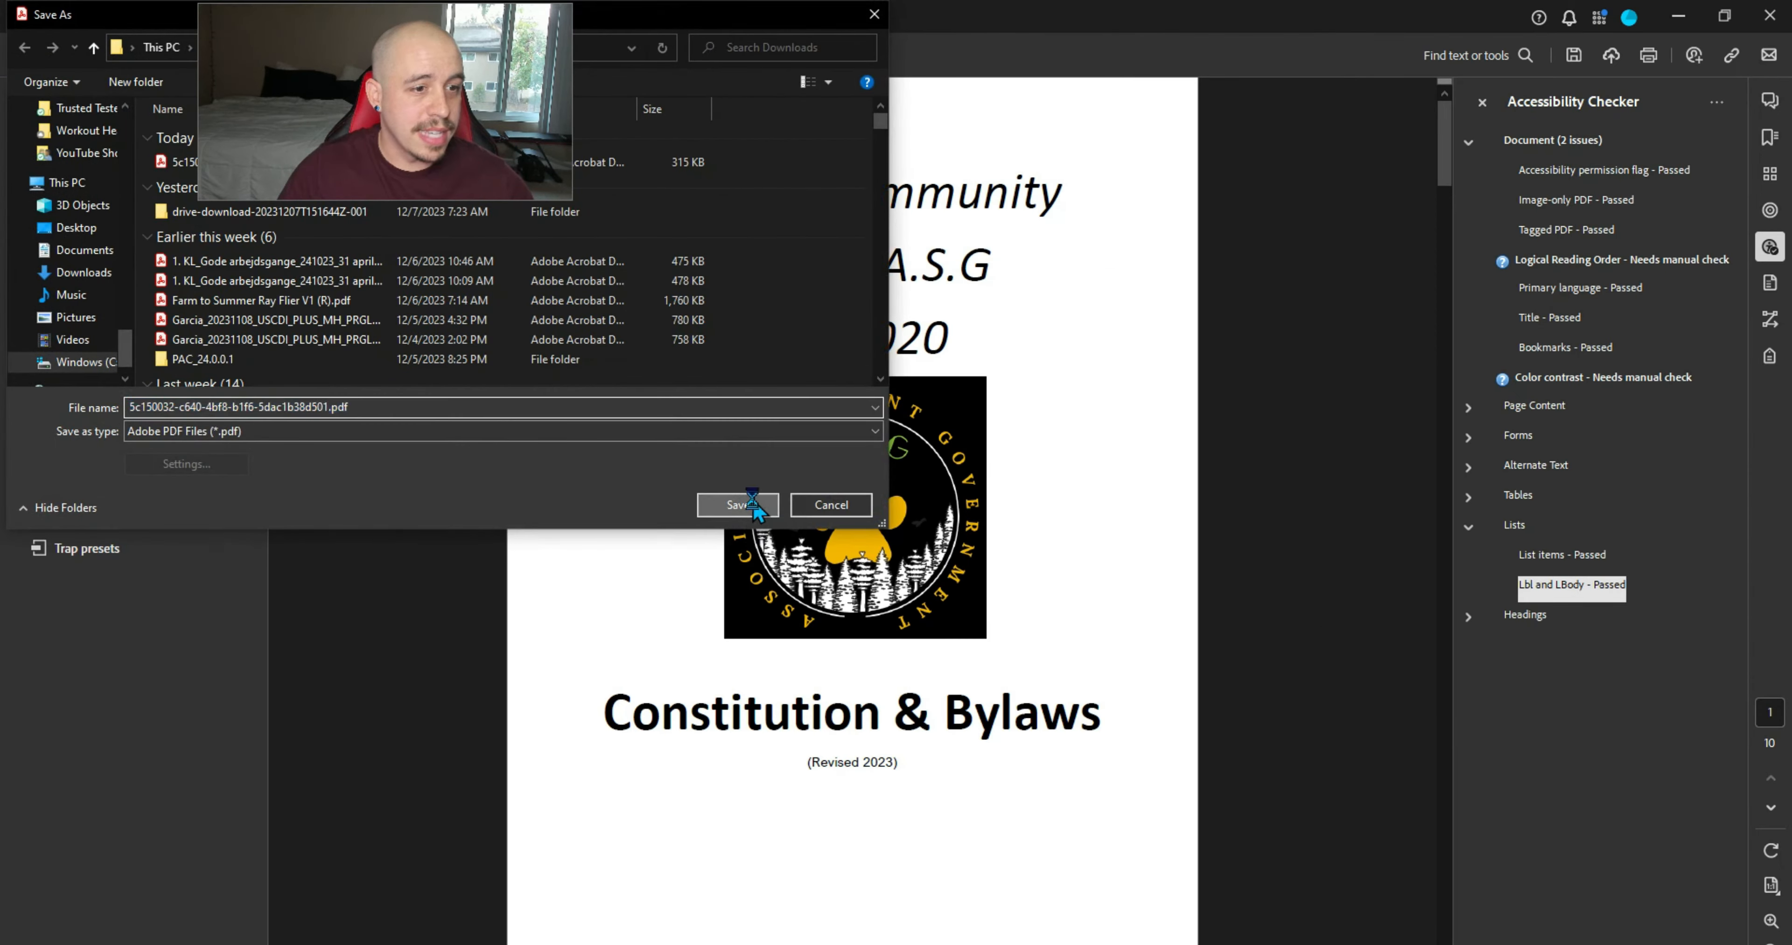
left_click(747, 499)
left_click(936, 496)
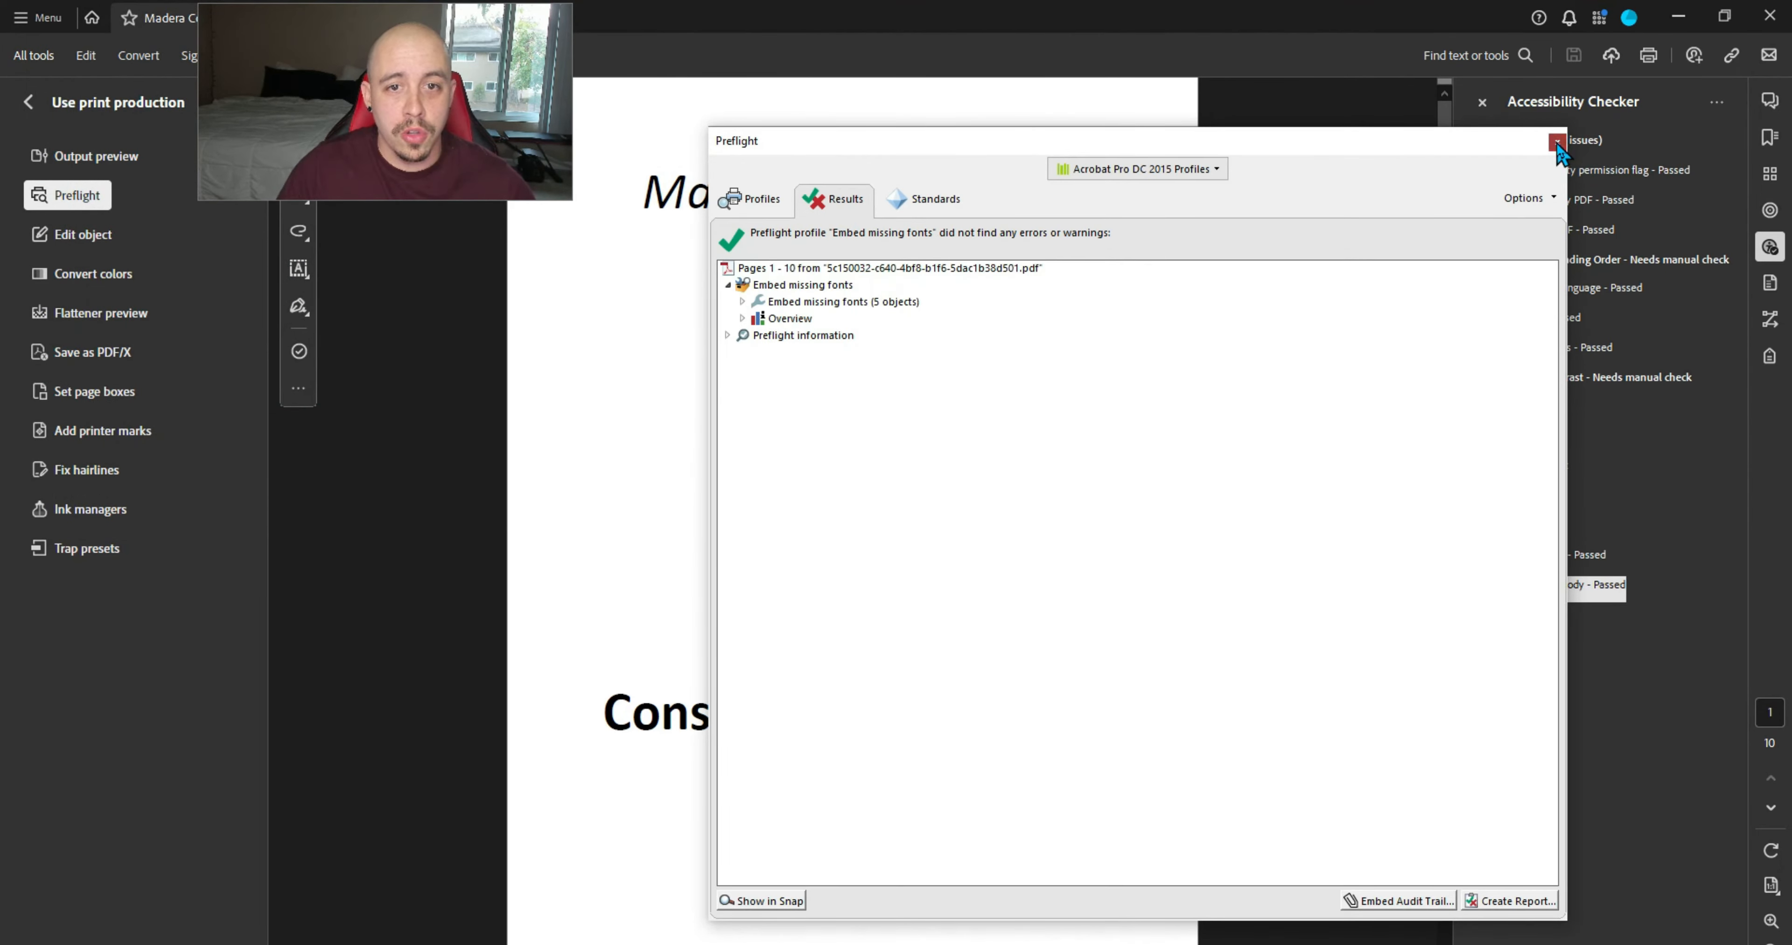
left_click(1556, 142)
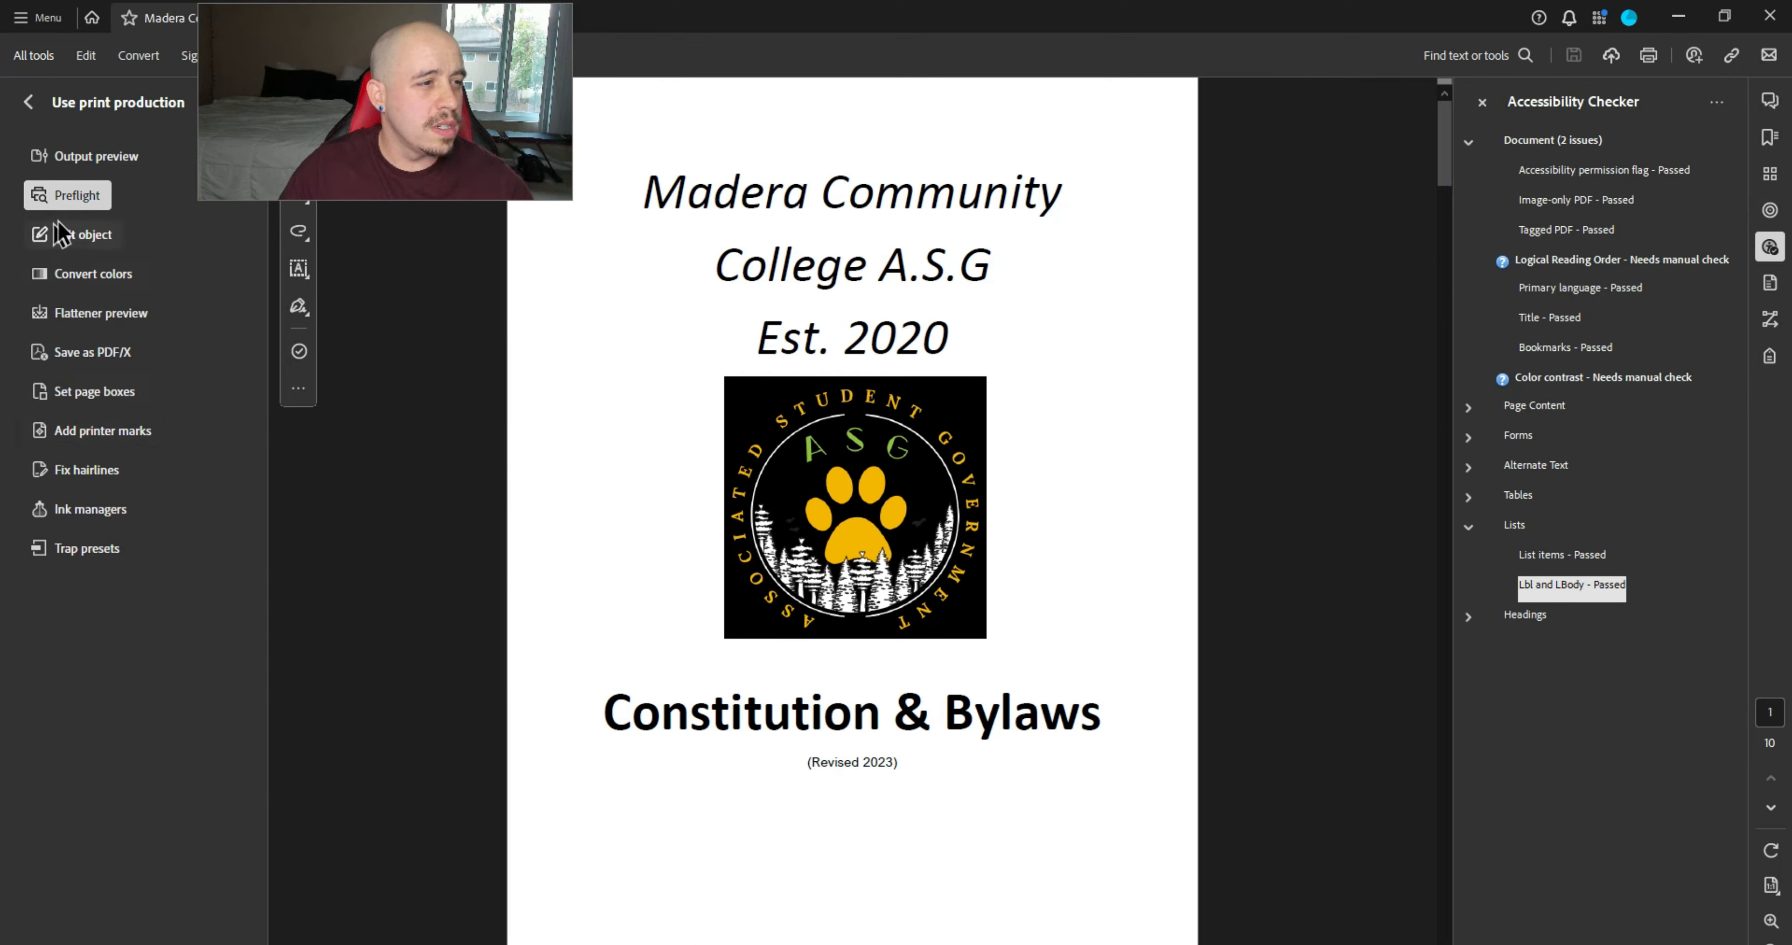
- Run the Preflight fixup "Create Content entry for Link annotations" and save over the existing PDF
left_click(59, 196)
double_click(1250, 245)
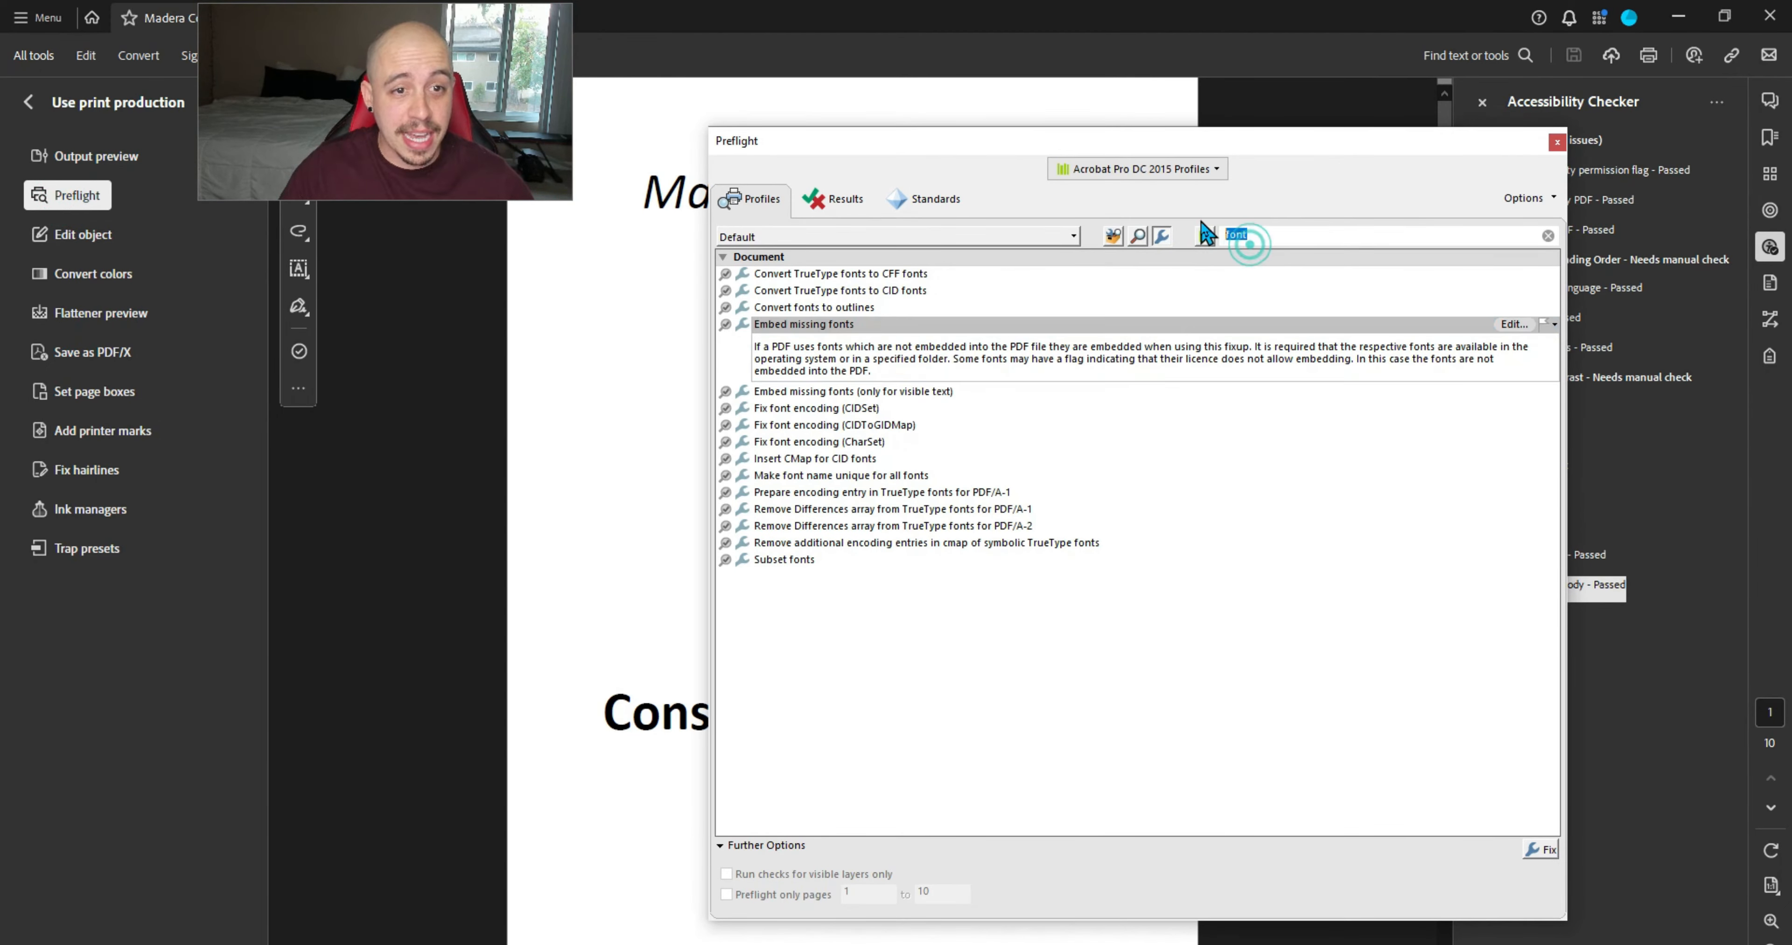
type("anno")
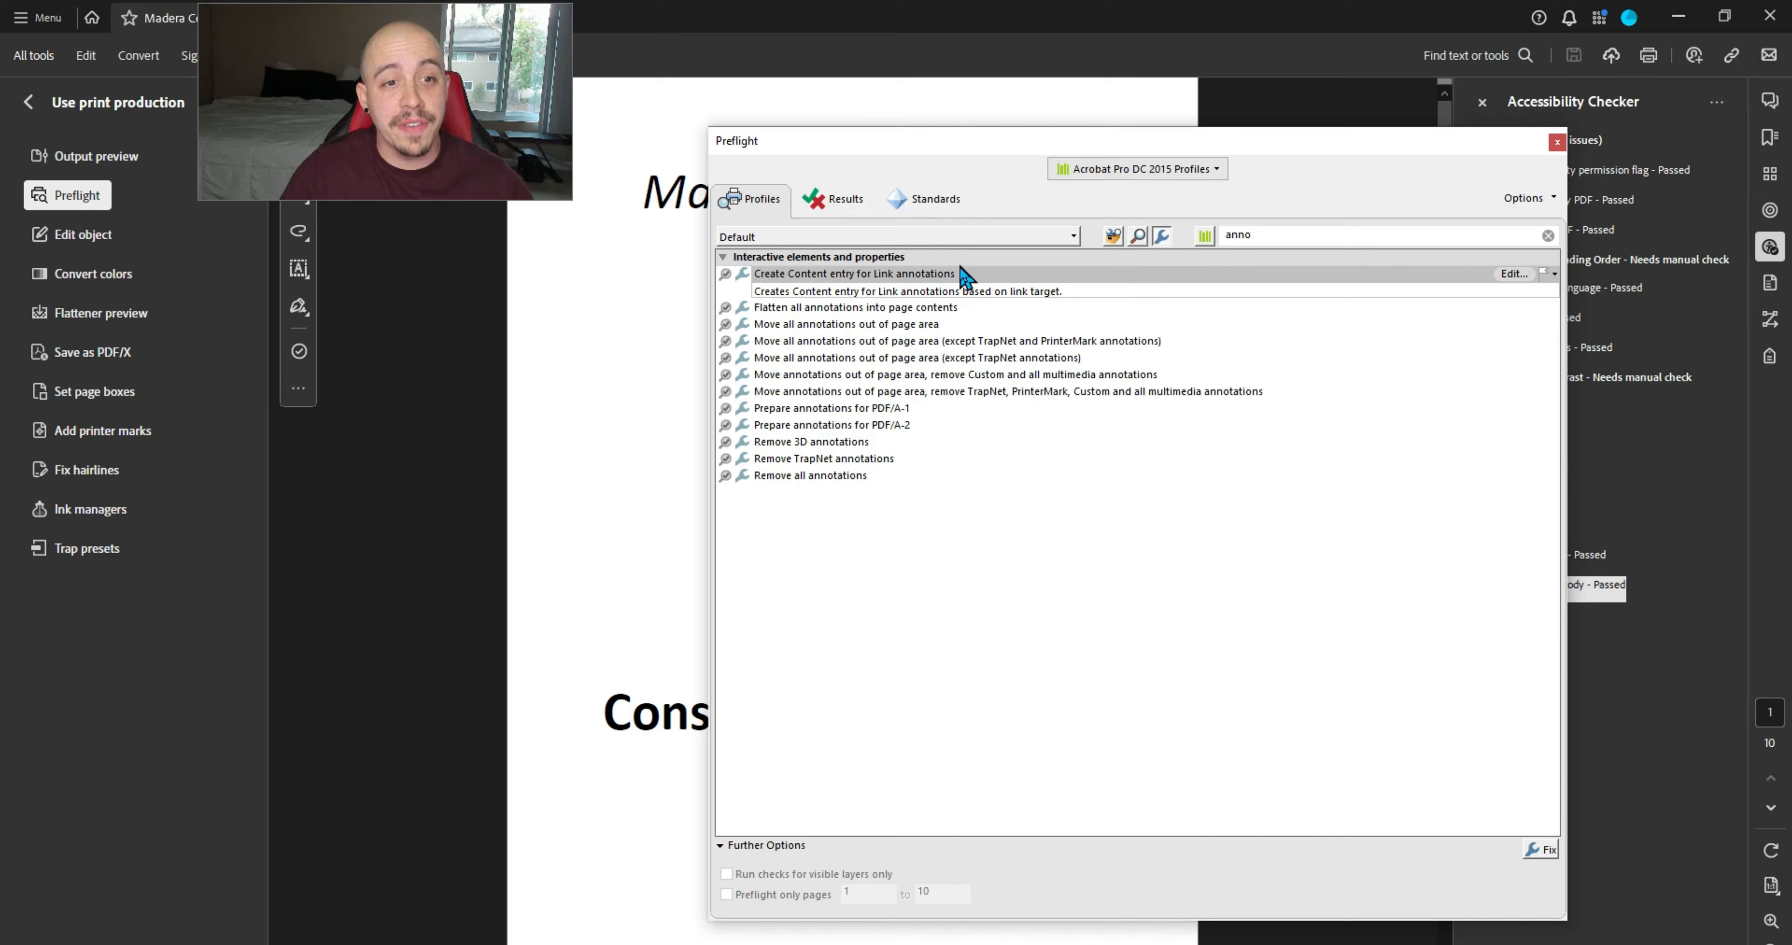
left_click(1548, 851)
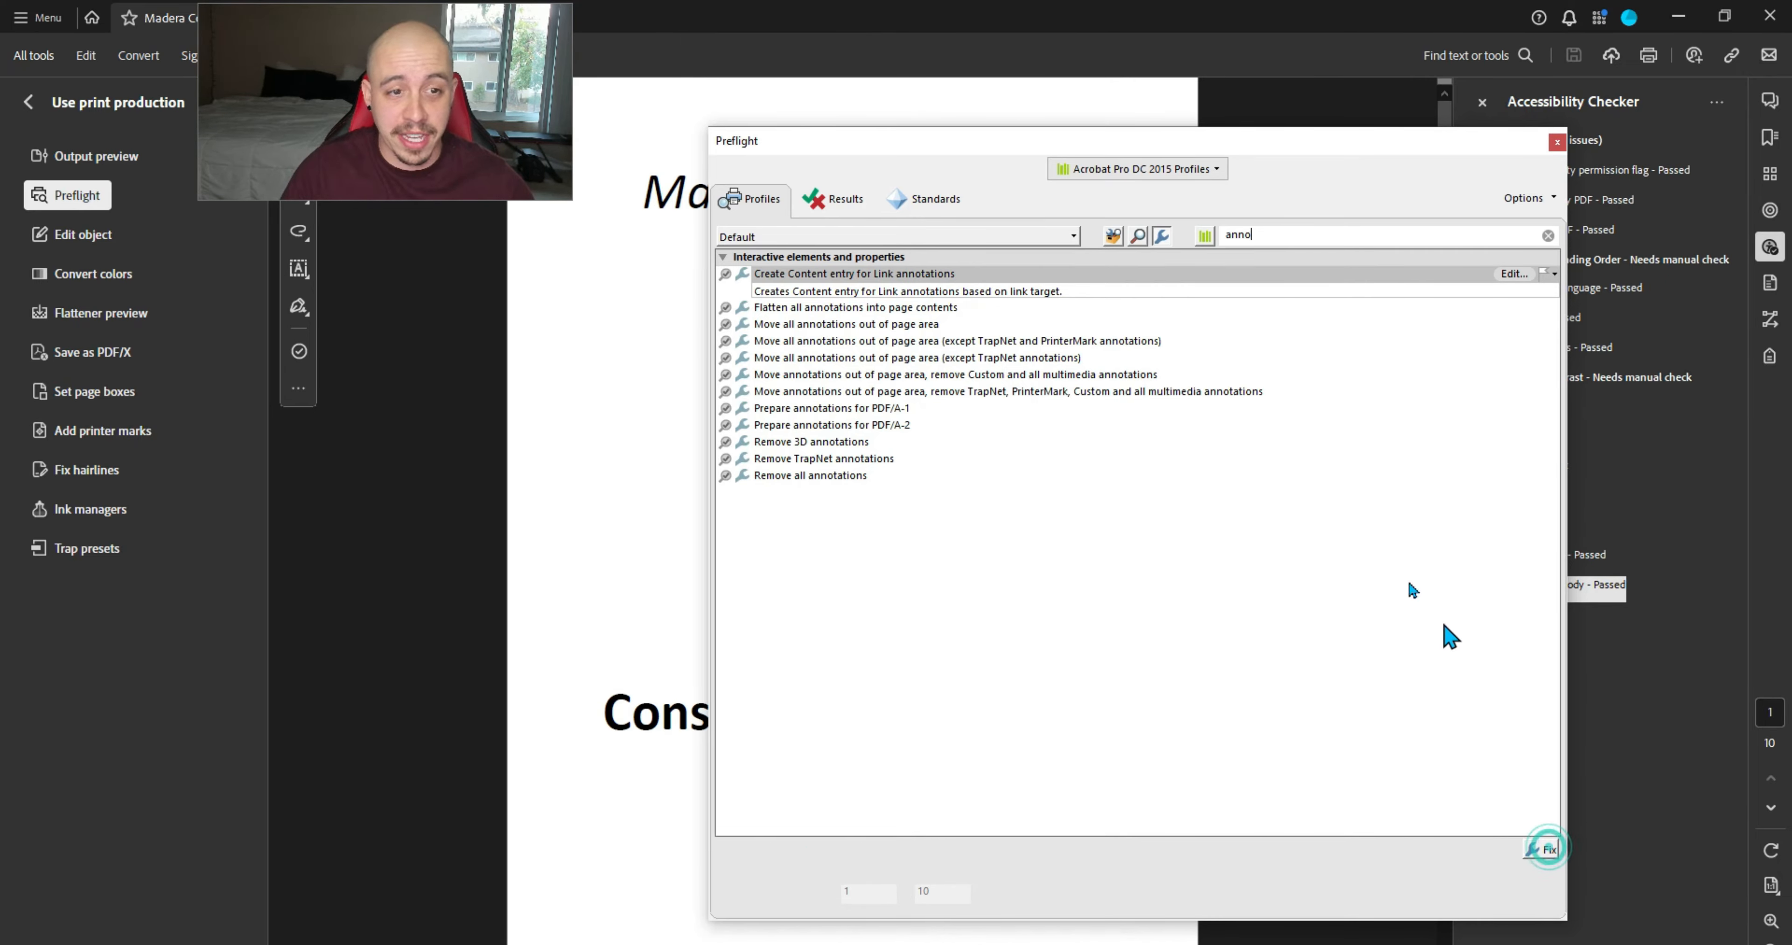
left_click(752, 499)
left_click(957, 496)
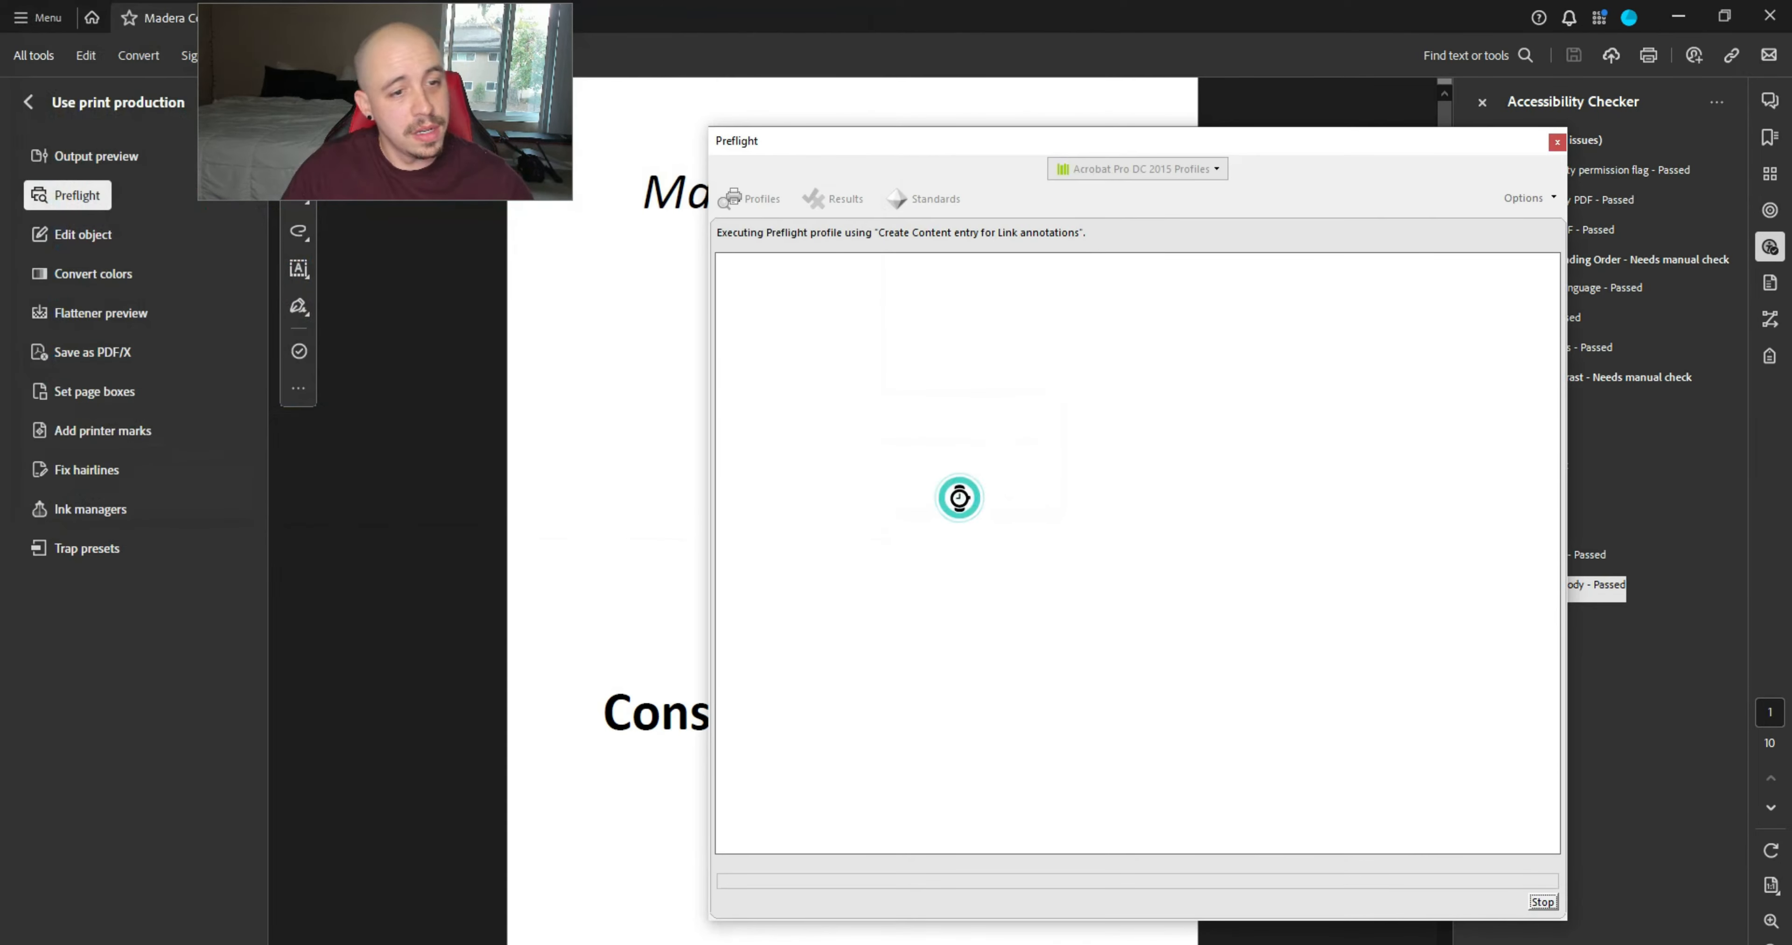
left_click(1556, 142)
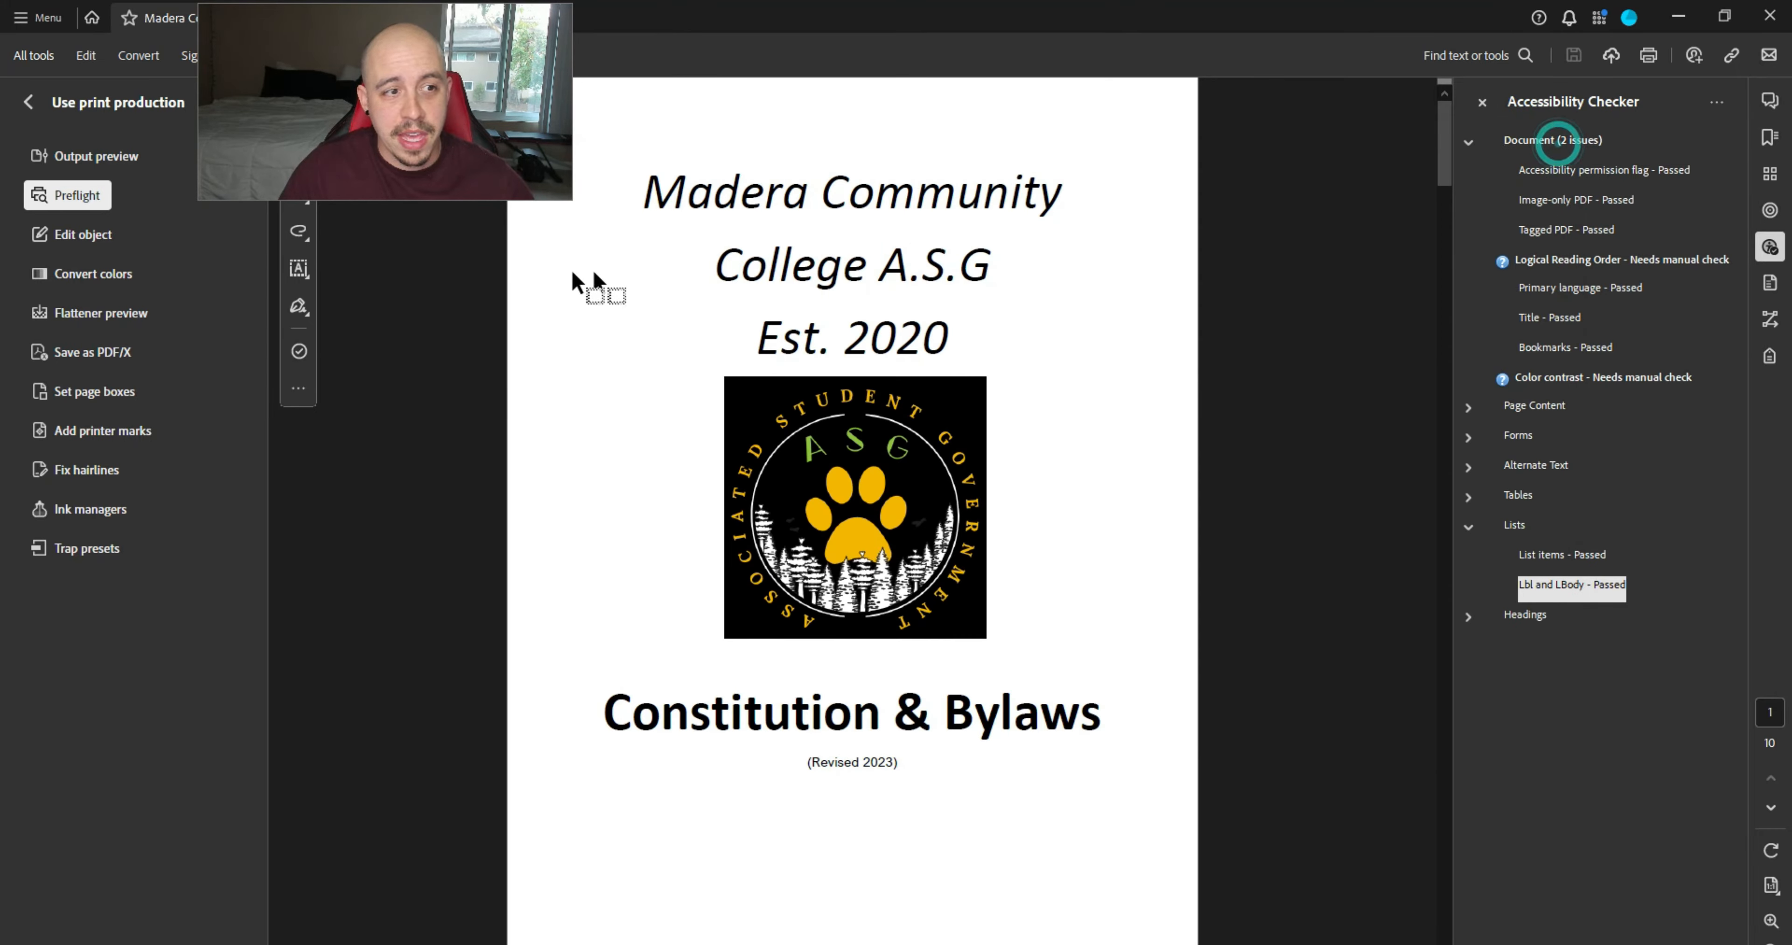
- Run the Preflight fixup "Set PDF/UA-1 entry" and replace the existing PDF with the result
left_click(76, 195)
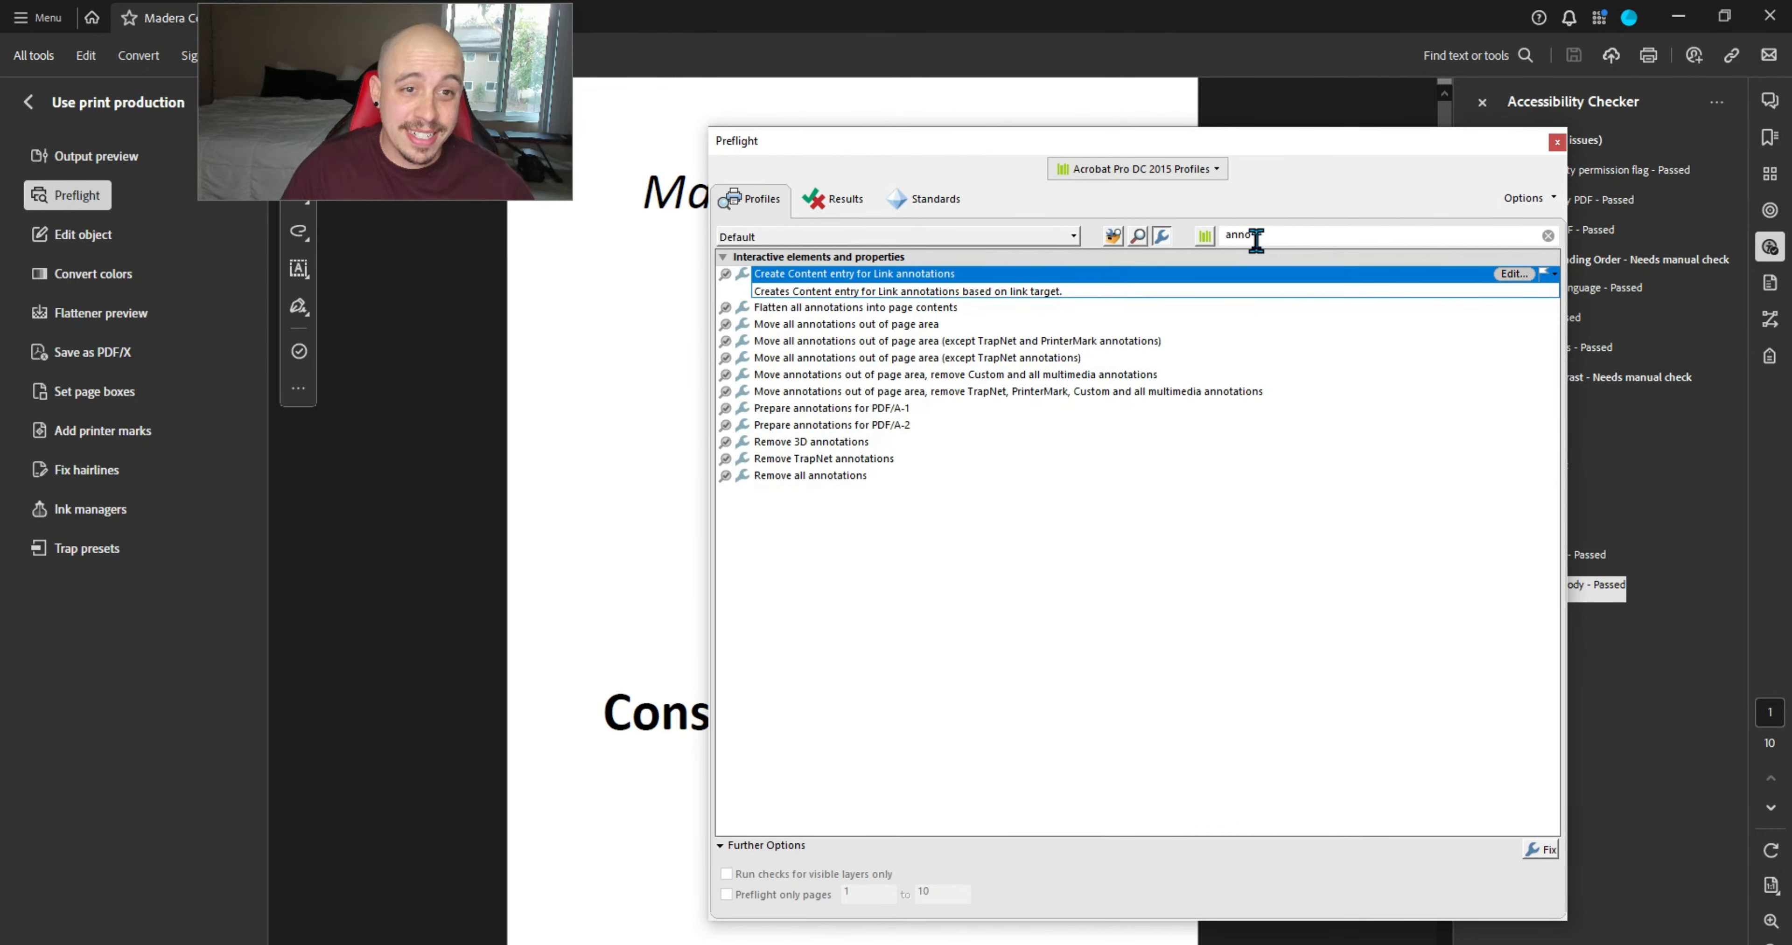
left_click(845, 374)
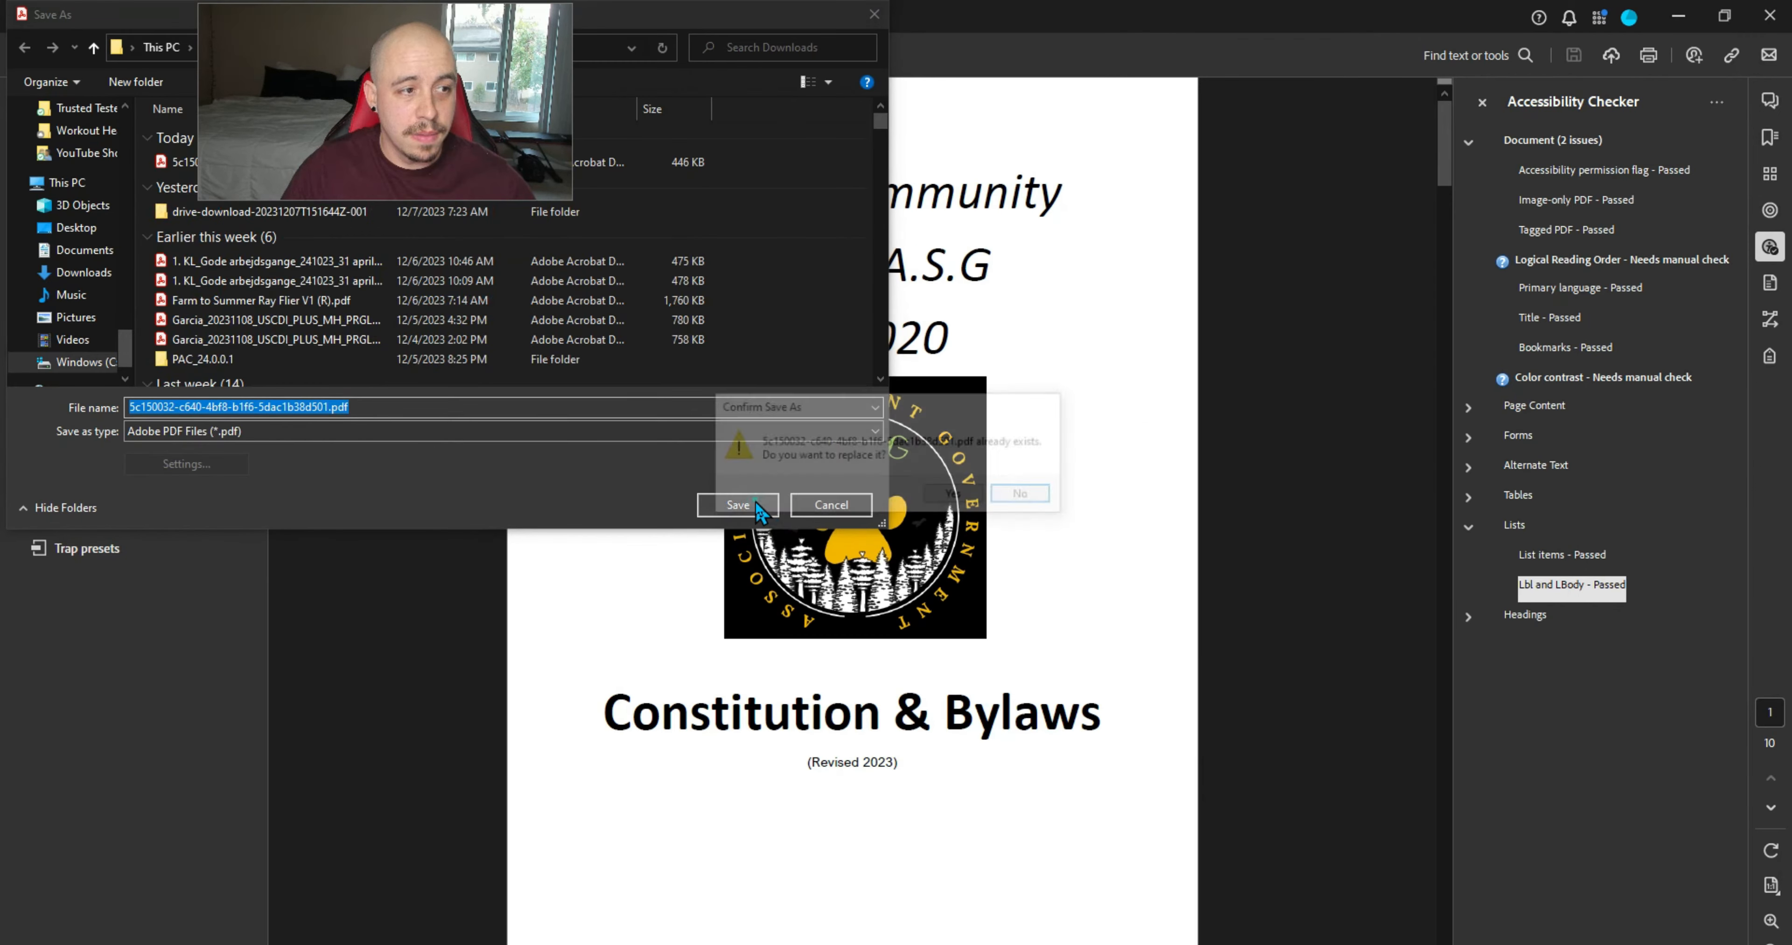
left_click(755, 501)
left_click(950, 486)
- Switch to PAC 2021, check the updated PDF again and examine the Structure Tree warnings about Span elements in the detailed results
key("alt+Tab")
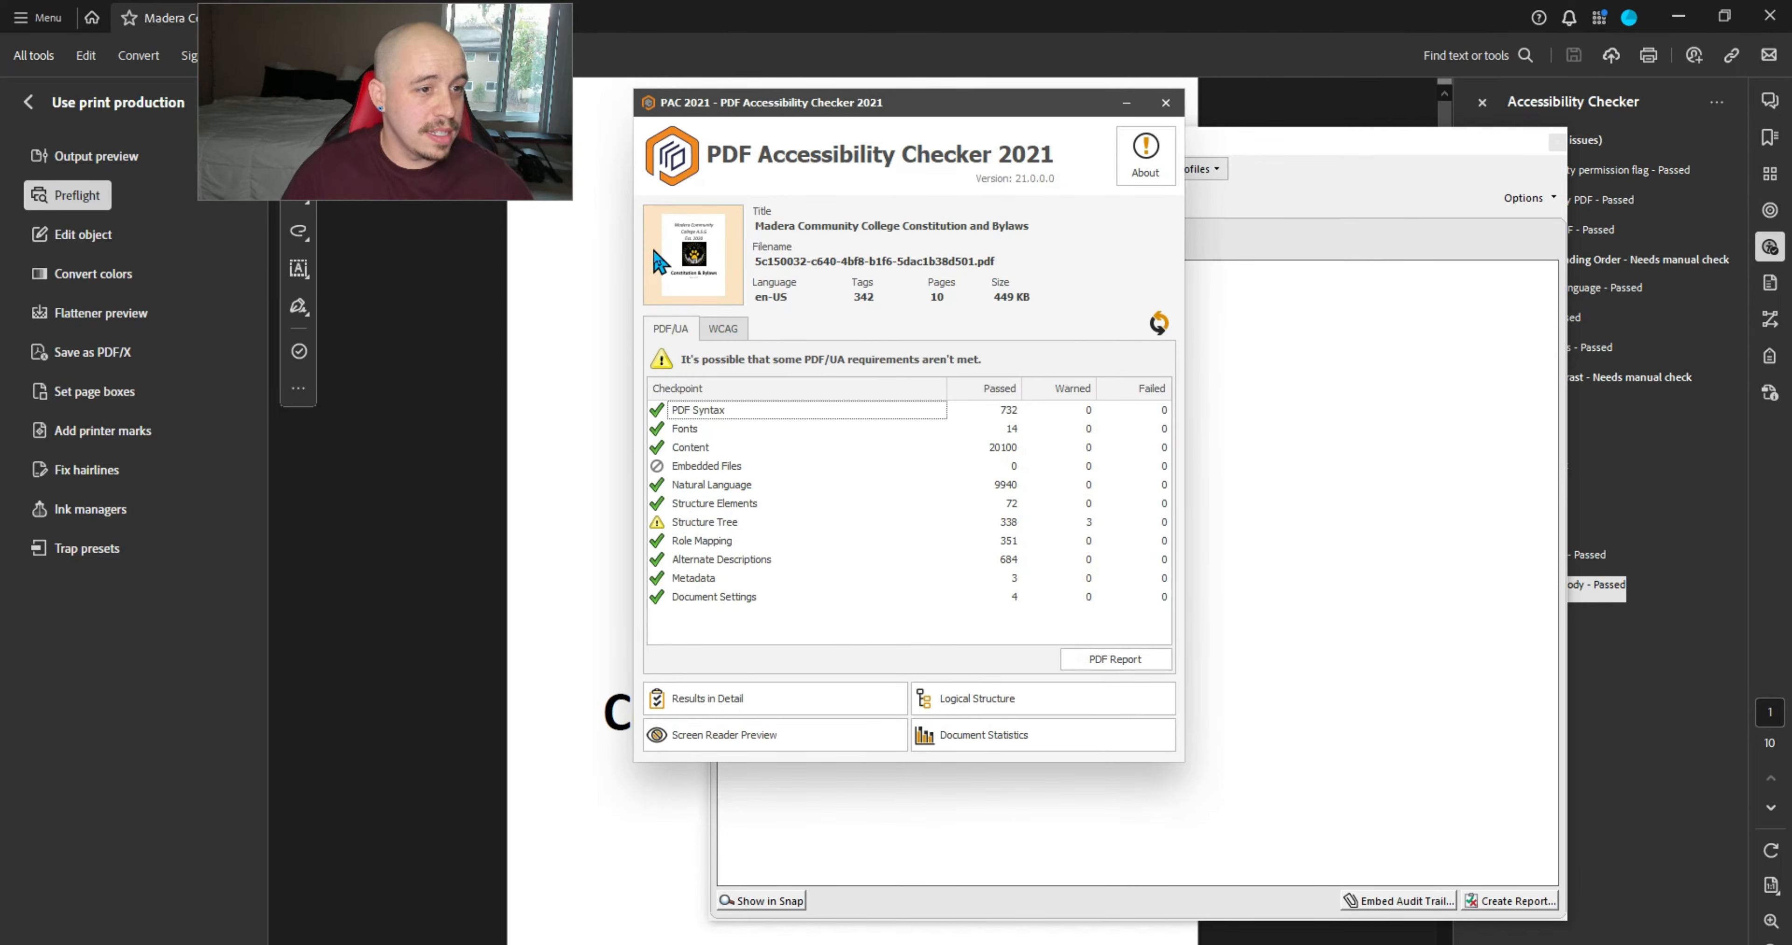
left_click(706, 523)
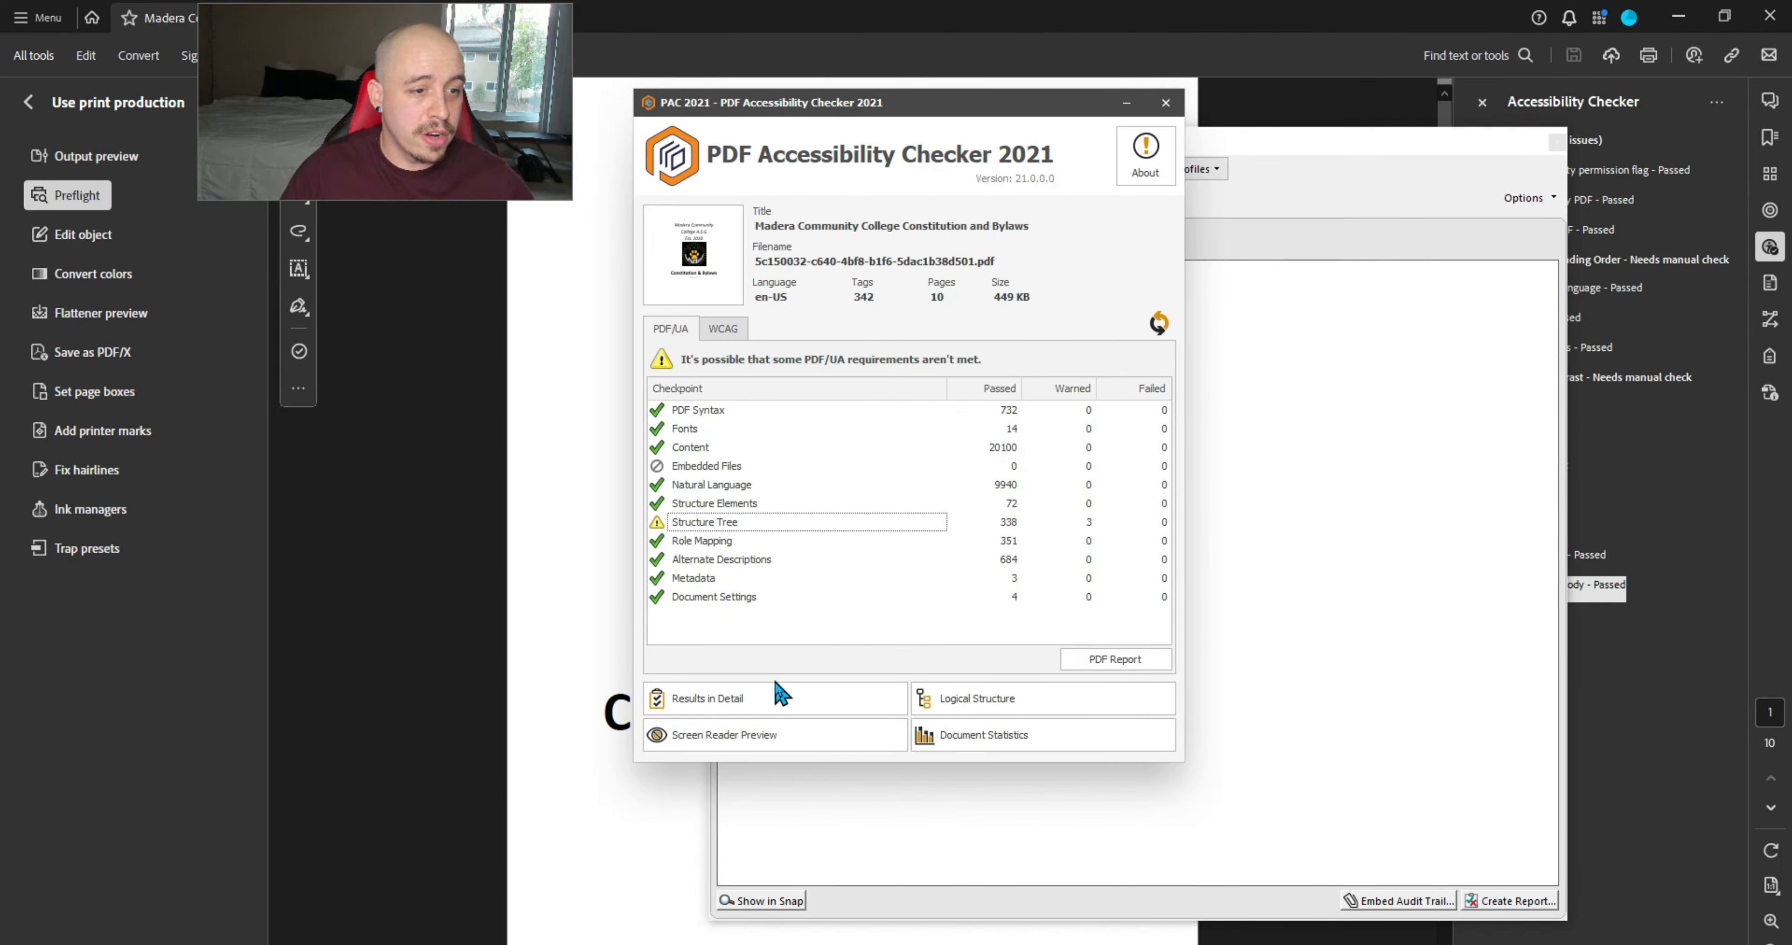
left_click(782, 698)
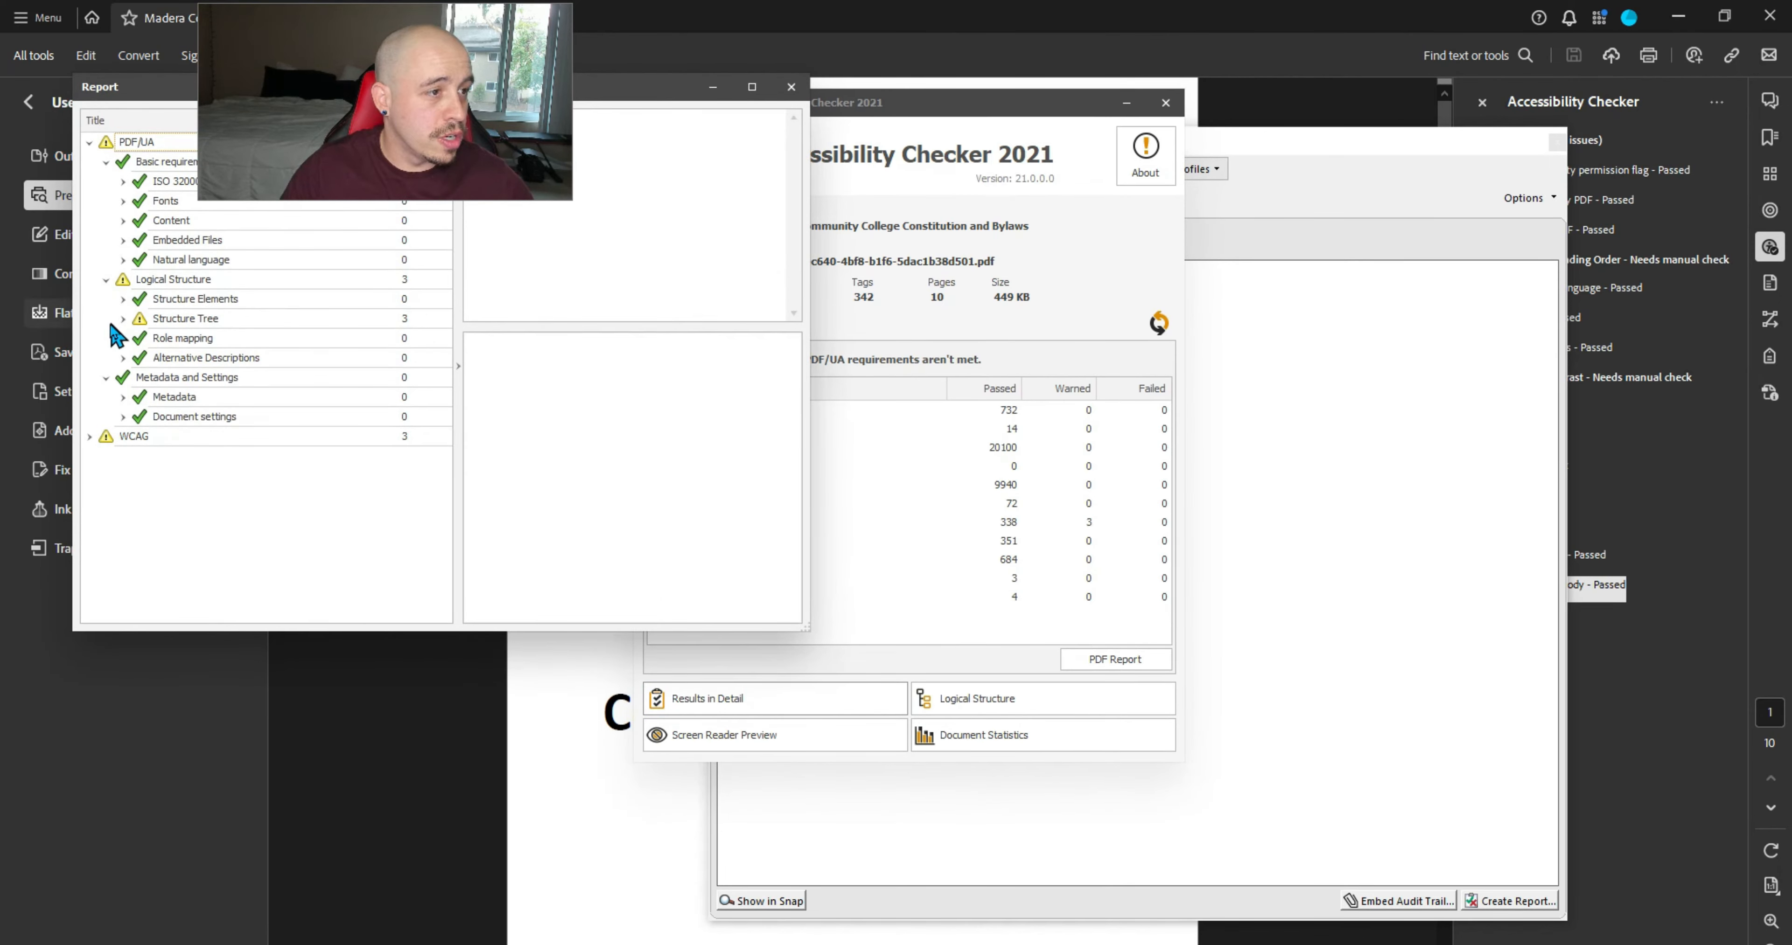
left_click(125, 320)
left_click(235, 358)
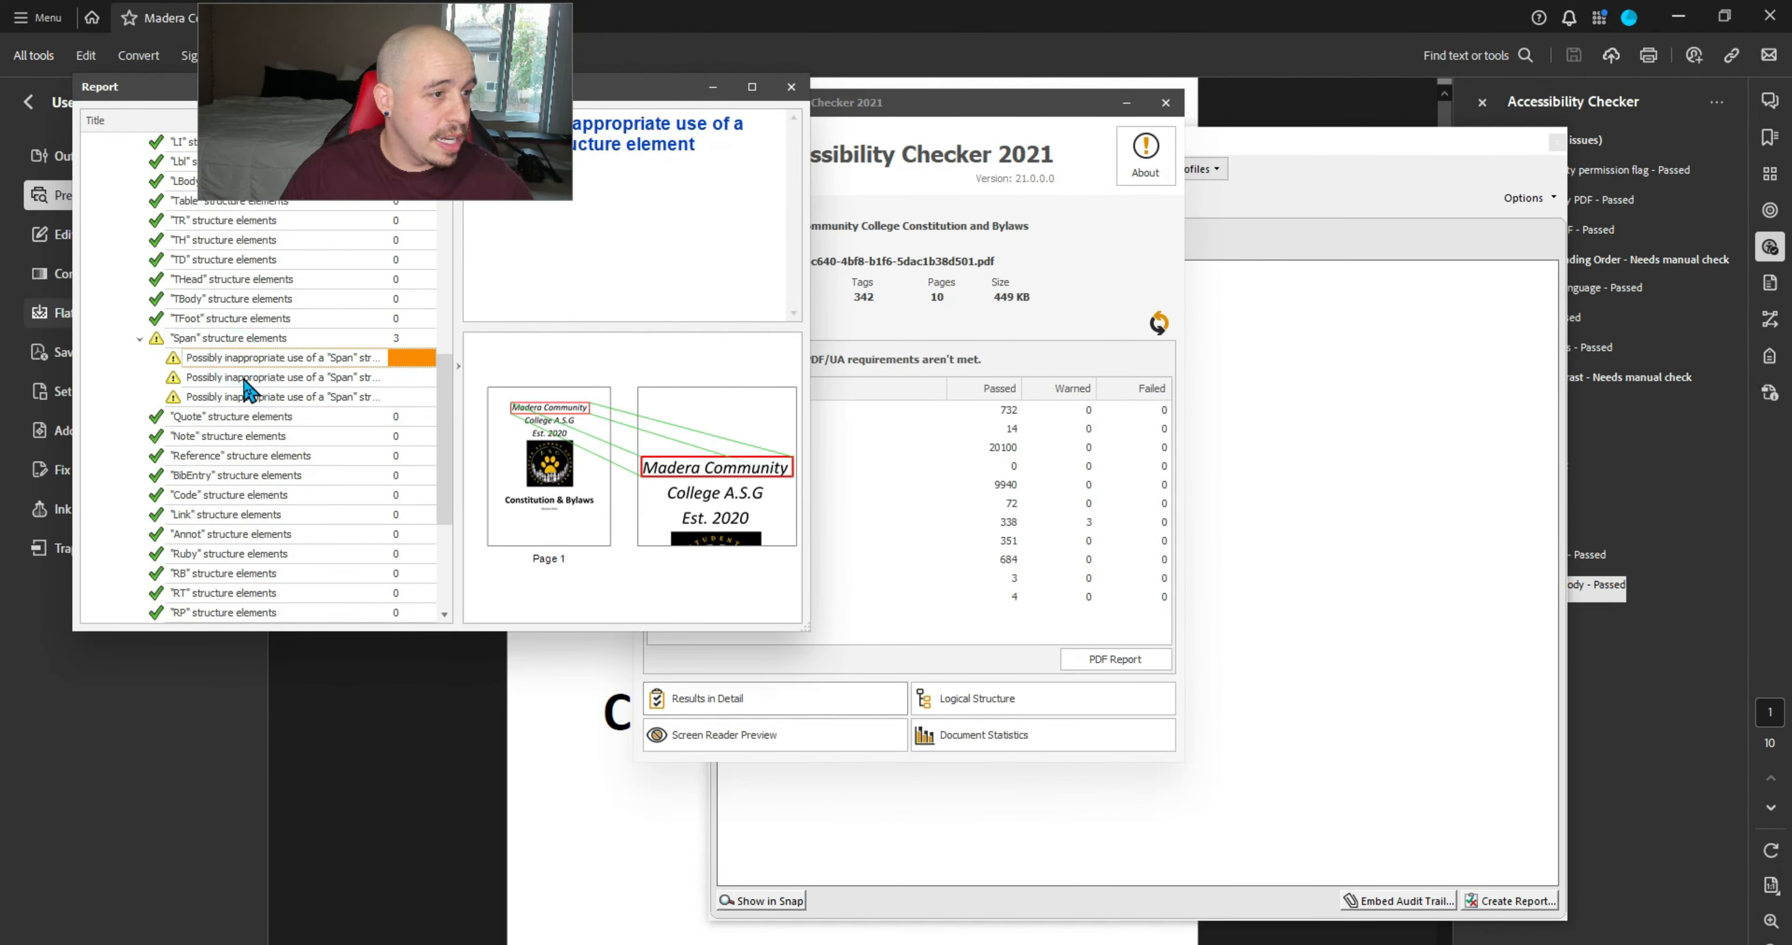
left_click(245, 378)
left_click(251, 397)
scroll(255, 400, "down", 4)
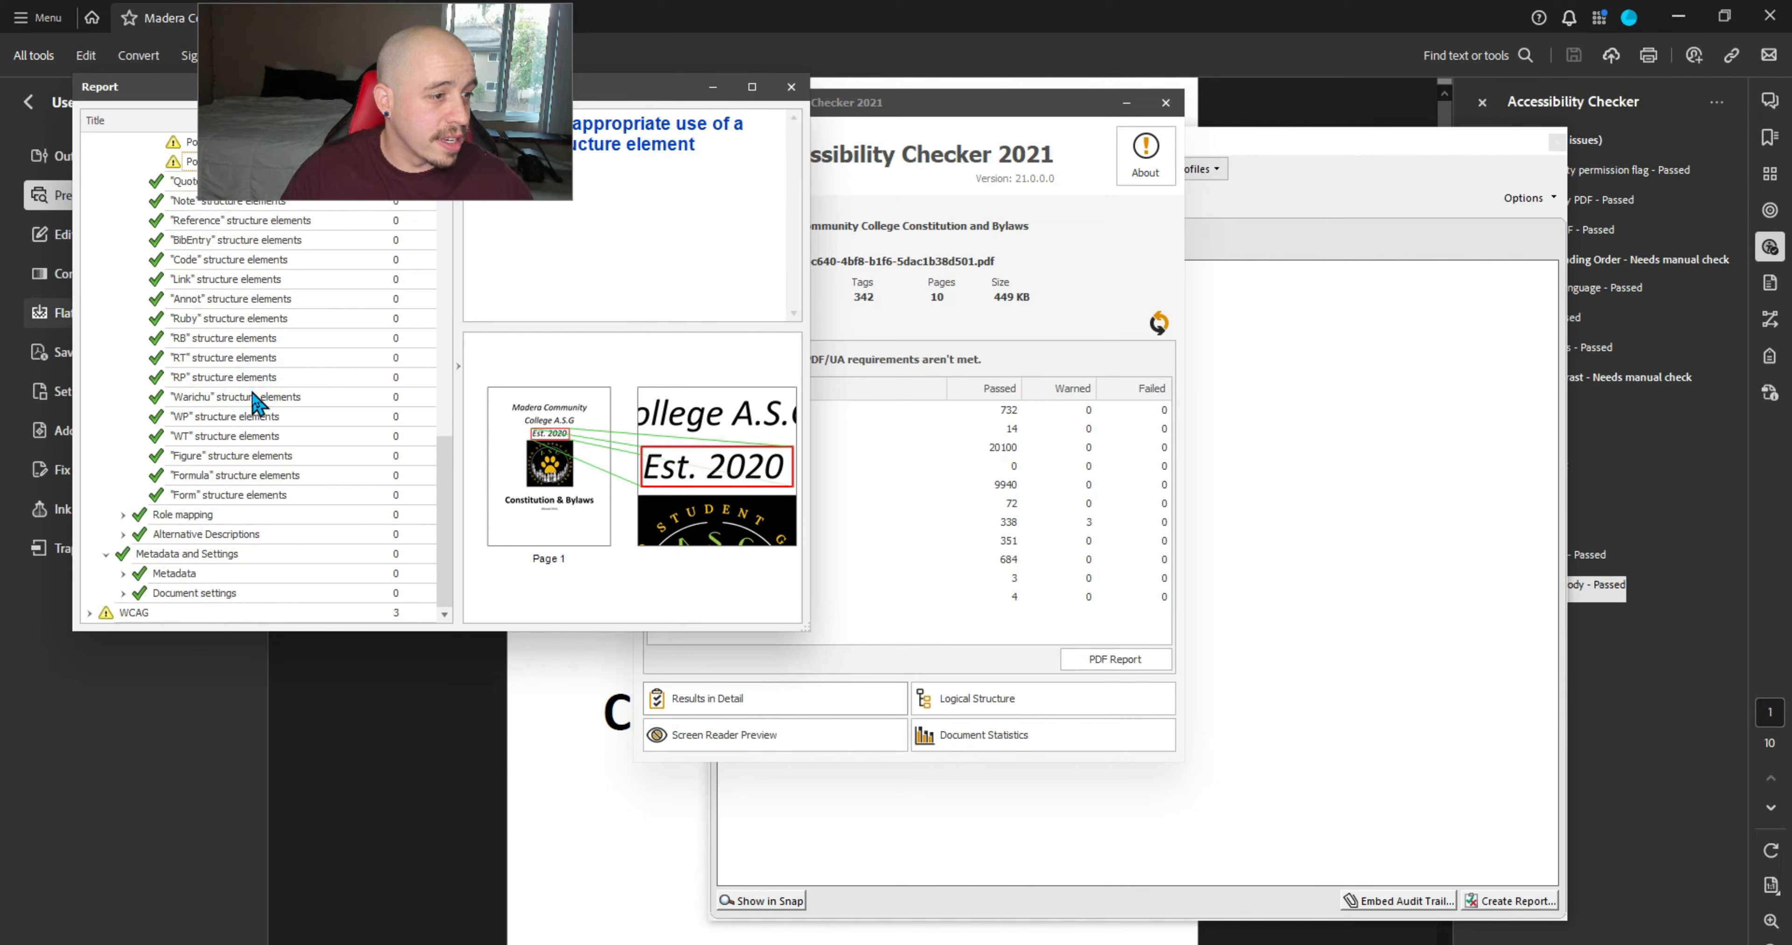
scroll(256, 401, "up", 14)
- Switch to Acrobat, close Preflight and expand the three Span tags under the first H1 in the tag tree
left_click(1373, 21)
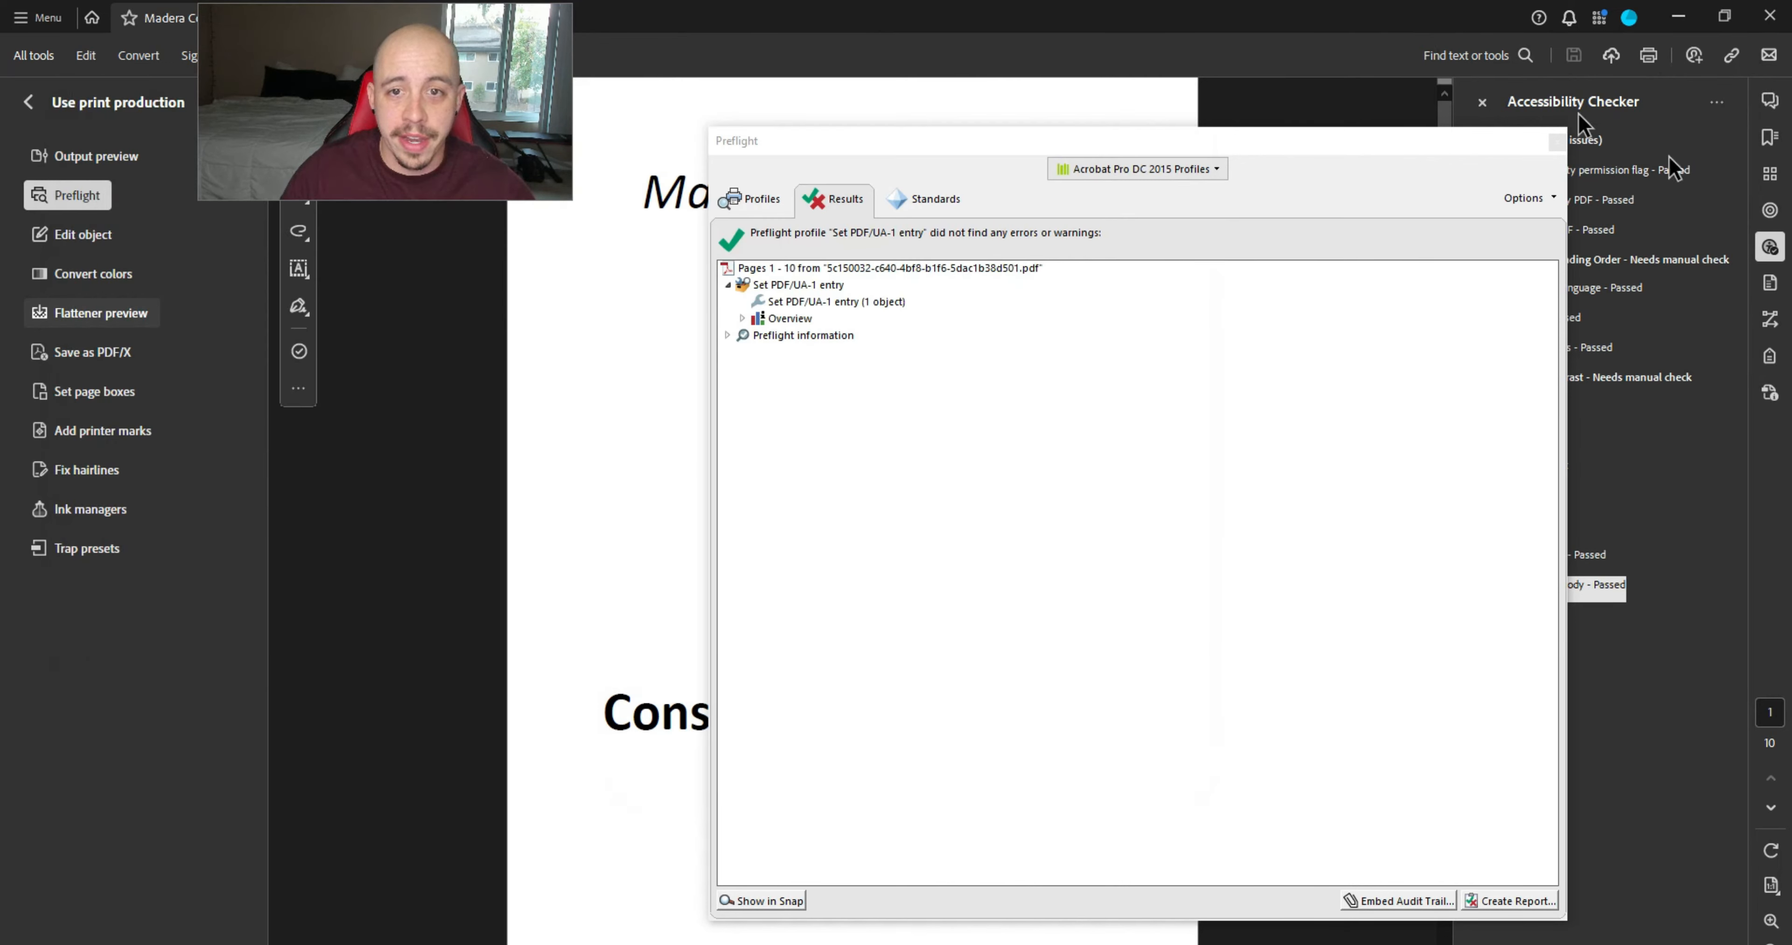
left_click(1557, 142)
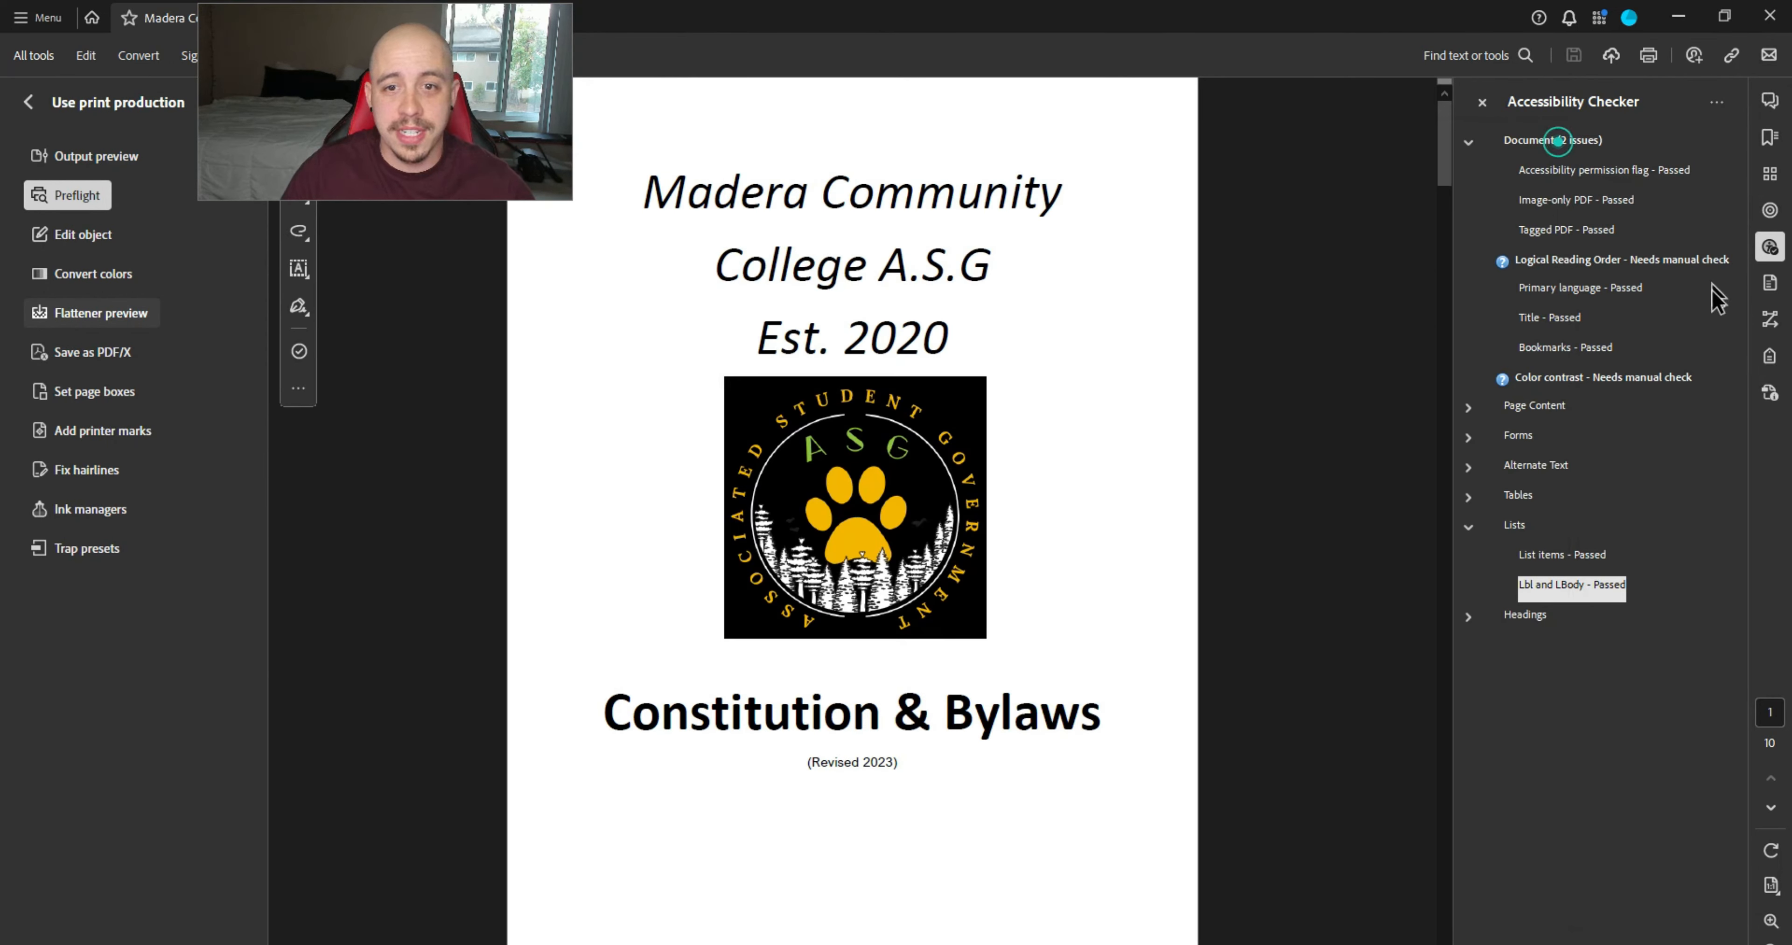
left_click(1769, 356)
left_click(1565, 227)
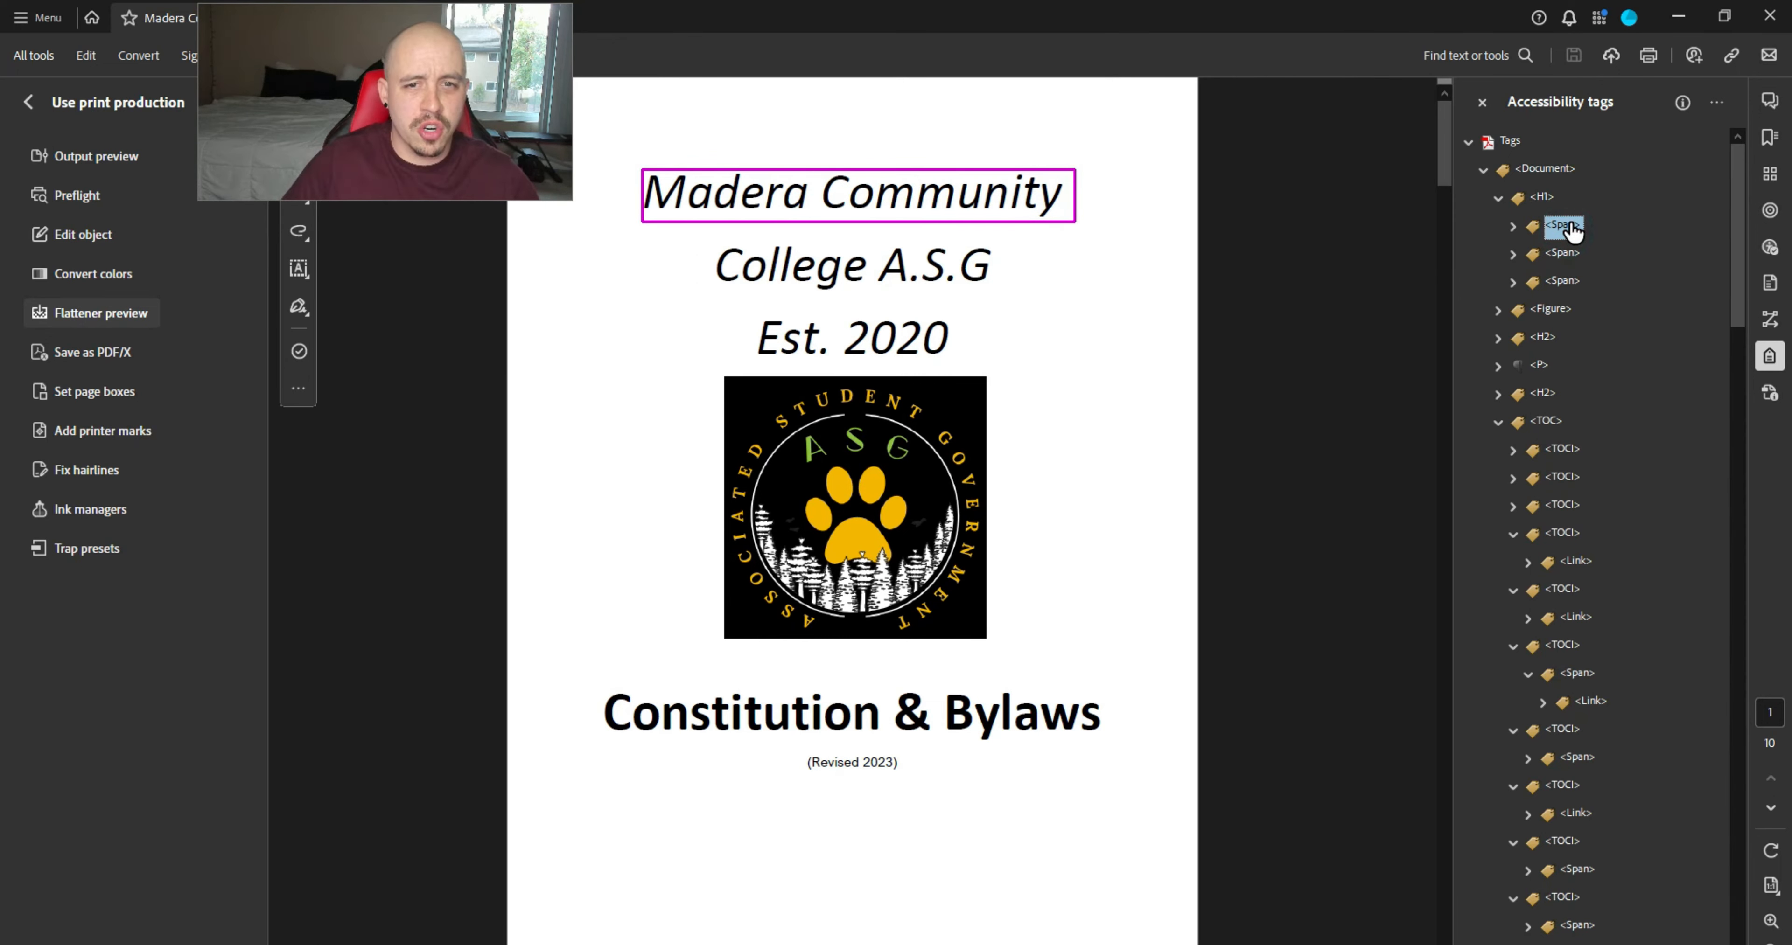
key("Right")
key("Down")
key("Down")
key("Right")
key("Down")
key("Down")
key("Right")
key("Down")
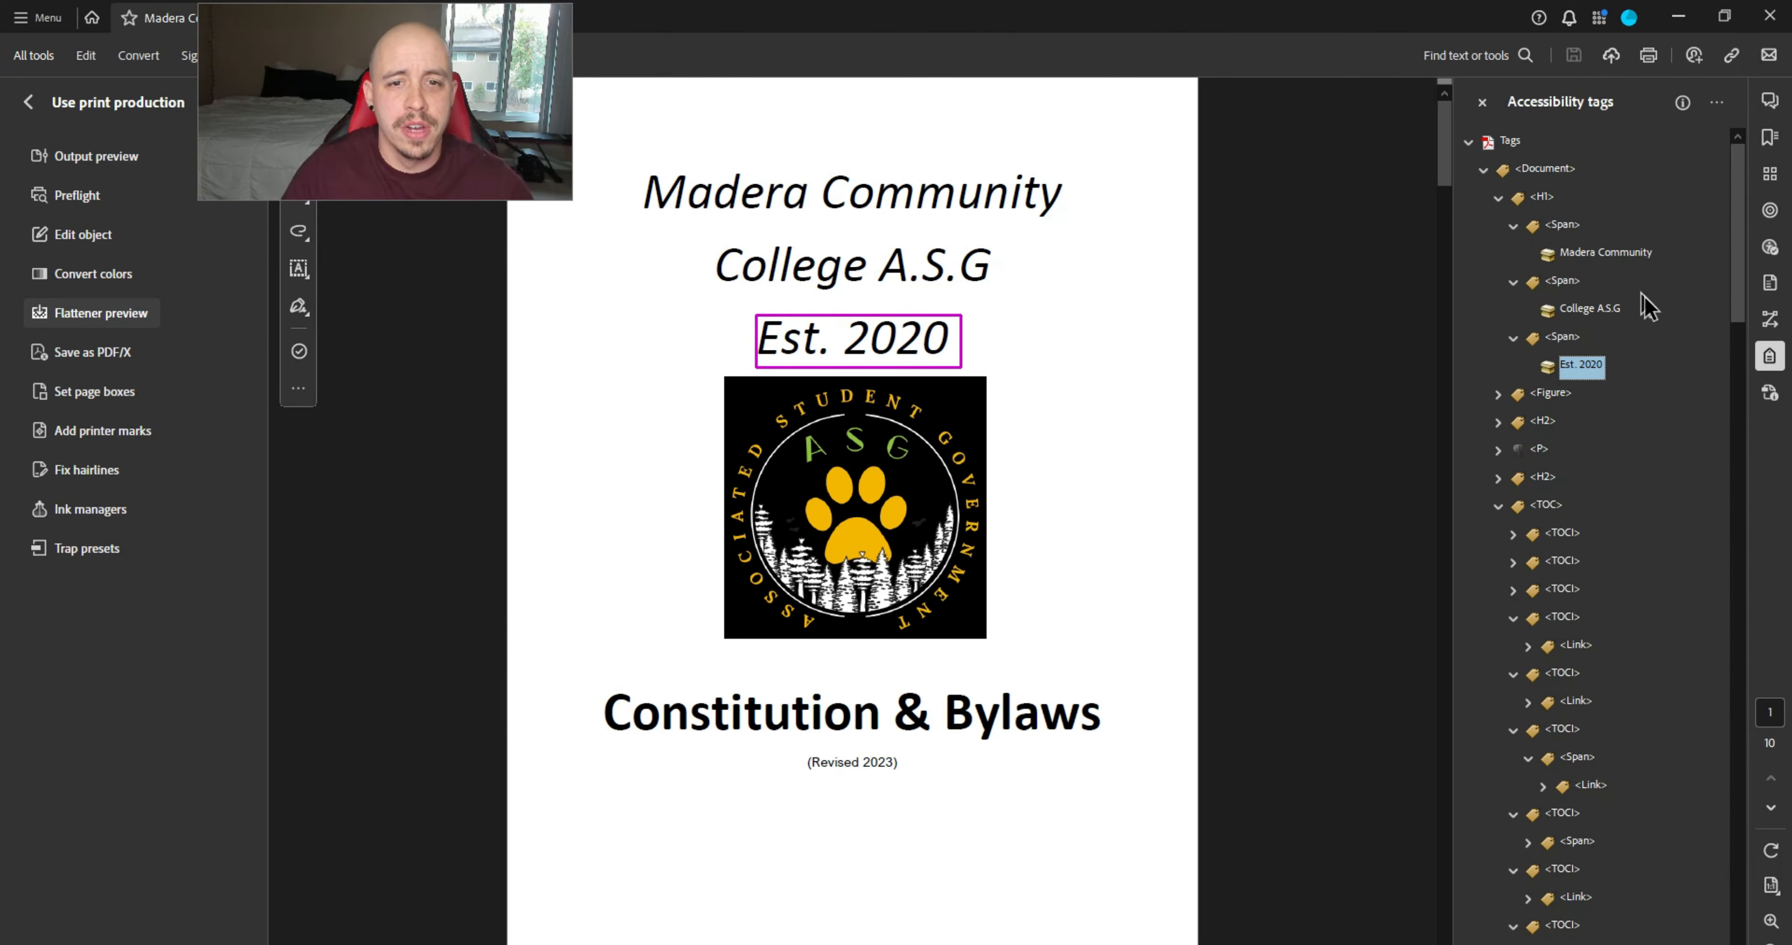
- Move the "Madera Community", "College A.S.G" and "Est. 2020" content directly under the H1, delete the emptied Span tags and save the PDF
left_click(1600, 311, "ctrl")
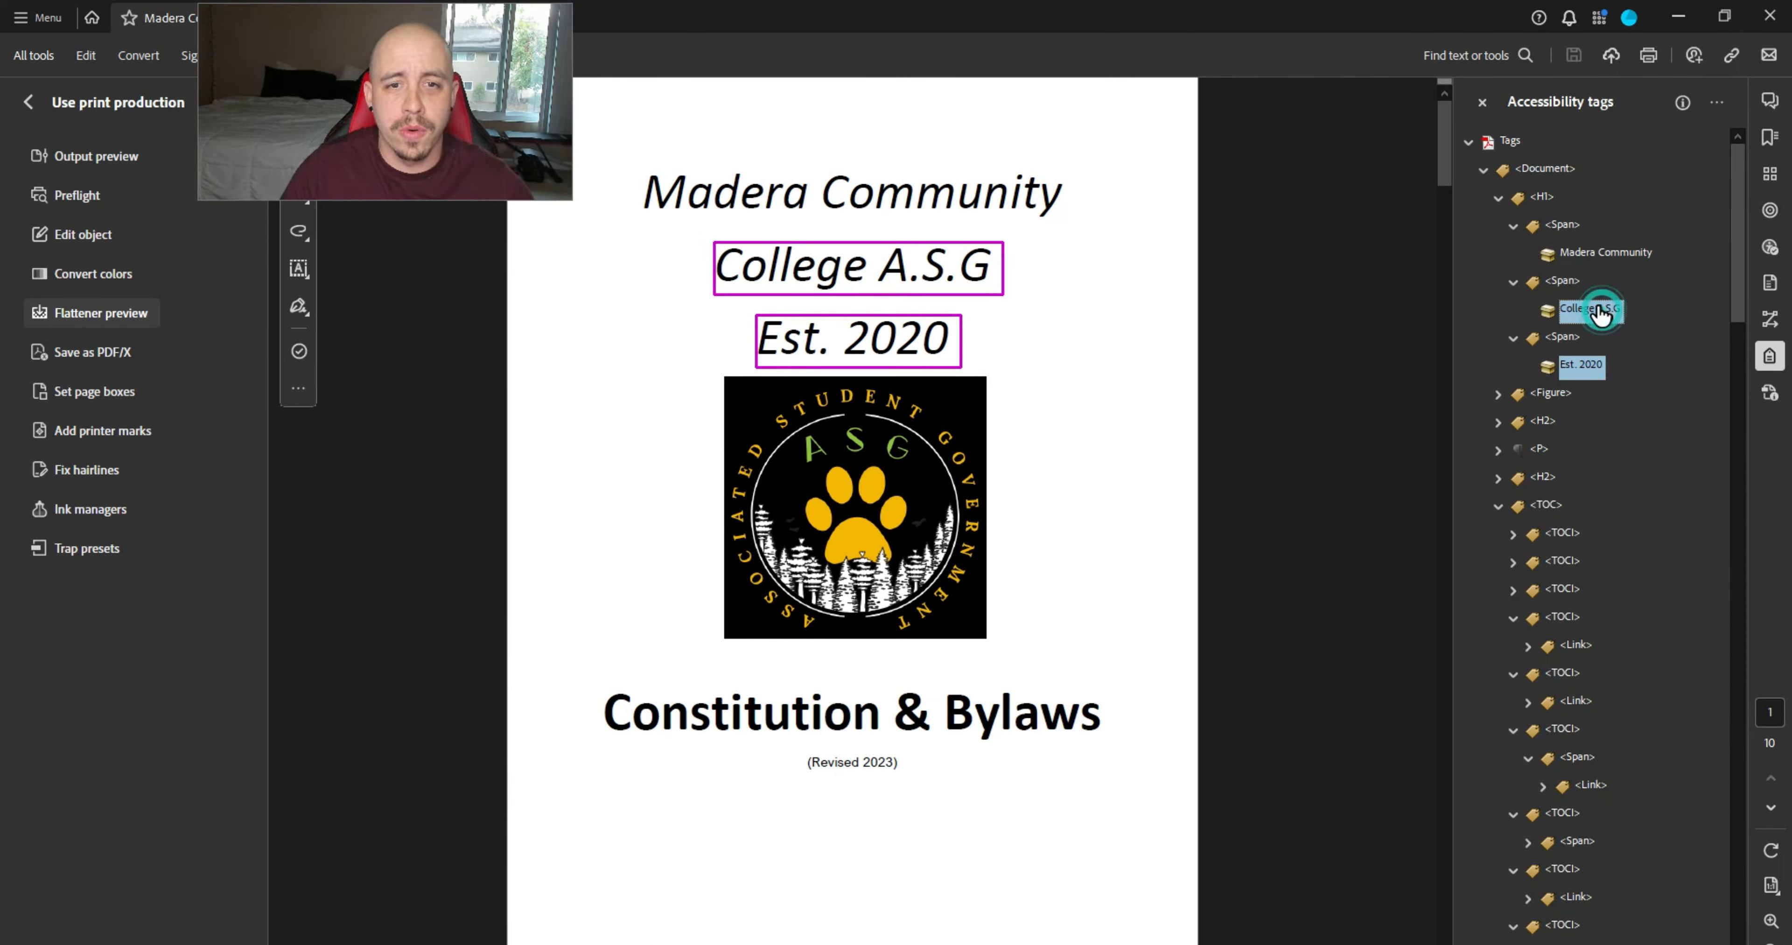
left_click(1585, 254, "ctrl")
left_click_drag(1550, 217, 1544, 198)
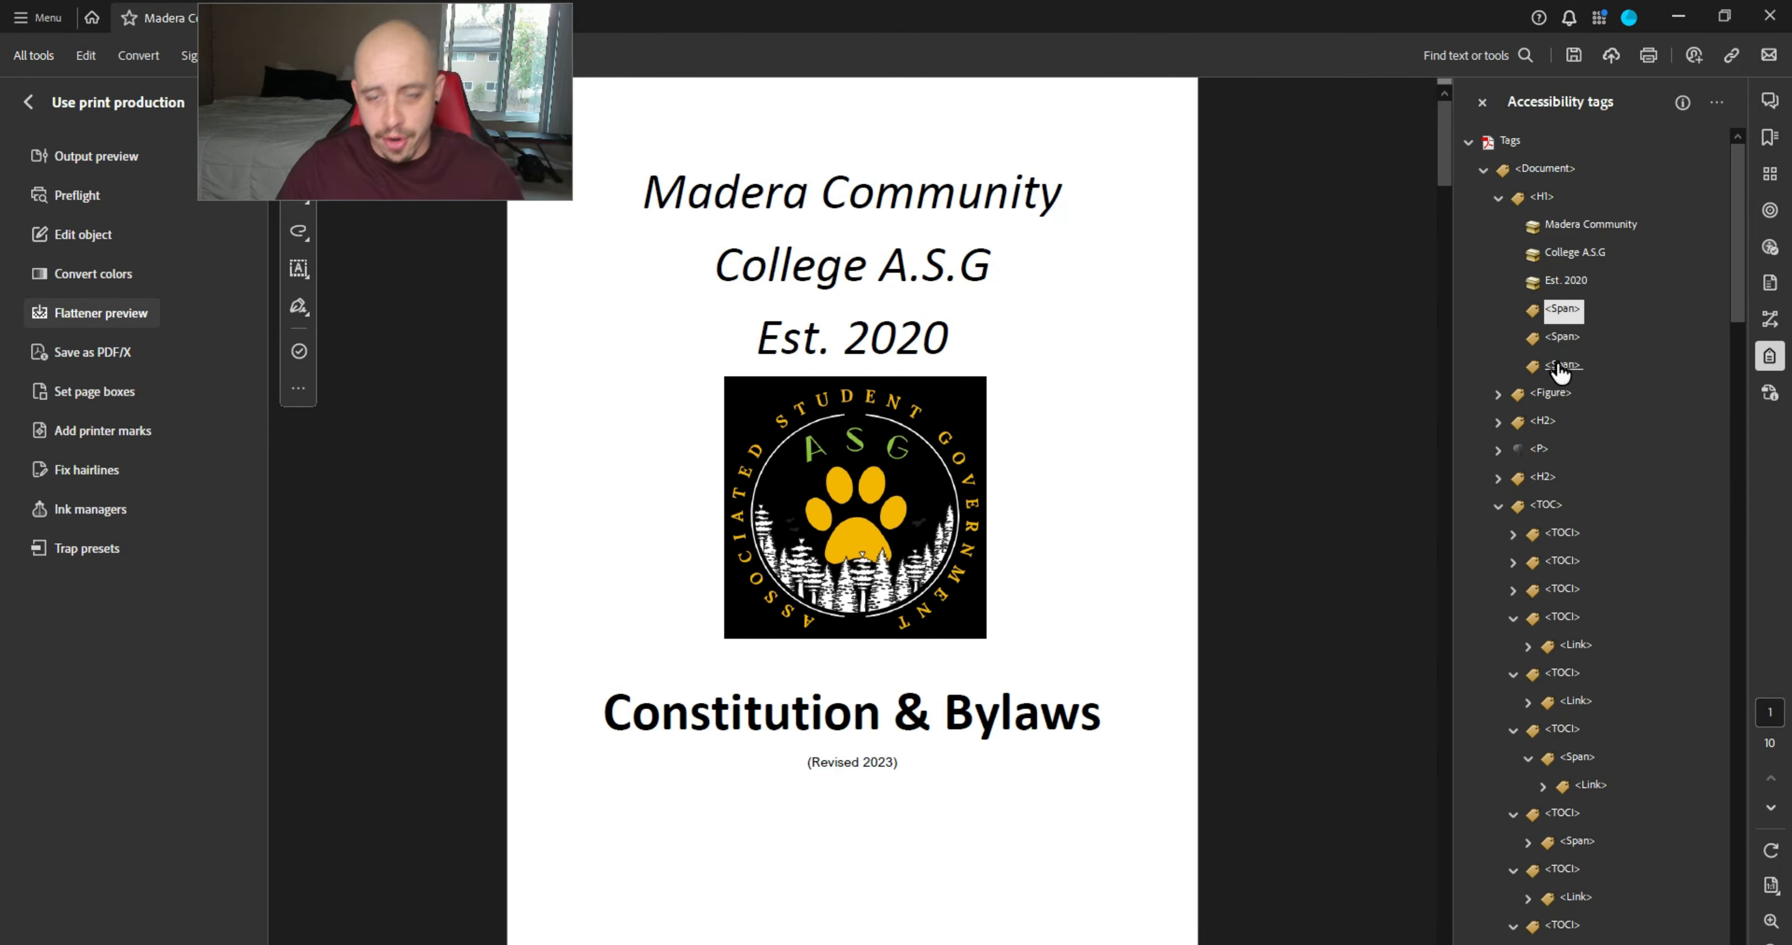
key("Delete")
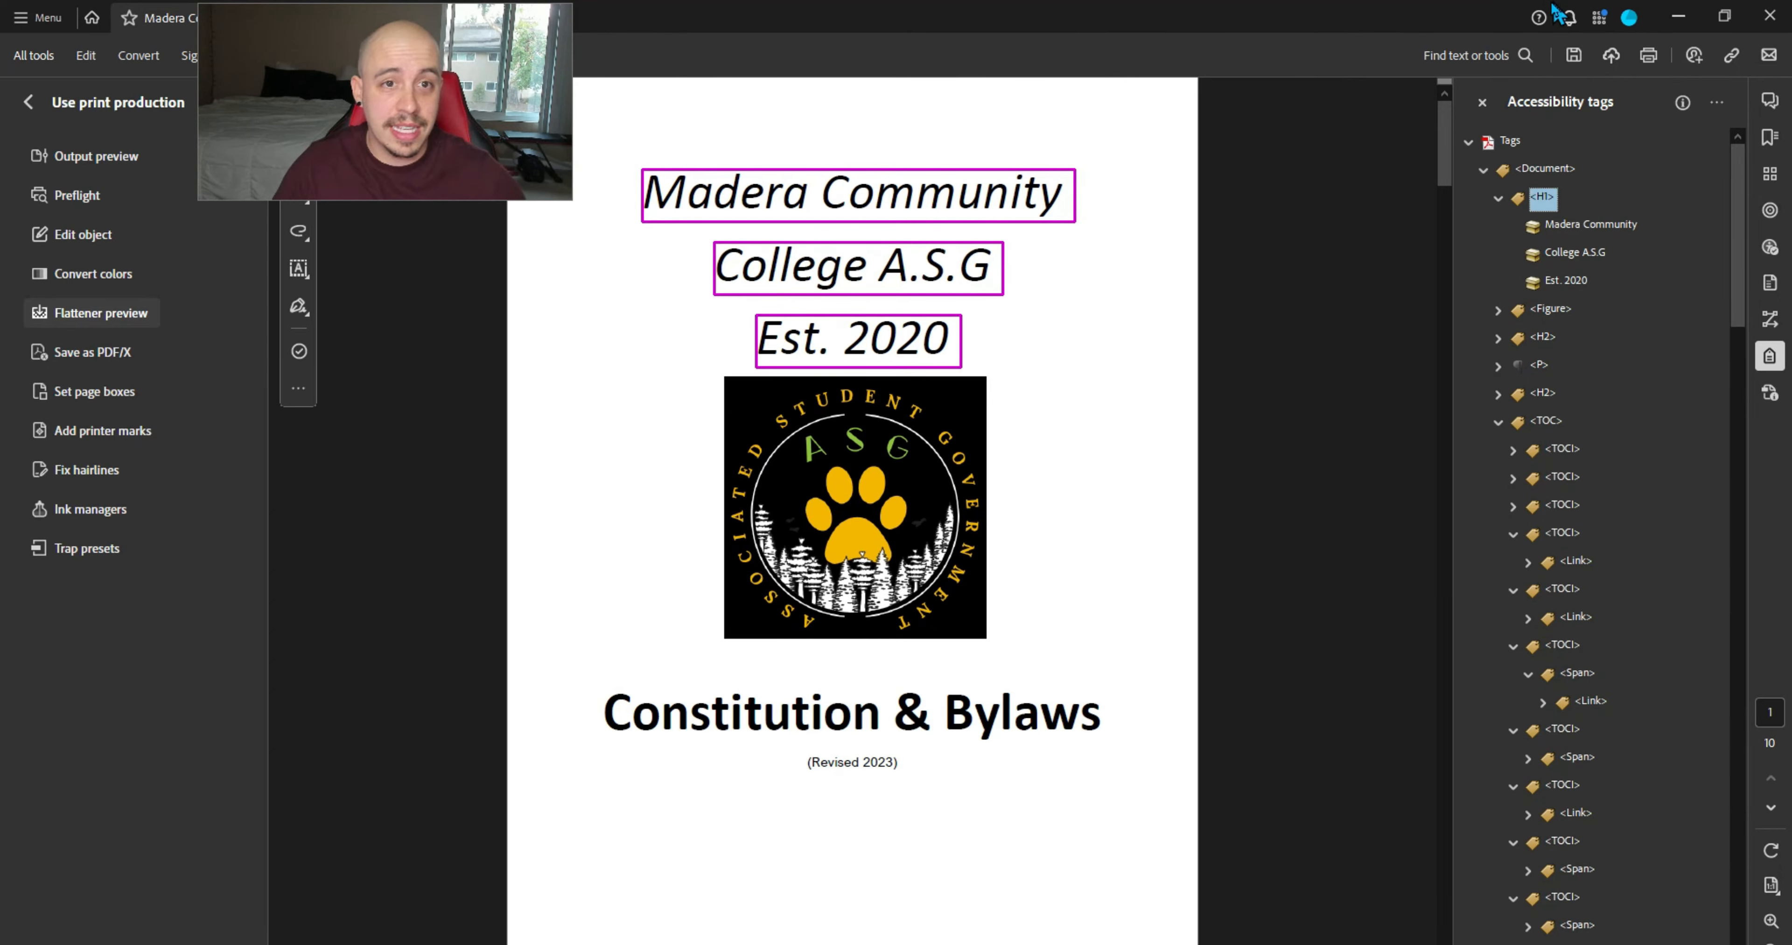
left_click(1574, 55)
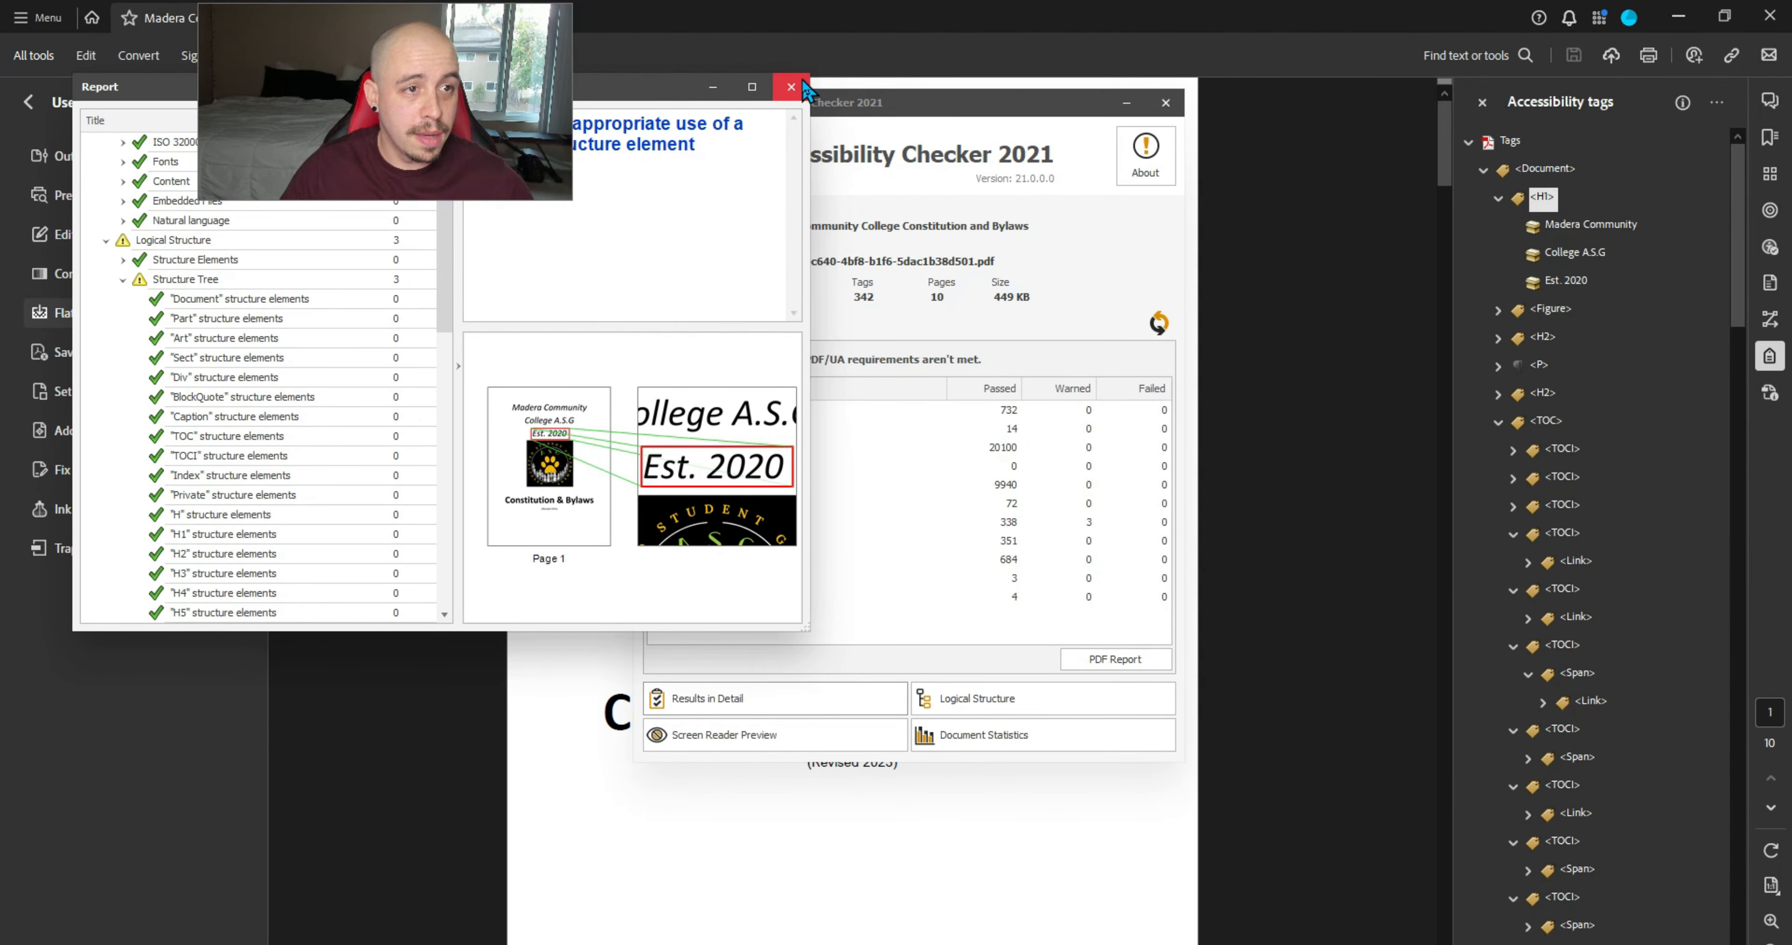
- Close the detailed report in PAC 2021, check the saved PDF again and review its WCAG and PDF/UA results
left_click(804, 84)
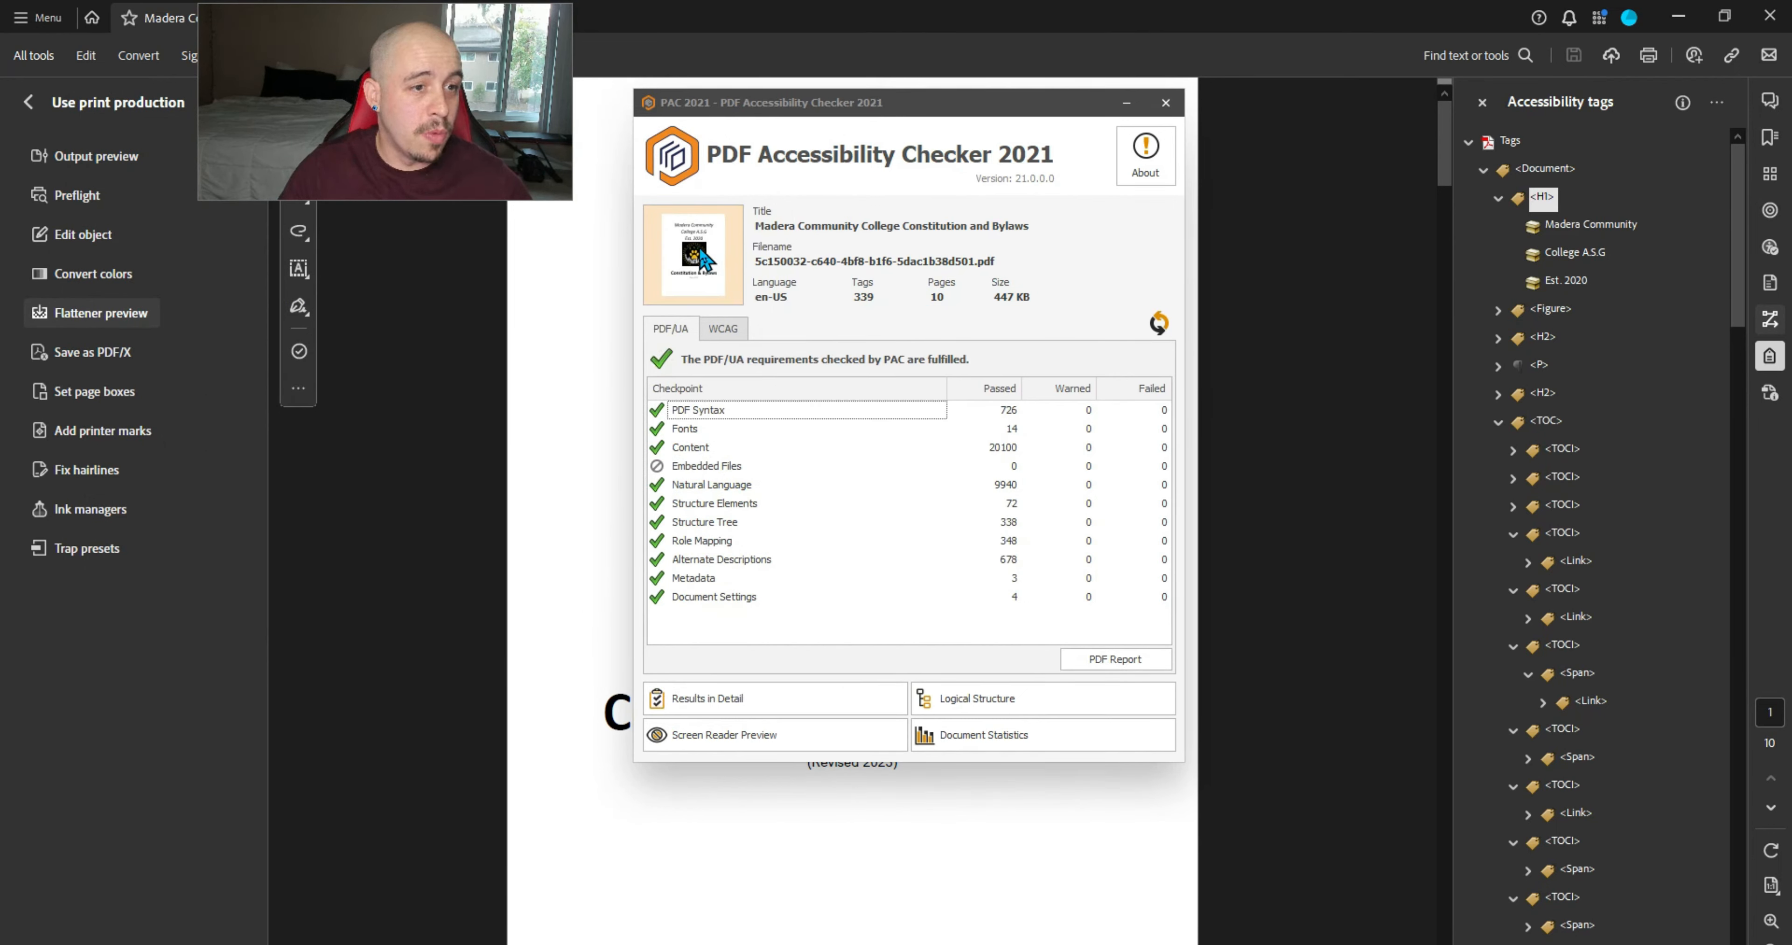
left_click(713, 329)
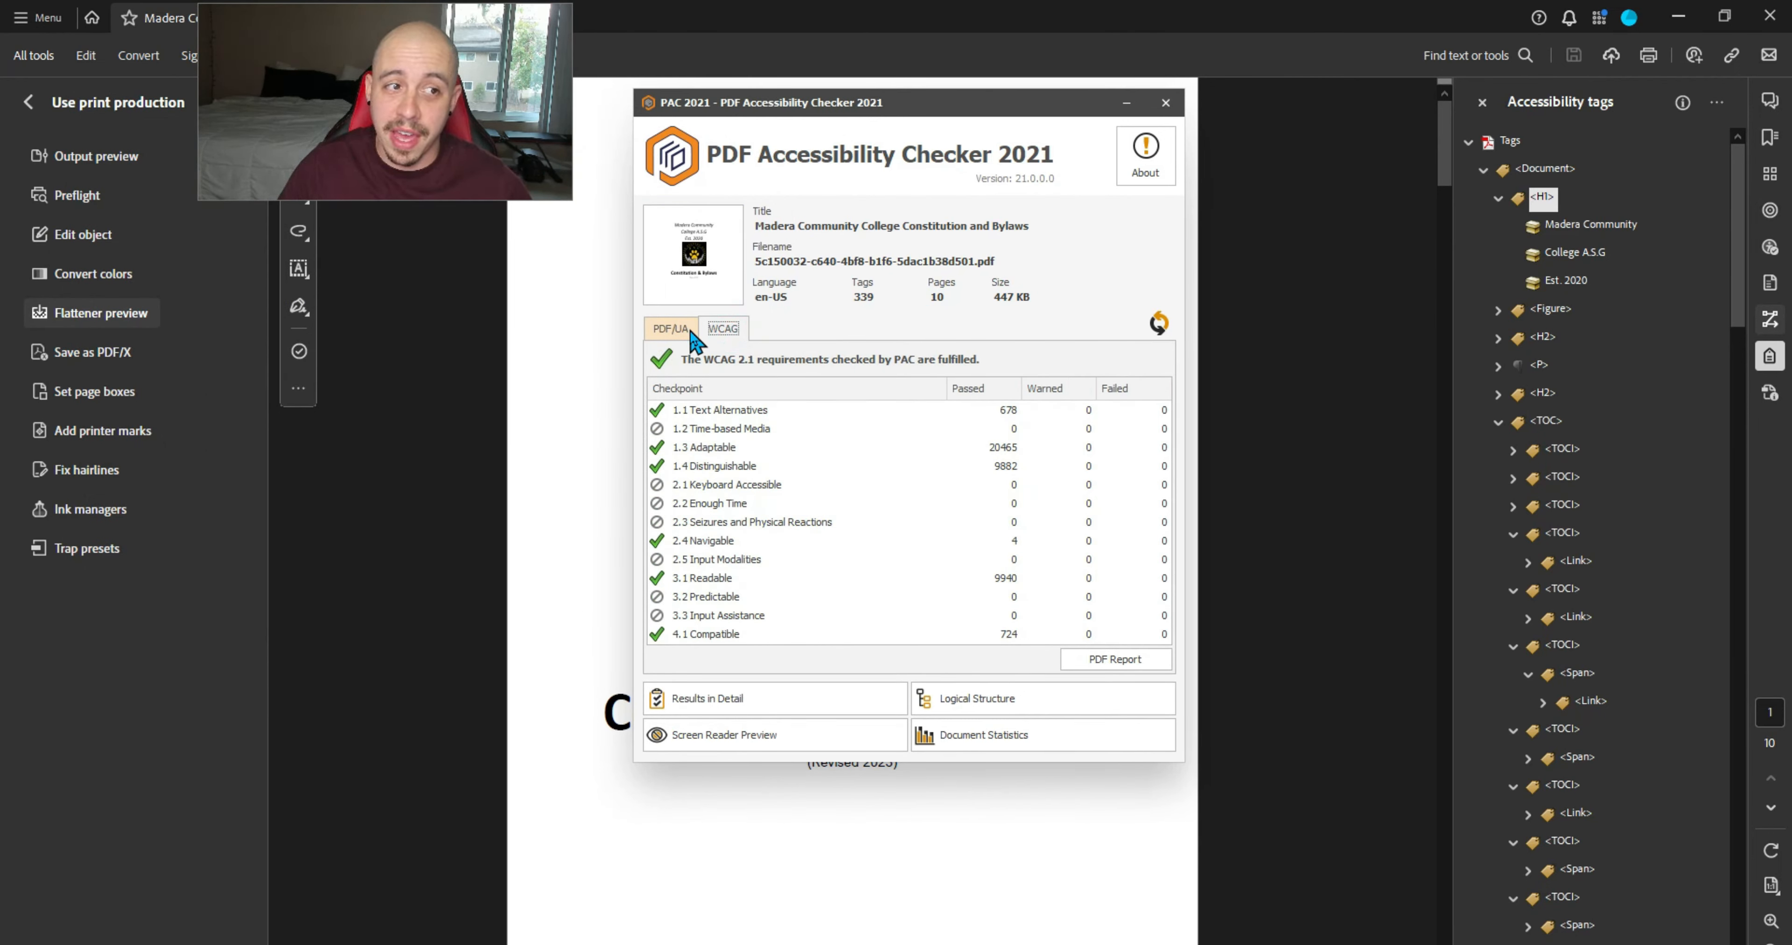
left_click(689, 329)
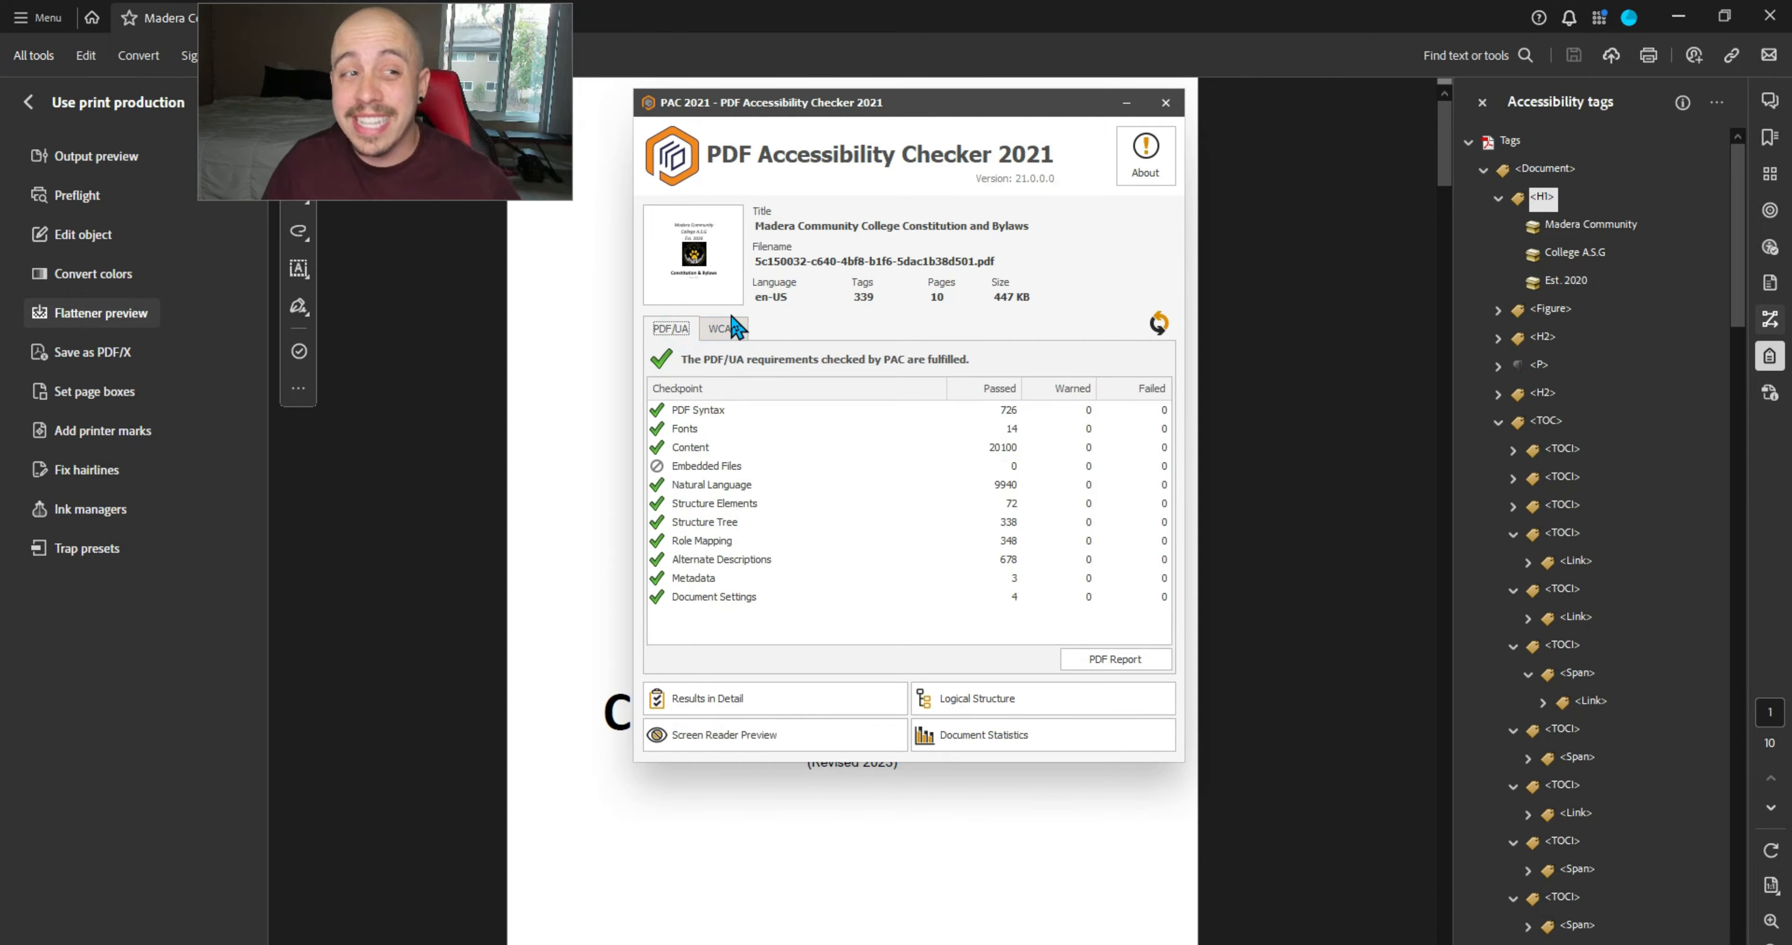